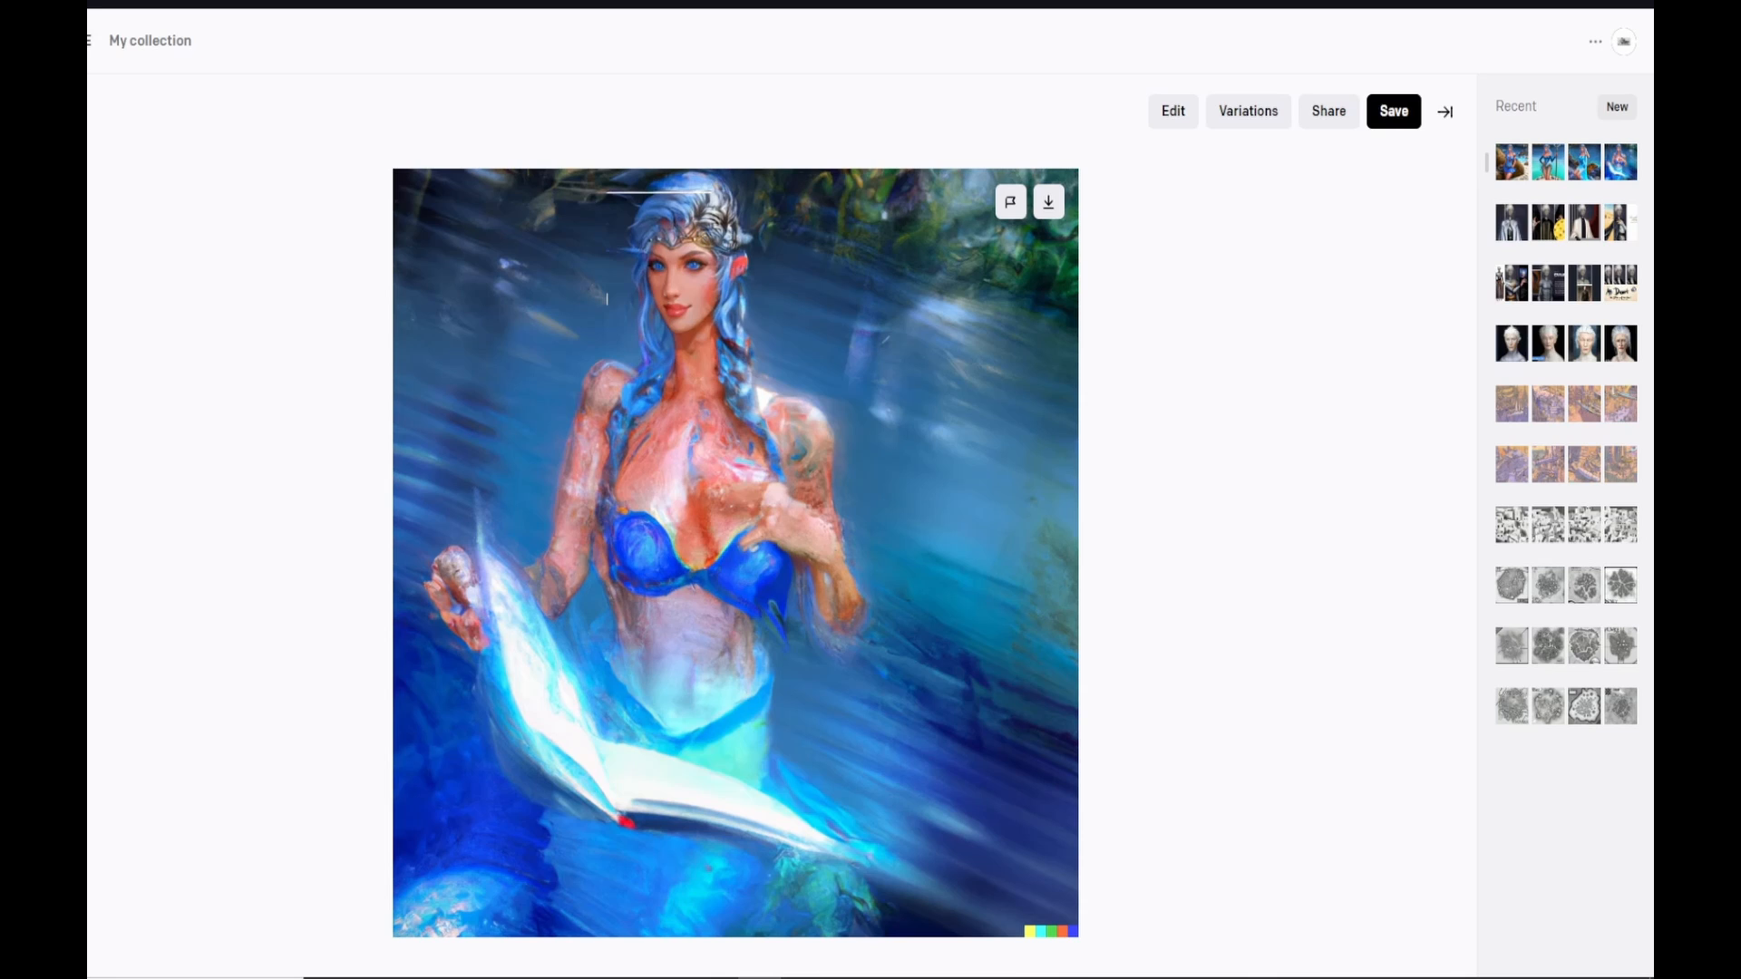
Step: Go back through the generated sea elf variations to the one in a blue dress beside the beach rocks
{"action": "key", "text": "Left"}
{"action": "key", "text": "Left"}
{"action": "key", "text": "Left"}
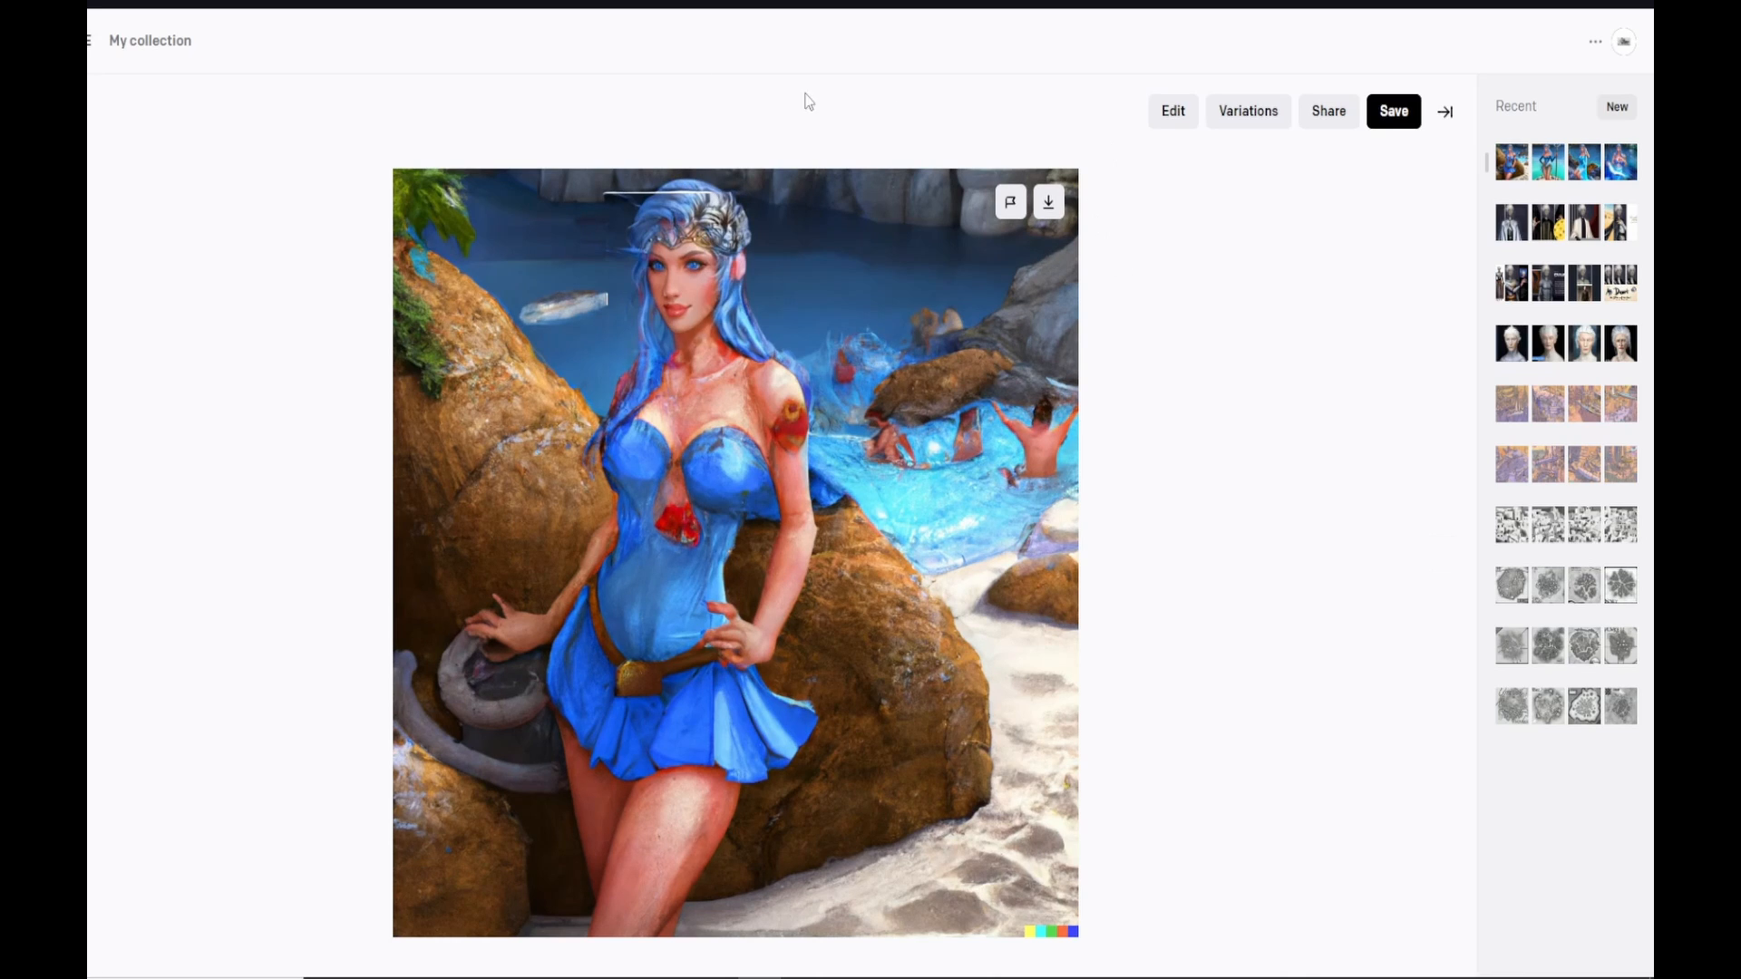
Step: Compare the sea elf portrait in Artflow with the edited full-body picture in GIMP, ending back in Artflow
{"action": "left_click", "coordinate": [726, 4]}
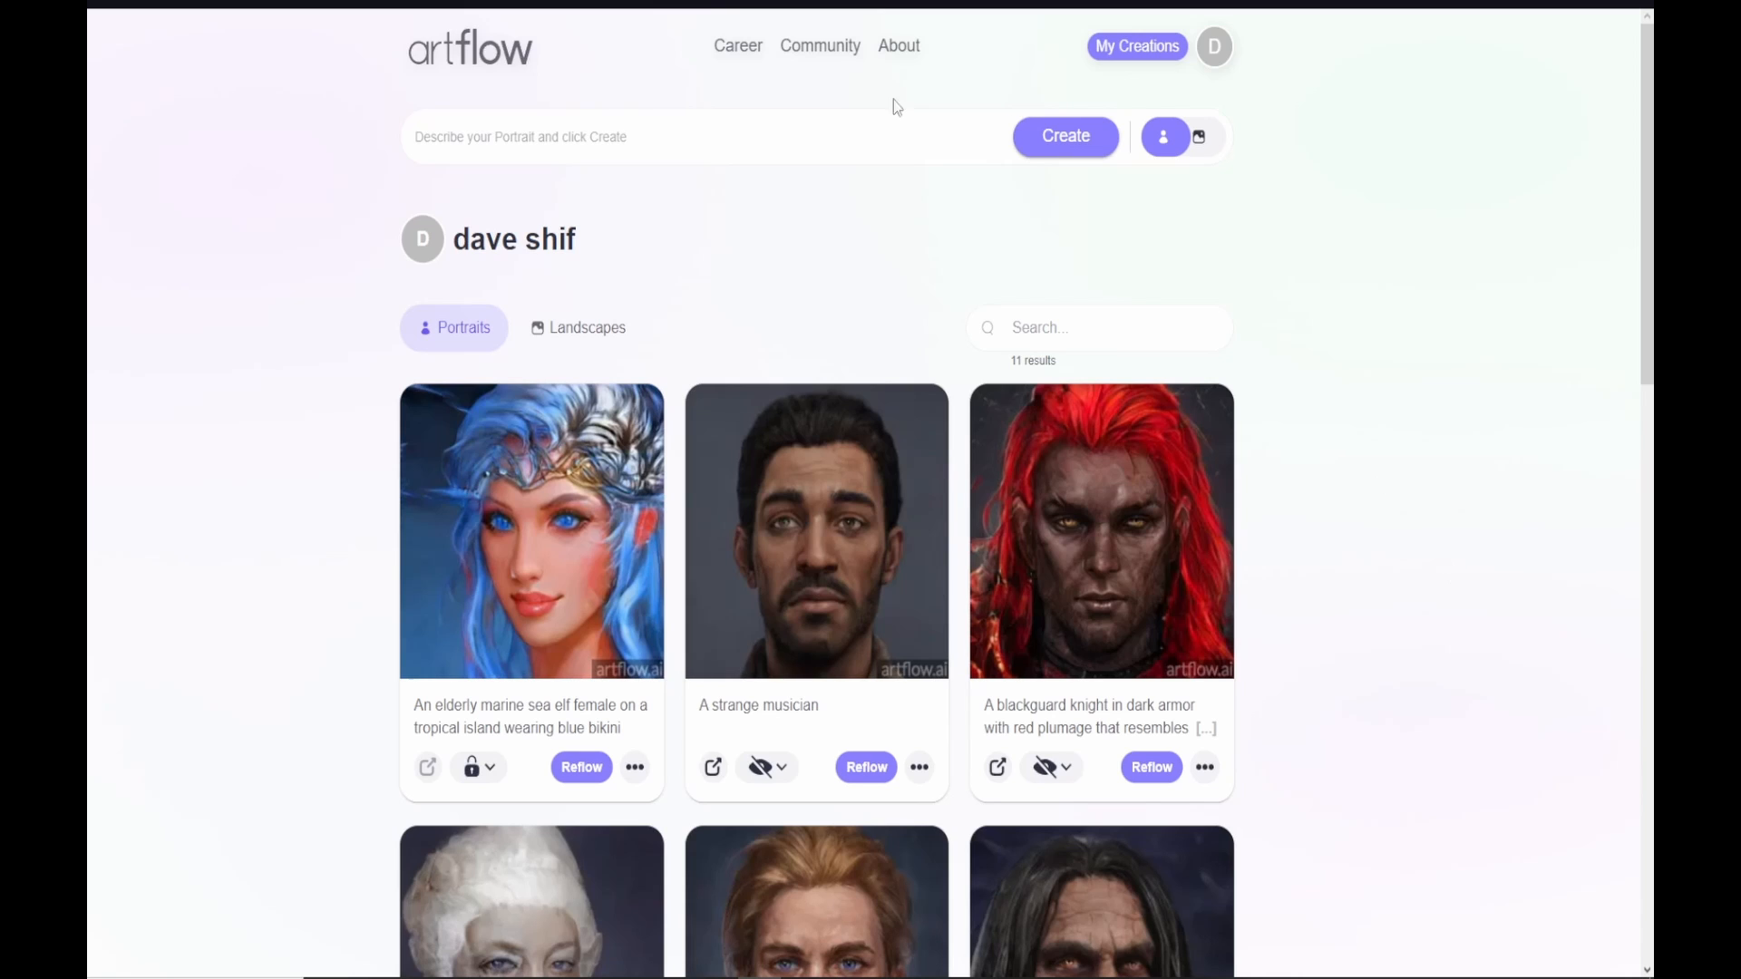
{"action": "left_click", "coordinate": [381, 4]}
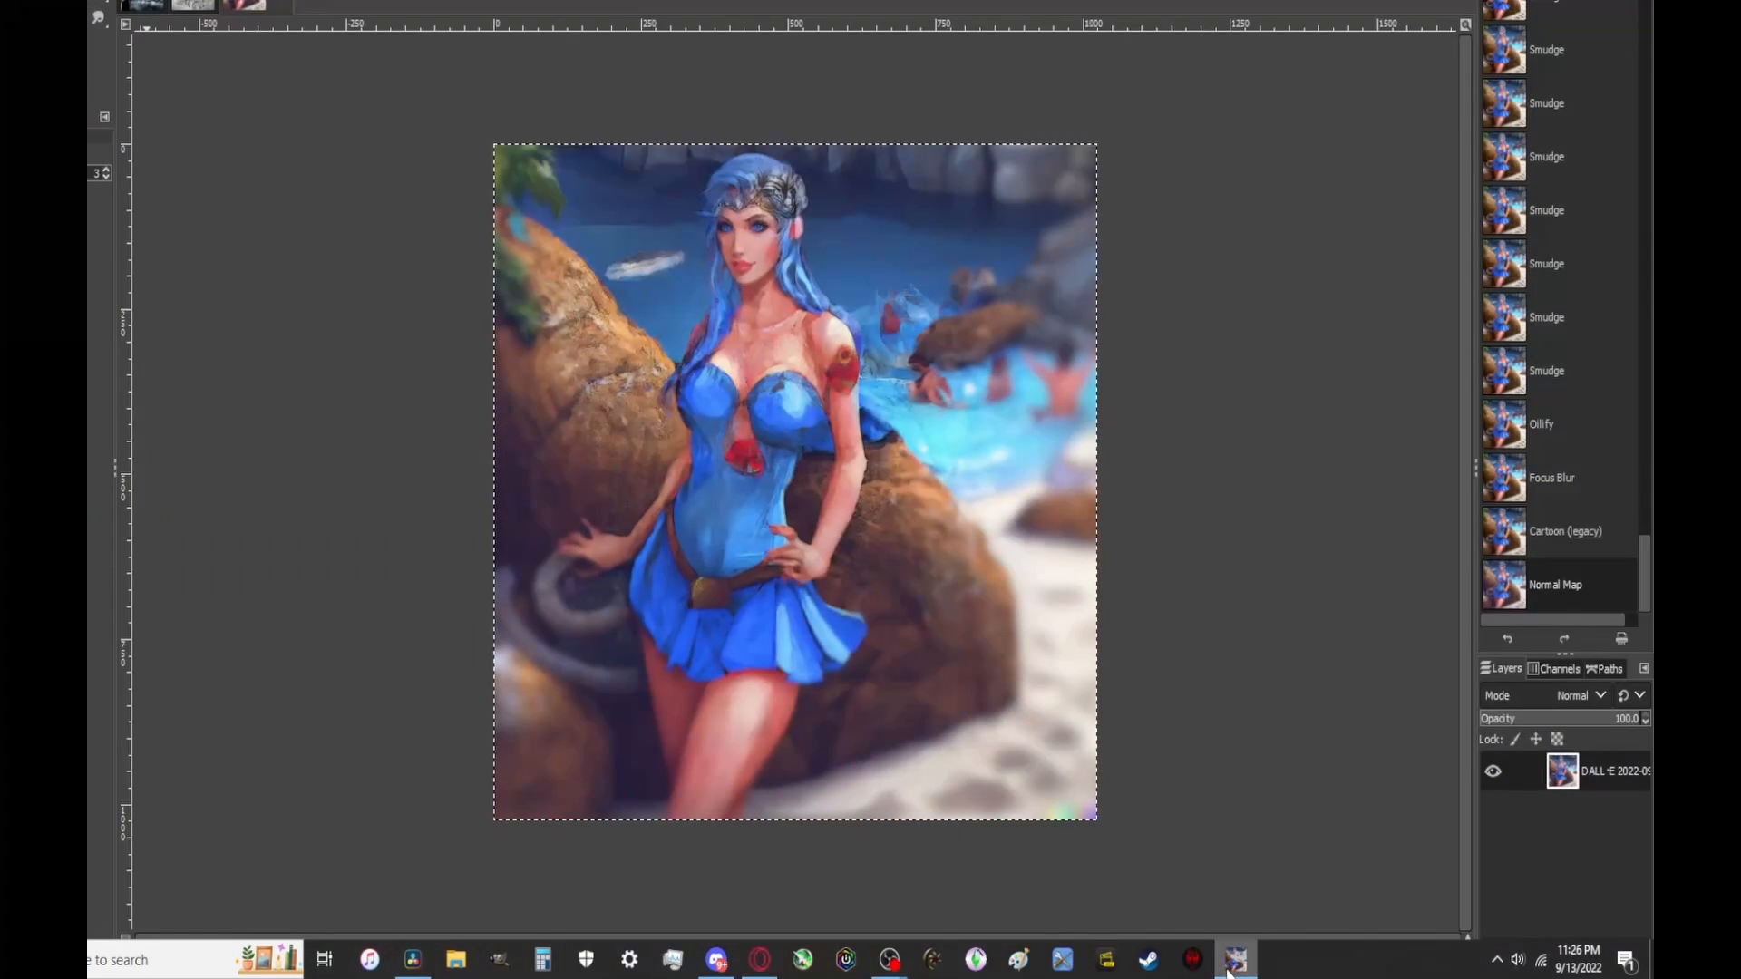
{"action": "left_click", "coordinate": [1237, 960]}
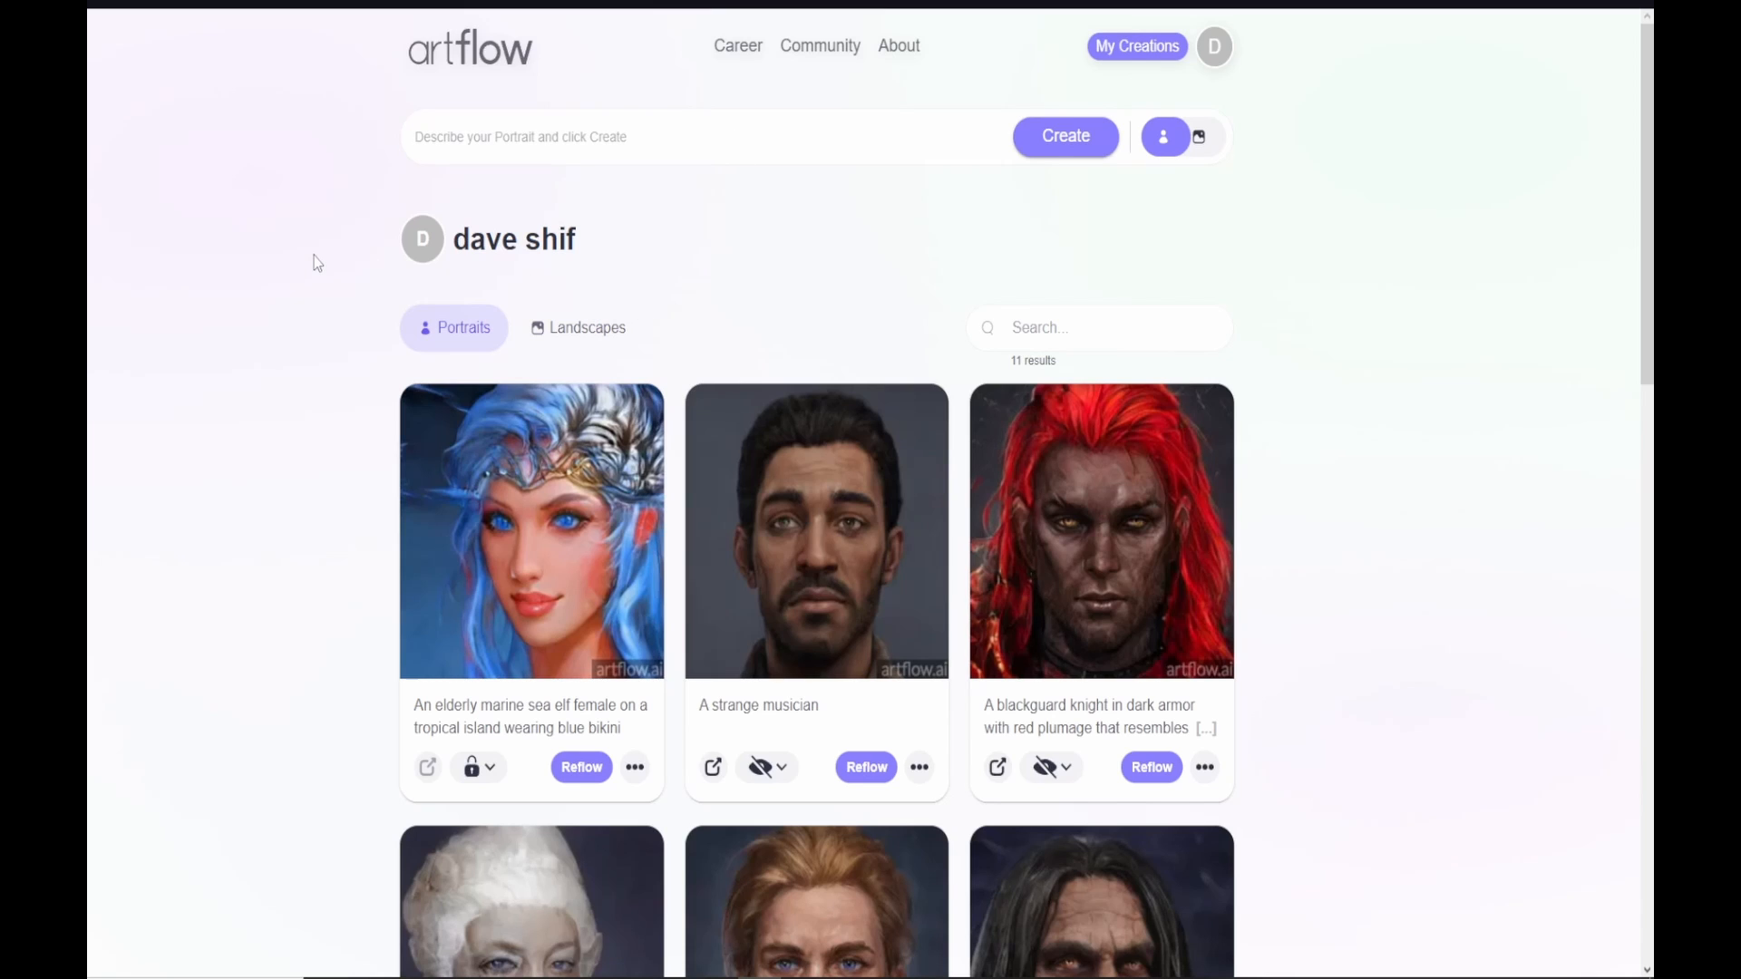
Step: Look through the existing character portraits in the Artflow collection and return to its beginning
{"action": "middle_click", "coordinate": [1366, 366]}
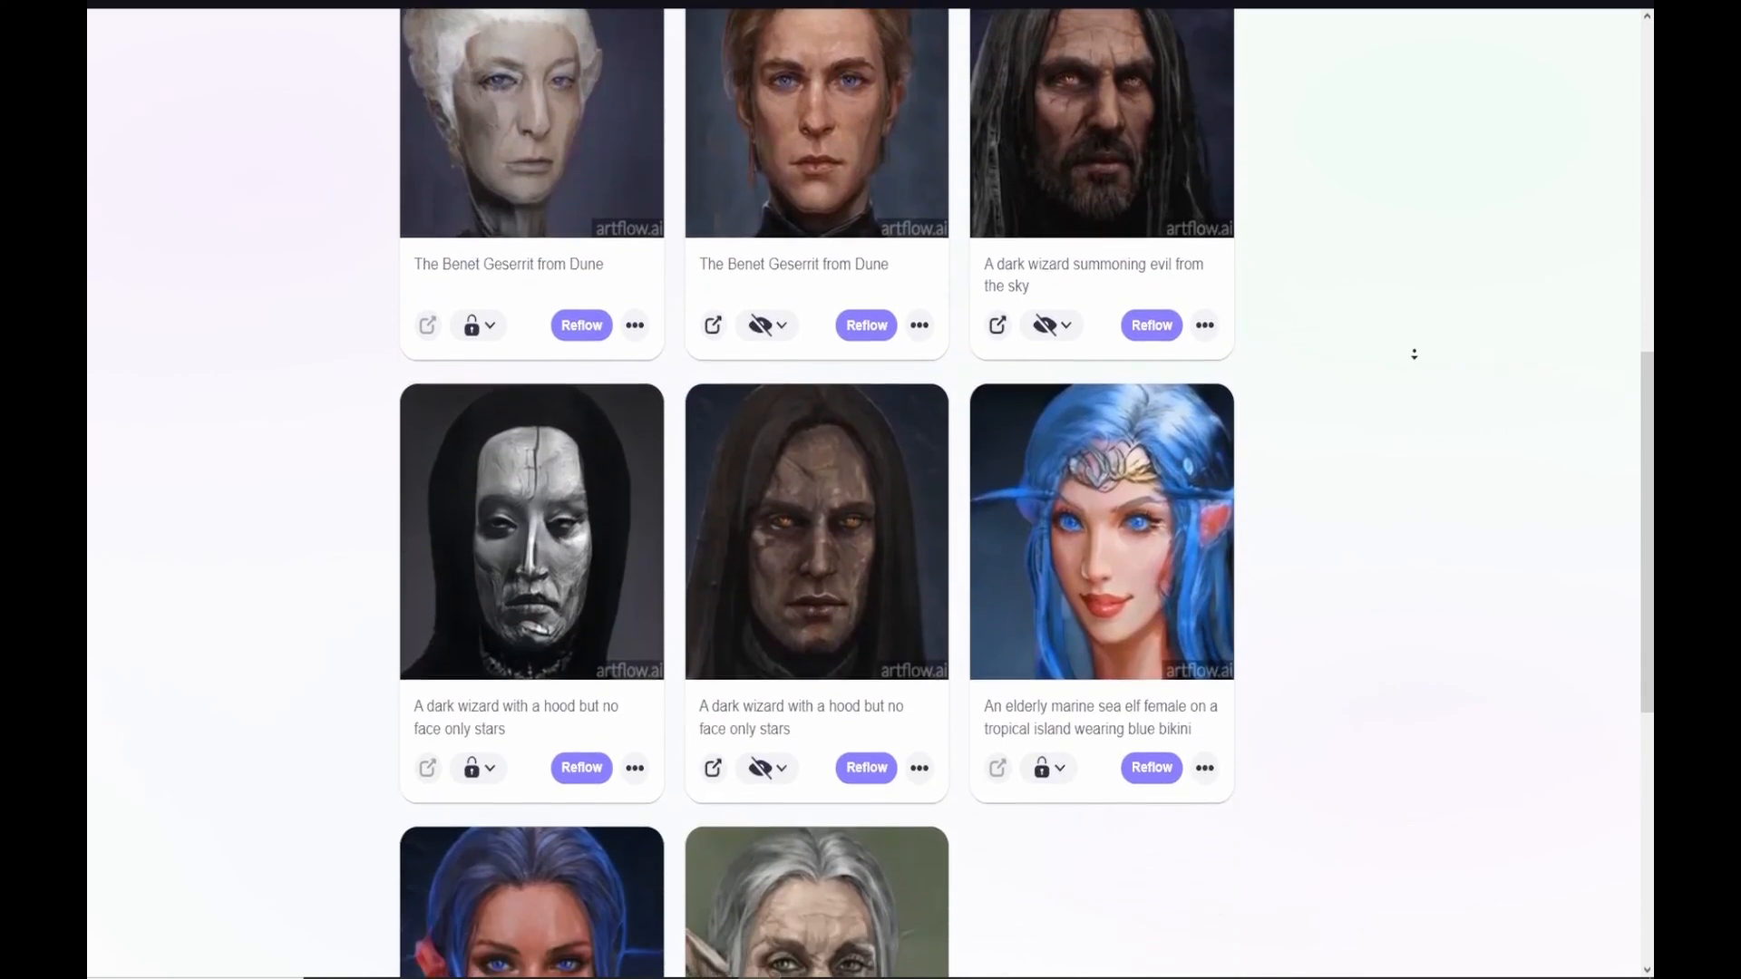
{"action": "middle_click", "coordinate": [1415, 353]}
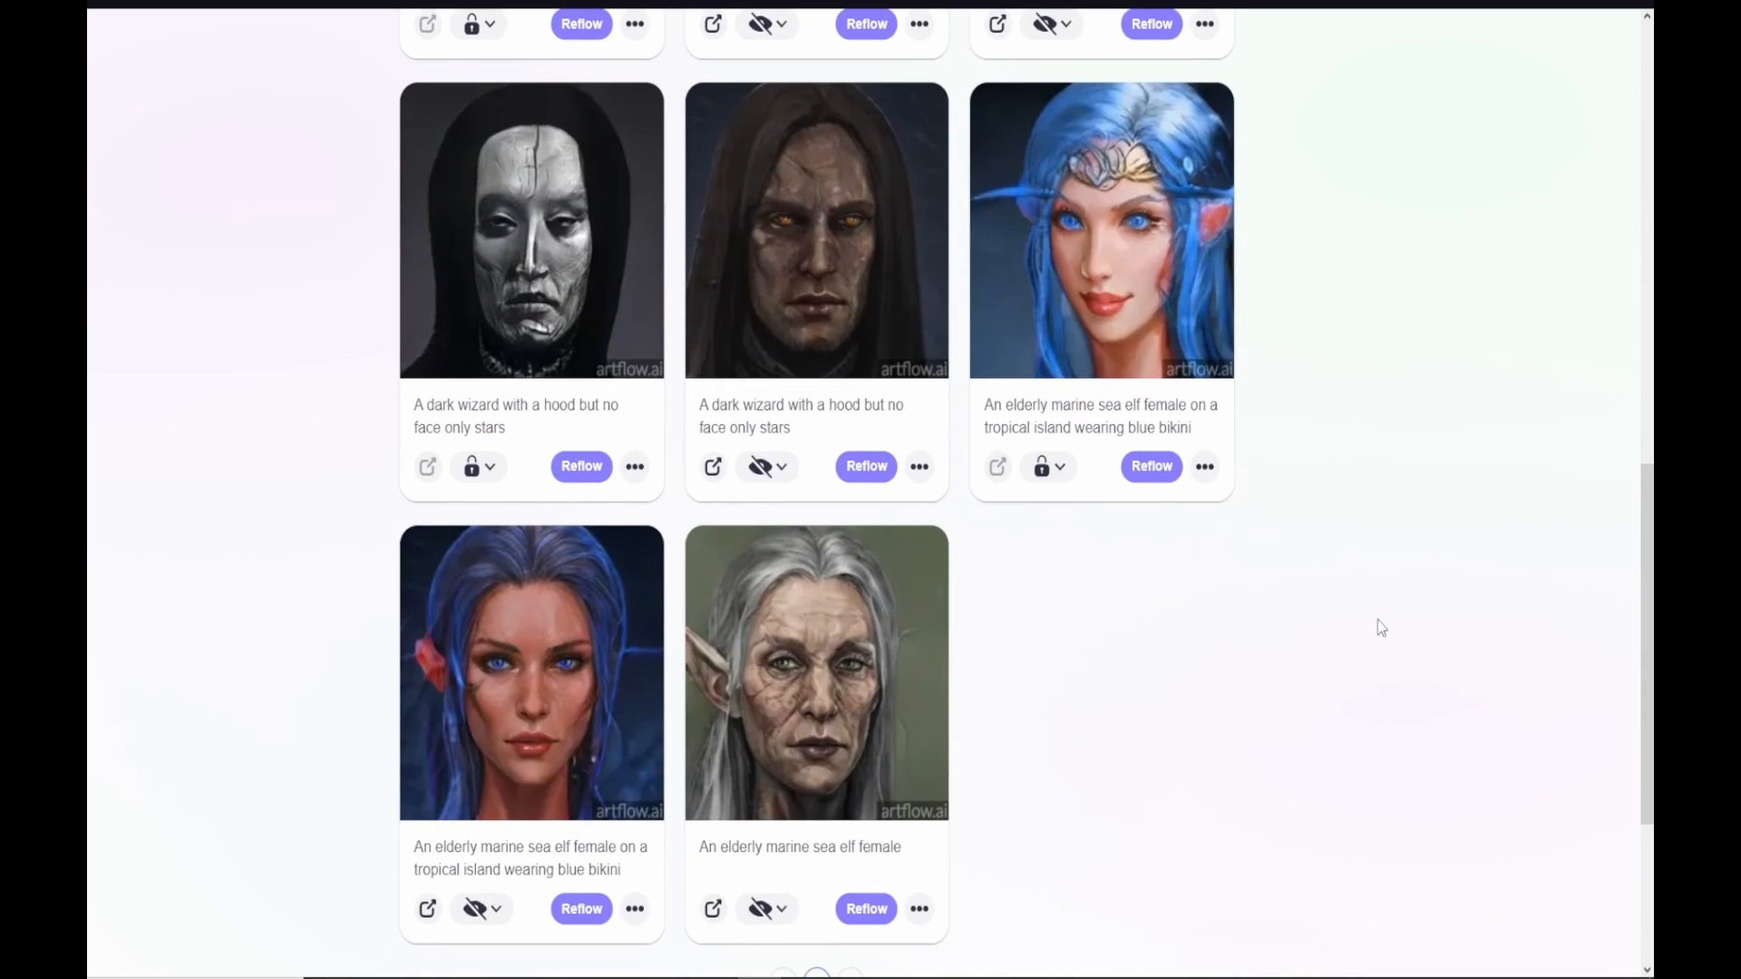
{"action": "scroll", "coordinate": [1380, 619], "scroll_direction": "up", "scroll_amount": 9}
{"action": "middle_click", "coordinate": [1430, 607]}
{"action": "middle_click", "coordinate": [1430, 501]}
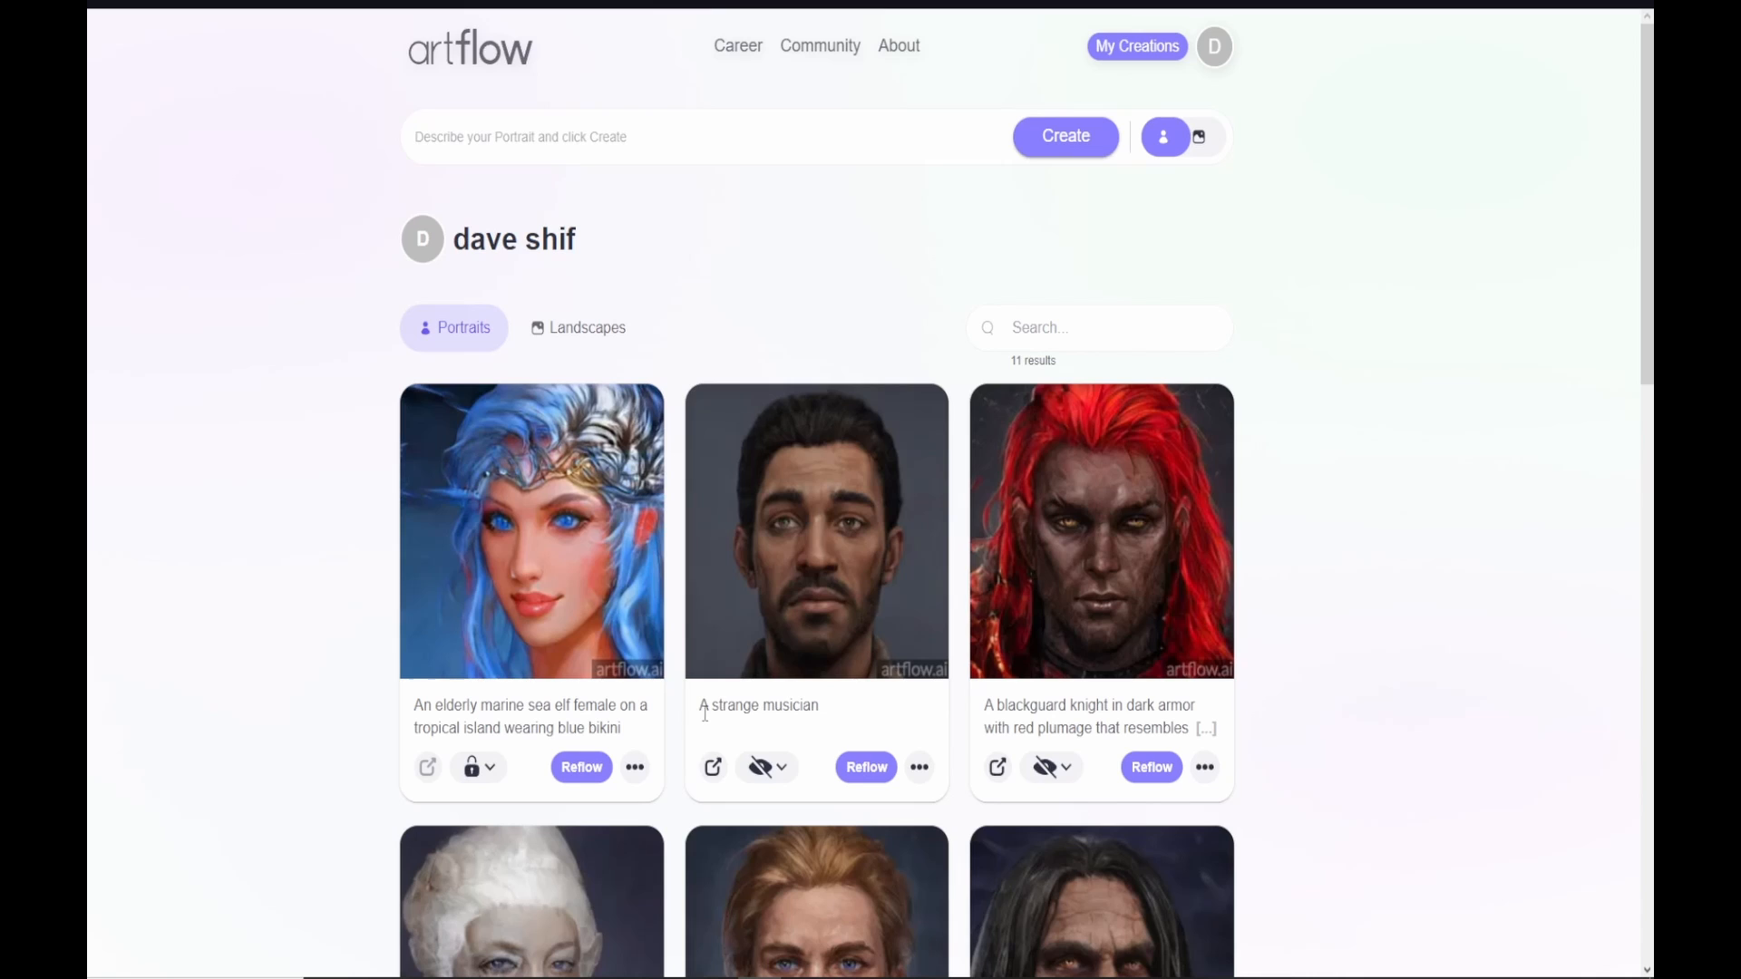
Step: Create a portrait from the description "A scifi fantasy musician"
{"action": "left_click_drag", "start_coordinate": [704, 713], "coordinate": [828, 722]}
{"action": "left_click", "coordinate": [857, 714]}
{"action": "type", "text": "A sc"}
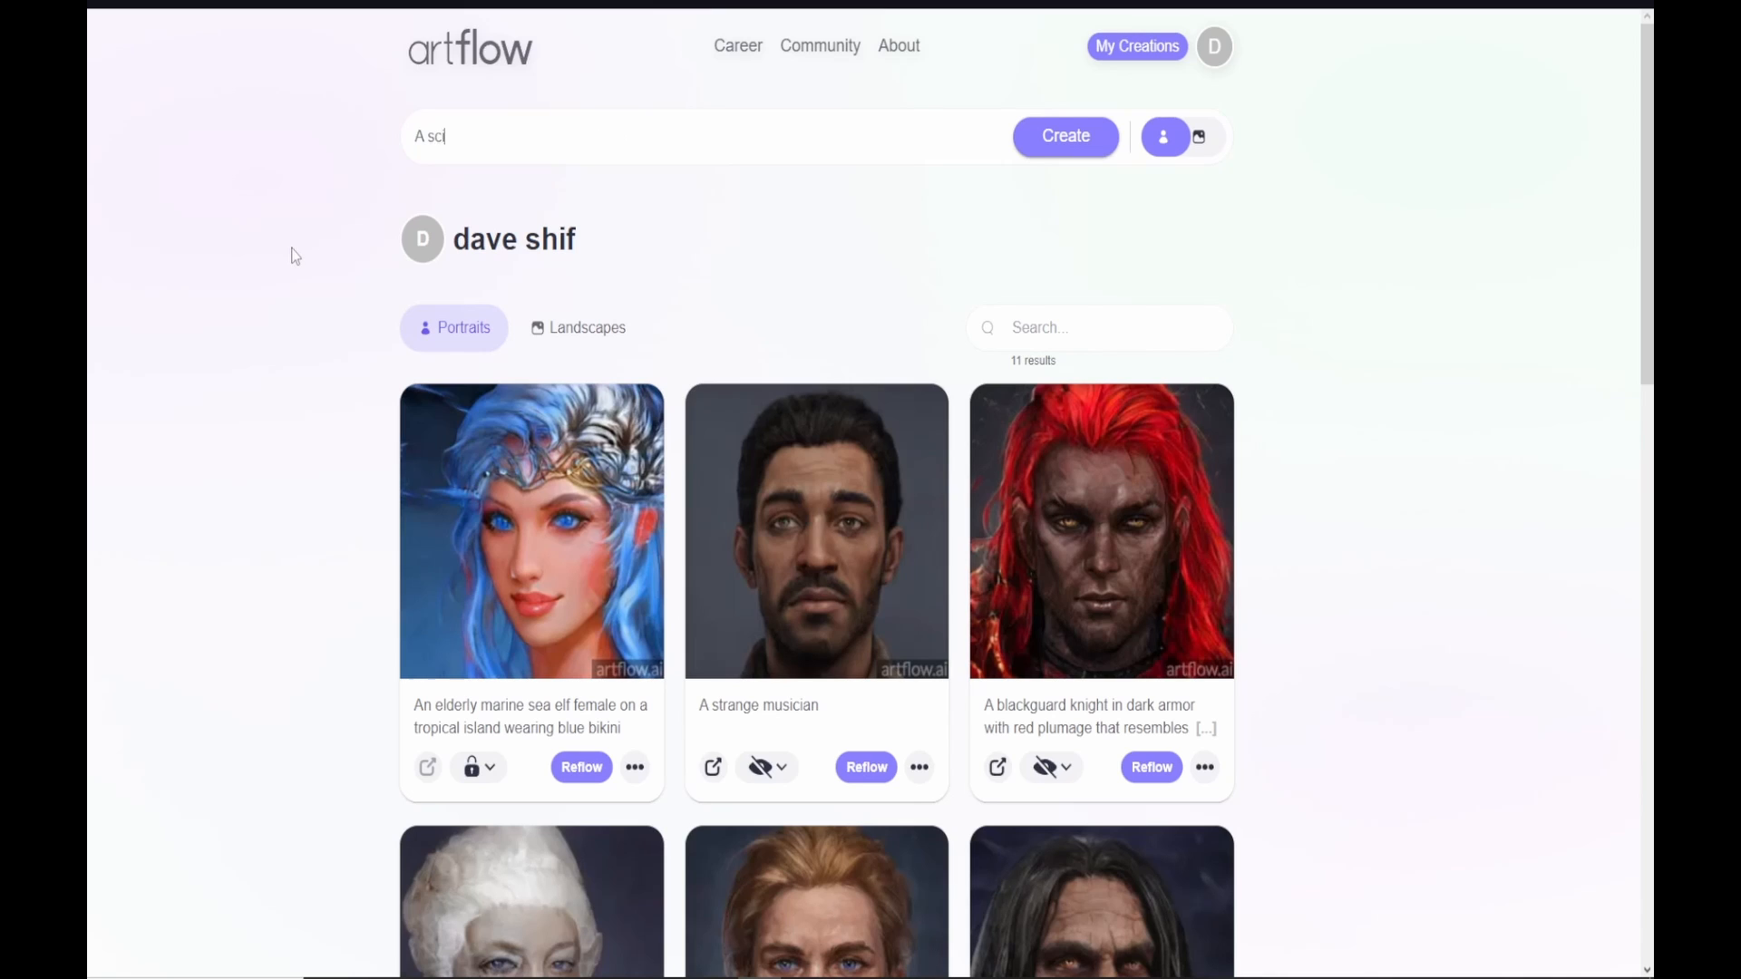
{"action": "type", "text": "ifi fantasy musician"}
{"action": "left_click", "coordinate": [1066, 138]}
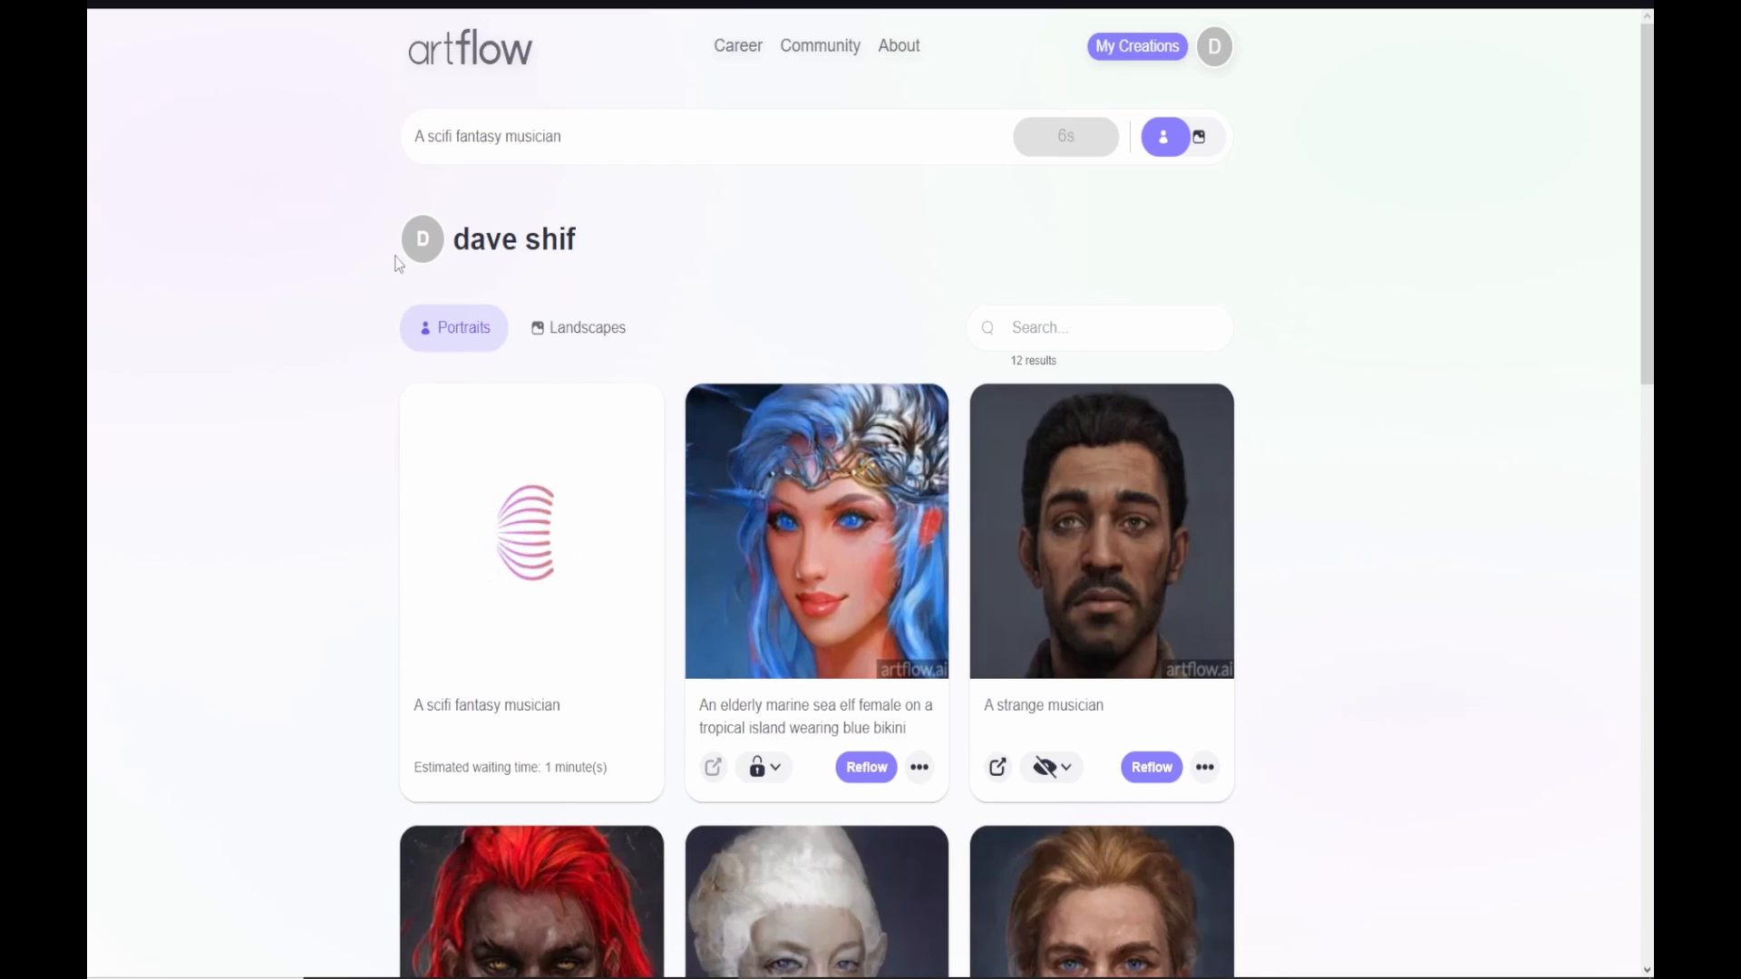
Step: Review the earlier portraits in the collection while the musician portrait generates, and return to the newest one
{"action": "scroll", "coordinate": [1358, 544], "scroll_direction": "down", "scroll_amount": 2}
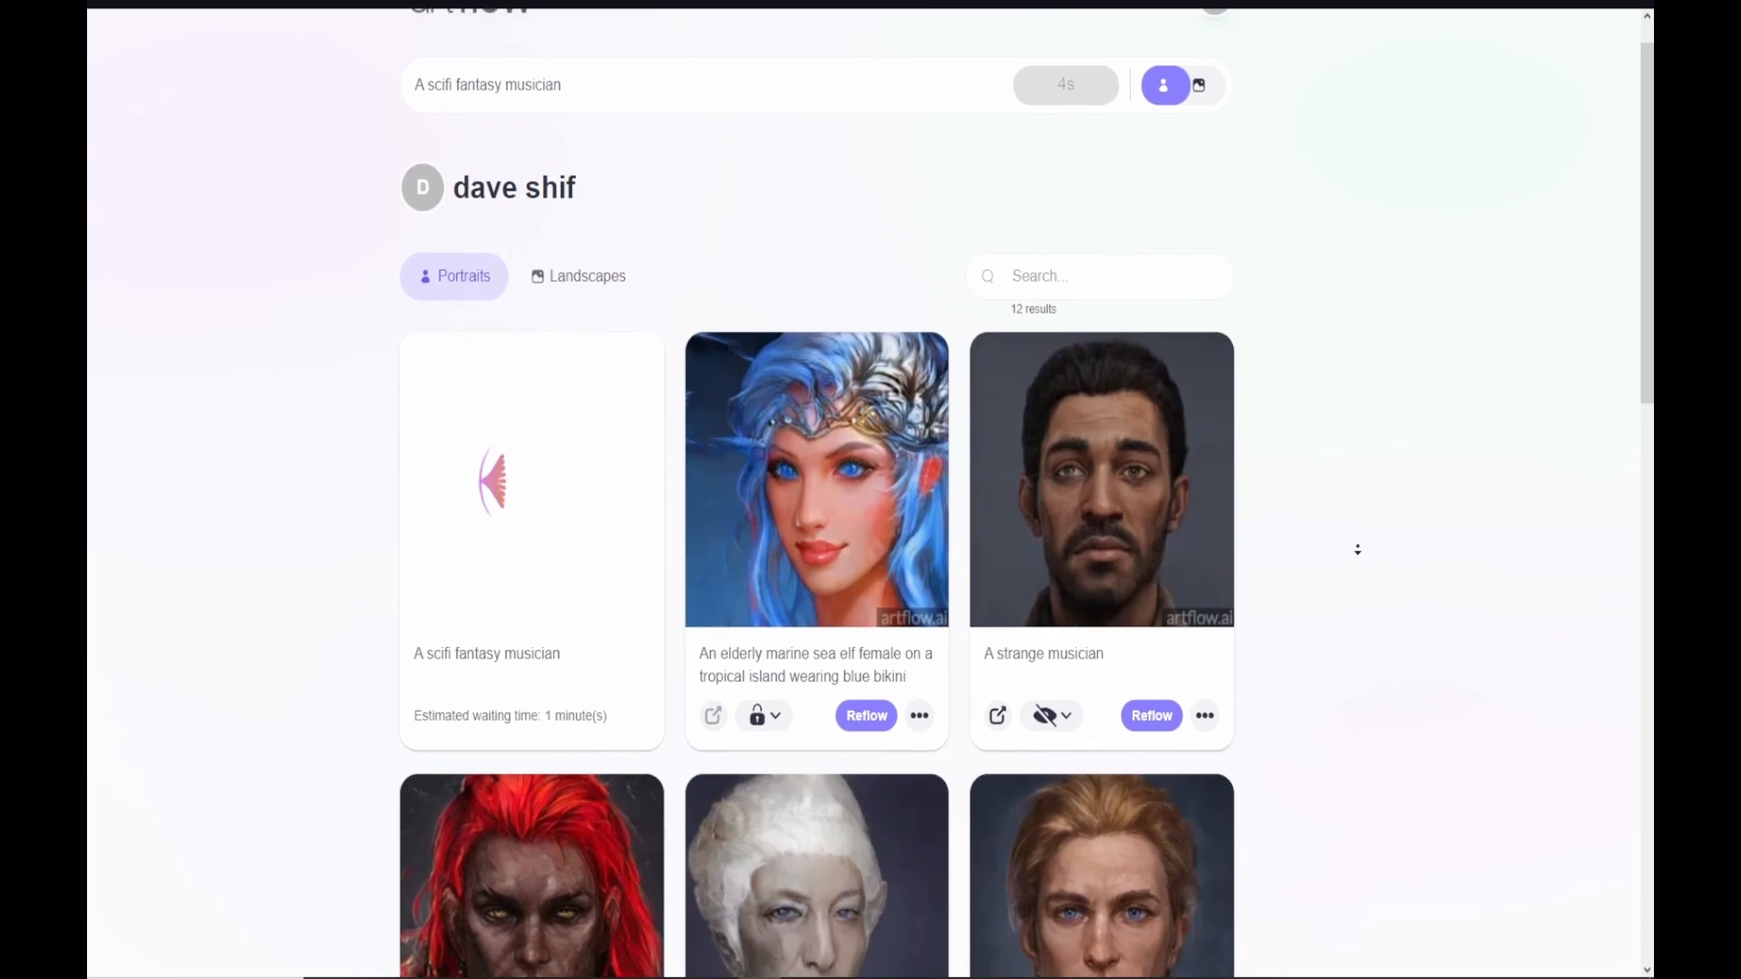
{"action": "scroll", "coordinate": [1358, 547], "scroll_direction": "down", "scroll_amount": 3}
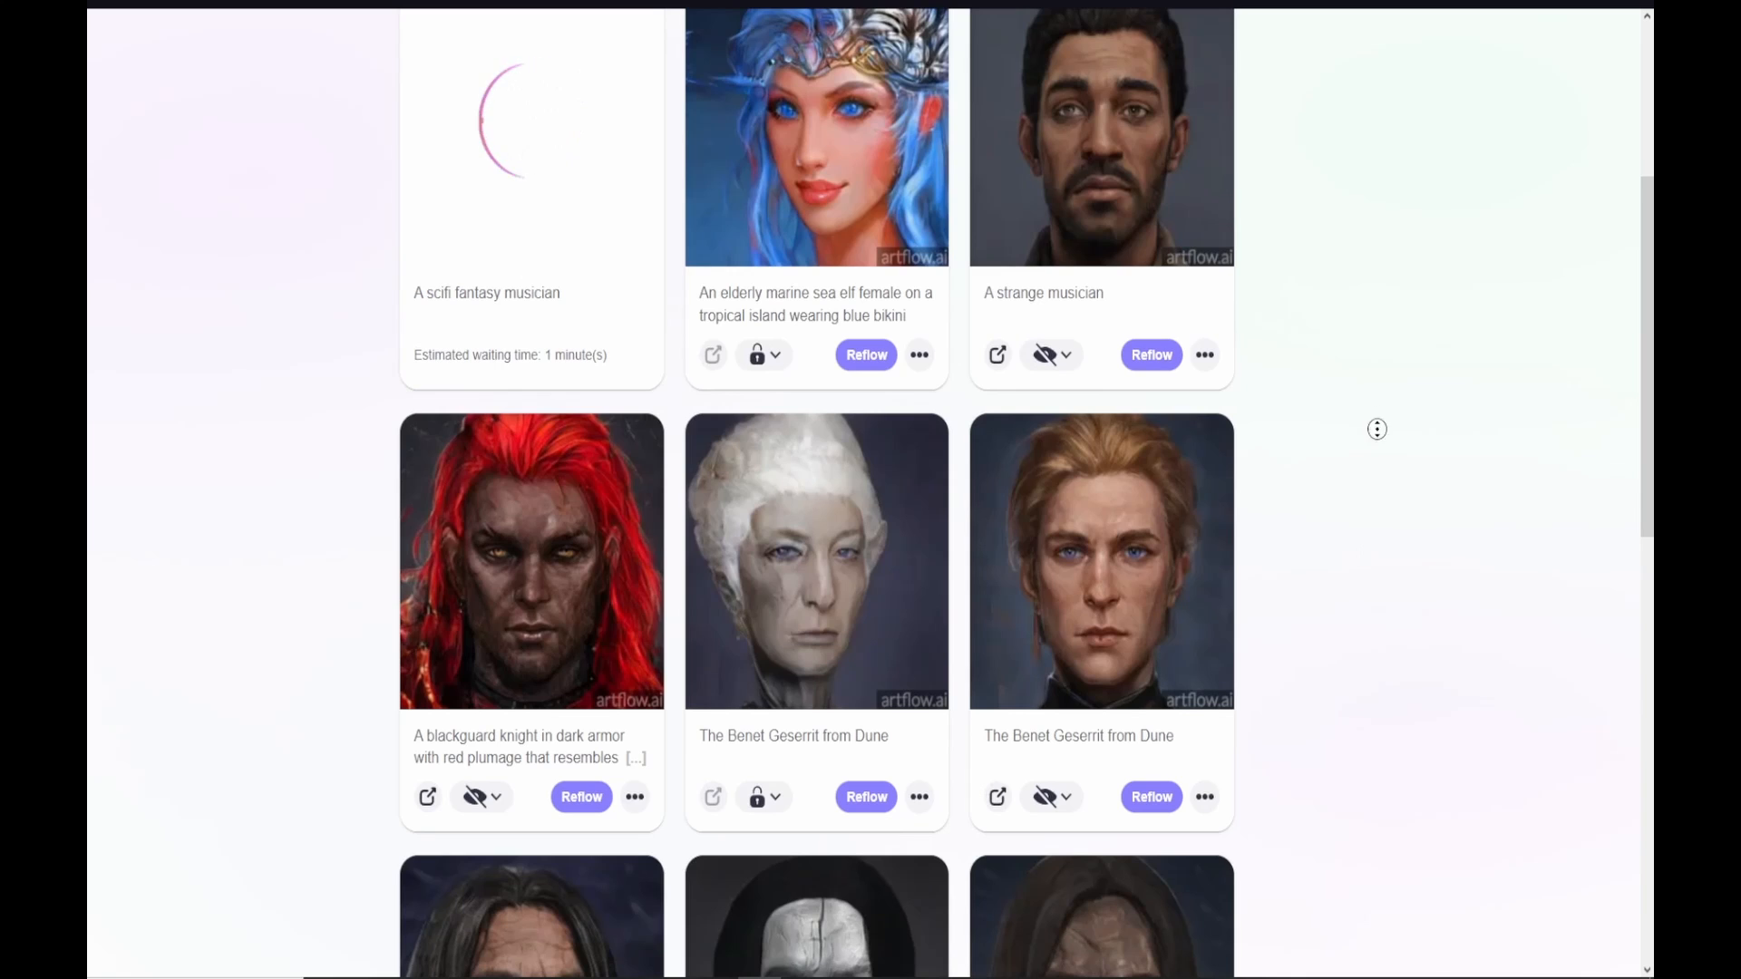
{"action": "scroll", "coordinate": [1374, 445], "scroll_direction": "down", "scroll_amount": 1}
{"action": "scroll", "coordinate": [1377, 464], "scroll_direction": "down", "scroll_amount": 2}
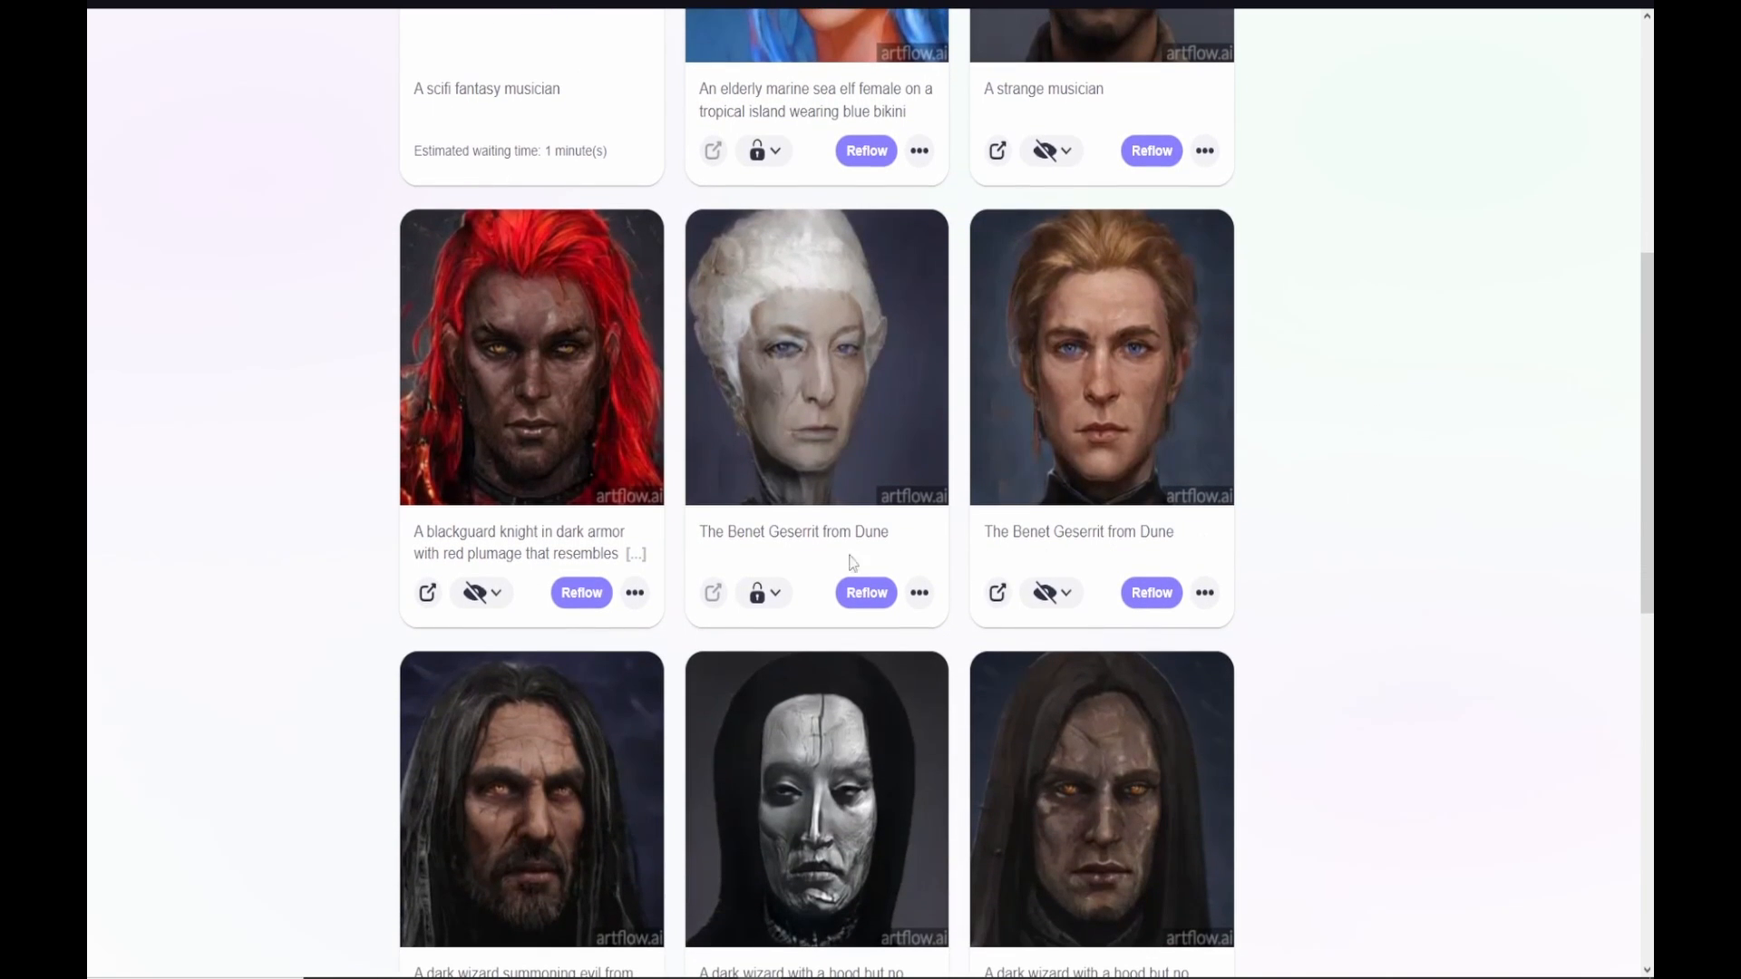
{"action": "scroll", "coordinate": [1318, 474], "scroll_direction": "down", "scroll_amount": 4}
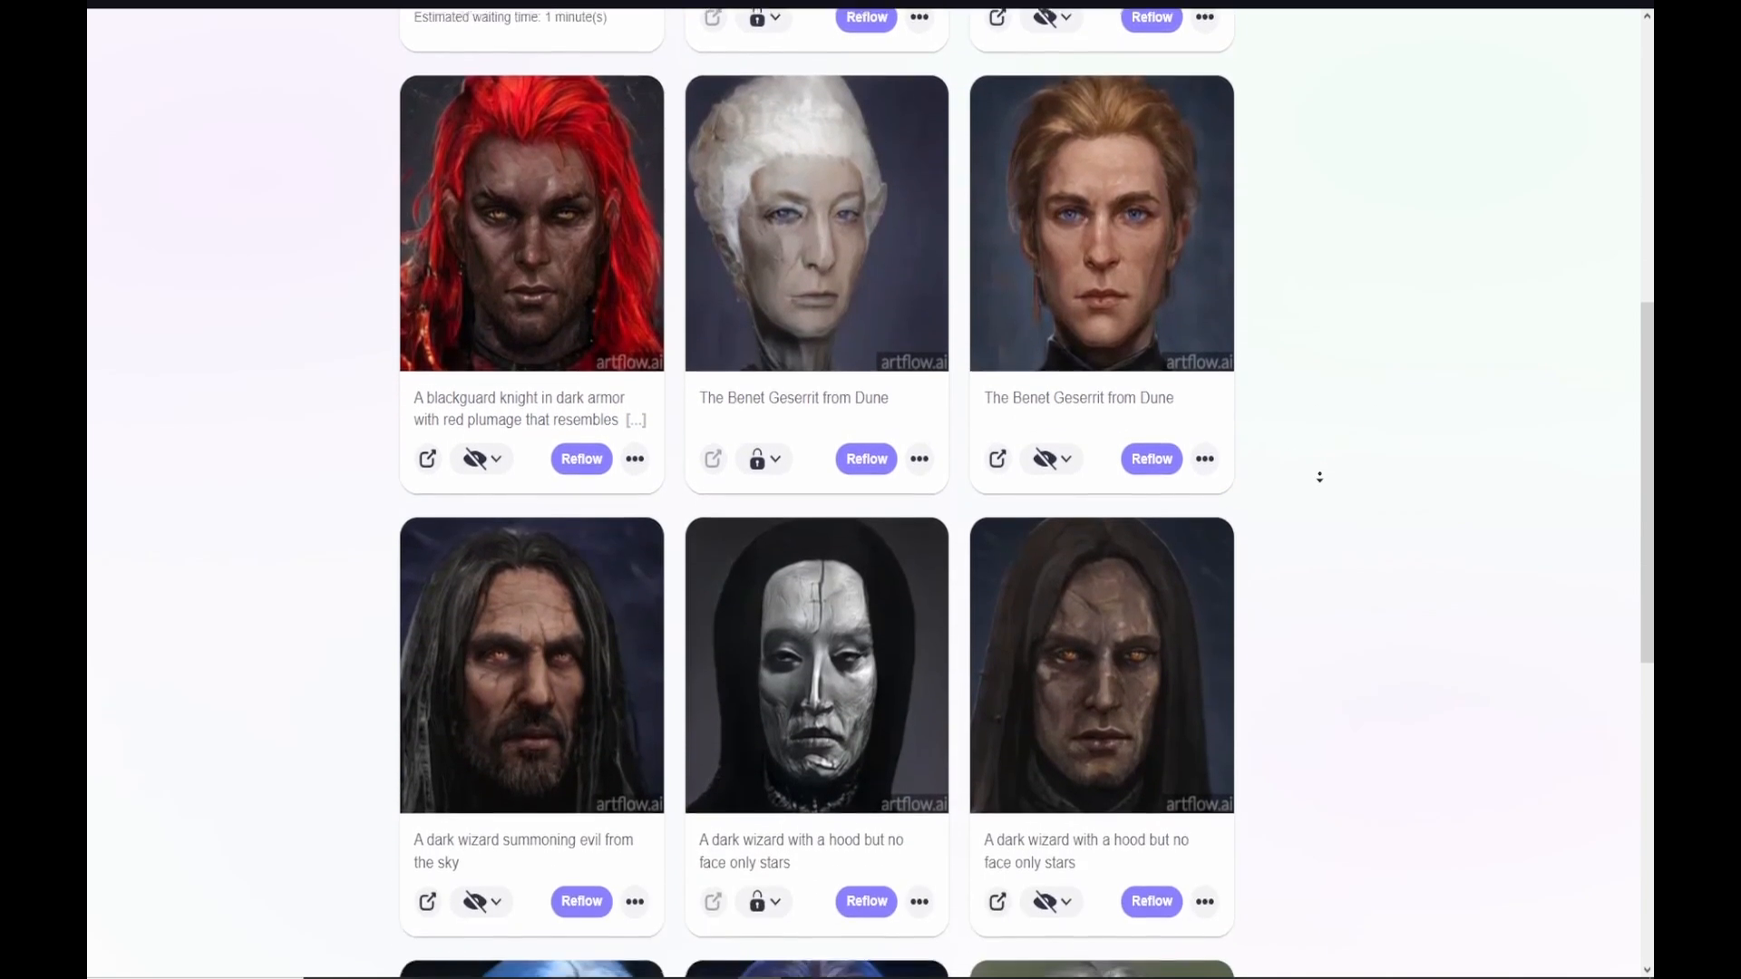
{"action": "scroll", "coordinate": [1320, 477], "scroll_direction": "down", "scroll_amount": 3}
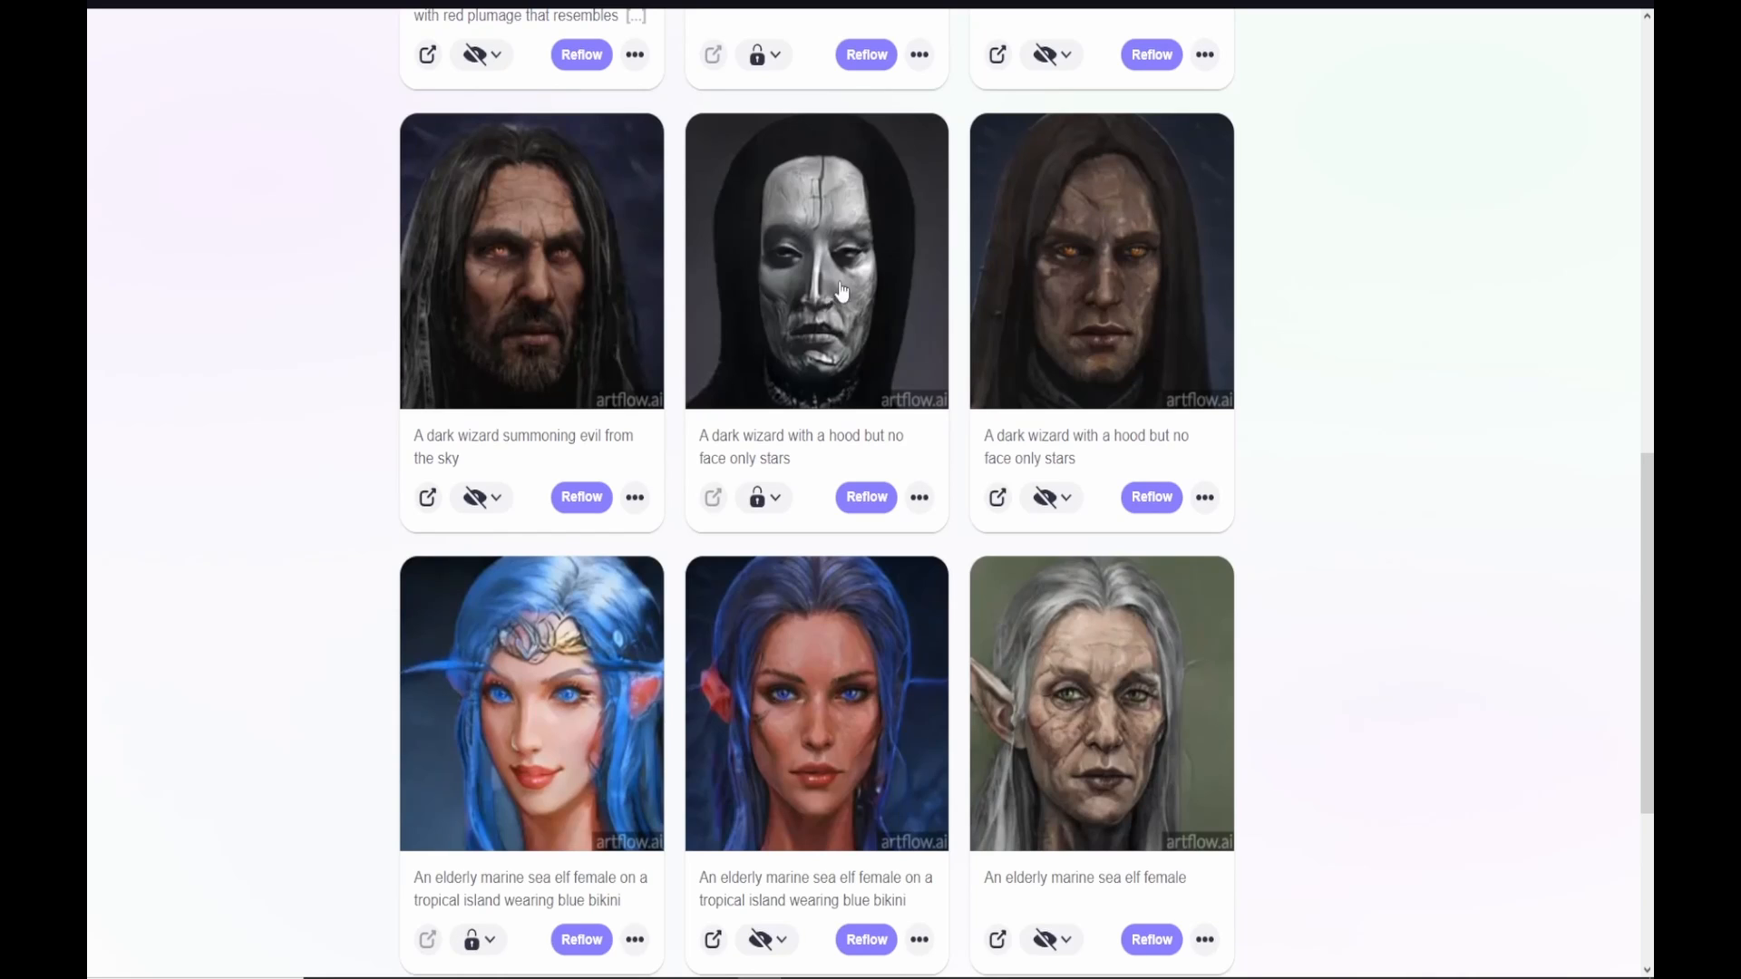
{"action": "scroll", "coordinate": [1329, 362], "scroll_direction": "down", "scroll_amount": 2}
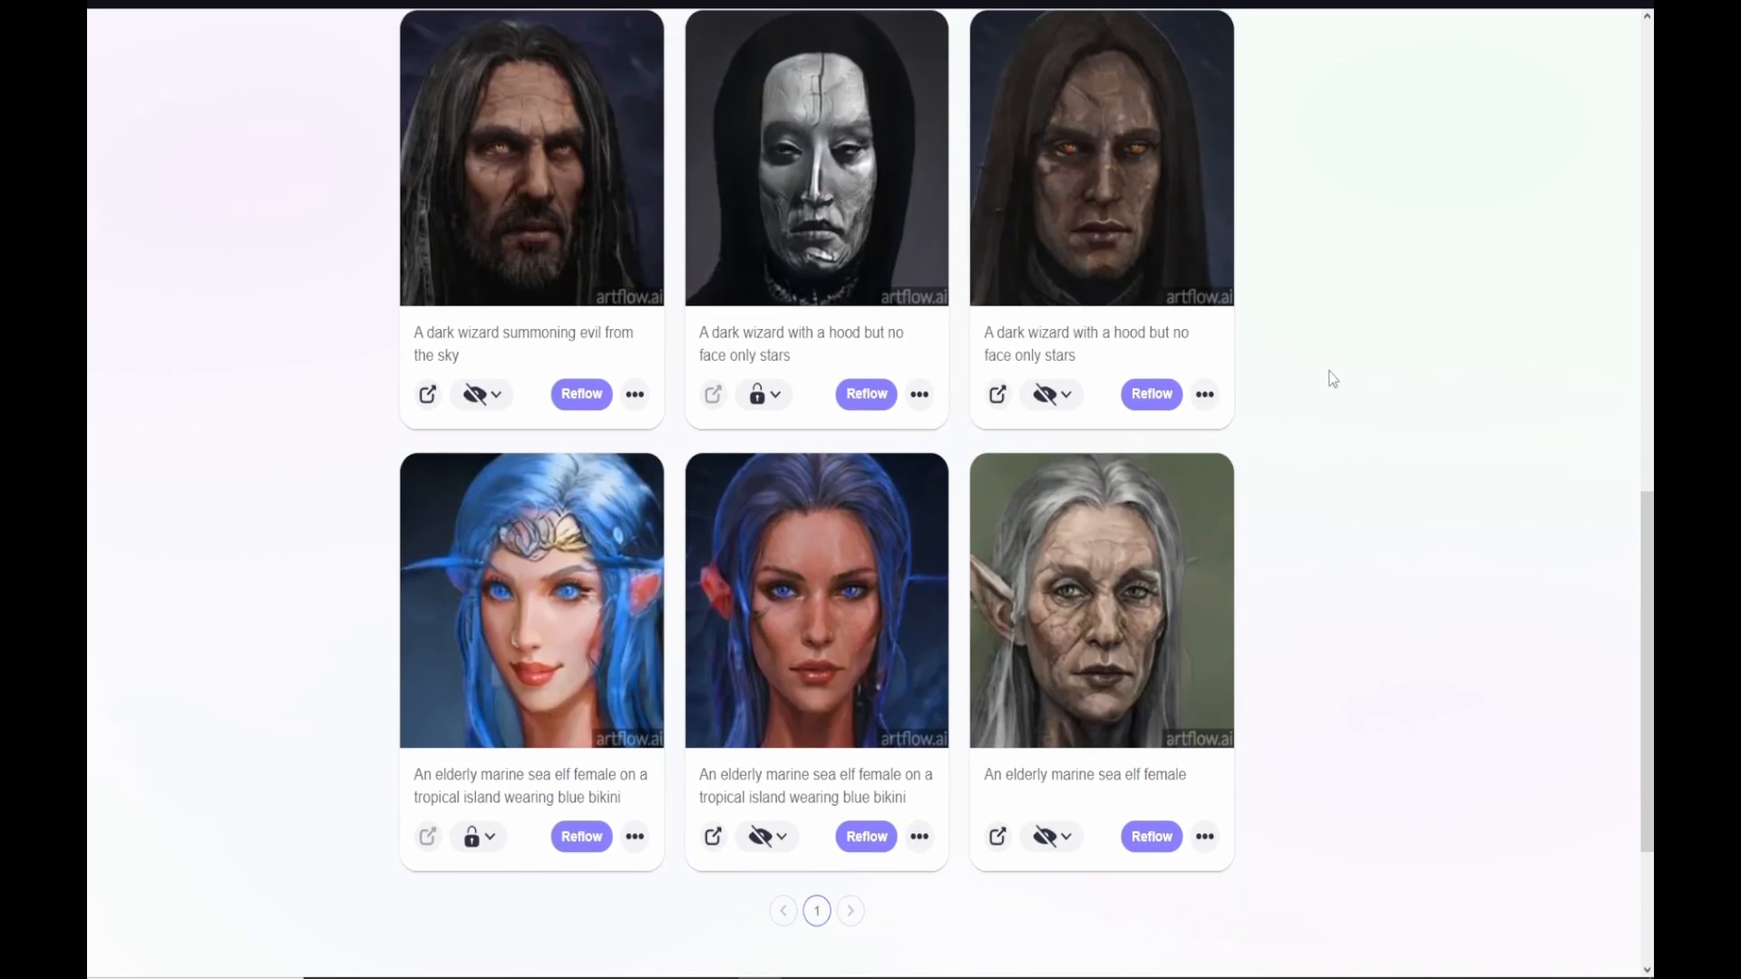
{"action": "scroll", "coordinate": [1348, 399], "scroll_direction": "up", "scroll_amount": 5}
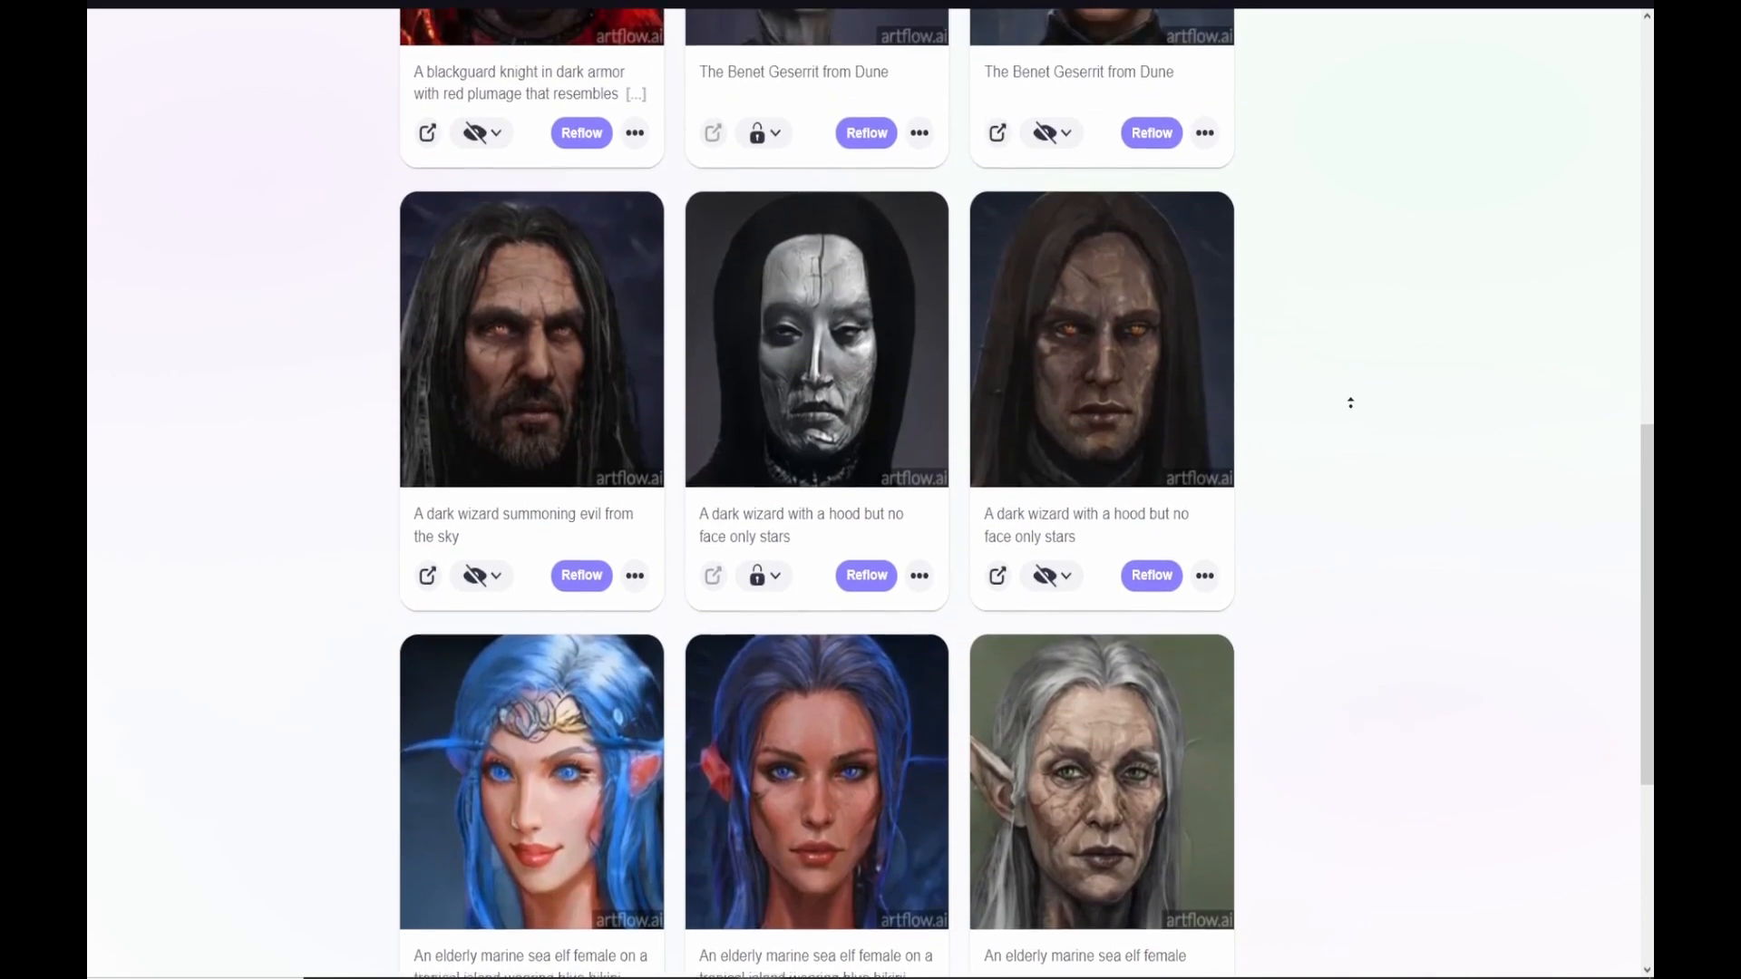
{"action": "scroll", "coordinate": [1351, 401], "scroll_direction": "up", "scroll_amount": 9}
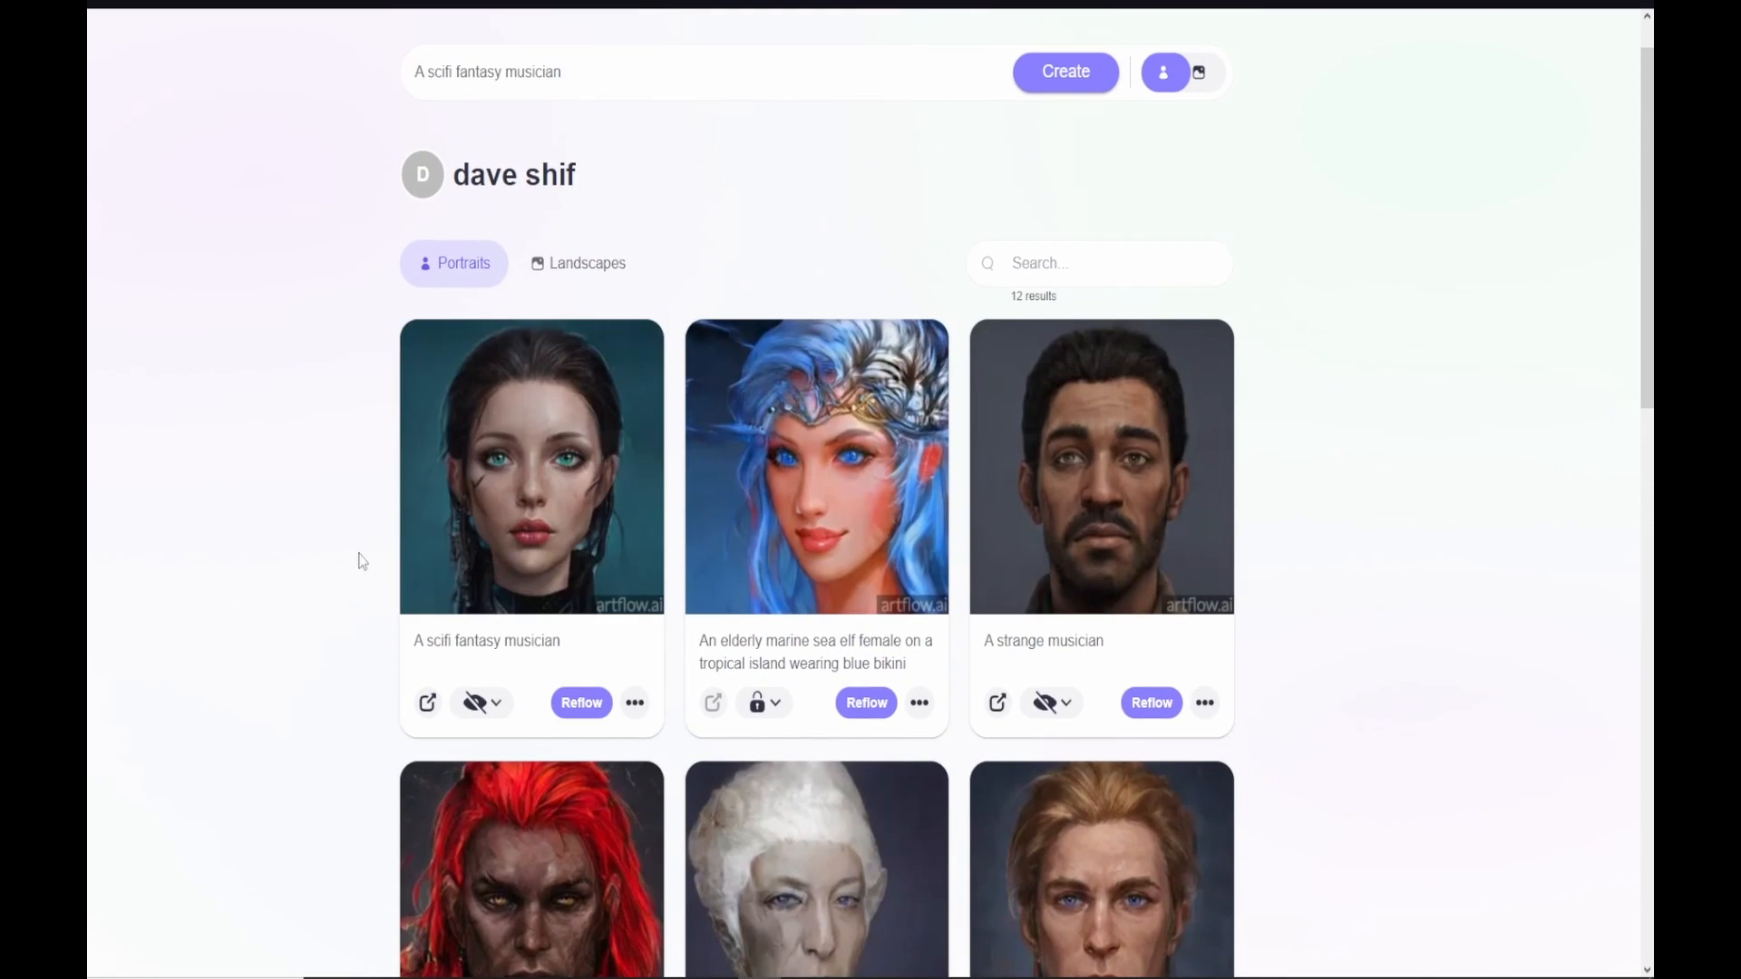
Step: Open the sci-fi fantasy musician portrait for Reflow and shift its Gender moderately toward masculine, about 70% along the range
{"action": "left_click", "coordinate": [581, 703]}
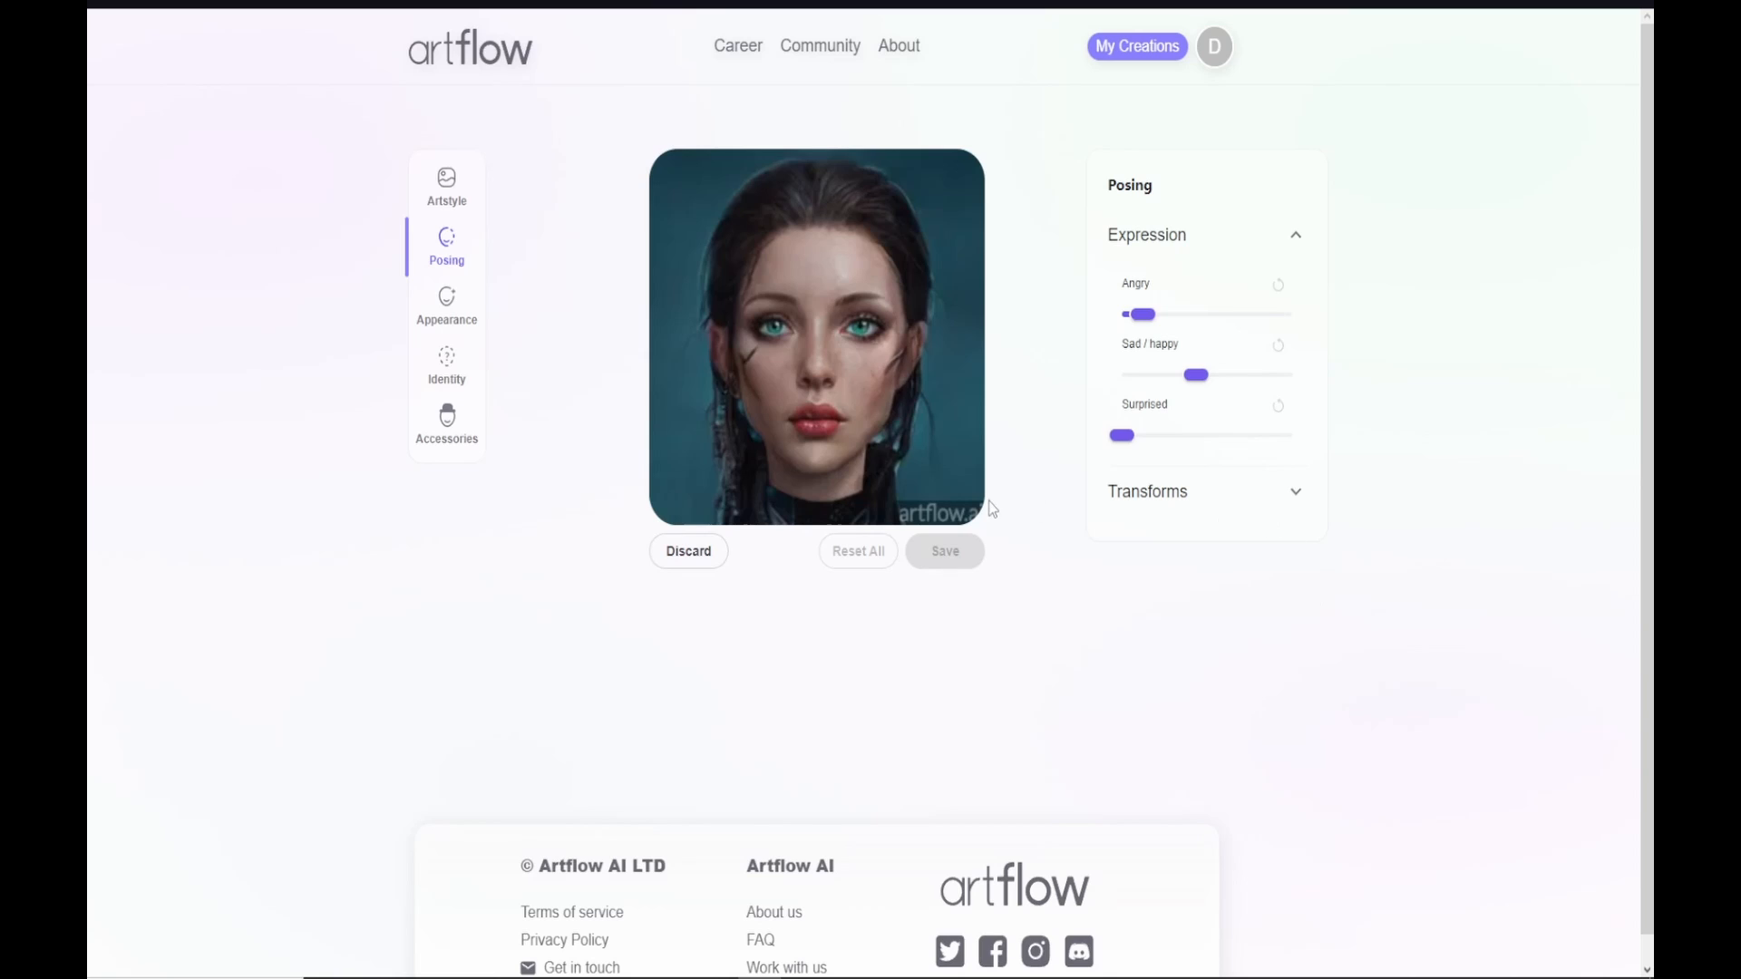
{"action": "left_click", "coordinate": [446, 370]}
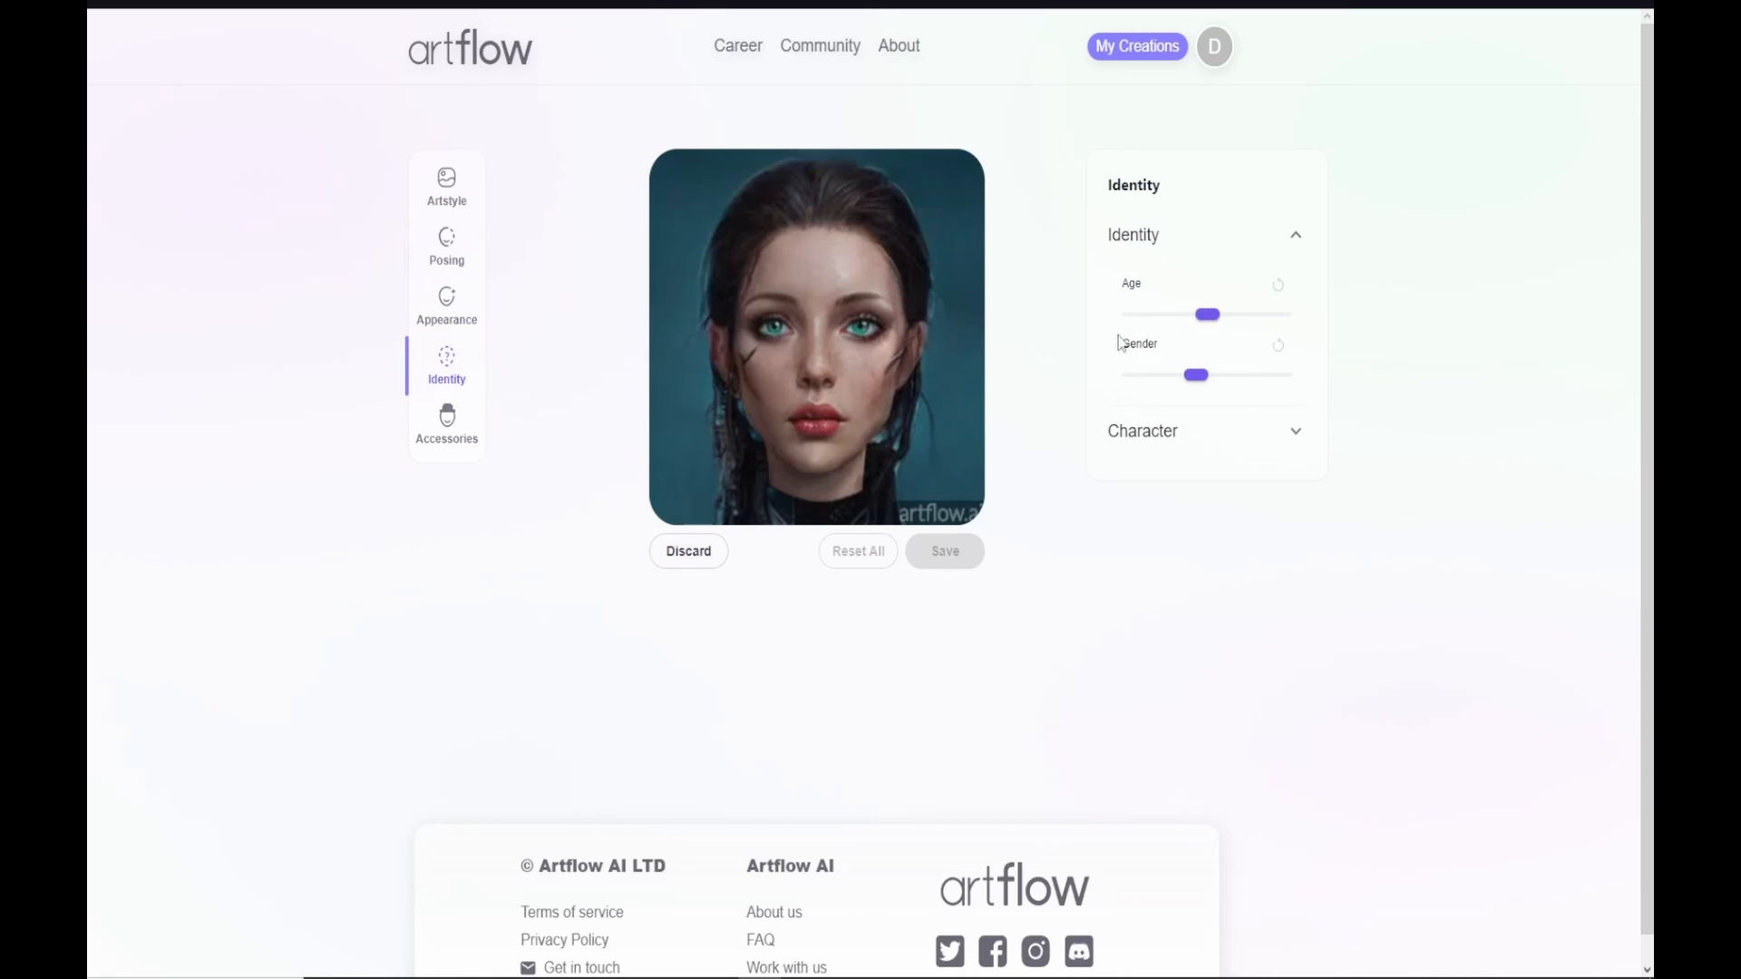
{"action": "left_click_drag", "start_coordinate": [1197, 375], "coordinate": [1367, 377]}
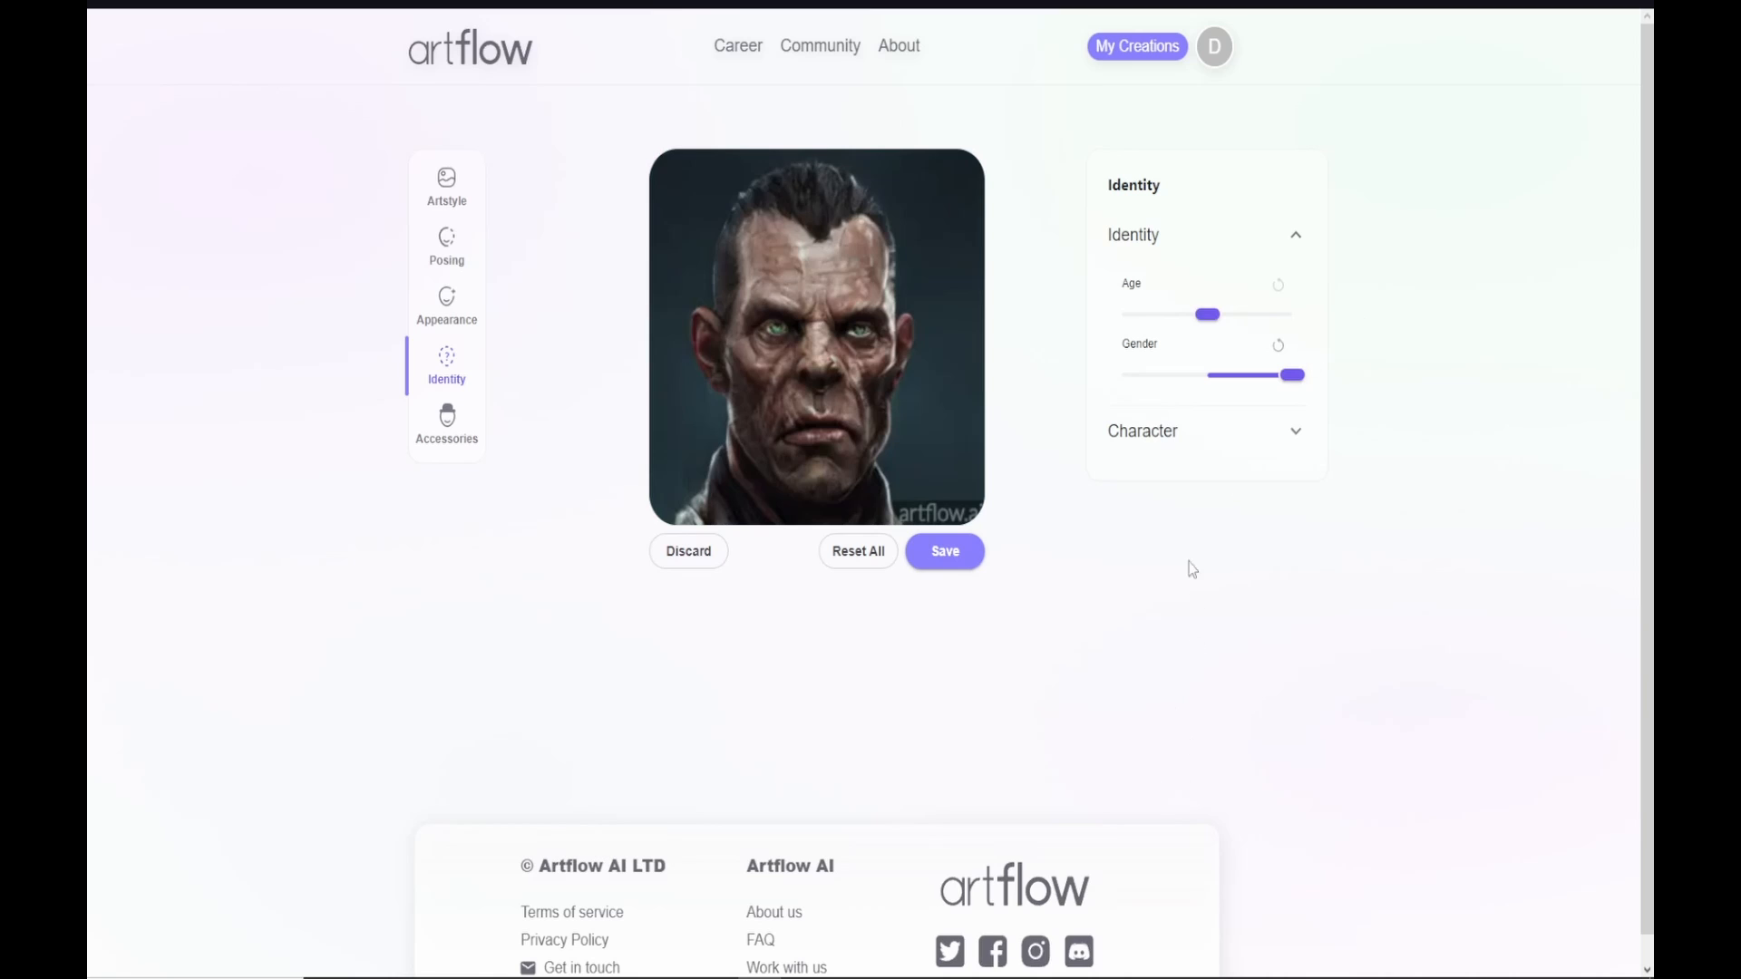
{"action": "left_click", "coordinate": [1225, 381]}
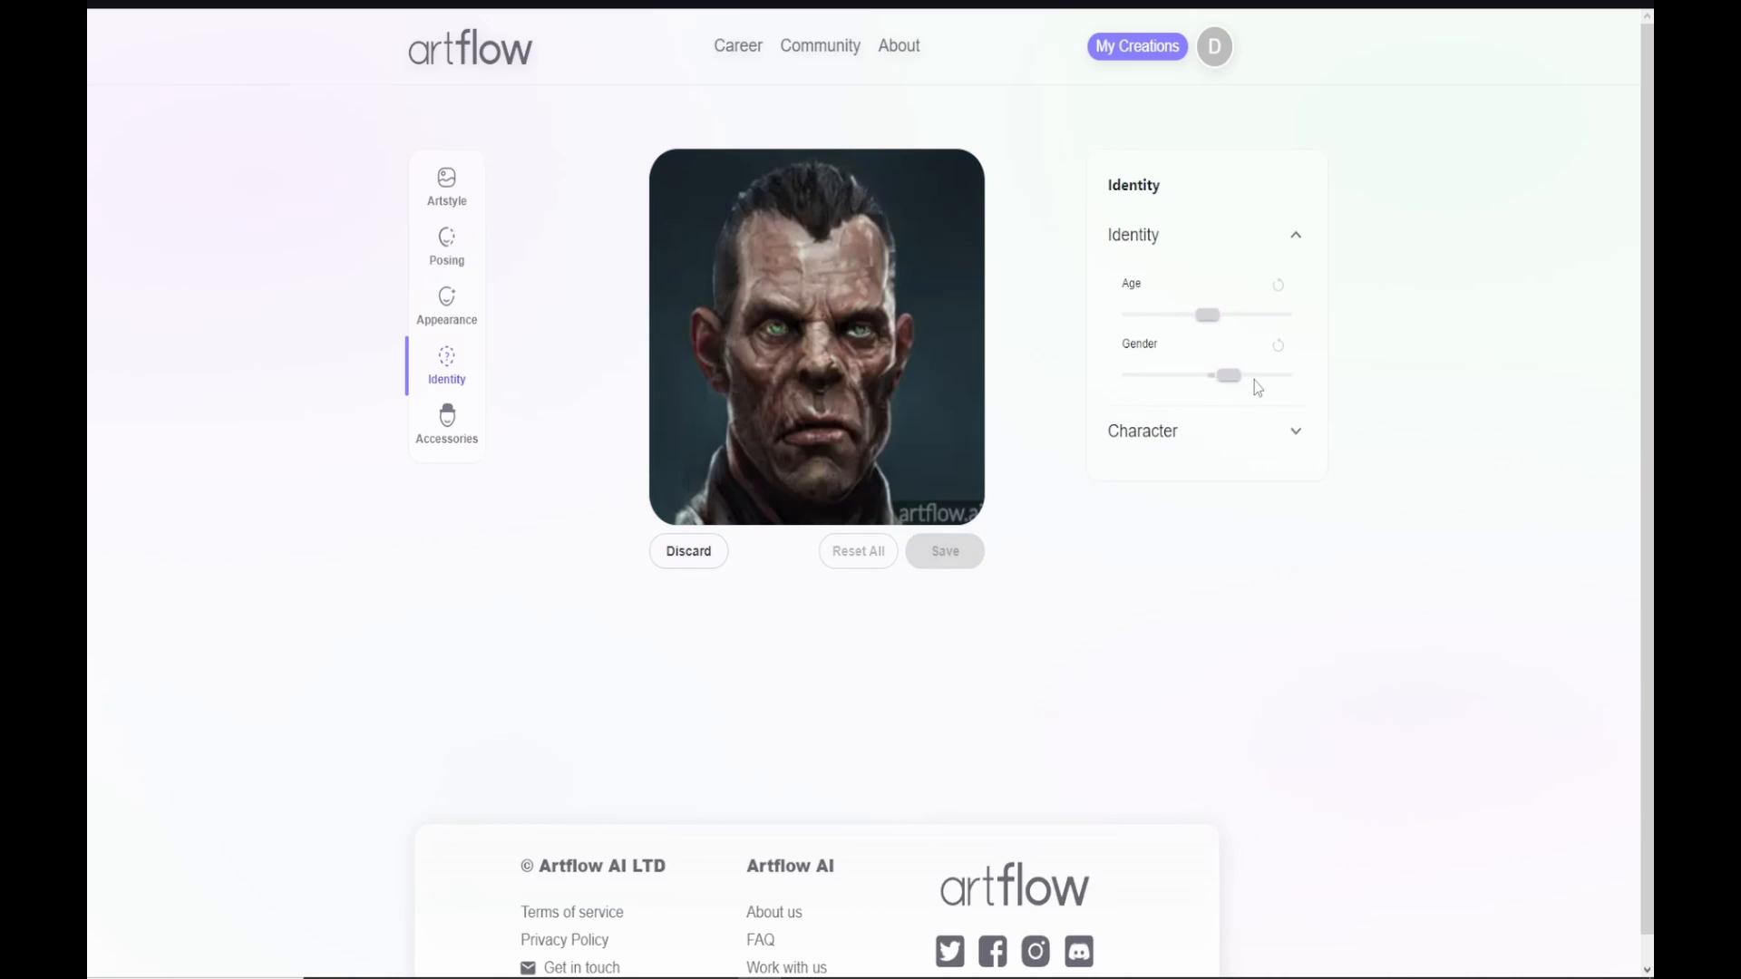
{"action": "left_click", "coordinate": [1249, 380]}
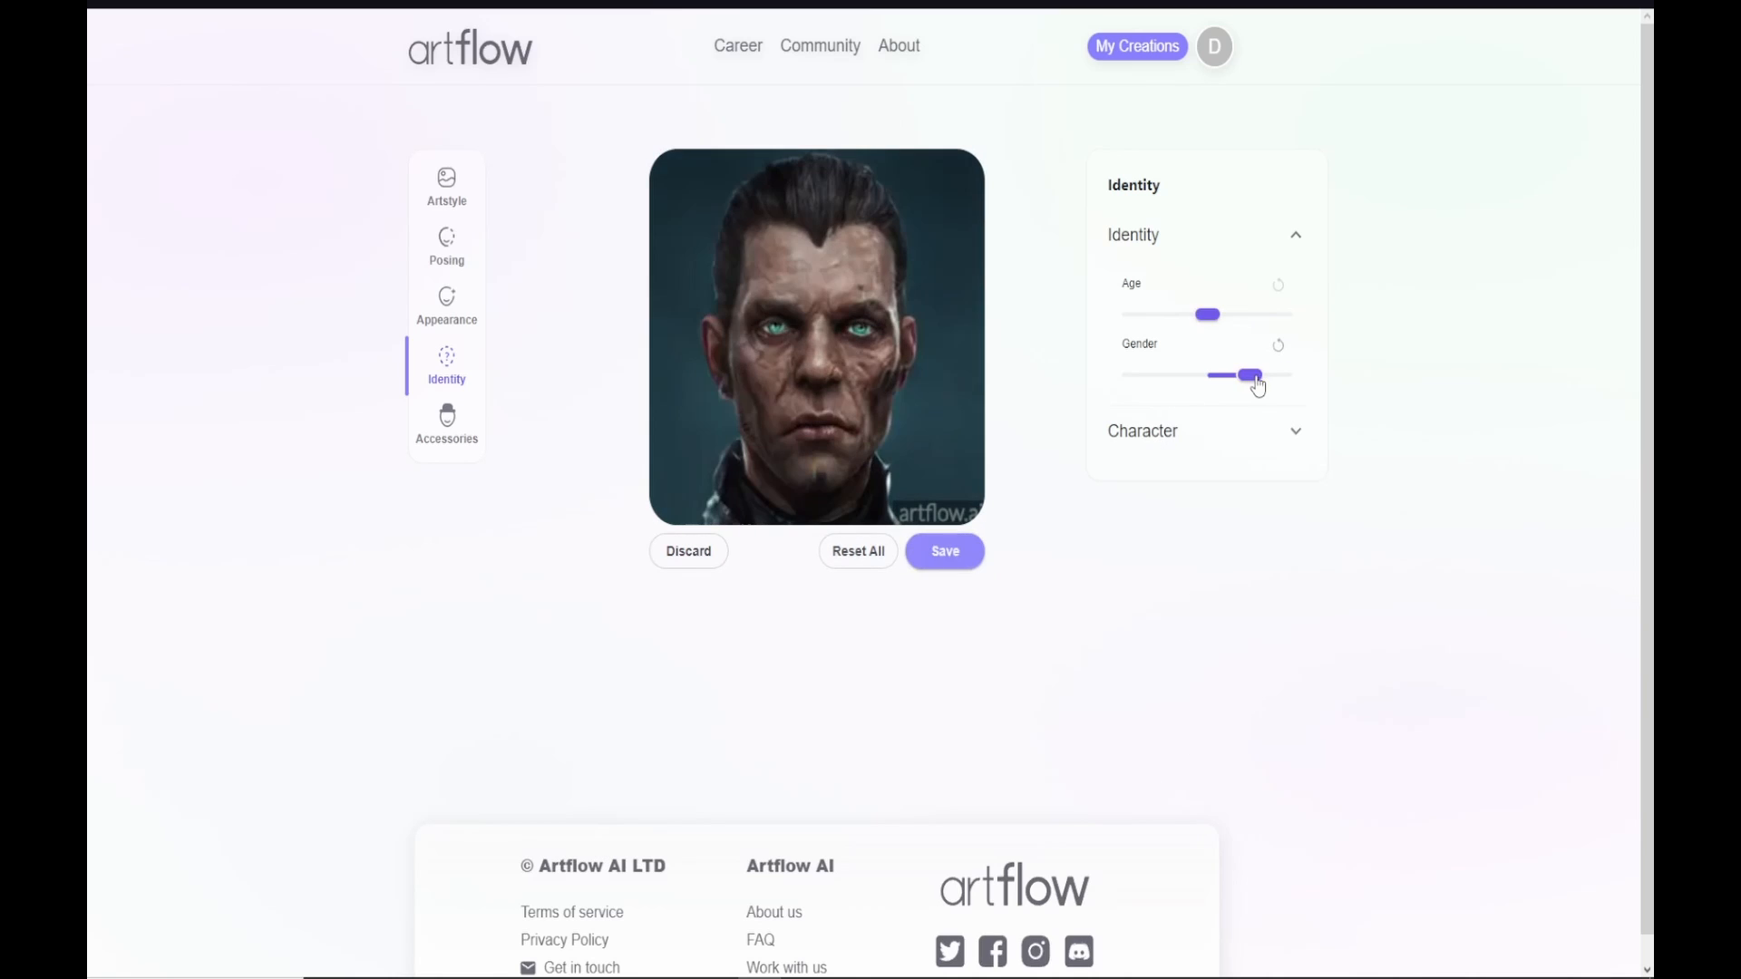
{"action": "left_click_drag", "start_coordinate": [1254, 378], "coordinate": [1239, 380]}
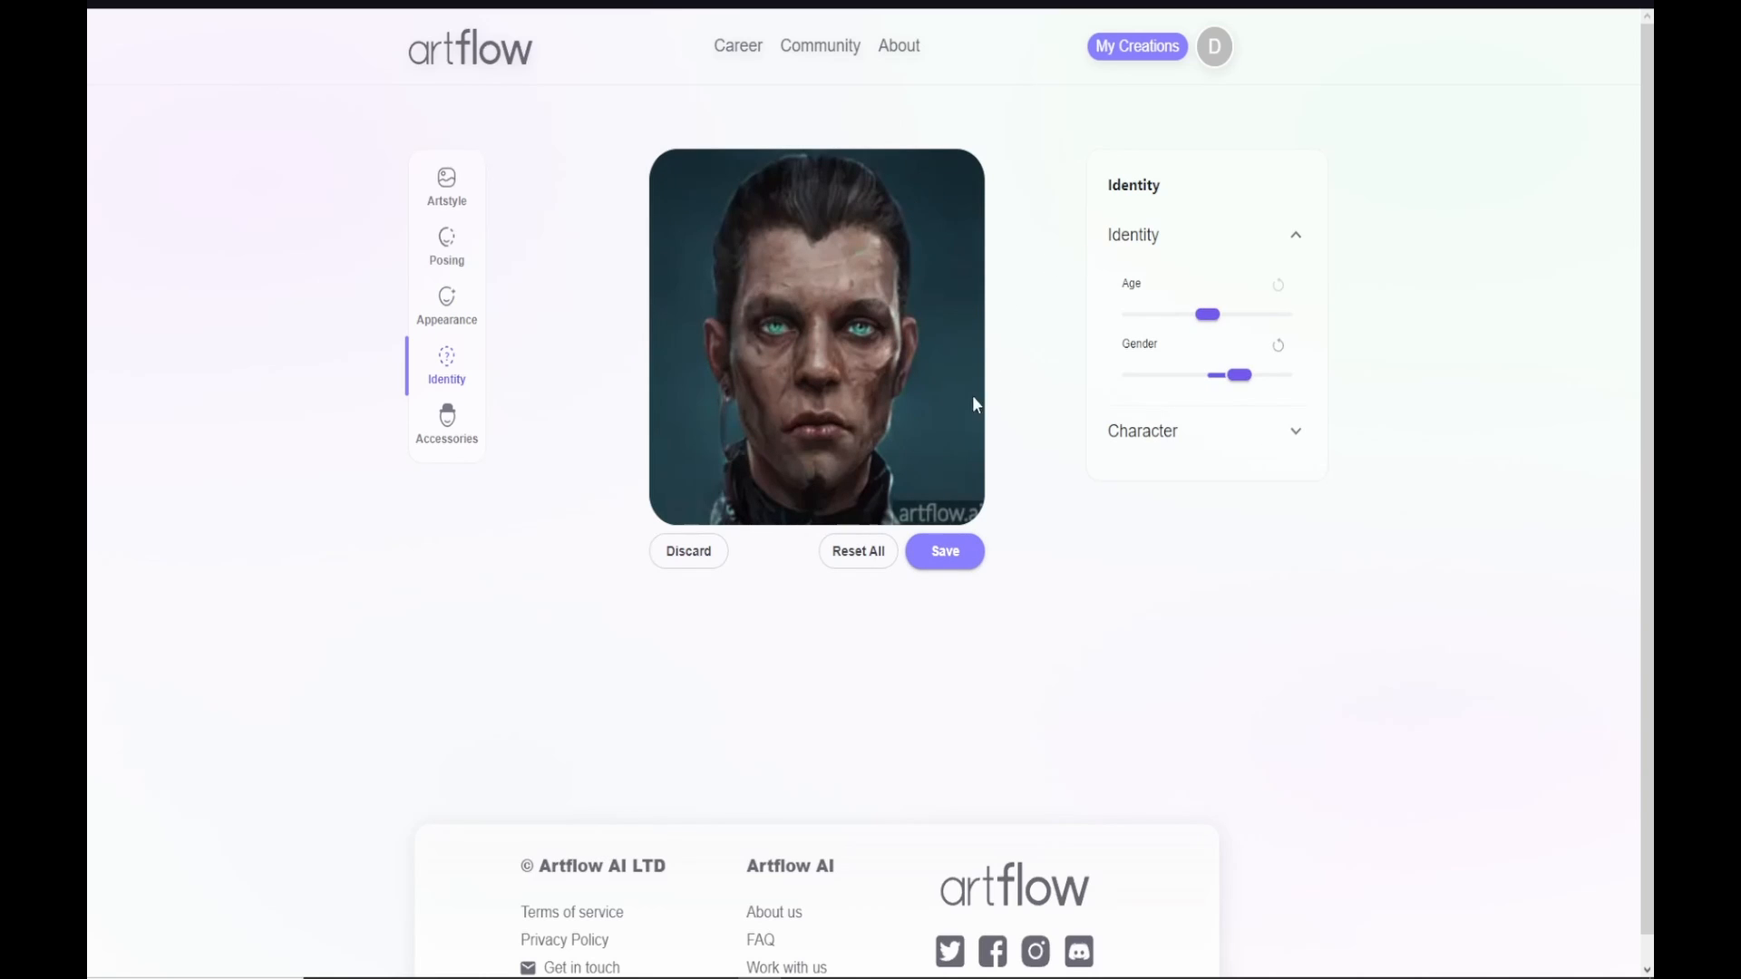
Step: Reduce the portrait's Age slightly below the middle and raise the Elf character trait to just over 60% of its range
{"action": "left_click_drag", "start_coordinate": [1208, 315], "coordinate": [1229, 366]}
{"action": "left_click", "coordinate": [1194, 425]}
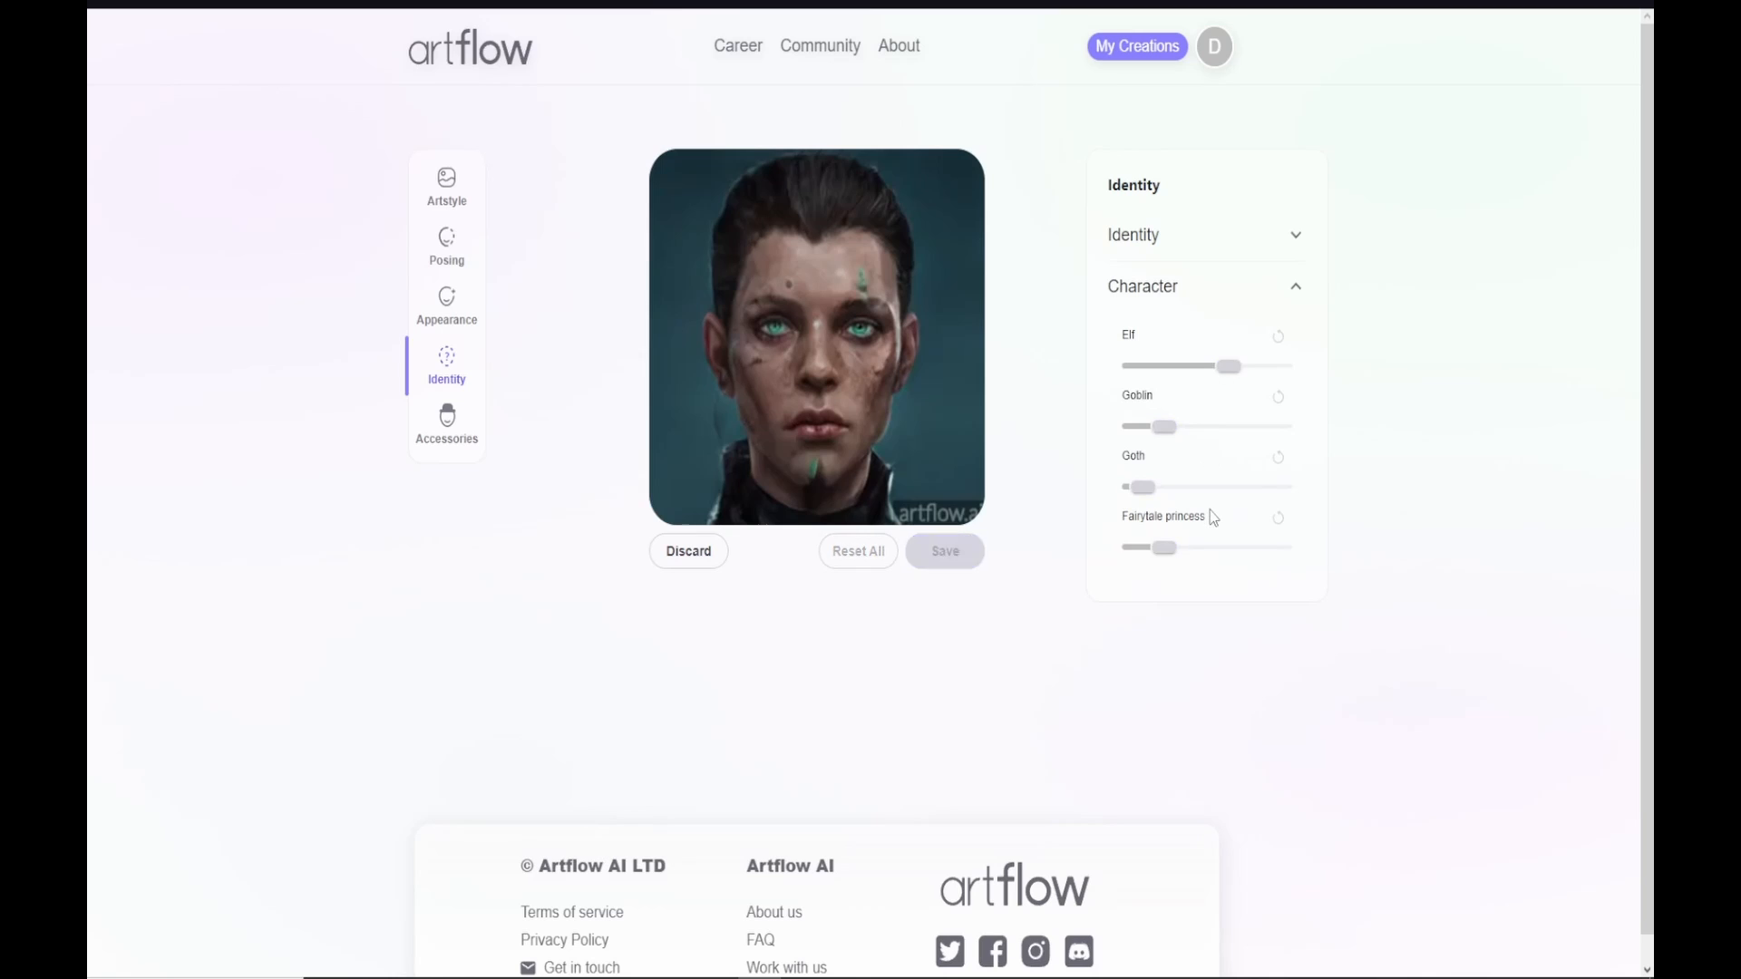
Step: Set the Goblin trait to its minimum and the Goth trait to about a quarter of its range
{"action": "left_click_drag", "start_coordinate": [1165, 428], "coordinate": [1121, 427]}
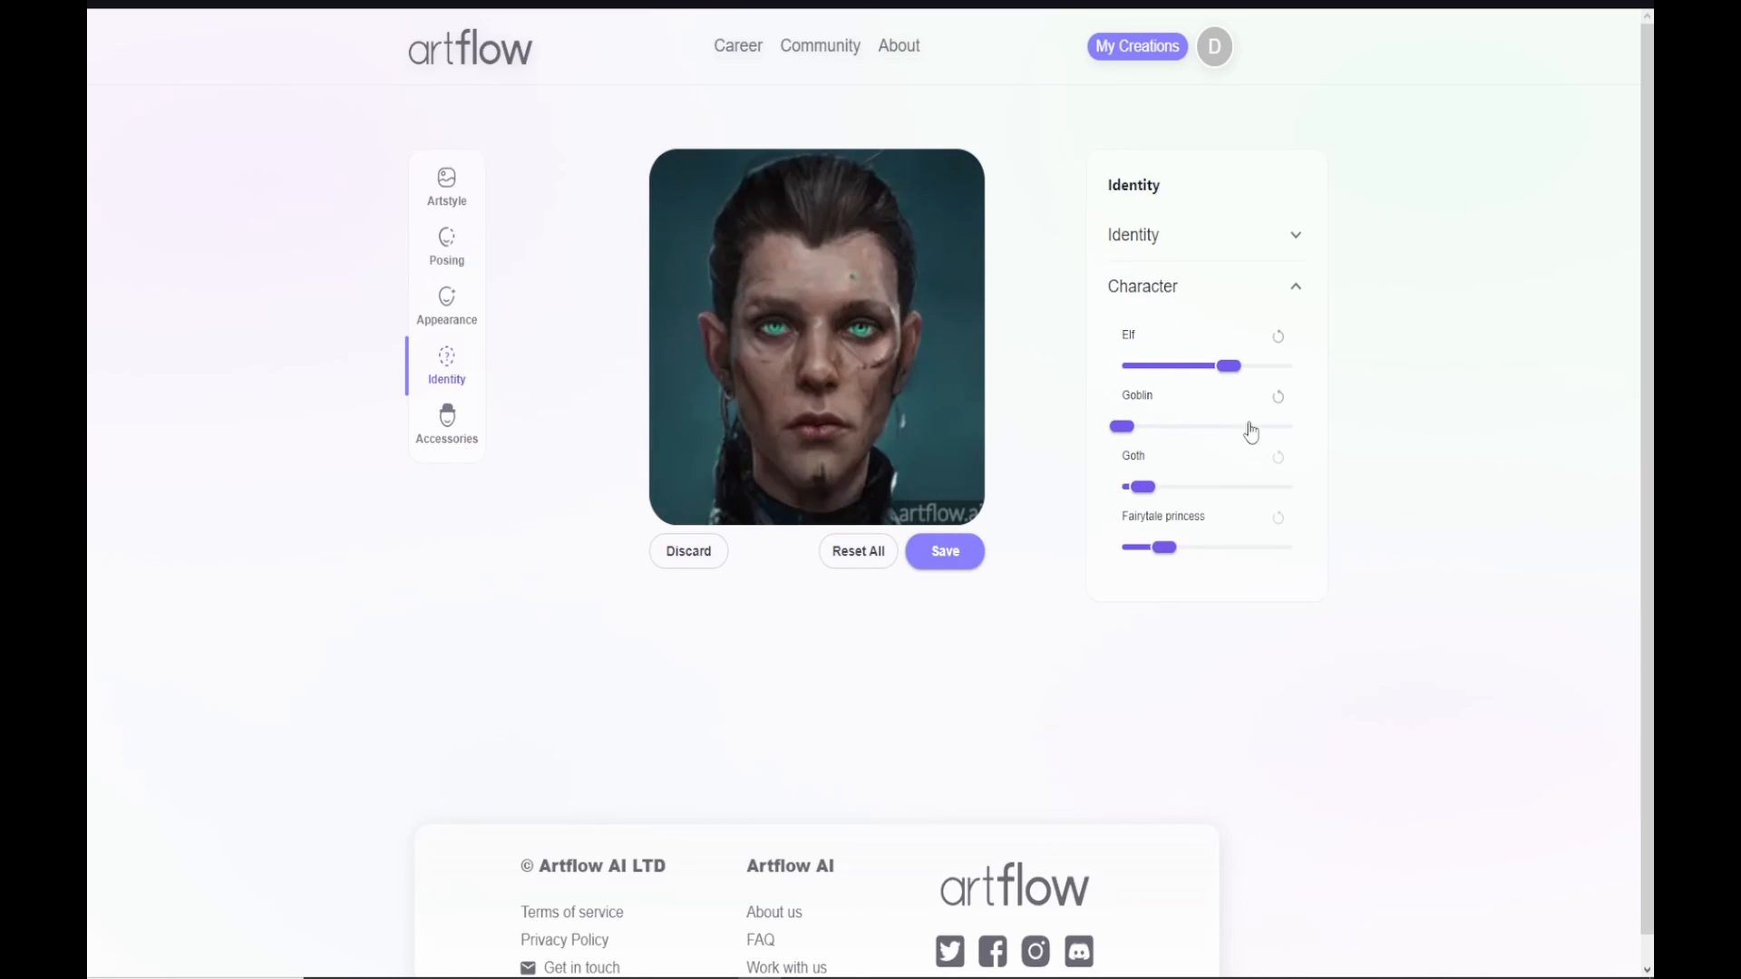
{"action": "left_click_drag", "start_coordinate": [1143, 495], "coordinate": [1122, 490]}
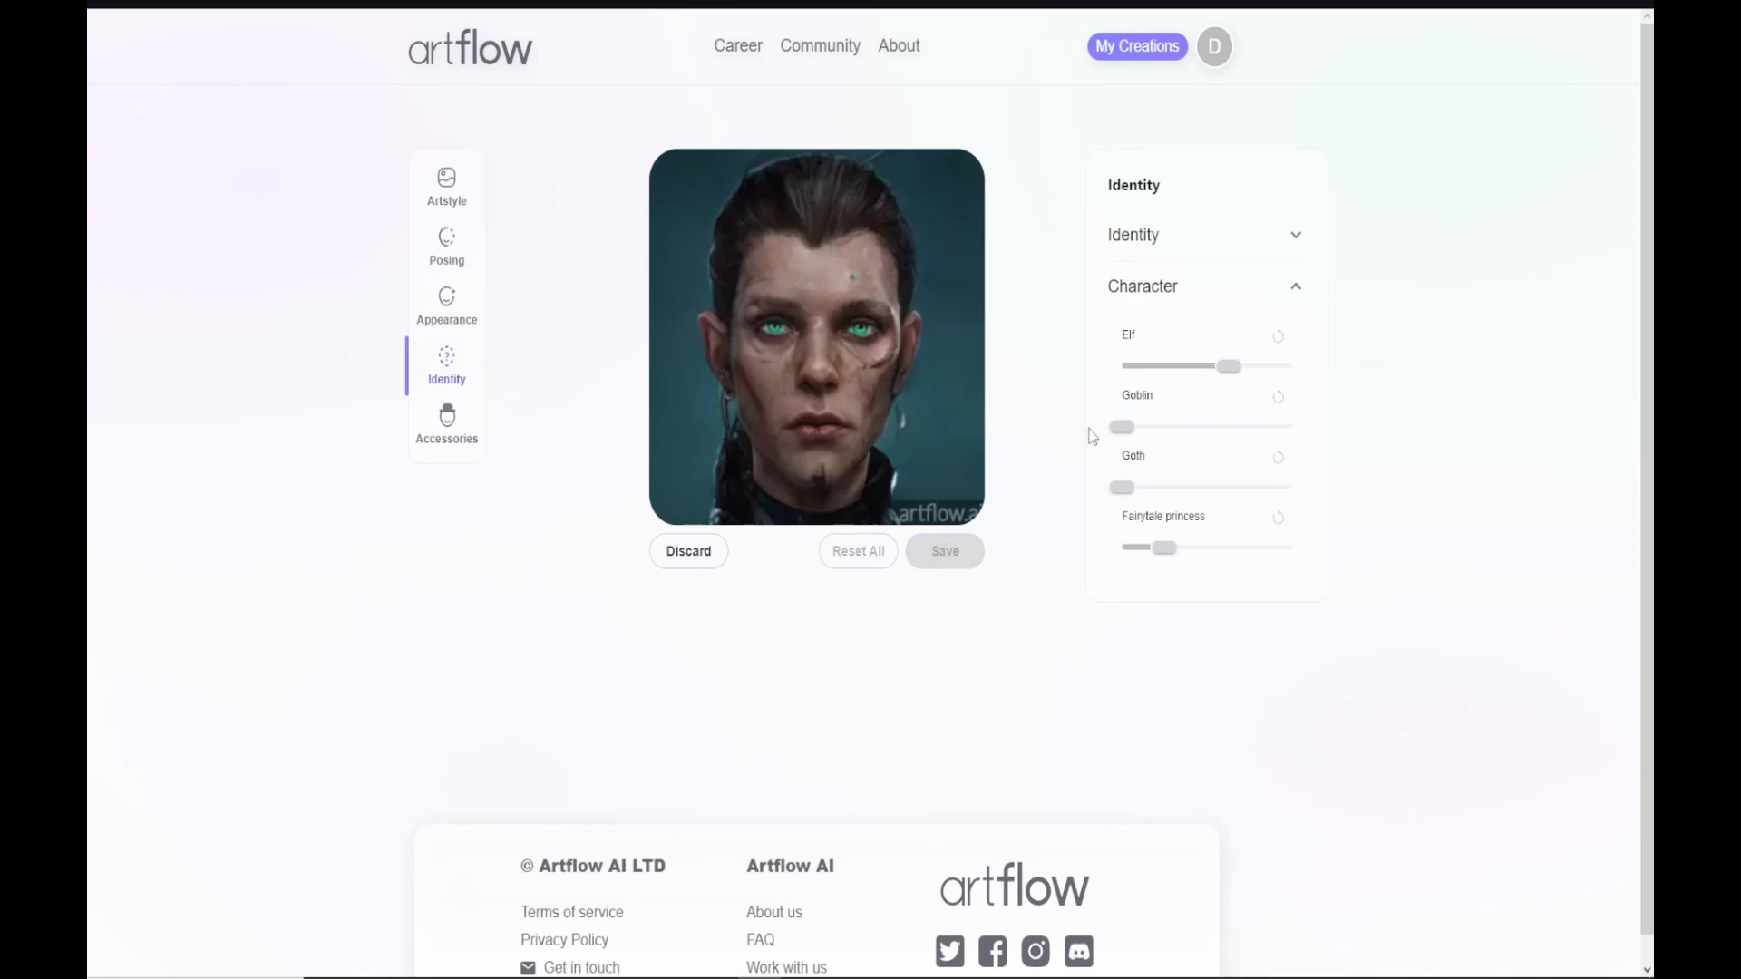
{"action": "left_click", "coordinate": [1208, 487]}
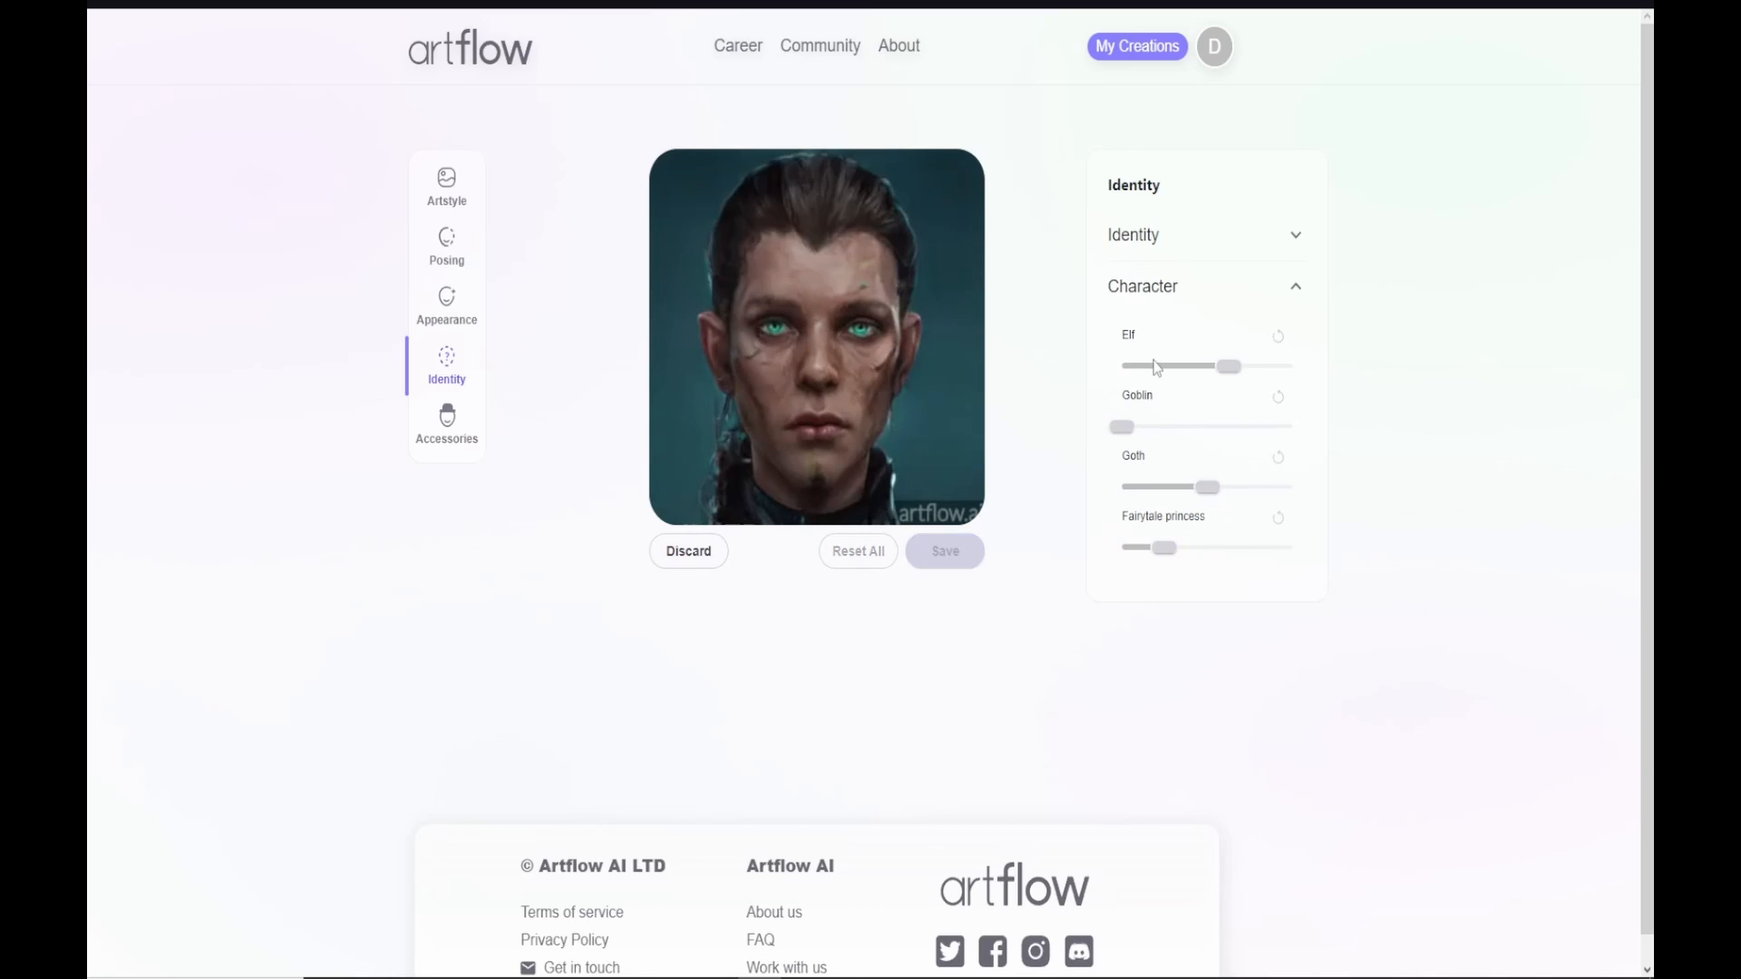
{"action": "left_click", "coordinate": [1165, 487]}
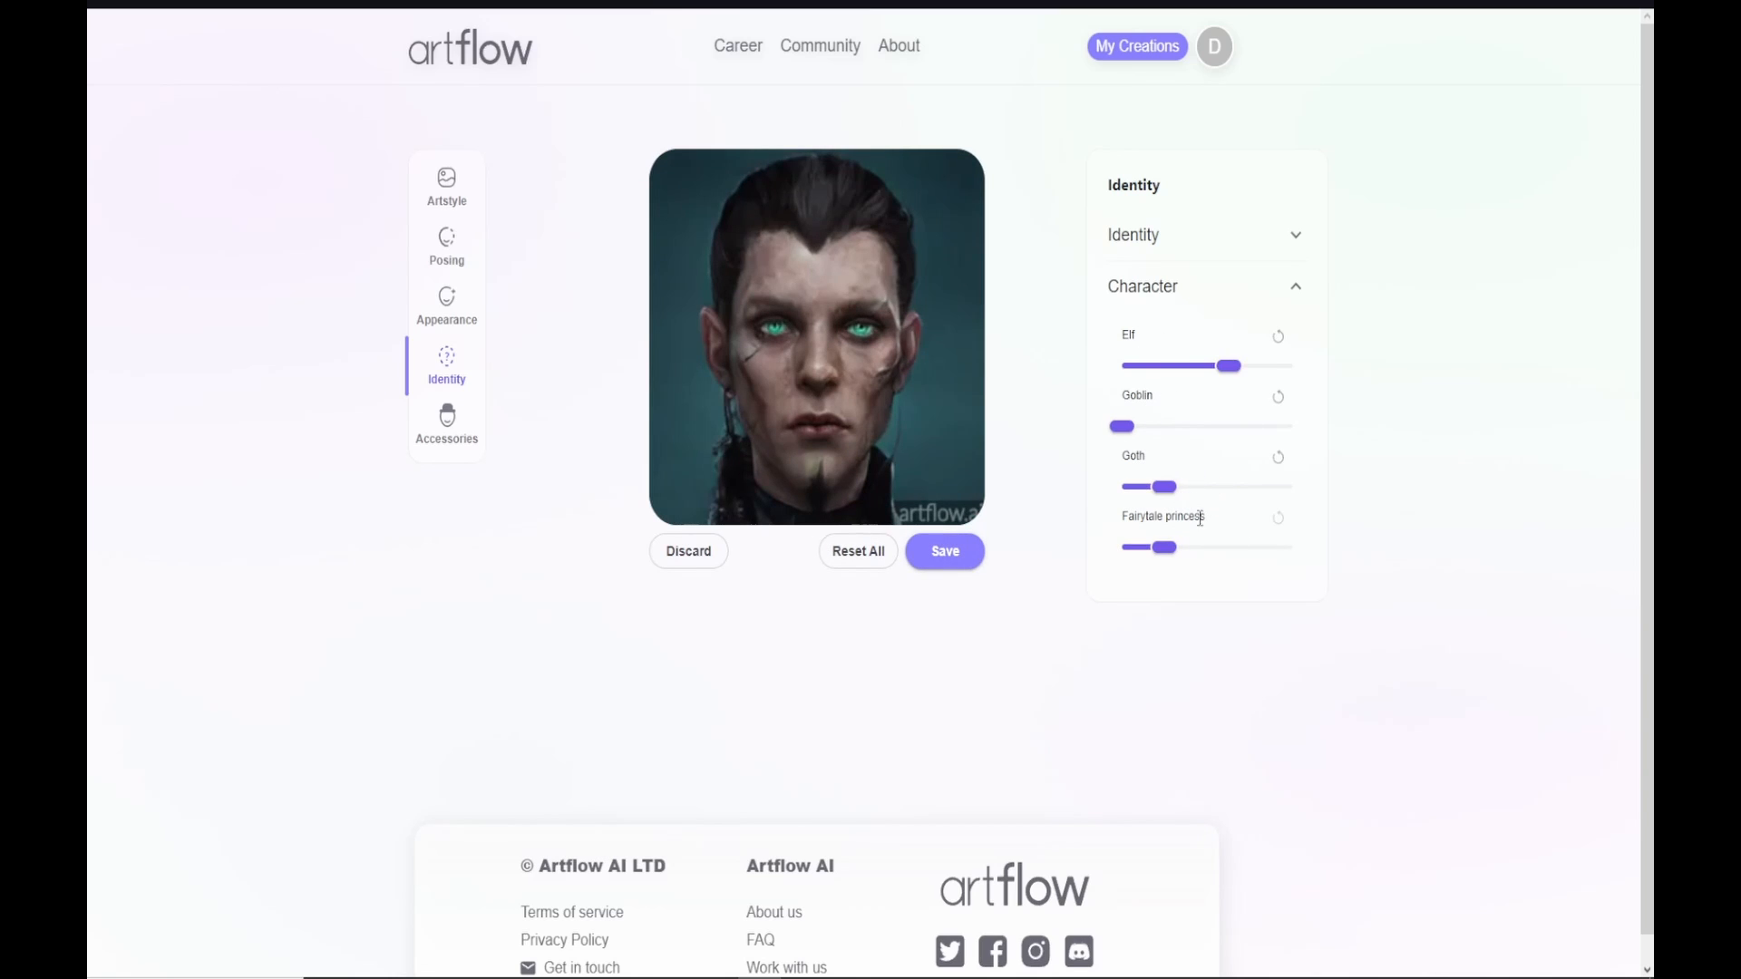
Step: Try several Fairytale princess strengths, set the trait to the middle of its range, and reopen the Age and Gender settings
{"action": "left_click", "coordinate": [1250, 547]}
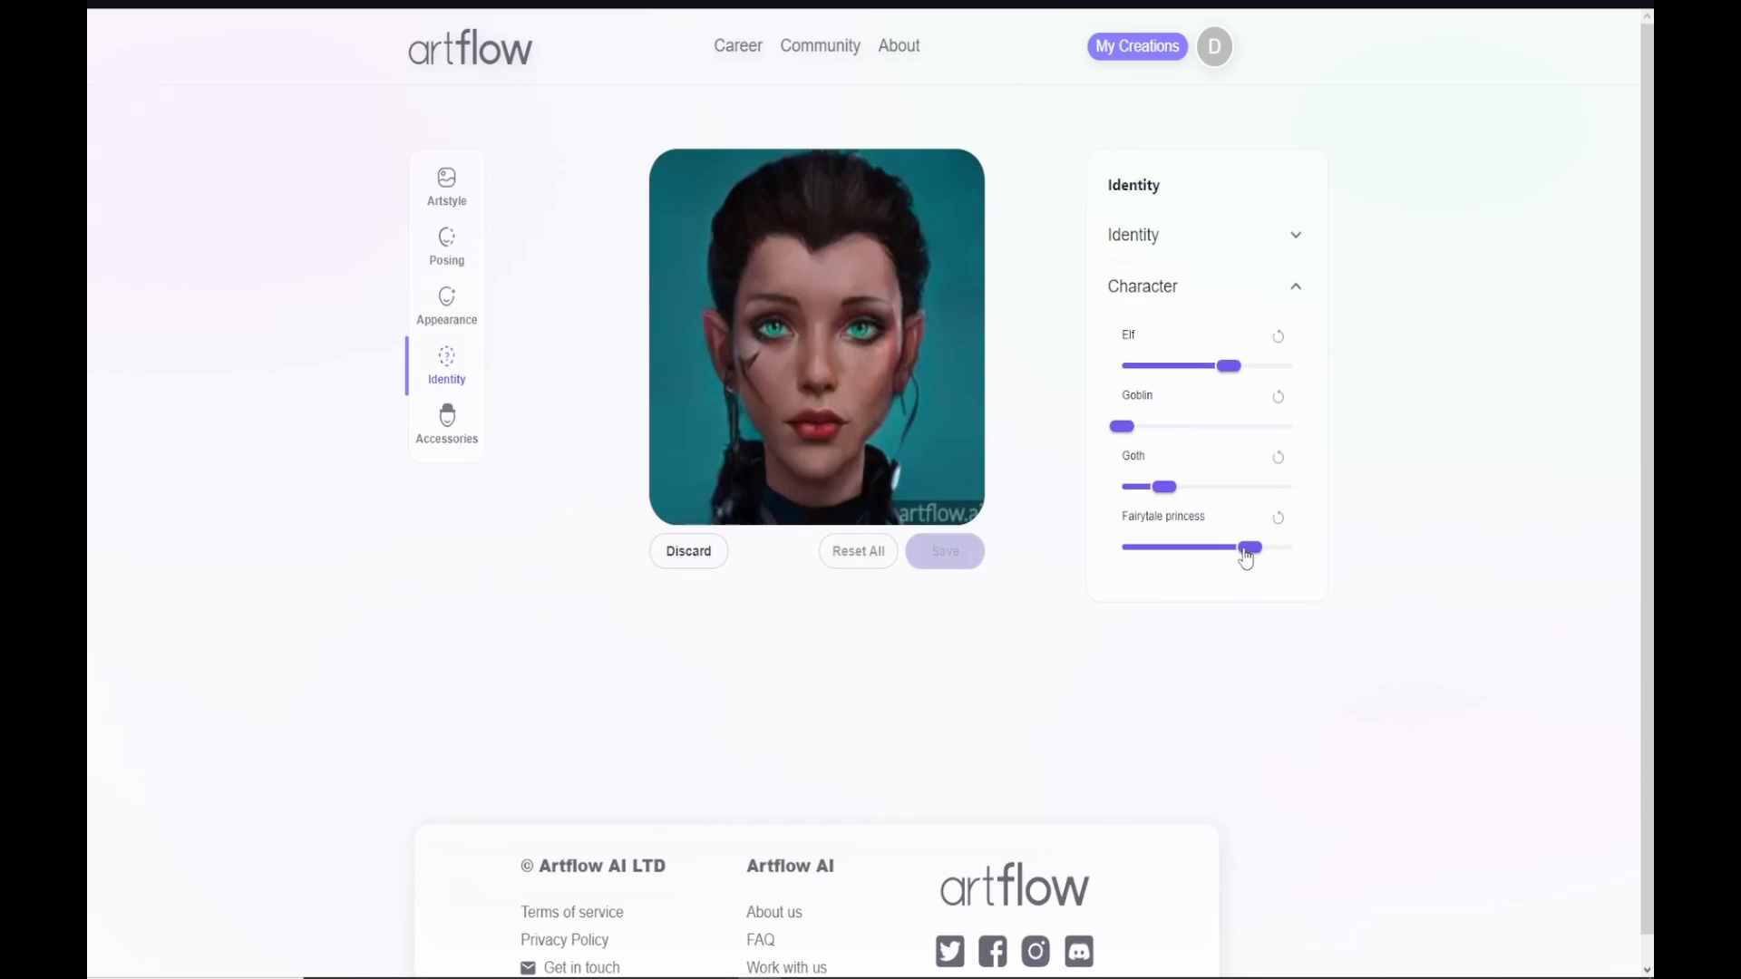
{"action": "left_click", "coordinate": [1269, 549]}
{"action": "left_click_drag", "start_coordinate": [1191, 550], "coordinate": [1125, 549]}
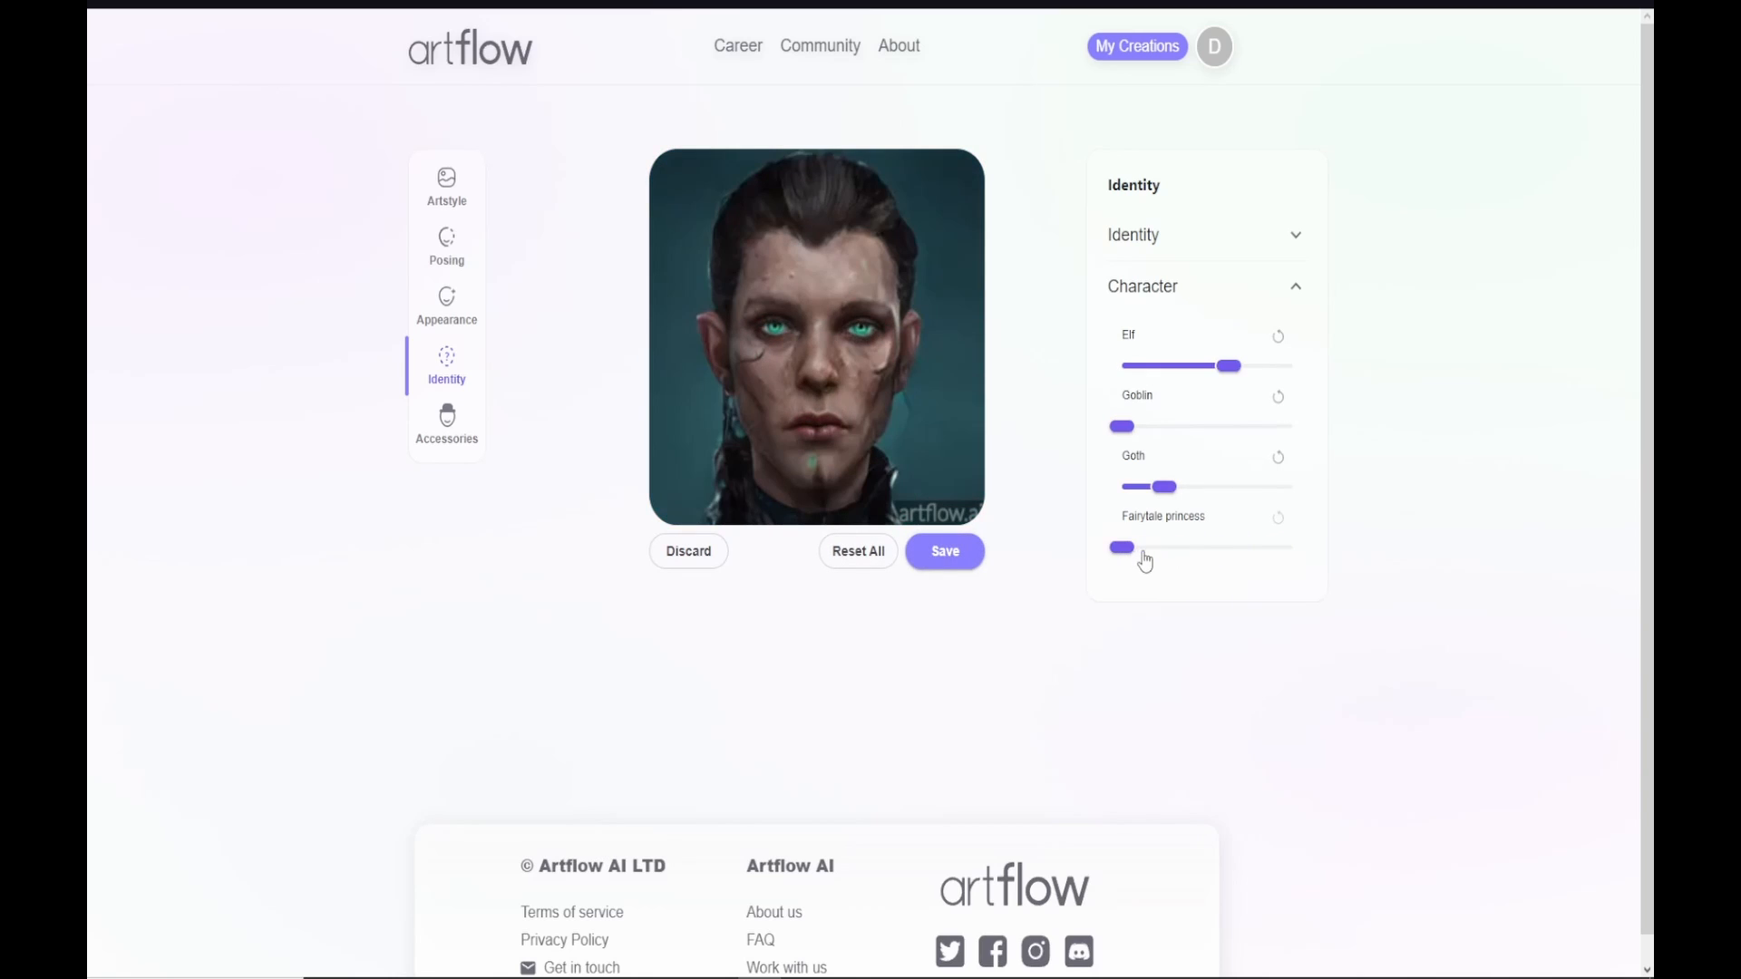
{"action": "left_click", "coordinate": [1213, 550]}
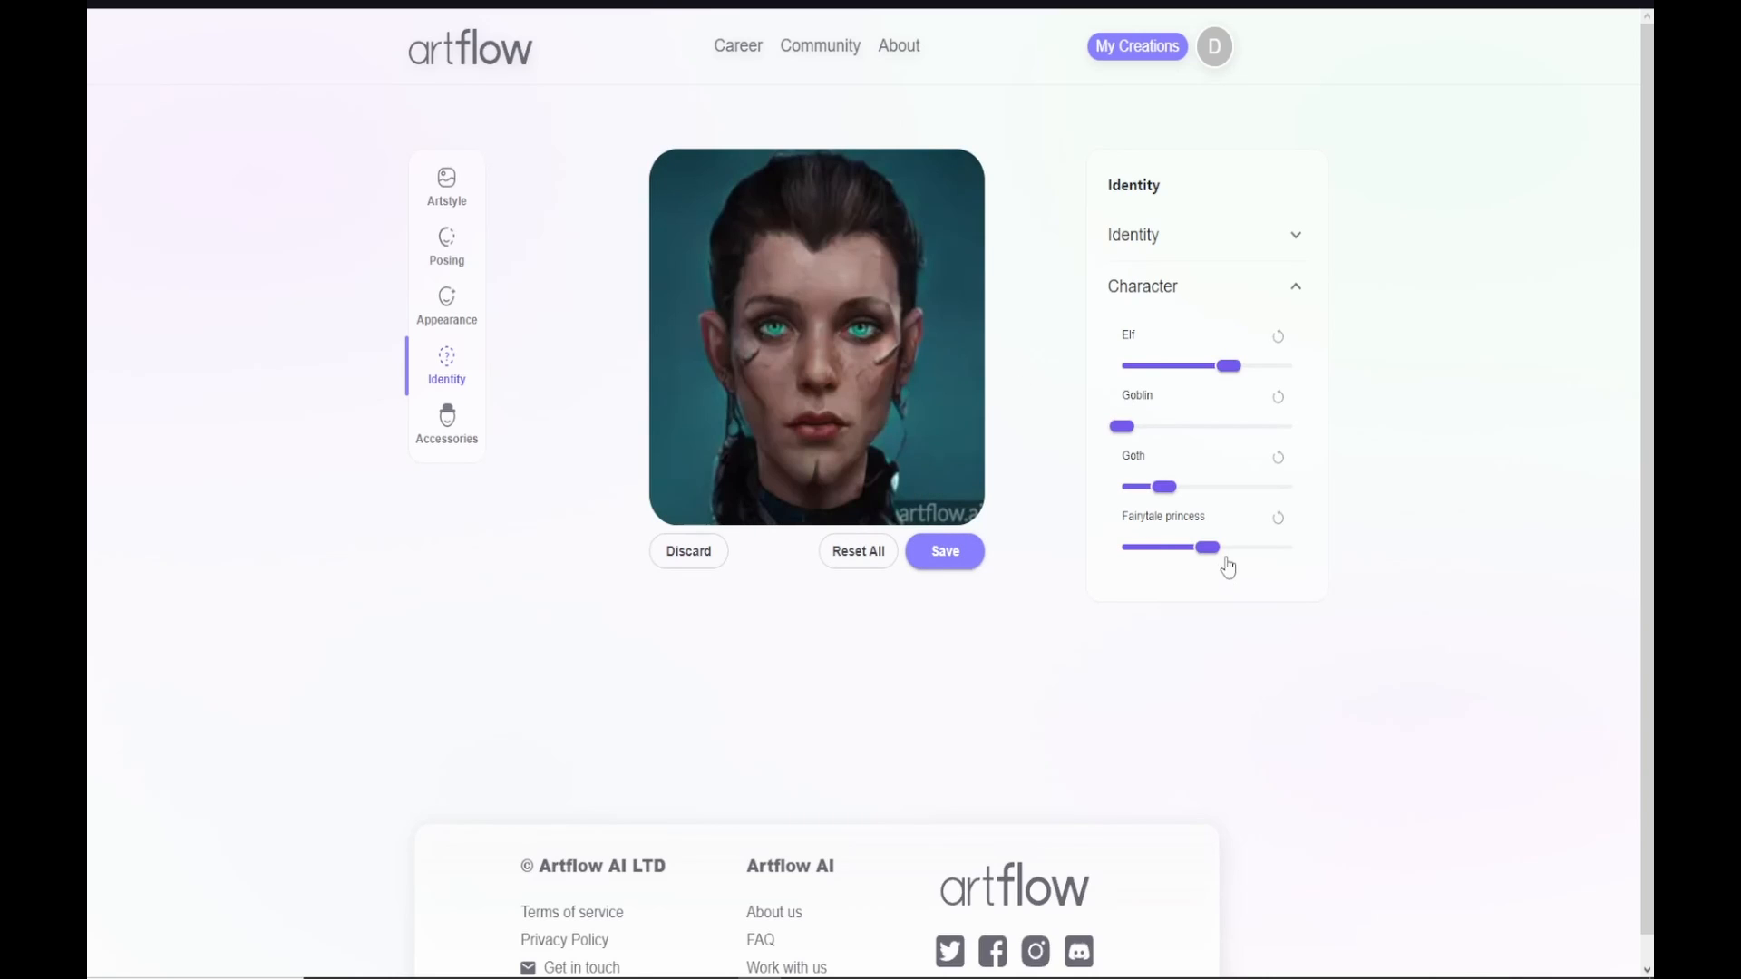
{"action": "left_click", "coordinate": [1229, 551]}
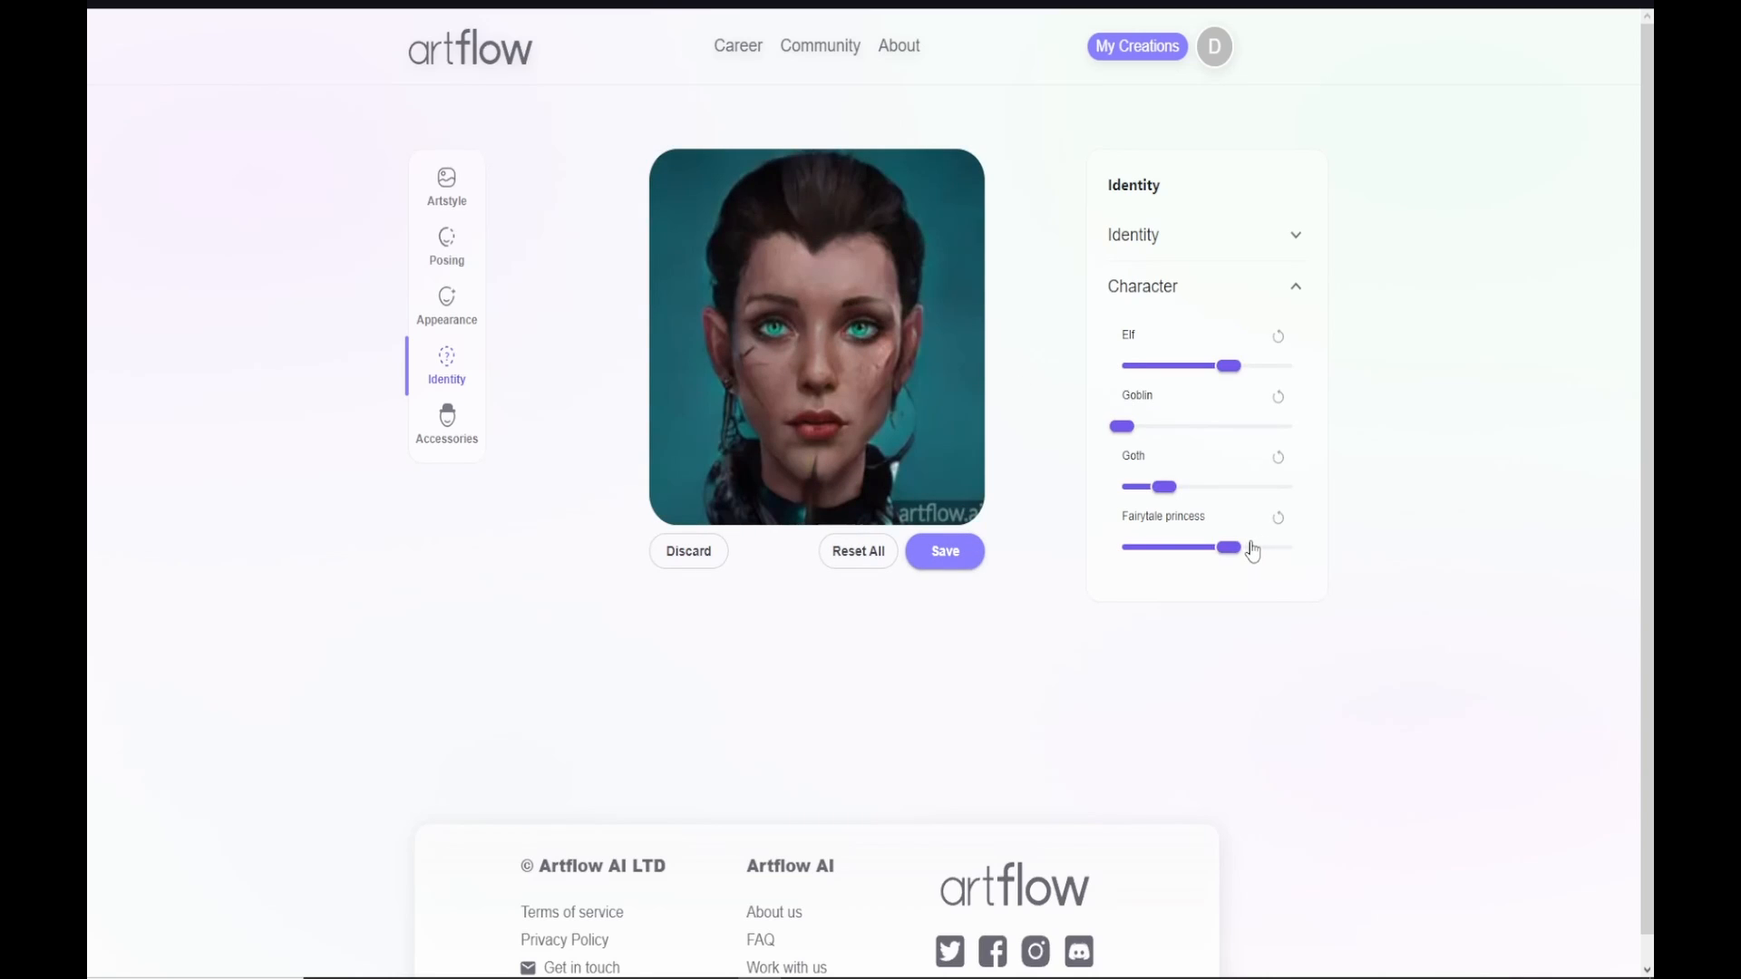
{"action": "left_click", "coordinate": [1214, 550]}
{"action": "left_click", "coordinate": [1224, 555]}
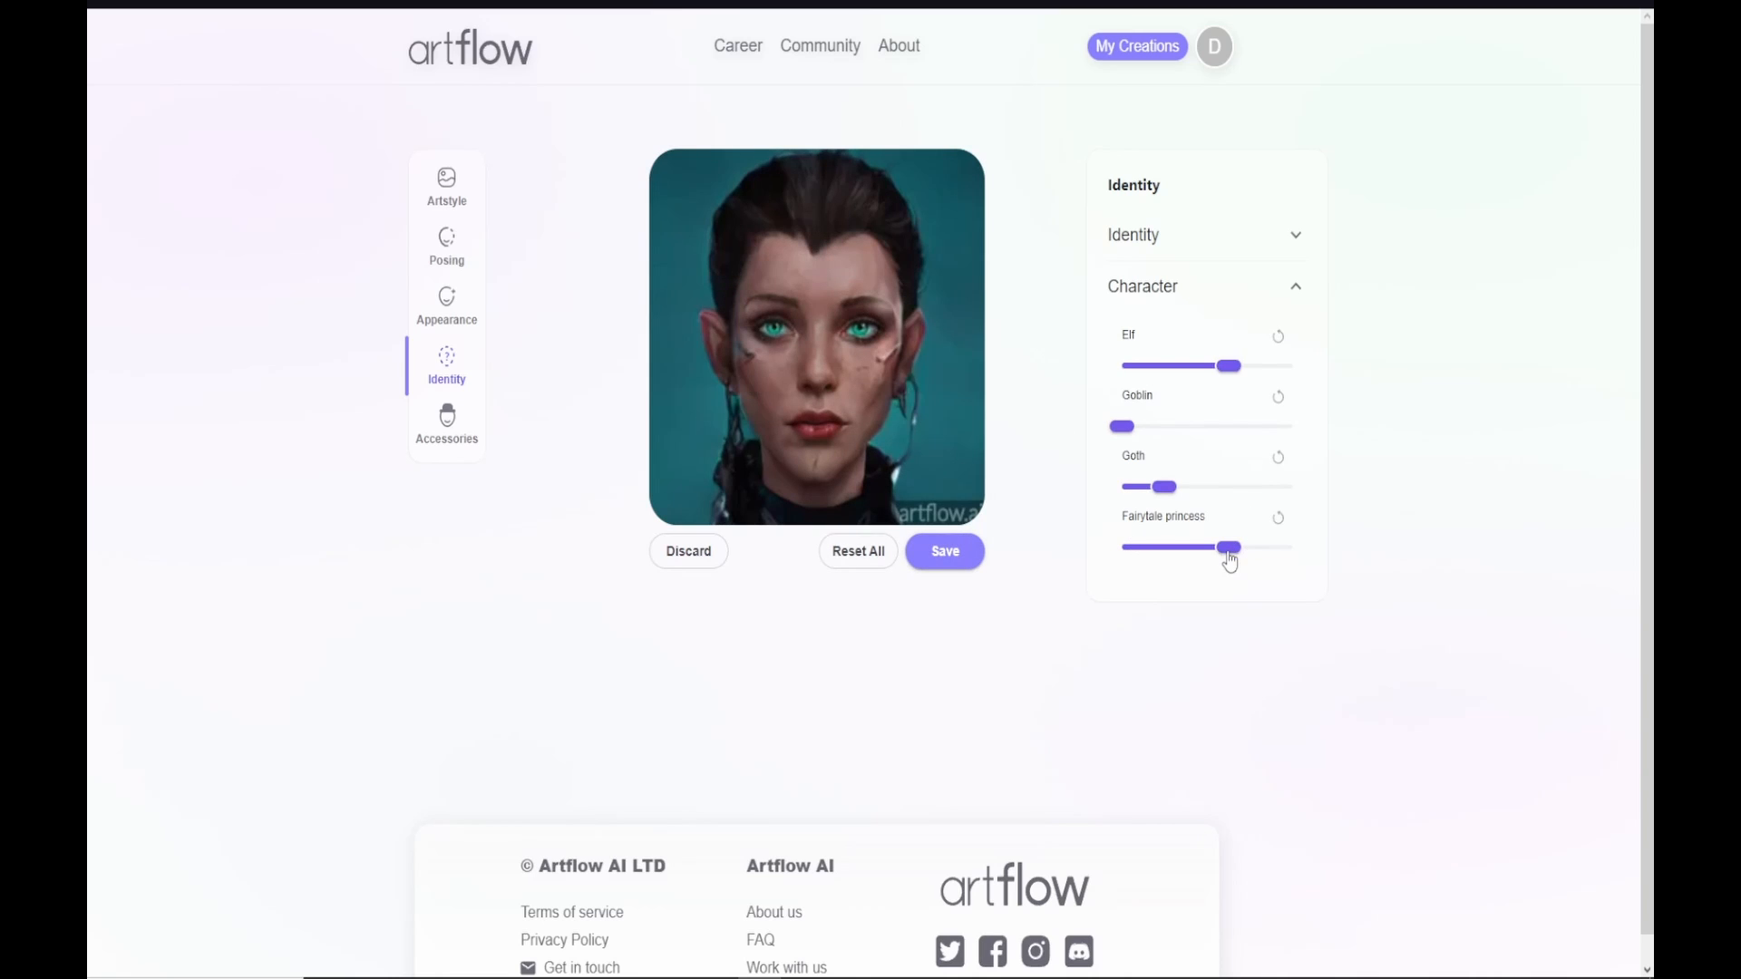
{"action": "left_click", "coordinate": [1210, 550]}
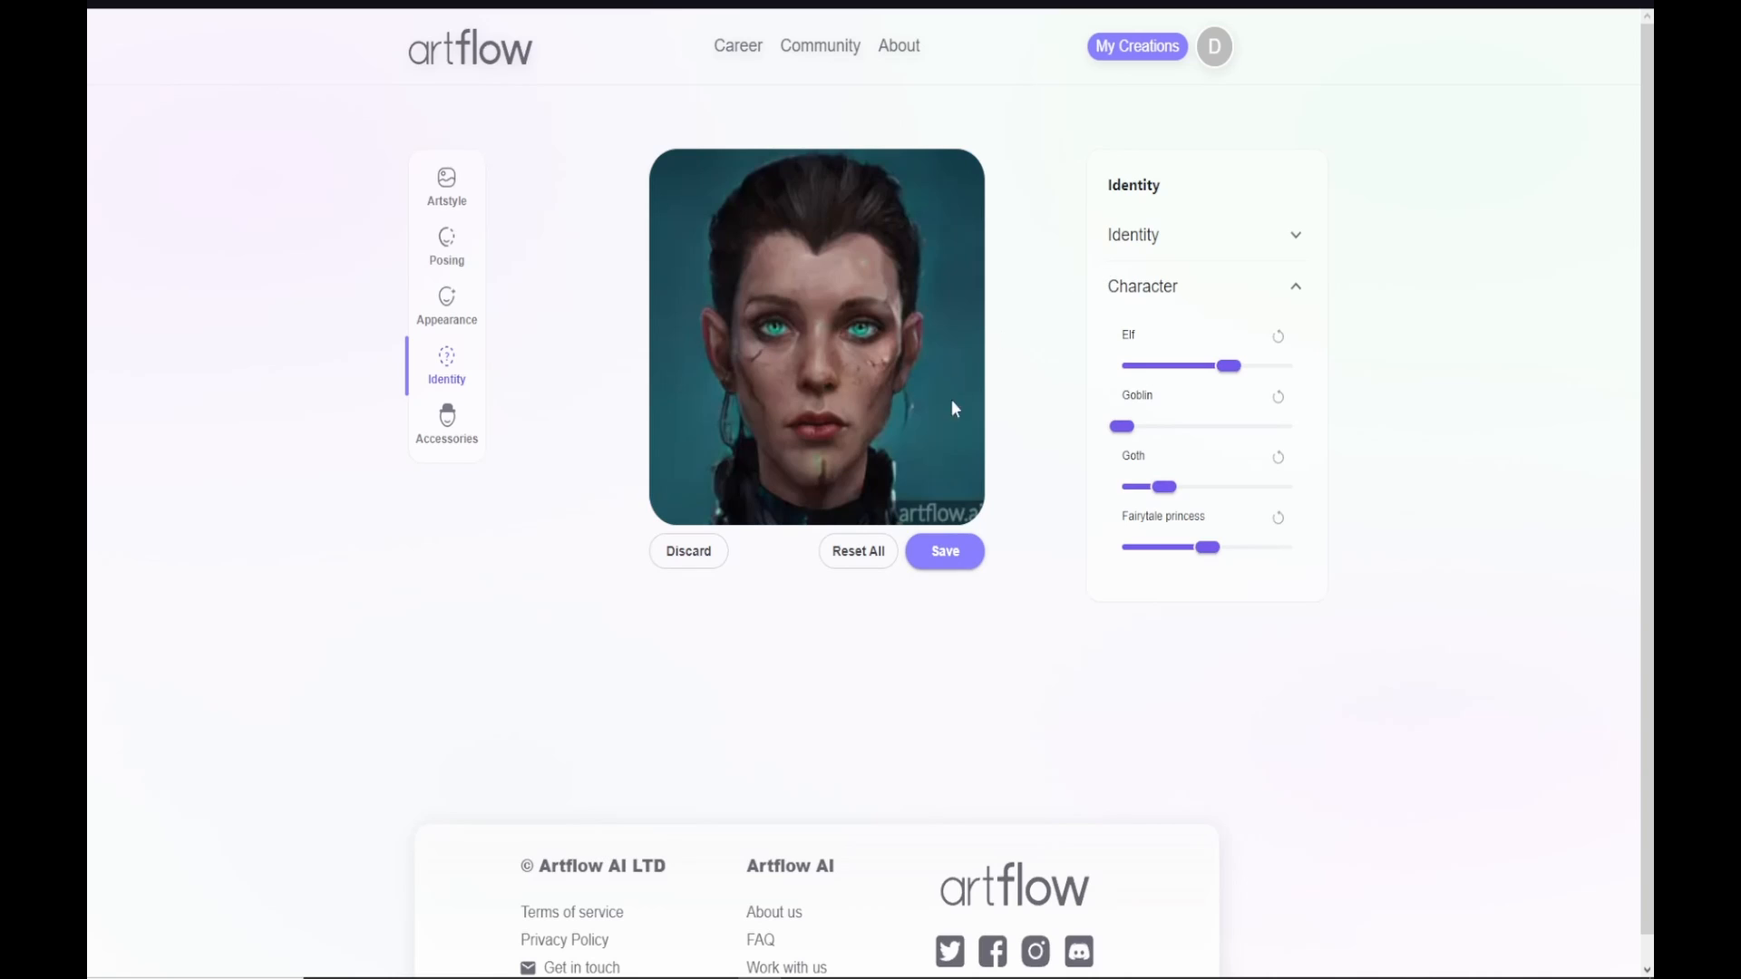
{"action": "left_click", "coordinate": [1171, 243]}
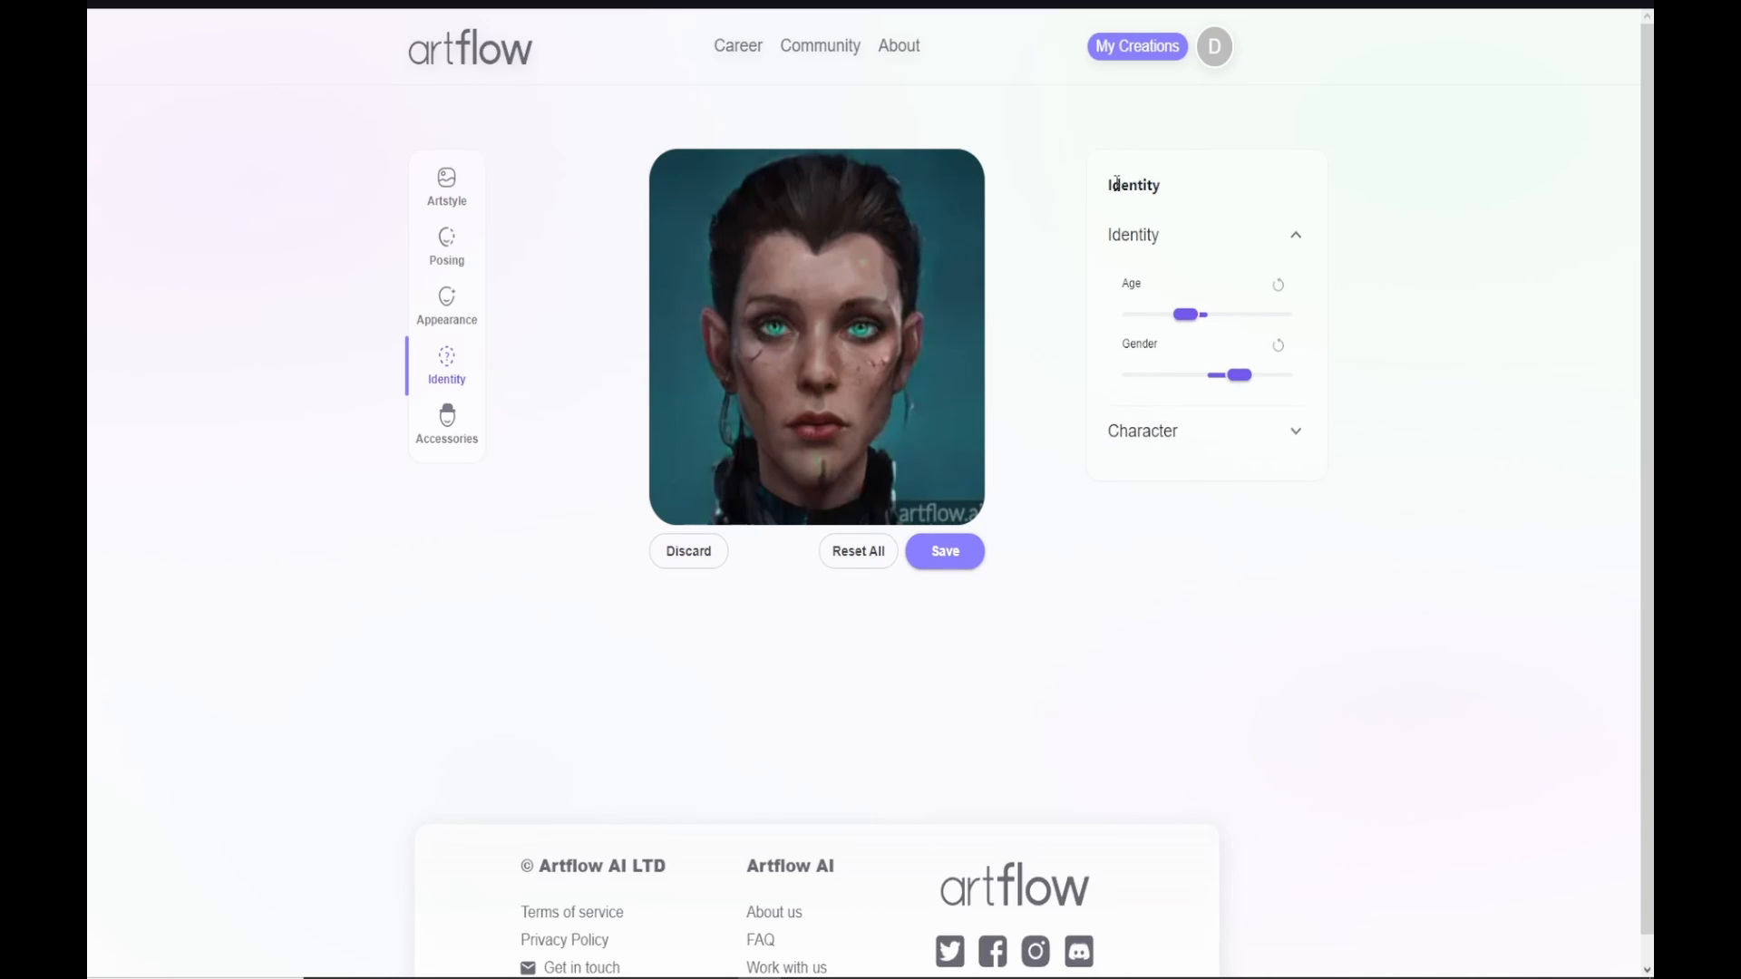
Step: Try several Anime art-style strengths on the portrait and set Anime to about three quarters of its range
{"action": "left_click_drag", "start_coordinate": [1112, 185], "coordinate": [1166, 195]}
{"action": "left_click", "coordinate": [1153, 196]}
{"action": "left_click", "coordinate": [449, 188]}
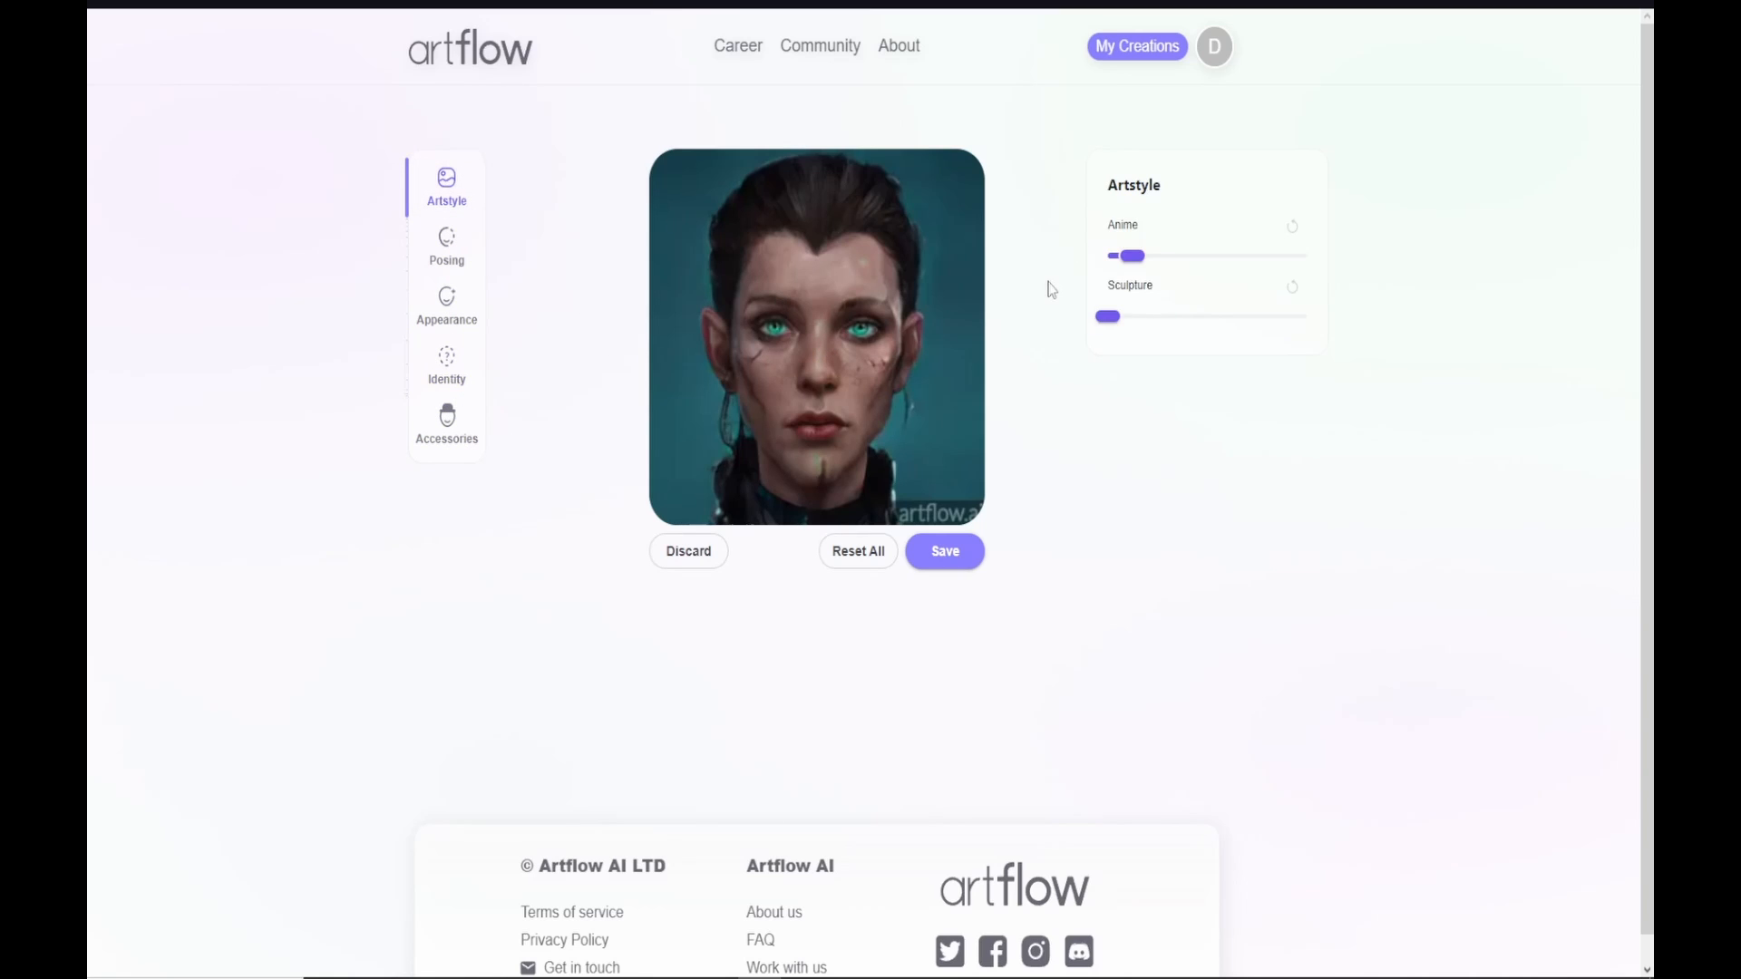
{"action": "left_click_drag", "start_coordinate": [1137, 261], "coordinate": [1320, 263]}
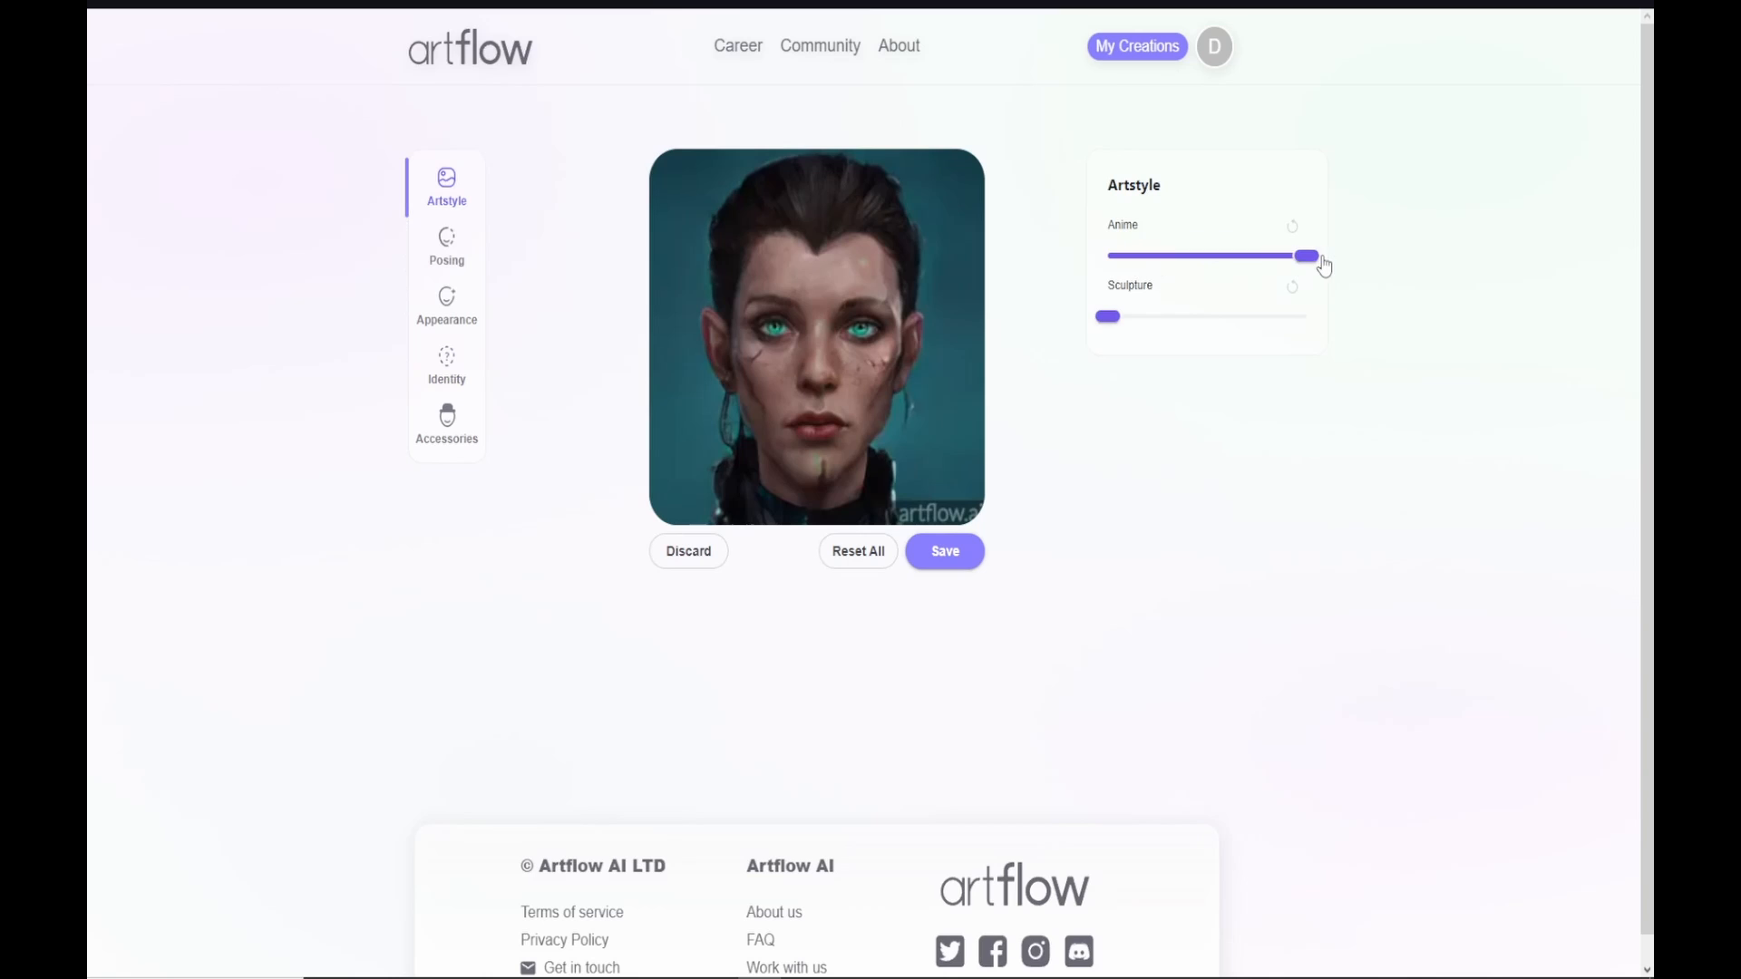
{"action": "left_click", "coordinate": [1113, 262]}
{"action": "left_click", "coordinate": [1158, 260]}
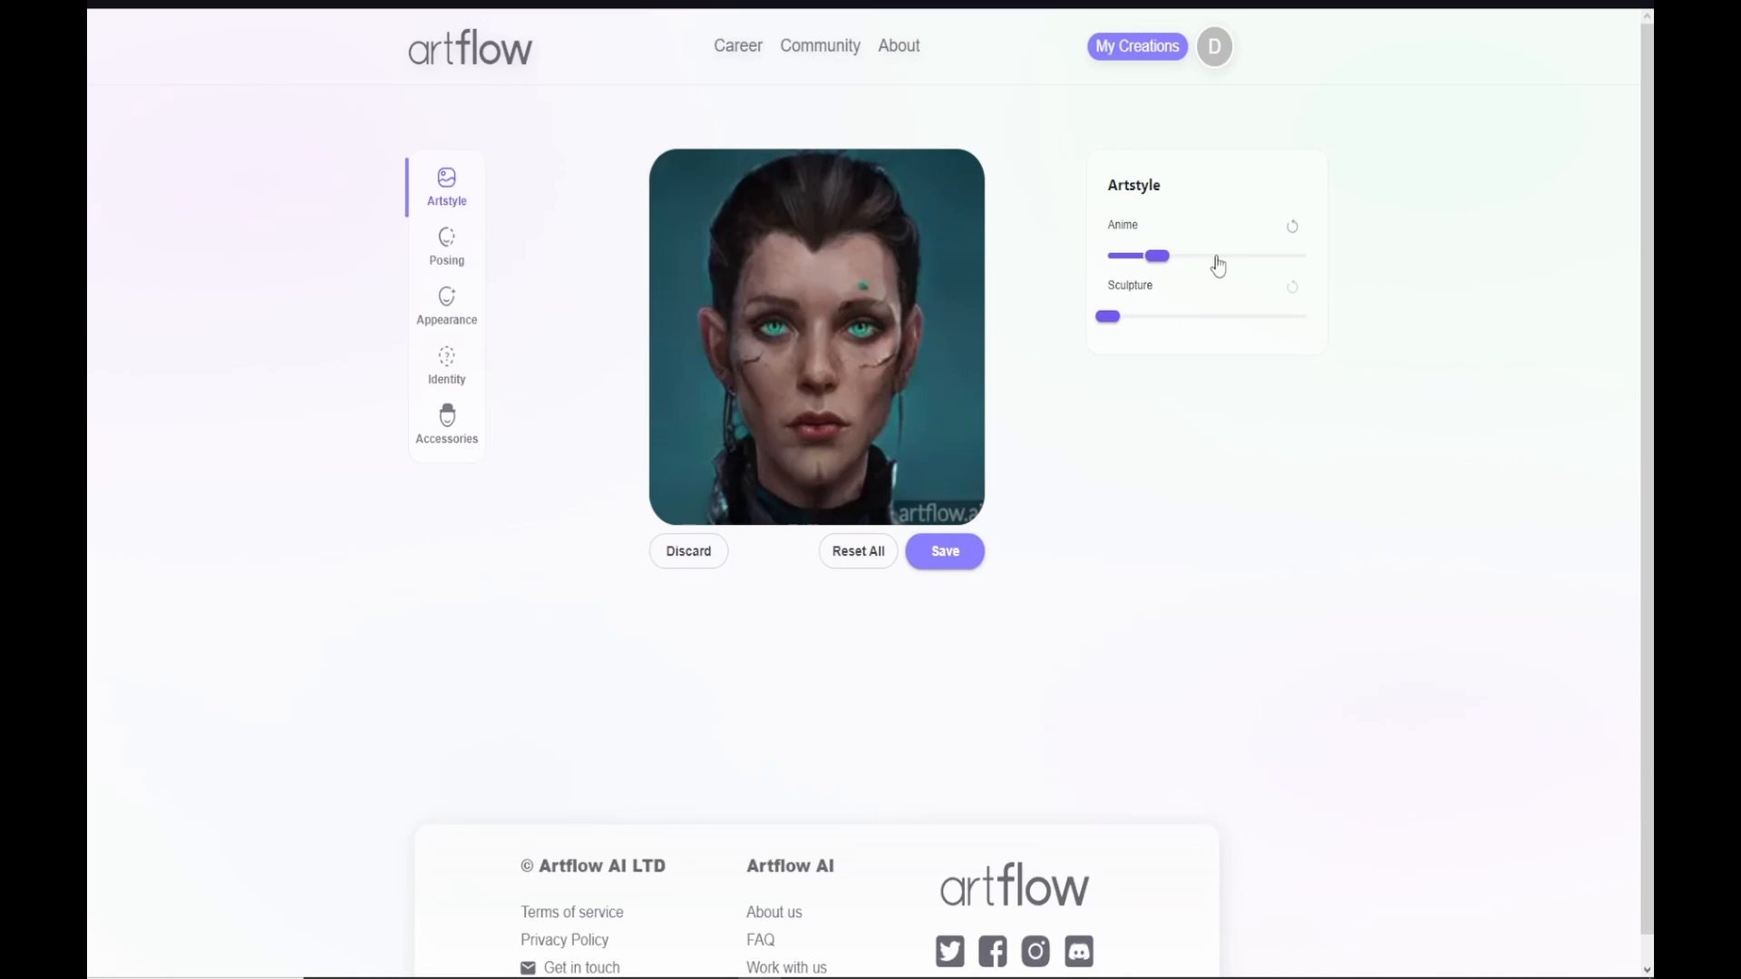
{"action": "left_click", "coordinate": [1217, 261]}
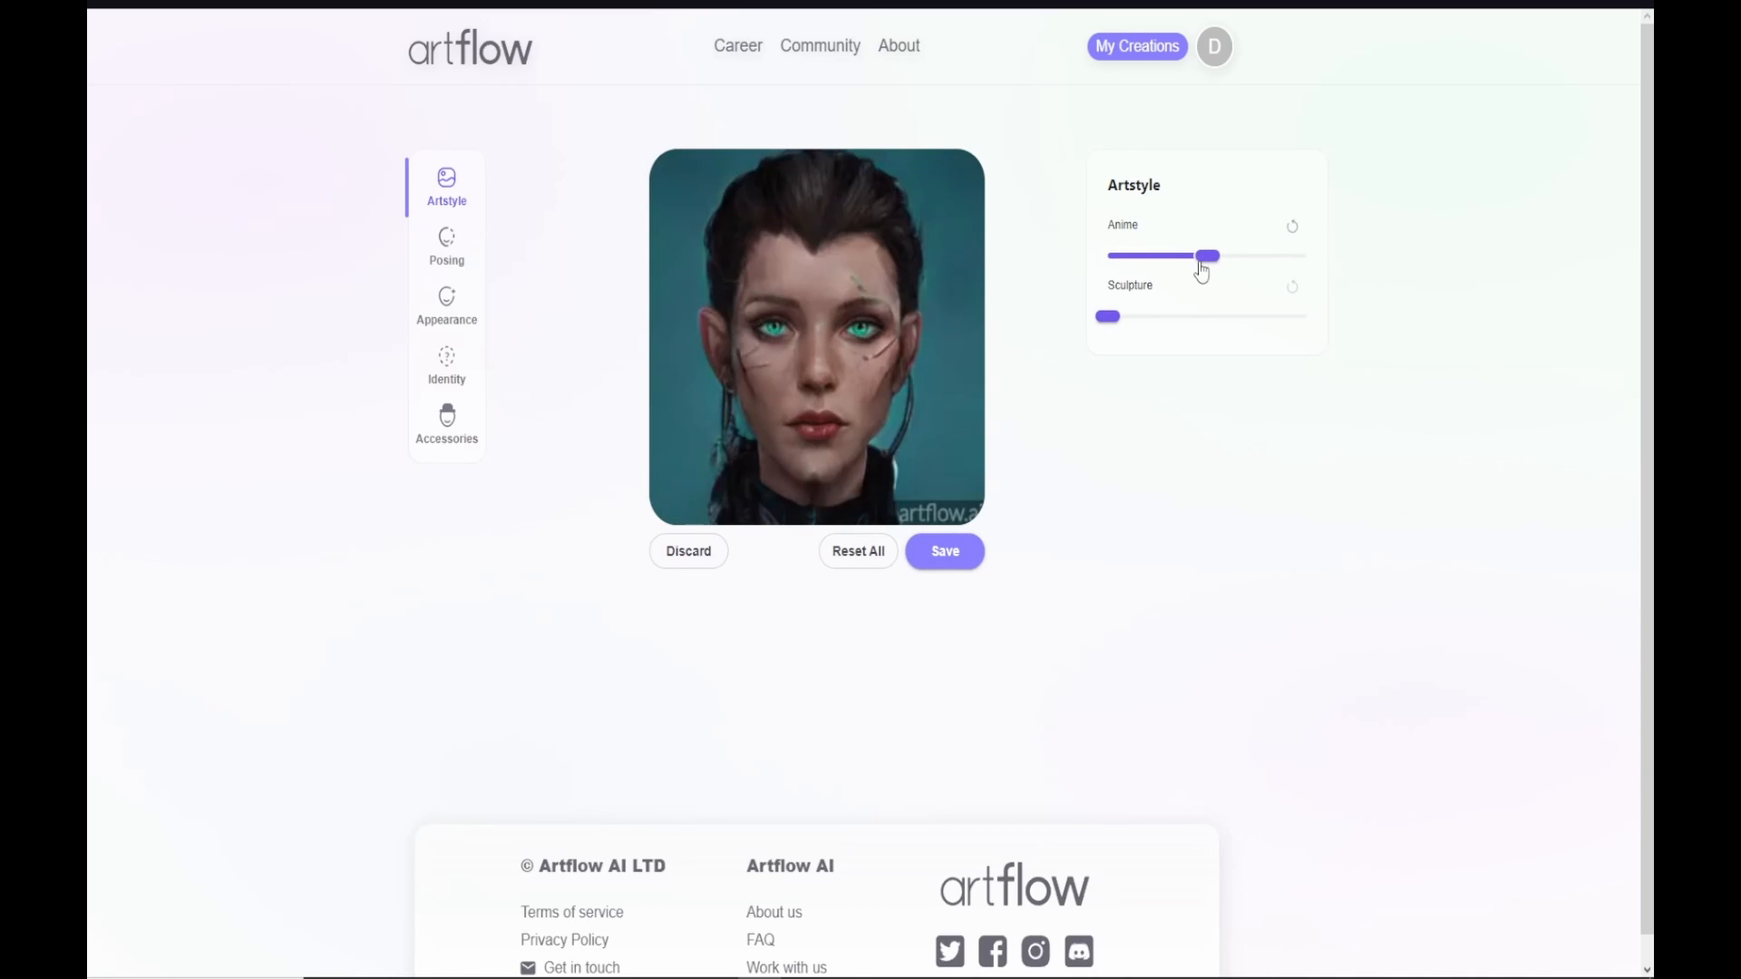
{"action": "left_click_drag", "start_coordinate": [1202, 271], "coordinate": [1182, 262]}
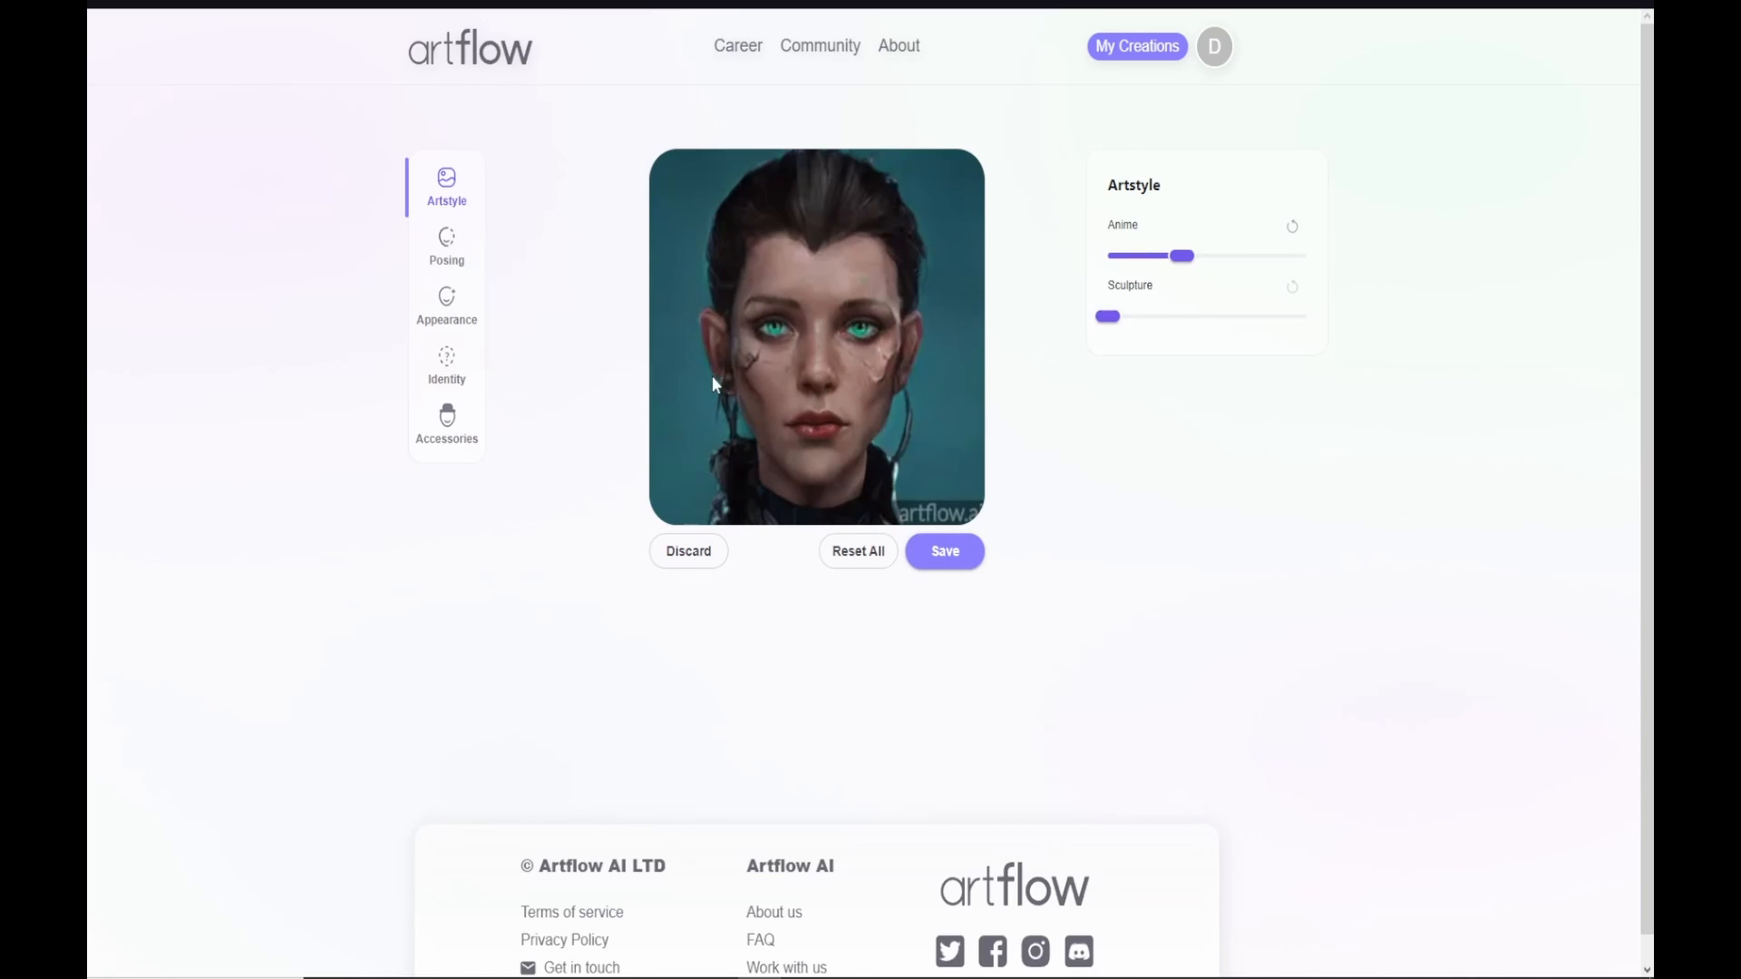
{"action": "left_click", "coordinate": [1229, 261]}
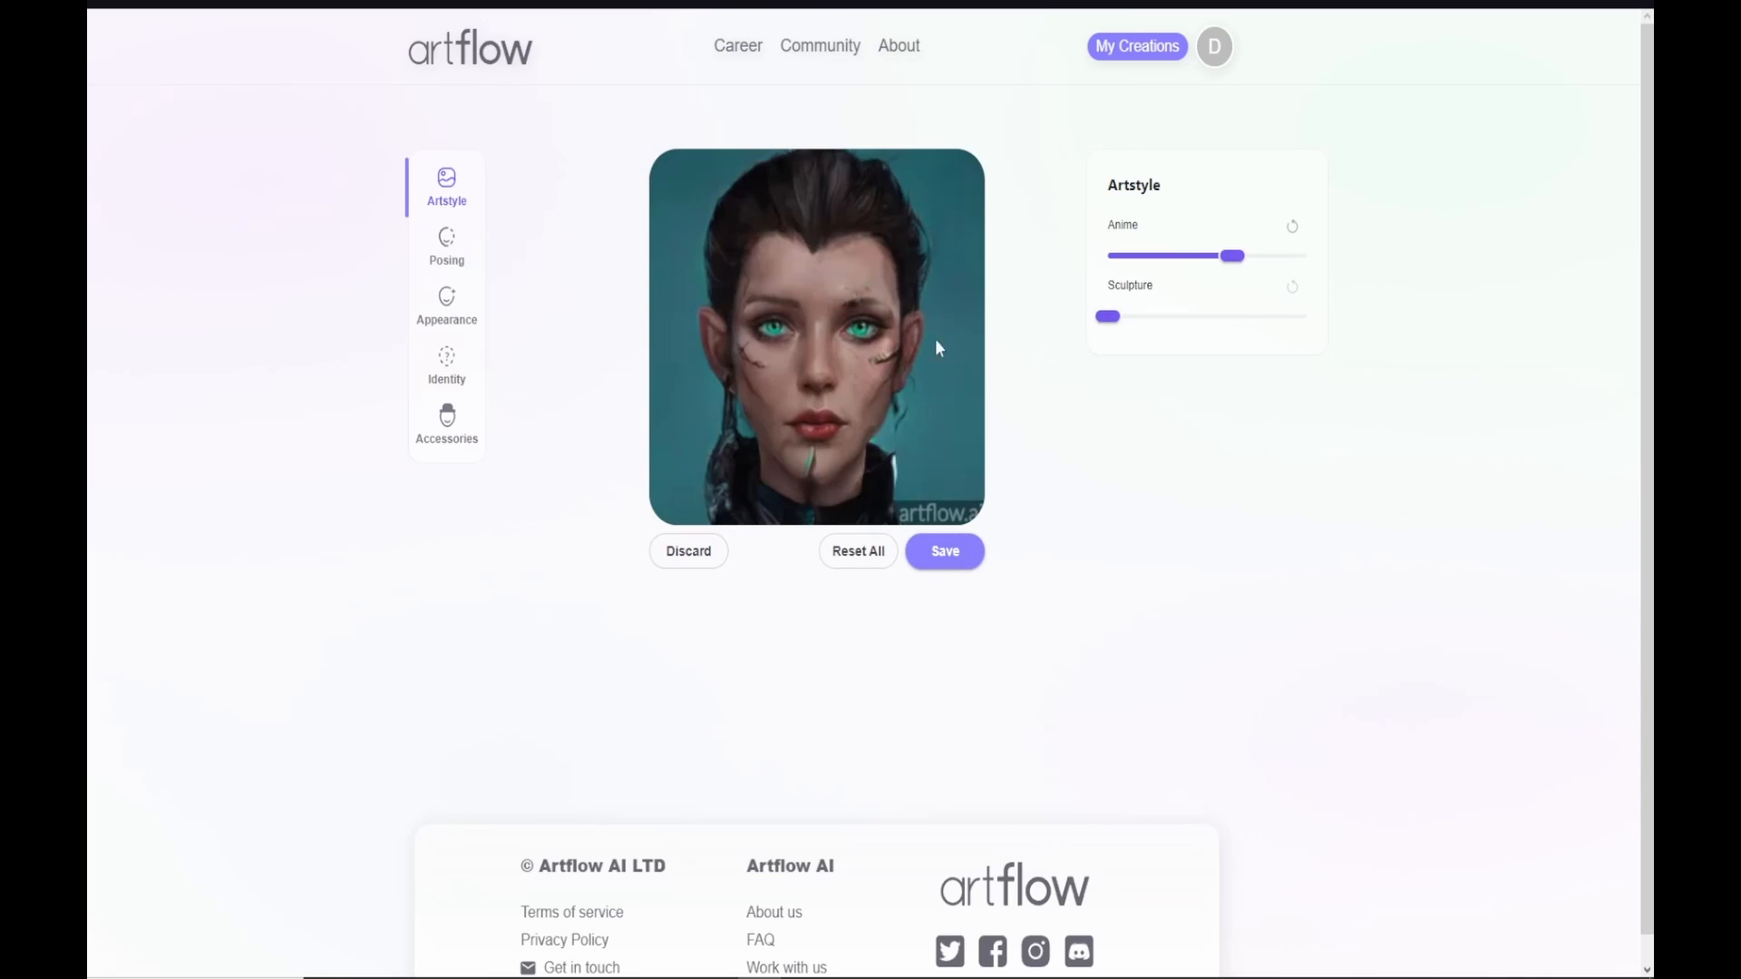
{"action": "left_click", "coordinate": [1257, 261]}
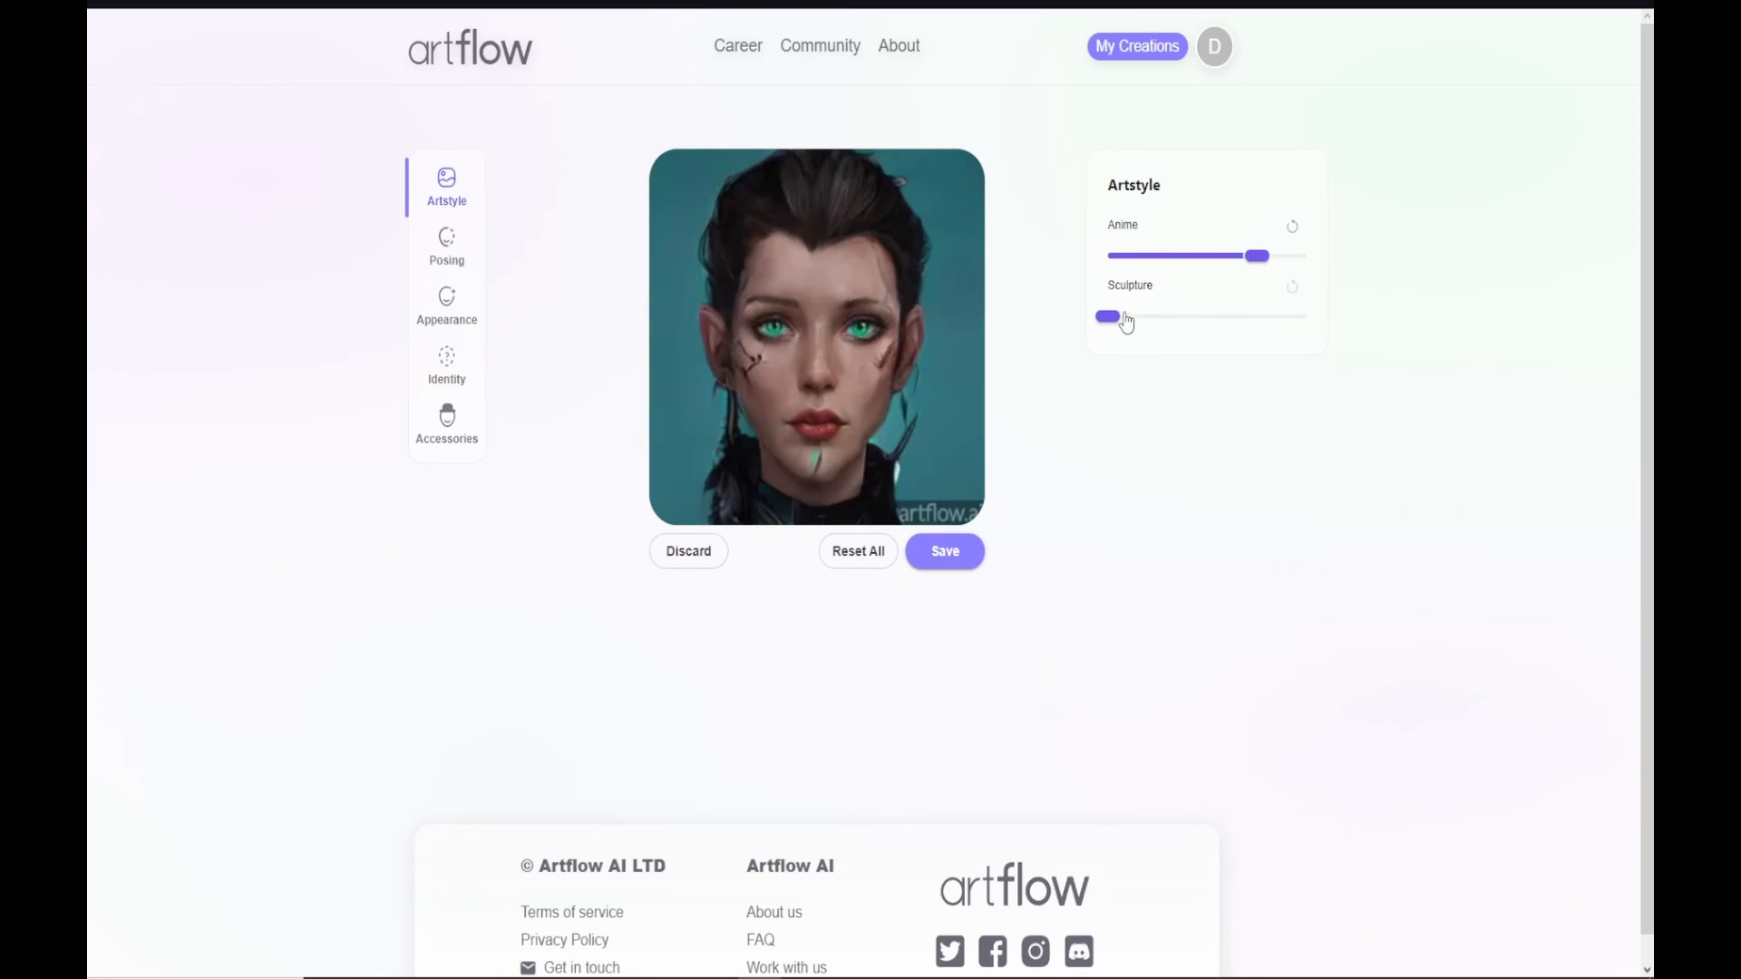
Step: Try several Sculpture art-style strengths on the portrait and return Sculpture to its minimum
{"action": "left_click", "coordinate": [1132, 318]}
{"action": "left_click", "coordinate": [1182, 320]}
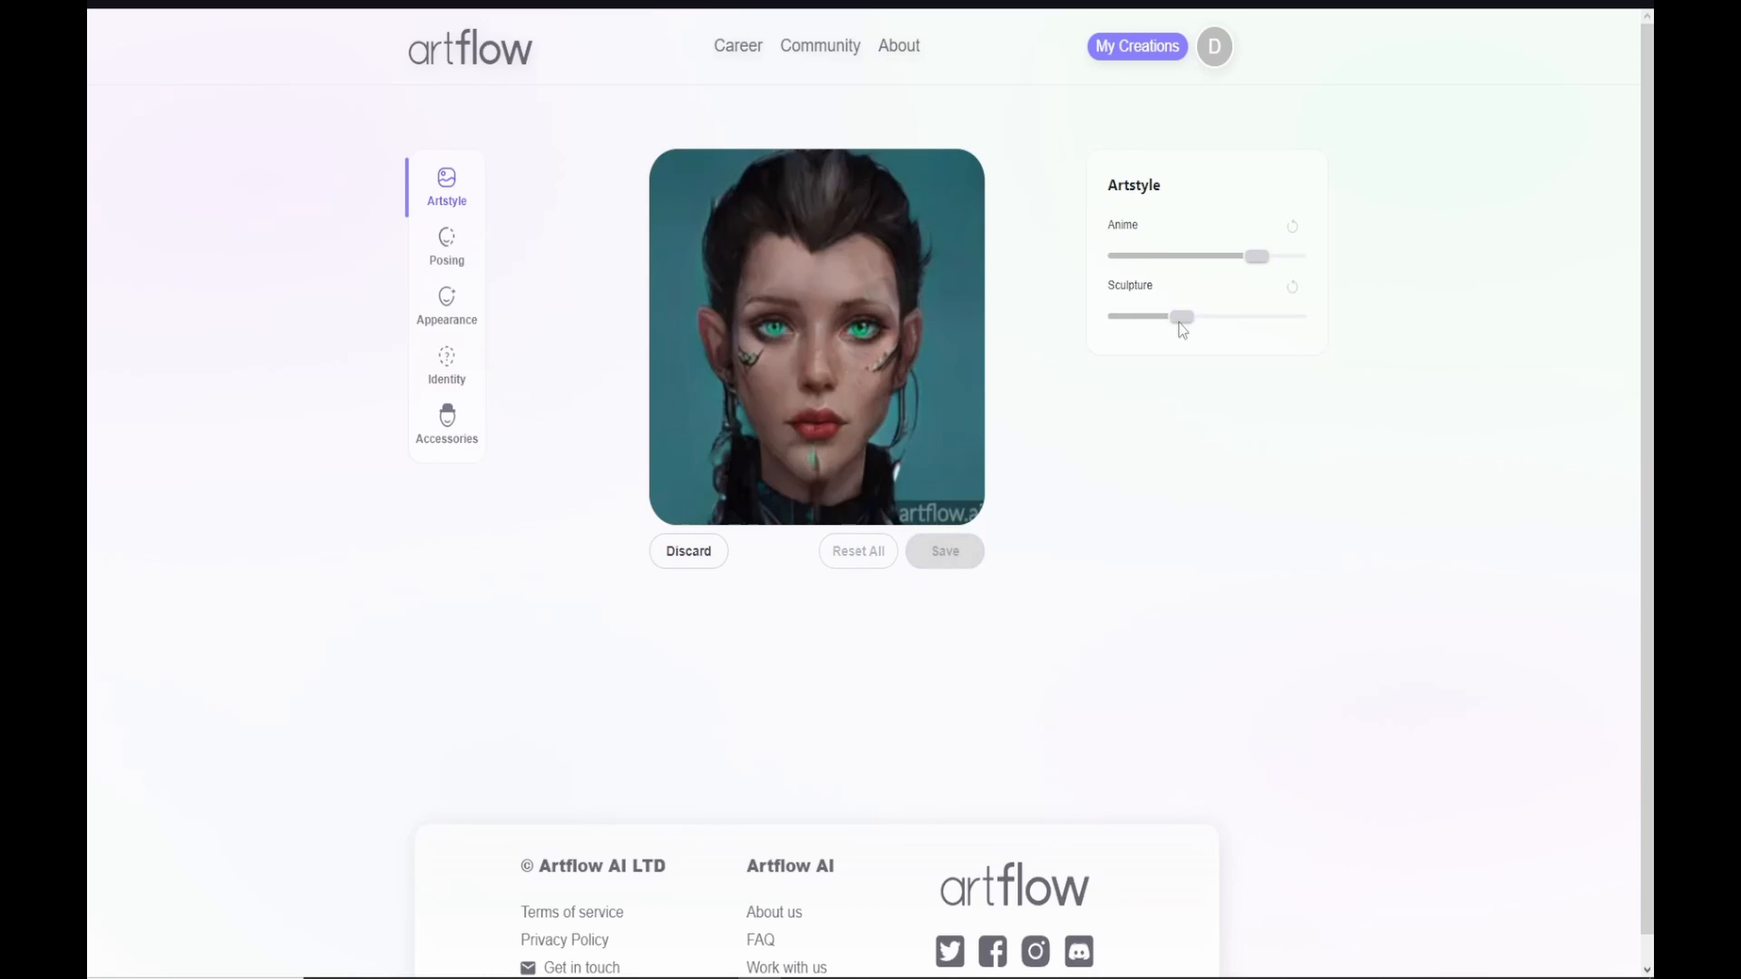
{"action": "left_click", "coordinate": [1238, 317]}
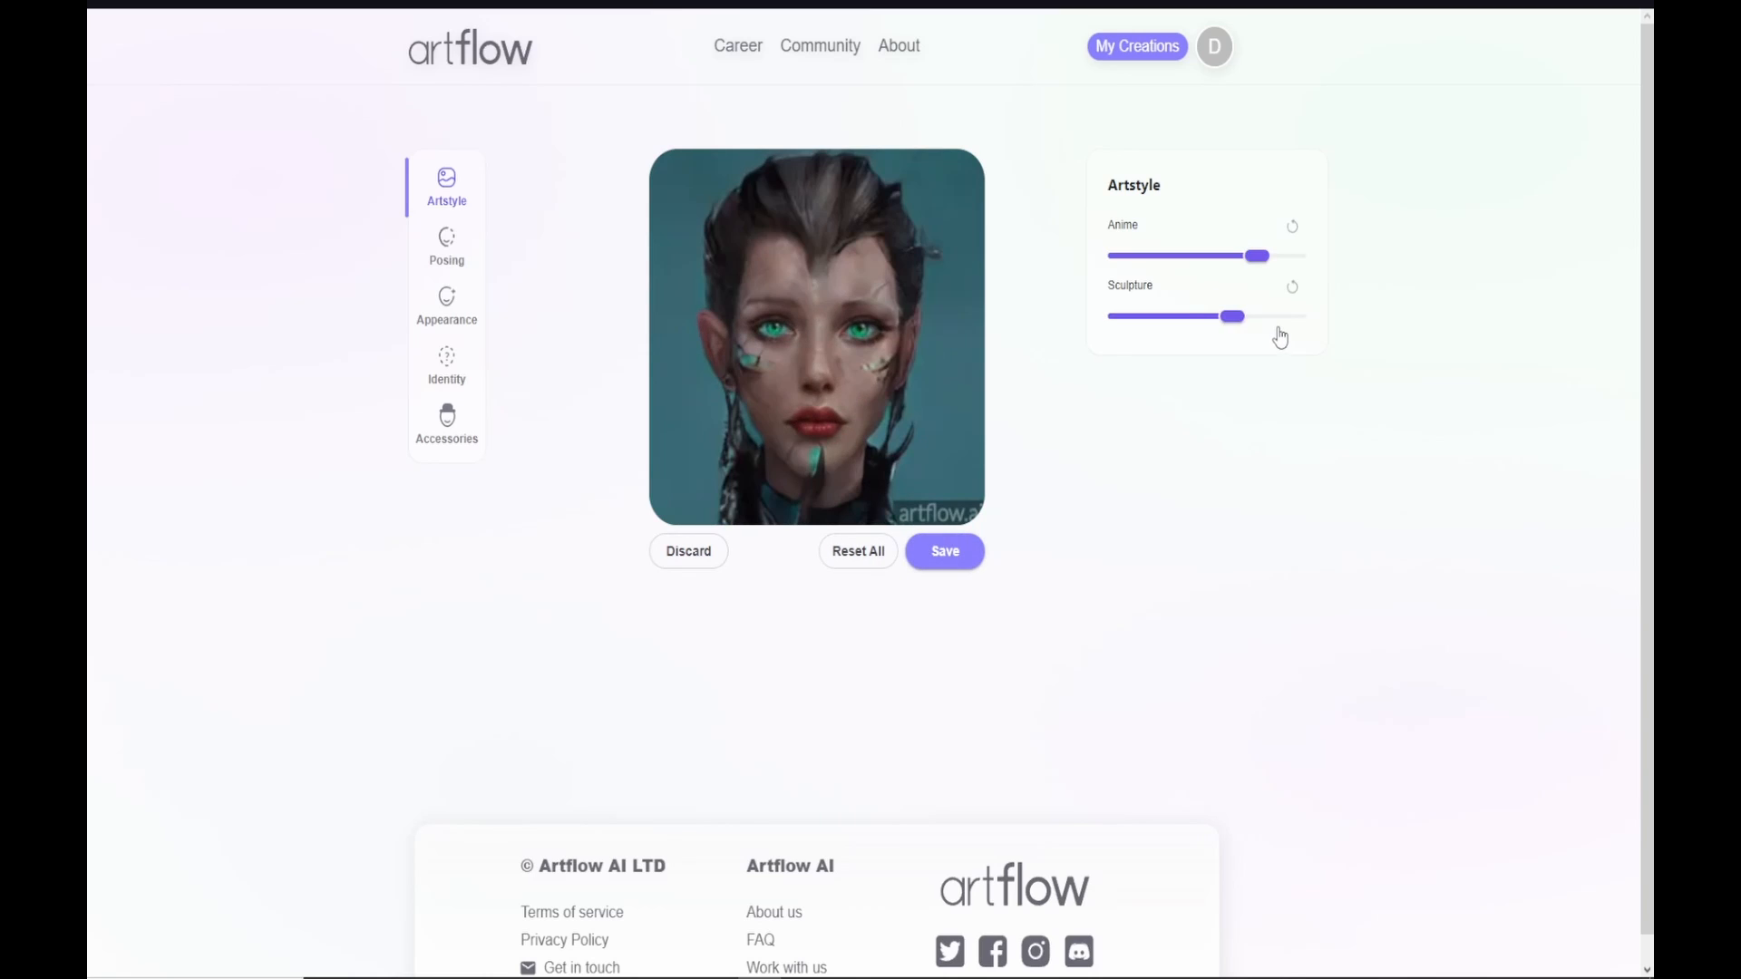
{"action": "left_click", "coordinate": [1281, 321]}
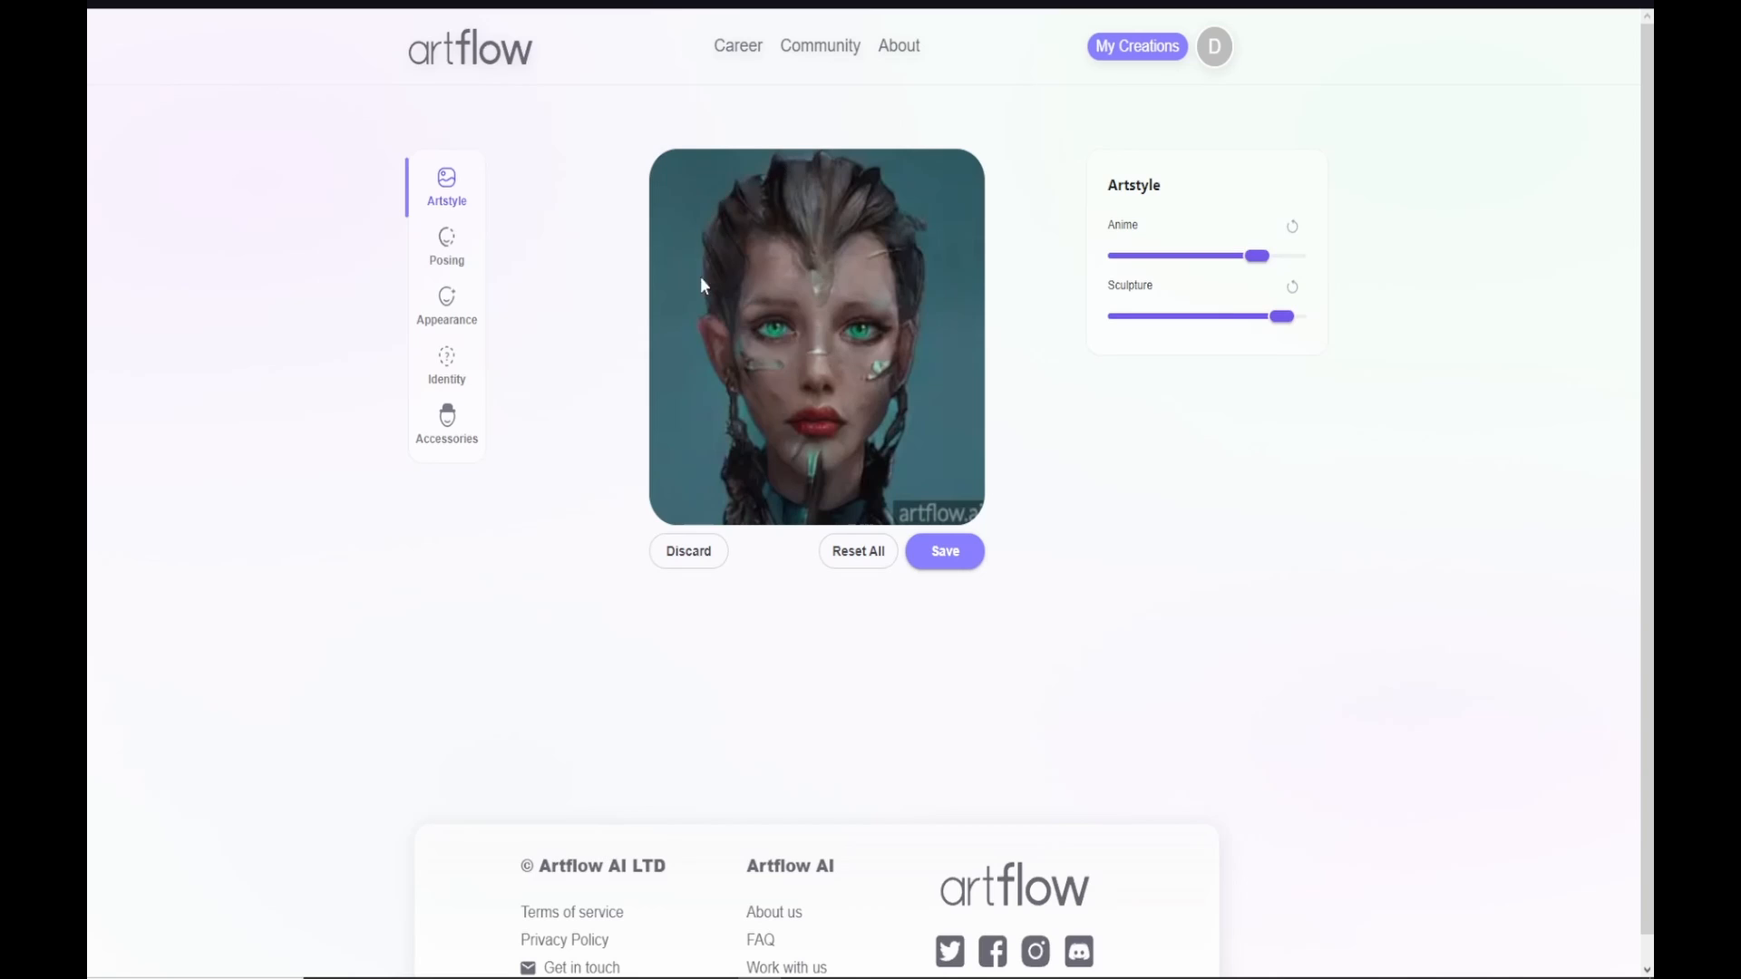
{"action": "left_click", "coordinate": [1132, 328]}
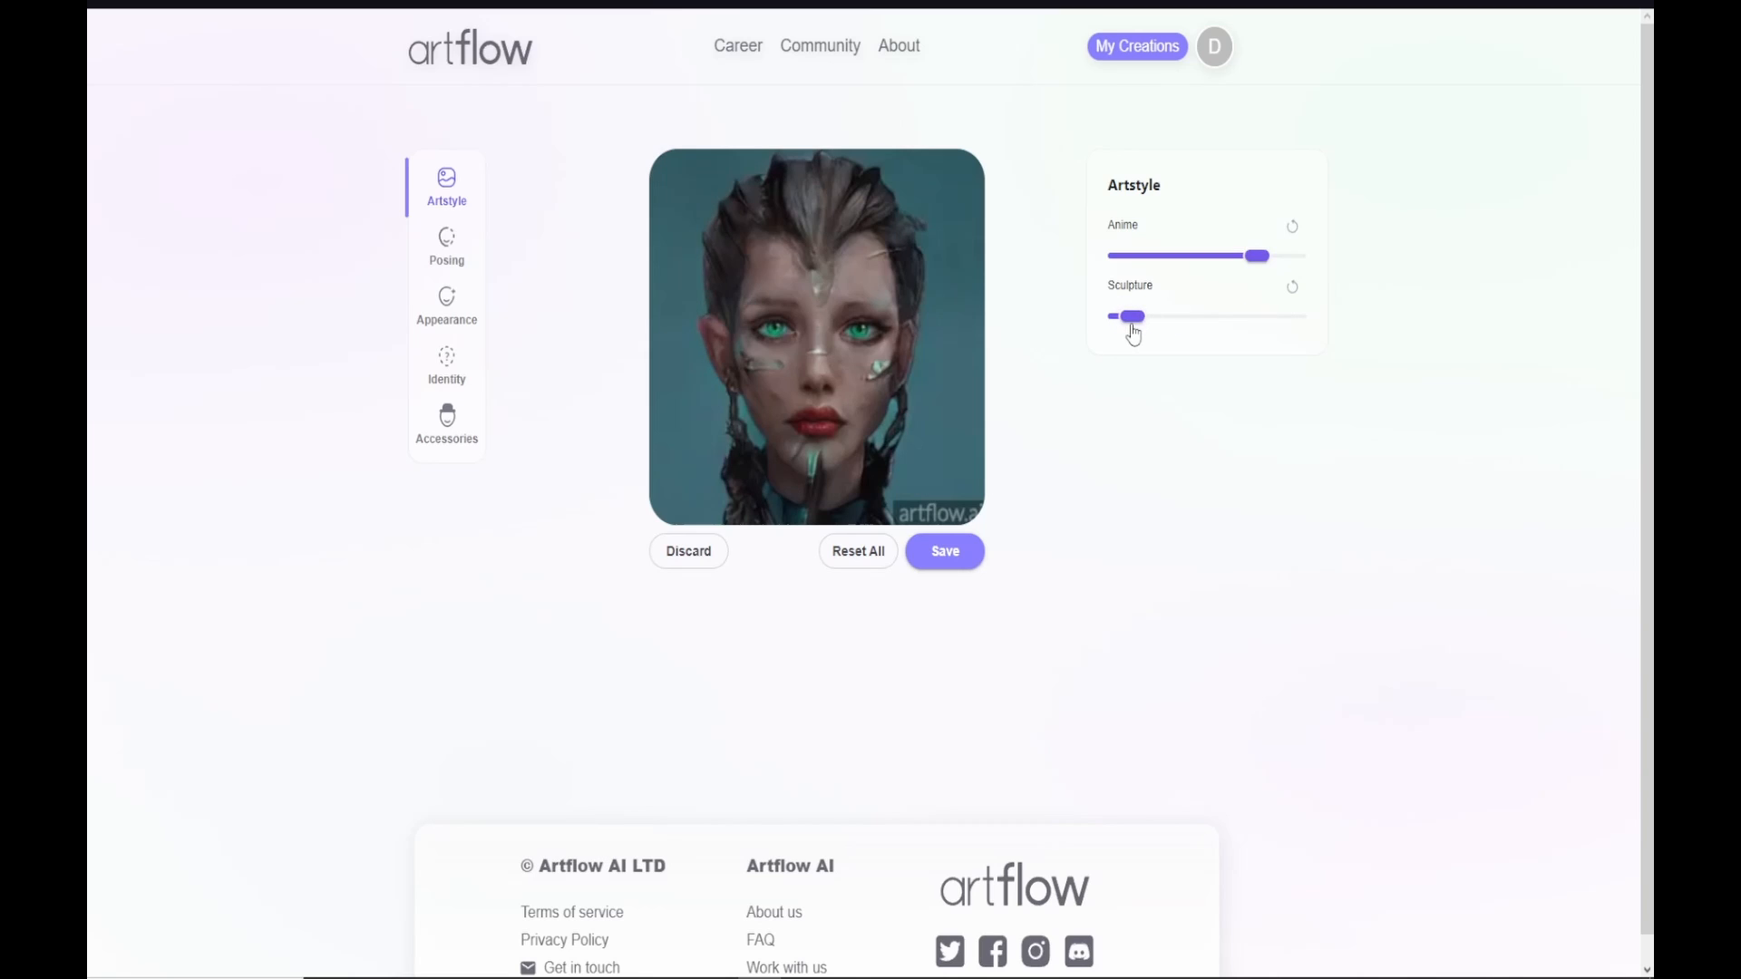
{"action": "left_click", "coordinate": [1179, 317]}
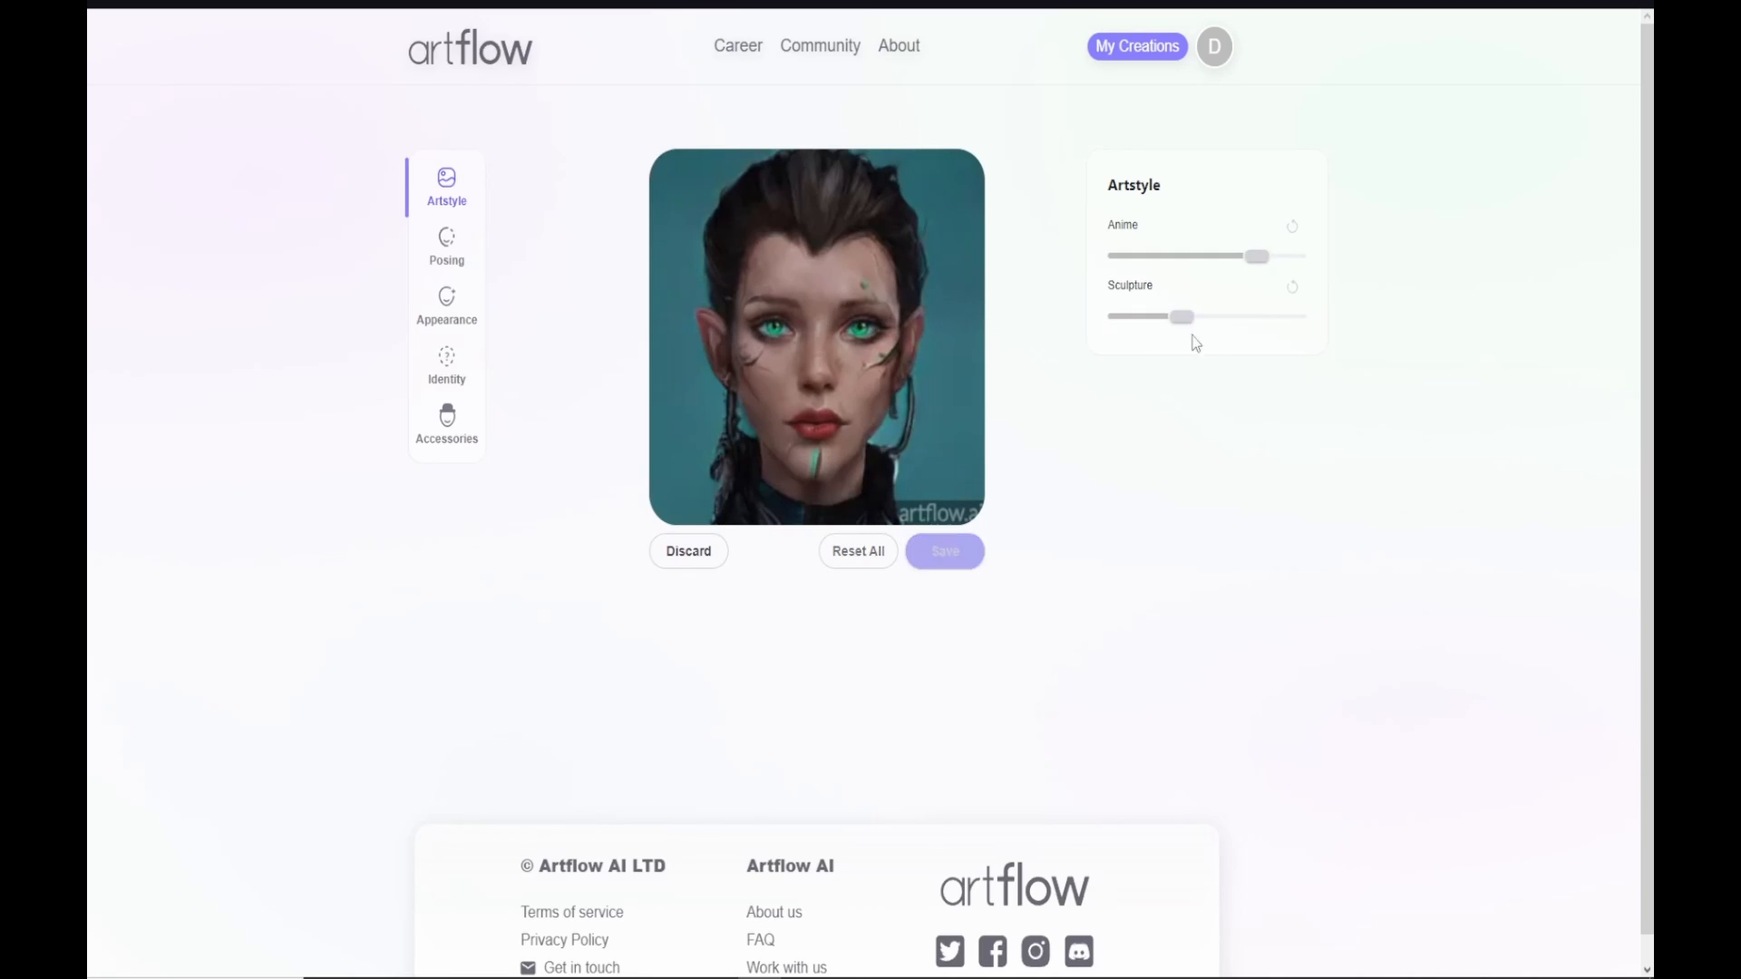
{"action": "left_click", "coordinate": [1110, 320]}
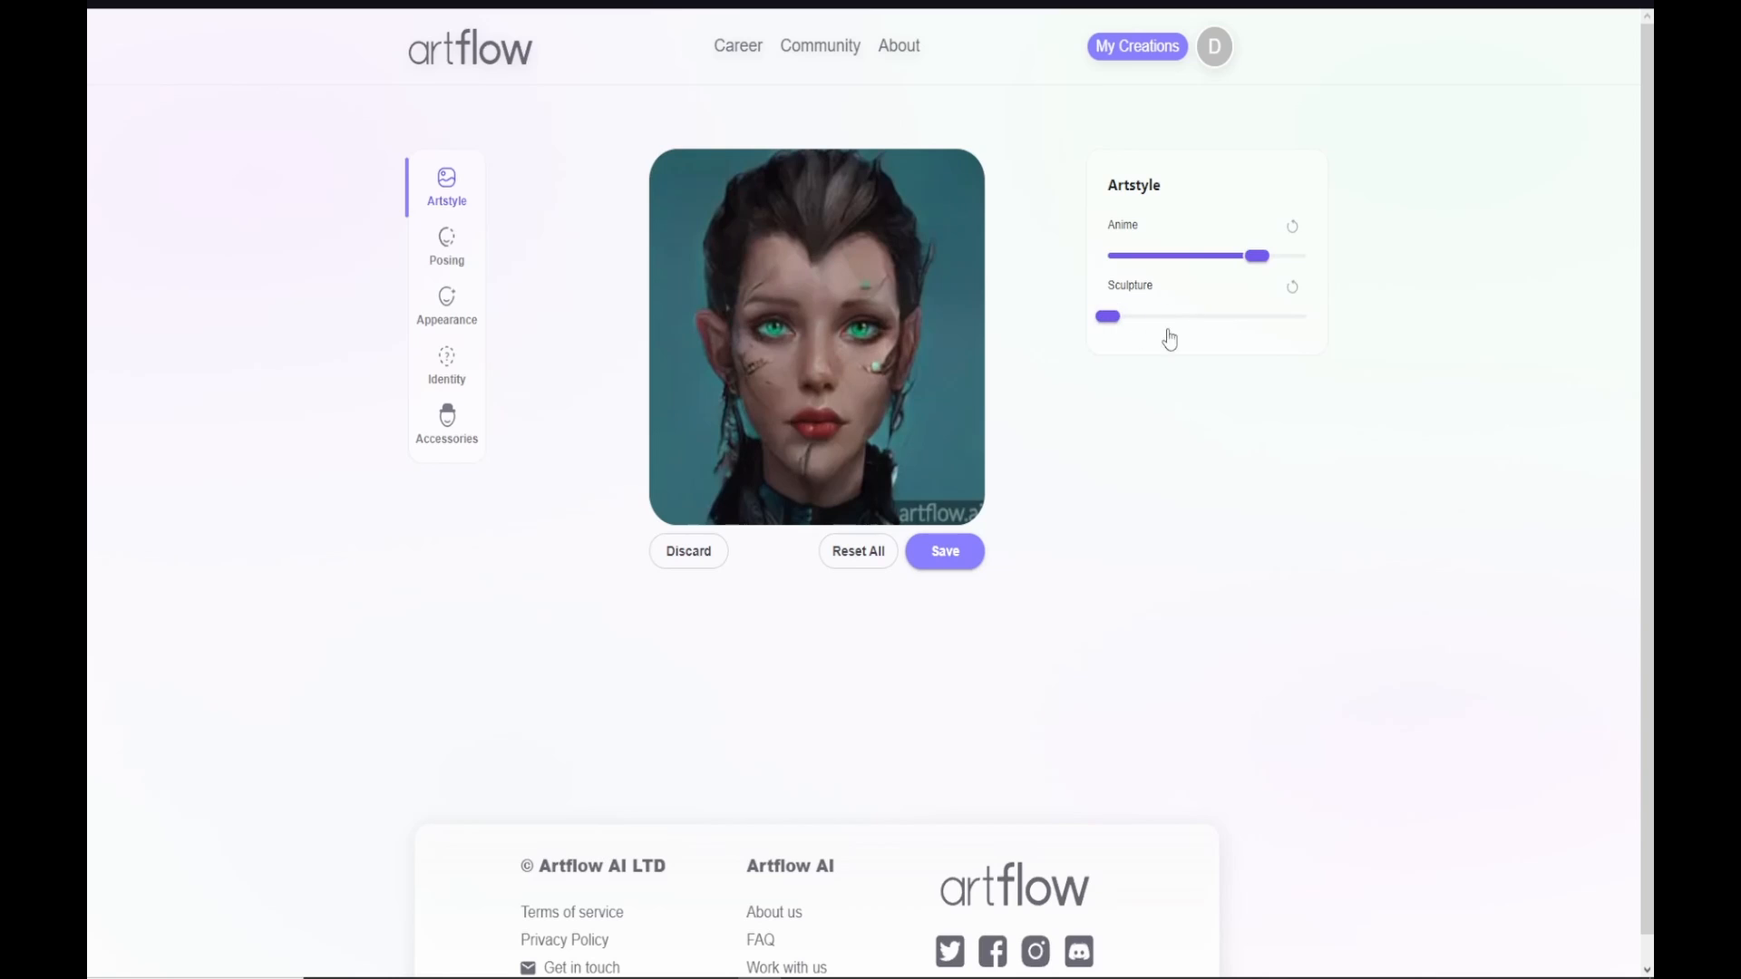
{"action": "left_click", "coordinate": [1213, 319]}
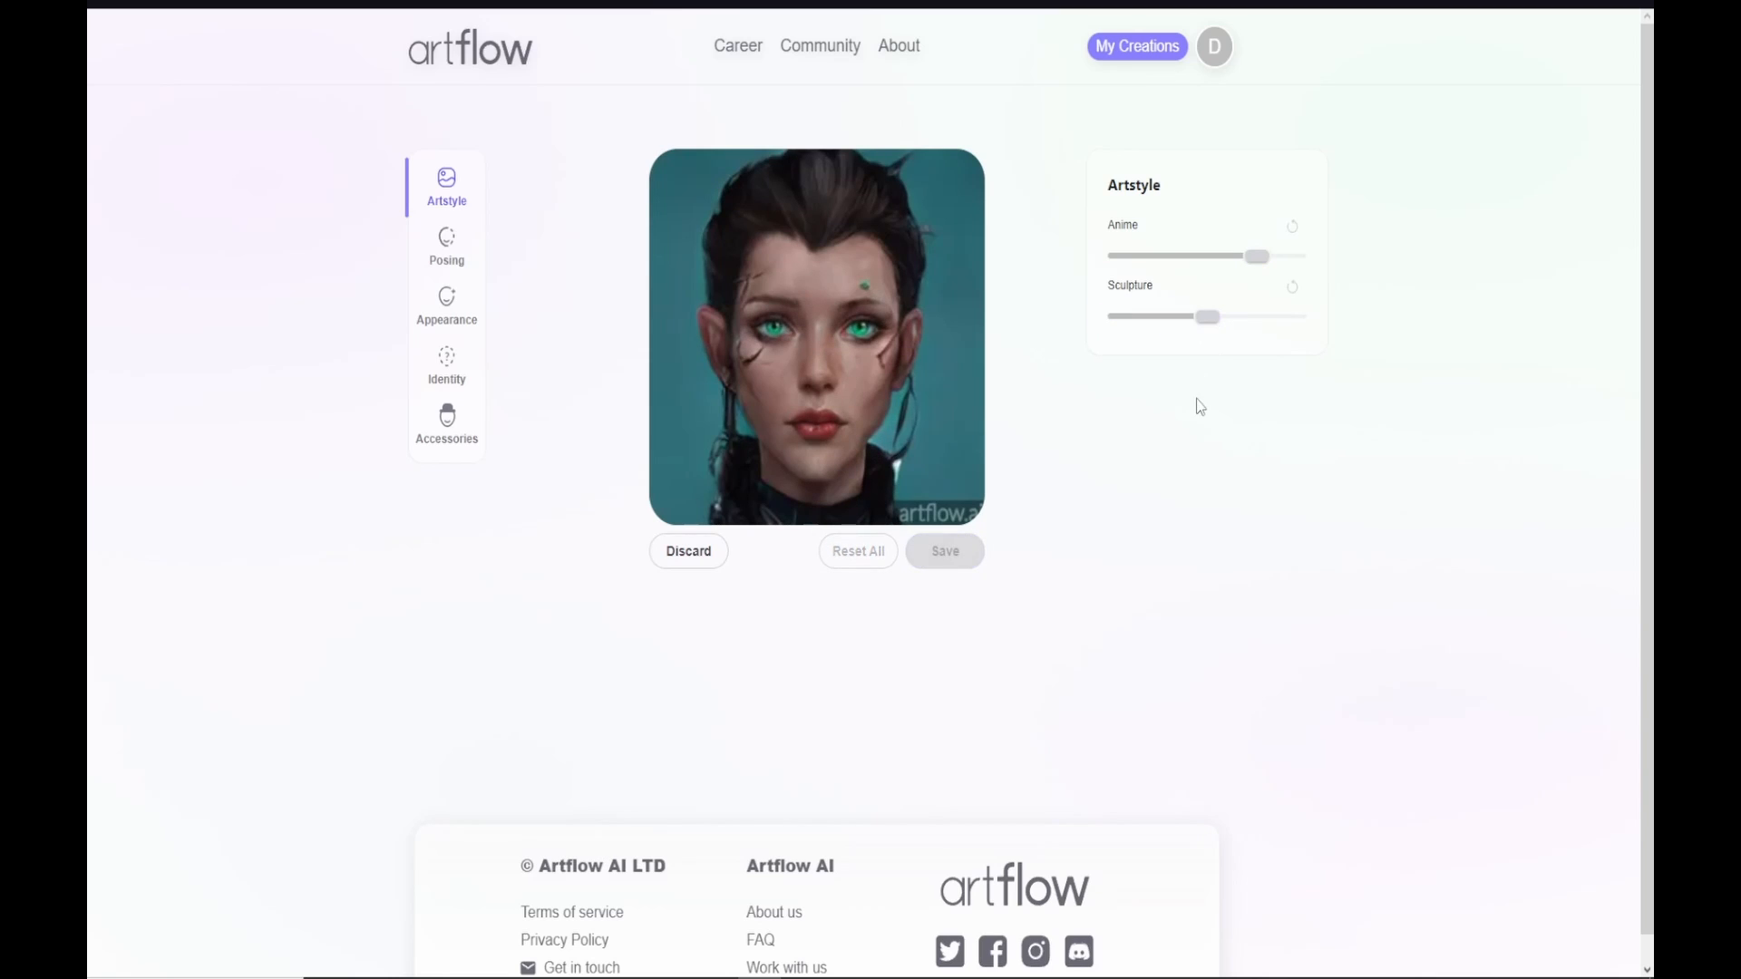
{"action": "left_click", "coordinate": [1110, 317]}
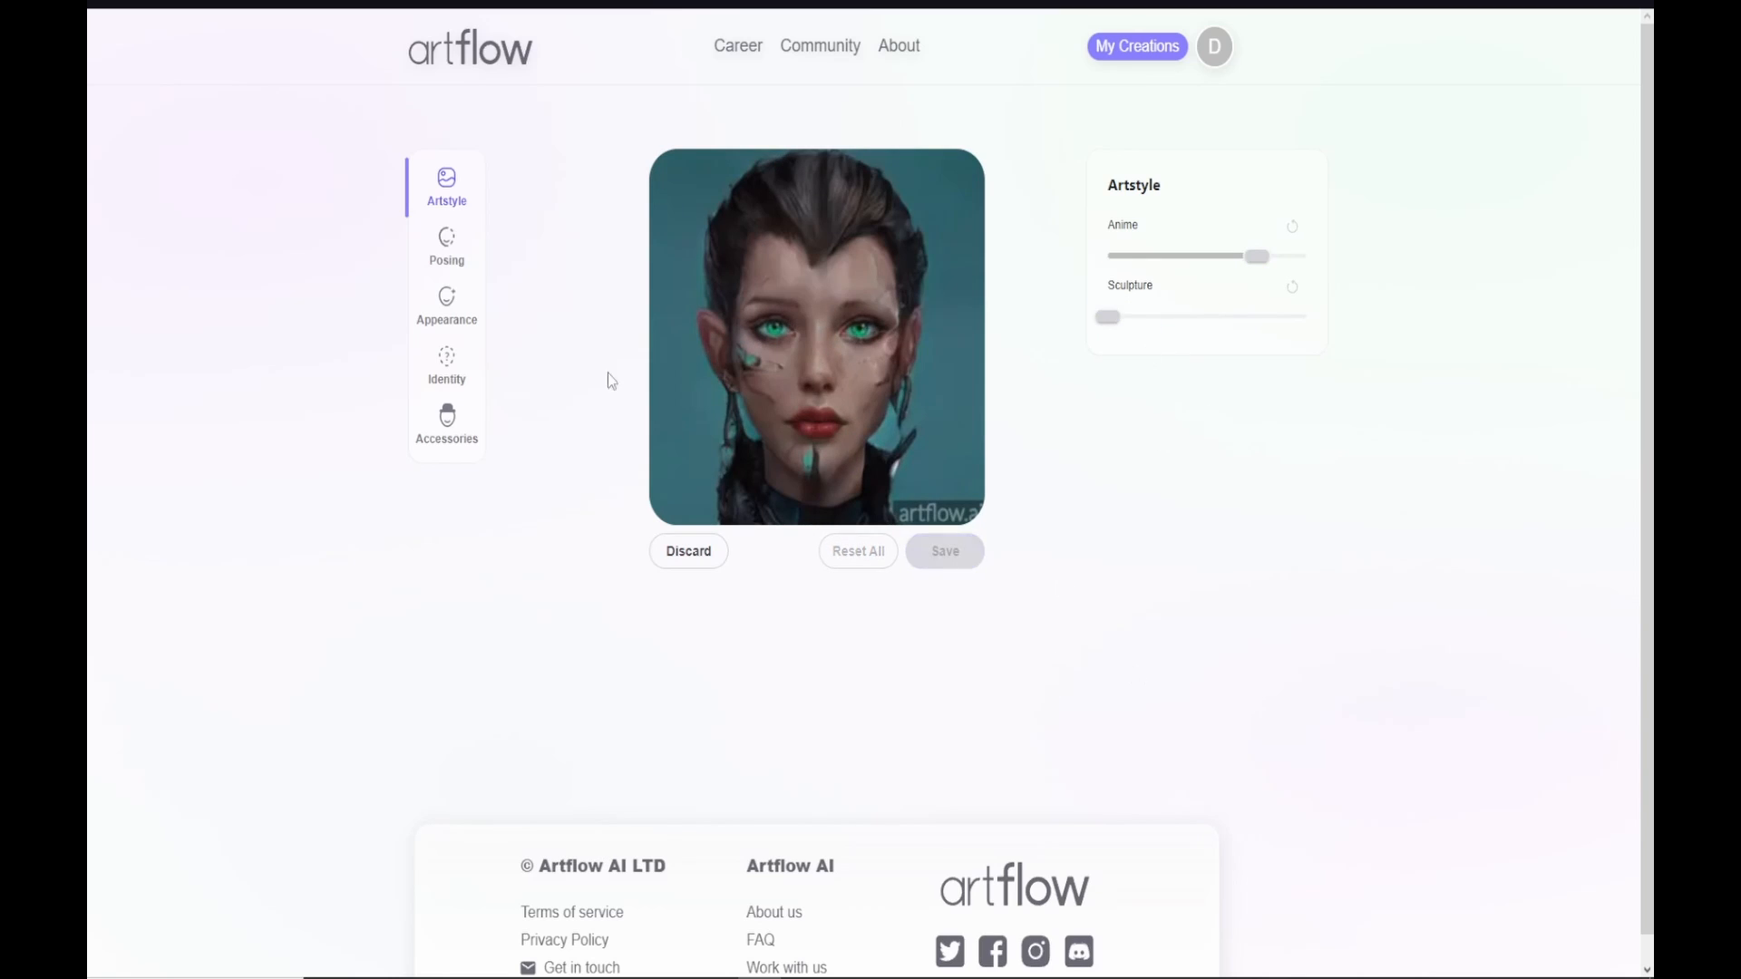
Step: Adjust the portrait's expression with Angry at its minimum, Sad / happy at about three quarters and Surprised at about a quarter
{"action": "left_click", "coordinate": [449, 246]}
{"action": "left_click", "coordinate": [1197, 243]}
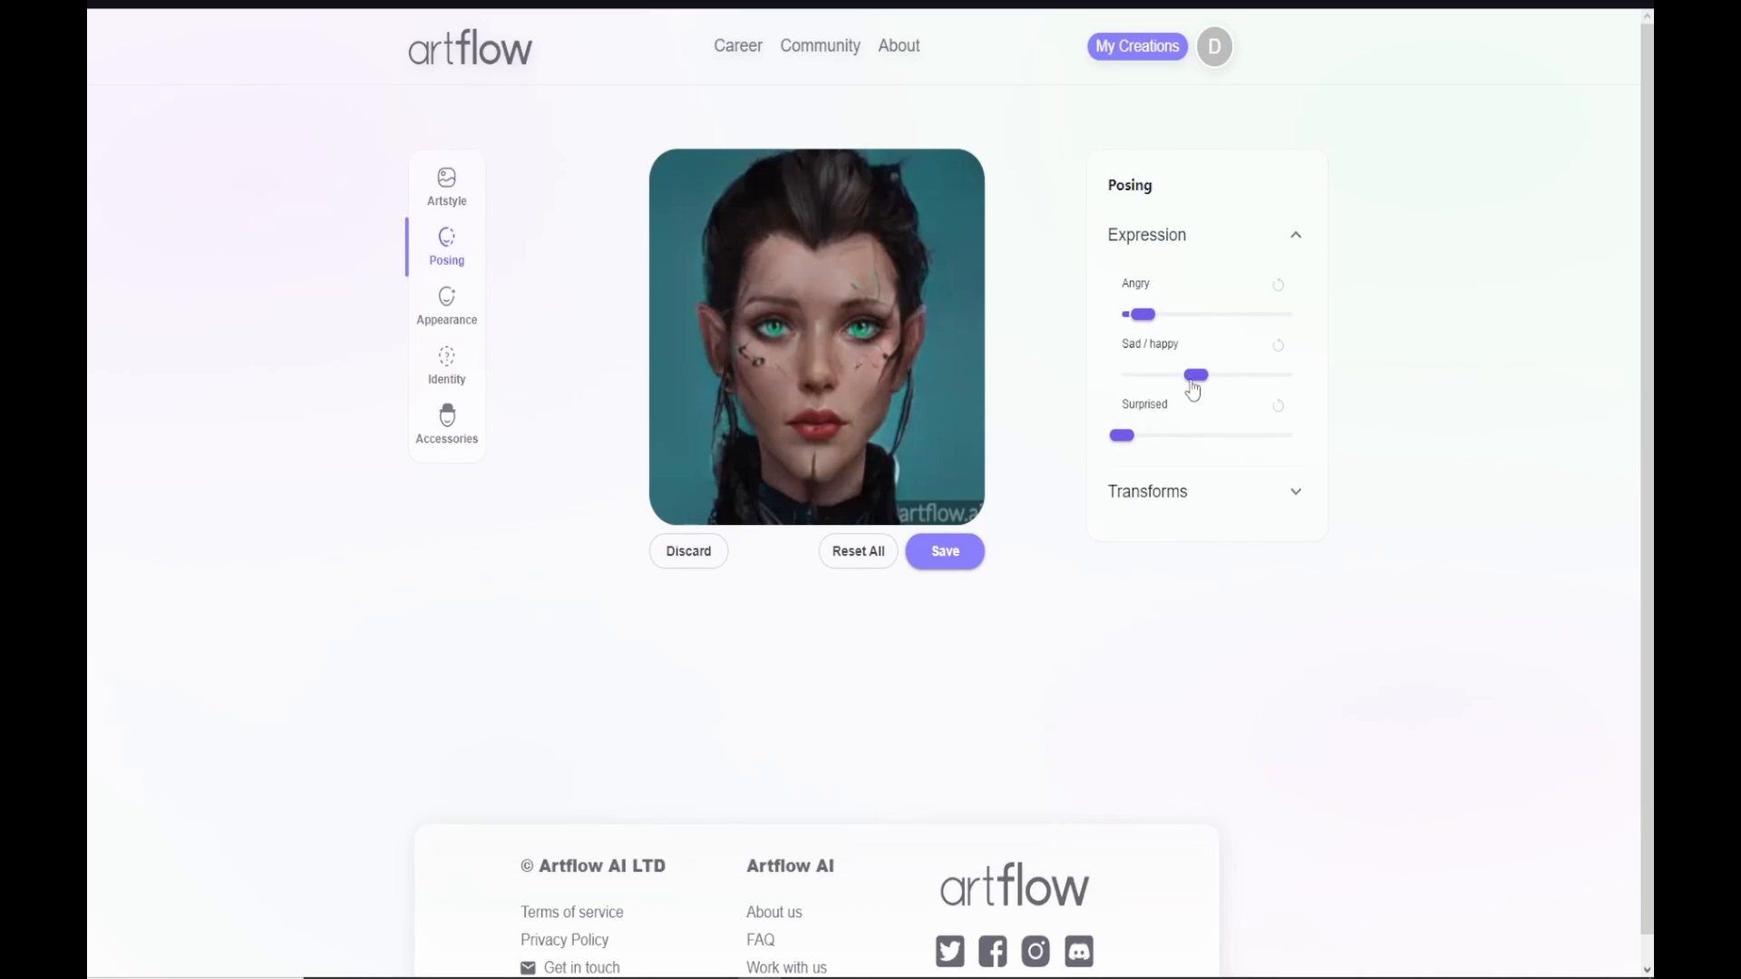
{"action": "left_click_drag", "start_coordinate": [1147, 322], "coordinate": [1122, 316]}
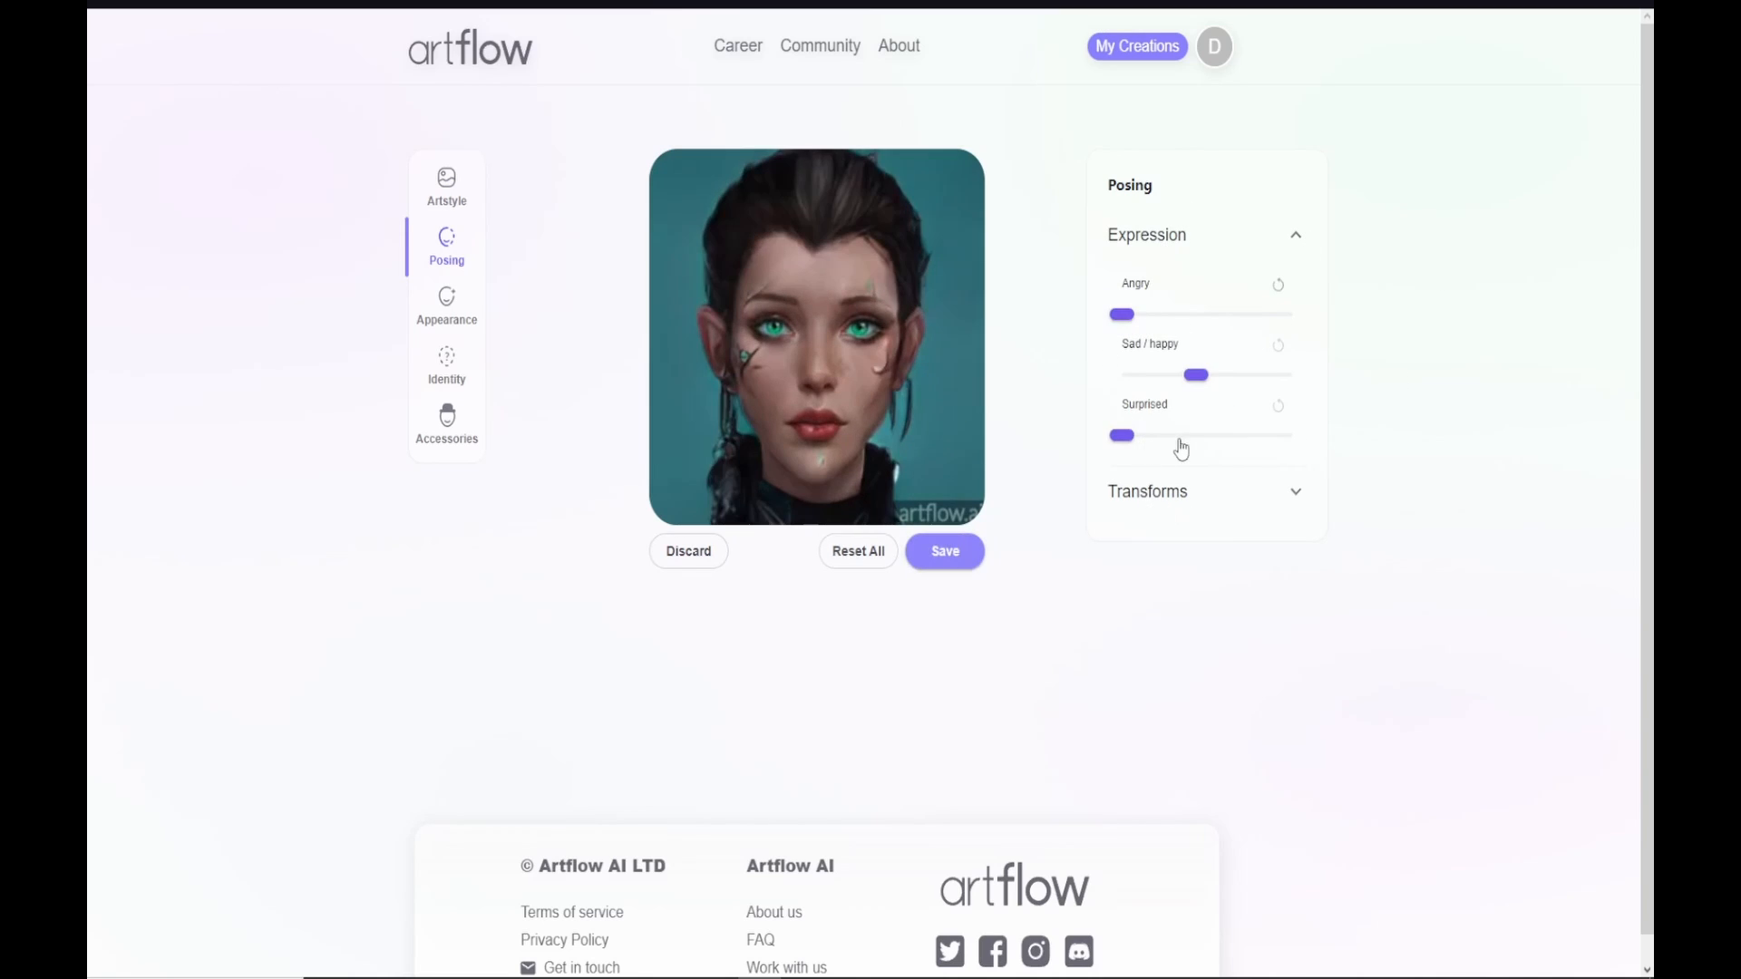
{"action": "left_click", "coordinate": [1142, 439]}
{"action": "left_click", "coordinate": [1249, 375]}
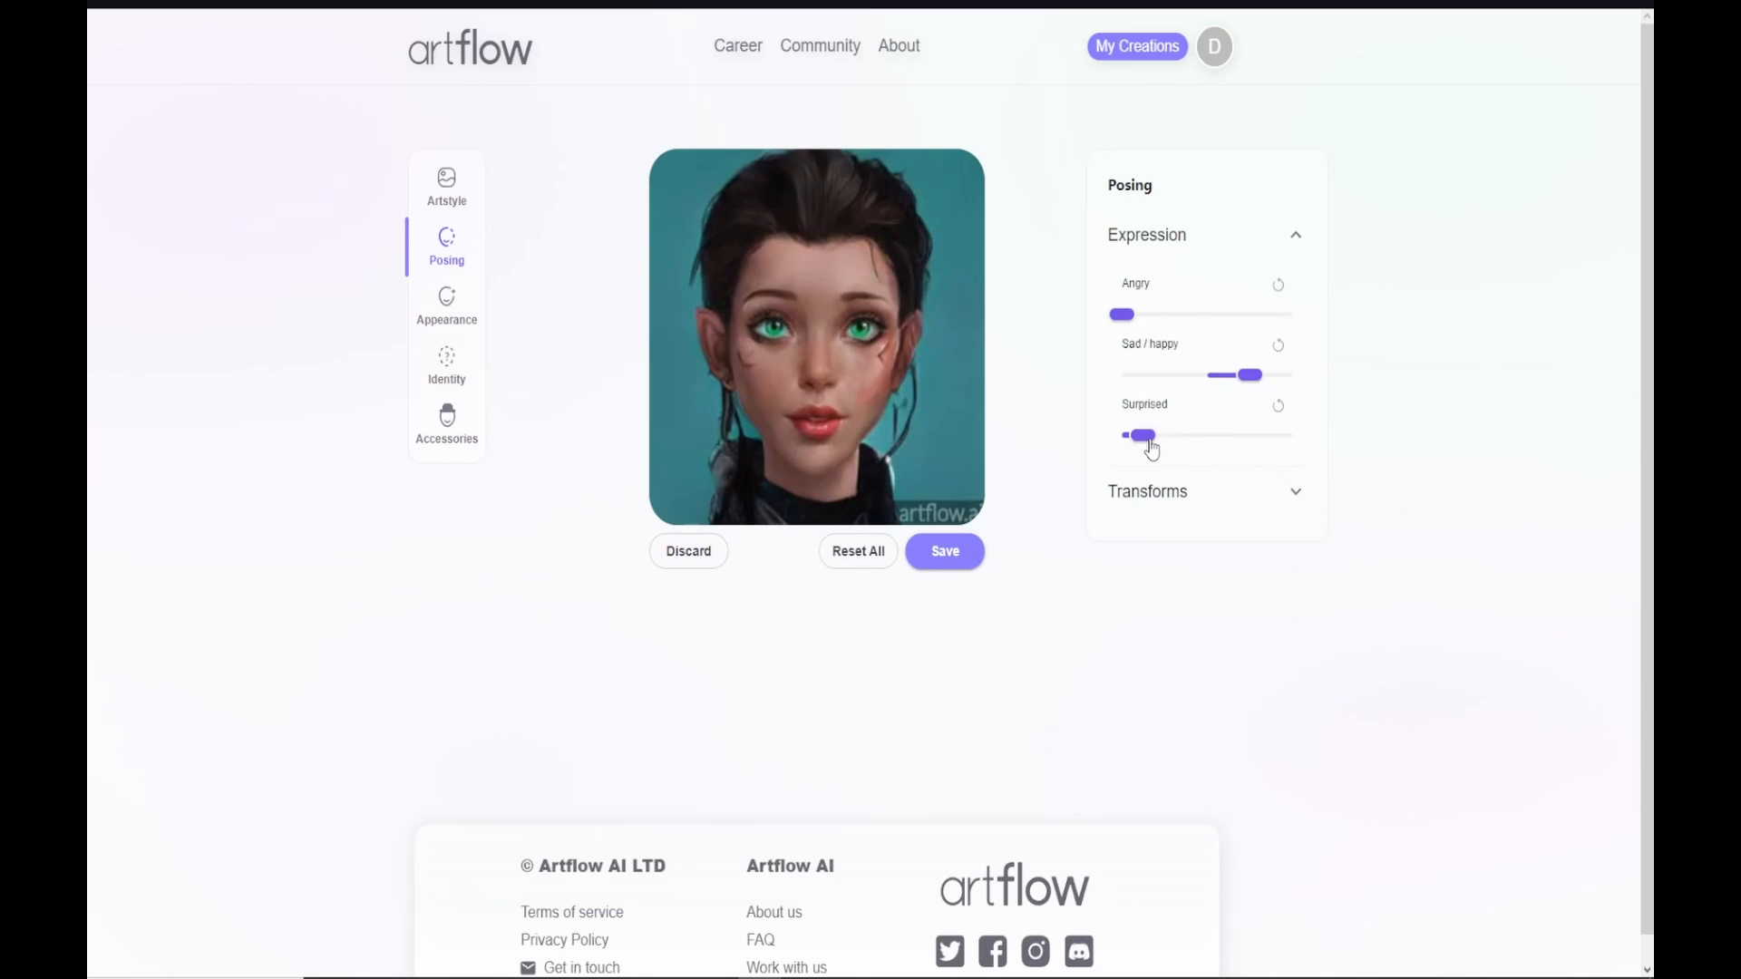
{"action": "left_click_drag", "start_coordinate": [1148, 446], "coordinate": [1170, 448]}
Step: Try different Head rotation amounts and set the rotation to about a quarter of its range
{"action": "left_click", "coordinate": [1166, 492]}
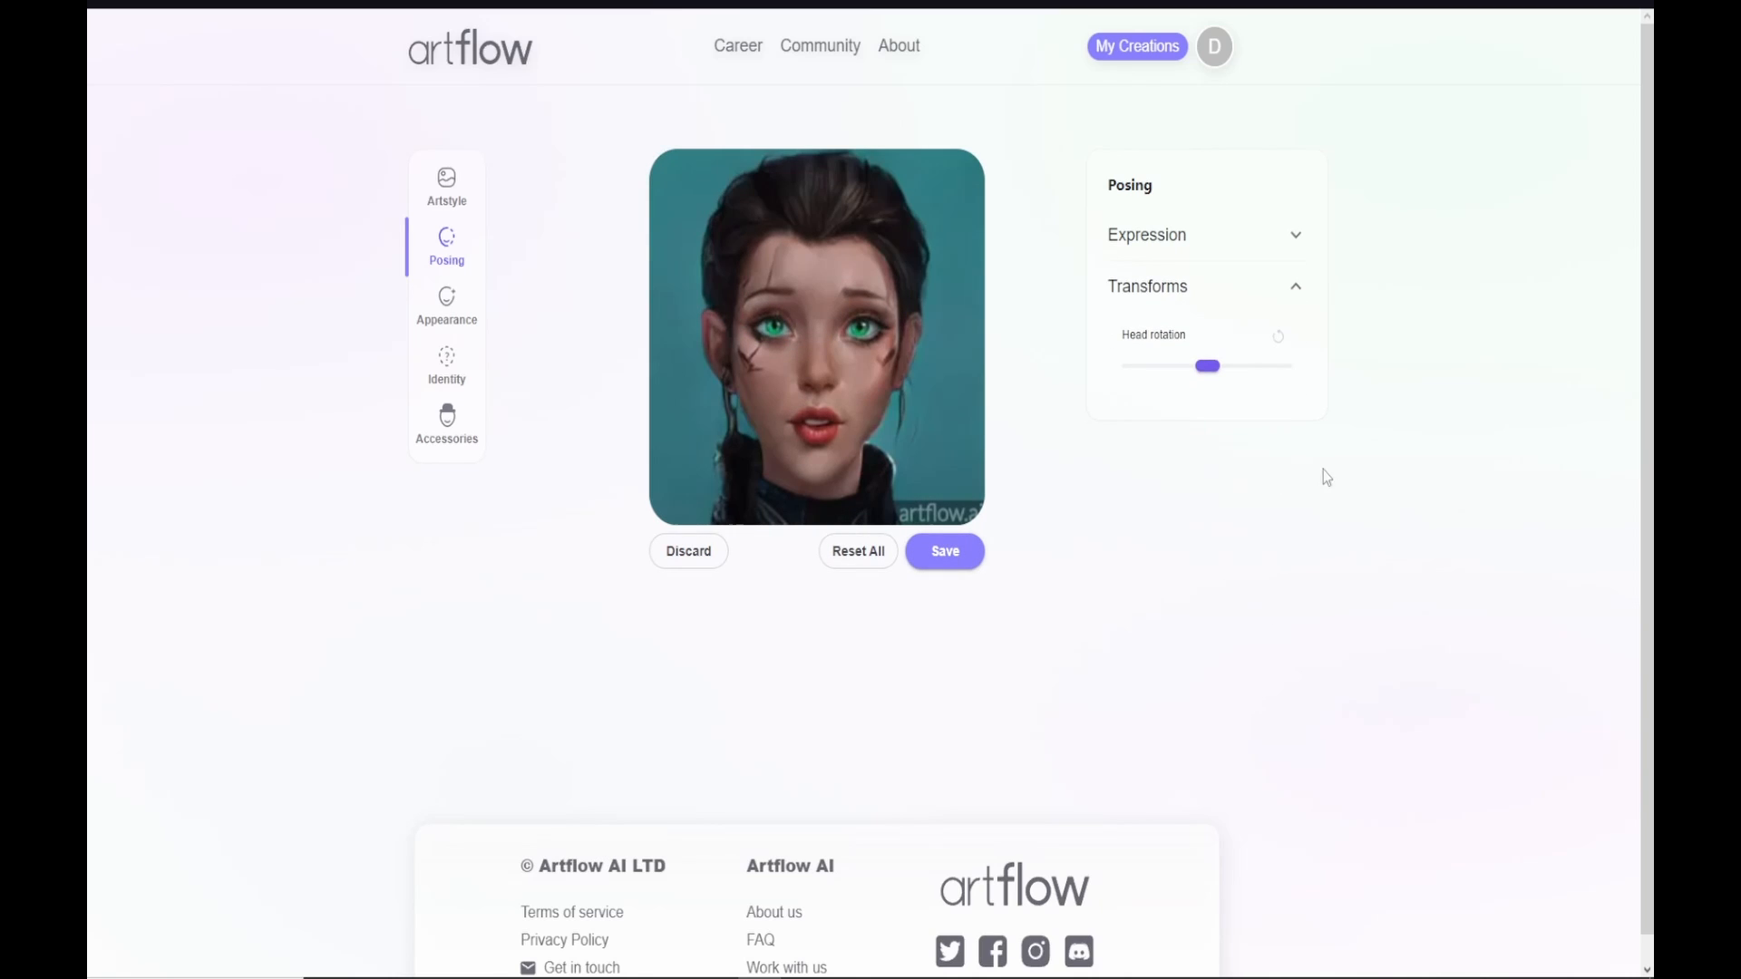
{"action": "left_click", "coordinate": [1249, 368]}
{"action": "left_click", "coordinate": [1158, 370]}
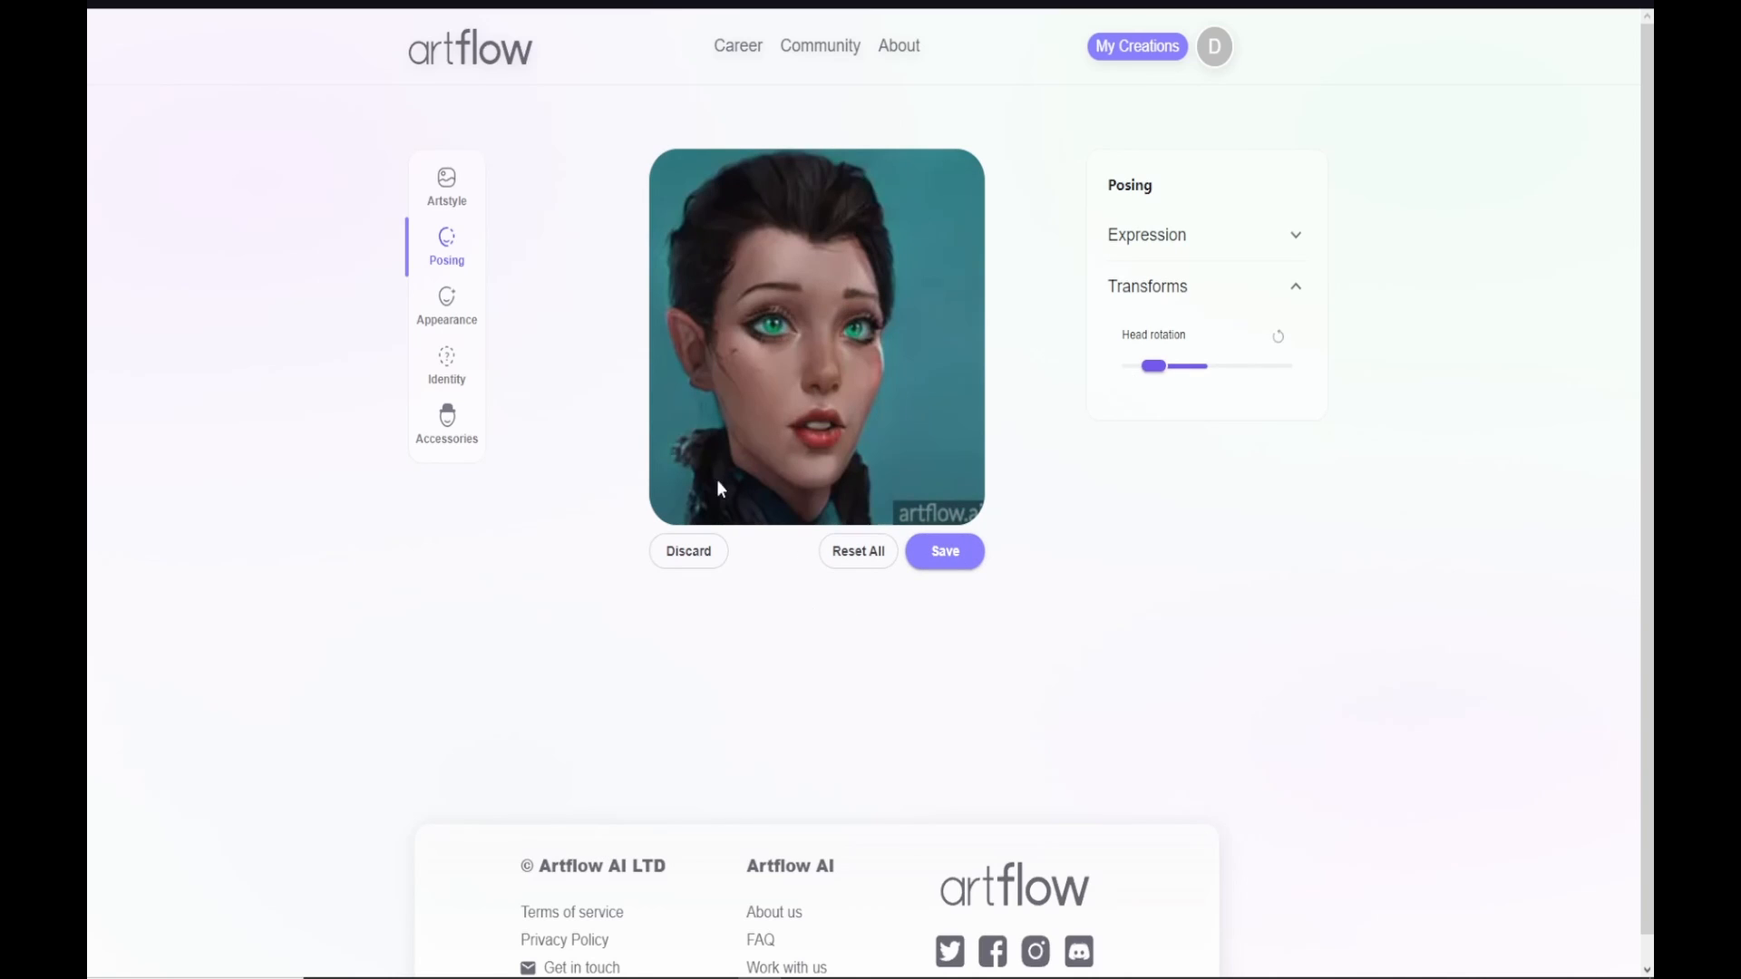
{"action": "left_click", "coordinate": [1122, 370]}
{"action": "mouse_move", "coordinate": [1131, 372]}
{"action": "left_mouse_down"}
{"action": "mouse_move", "coordinate": [1251, 372]}
{"action": "mouse_move", "coordinate": [1143, 371]}
{"action": "left_mouse_up"}
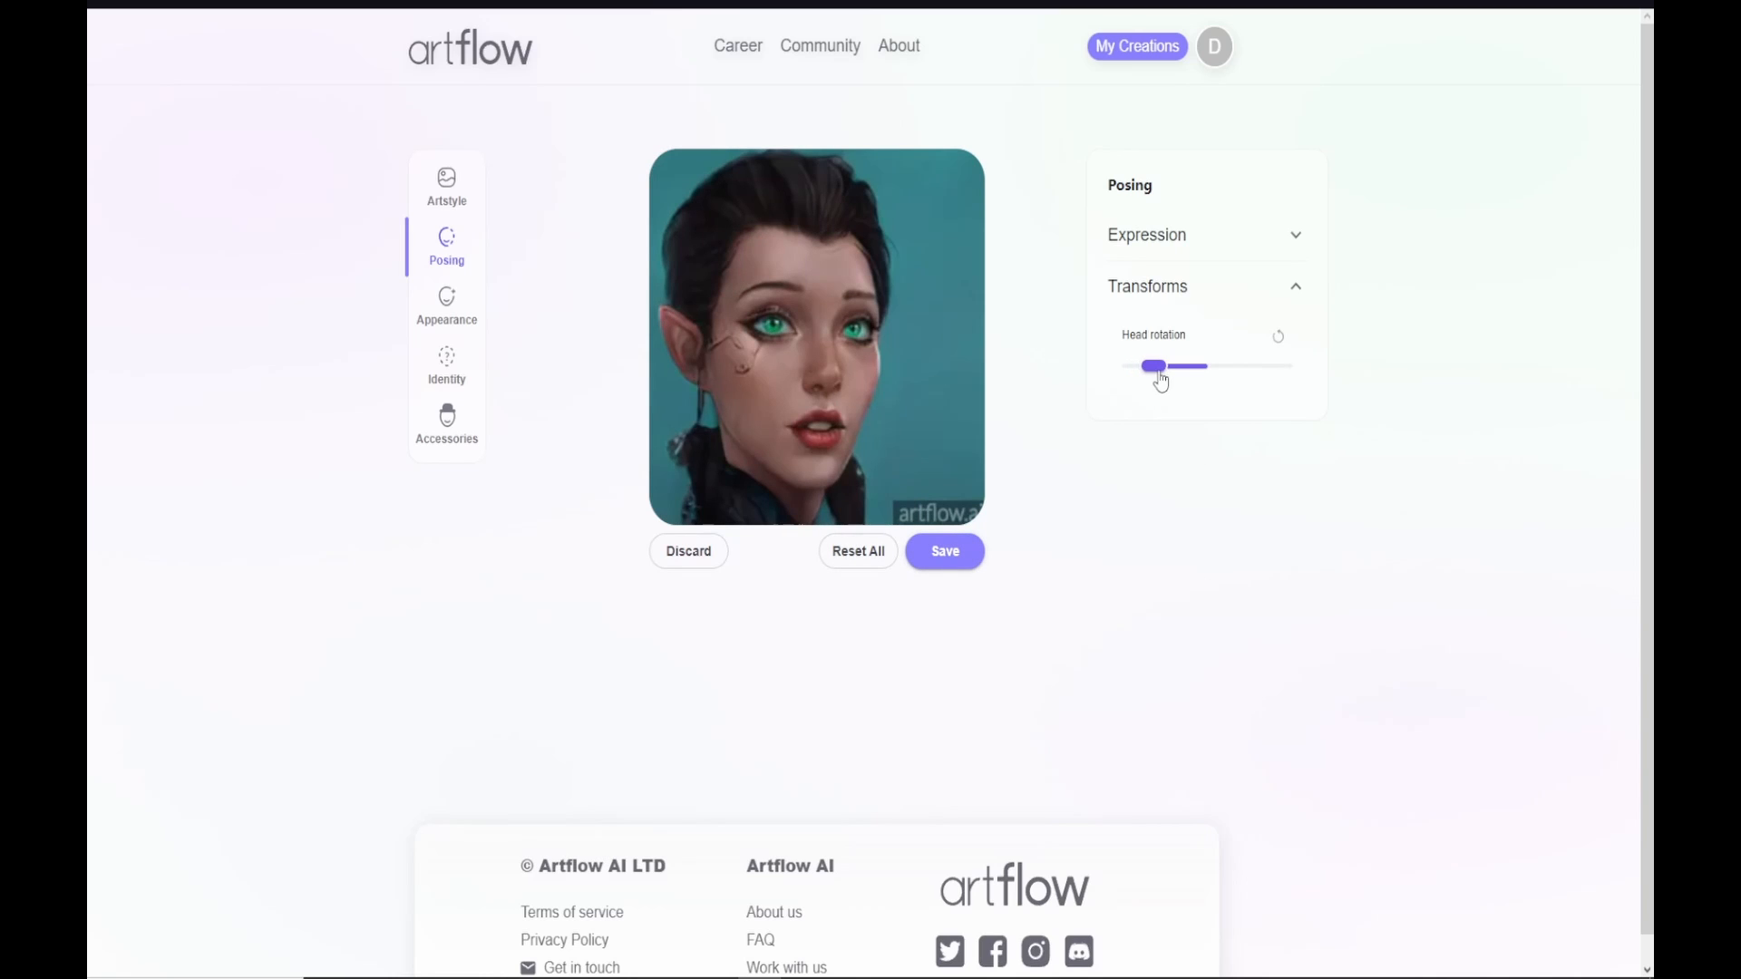
{"action": "left_click_drag", "start_coordinate": [1182, 373], "coordinate": [1167, 373]}
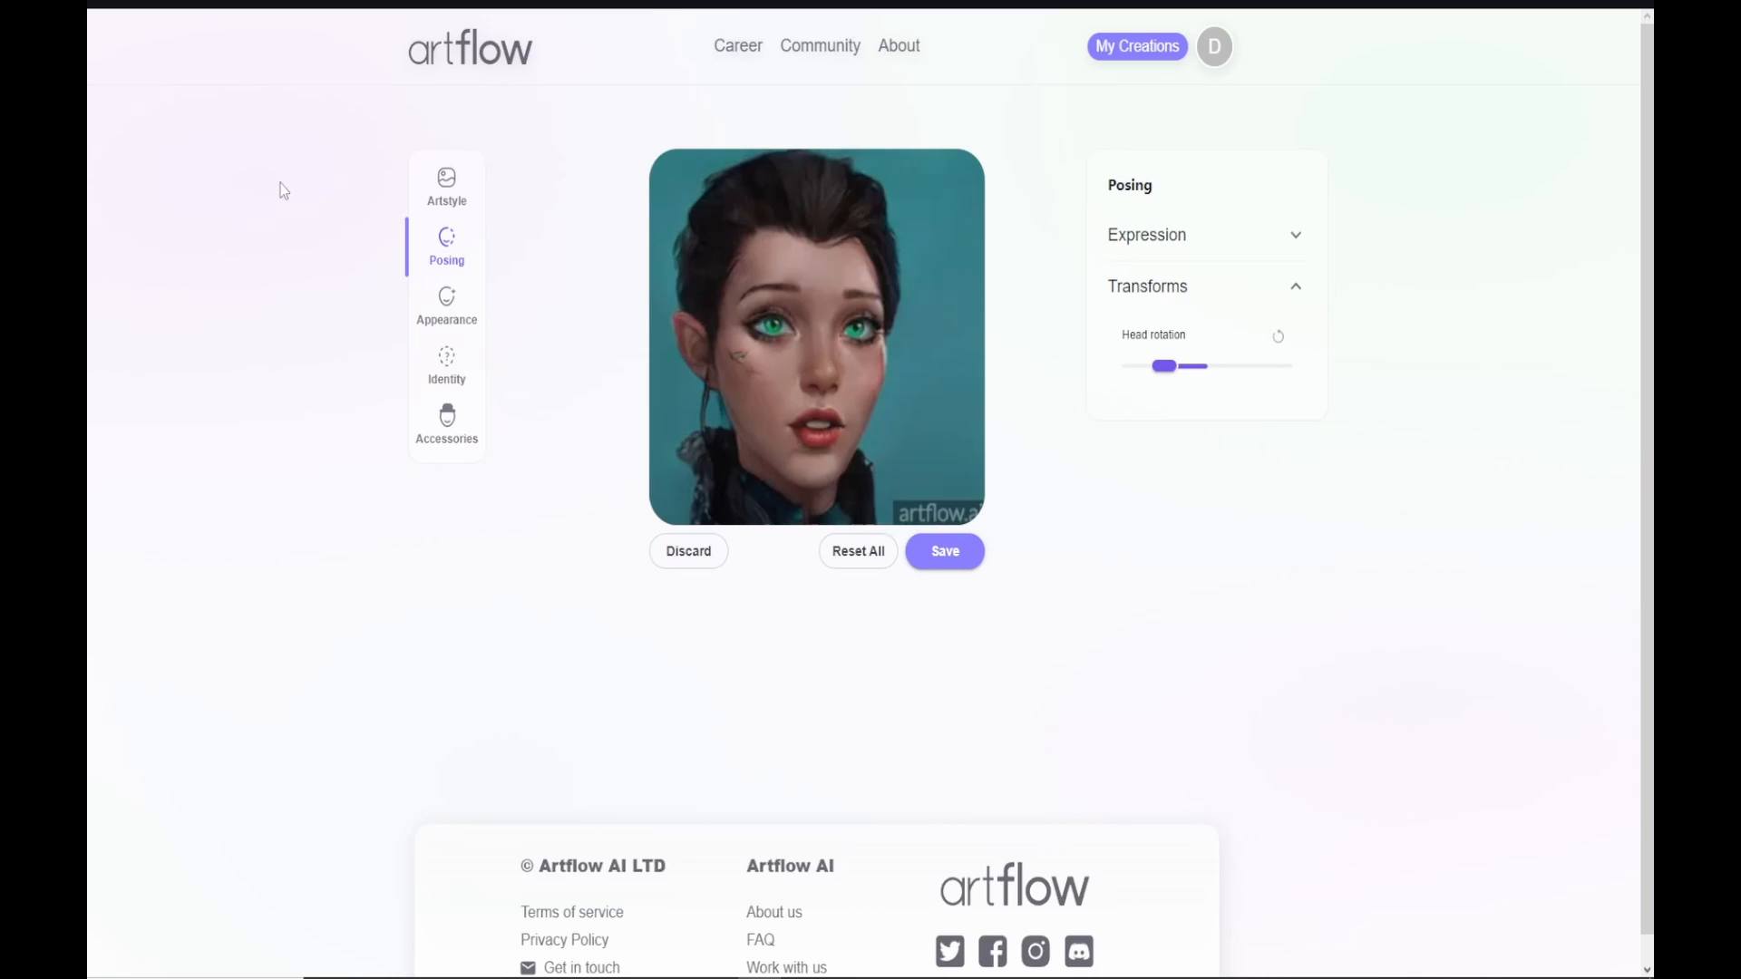
Step: Try low, high and medium Fair complexion strengths and set Fair complexion to its minimum
{"action": "left_click", "coordinate": [456, 323]}
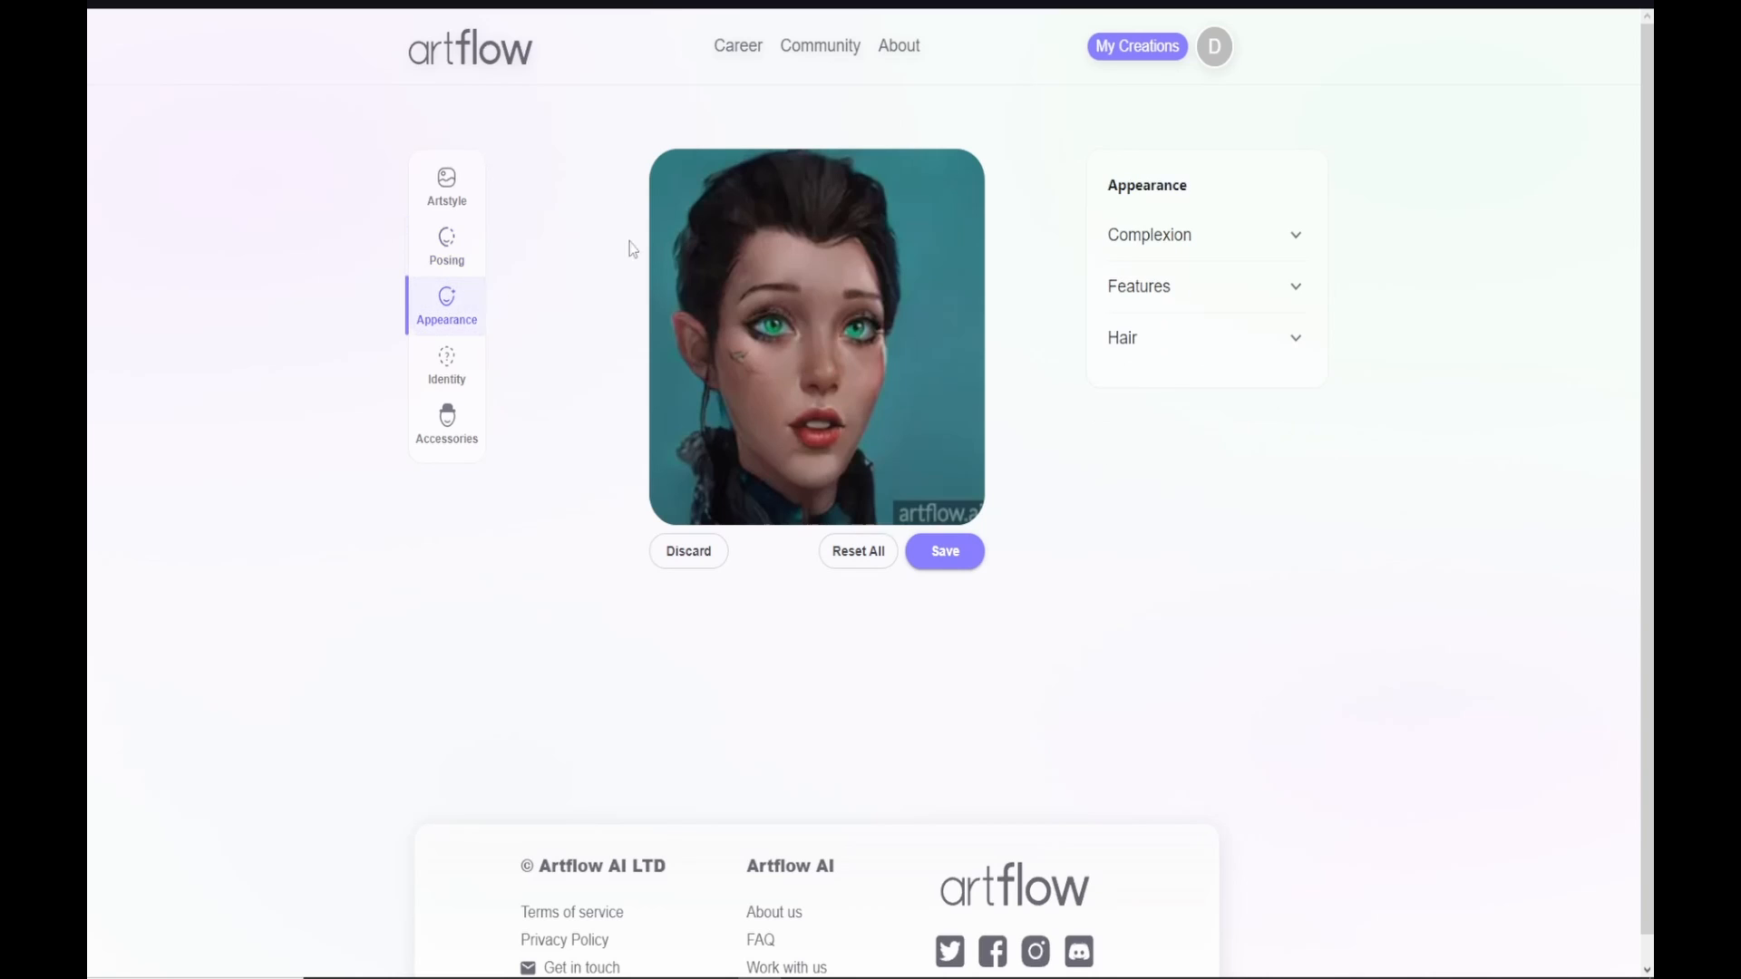
{"action": "left_click", "coordinate": [1249, 250]}
{"action": "mouse_move", "coordinate": [1155, 385]}
{"action": "left_mouse_down"}
{"action": "mouse_move", "coordinate": [1227, 378]}
{"action": "mouse_move", "coordinate": [1140, 378]}
{"action": "left_mouse_up"}
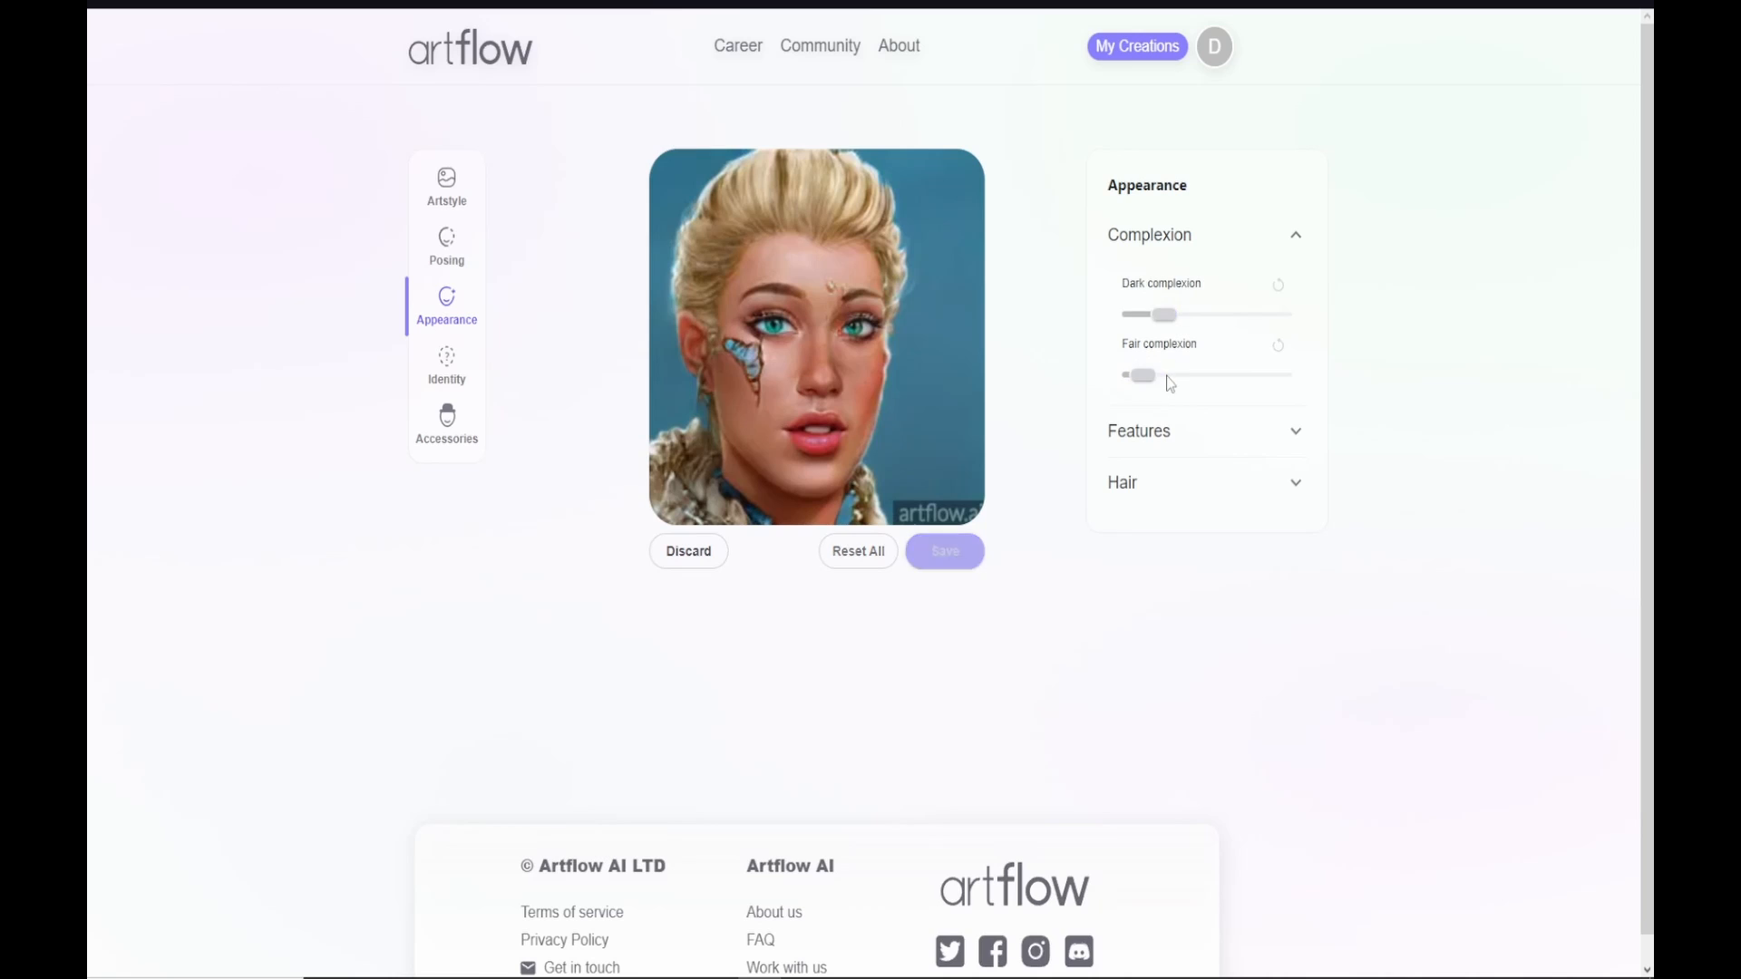
{"action": "left_click", "coordinate": [1270, 376]}
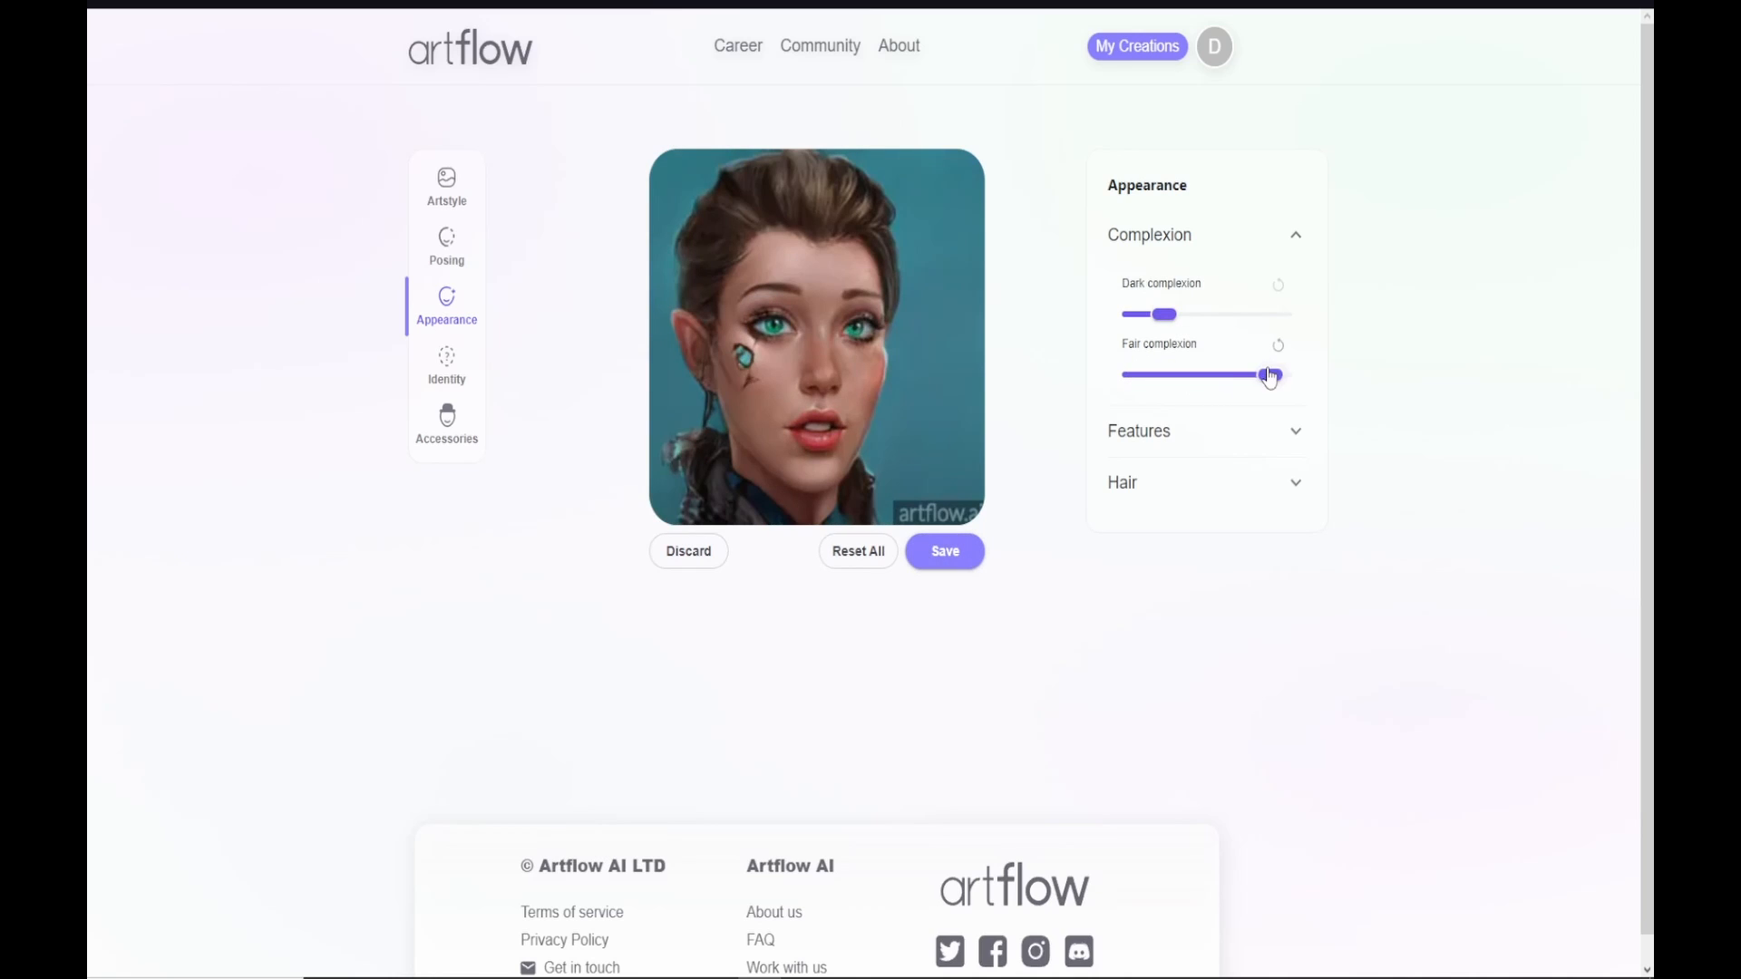
{"action": "left_click", "coordinate": [1183, 380]}
{"action": "left_click_drag", "start_coordinate": [1189, 383], "coordinate": [1114, 376]}
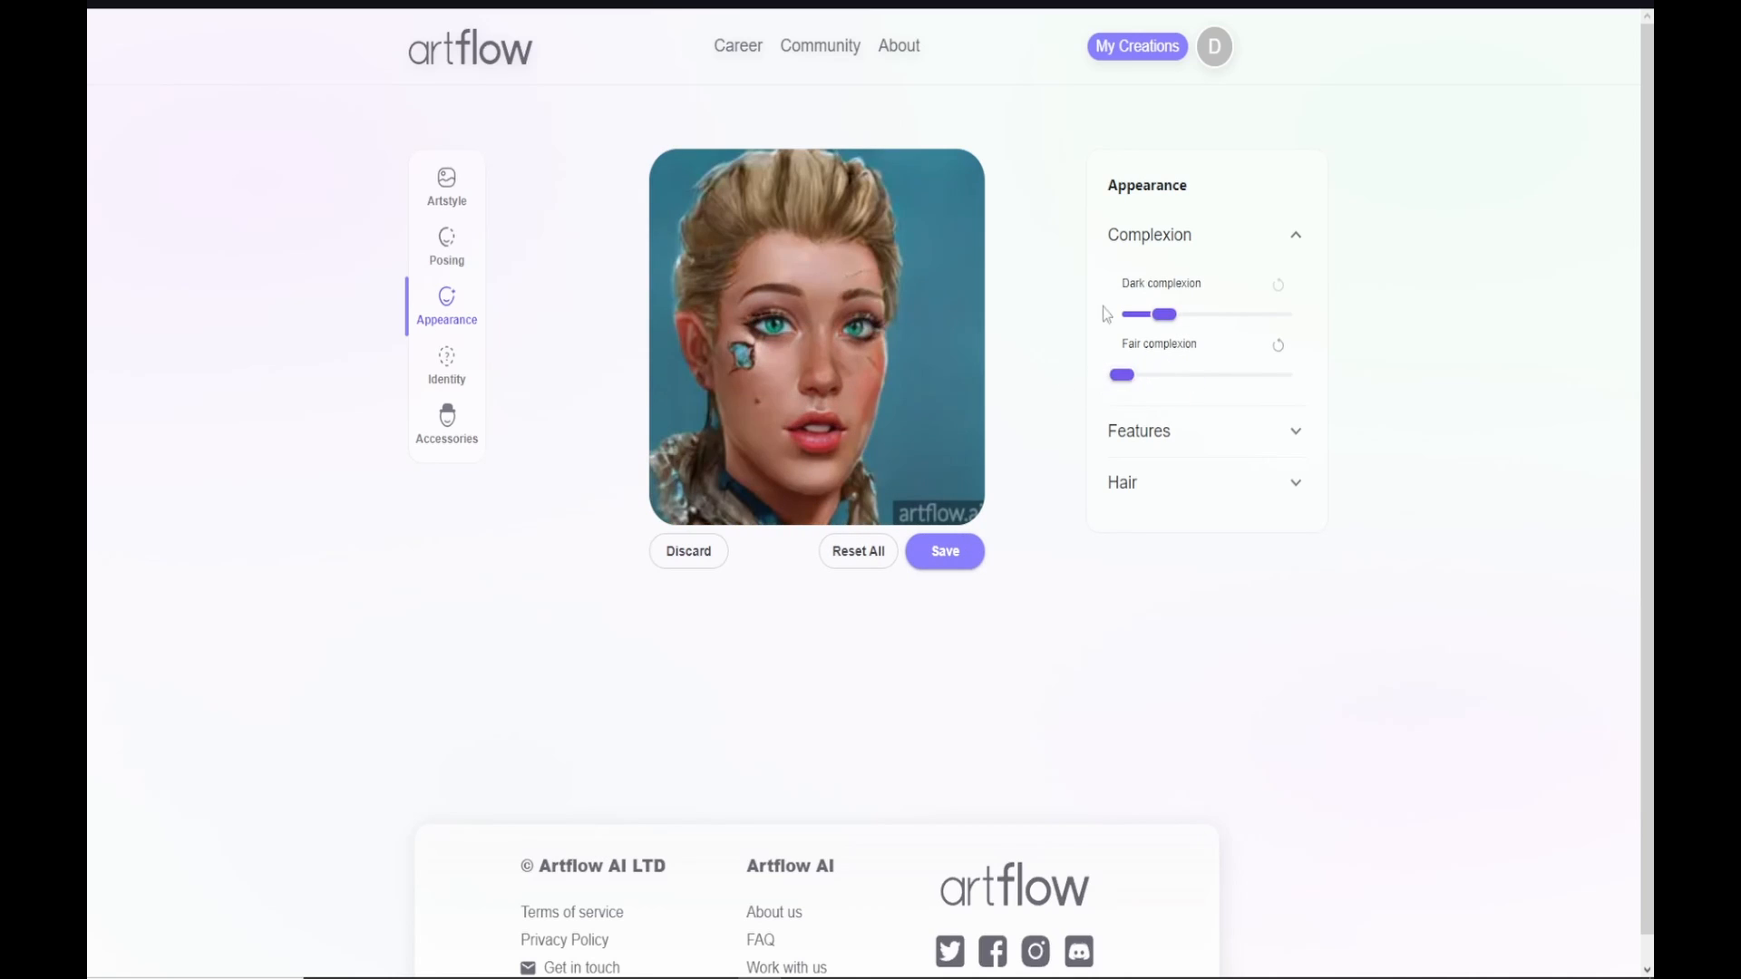
Step: Try several Dark complexion strengths and set Dark complexion to just under 40% of its range
{"action": "mouse_move", "coordinate": [1174, 323]}
{"action": "left_mouse_down"}
{"action": "mouse_move", "coordinate": [1136, 319]}
{"action": "mouse_move", "coordinate": [1269, 328]}
{"action": "mouse_move", "coordinate": [1206, 324]}
{"action": "left_mouse_up"}
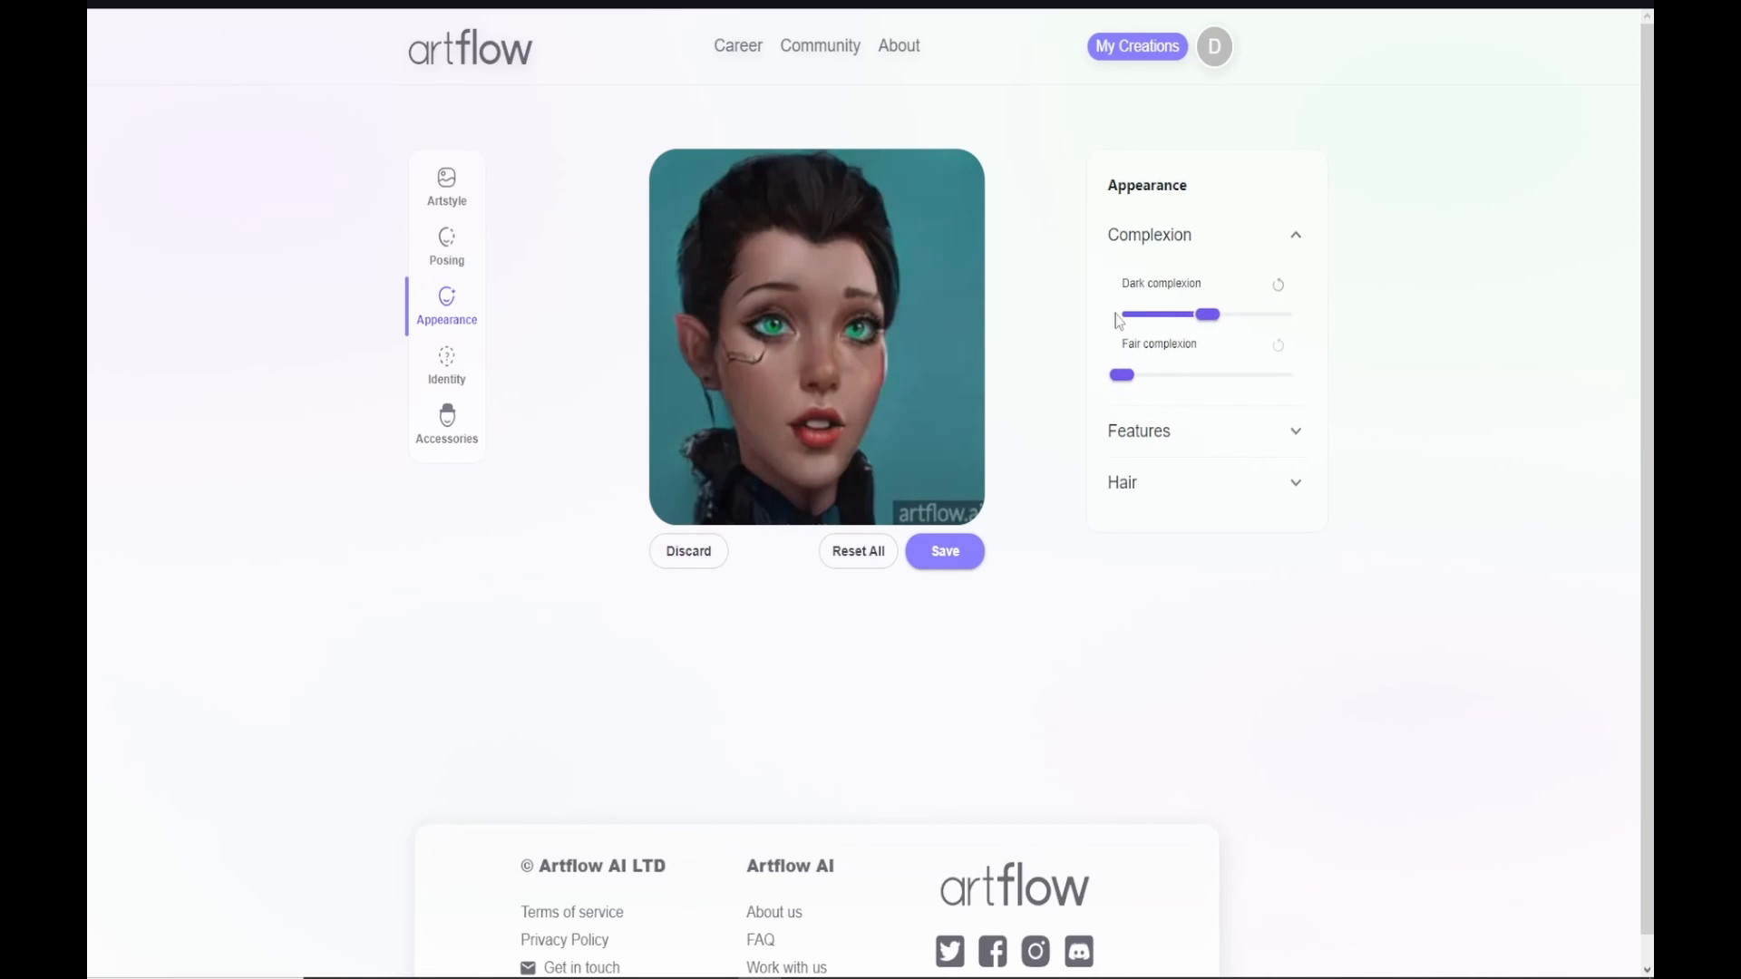
{"action": "left_click", "coordinate": [1128, 323]}
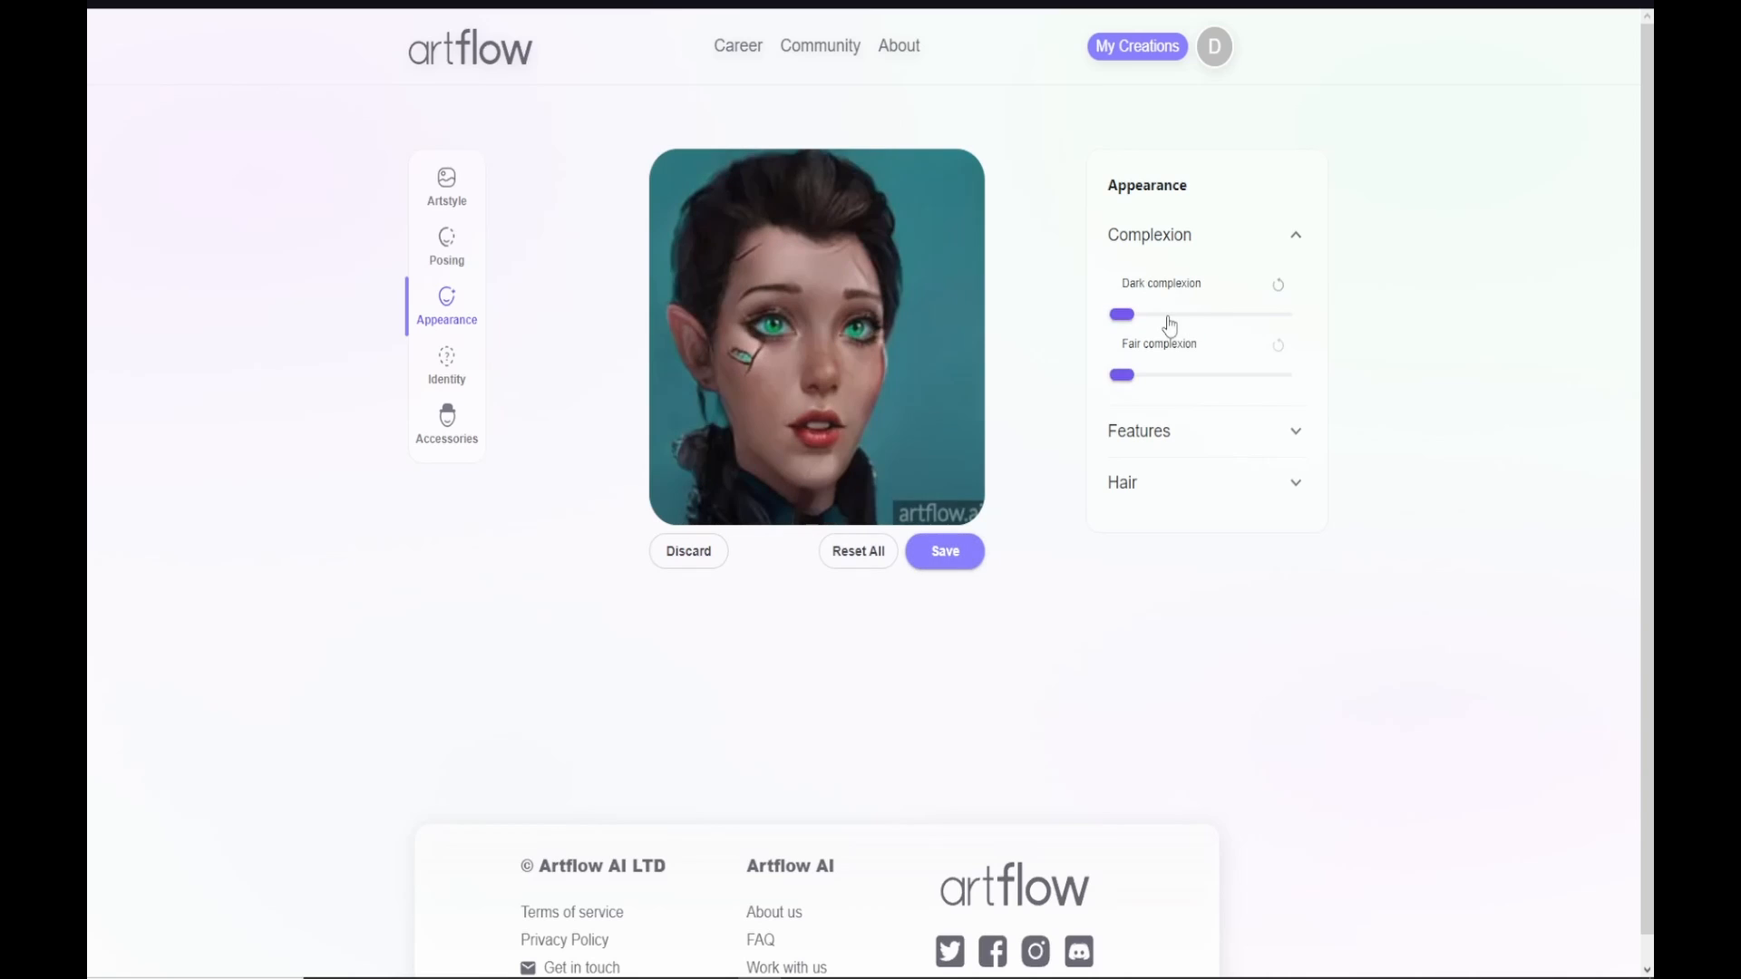
{"action": "left_click", "coordinate": [1150, 328]}
{"action": "left_click", "coordinate": [1150, 329]}
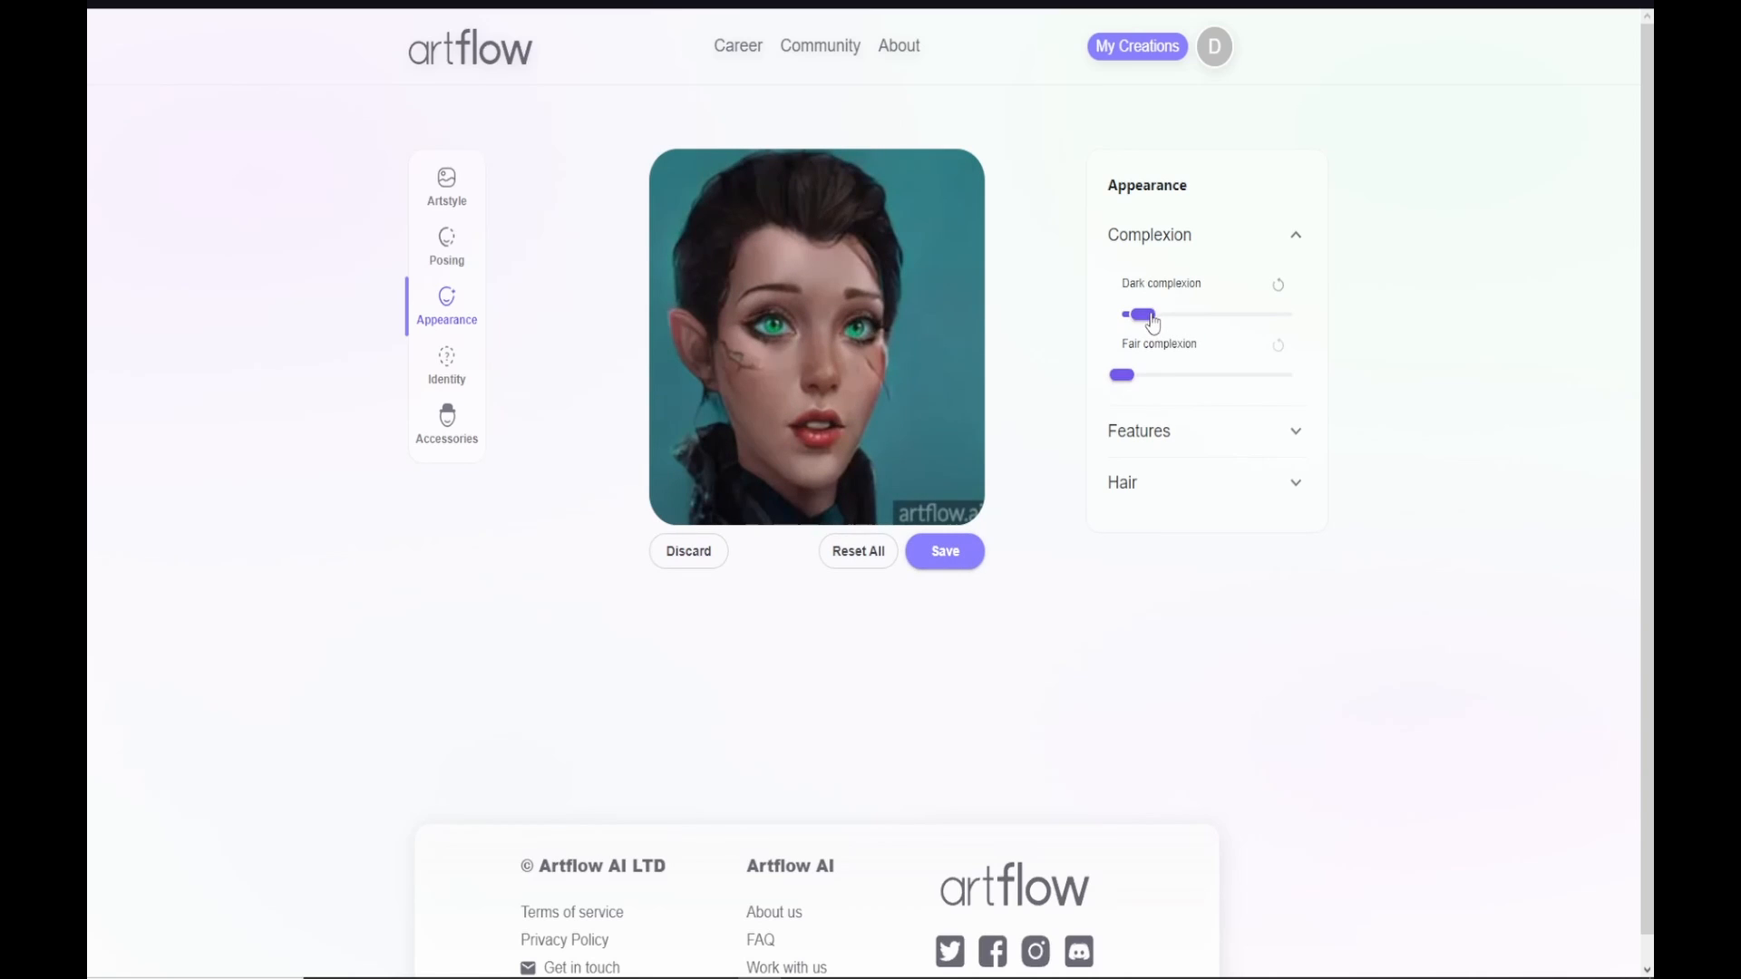
{"action": "left_click_drag", "start_coordinate": [1155, 325], "coordinate": [1194, 328]}
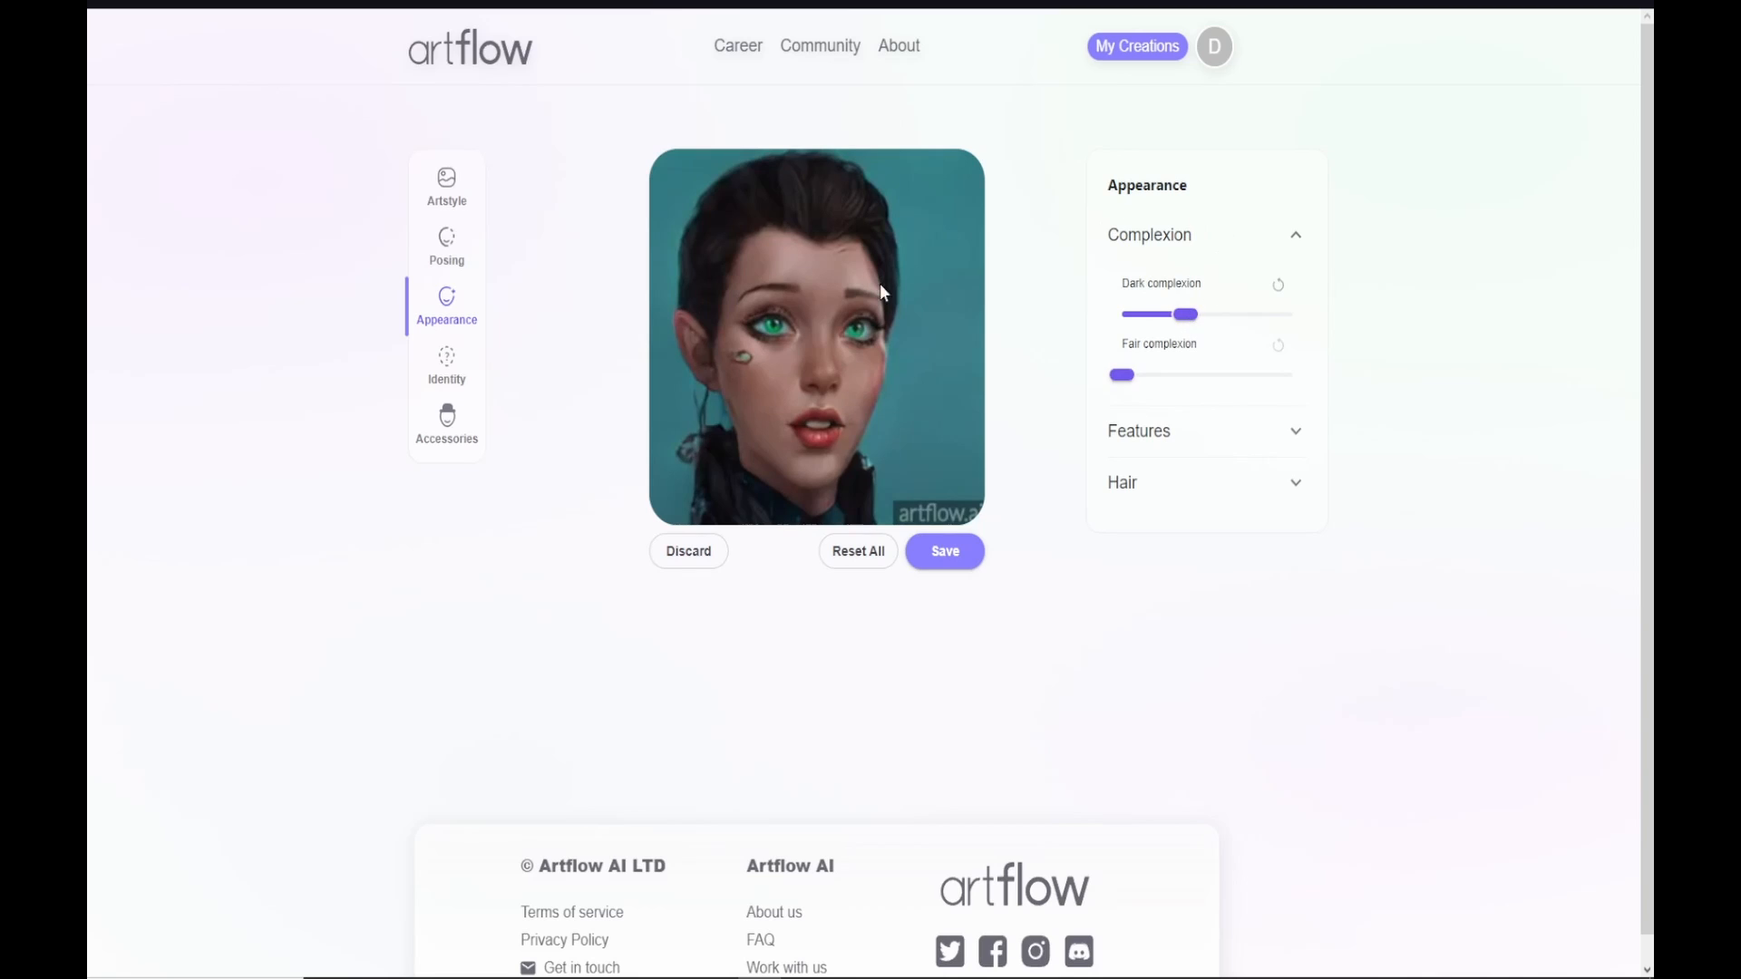
Step: Try lower Body type values in the portrait's features and set Body type to about three quarters of its range
{"action": "left_click", "coordinate": [1161, 439]}
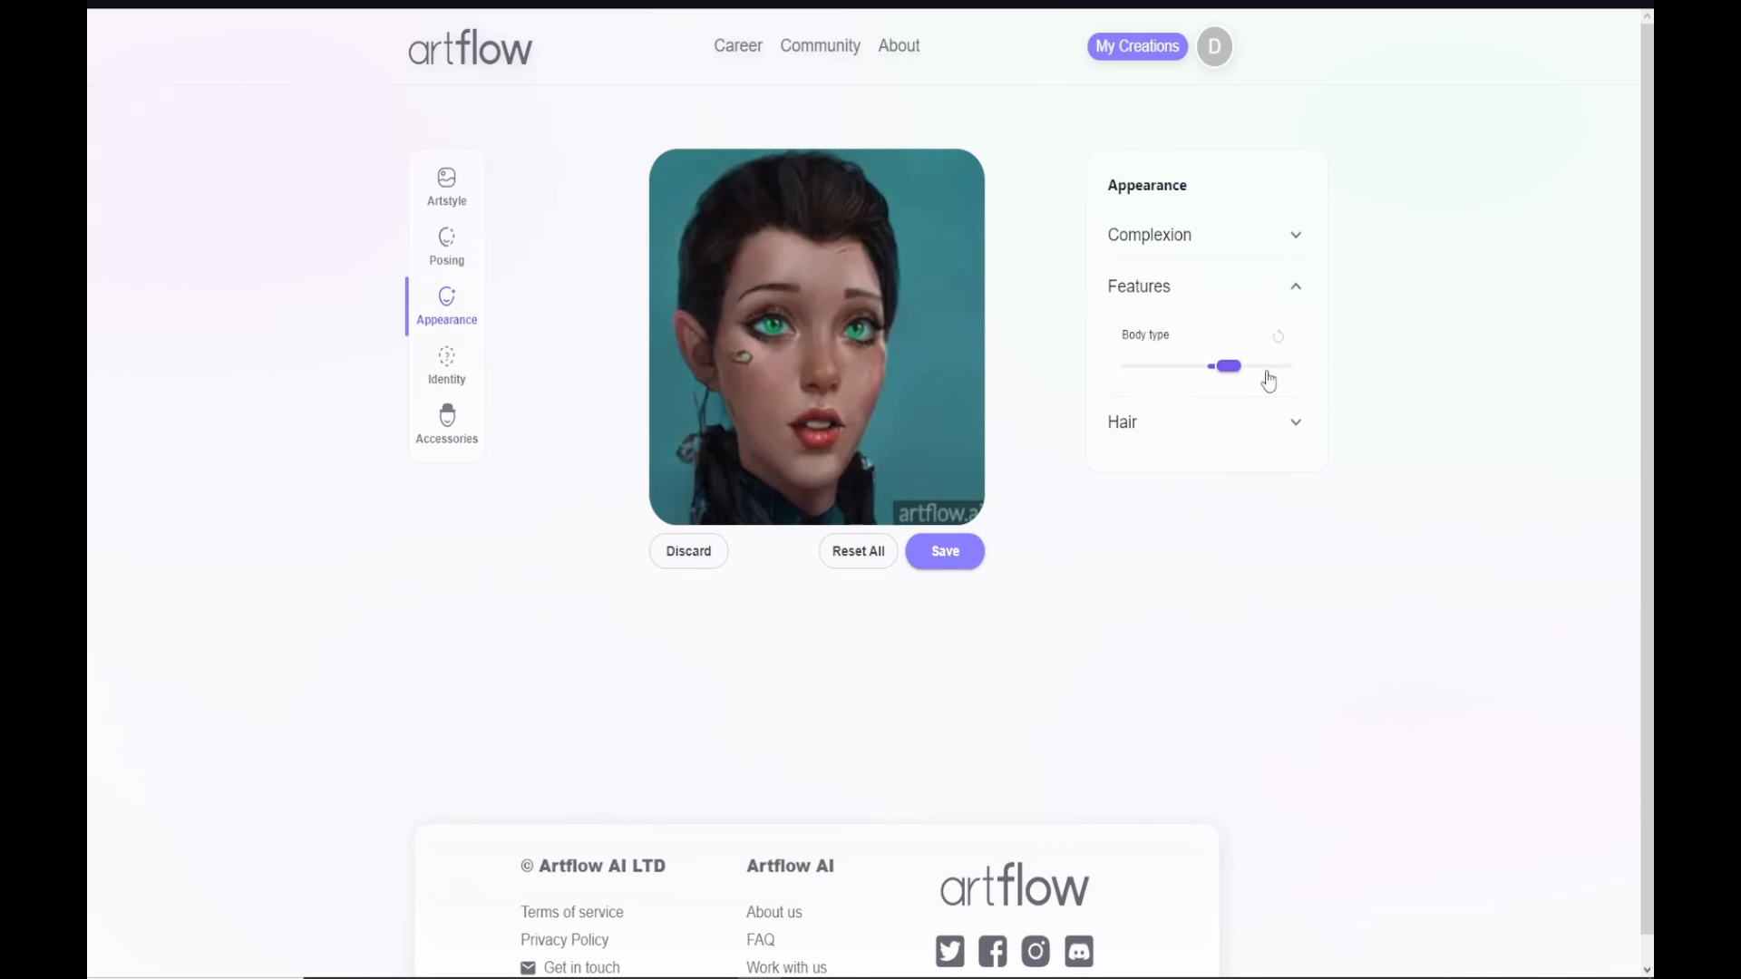
{"action": "left_click", "coordinate": [1176, 371]}
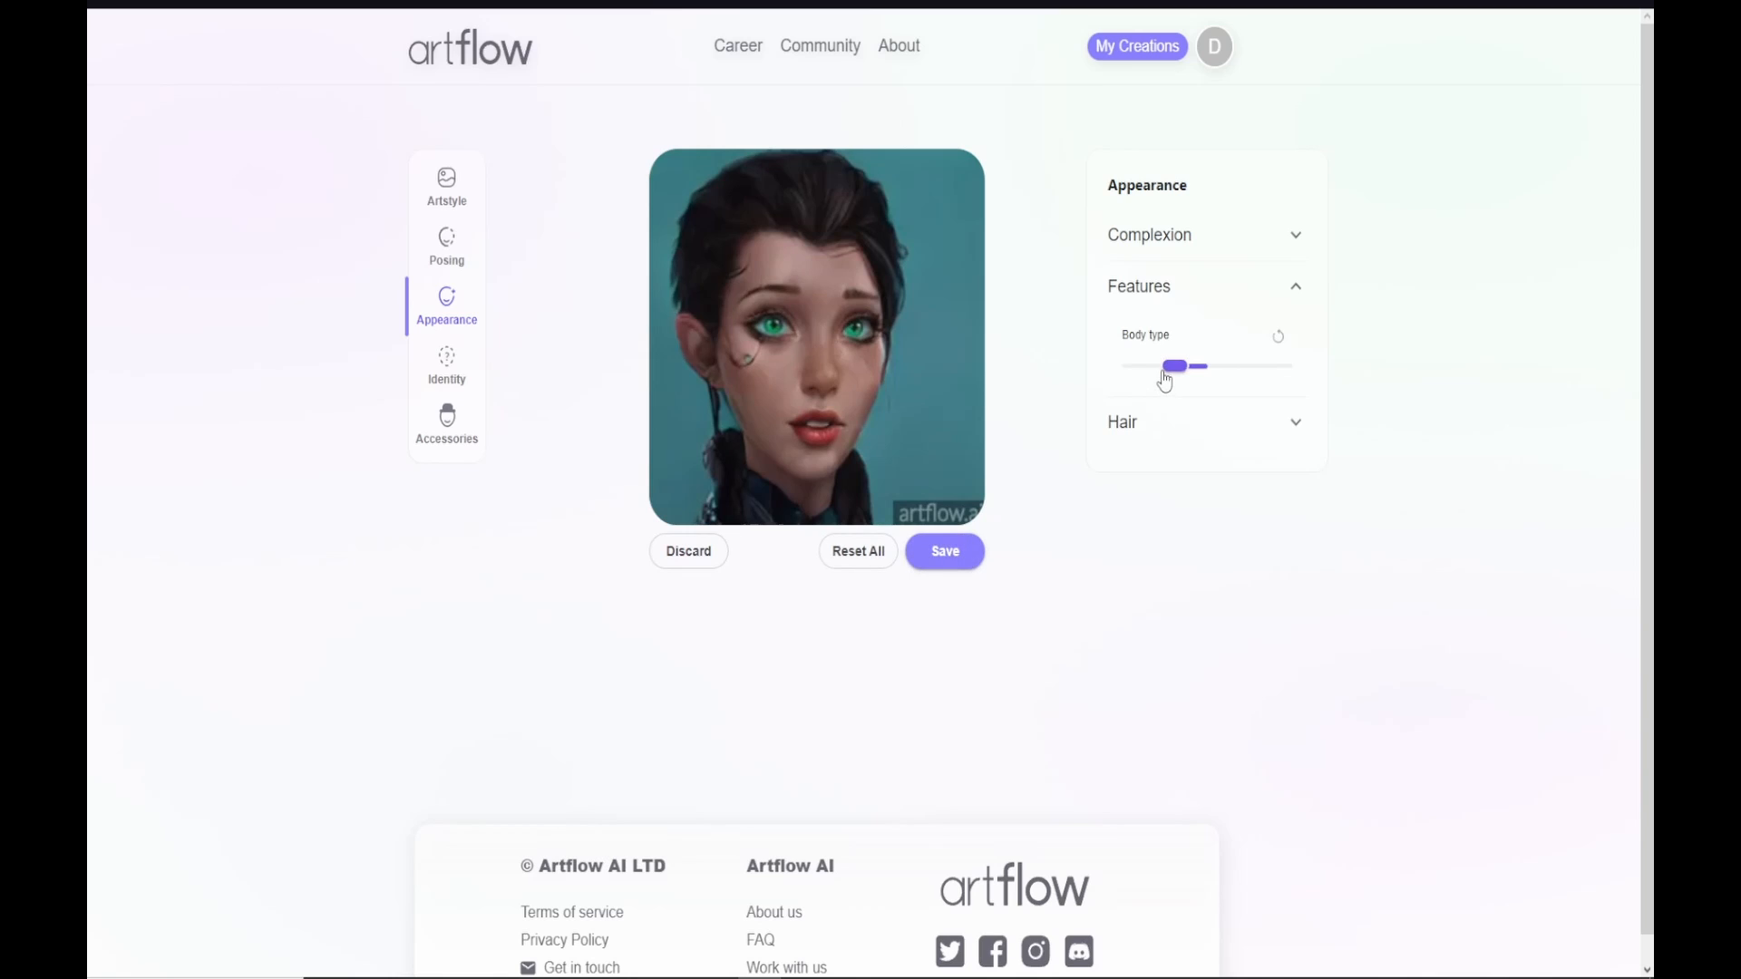
{"action": "left_click_drag", "start_coordinate": [1165, 379], "coordinate": [1142, 373]}
{"action": "left_click", "coordinate": [1249, 377]}
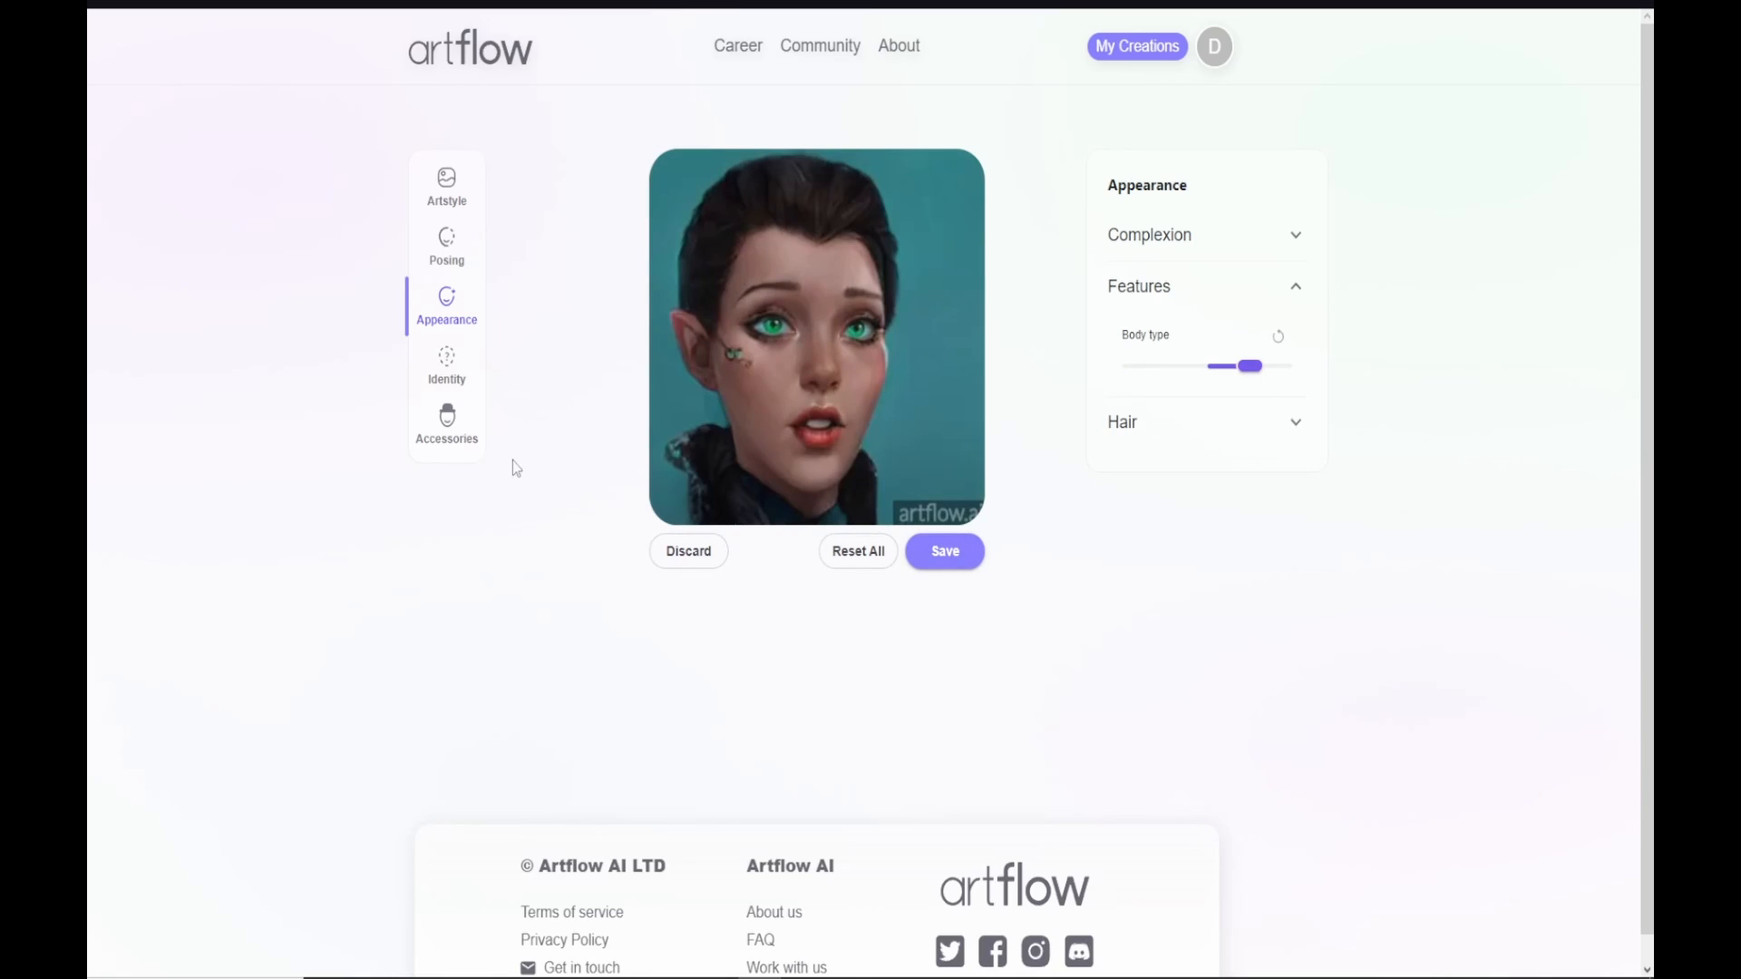
Step: Return to the portrait's identity settings and raise Gender to about 80% of its range
{"action": "left_click", "coordinate": [446, 363]}
{"action": "left_click", "coordinate": [1148, 237]}
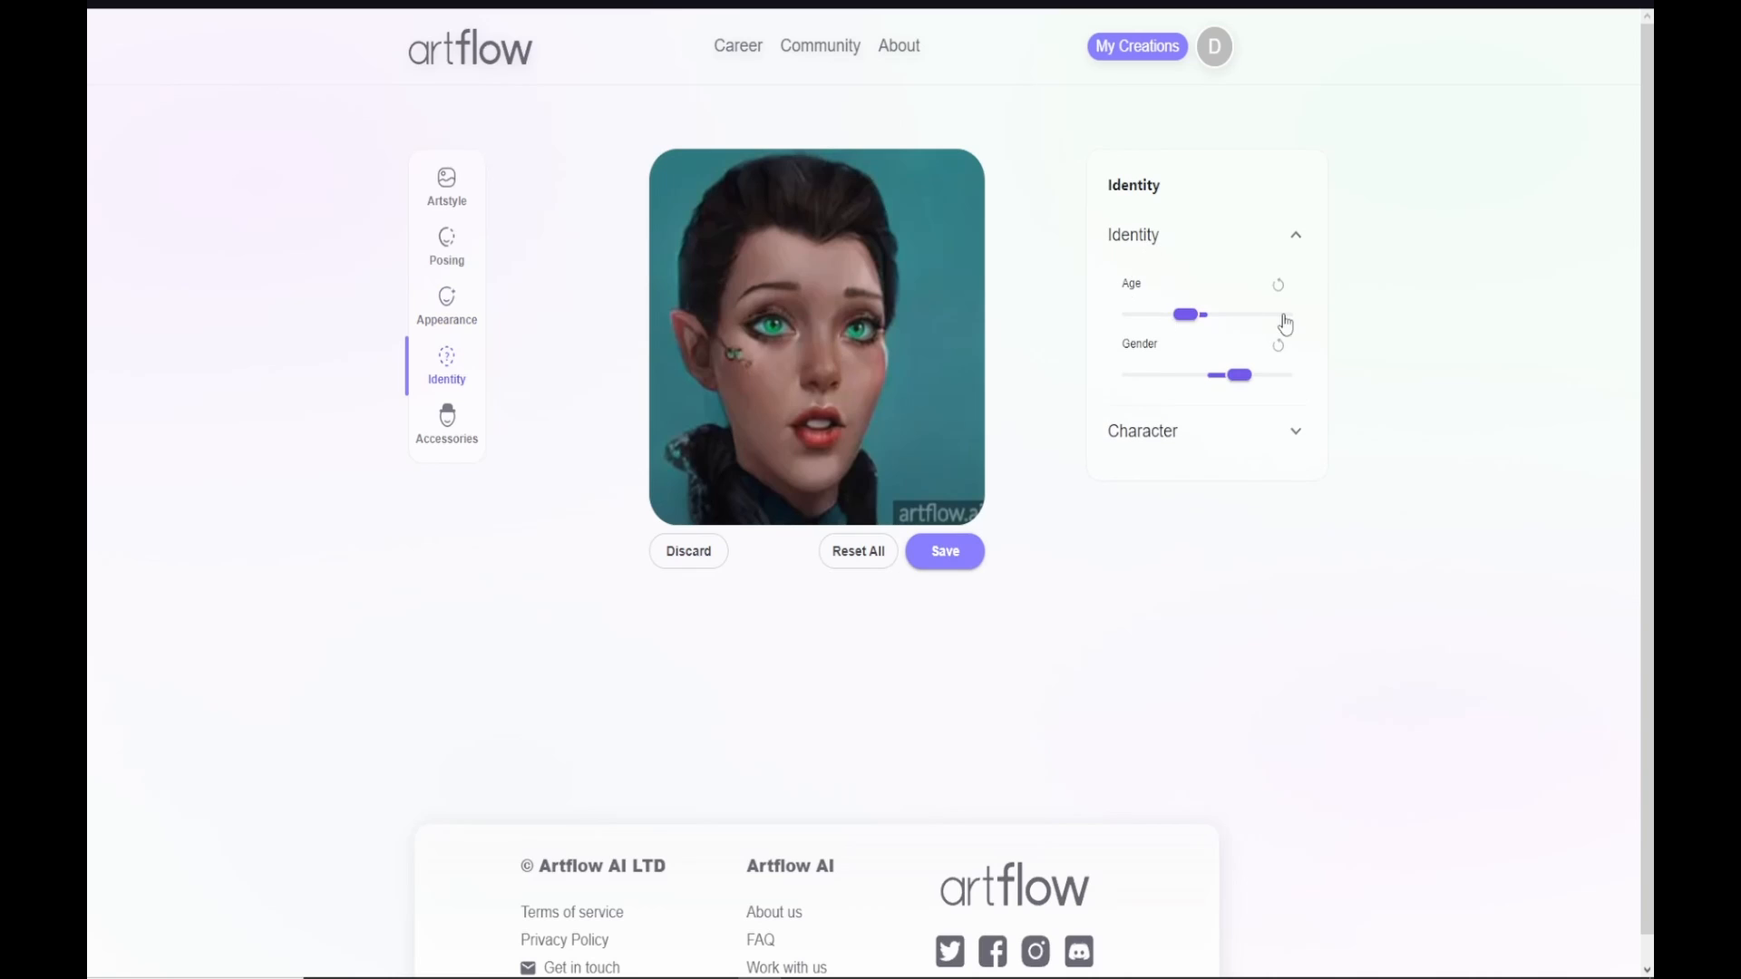
{"action": "left_click", "coordinate": [1274, 381]}
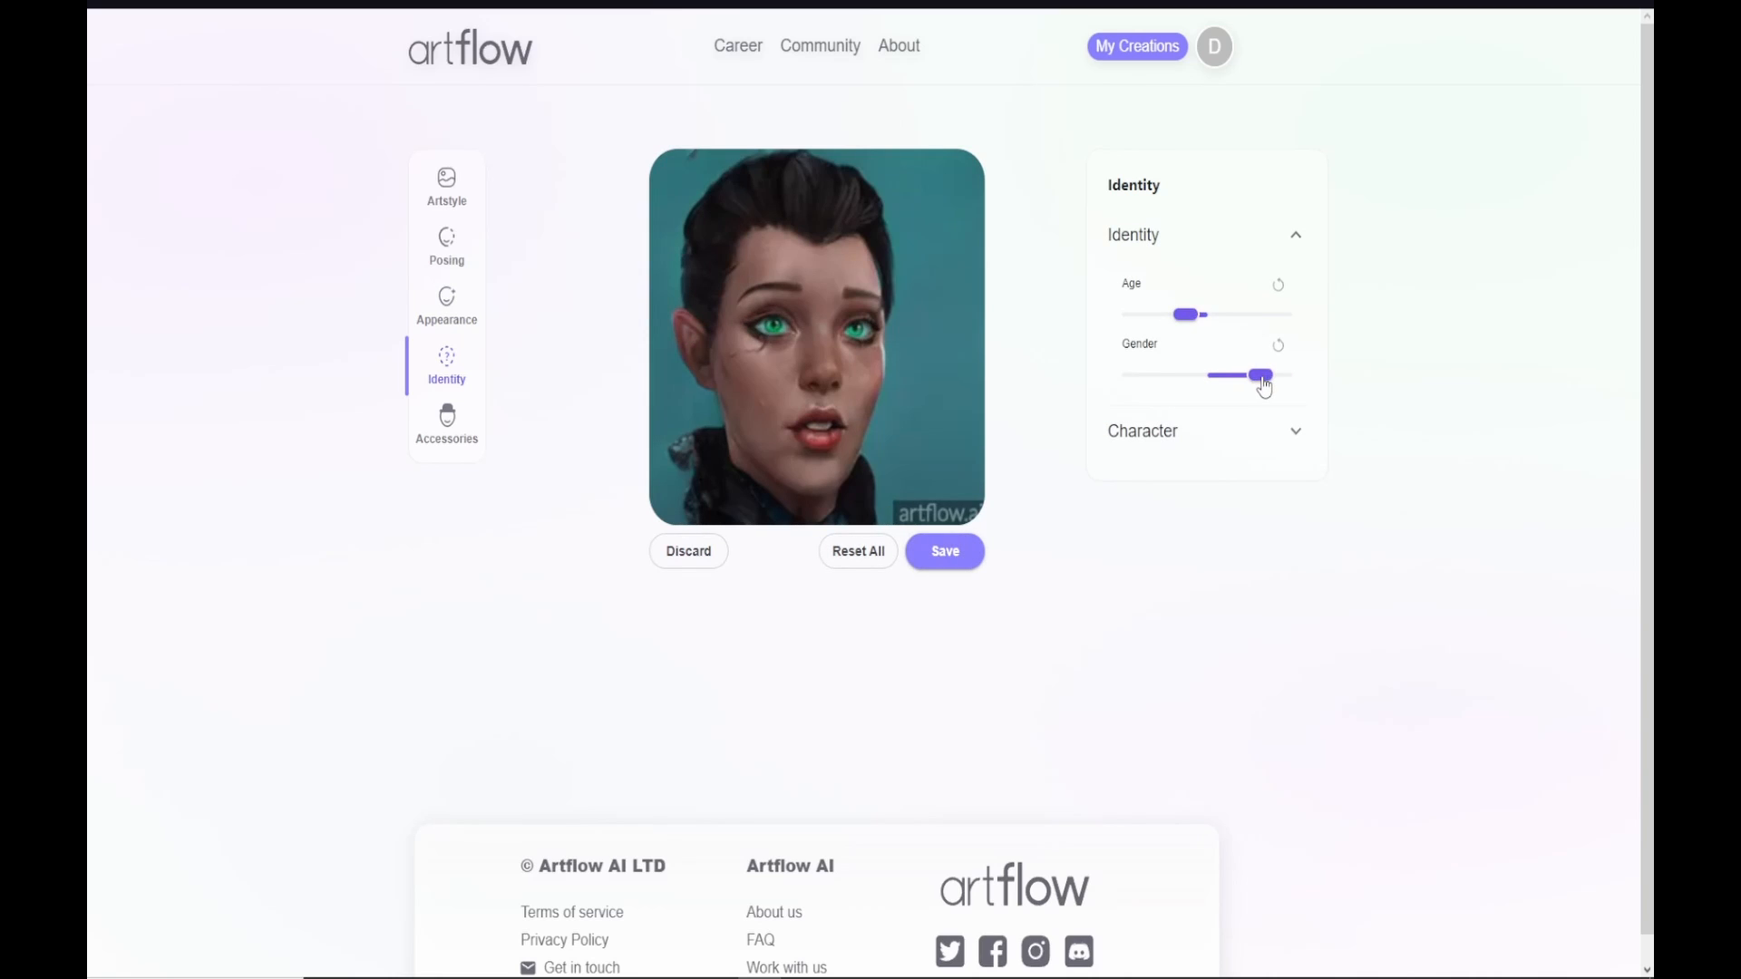
Step: Set the portrait's Gender to about 80% of its range and its Fair complexion to about 12%
{"action": "left_click", "coordinate": [1262, 379]}
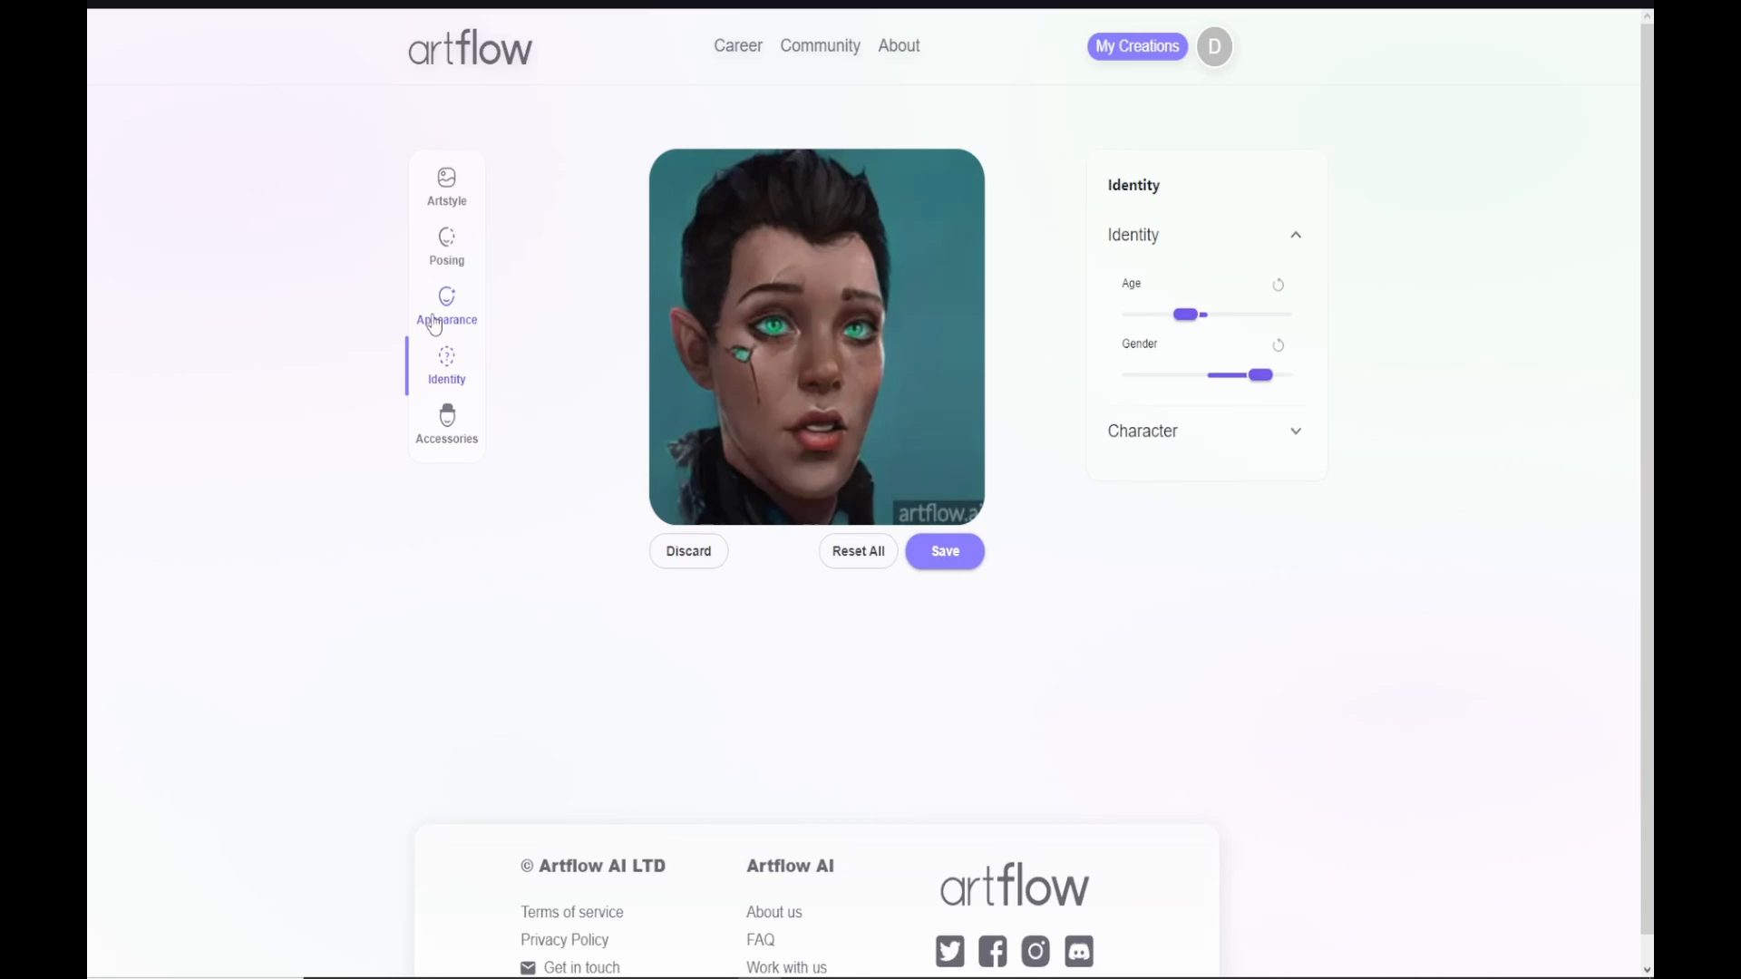
{"action": "left_click", "coordinate": [437, 246]}
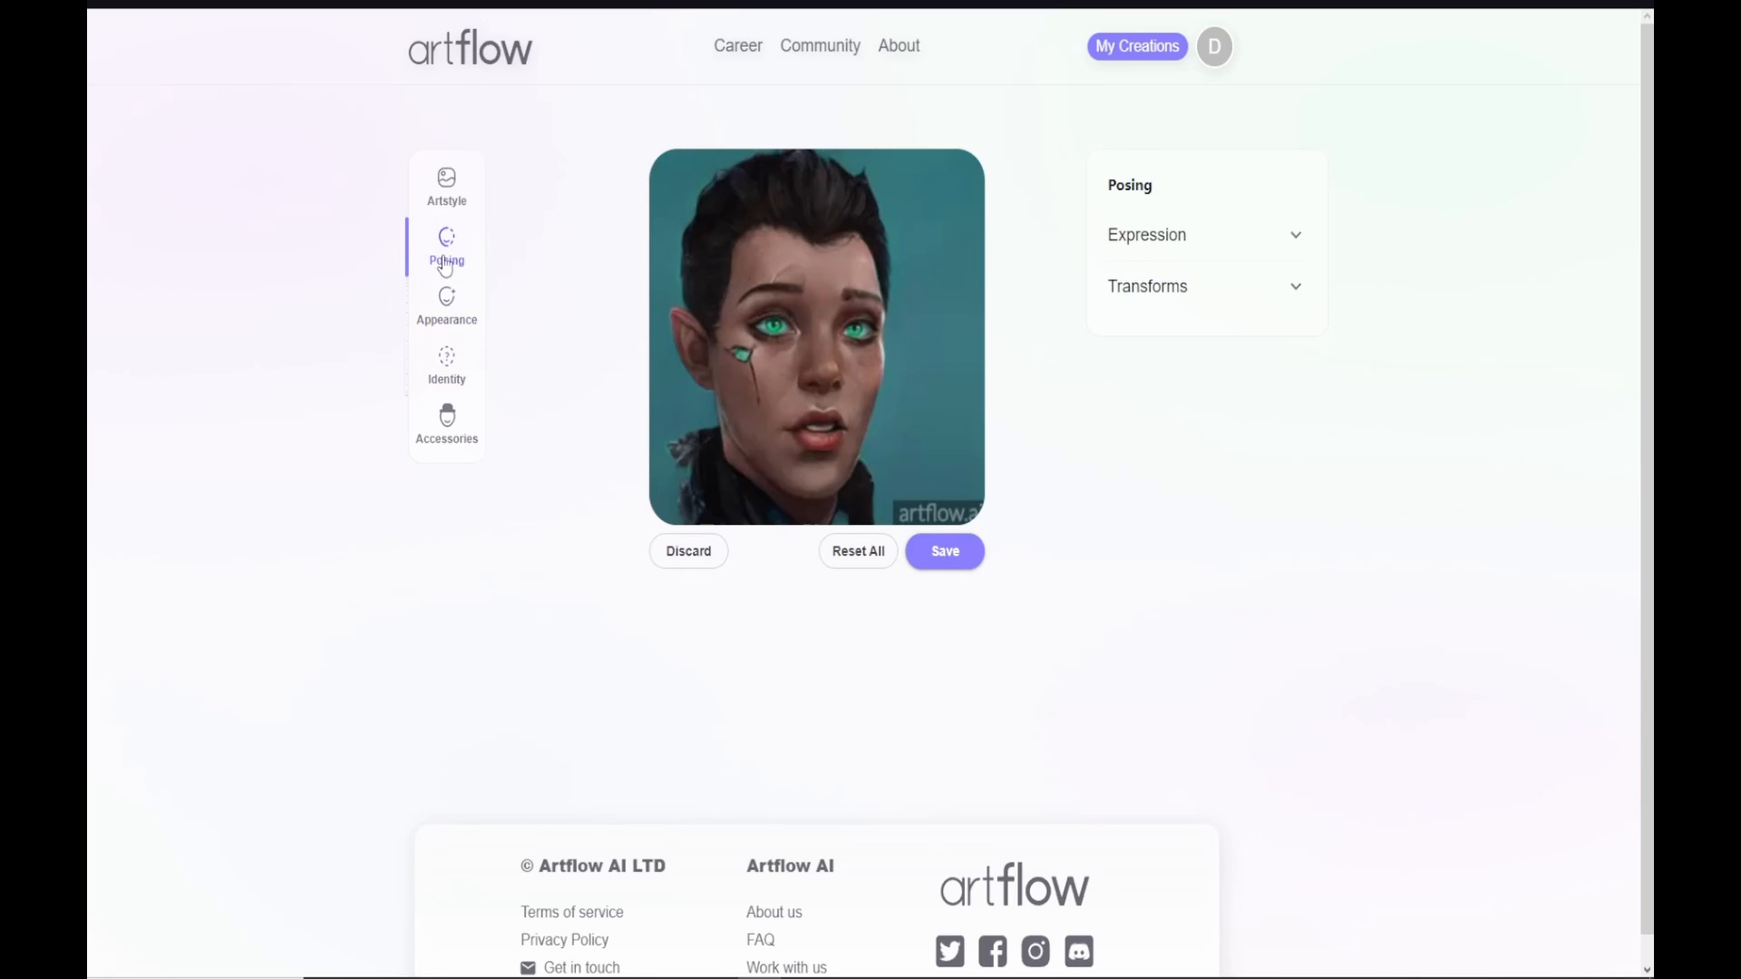
{"action": "left_click", "coordinate": [433, 310]}
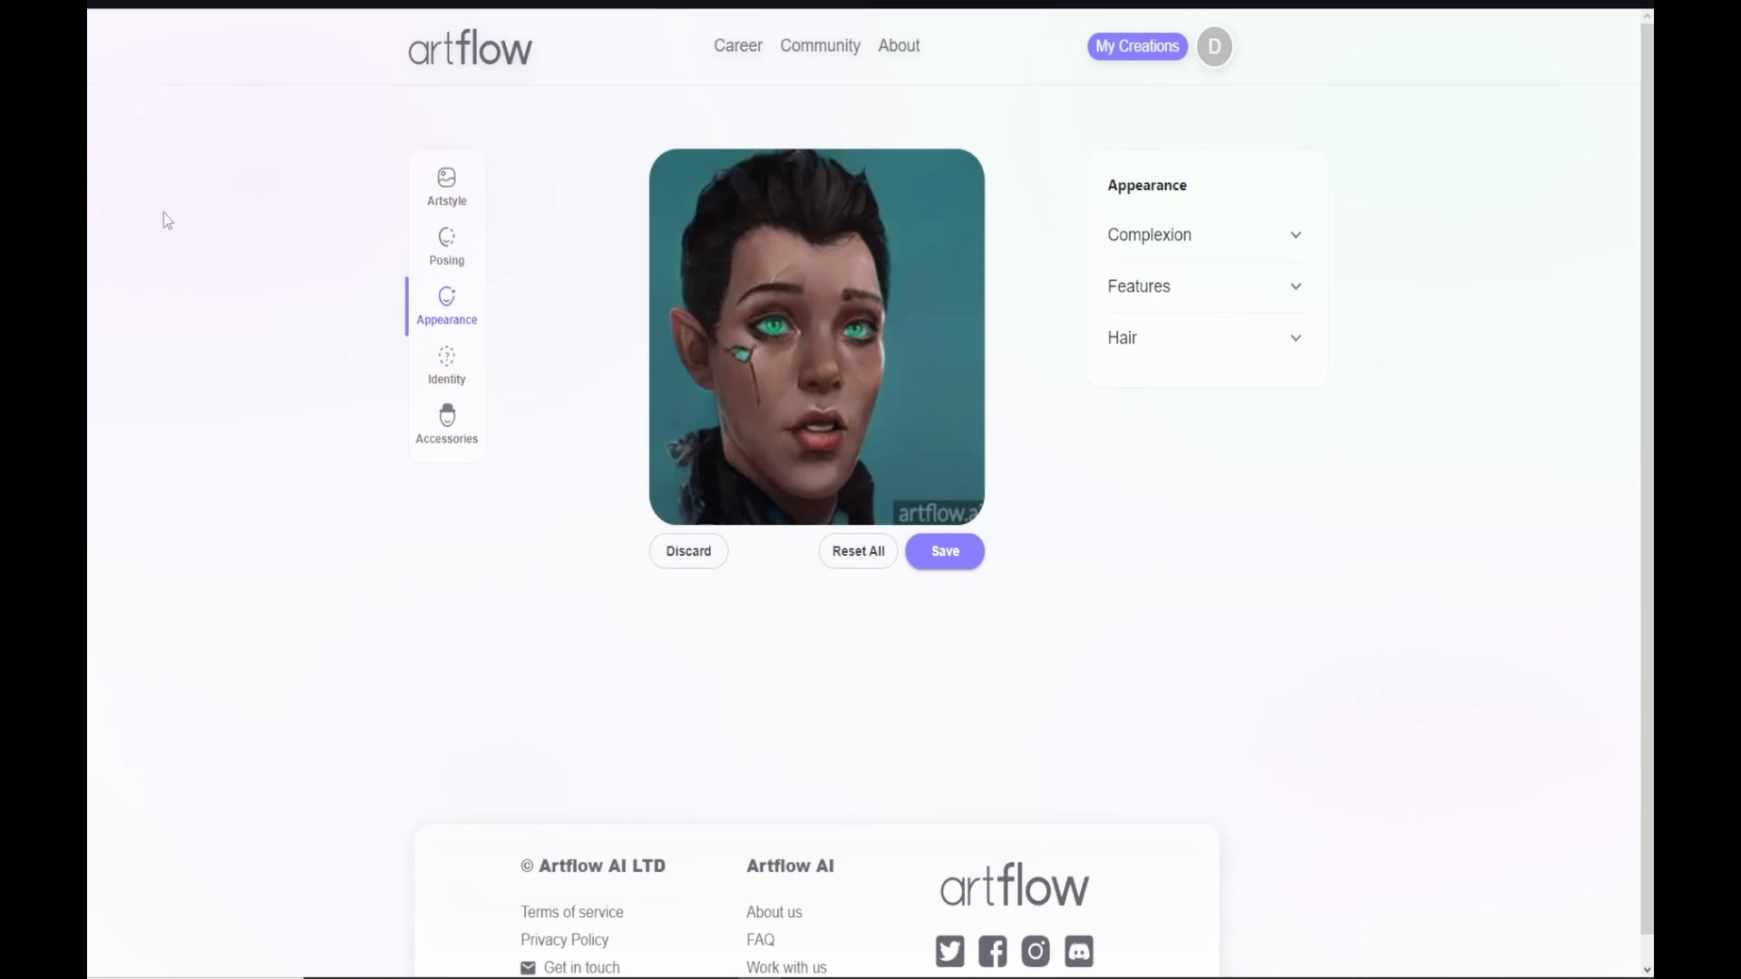
{"action": "left_click", "coordinate": [1145, 240]}
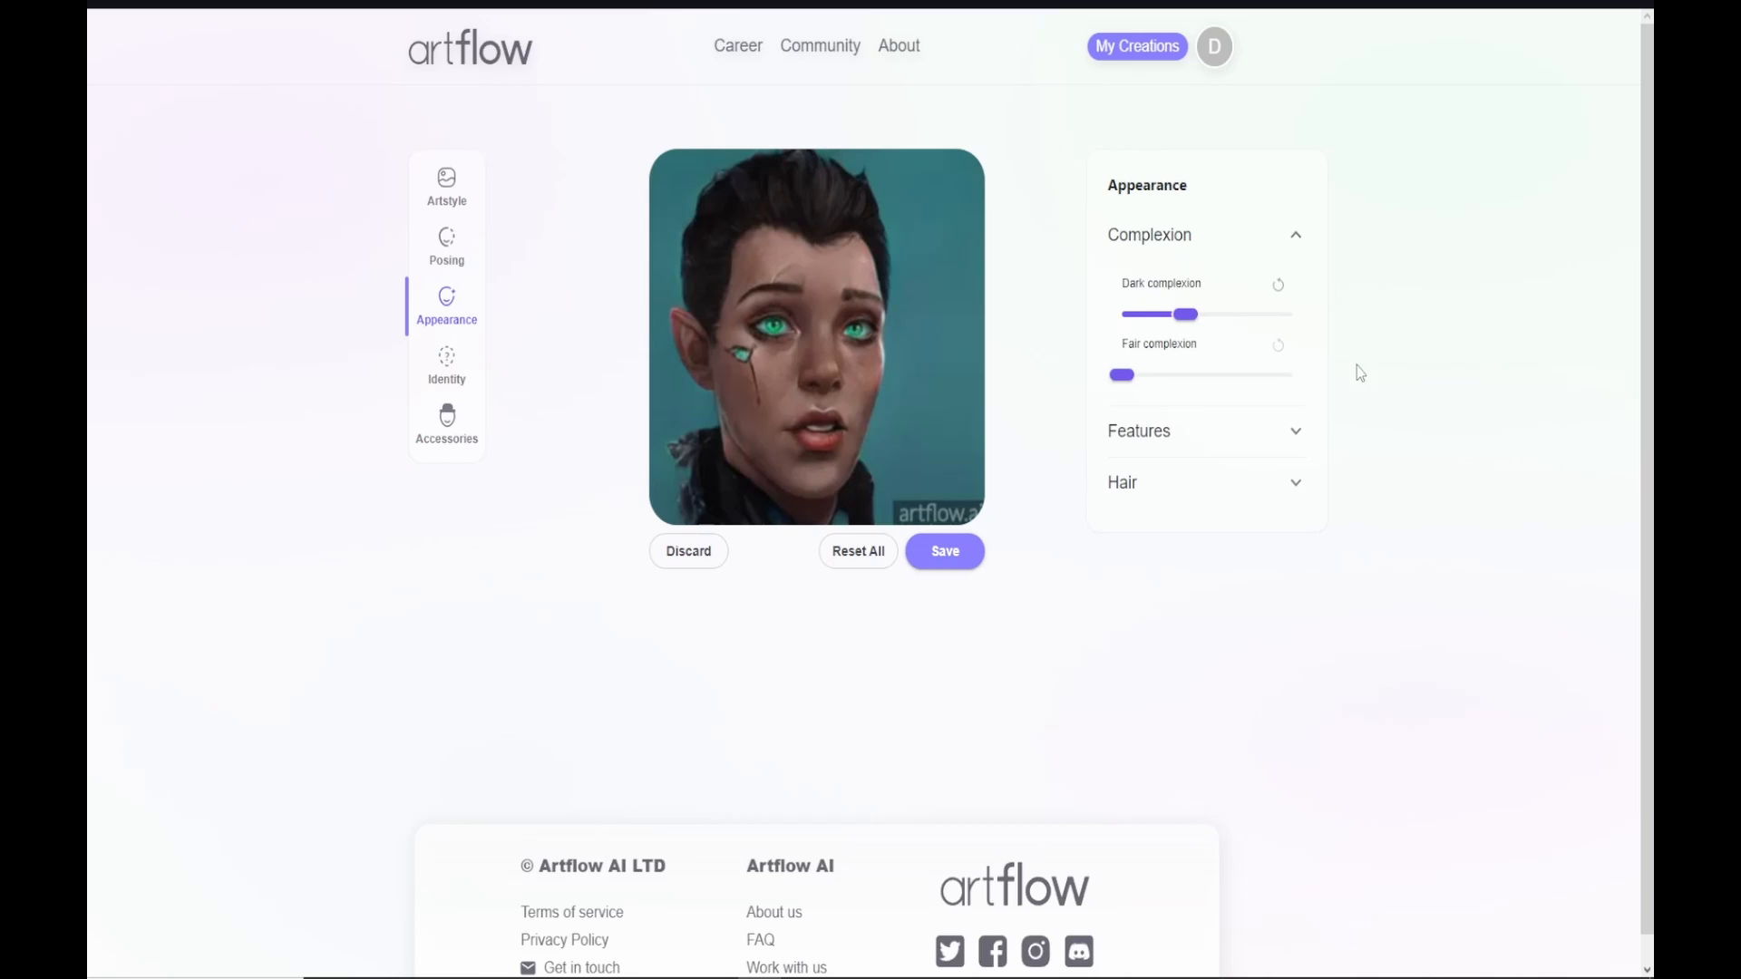
{"action": "left_click", "coordinate": [1146, 377]}
{"action": "mouse_move", "coordinate": [1143, 378]}
{"action": "left_mouse_down"}
{"action": "mouse_move", "coordinate": [1113, 383]}
{"action": "mouse_move", "coordinate": [1143, 379]}
{"action": "left_mouse_up"}
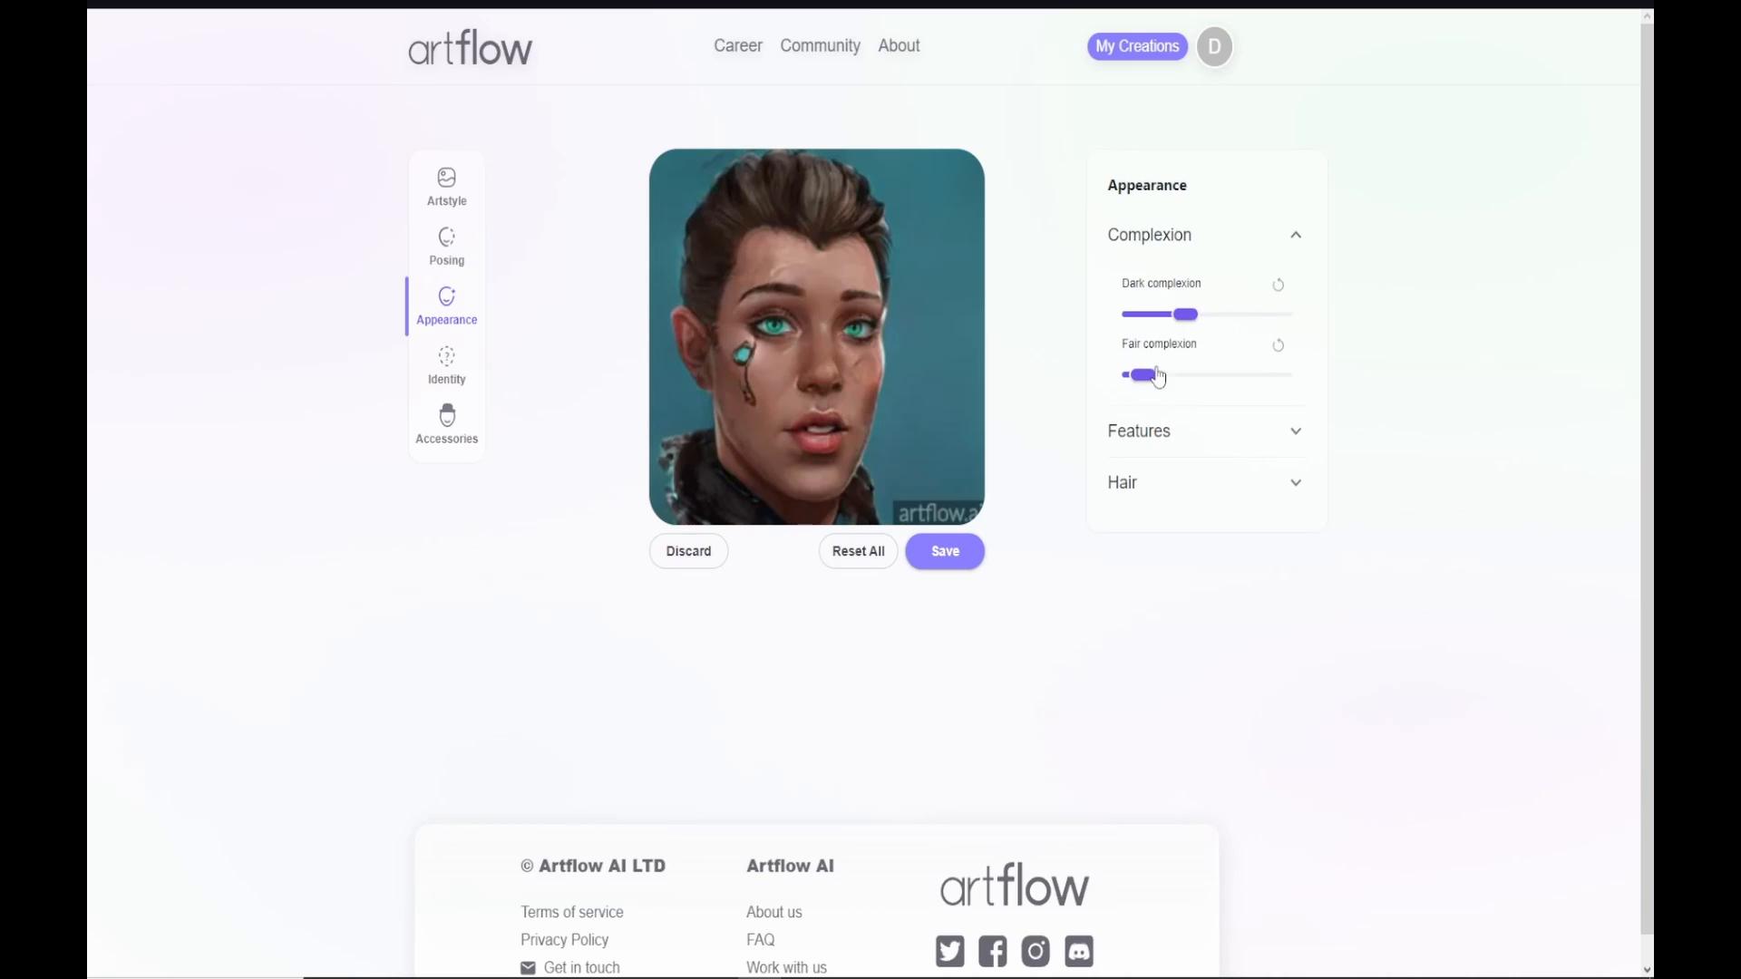
Step: Try higher and lower Body type values in the portrait's features and return Body type to about three quarters of its range
{"action": "left_click", "coordinate": [1139, 434]}
{"action": "left_click_drag", "start_coordinate": [1265, 370], "coordinate": [1272, 367]}
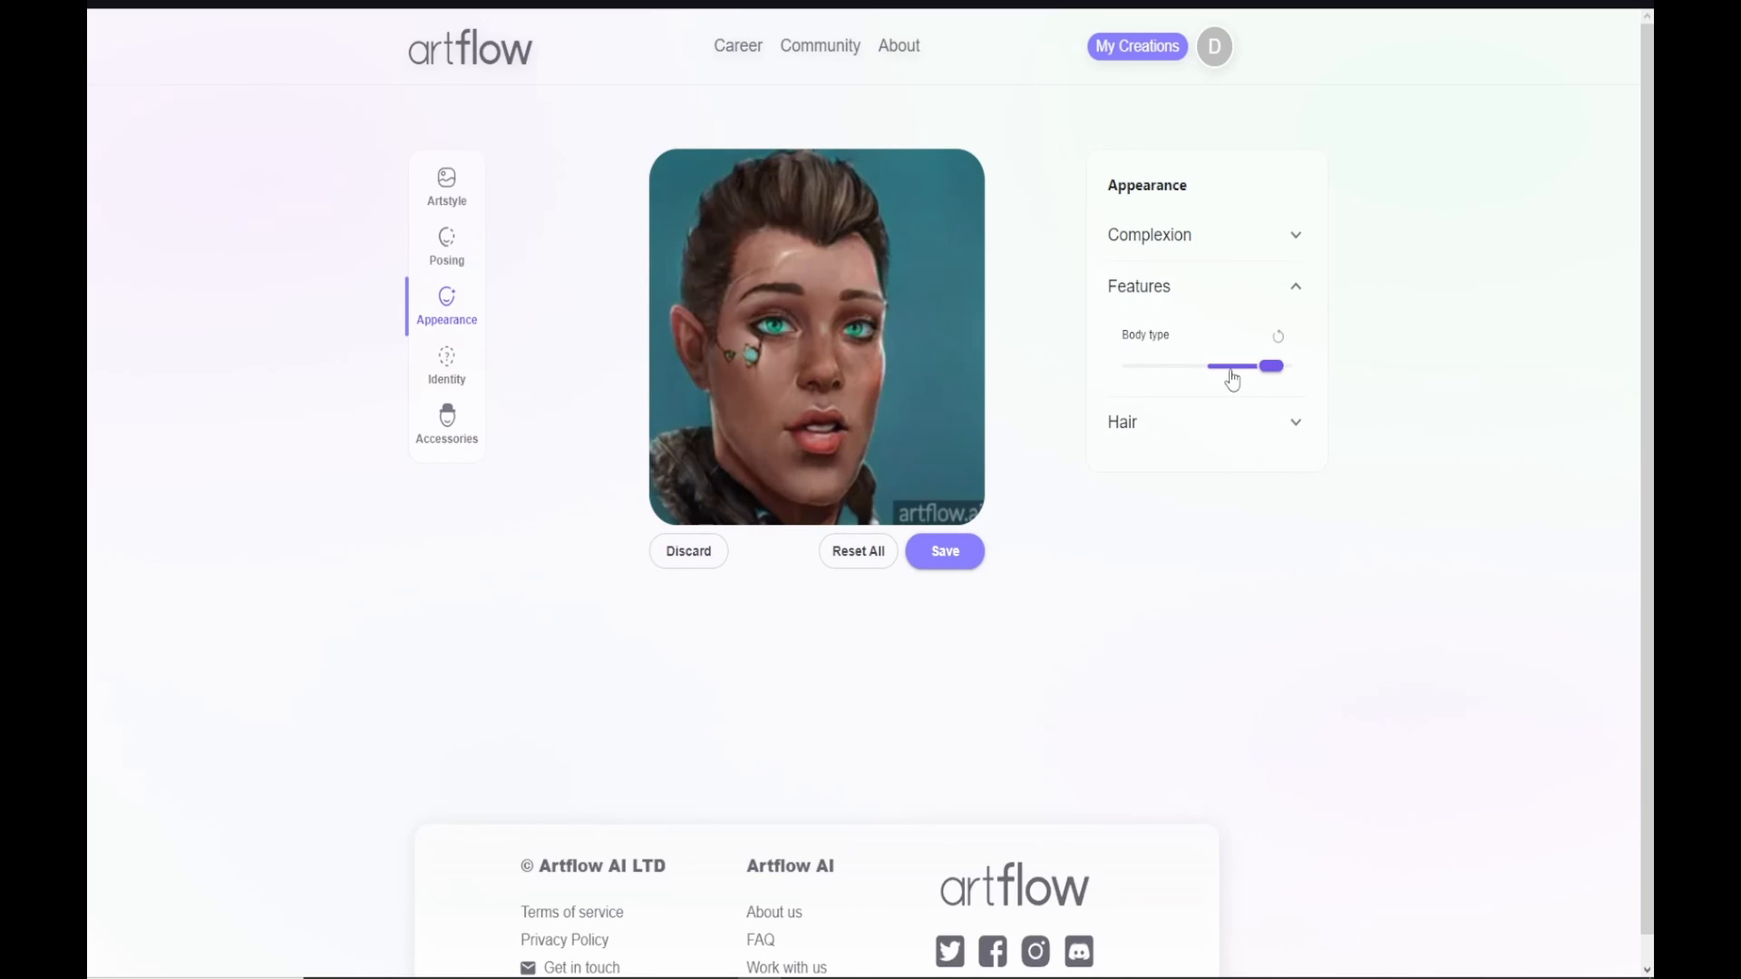
{"action": "left_click", "coordinate": [1231, 379]}
{"action": "left_click", "coordinate": [1251, 368]}
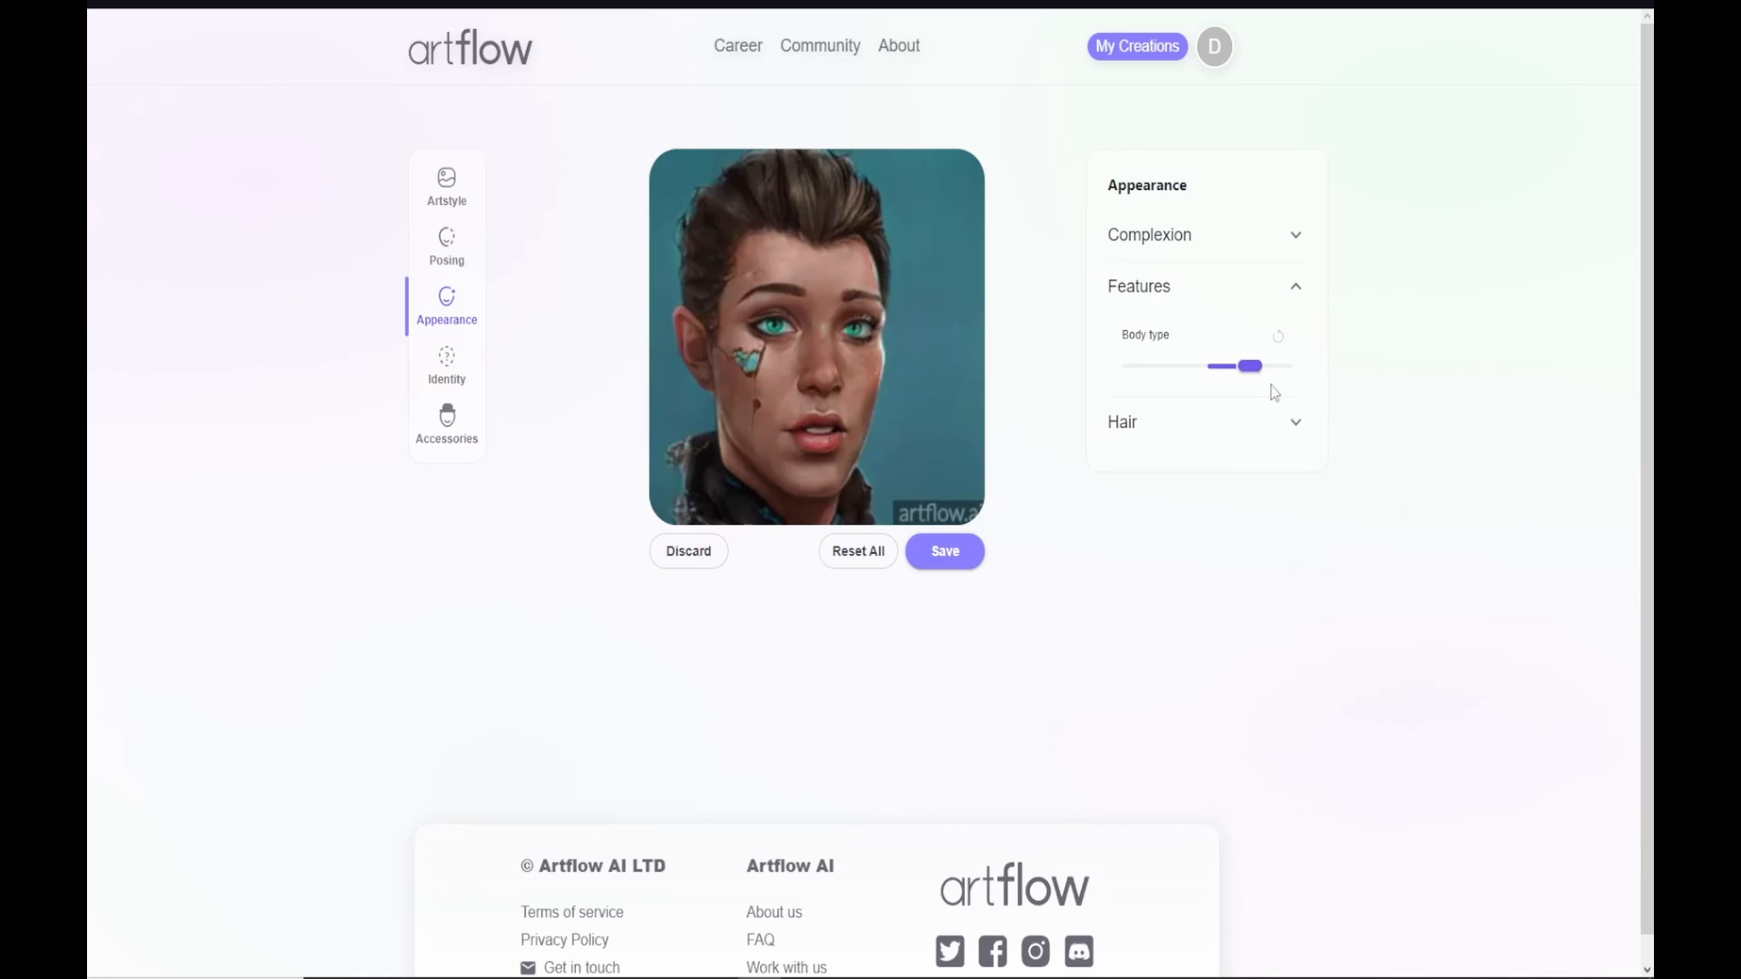
Step: Try longer hair on the portrait and set Short long to just over 60% of its range
{"action": "left_click", "coordinate": [1158, 440]}
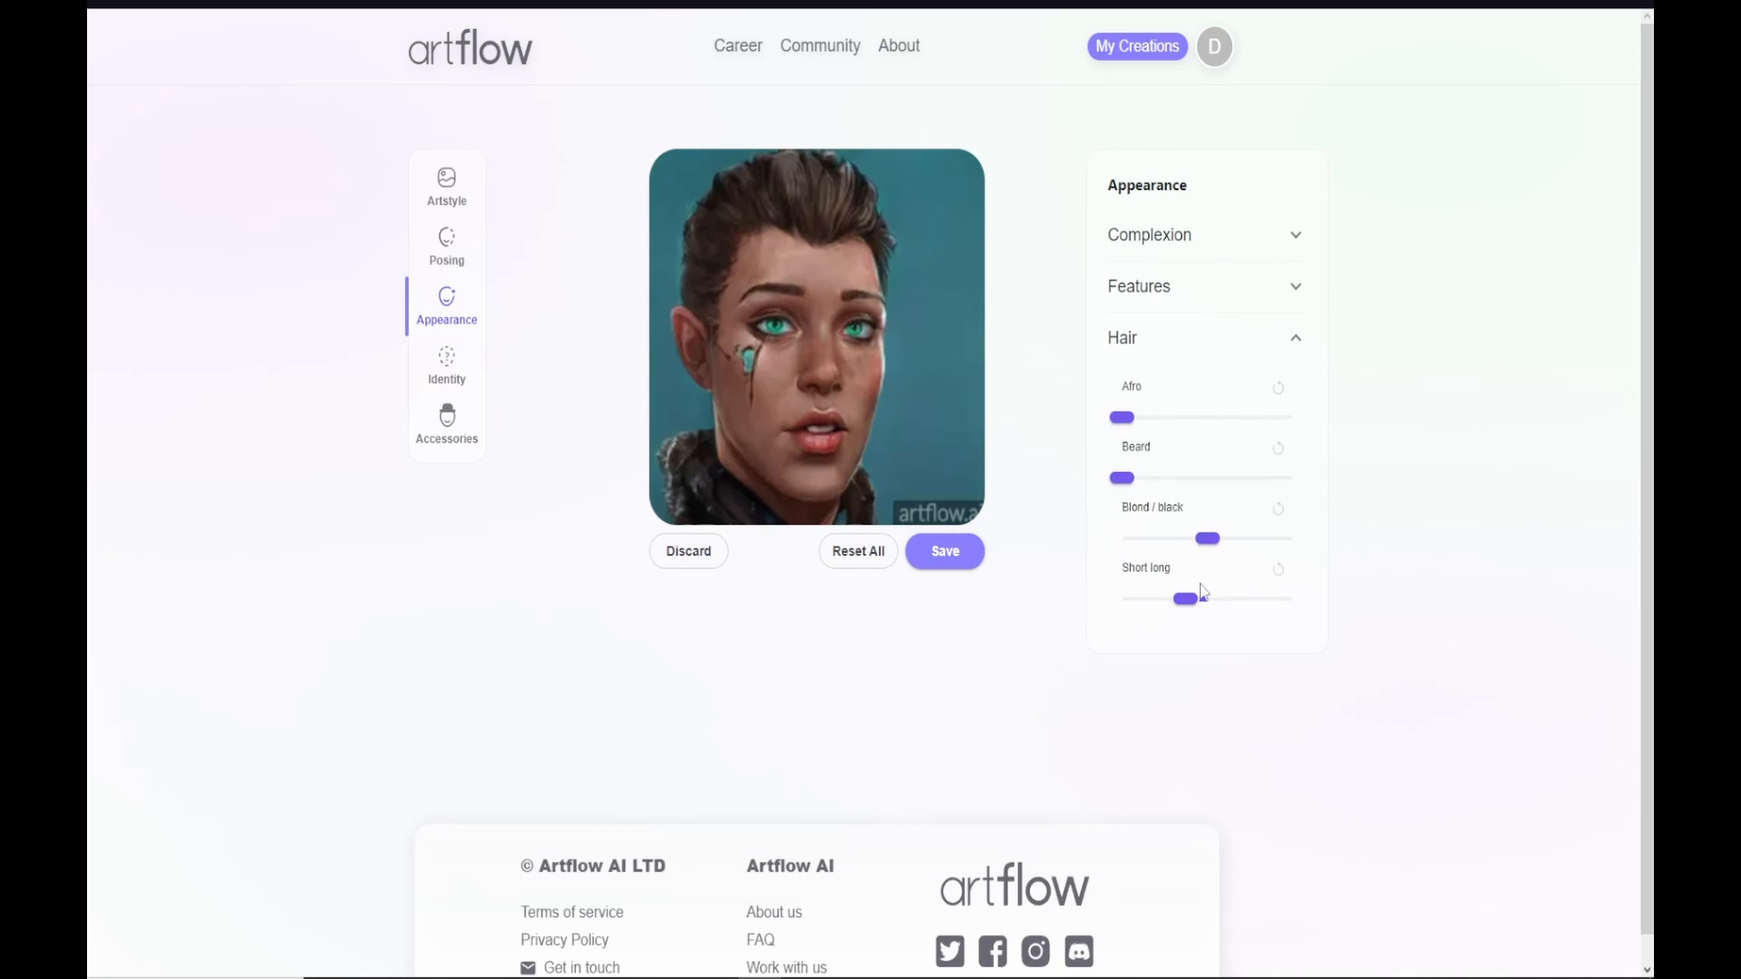
{"action": "left_click", "coordinate": [1226, 613]}
{"action": "left_click", "coordinate": [1260, 610]}
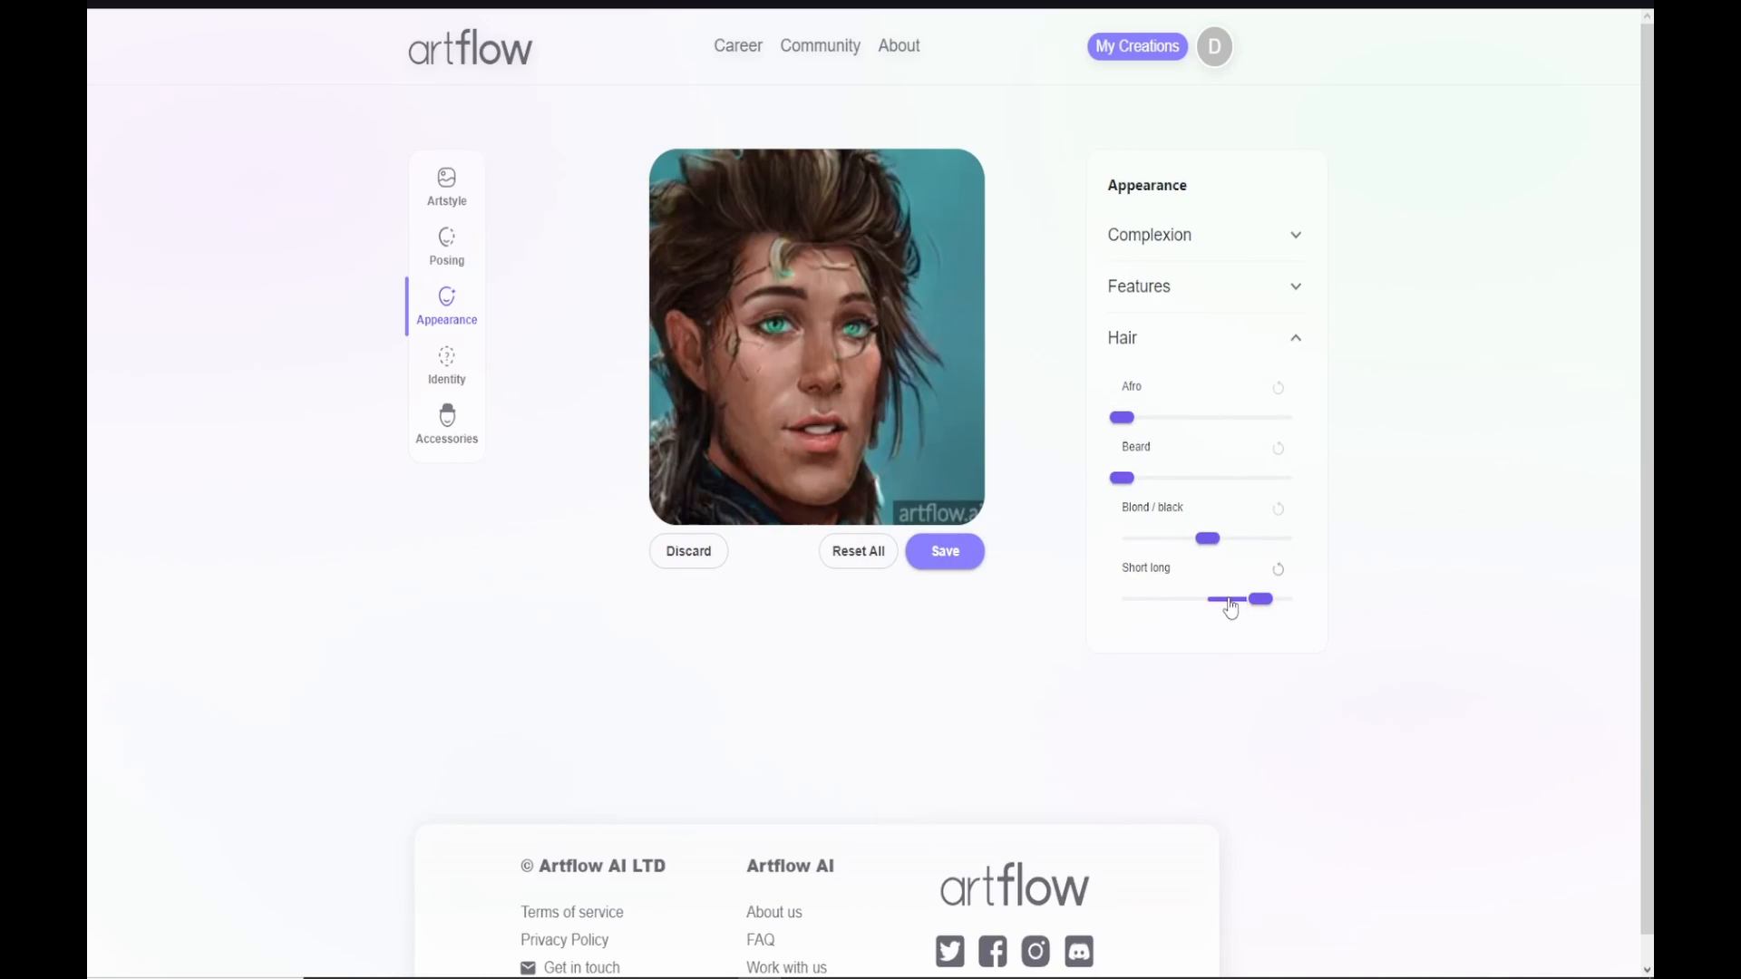
{"action": "left_click", "coordinate": [1226, 601]}
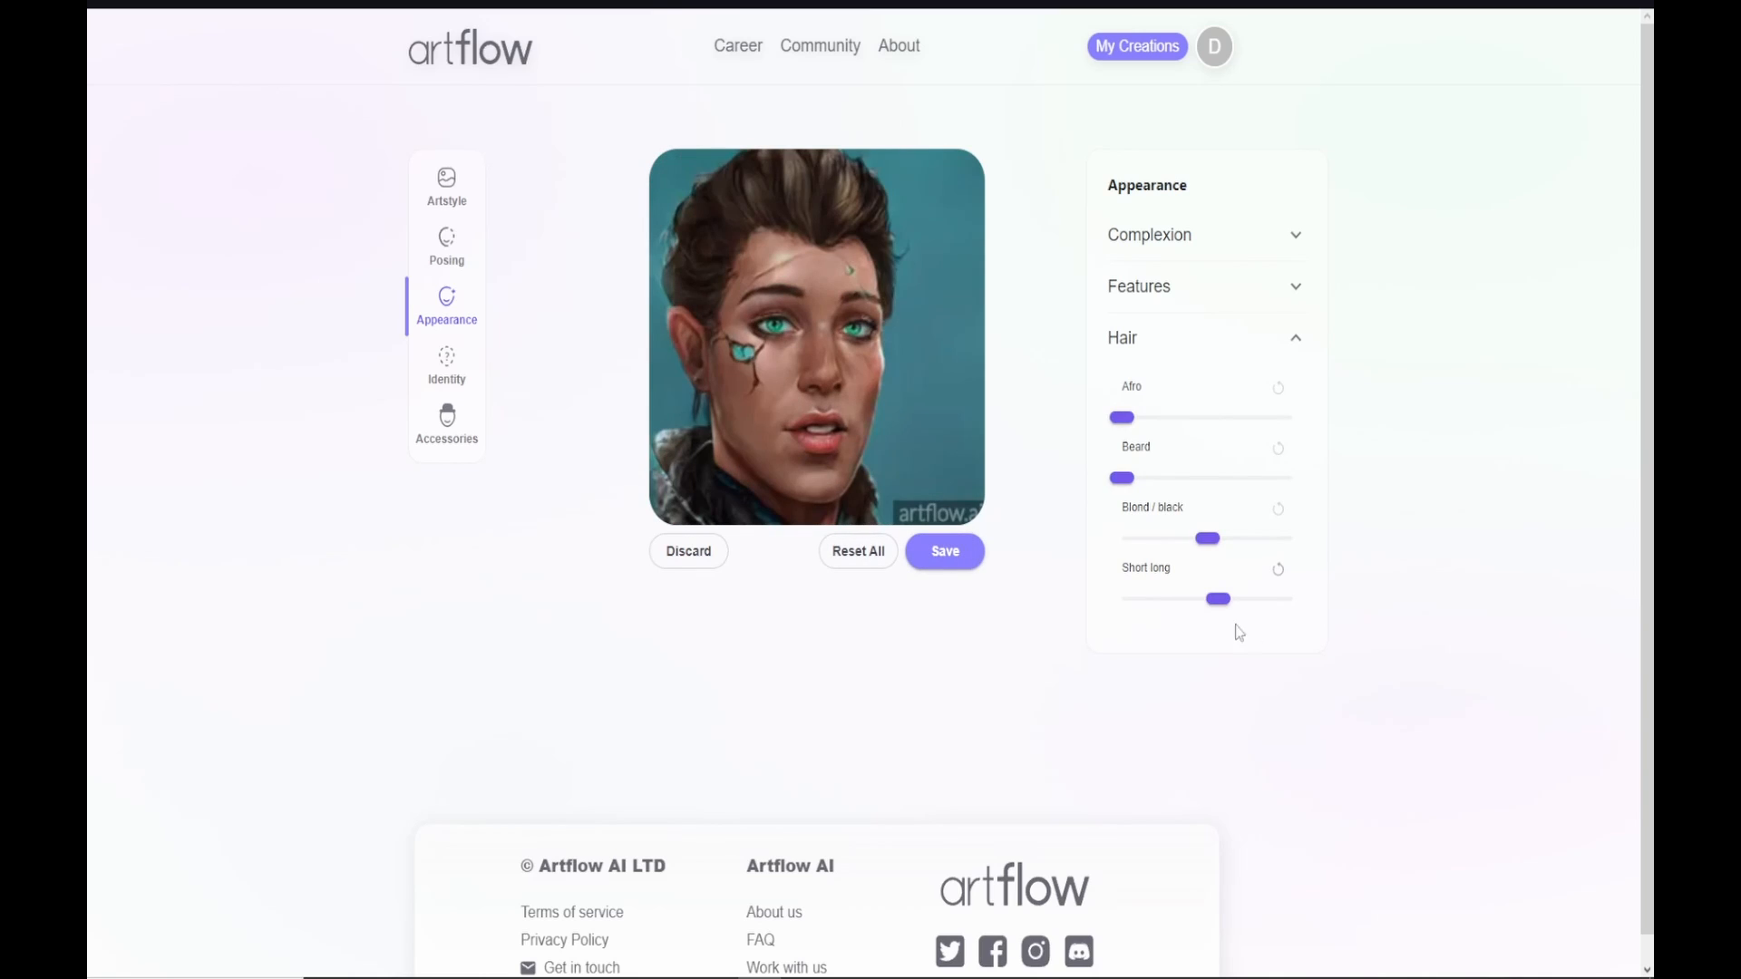
{"action": "left_click", "coordinate": [1232, 604]}
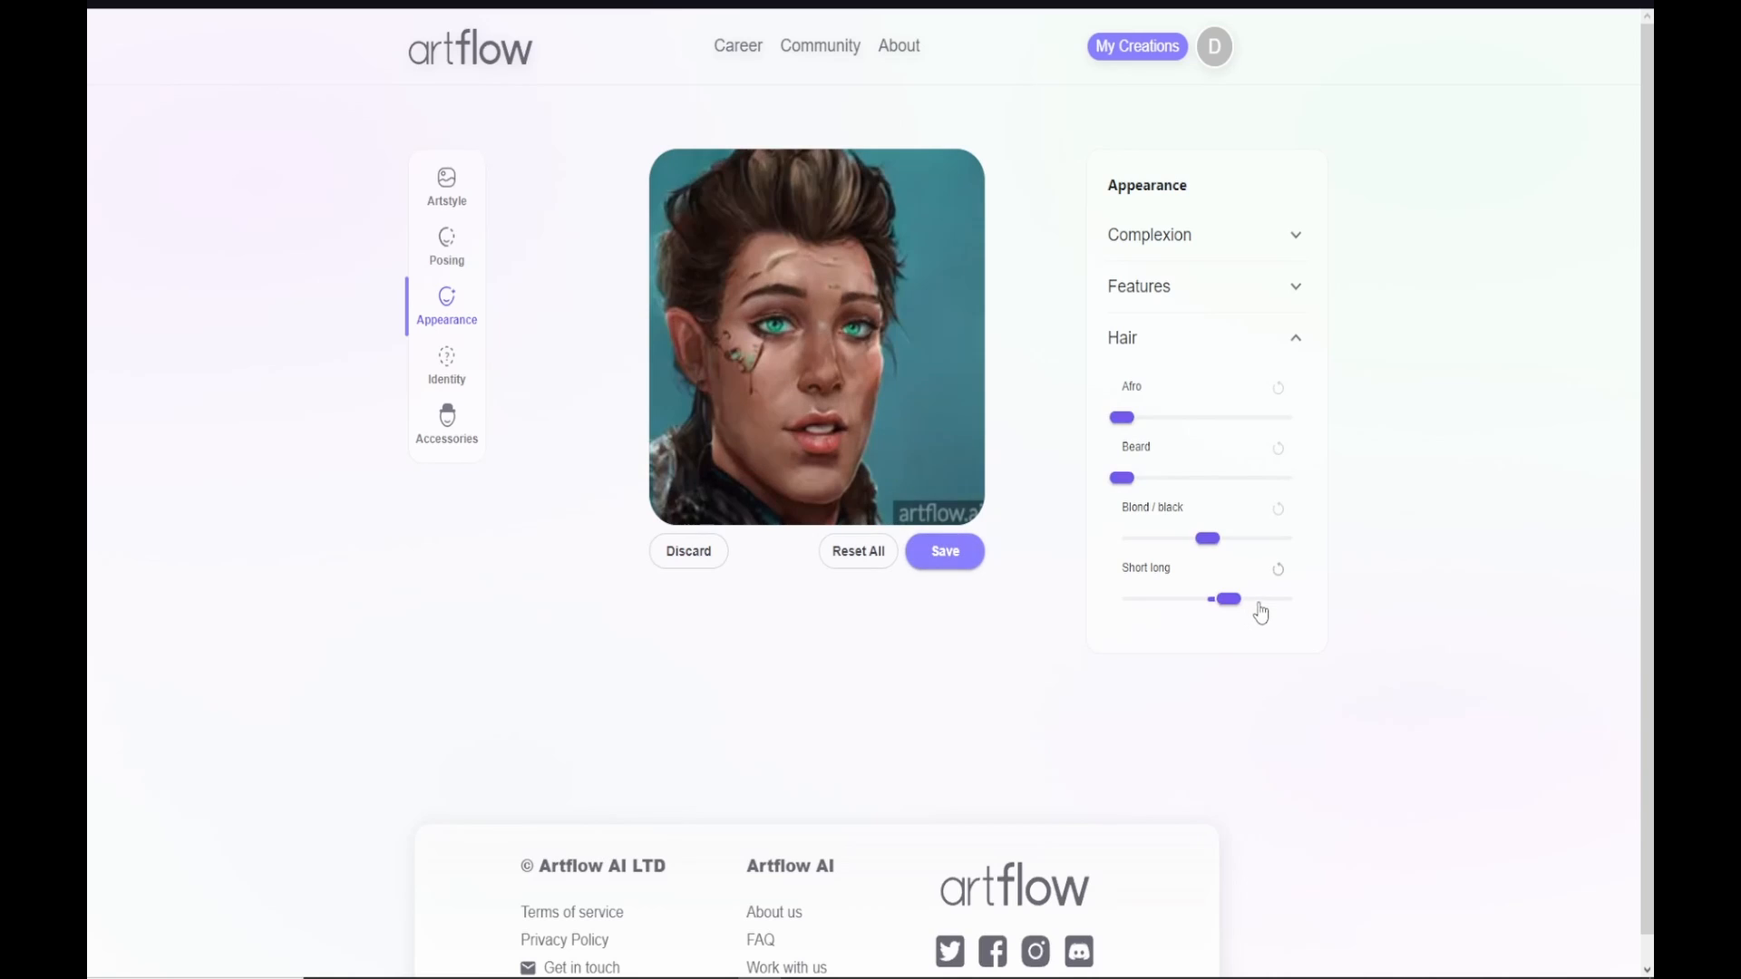
Step: Try several Blond / black hair shades toward both extremes and return the setting to its midpoint
{"action": "left_click", "coordinate": [1147, 540]}
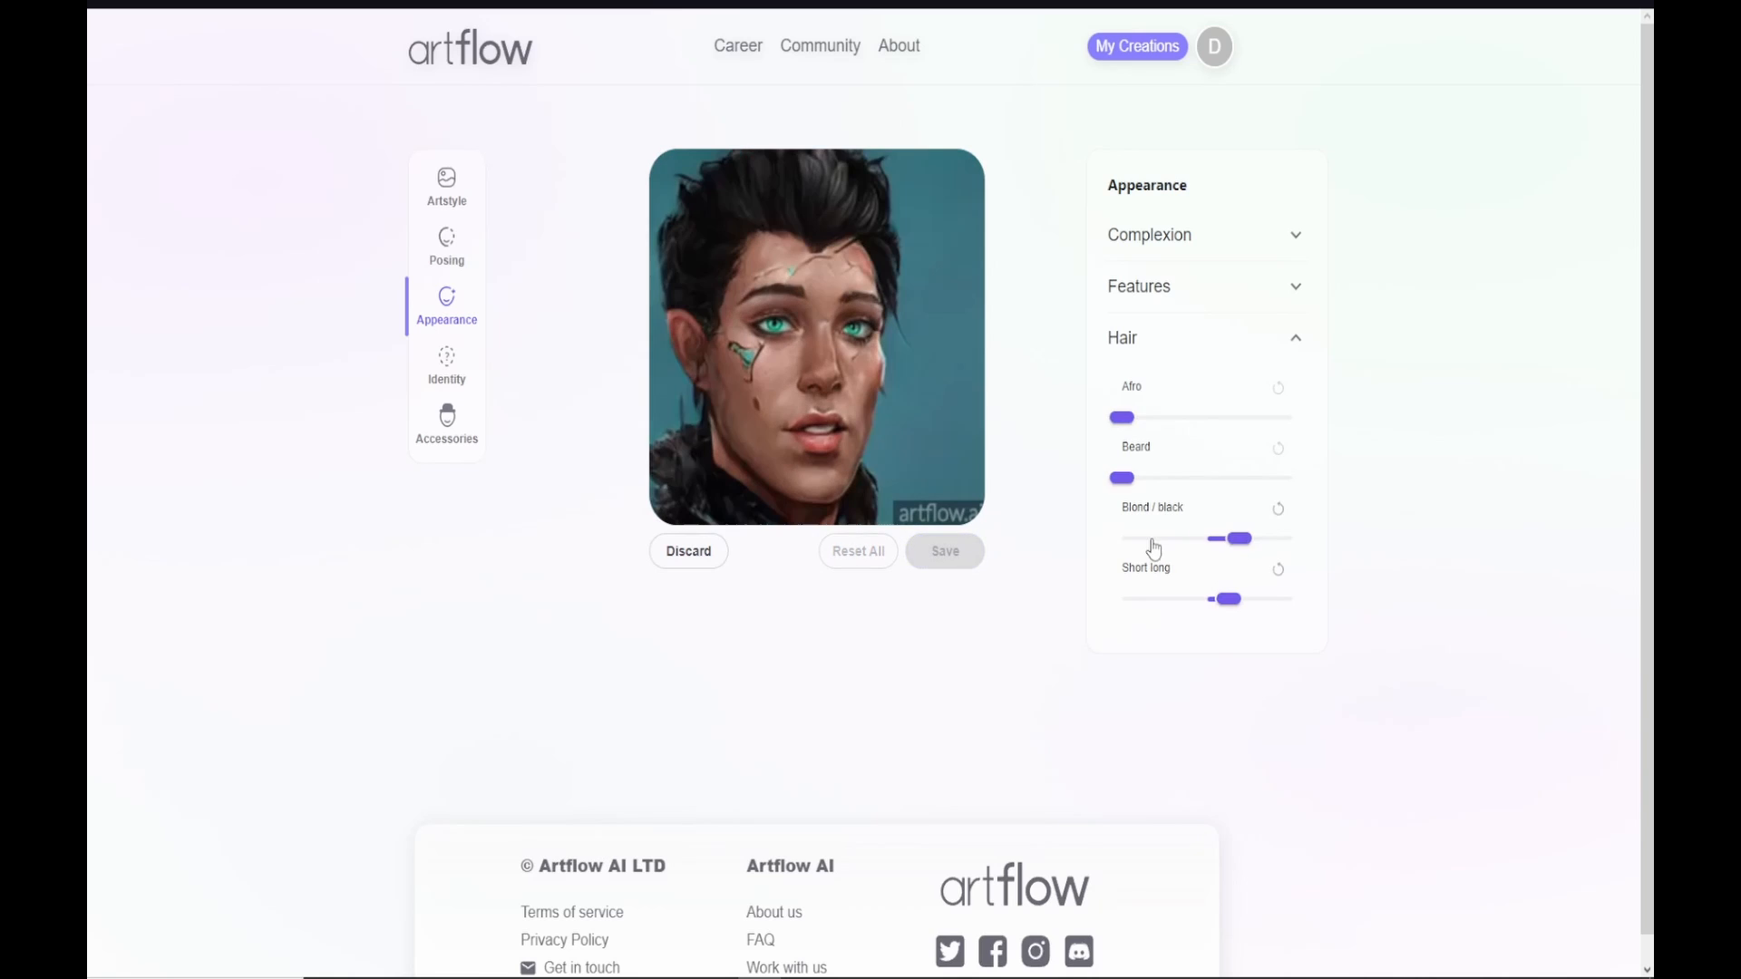
{"action": "left_click", "coordinate": [1154, 544]}
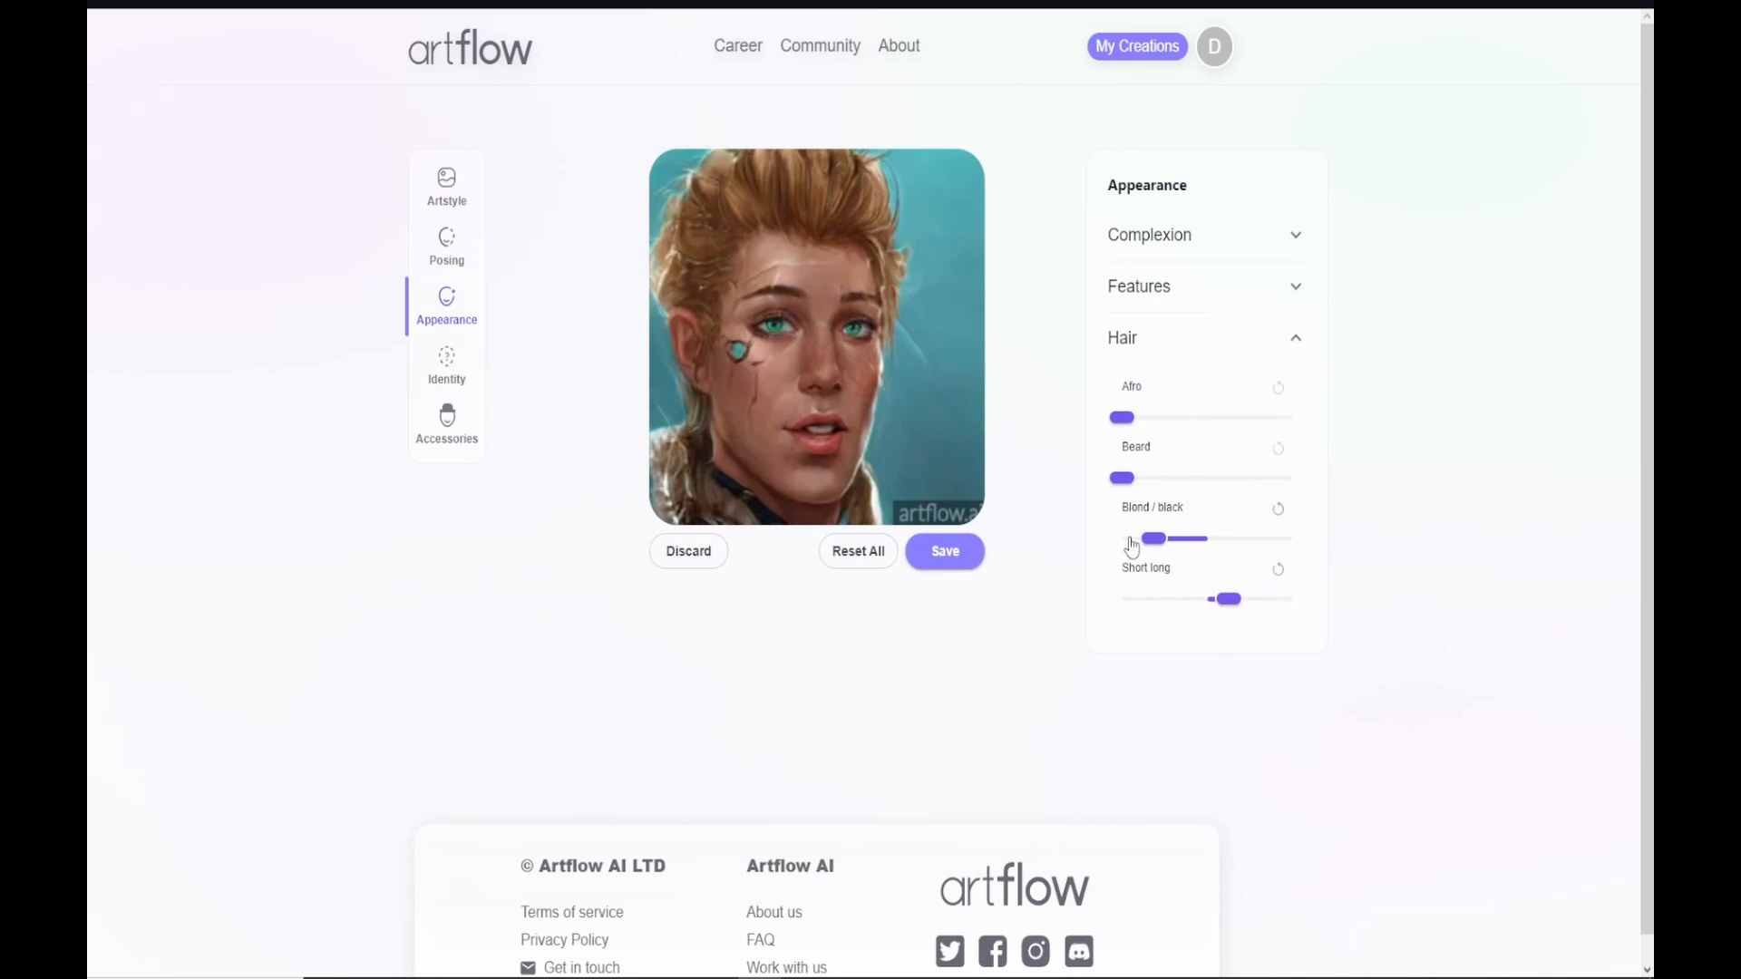
{"action": "left_click", "coordinate": [1129, 545]}
{"action": "left_click", "coordinate": [1271, 543]}
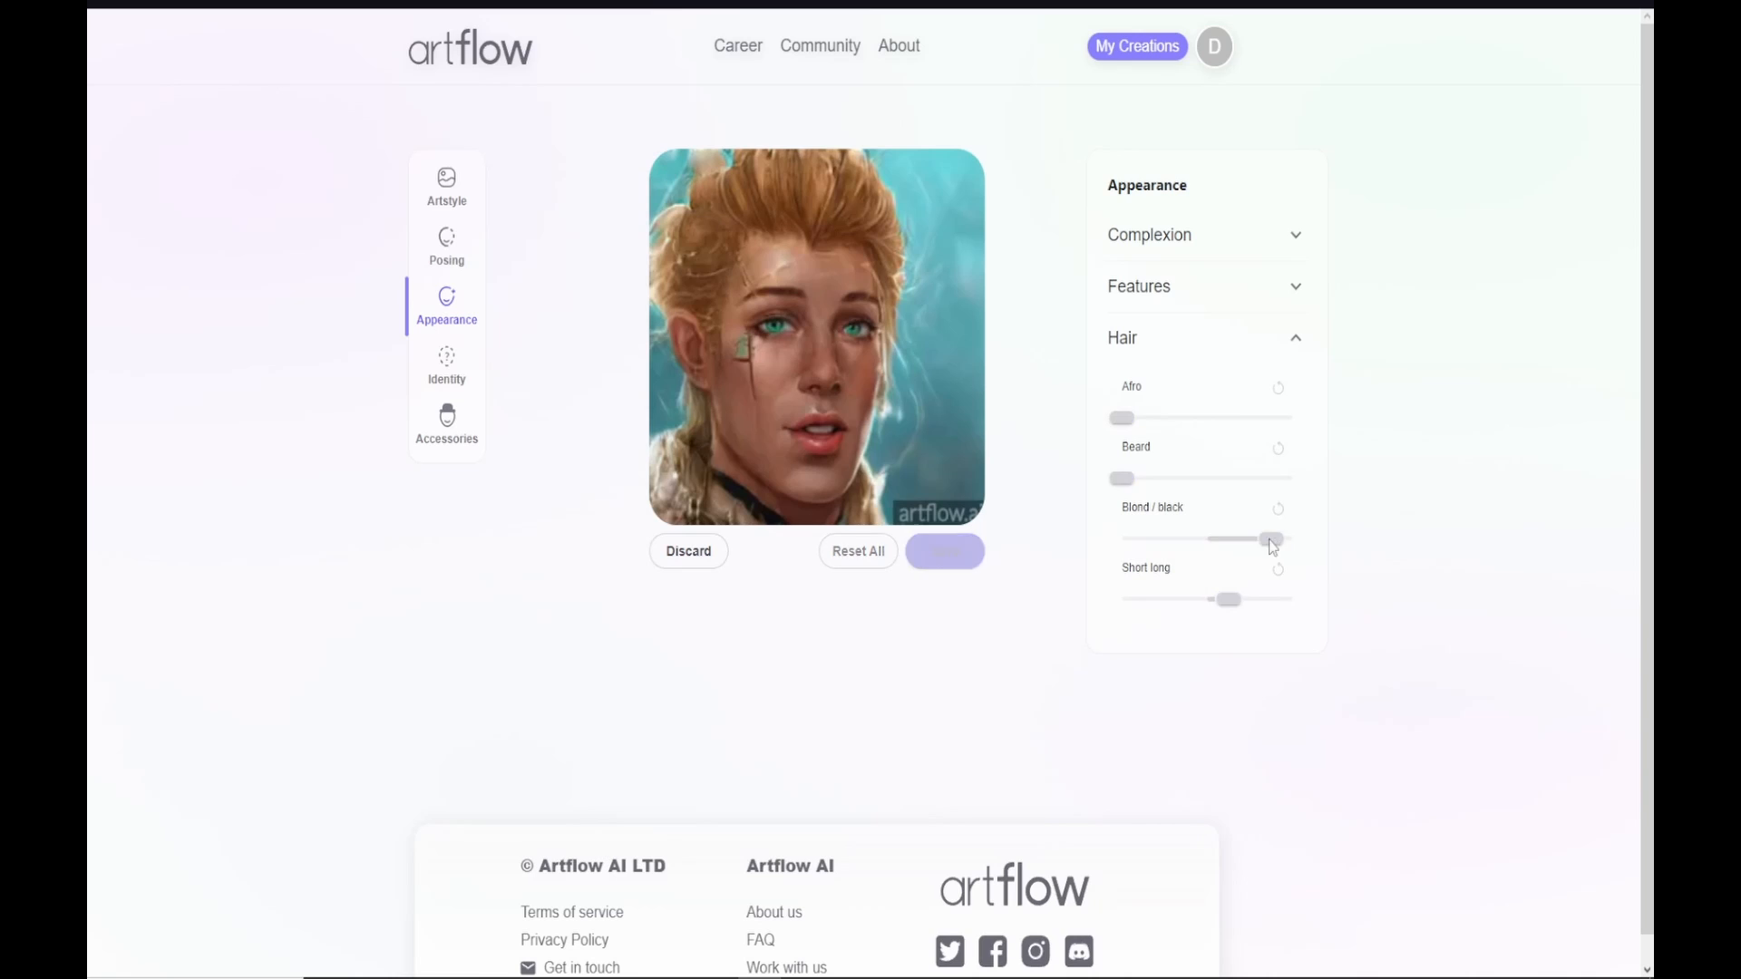
{"action": "left_click", "coordinate": [1207, 540]}
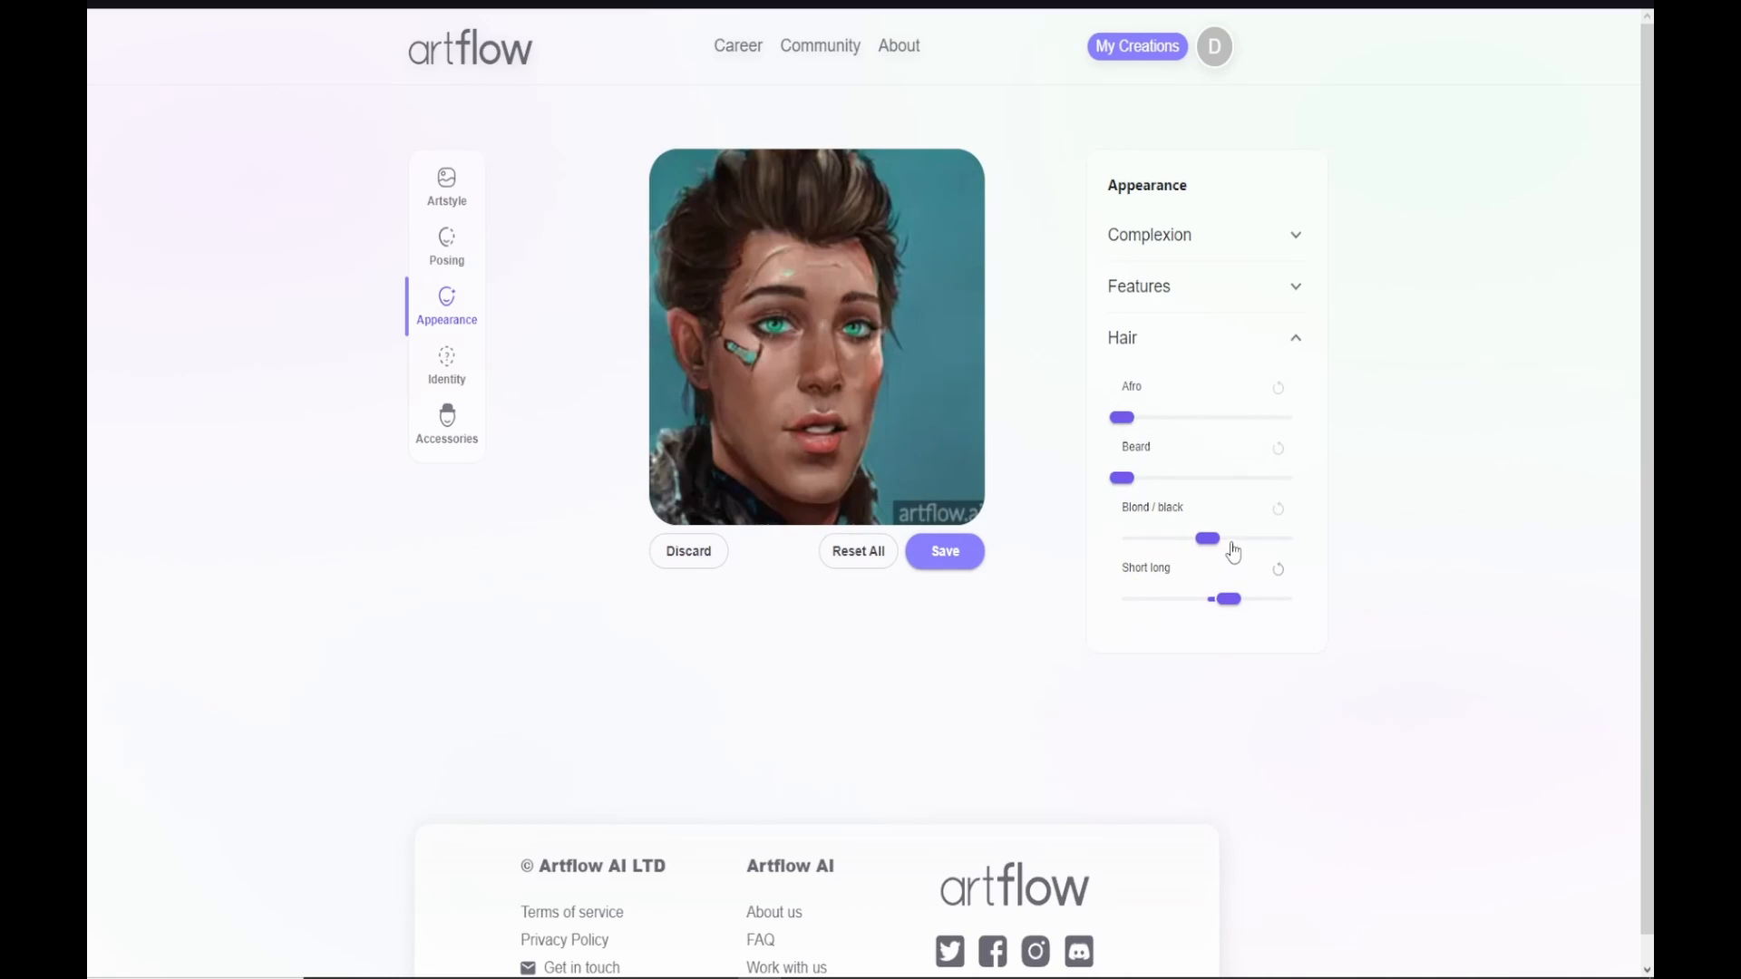
{"action": "left_click", "coordinate": [1232, 542]}
{"action": "left_click", "coordinate": [1186, 540]}
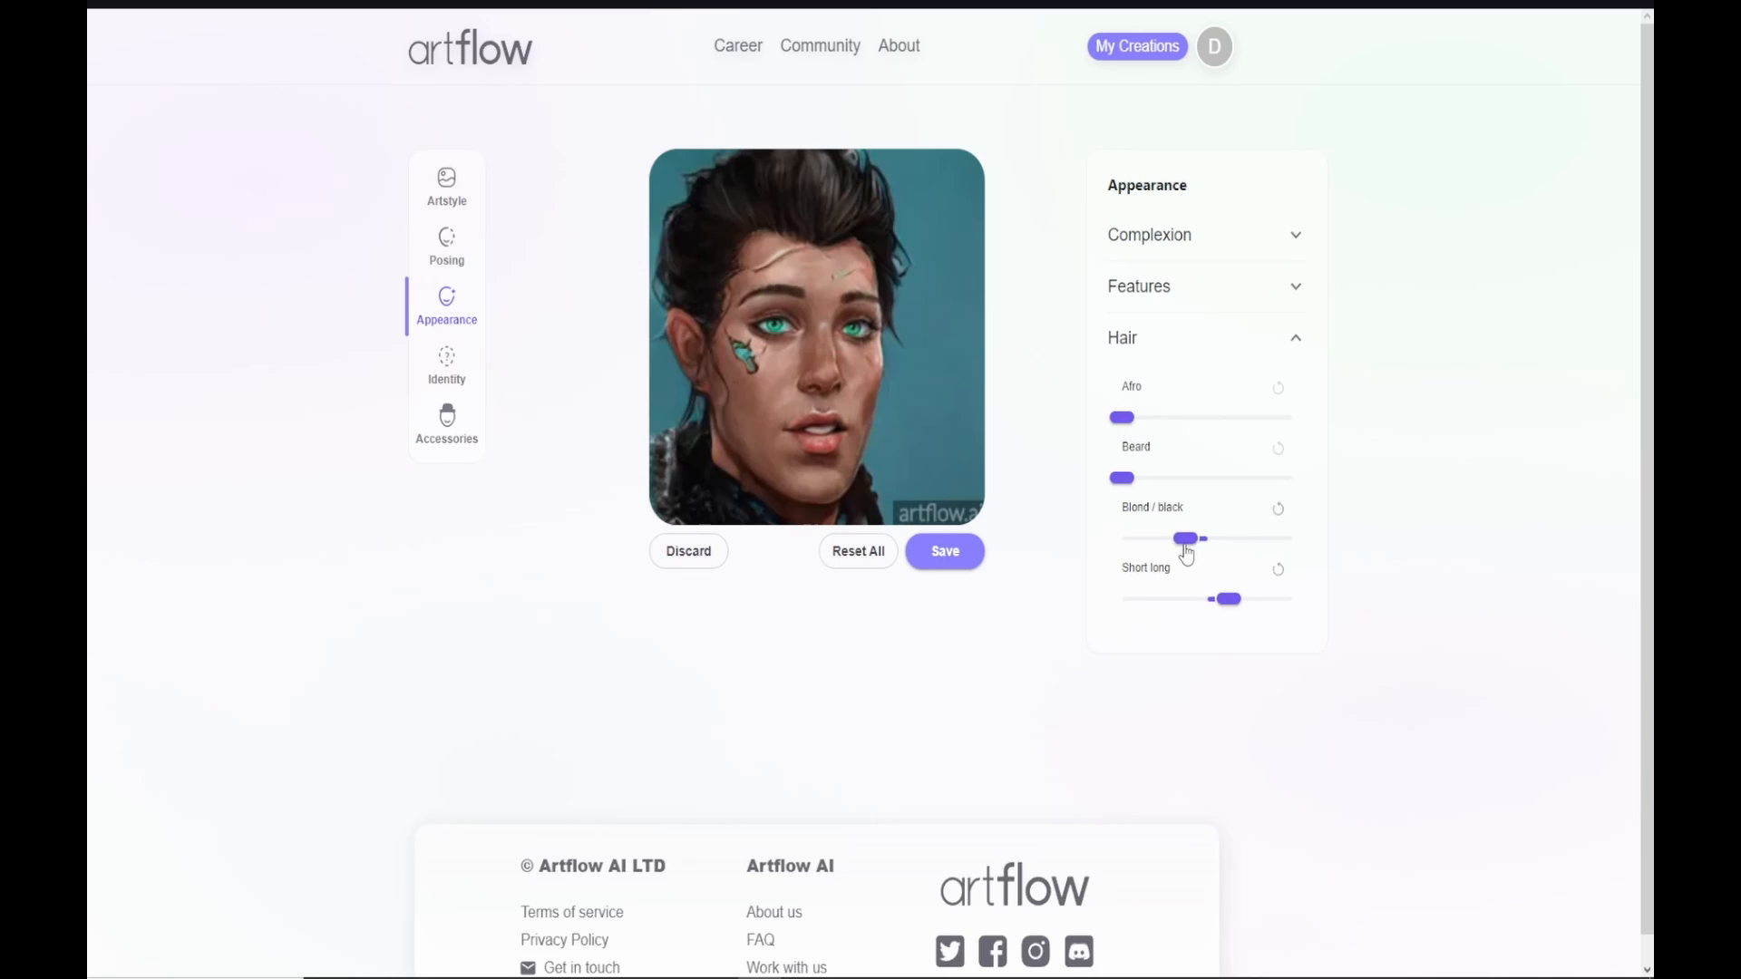
{"action": "left_click", "coordinate": [1200, 542]}
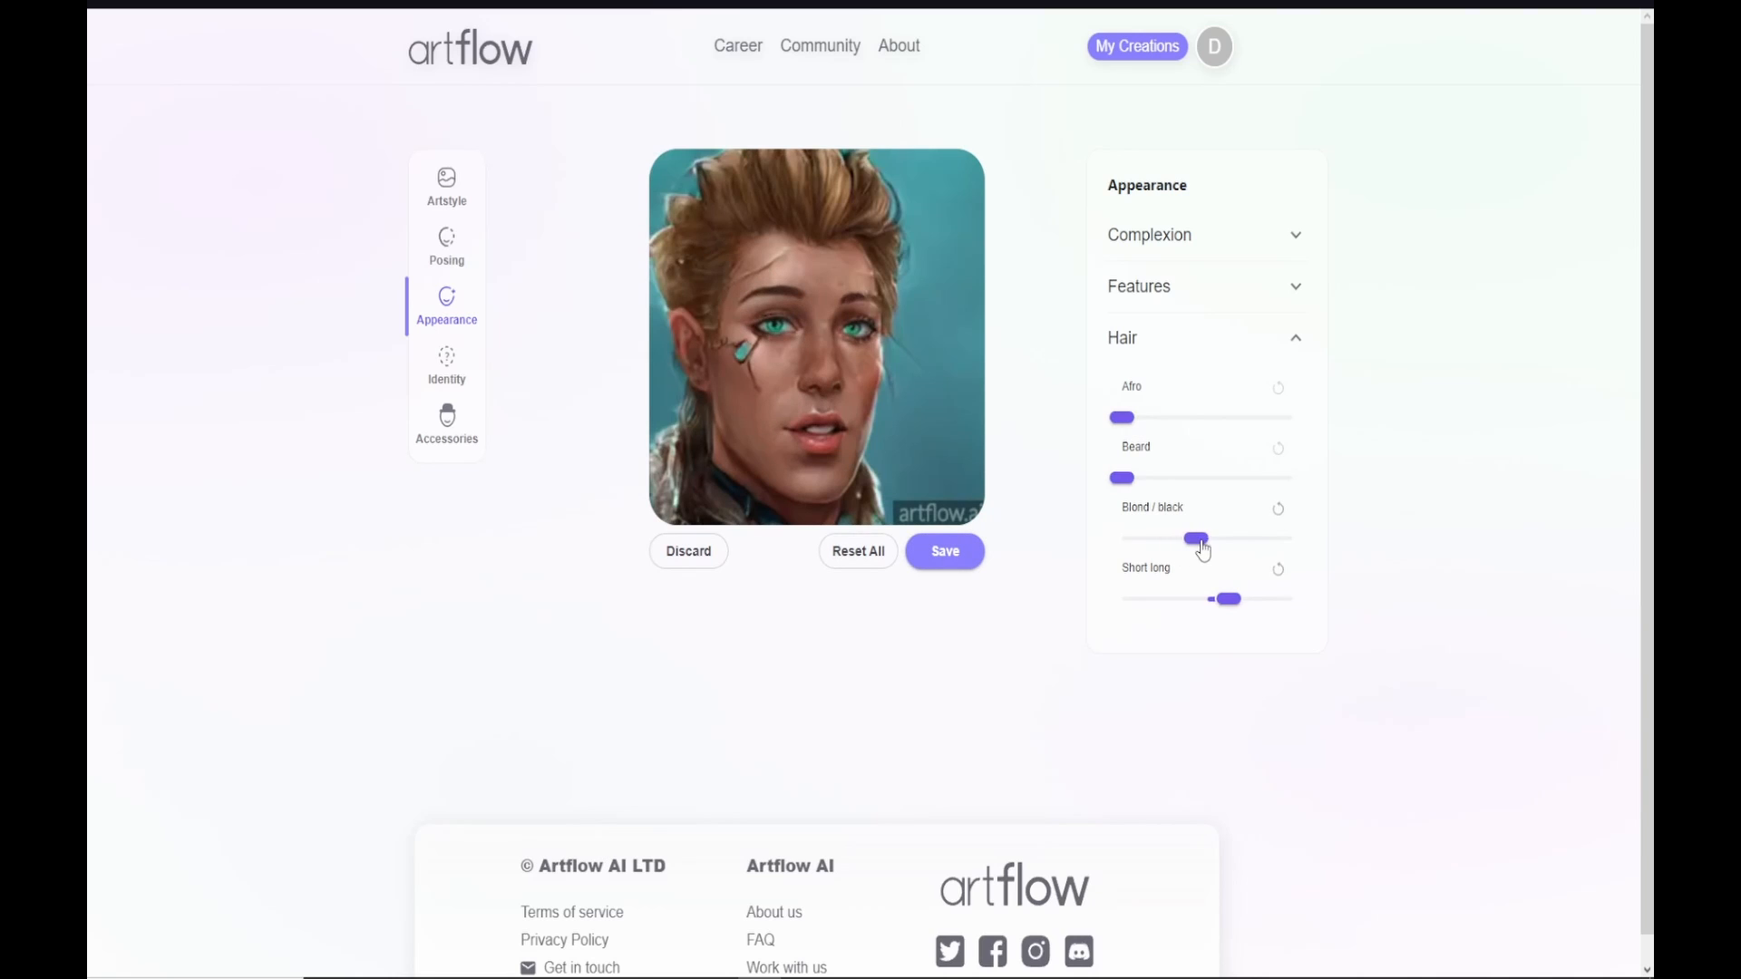
{"action": "left_click", "coordinate": [1207, 539]}
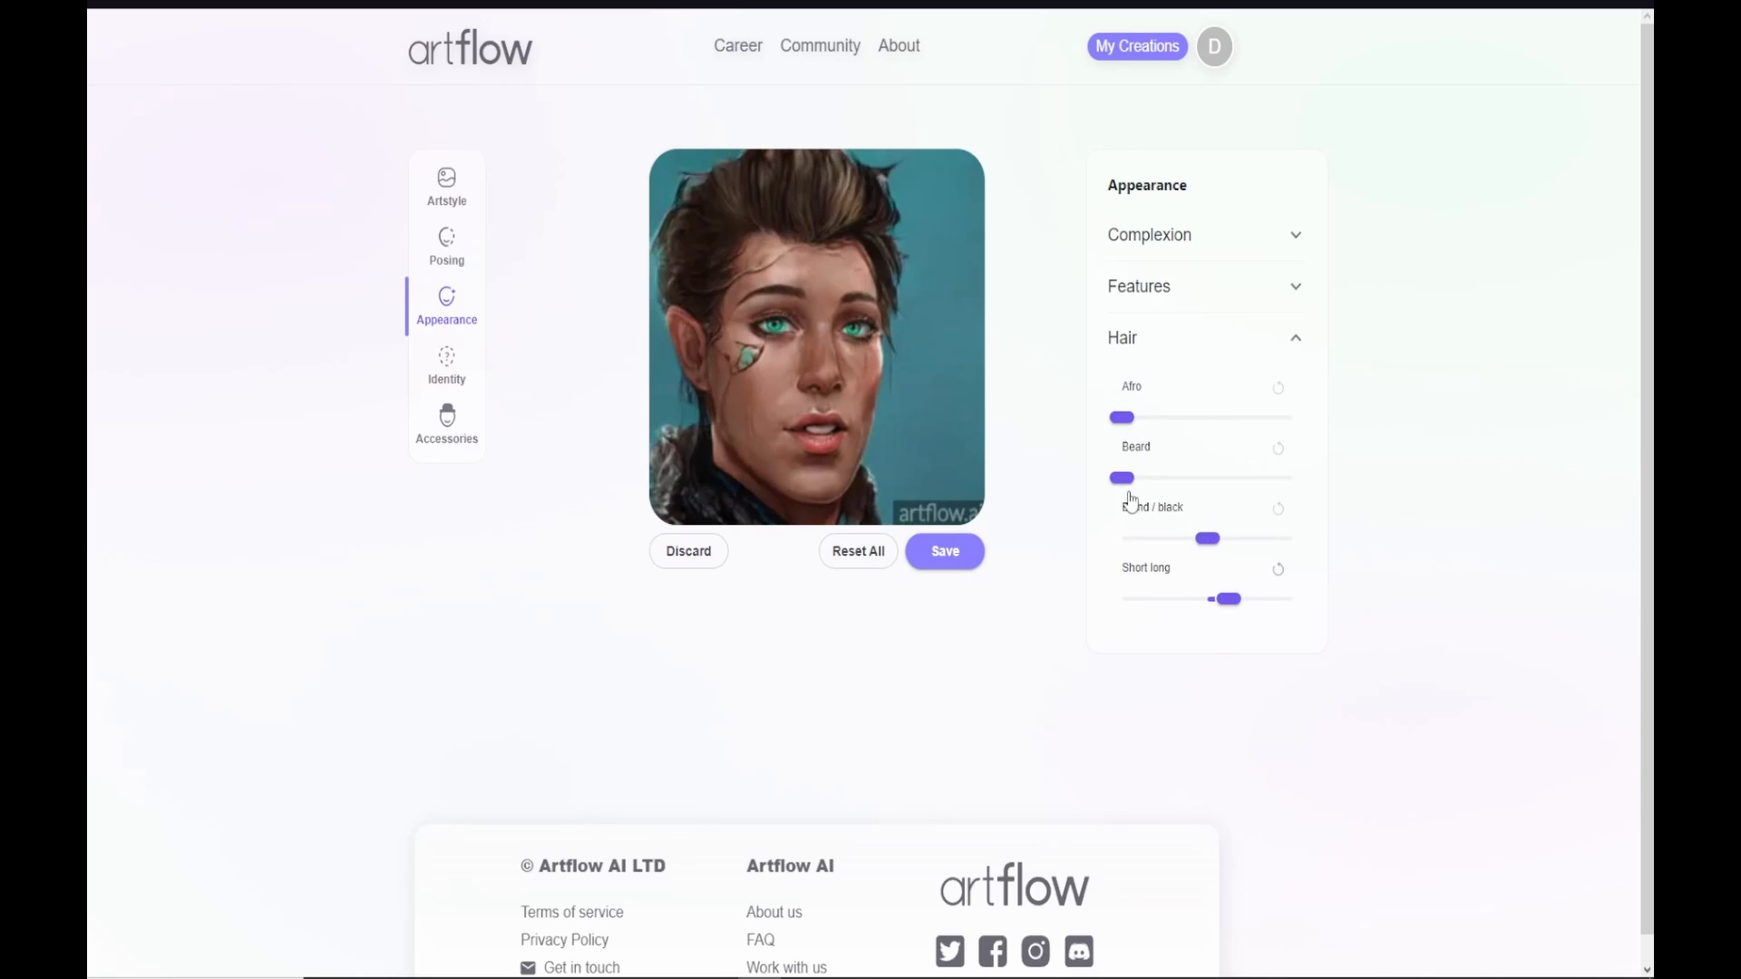
Step: Try strong beard and afro settings, settling on Beard at just under 40% and Afro at half of its range
{"action": "left_click_drag", "start_coordinate": [1125, 478], "coordinate": [1250, 479]}
{"action": "left_click_drag", "start_coordinate": [1254, 480], "coordinate": [1186, 481]}
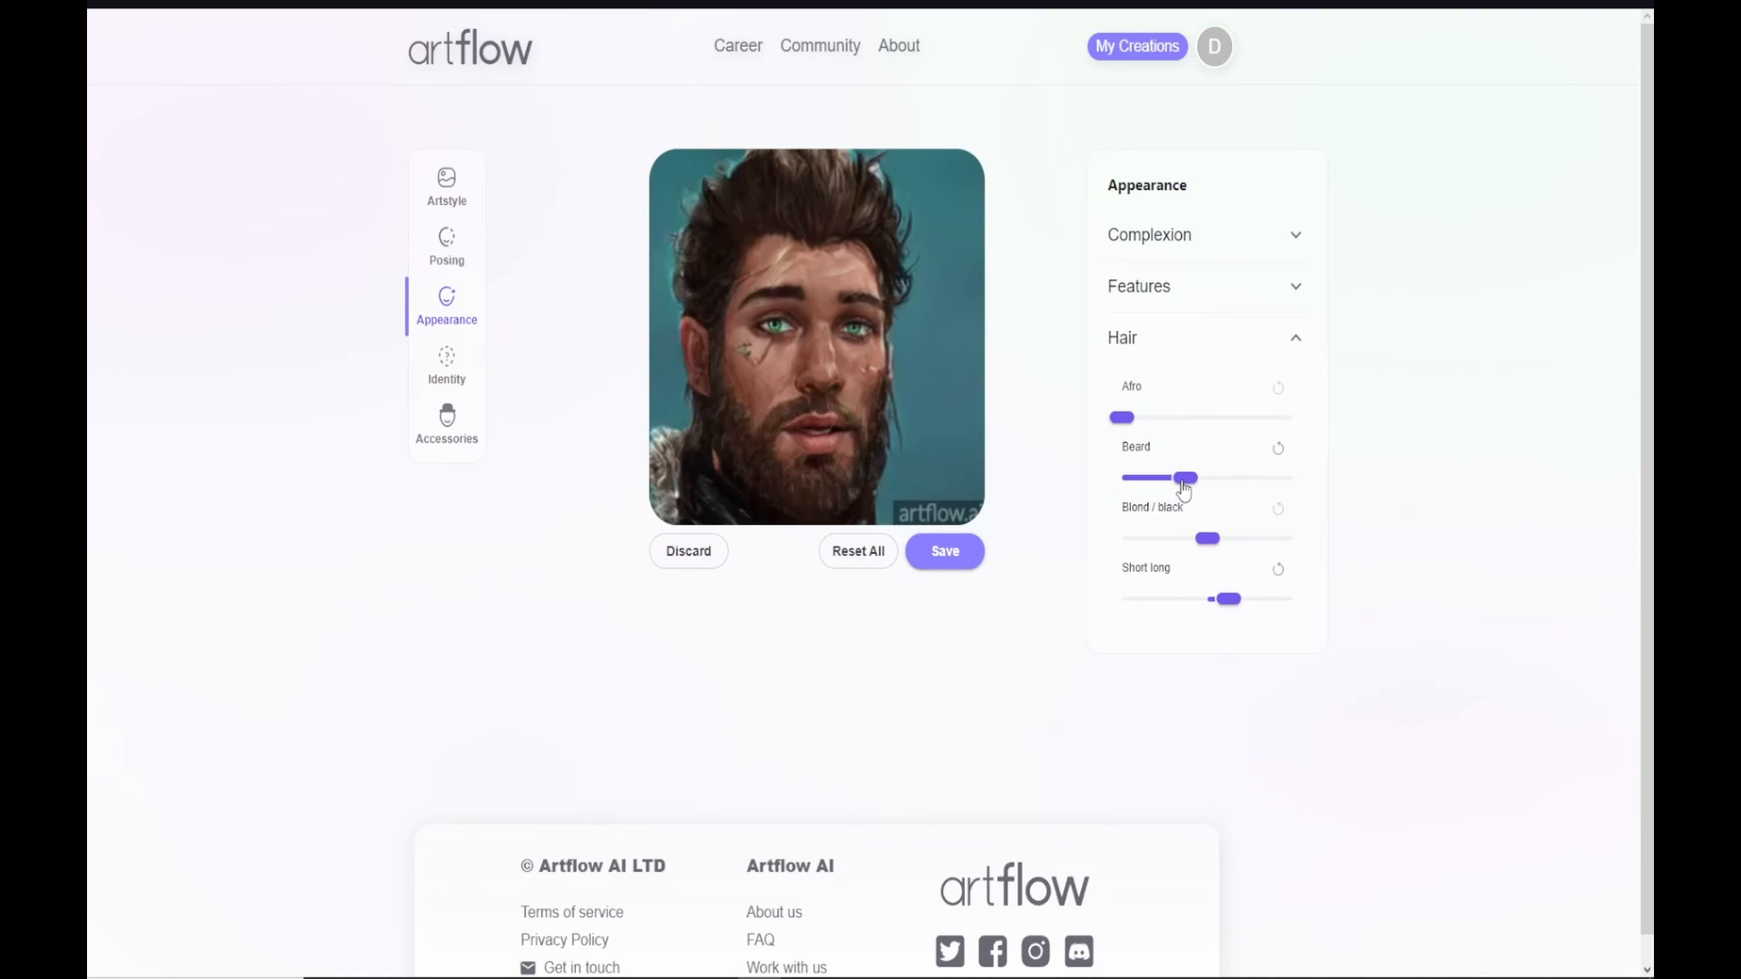
{"action": "left_click_drag", "start_coordinate": [1154, 419], "coordinate": [1186, 419]}
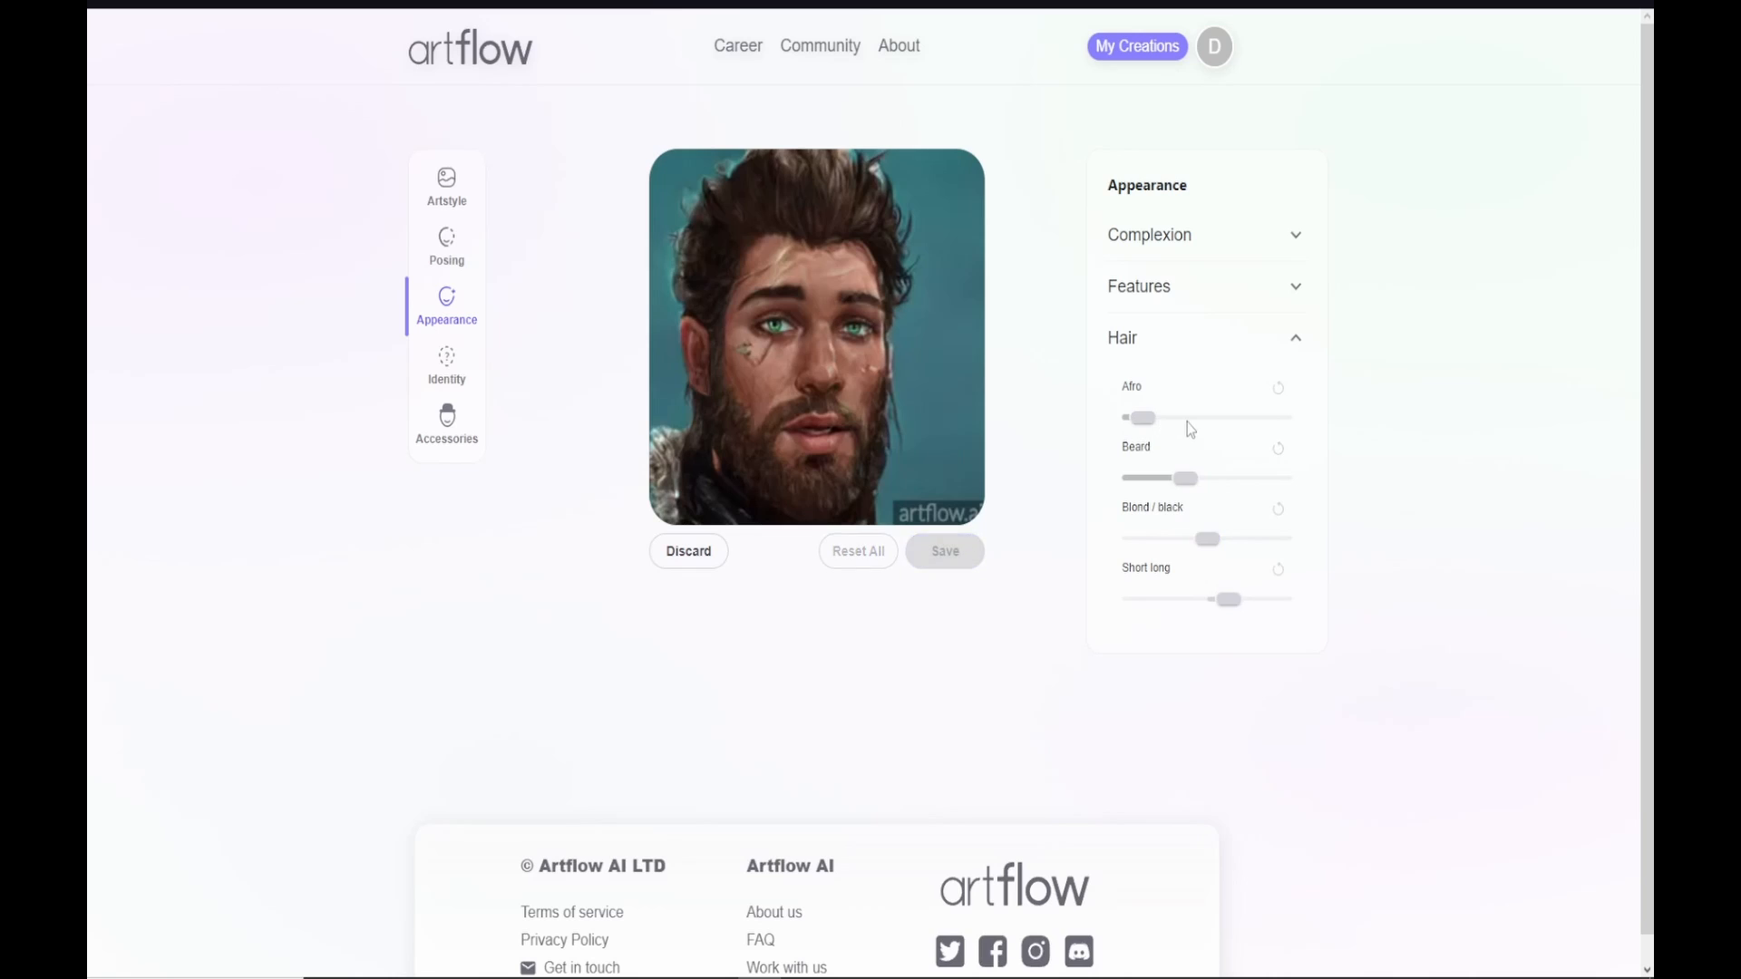
{"action": "left_click", "coordinate": [1231, 420]}
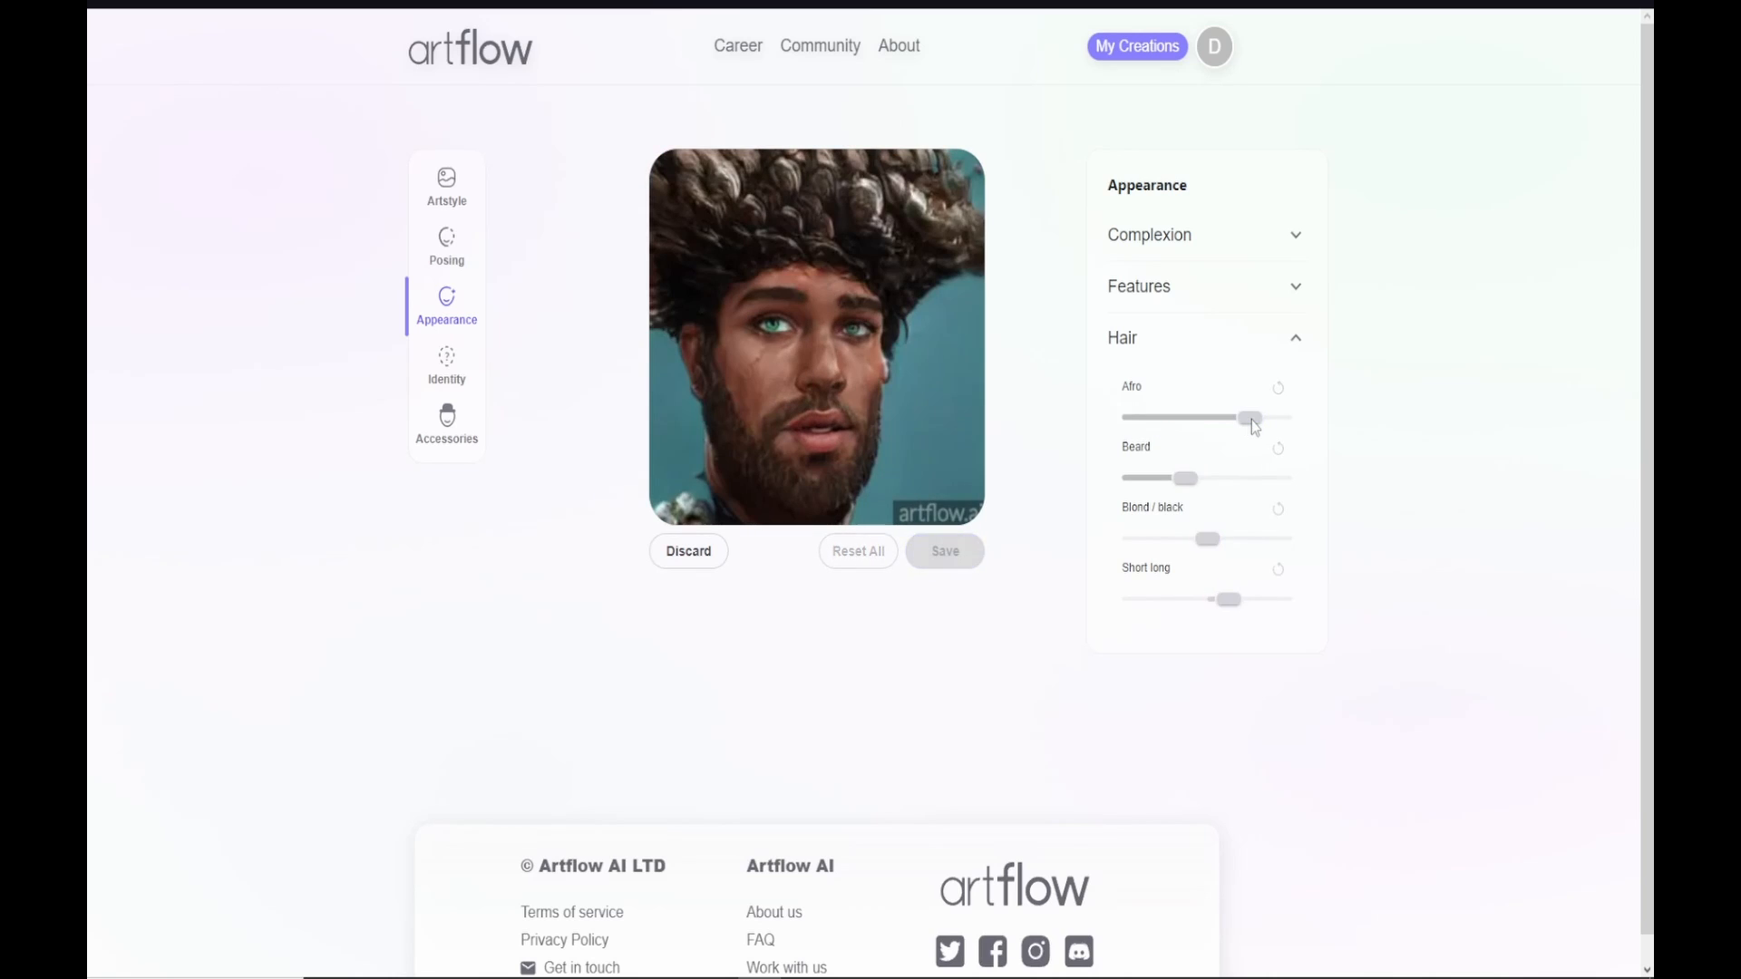
{"action": "left_click_drag", "start_coordinate": [1251, 419], "coordinate": [1206, 420]}
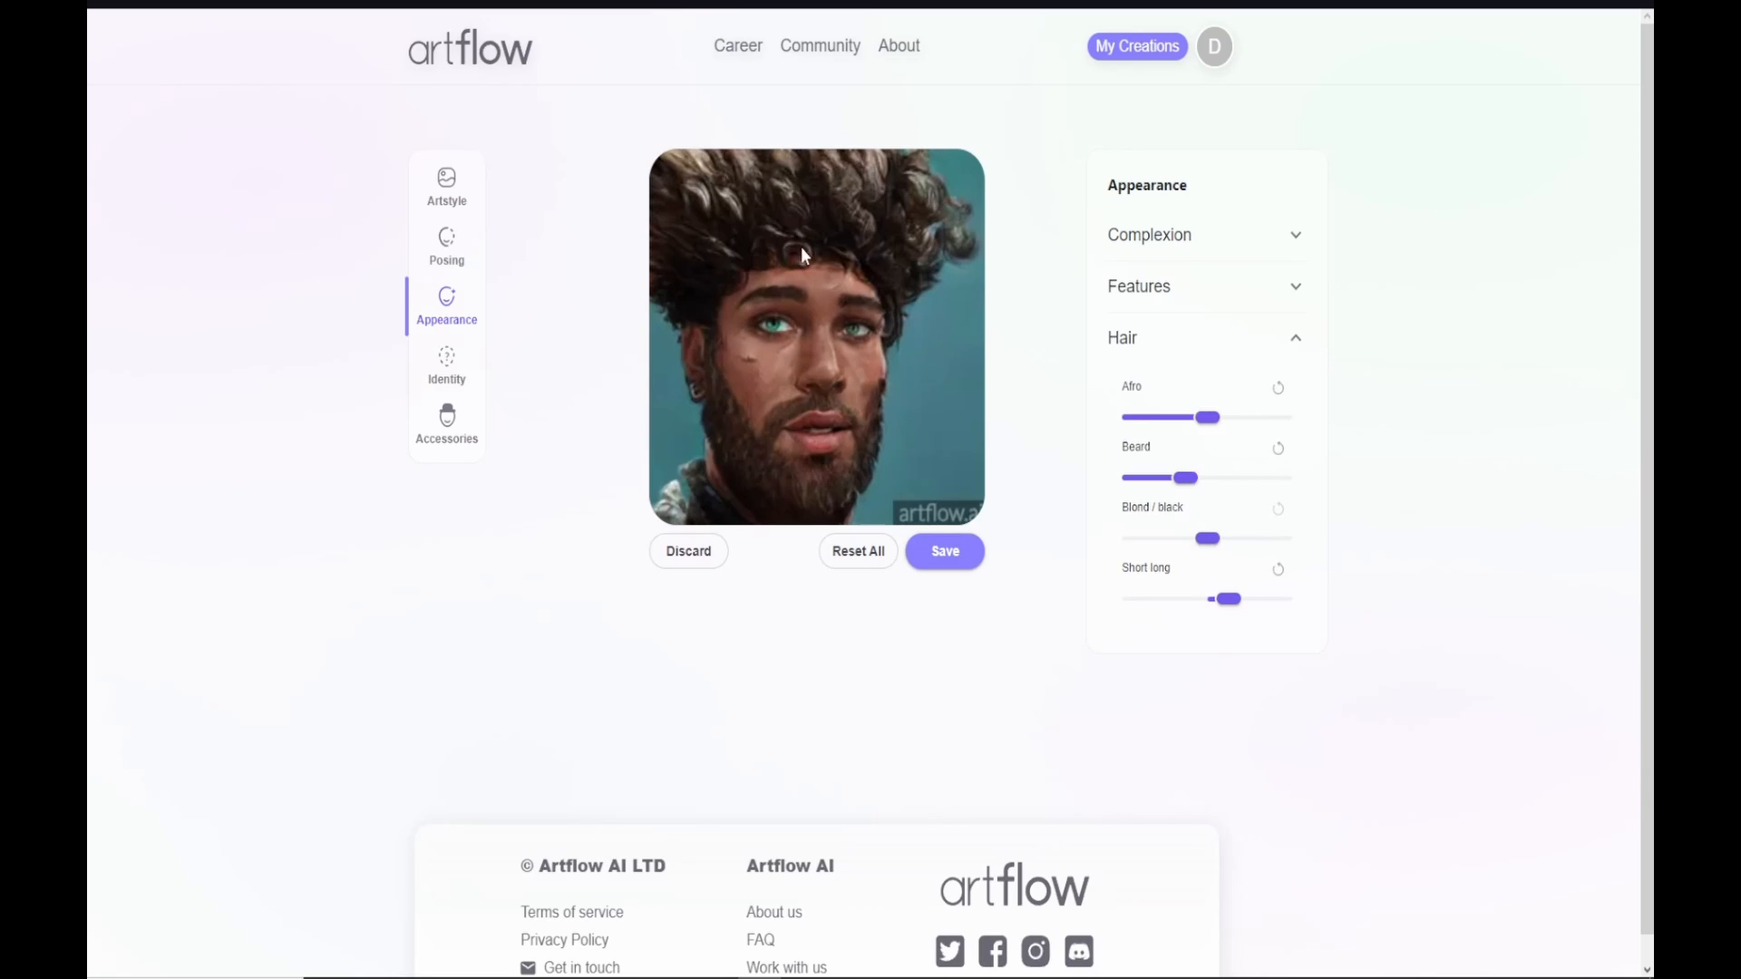
Step: Try Crown strengths up to the maximum in the portrait's accessories and return Crown to its minimum
{"action": "left_click", "coordinate": [464, 363]}
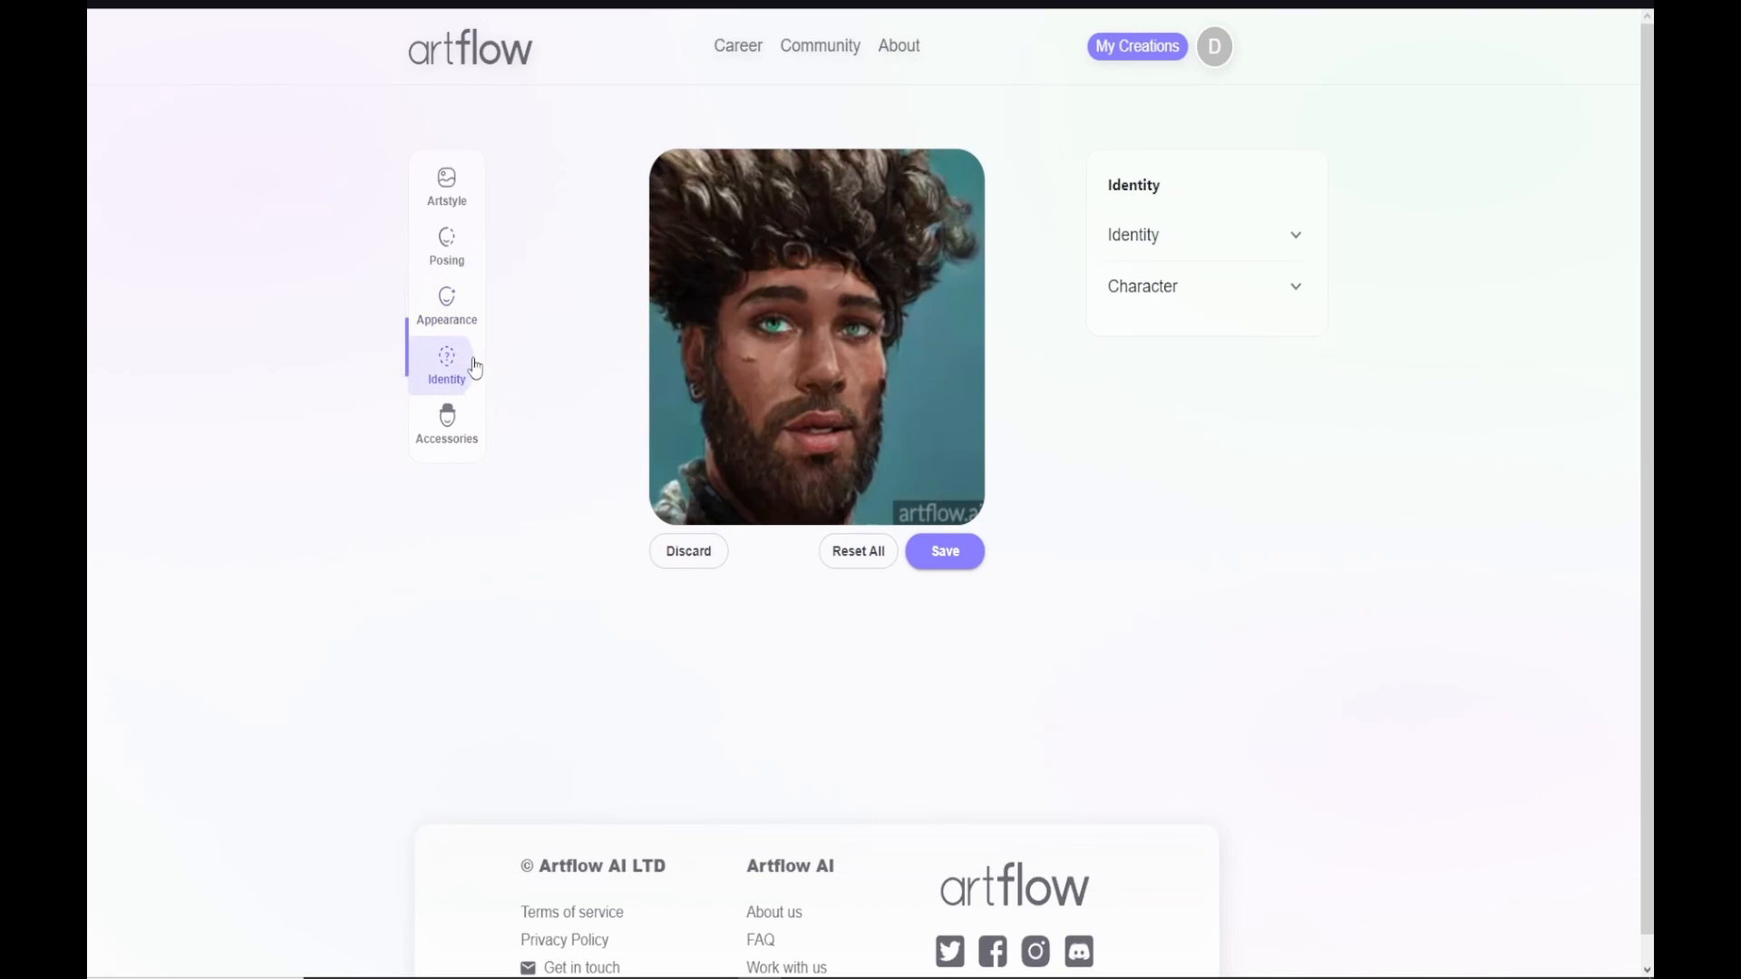
{"action": "left_click", "coordinate": [458, 431]}
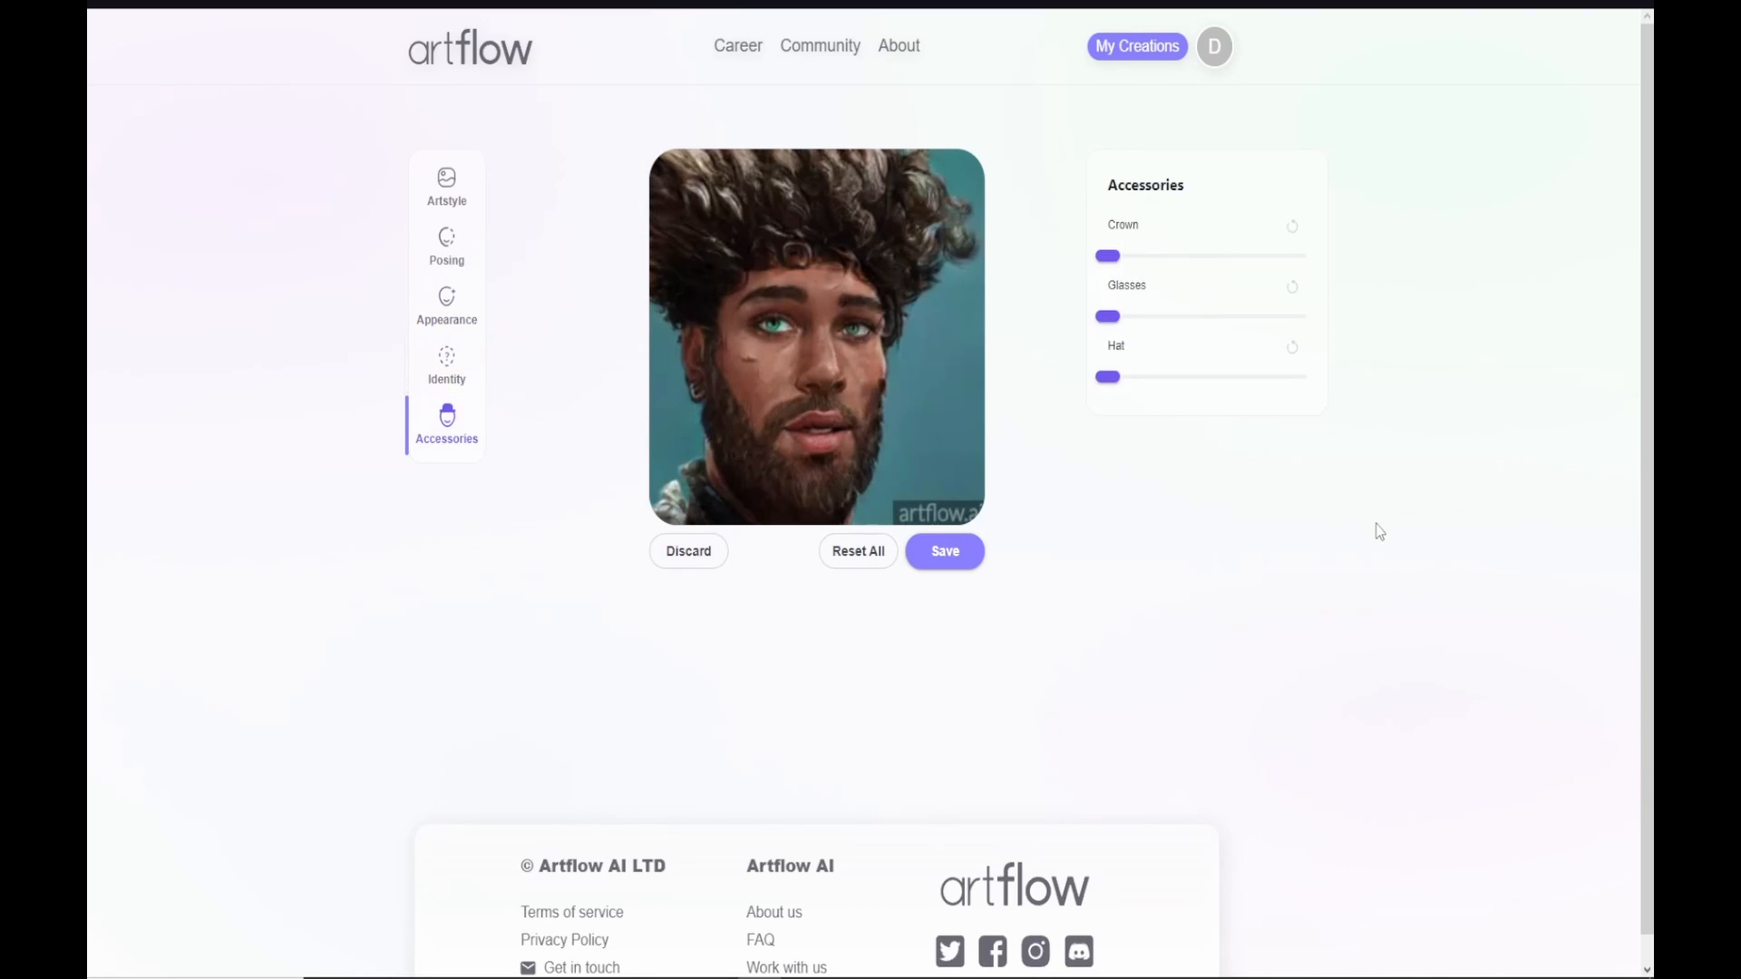
{"action": "left_click_drag", "start_coordinate": [1127, 255], "coordinate": [1208, 257]}
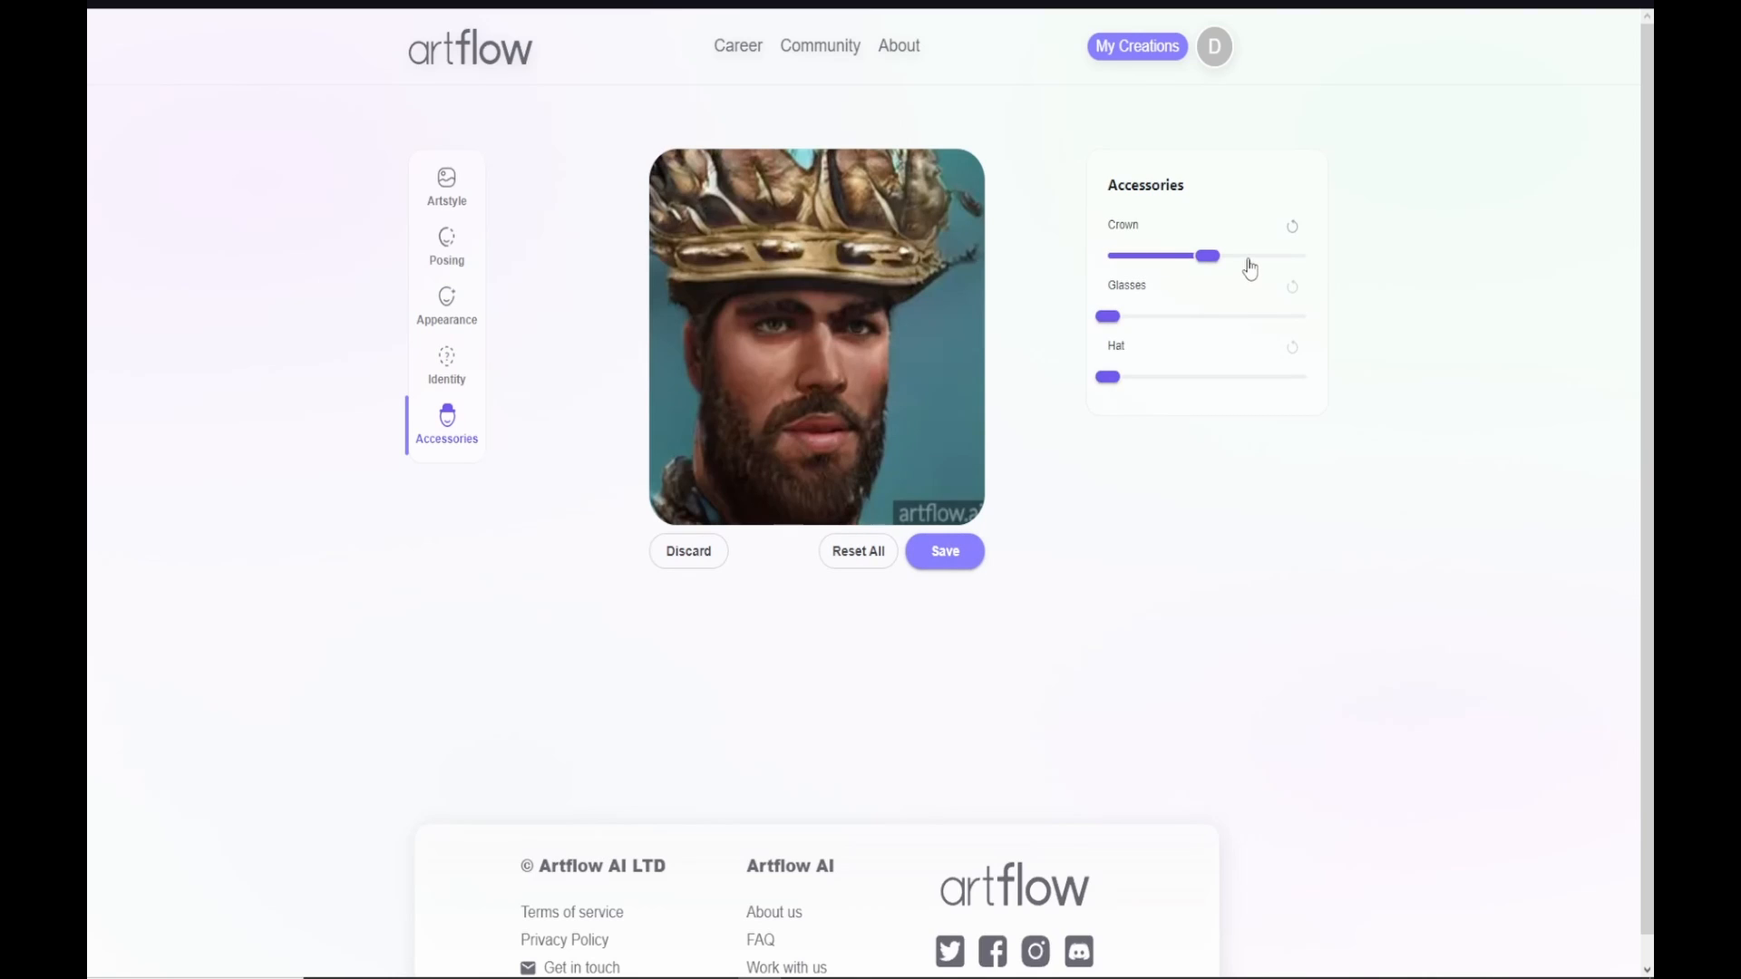
{"action": "left_click", "coordinate": [1253, 257]}
{"action": "left_click", "coordinate": [1302, 257]}
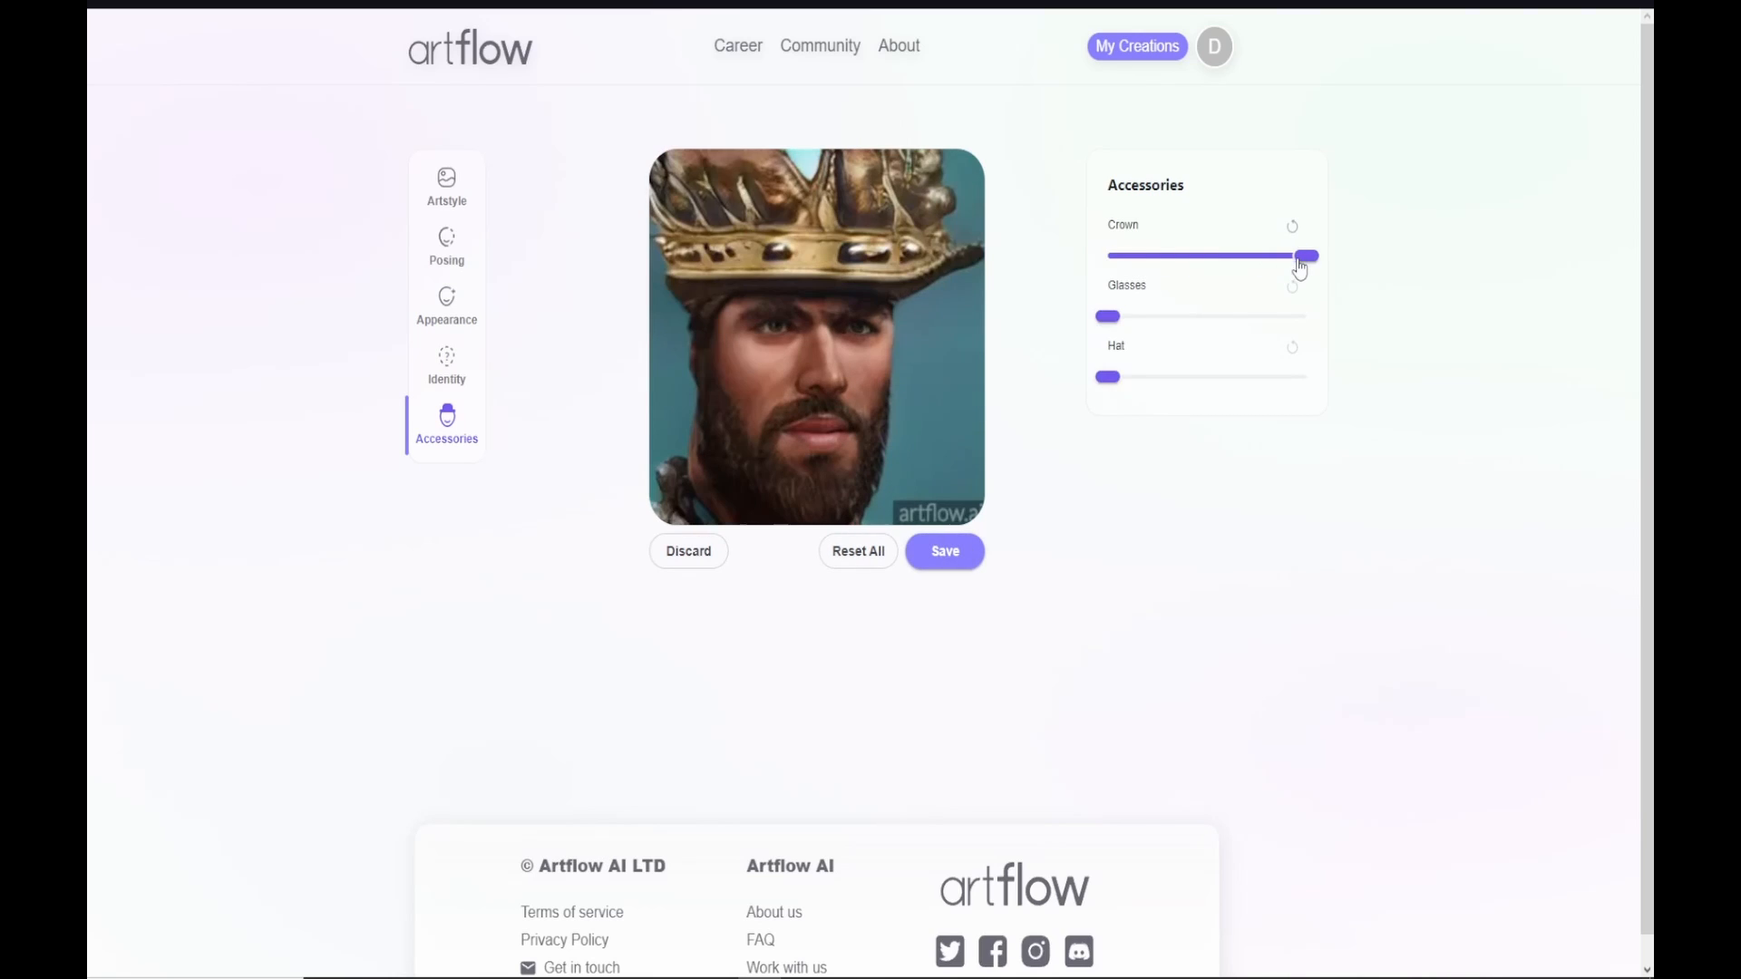
{"action": "left_click", "coordinate": [1127, 258]}
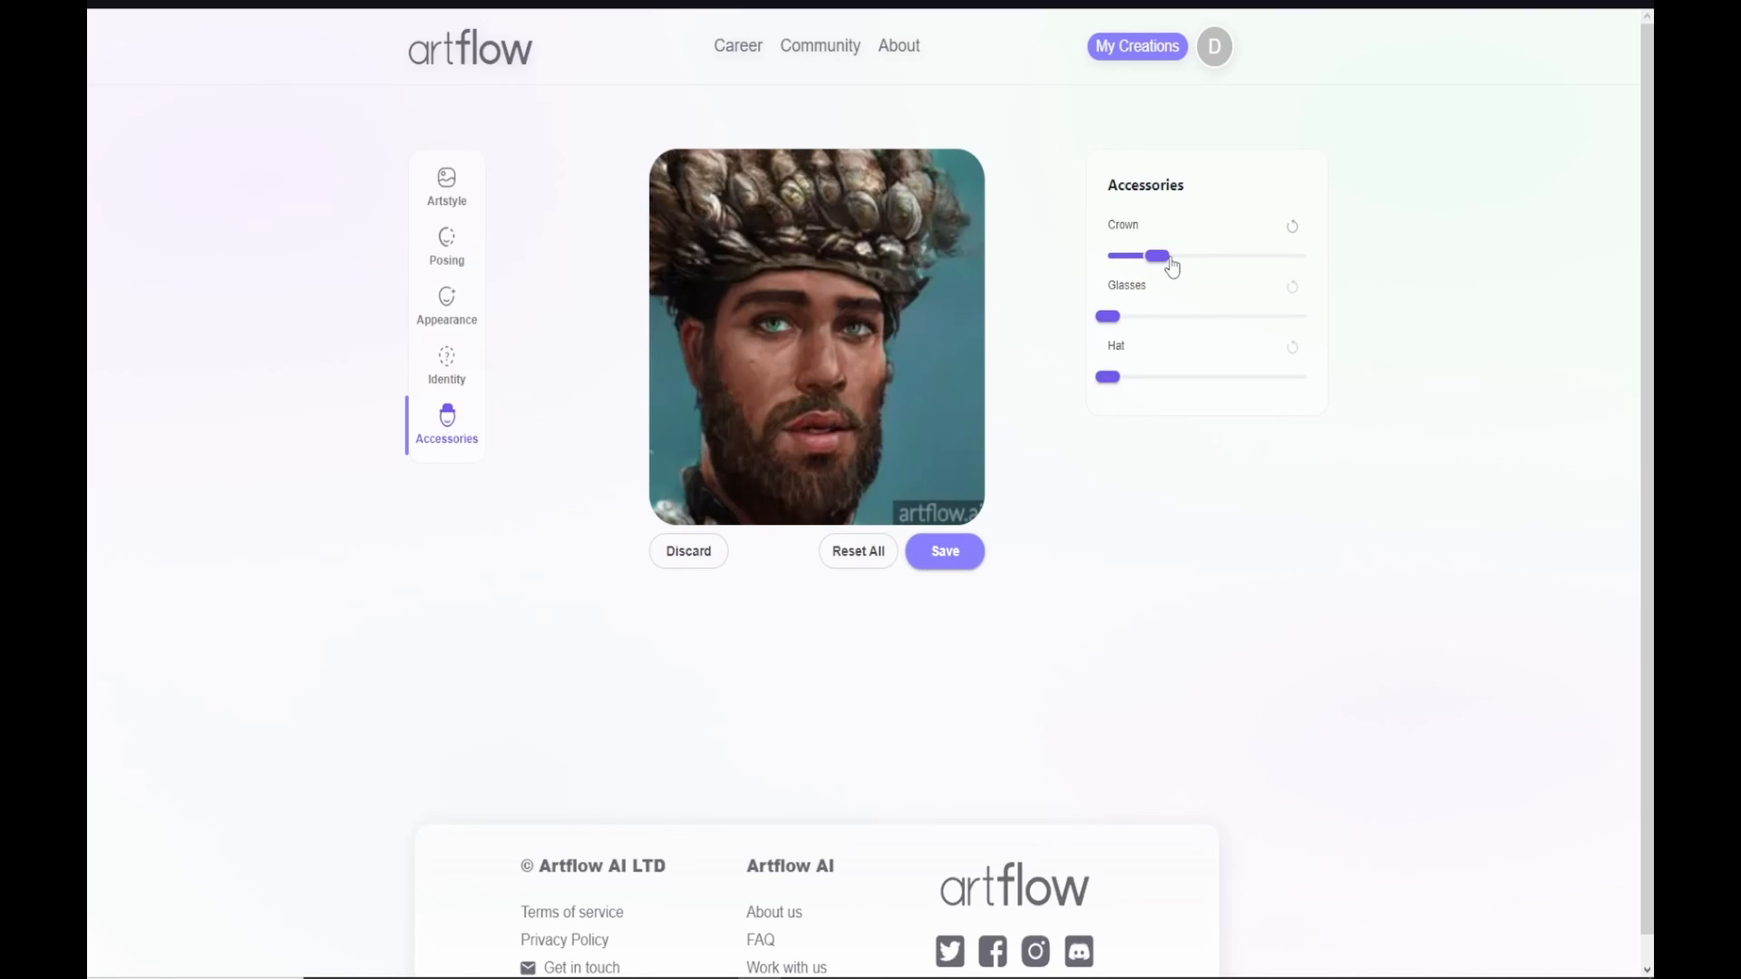
{"action": "left_click_drag", "start_coordinate": [1154, 258], "coordinate": [1107, 258]}
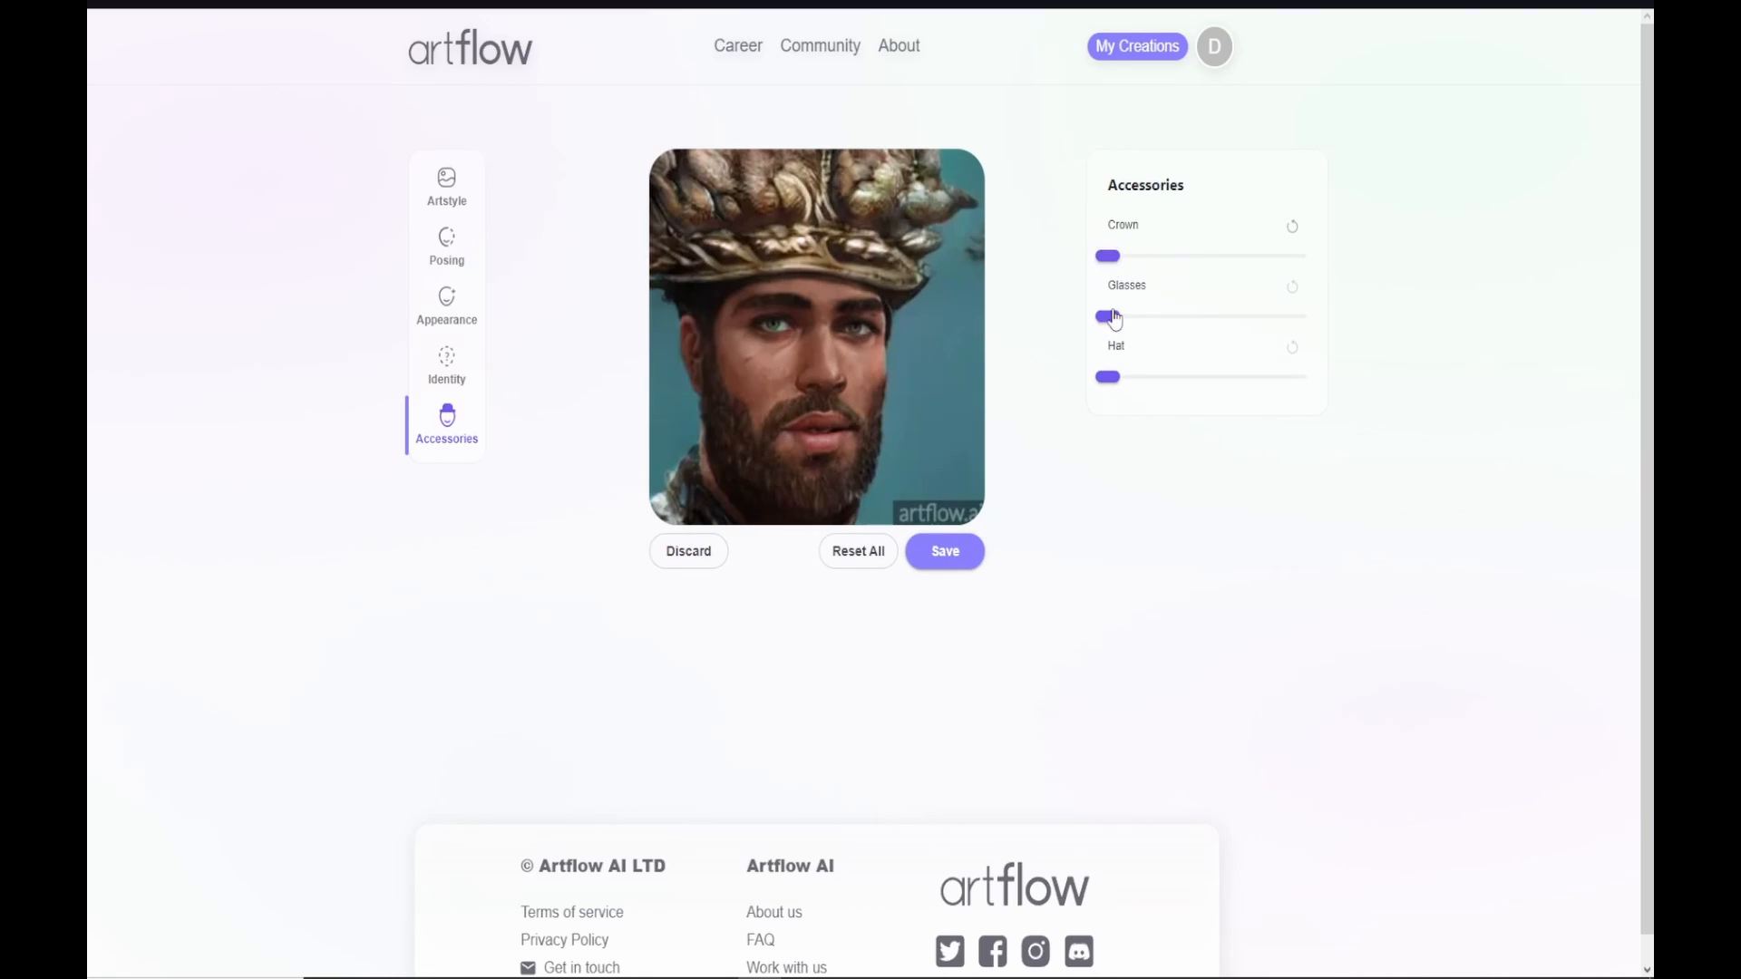
Step: Try increasing Glasses strengths up to the maximum and return Glasses to its minimum
{"action": "left_click", "coordinate": [1138, 319]}
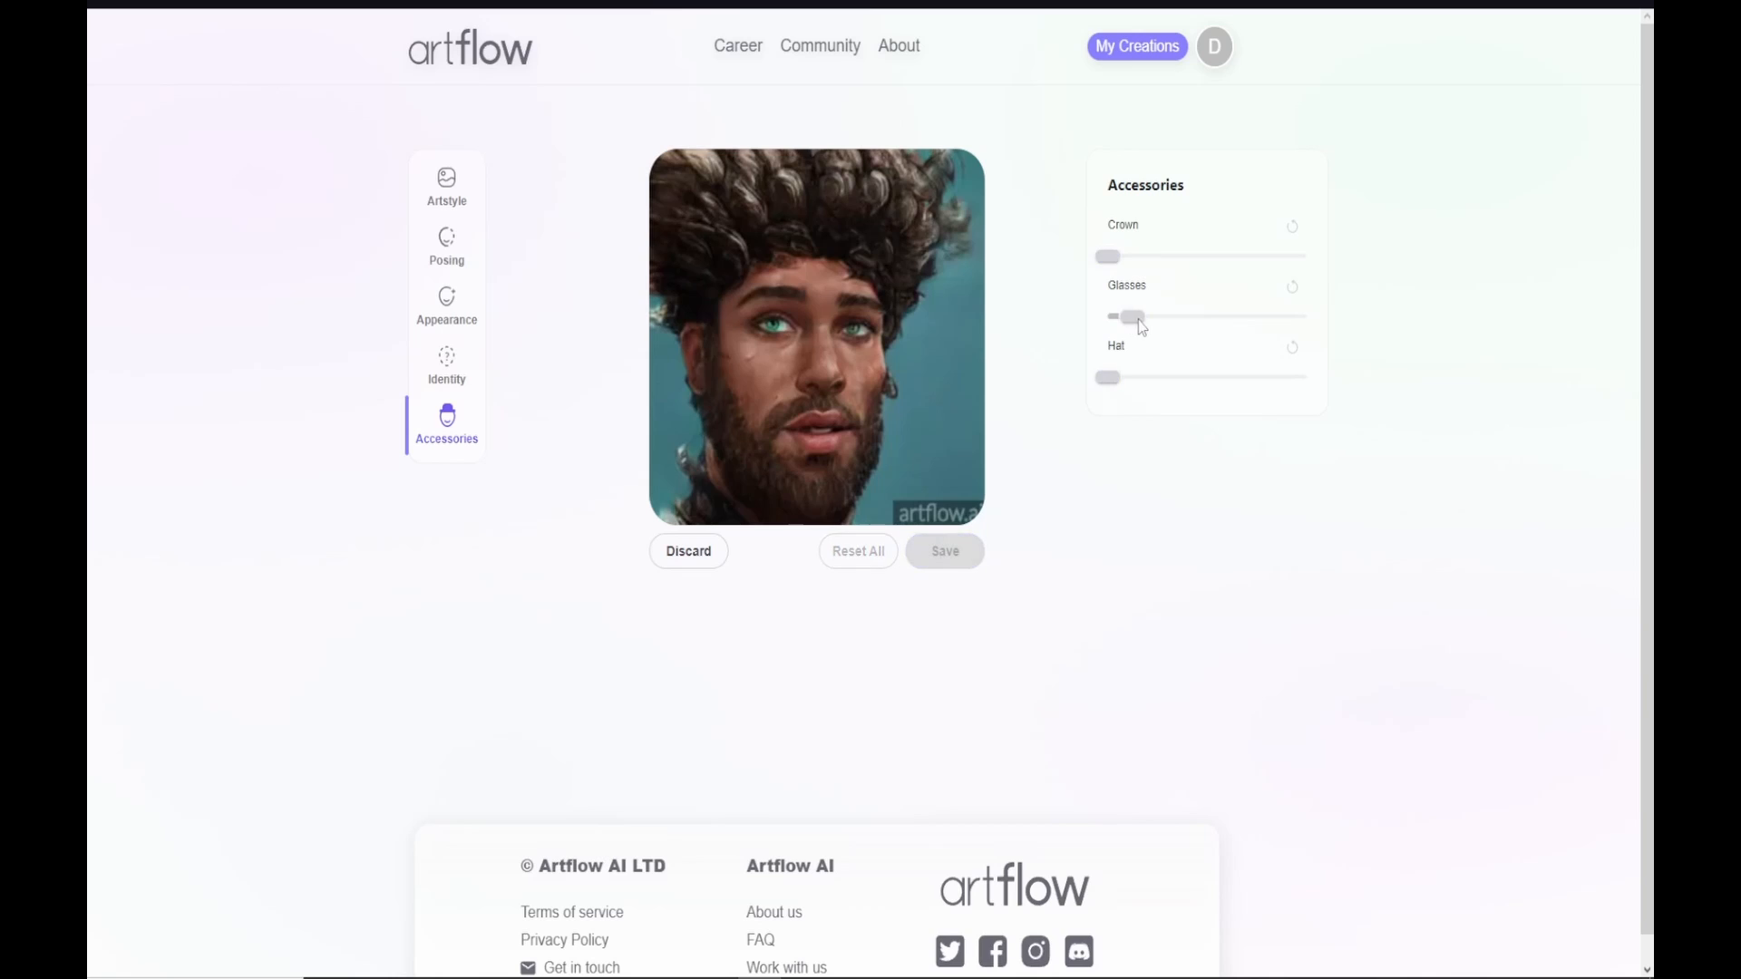
{"action": "left_click", "coordinate": [1186, 321]}
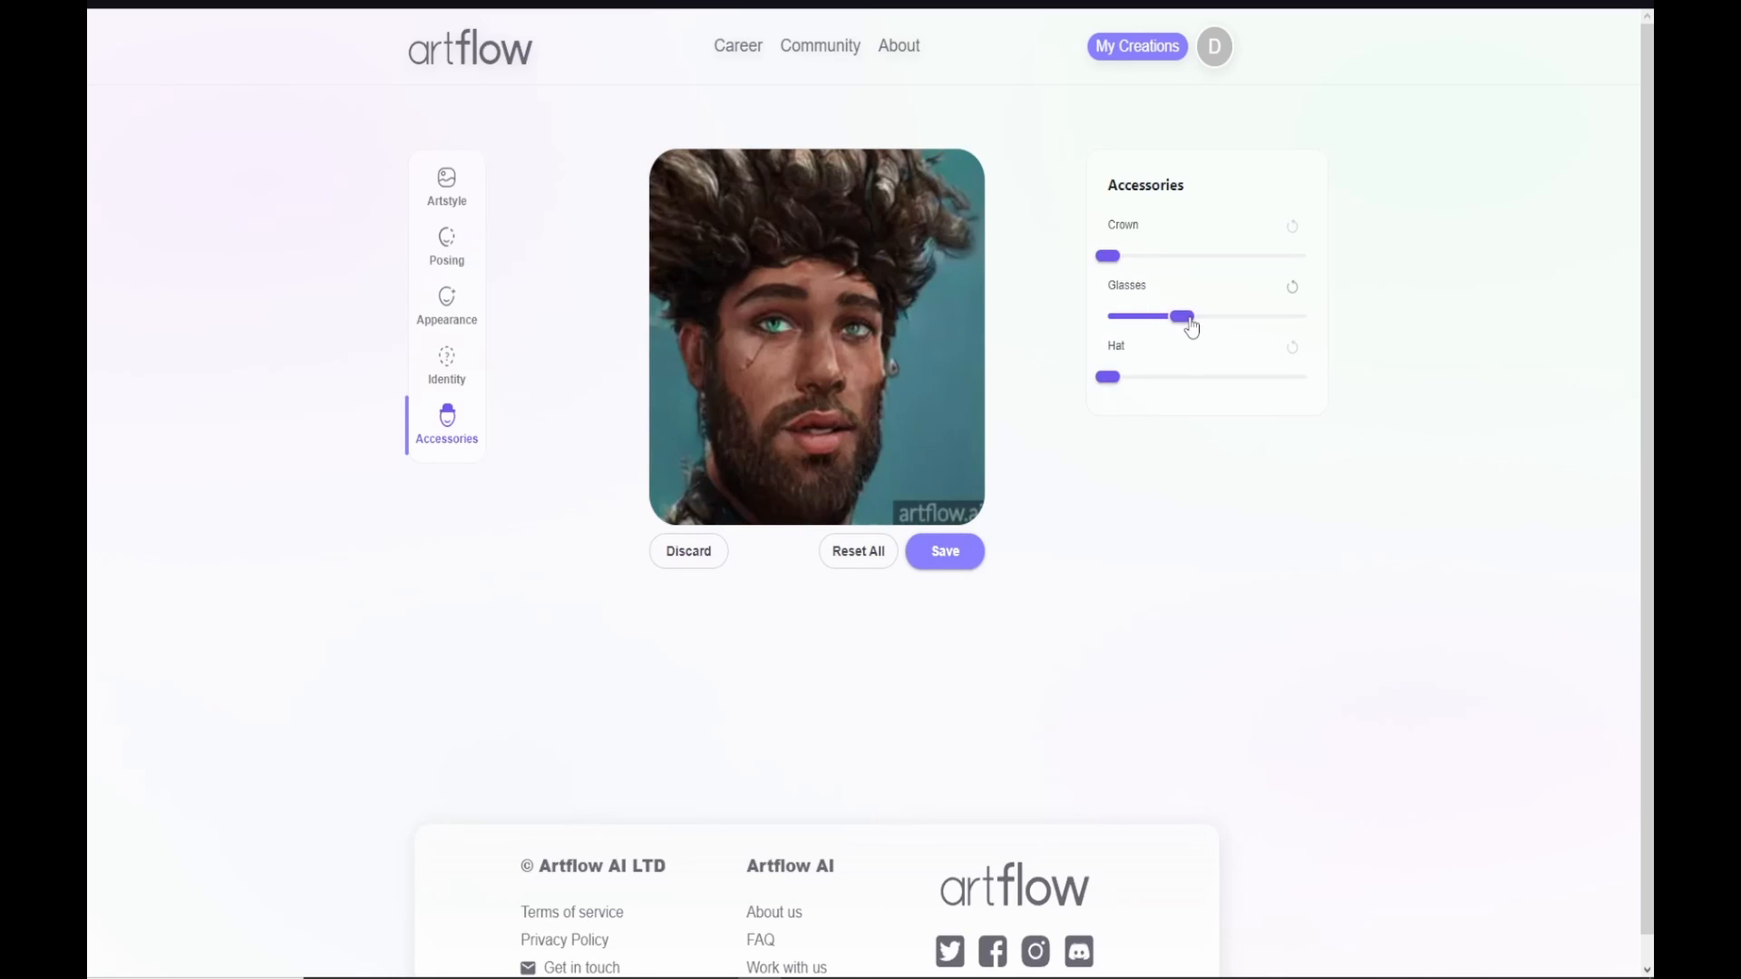
{"action": "left_click", "coordinate": [1241, 323]}
{"action": "left_click", "coordinate": [1300, 324]}
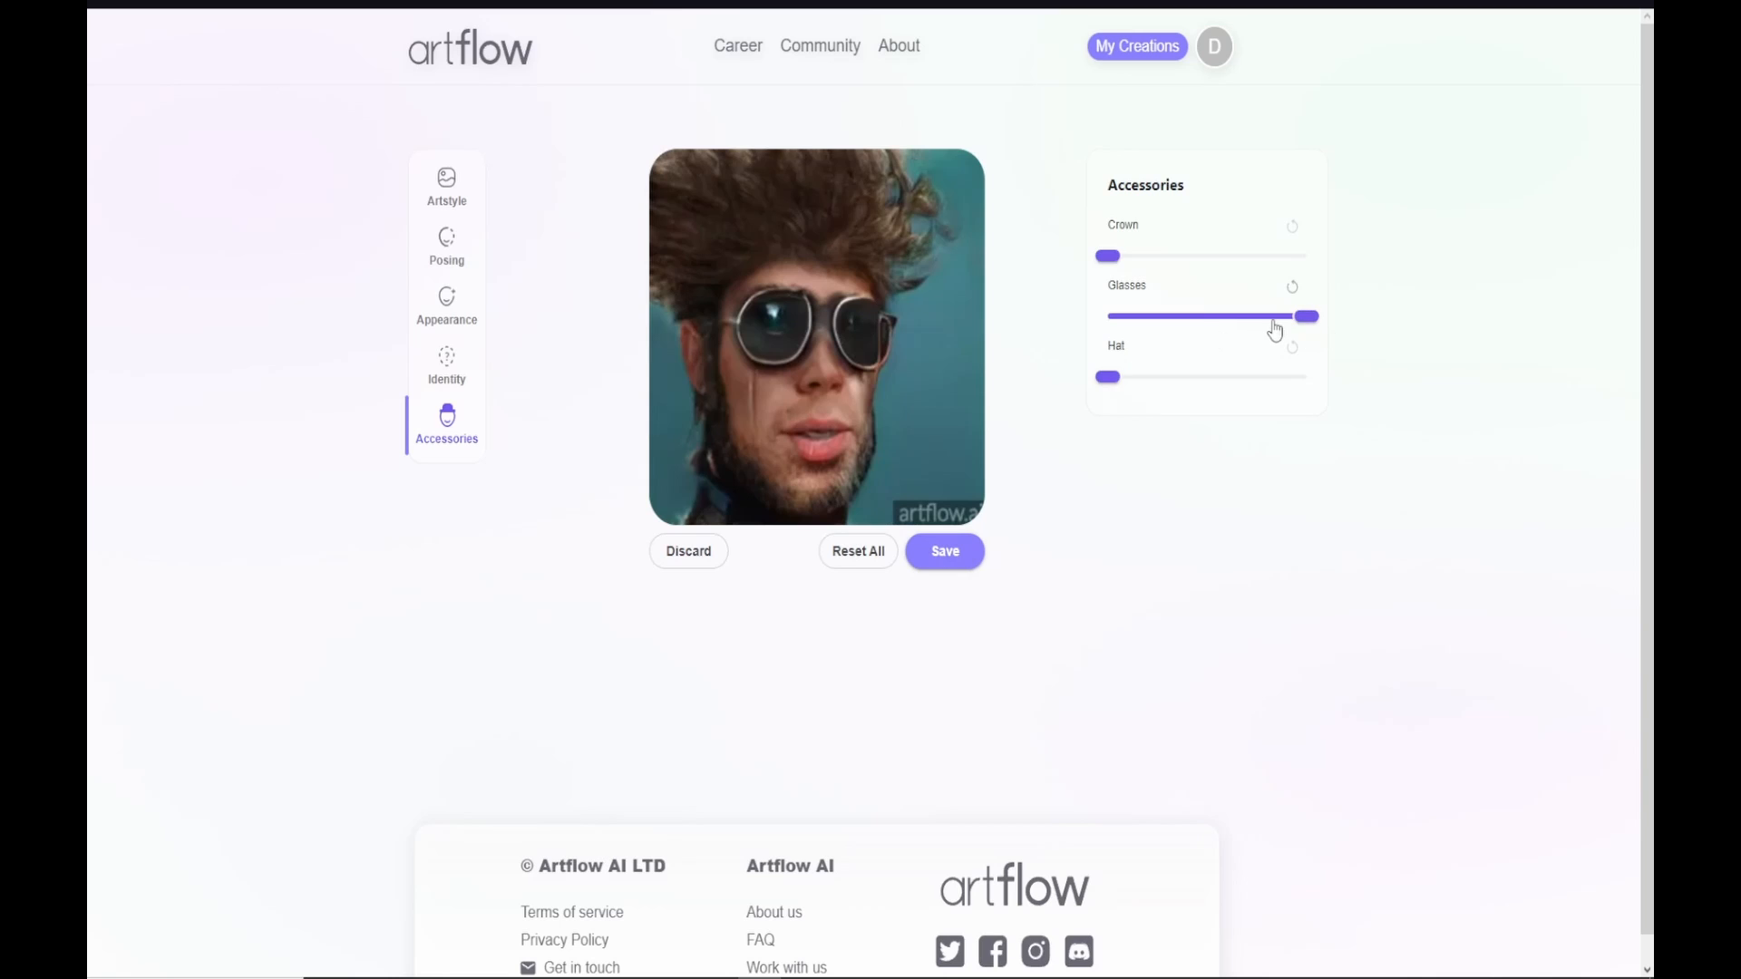
{"action": "left_click", "coordinate": [1119, 324]}
Step: Raise the Hat accessory gradually to just under 90% of its range
{"action": "left_click", "coordinate": [1134, 377]}
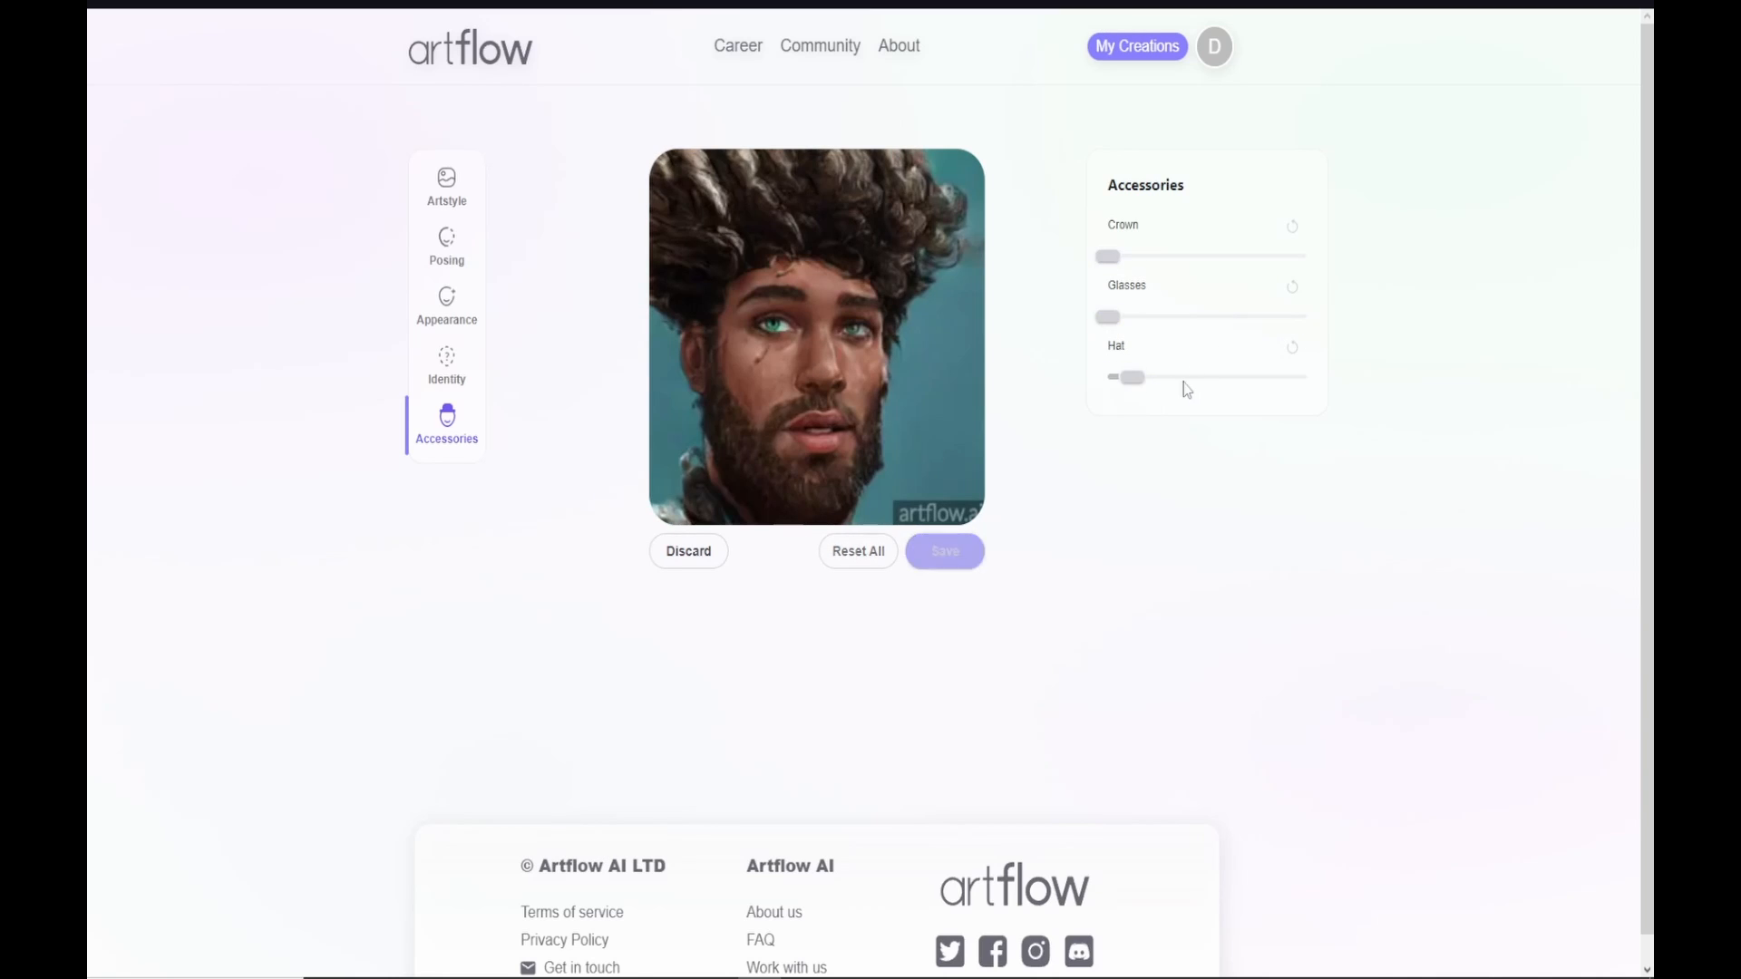
{"action": "left_click", "coordinate": [1182, 377]}
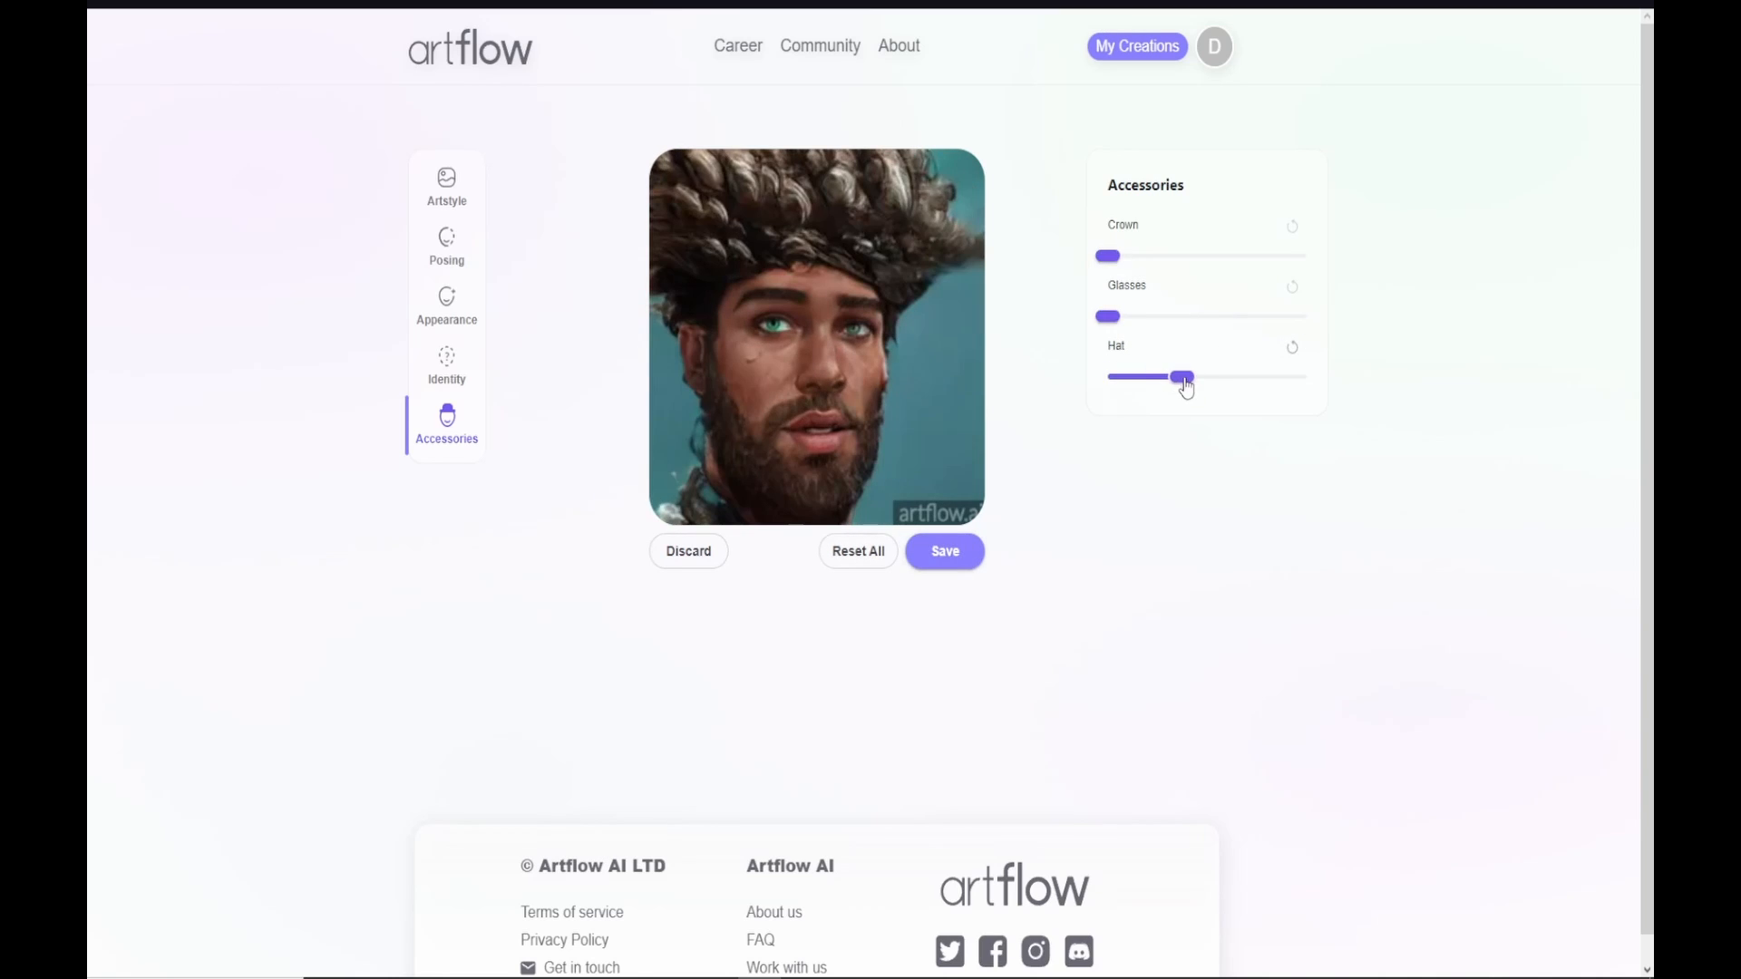
{"action": "left_click", "coordinate": [1229, 379]}
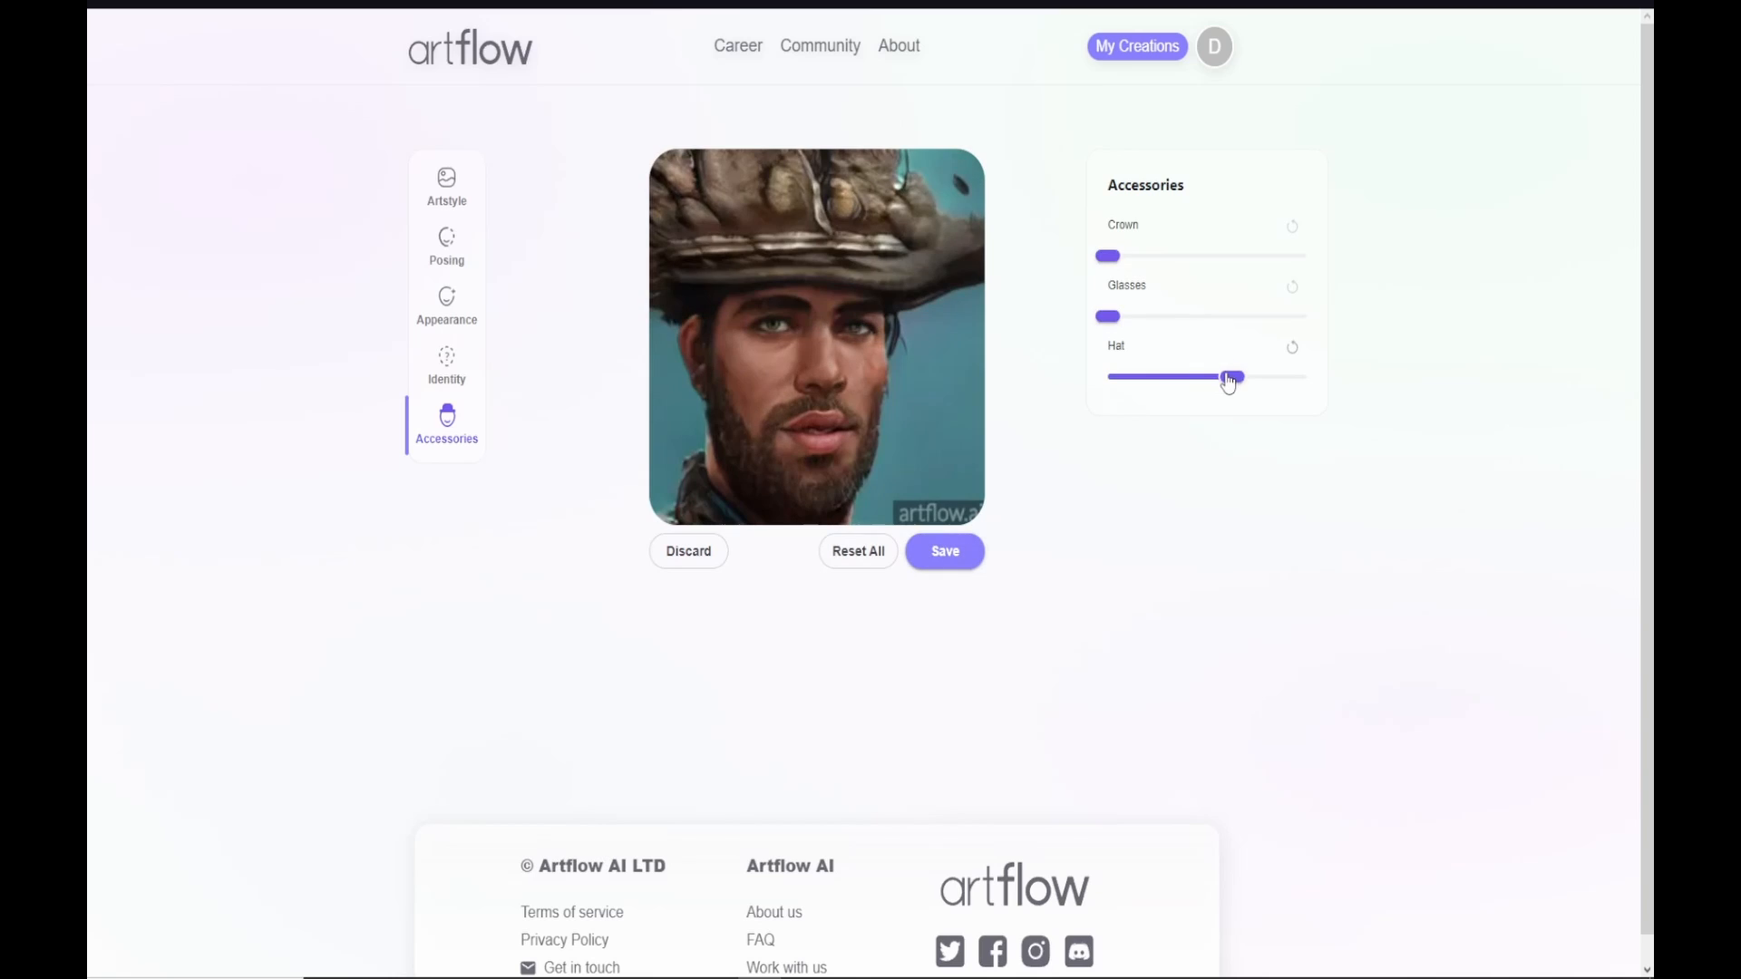
{"action": "left_click", "coordinate": [1276, 379]}
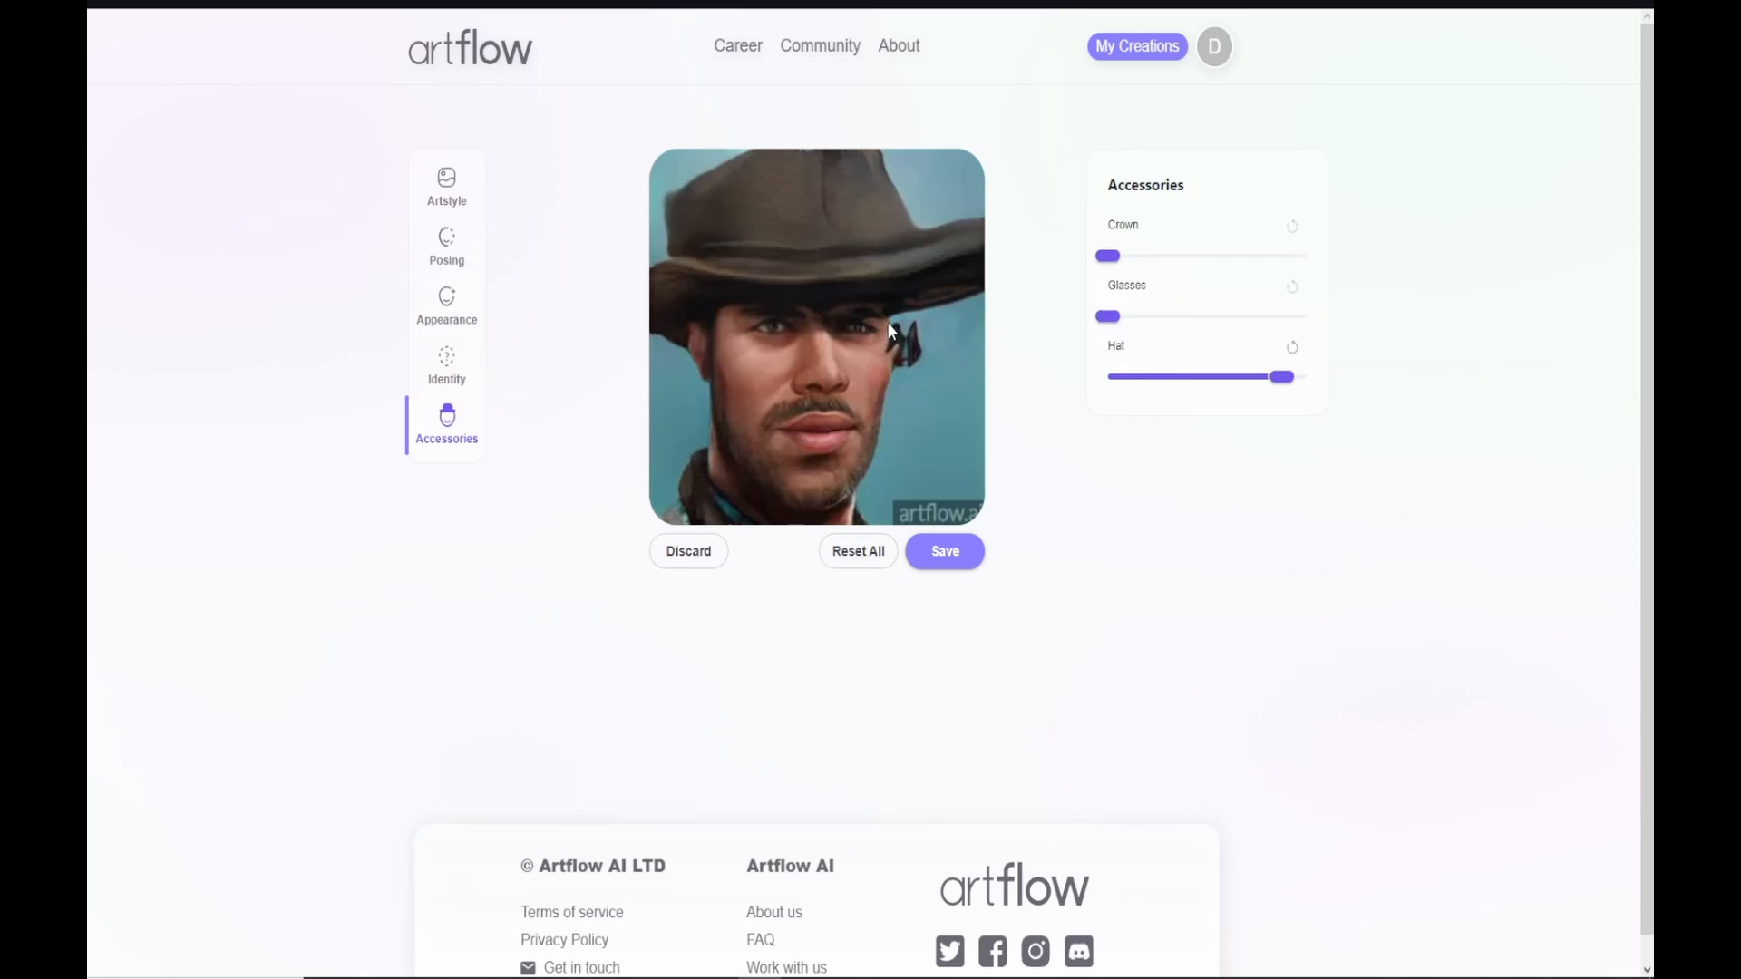
Step: Try Hat strengths between about one tenth and half of the range and return Hat to its minimum
{"action": "left_click", "coordinate": [1204, 379]}
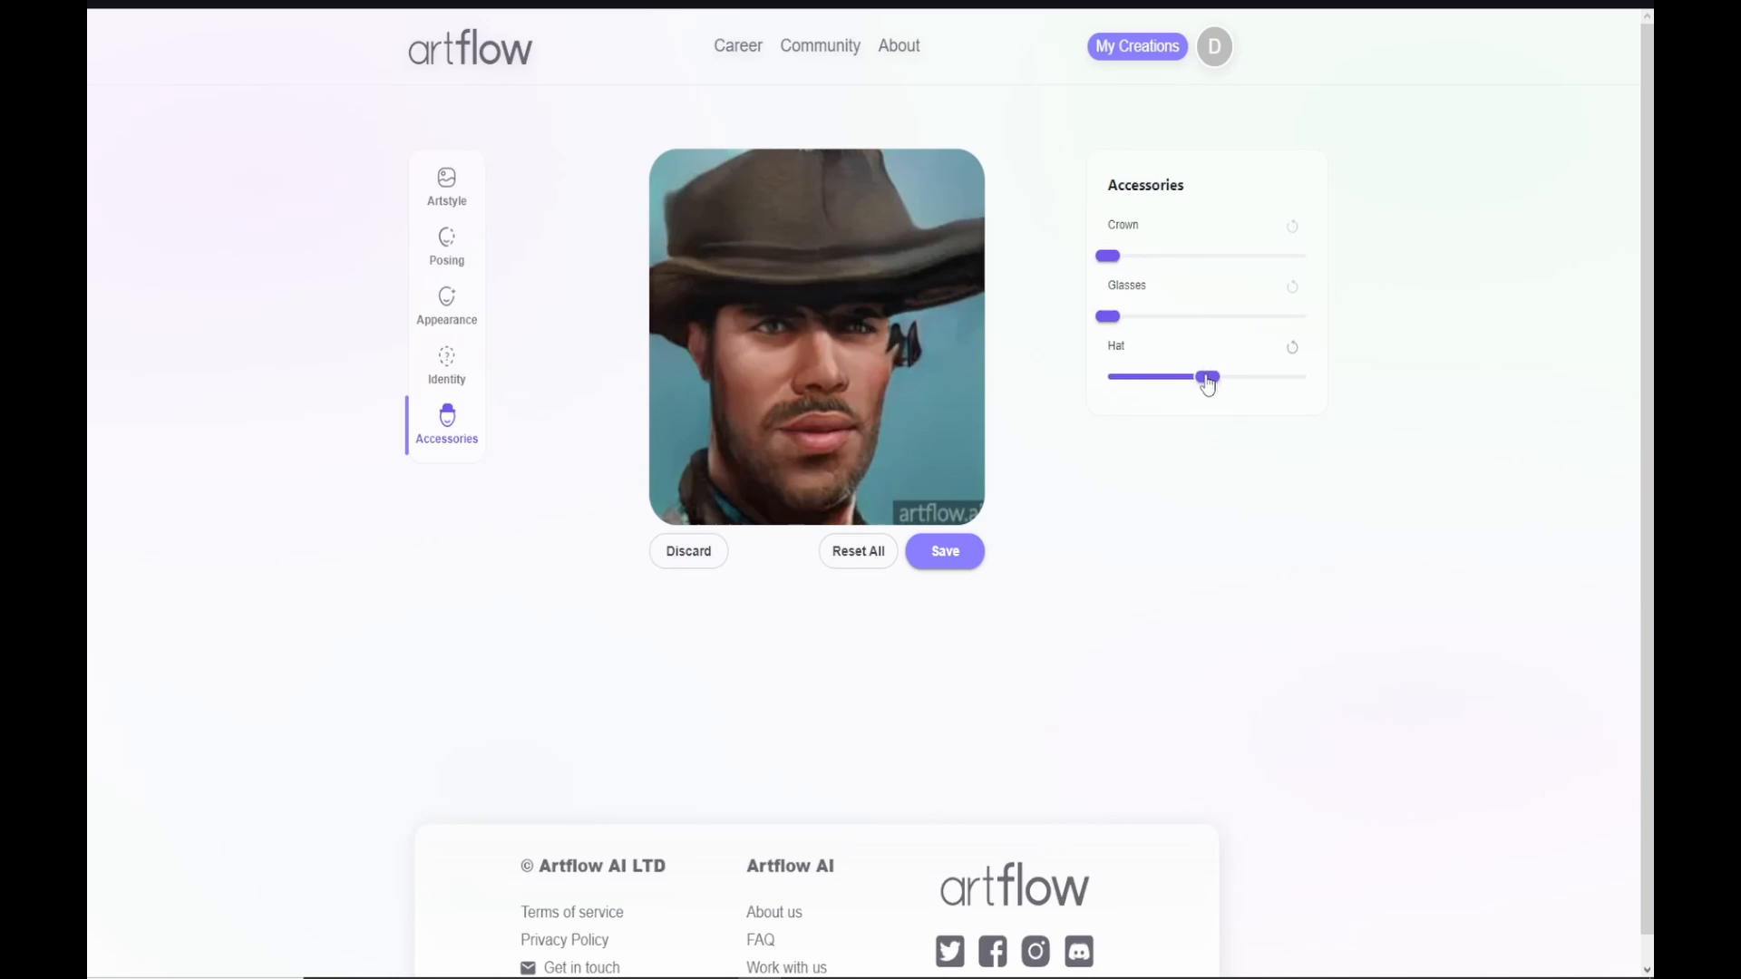
{"action": "left_click", "coordinate": [1133, 379]}
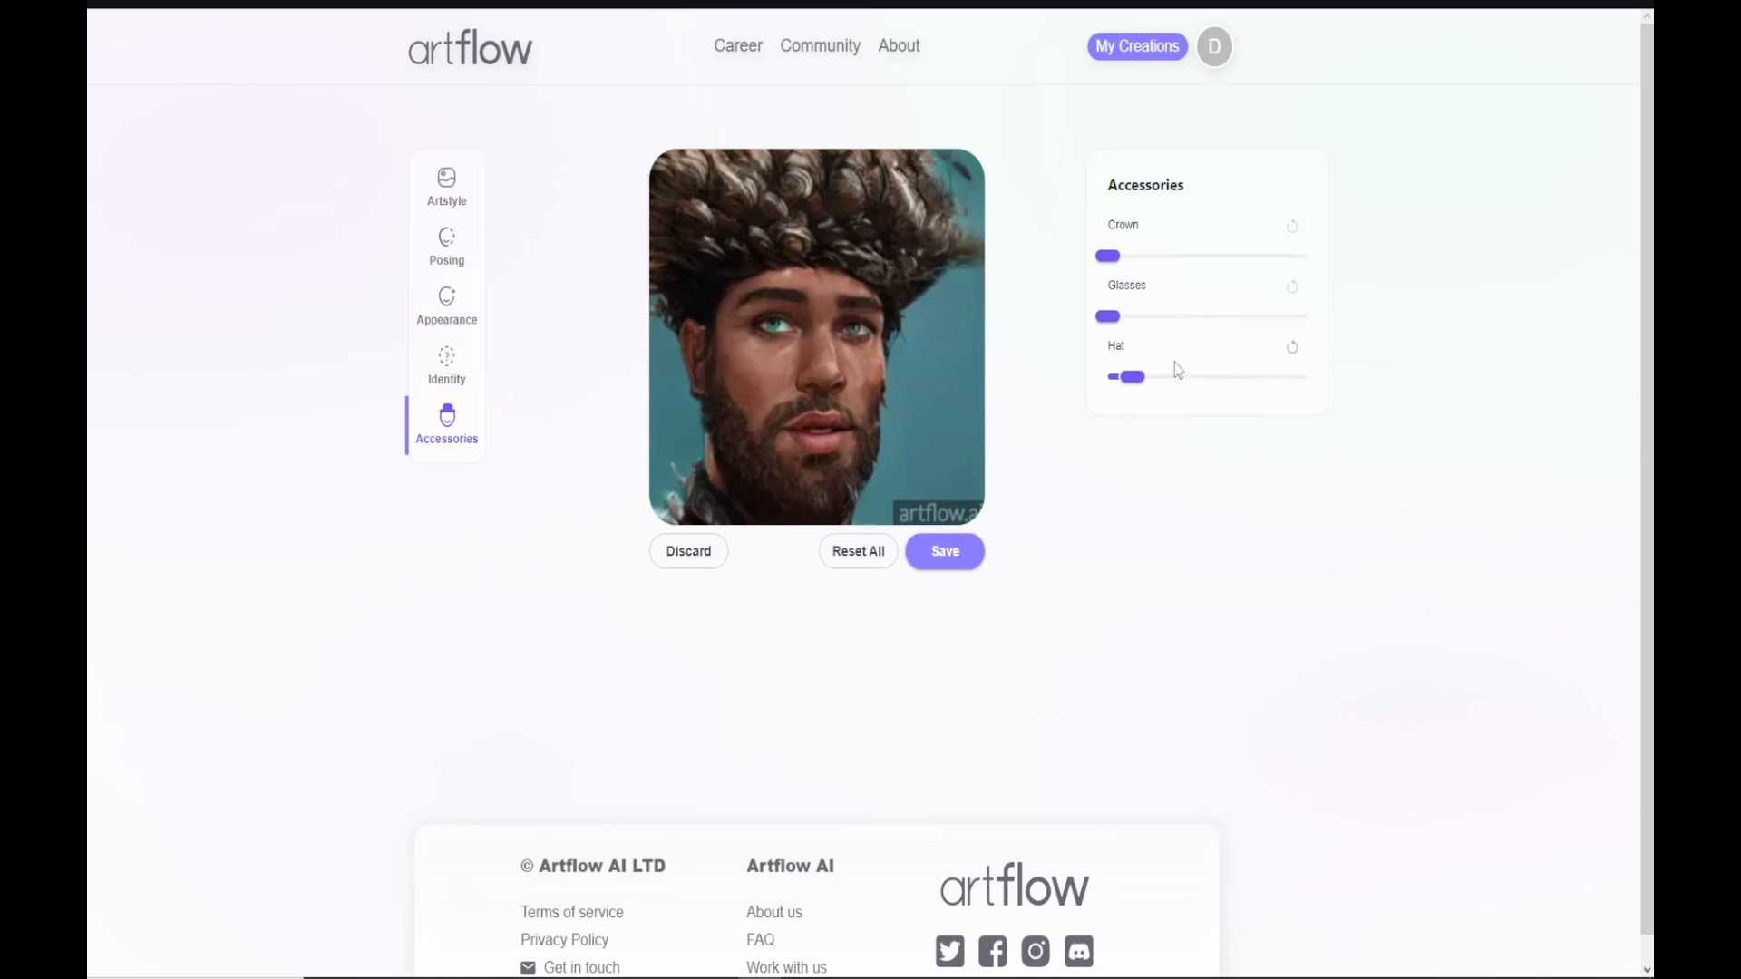
{"action": "left_click", "coordinate": [1155, 379]}
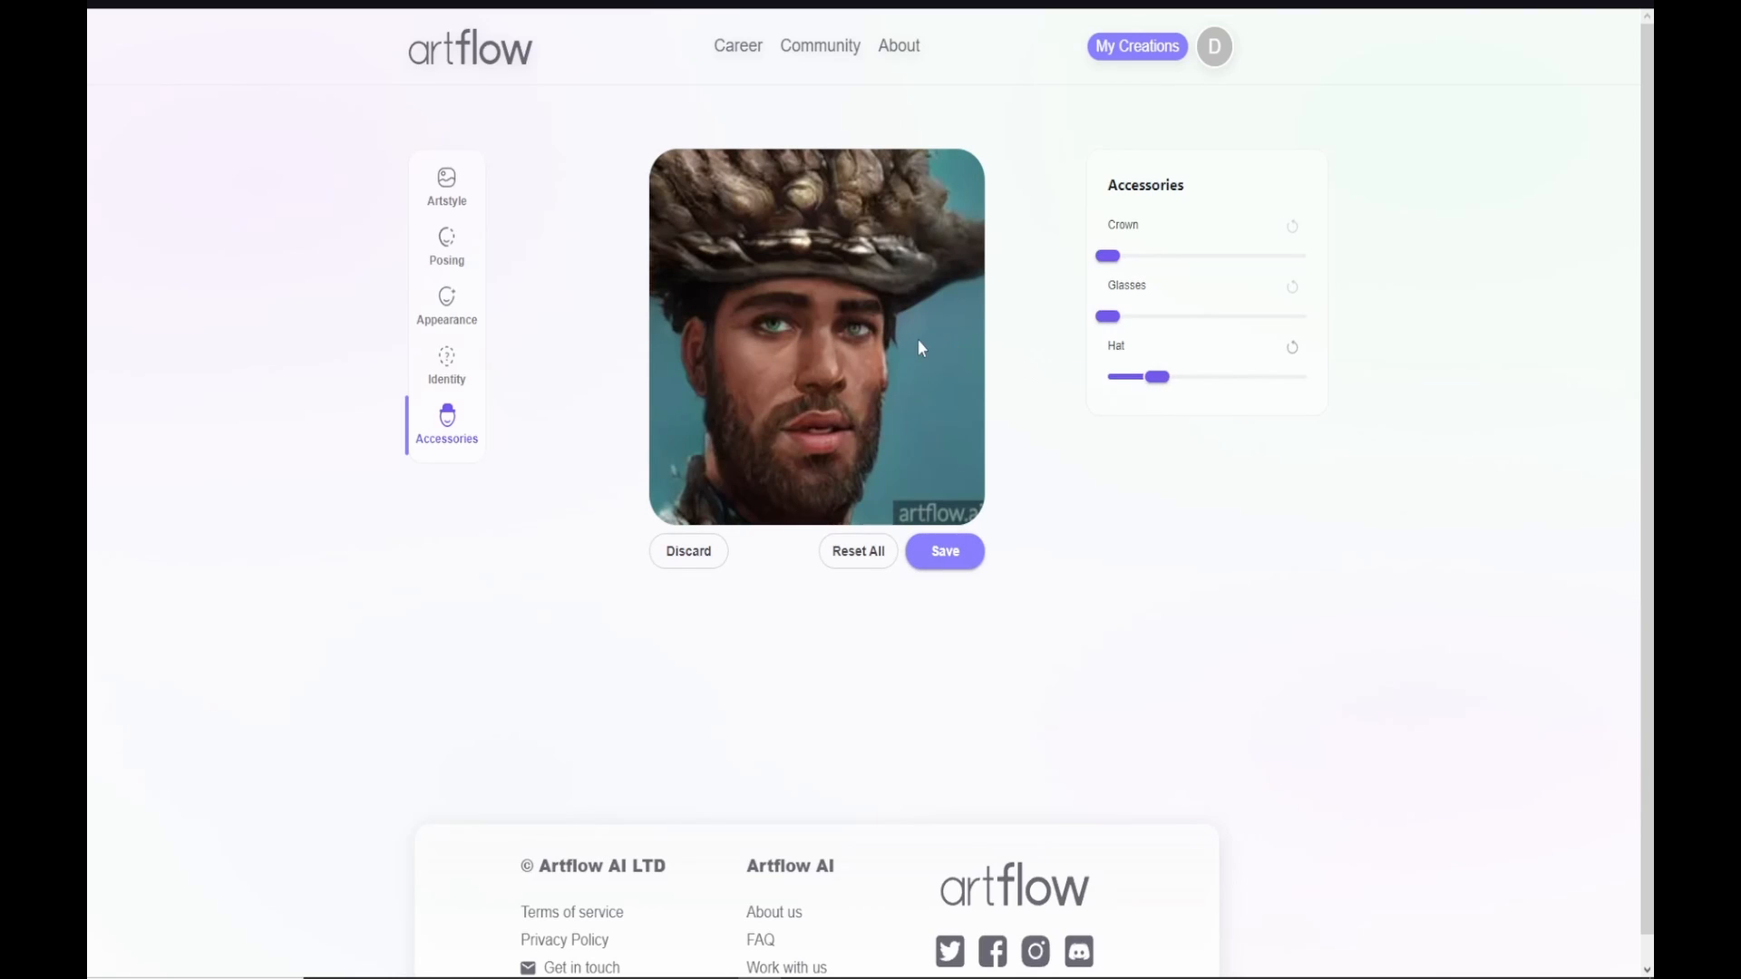
{"action": "left_click", "coordinate": [1181, 379]}
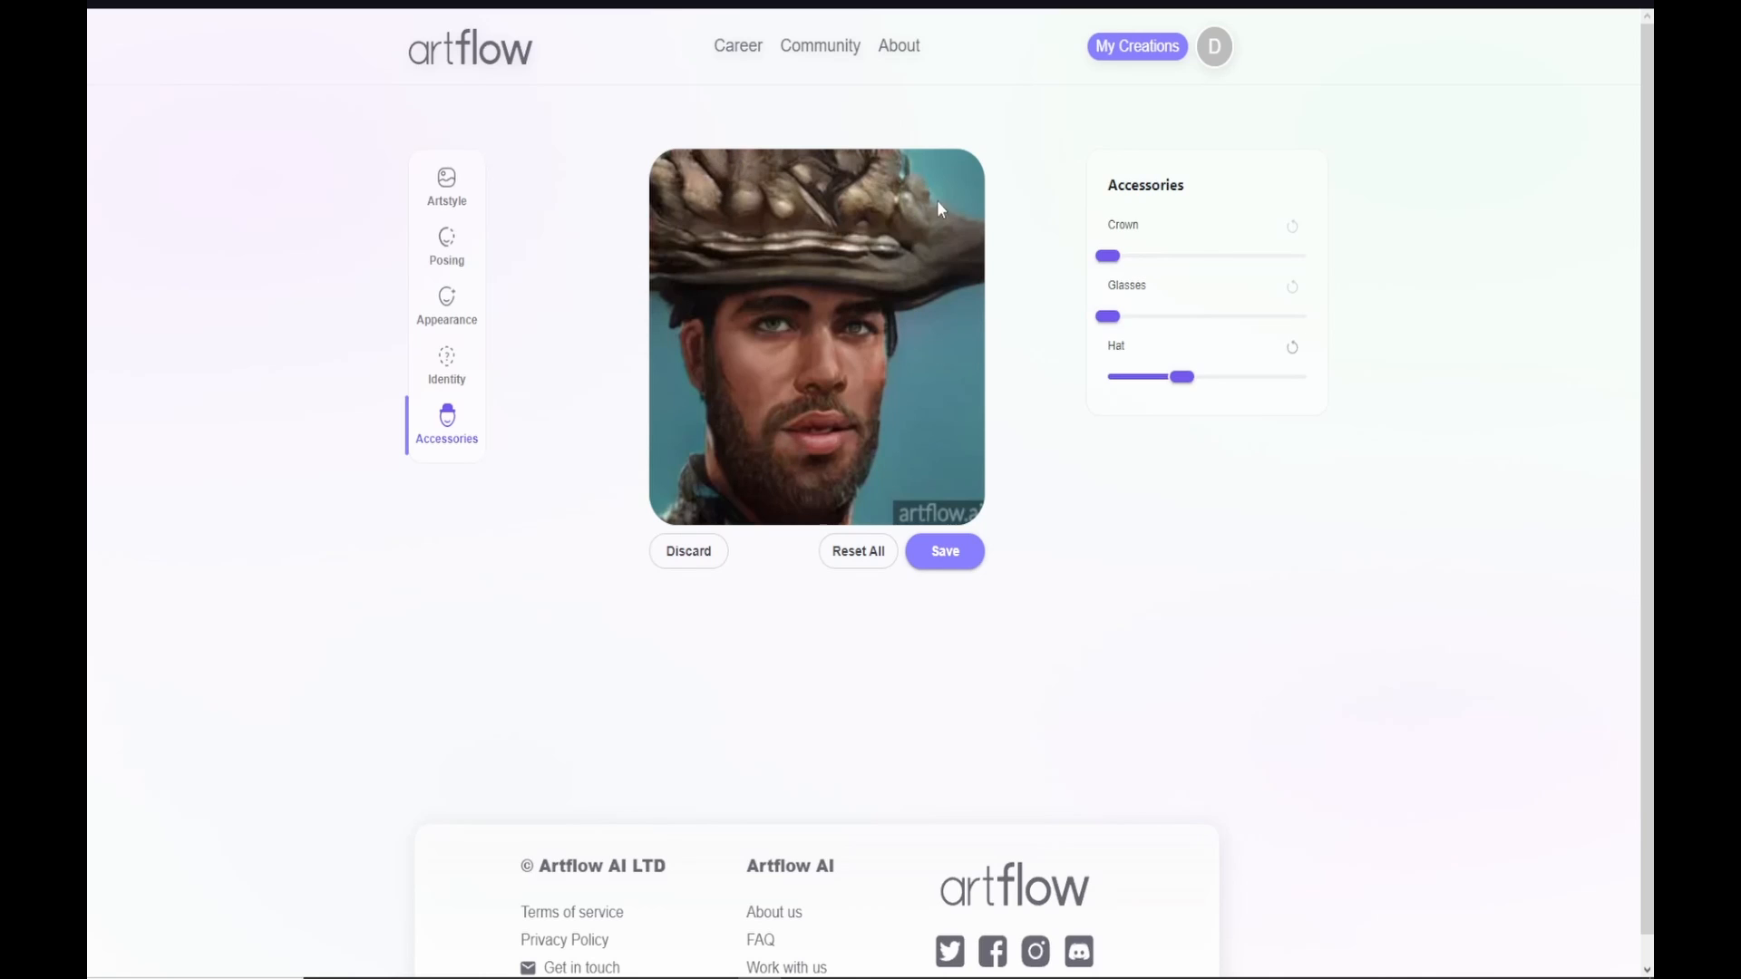
{"action": "left_click", "coordinate": [1105, 379]}
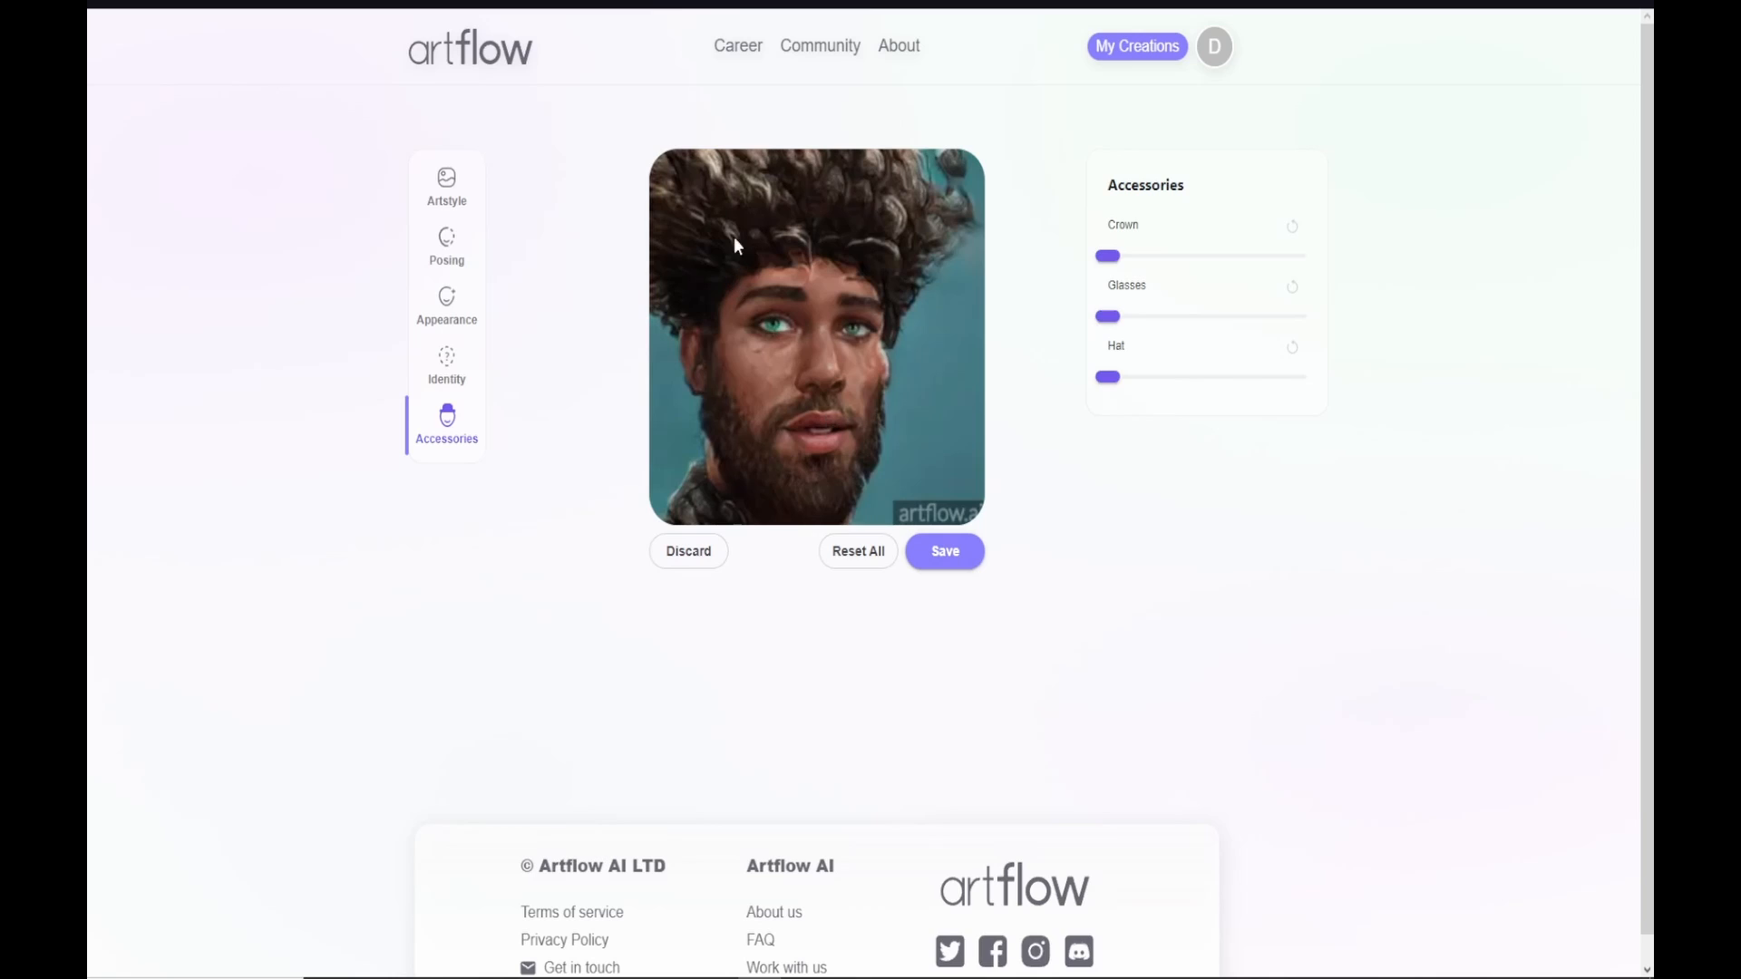
Step: Save the edited musician portrait and view its enlarged version from the creations gallery
{"action": "left_click", "coordinate": [962, 563]}
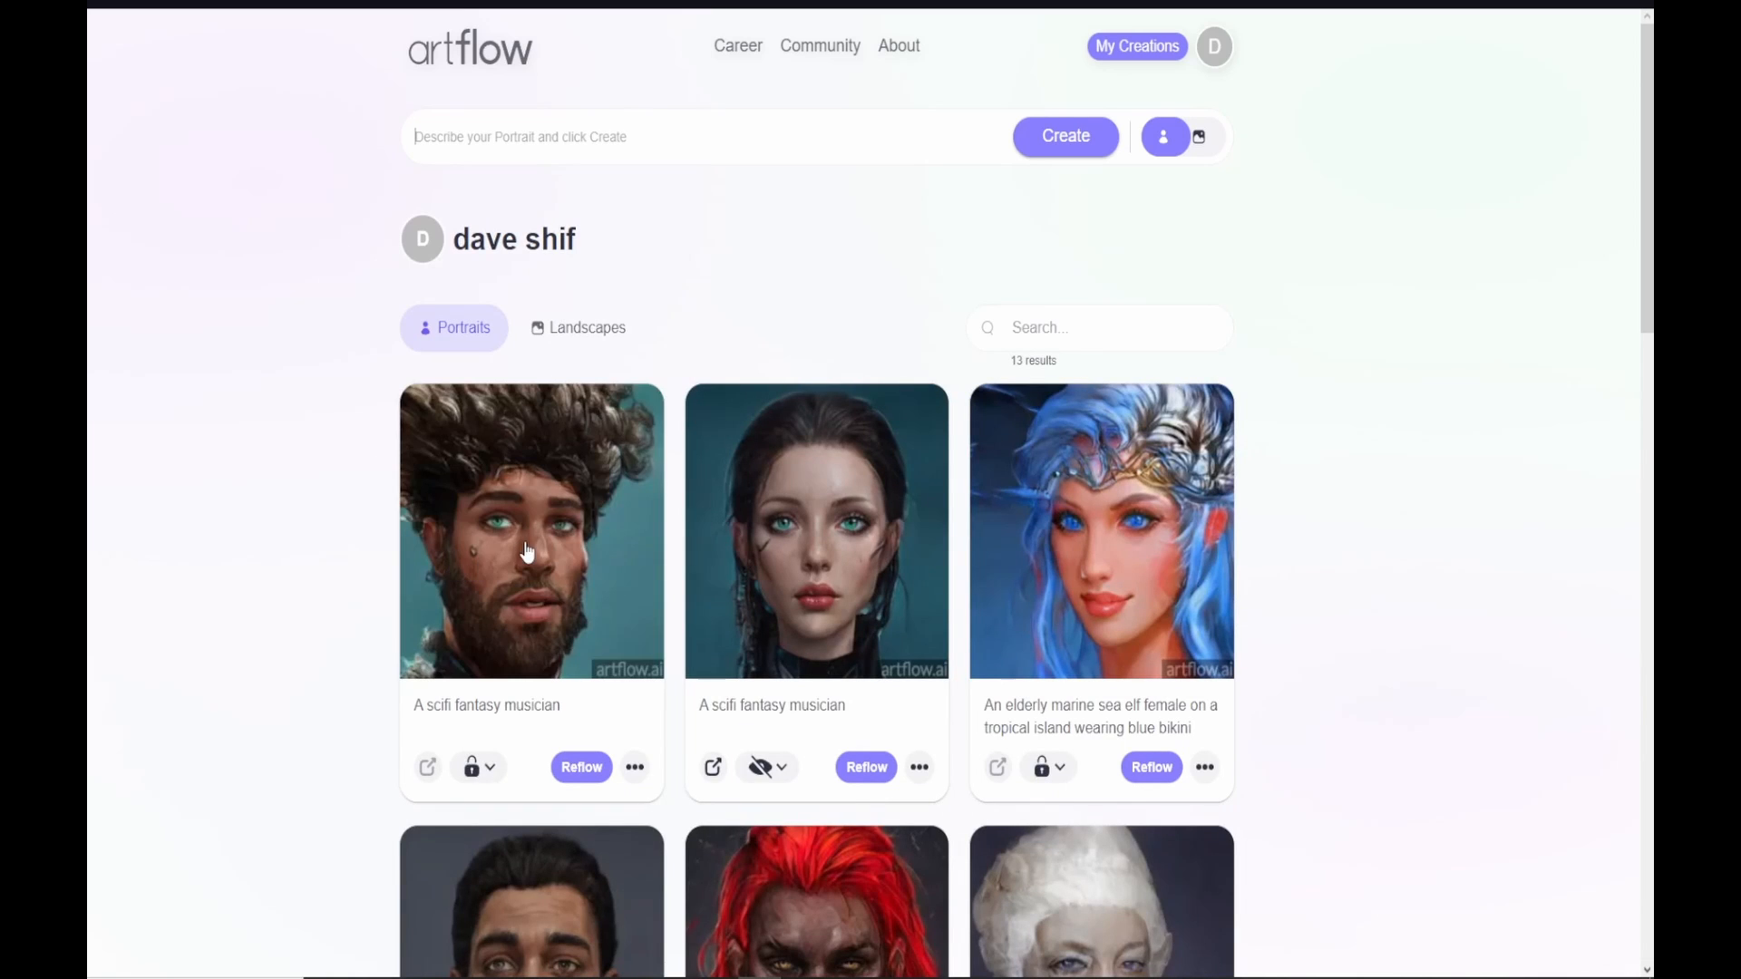
{"action": "left_click", "coordinate": [528, 551]}
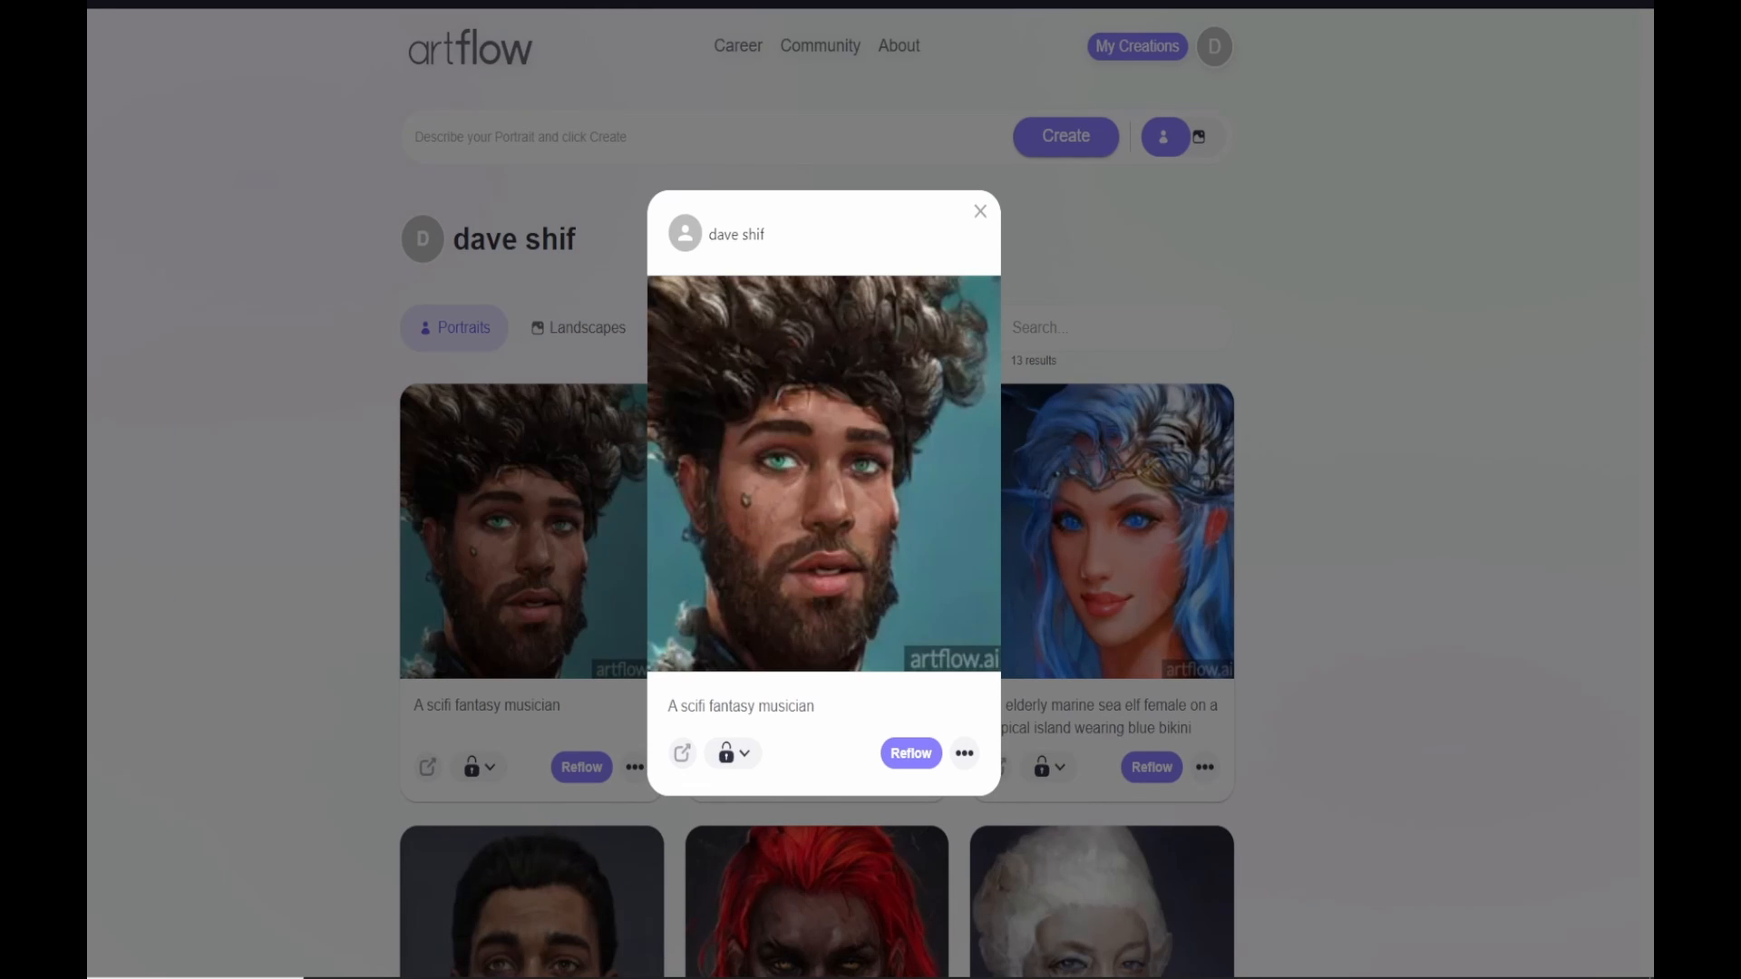
{"action": "left_click", "coordinate": [981, 211]}
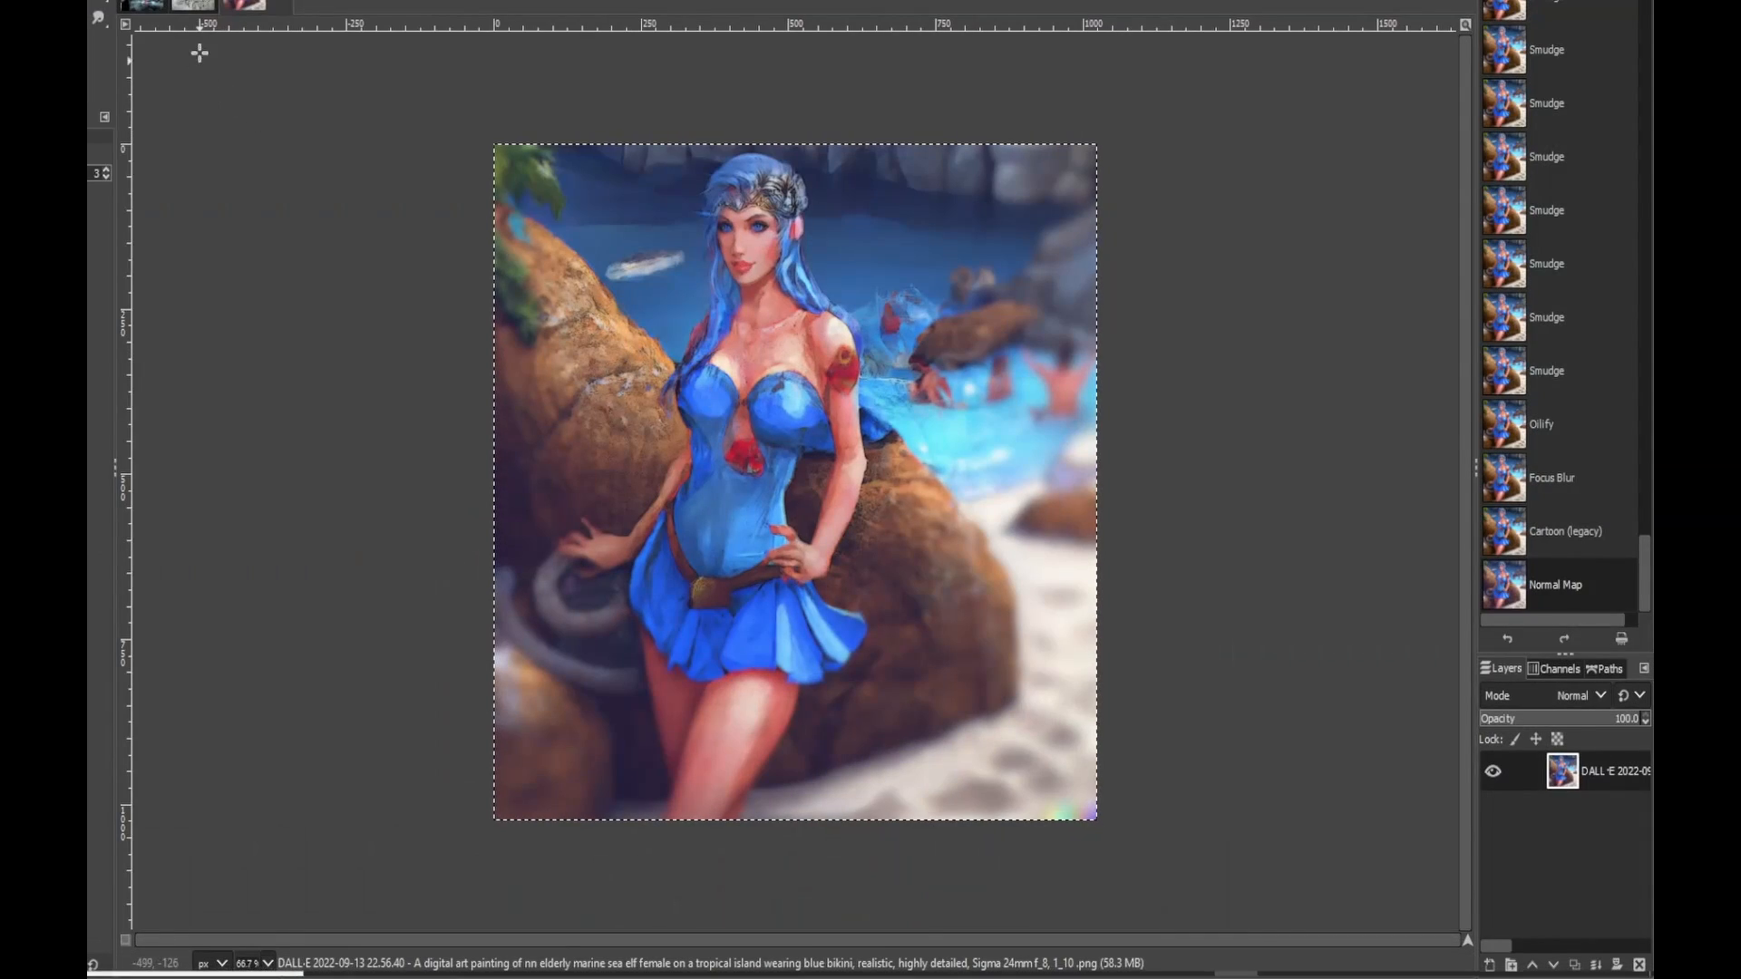
Step: Switch to GIMP and create a new 1024 × 1024 px image for the saved portrait
{"action": "left_click", "coordinate": [136, 8]}
{"action": "left_click", "coordinate": [181, 27]}
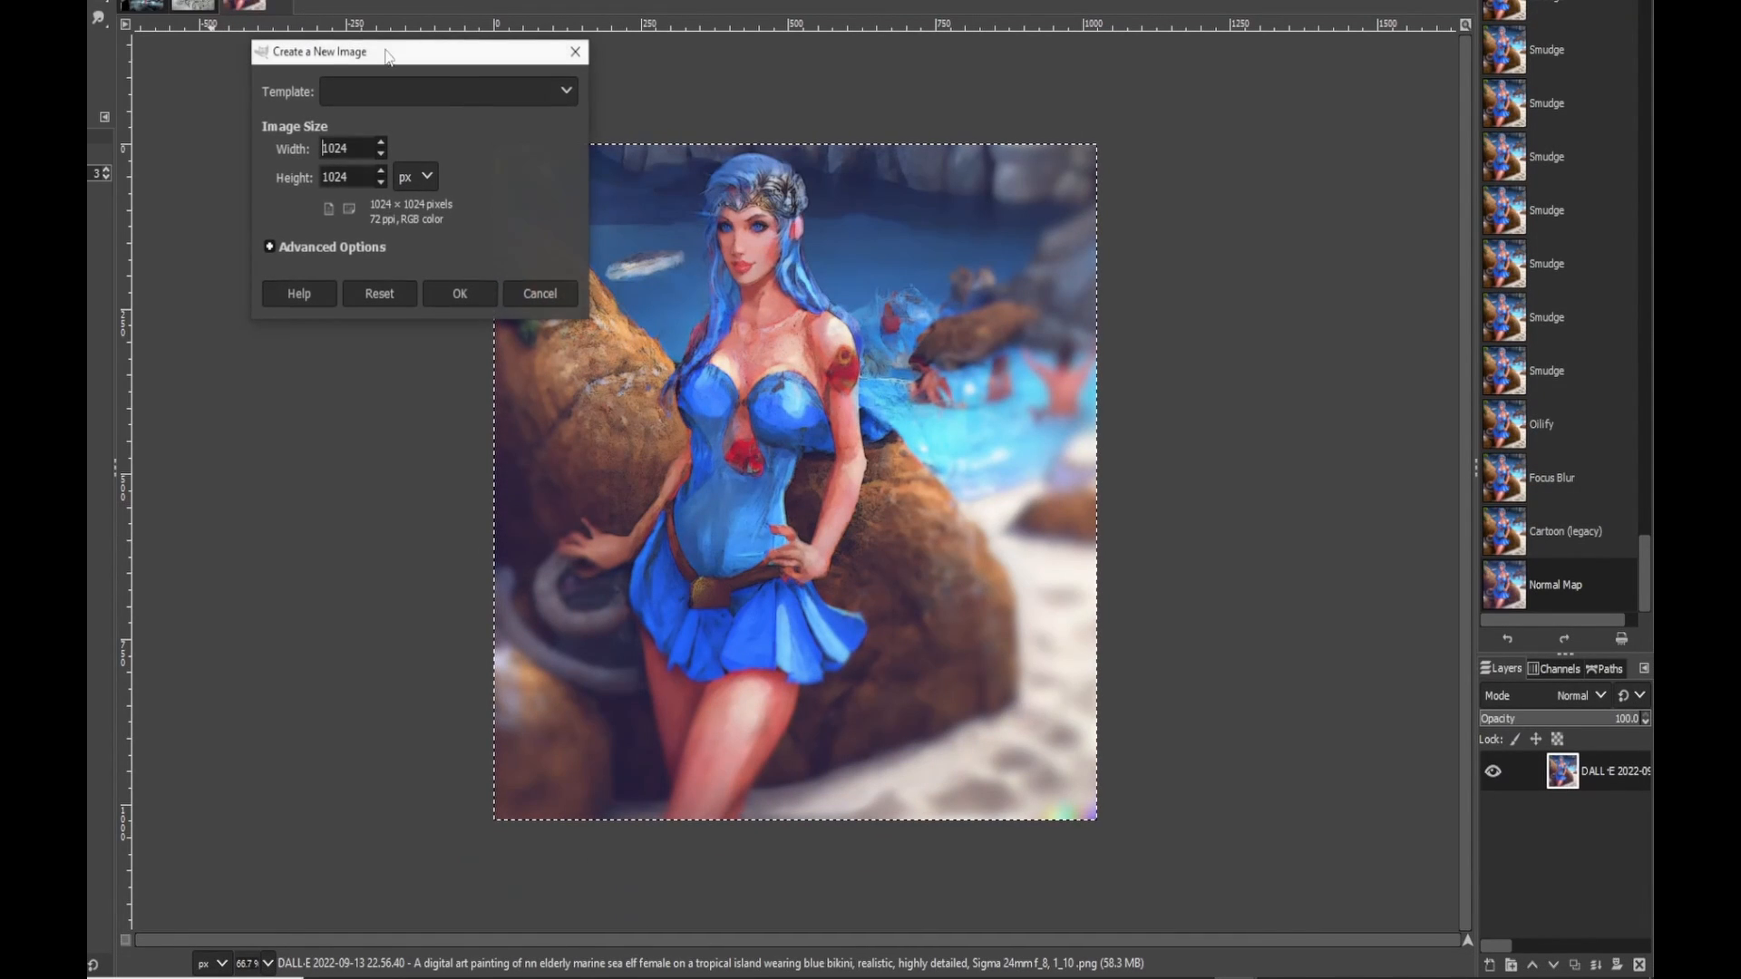
{"action": "left_click", "coordinate": [458, 294]}
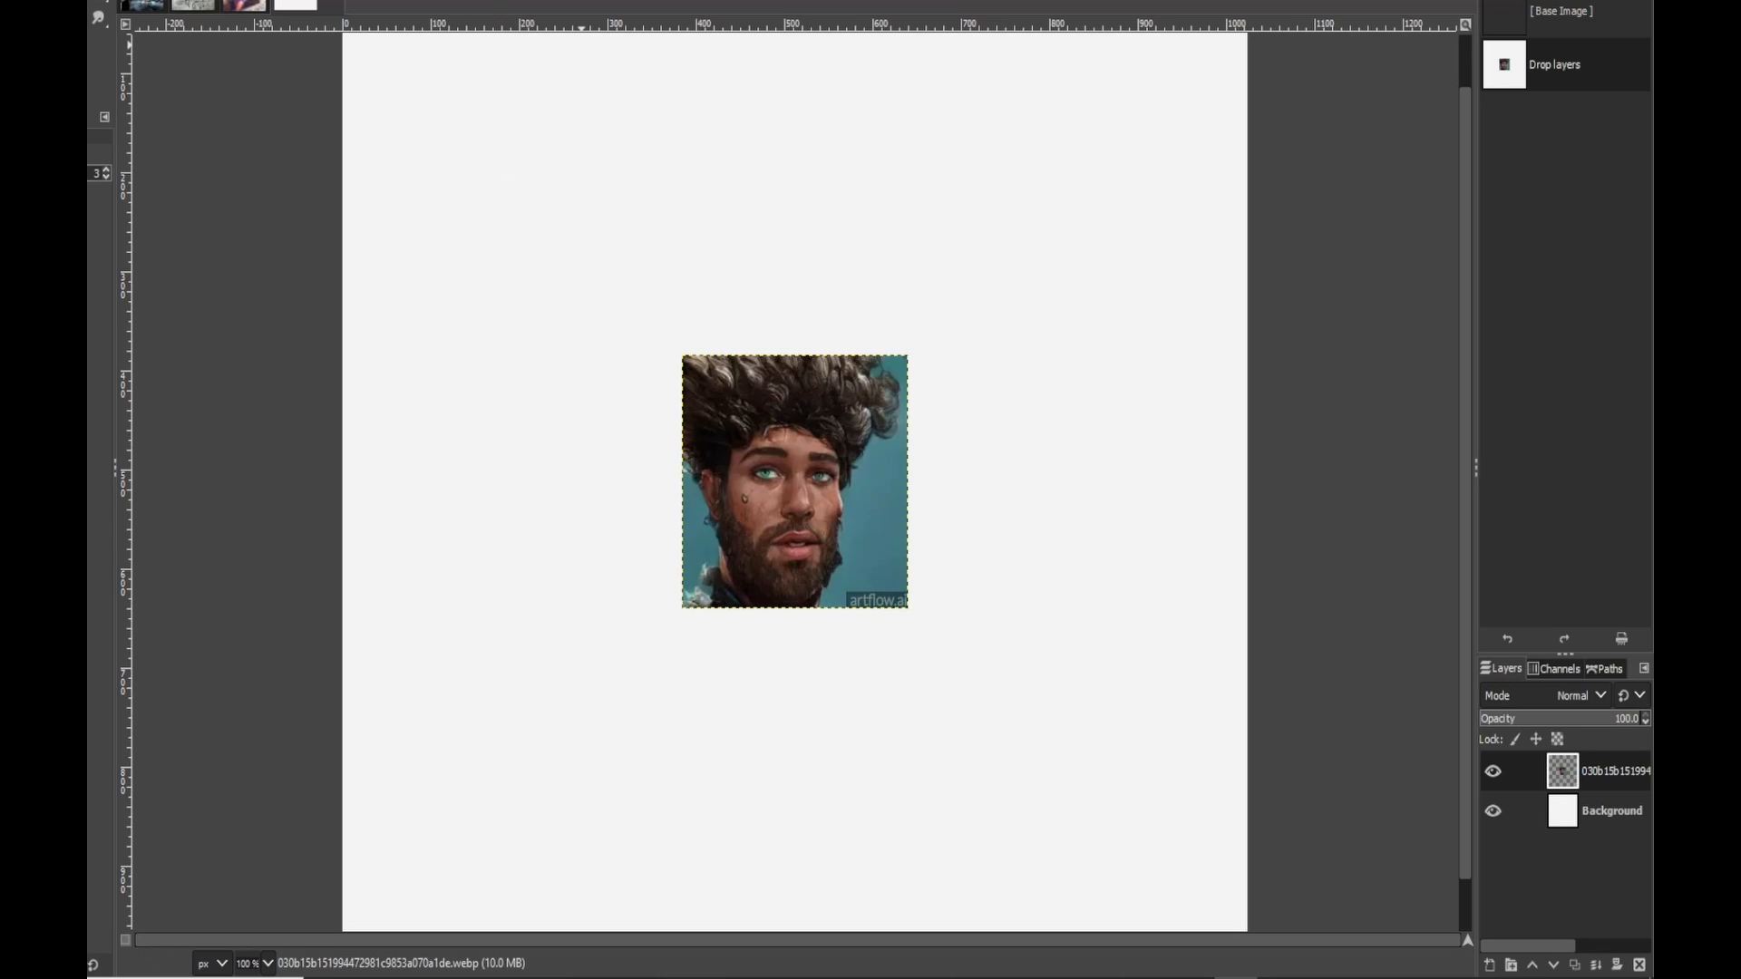
Step: Move the portrait layer to the upper centre of the white canvas, leaving a blank margin above it
{"action": "left_click_drag", "start_coordinate": [774, 422], "coordinate": [738, 109]}
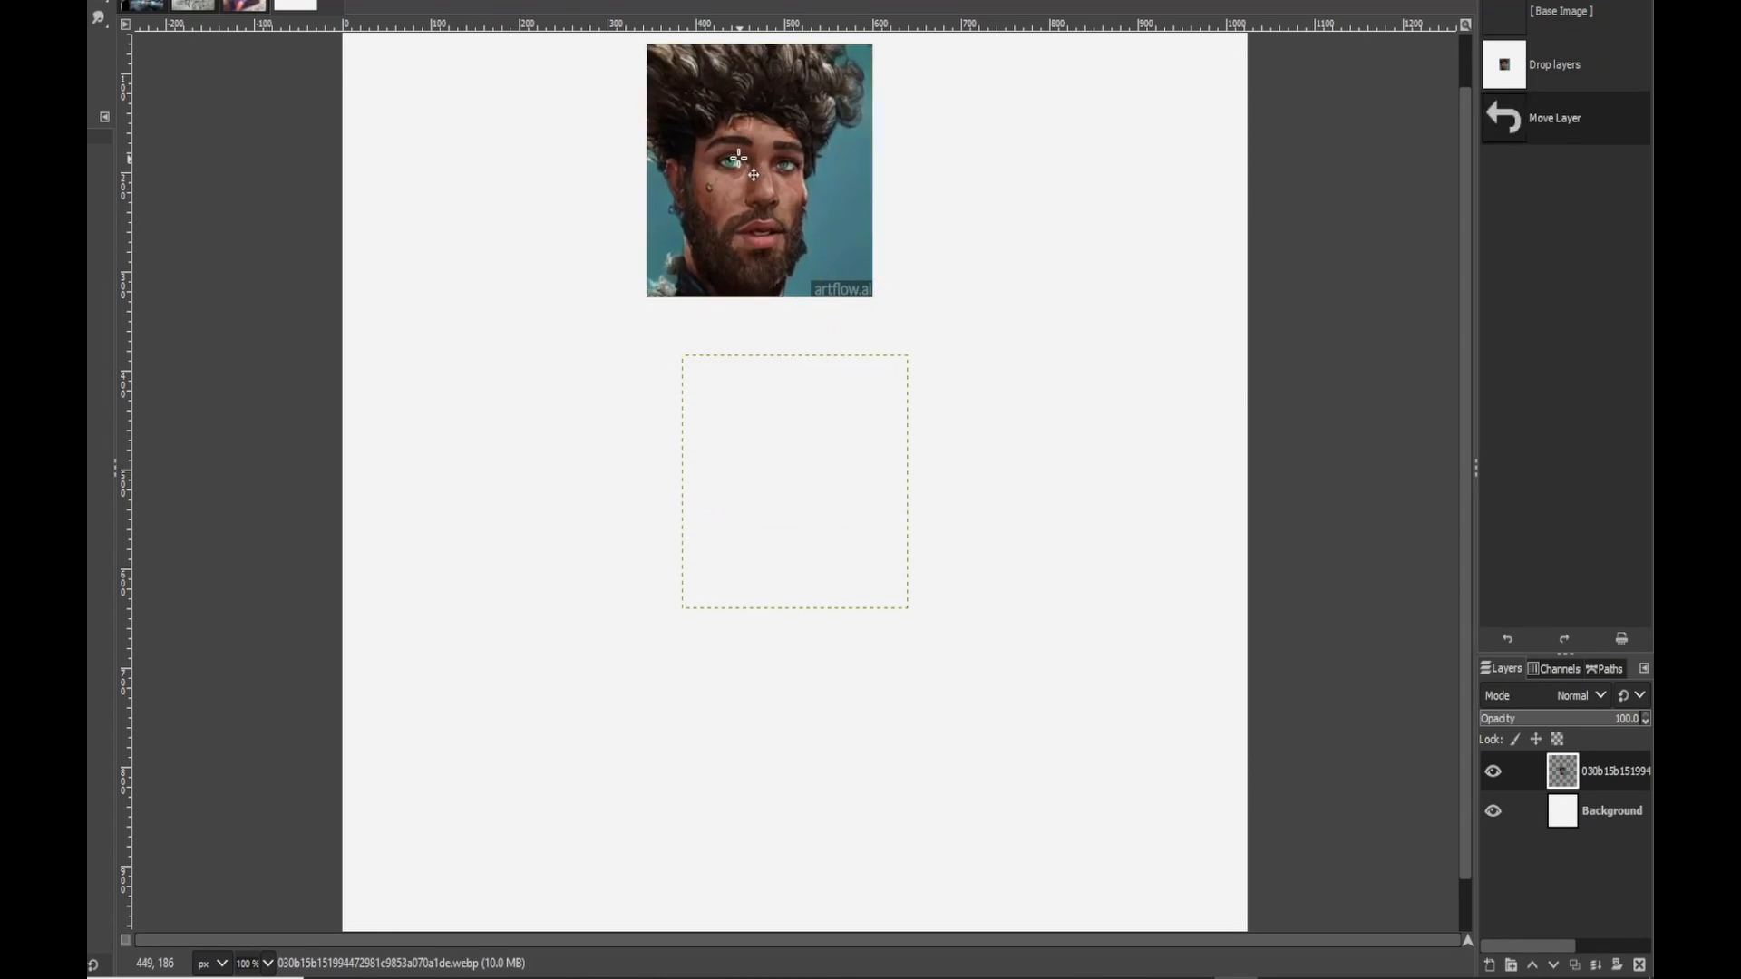
{"action": "left_click_drag", "start_coordinate": [847, 183], "coordinate": [863, 178]}
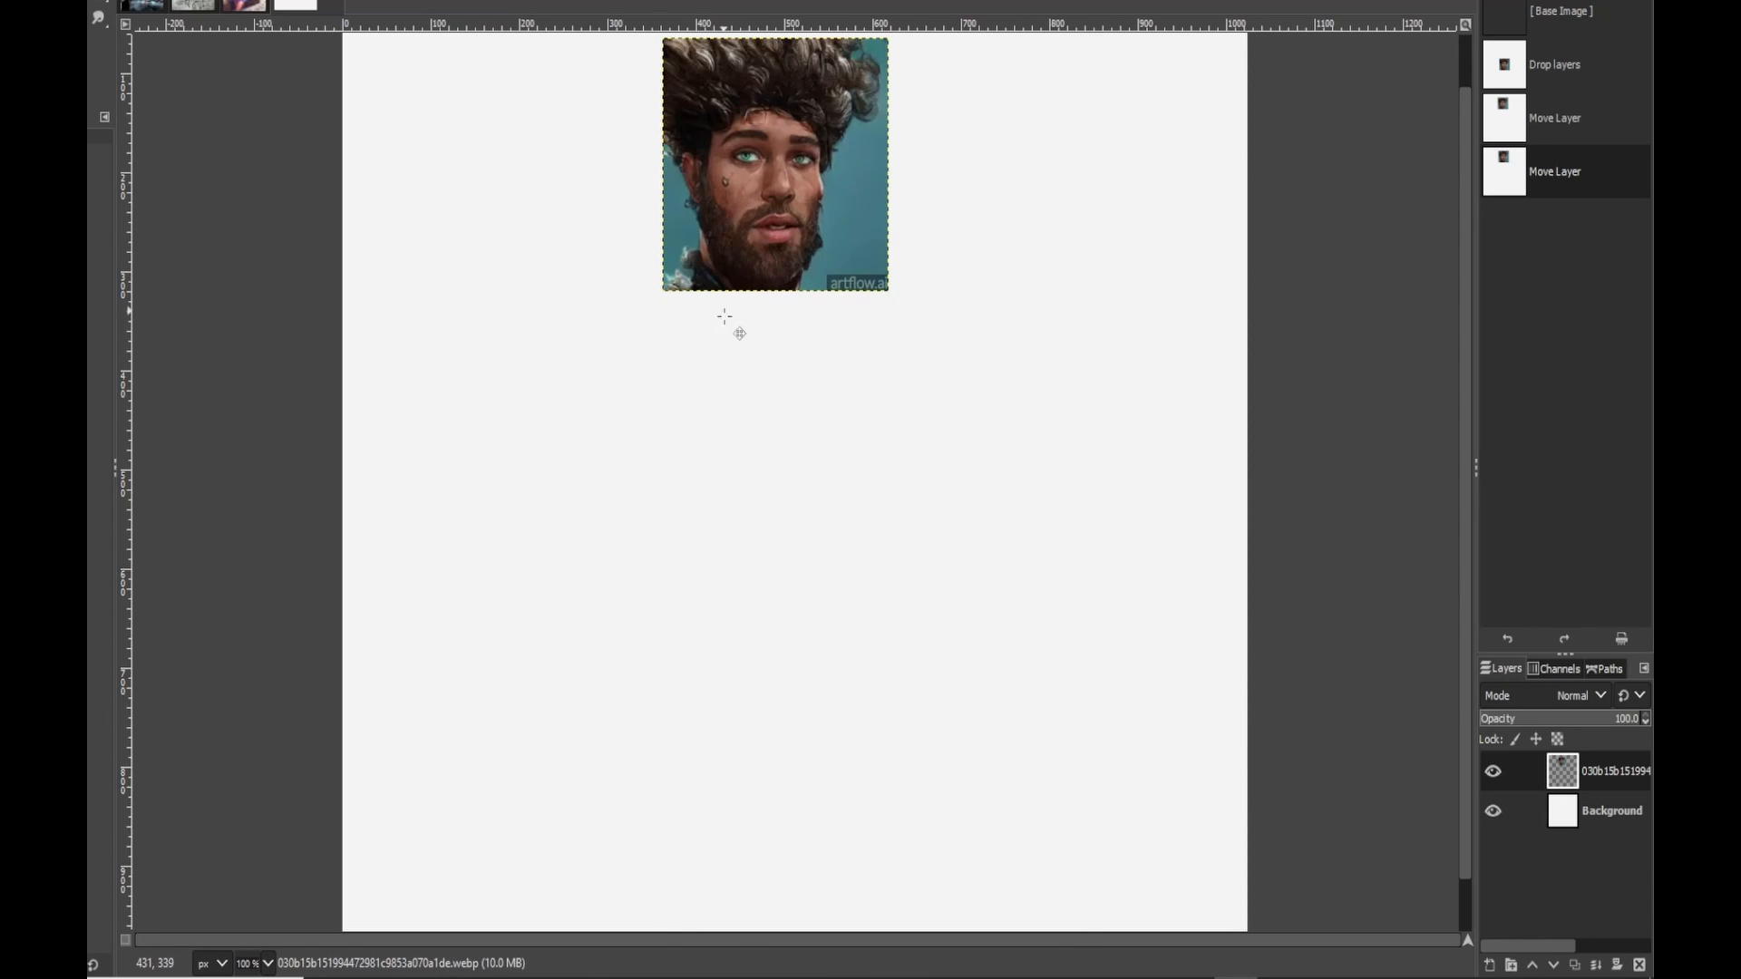
{"action": "left_click_drag", "start_coordinate": [724, 317], "coordinate": [744, 365]}
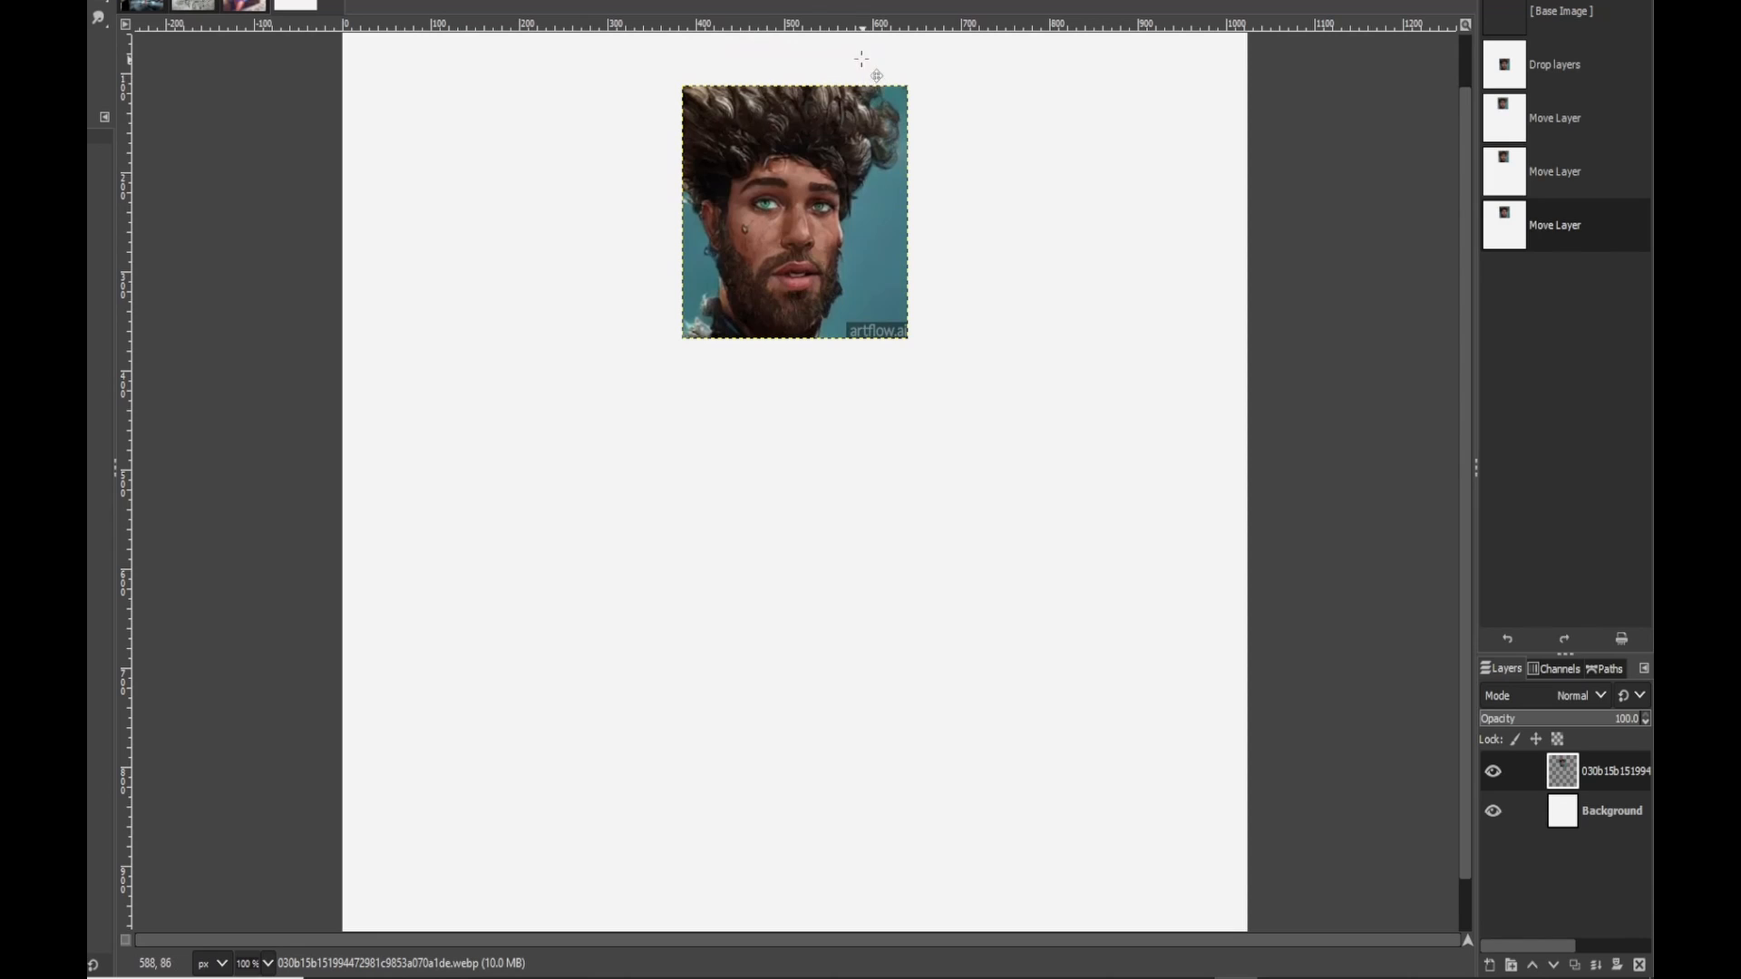
{"action": "left_click_drag", "start_coordinate": [757, 156], "coordinate": [746, 183]}
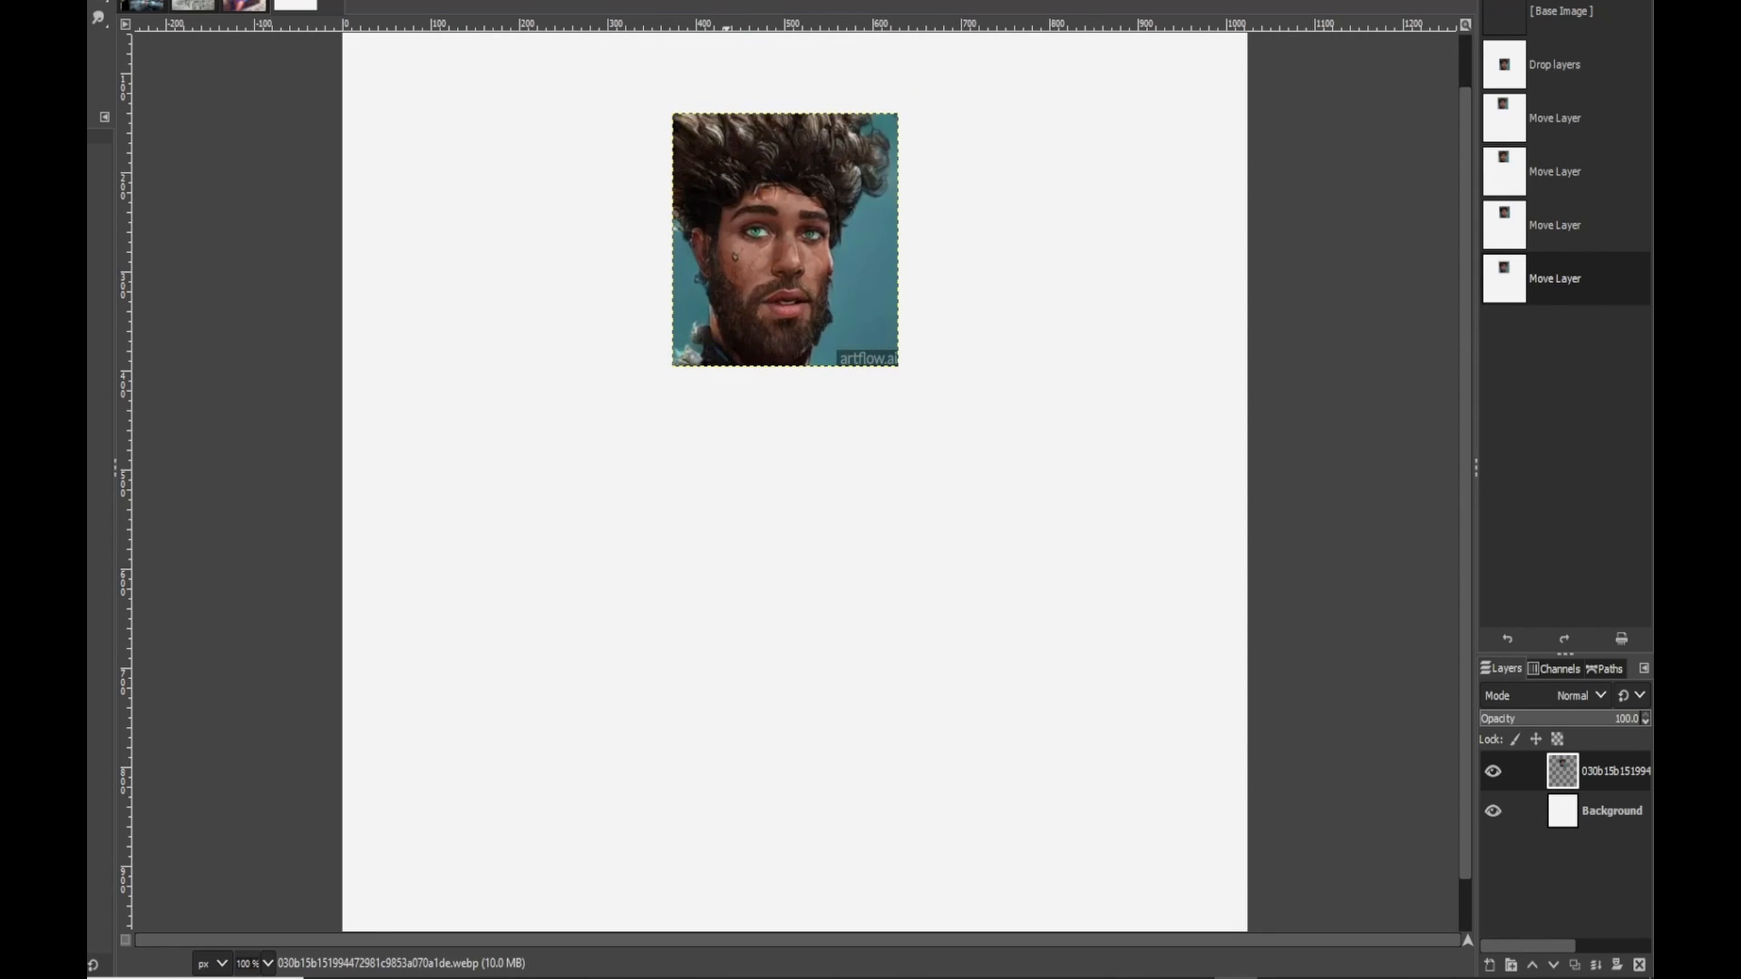
Step: Export the composed image to the Desktop folder as adfafafaf.png
{"action": "left_click", "coordinate": [88, 2]}
{"action": "left_click", "coordinate": [109, 253]}
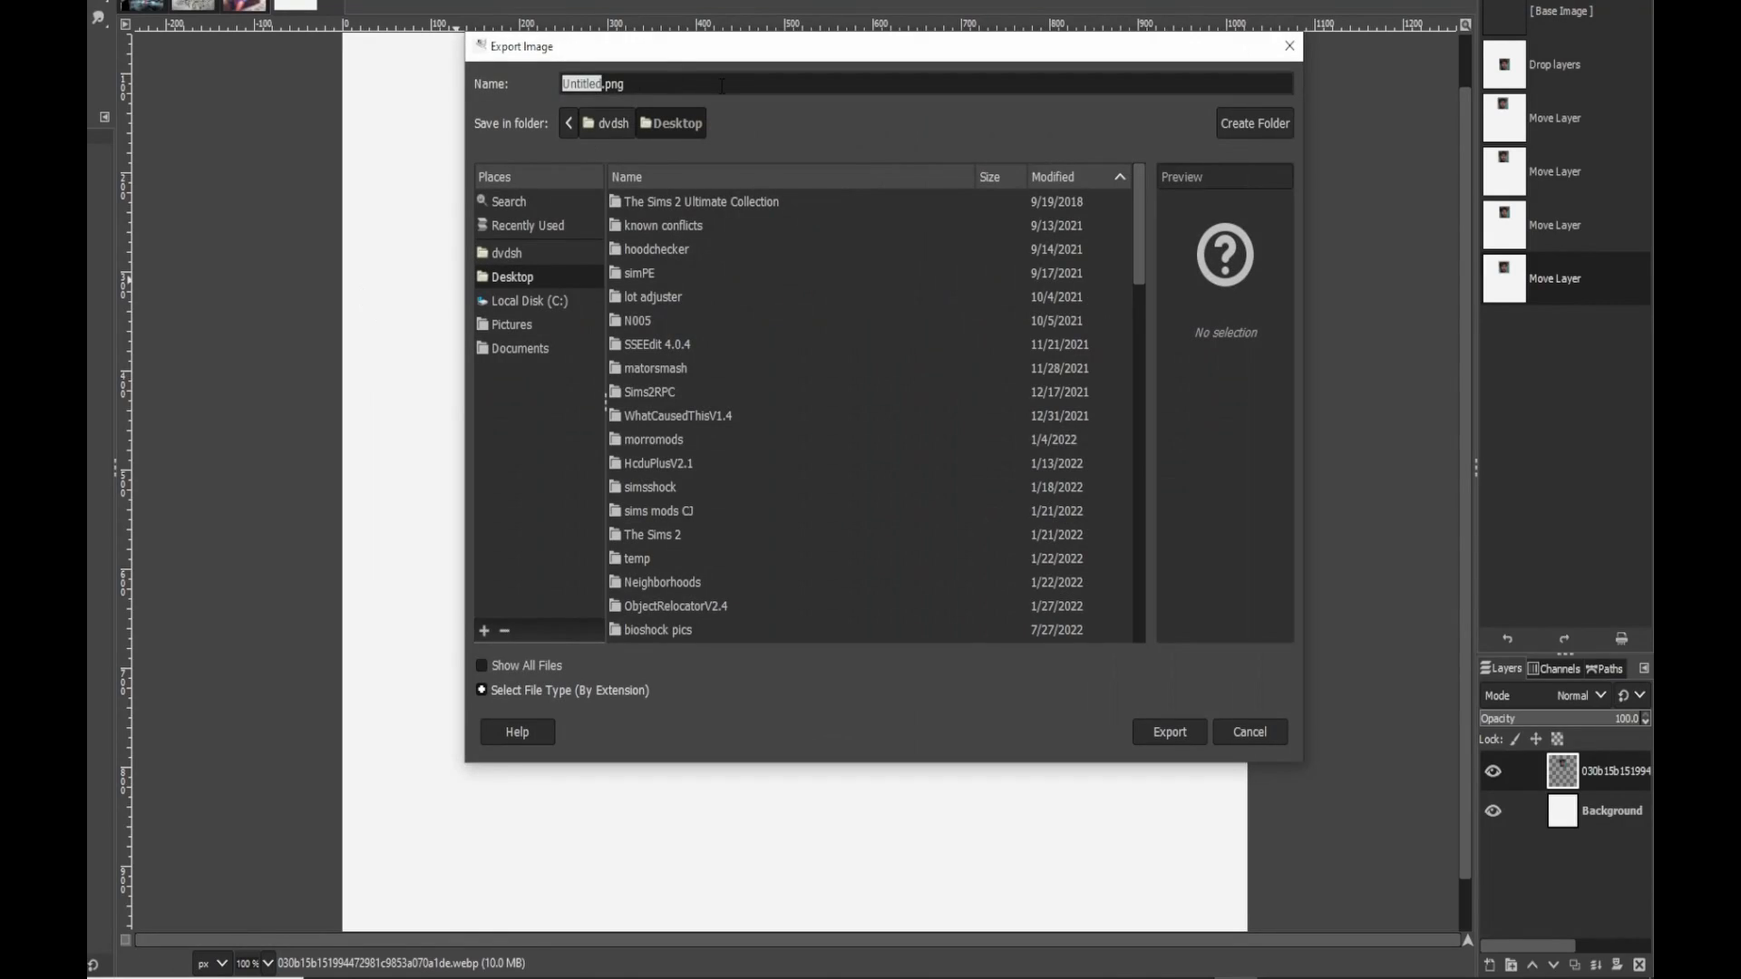
{"action": "type", "text": "adfafafaf"}
{"action": "left_click", "coordinate": [1169, 731]}
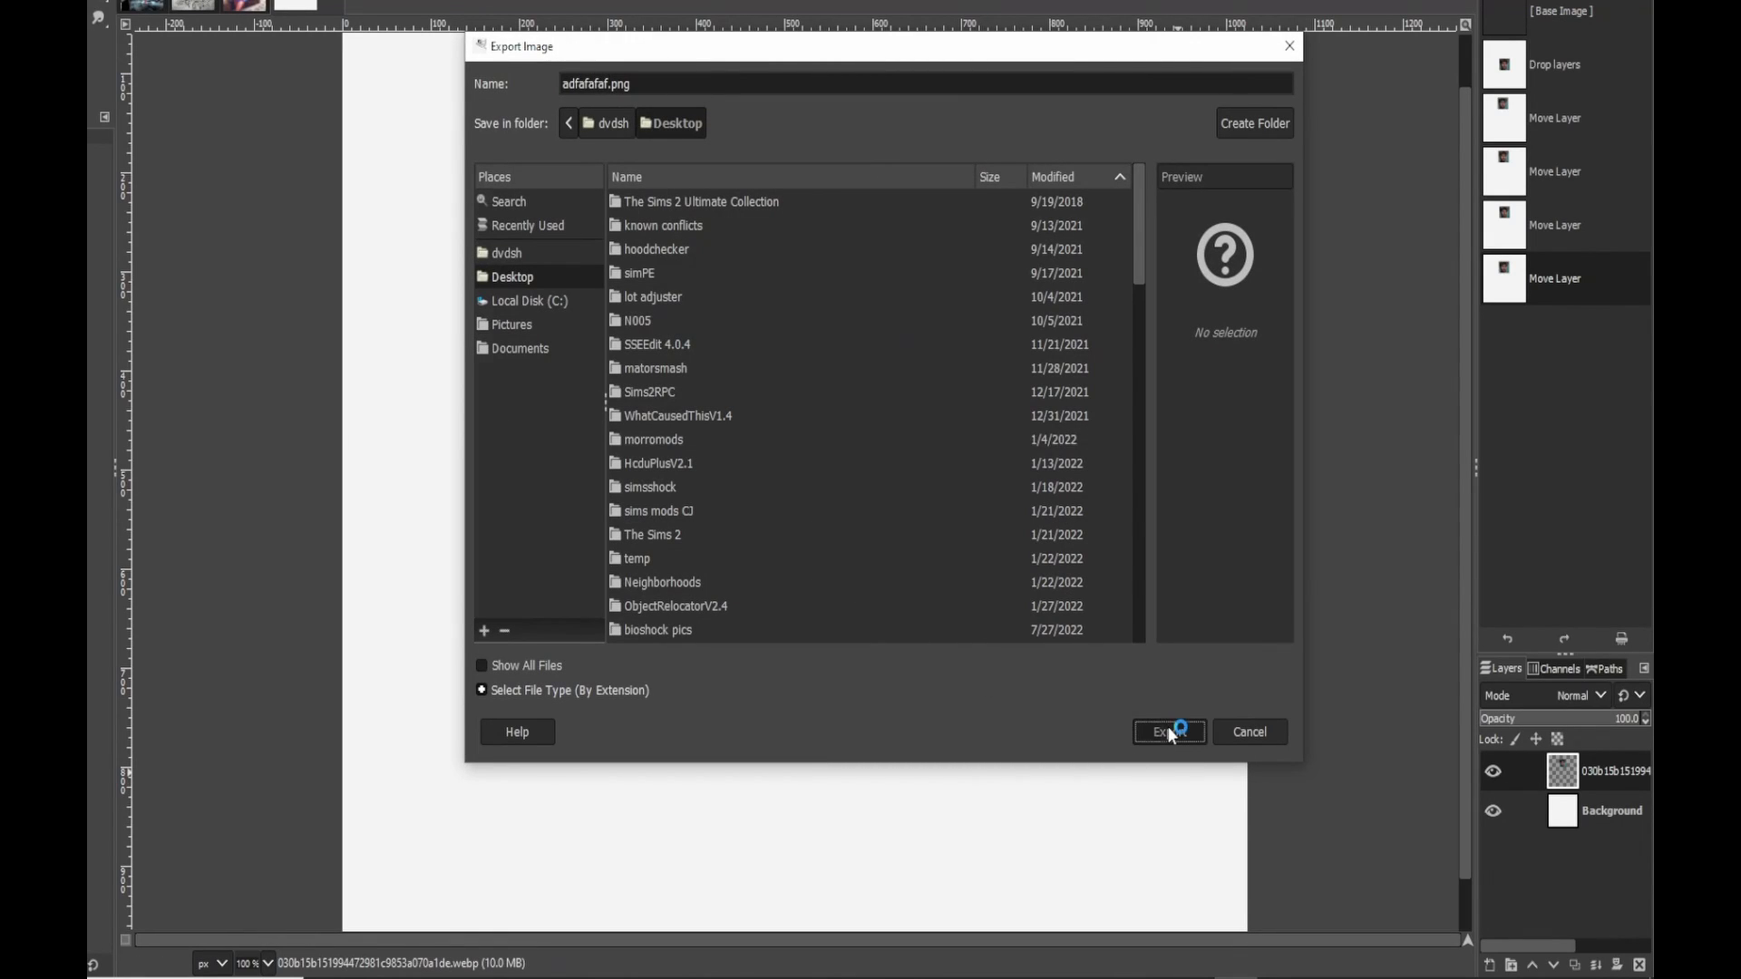
{"action": "left_click", "coordinate": [812, 680]}
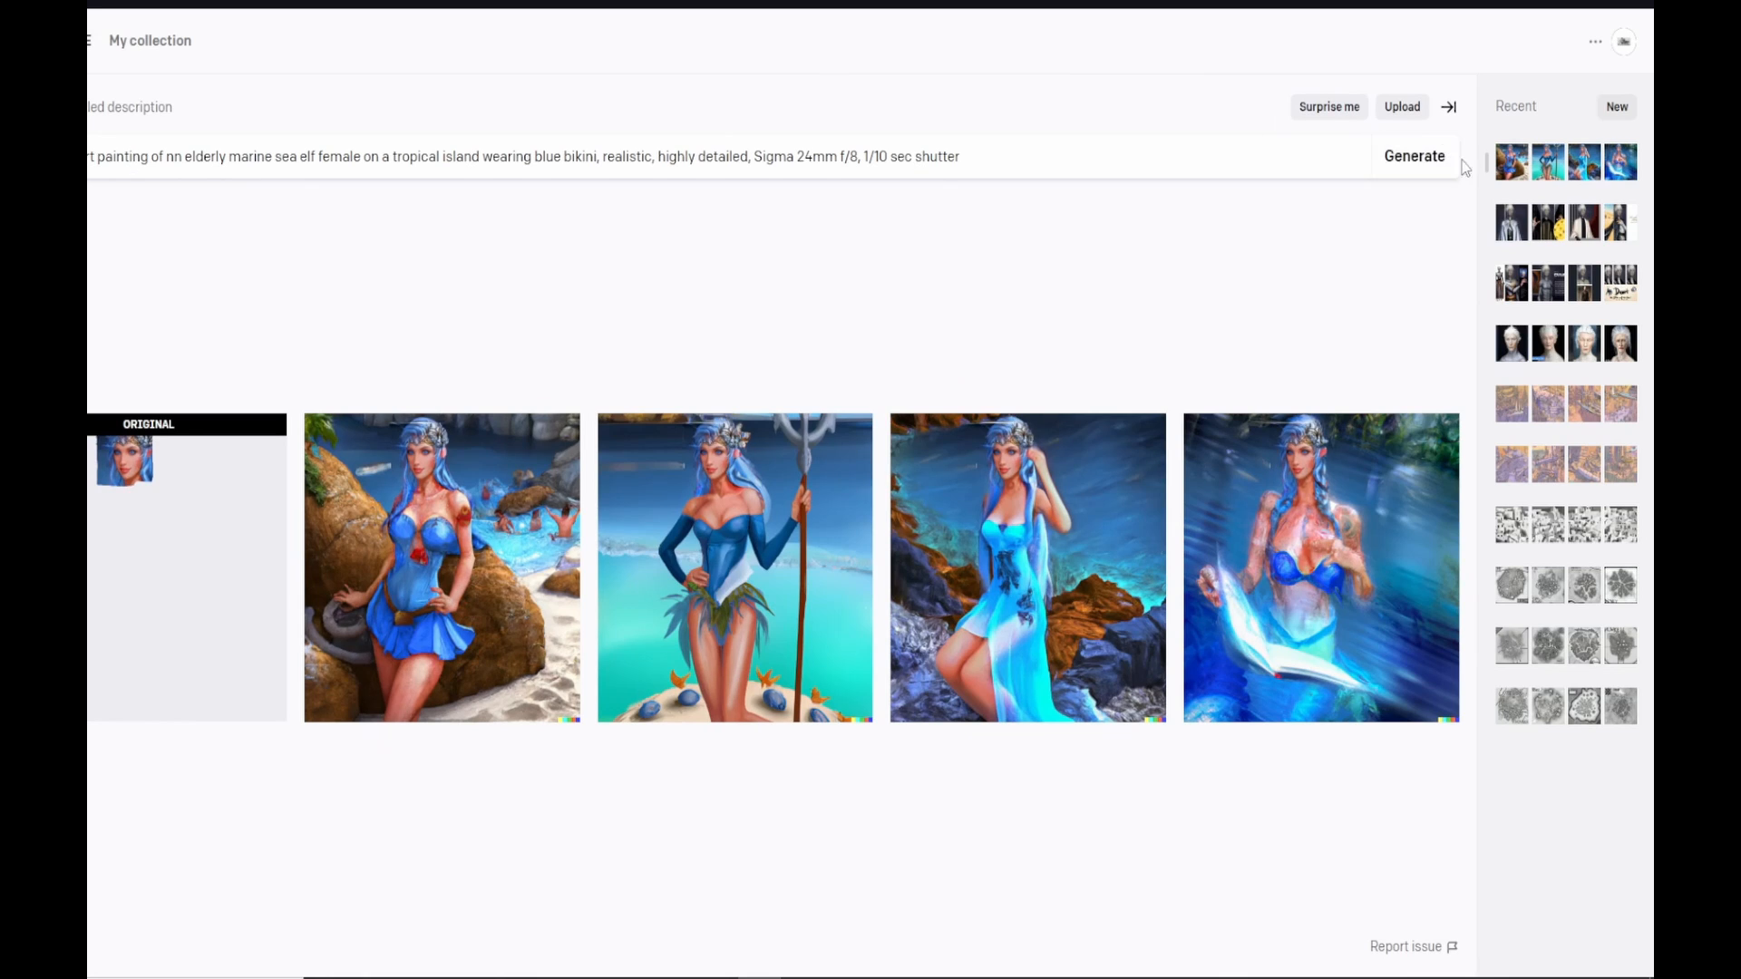
Step: Upload the exported image with the portrait on the white canvas to DALL-E
{"action": "left_click", "coordinate": [1404, 107]}
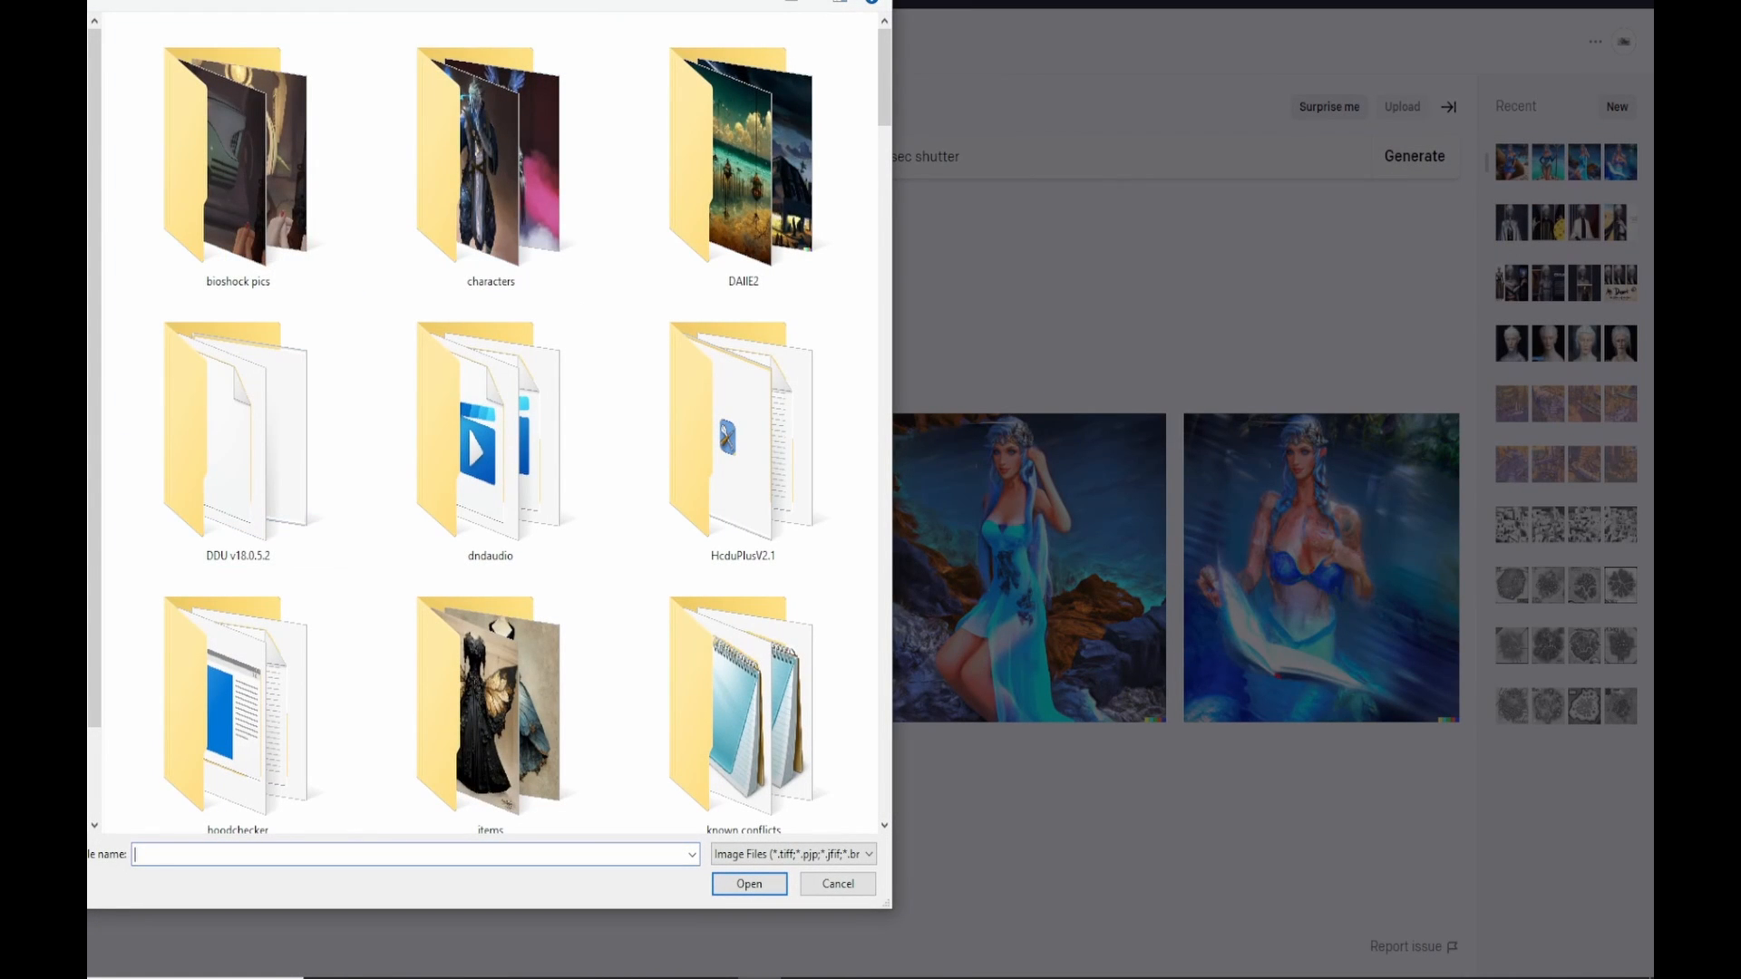
{"action": "scroll", "coordinate": [835, 408], "scroll_direction": "down", "scroll_amount": 12}
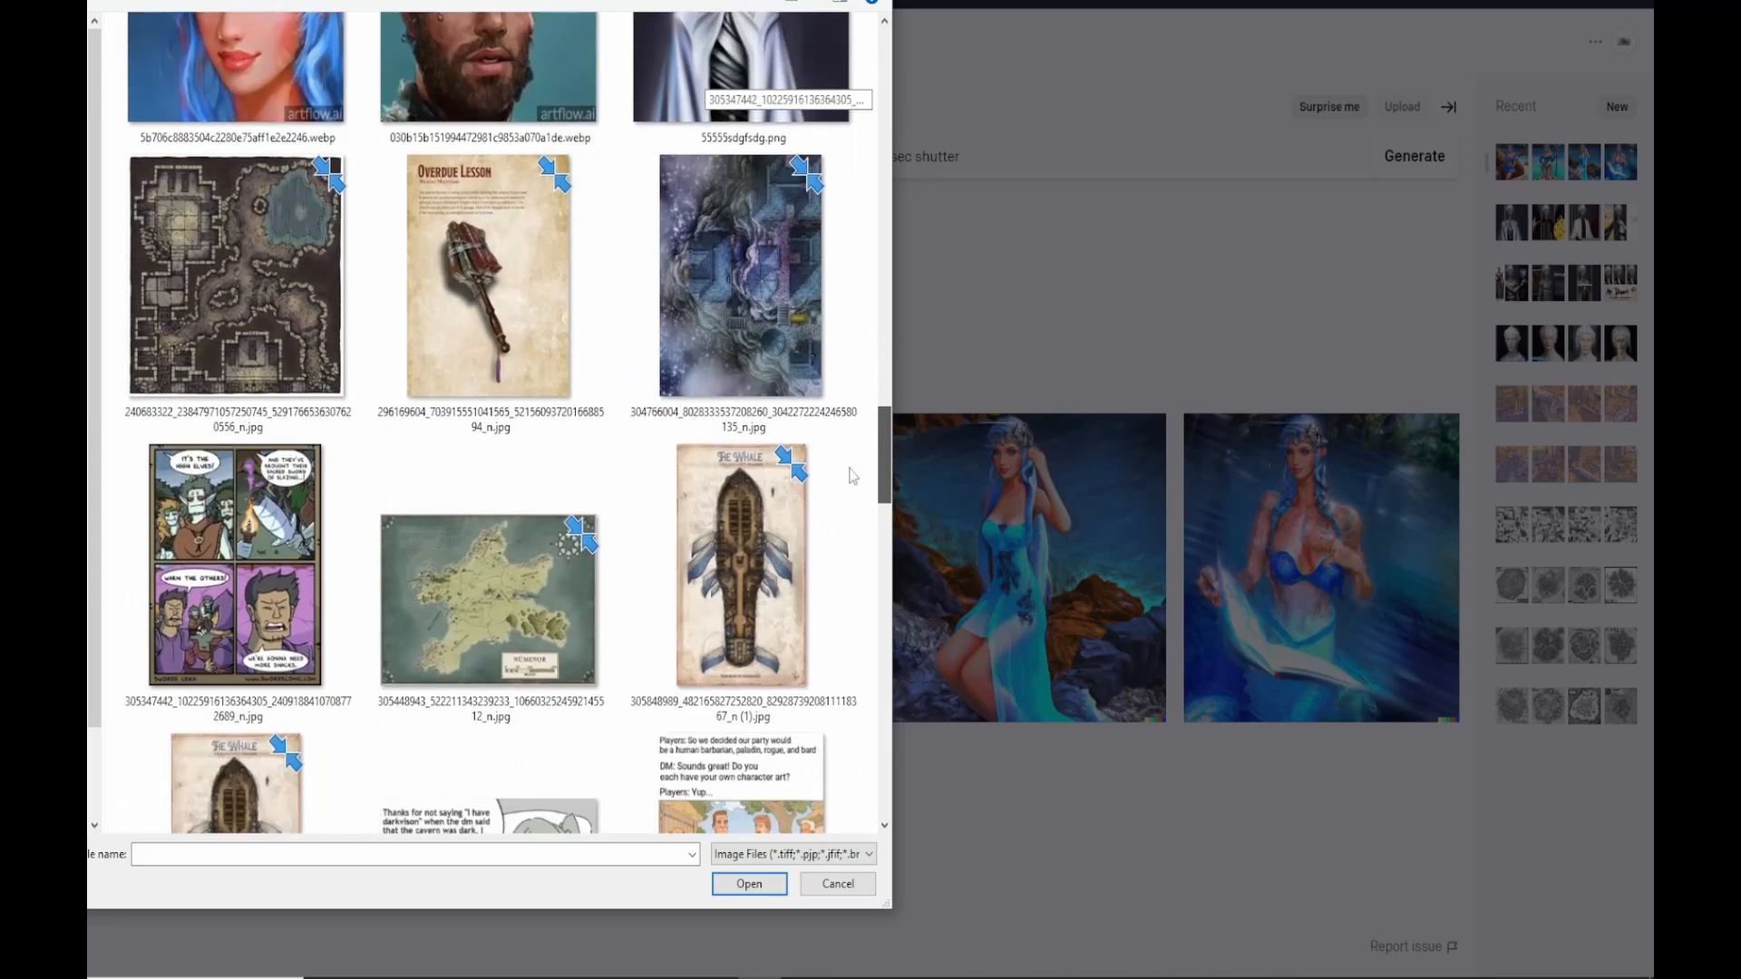
{"action": "scroll", "coordinate": [834, 453], "scroll_direction": "up", "scroll_amount": 2}
{"action": "left_click", "coordinate": [508, 493]}
{"action": "left_click_drag", "start_coordinate": [884, 363], "coordinate": [866, 562]}
{"action": "double_click", "coordinate": [519, 375]}
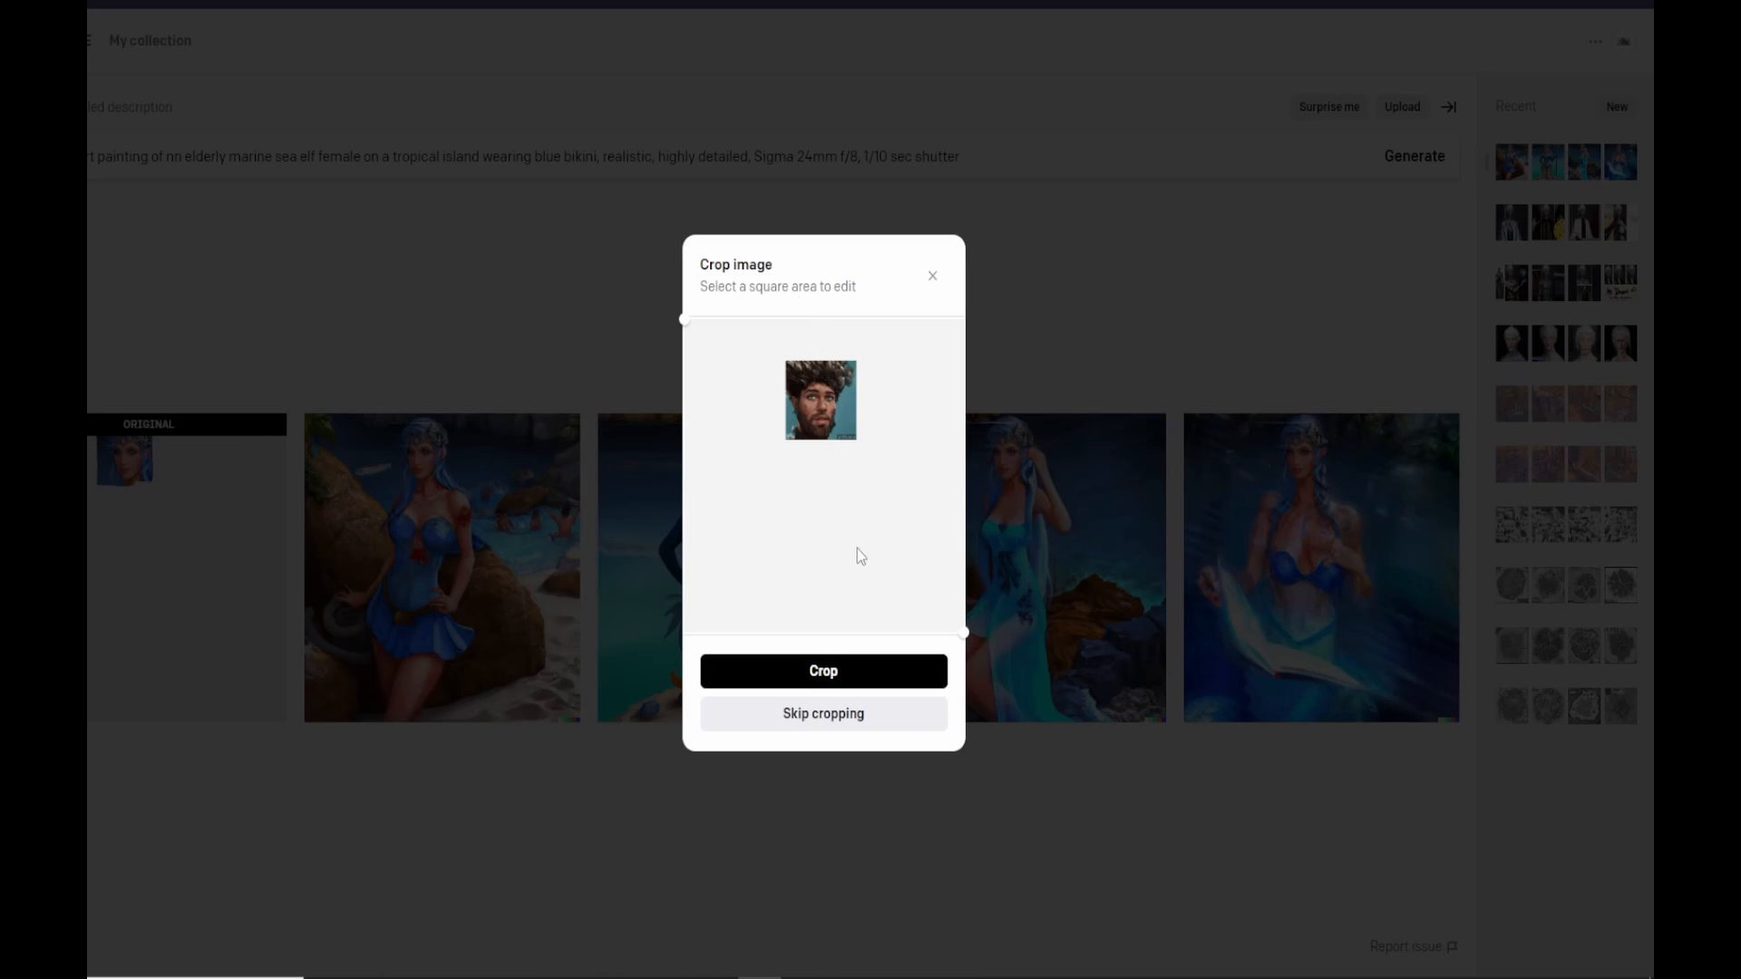
Step: Crop the uploaded image to its full square area and open it for editing
{"action": "mouse_move", "coordinate": [1564, 972]}
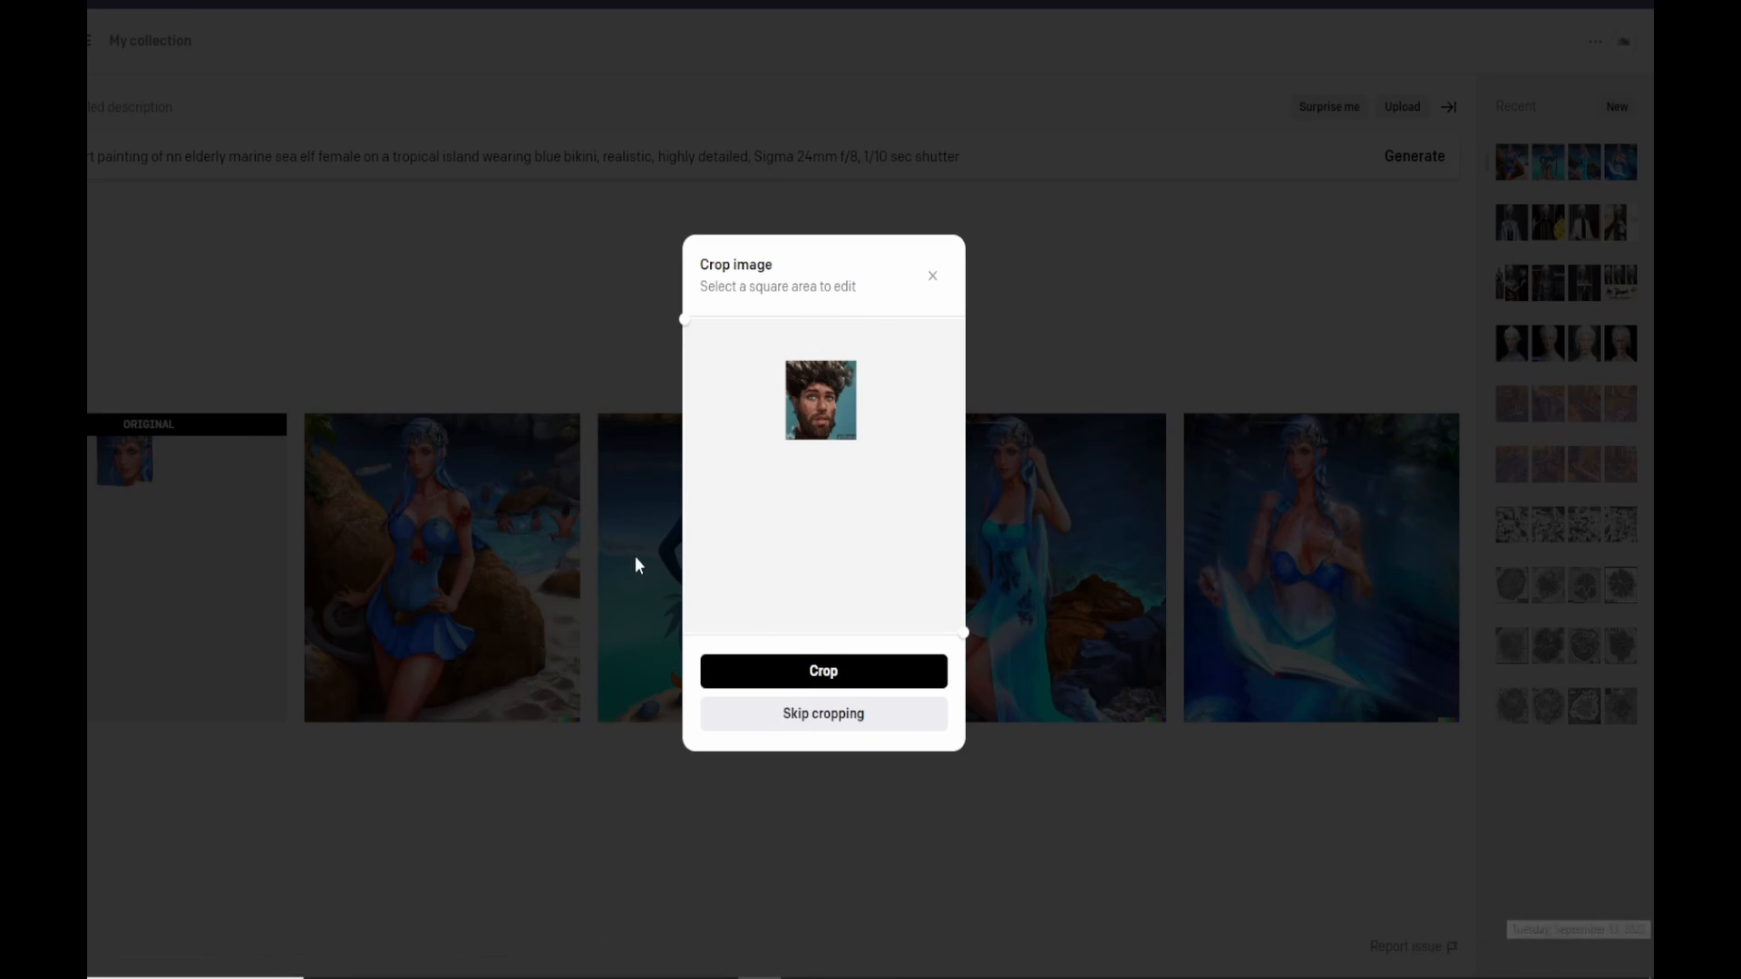
{"action": "left_click", "coordinate": [873, 681]}
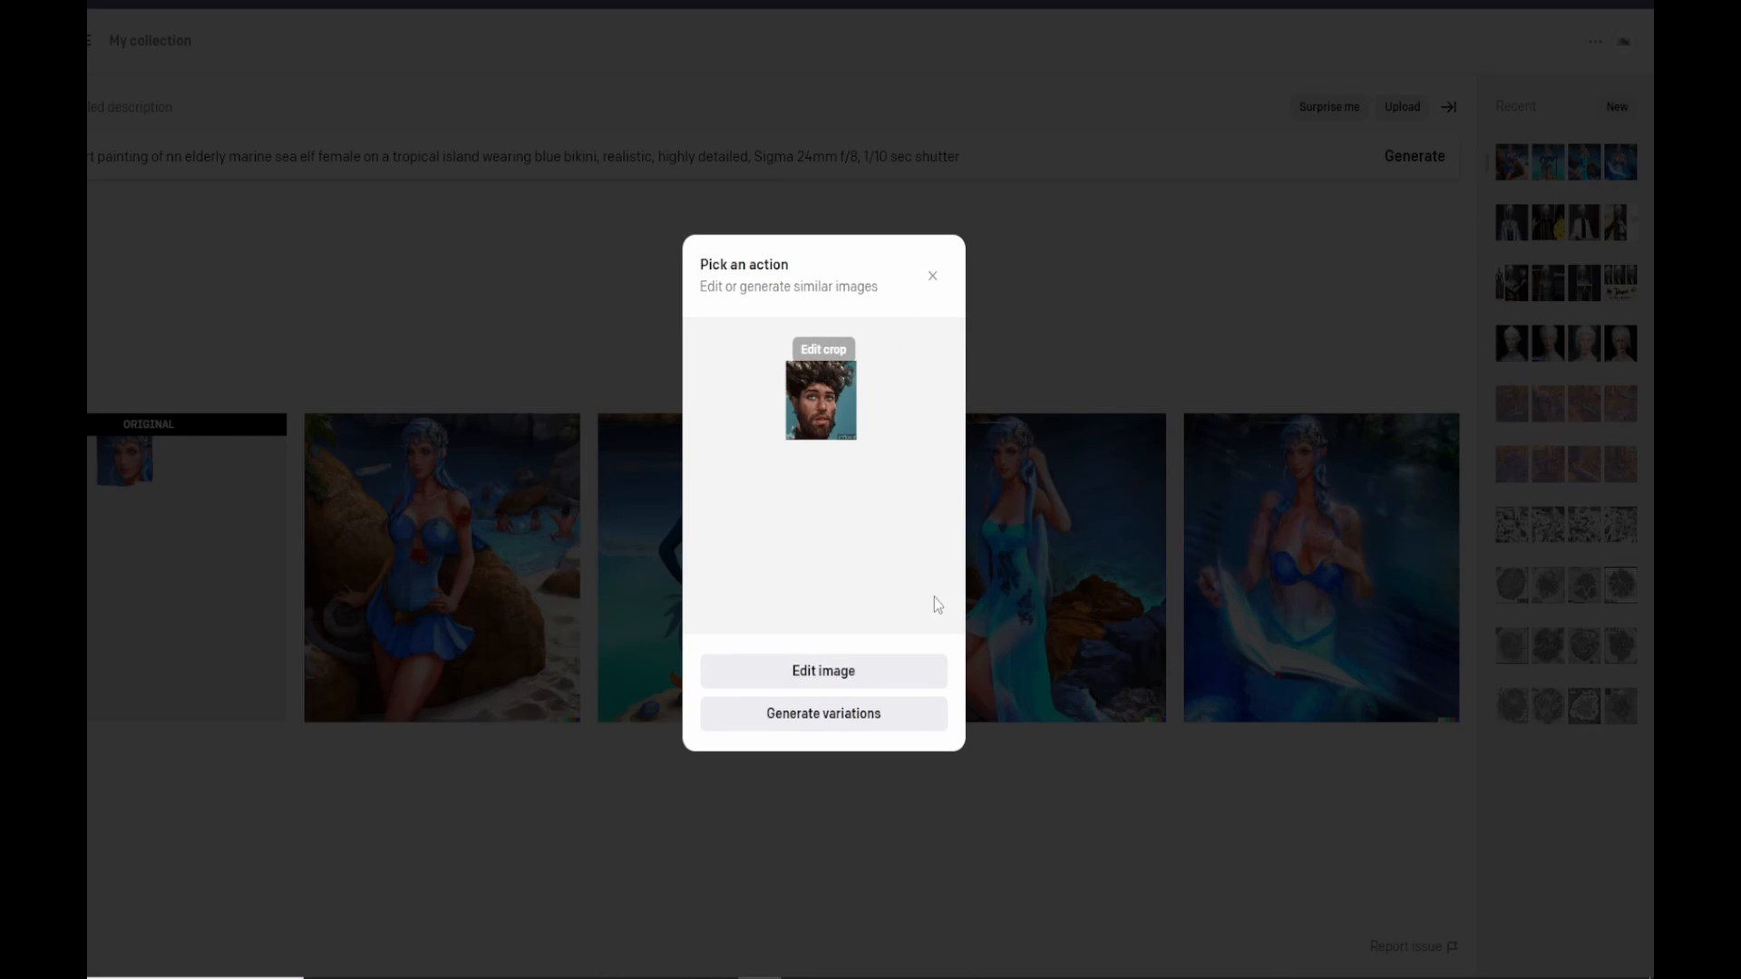
{"action": "left_click", "coordinate": [828, 672]}
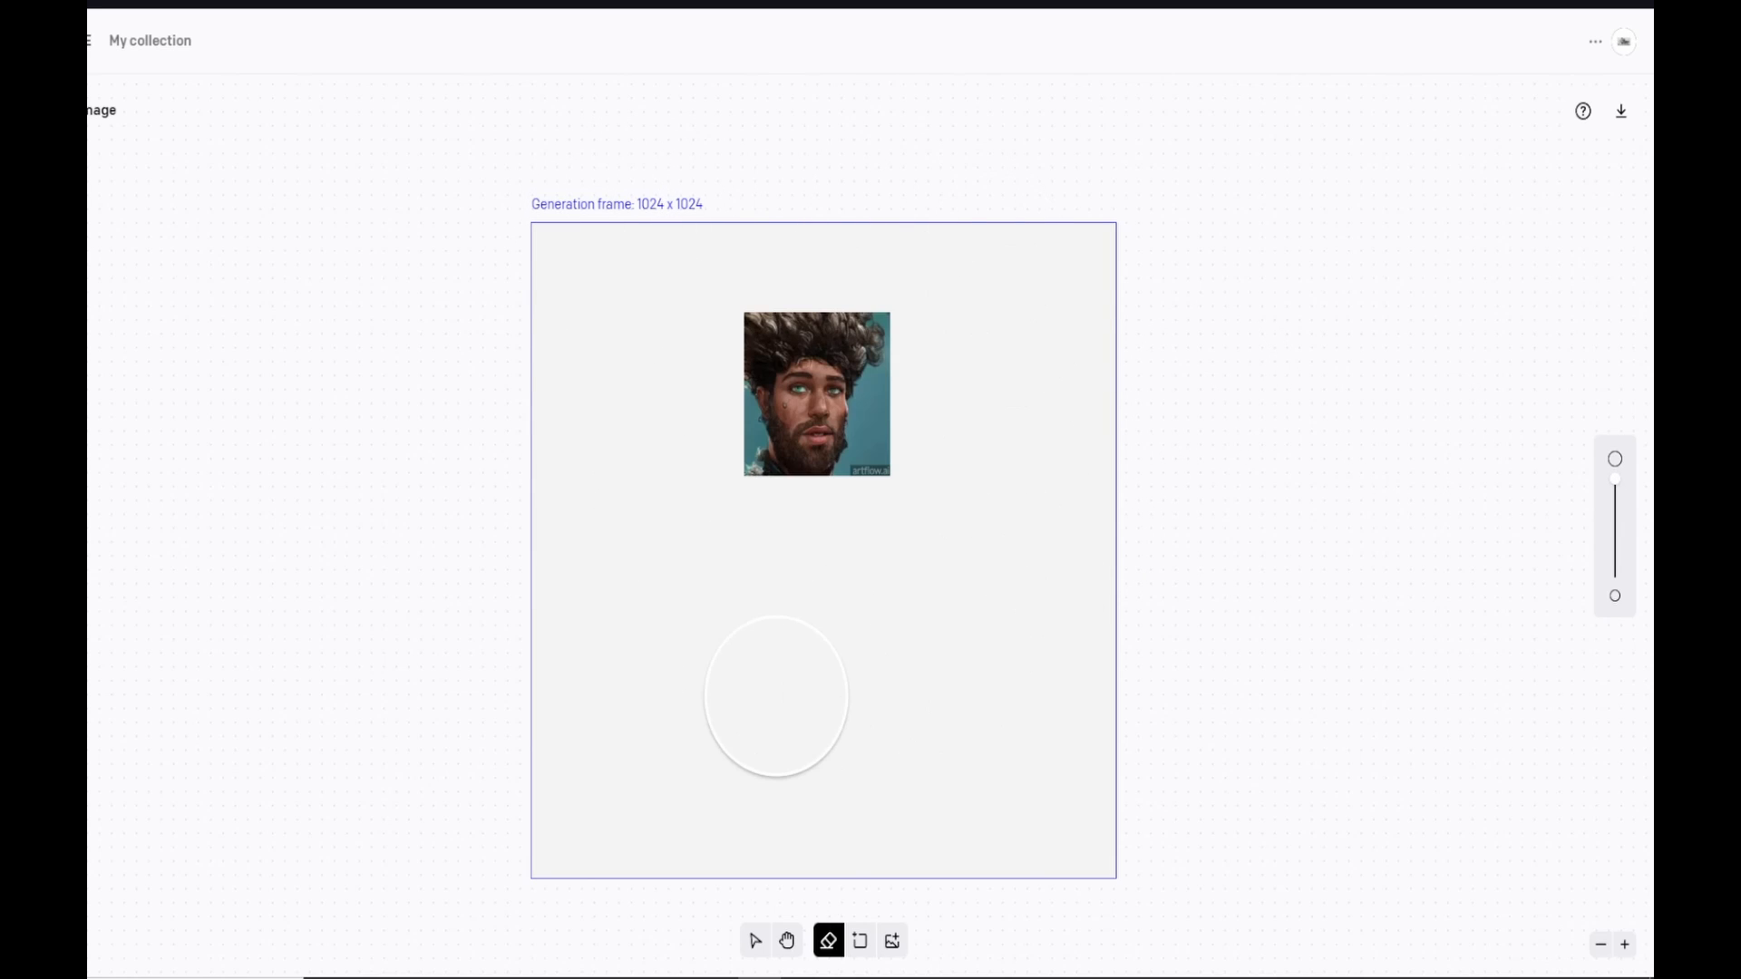
Step: Erase the blank canvas all around the portrait, leaving only a narrow margin beside it
{"action": "mouse_move", "coordinate": [707, 599]}
{"action": "left_mouse_down"}
{"action": "mouse_move", "coordinate": [1030, 613]}
{"action": "mouse_move", "coordinate": [1080, 835]}
{"action": "mouse_move", "coordinate": [979, 716]}
{"action": "mouse_move", "coordinate": [653, 672]}
{"action": "mouse_move", "coordinate": [589, 716]}
{"action": "left_mouse_up"}
{"action": "mouse_move", "coordinate": [554, 832]}
{"action": "left_mouse_down"}
{"action": "mouse_move", "coordinate": [628, 814]}
{"action": "mouse_move", "coordinate": [732, 748]}
{"action": "mouse_move", "coordinate": [938, 767]}
{"action": "mouse_move", "coordinate": [955, 861]}
{"action": "mouse_move", "coordinate": [721, 849]}
{"action": "mouse_move", "coordinate": [655, 789]}
{"action": "mouse_move", "coordinate": [646, 679]}
{"action": "mouse_move", "coordinate": [571, 631]}
{"action": "mouse_move", "coordinate": [540, 520]}
{"action": "mouse_move", "coordinate": [530, 416]}
{"action": "mouse_move", "coordinate": [583, 262]}
{"action": "mouse_move", "coordinate": [618, 255]}
{"action": "mouse_move", "coordinate": [626, 272]}
{"action": "mouse_move", "coordinate": [617, 515]}
{"action": "mouse_move", "coordinate": [635, 540]}
{"action": "mouse_move", "coordinate": [666, 393]}
{"action": "mouse_move", "coordinate": [658, 255]}
{"action": "mouse_move", "coordinate": [621, 529]}
{"action": "mouse_move", "coordinate": [657, 572]}
{"action": "mouse_move", "coordinate": [1135, 557]}
{"action": "mouse_move", "coordinate": [1107, 499]}
{"action": "mouse_move", "coordinate": [1071, 243]}
{"action": "mouse_move", "coordinate": [1035, 247]}
{"action": "mouse_move", "coordinate": [1026, 421]}
{"action": "mouse_move", "coordinate": [999, 517]}
{"action": "mouse_move", "coordinate": [970, 442]}
{"action": "mouse_move", "coordinate": [956, 235]}
{"action": "mouse_move", "coordinate": [905, 209]}
{"action": "mouse_move", "coordinate": [720, 223]}
{"action": "mouse_move", "coordinate": [898, 228]}
{"action": "left_mouse_up"}
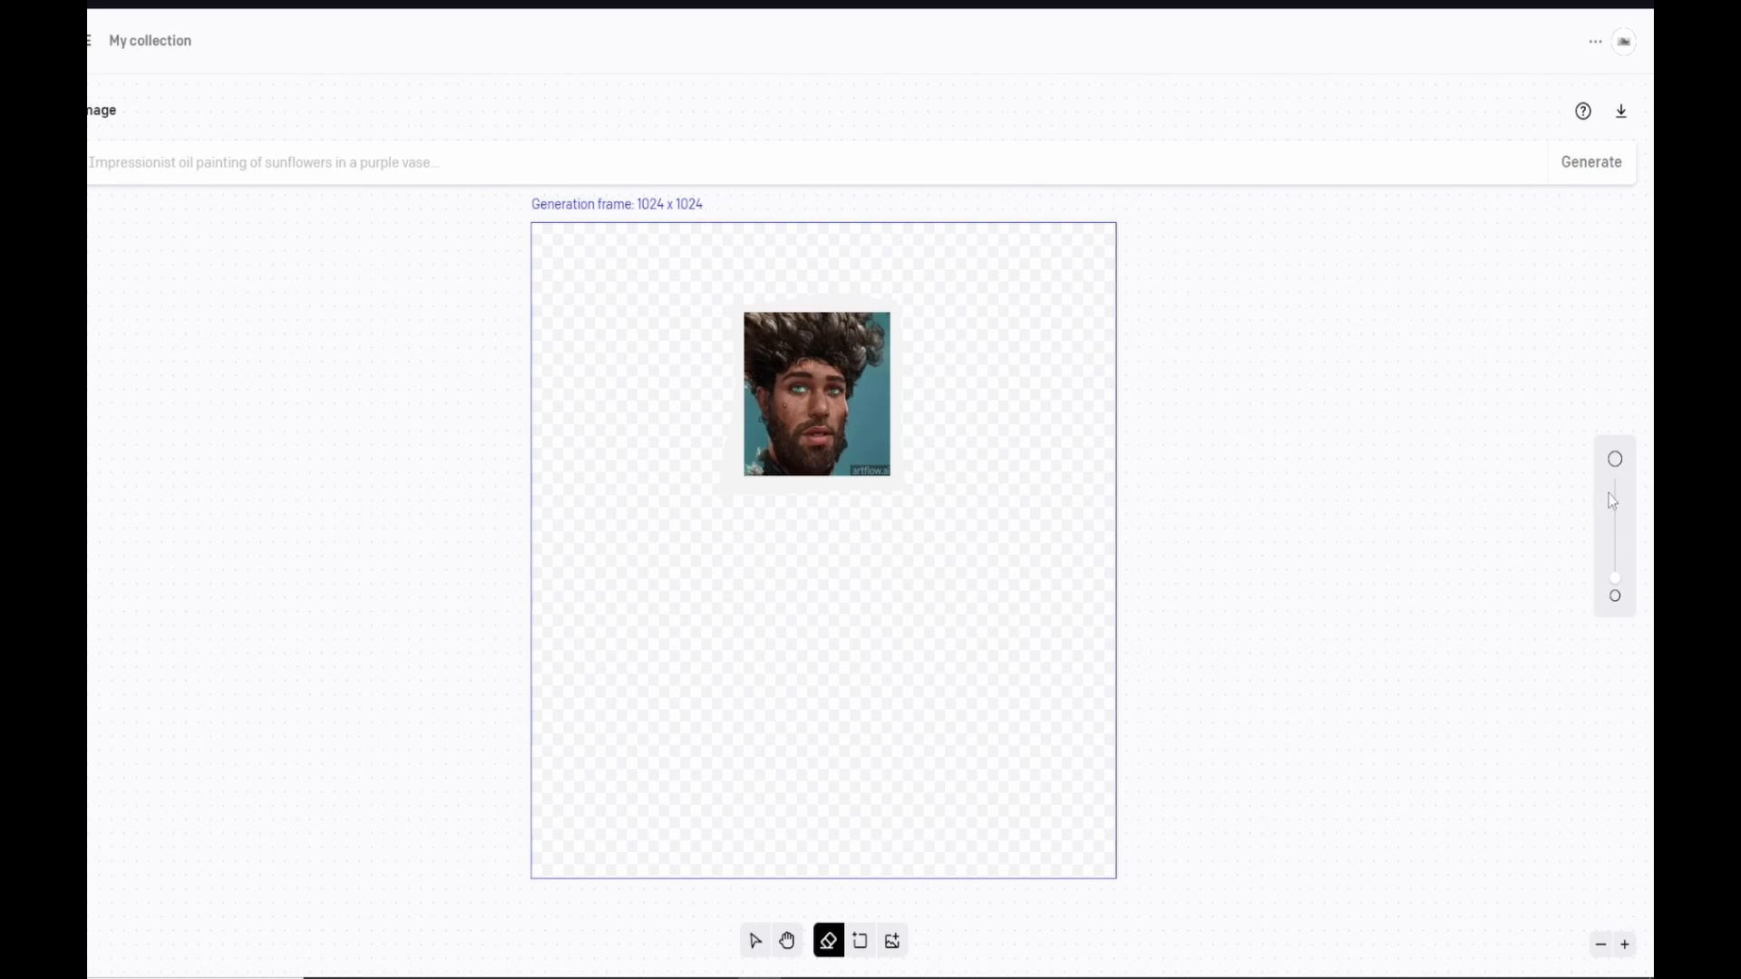
Step: Erase the teal background, the artflow.ai watermark and the leftover margin closely around the man's face, beard and neck
{"action": "left_click", "coordinate": [1625, 944]}
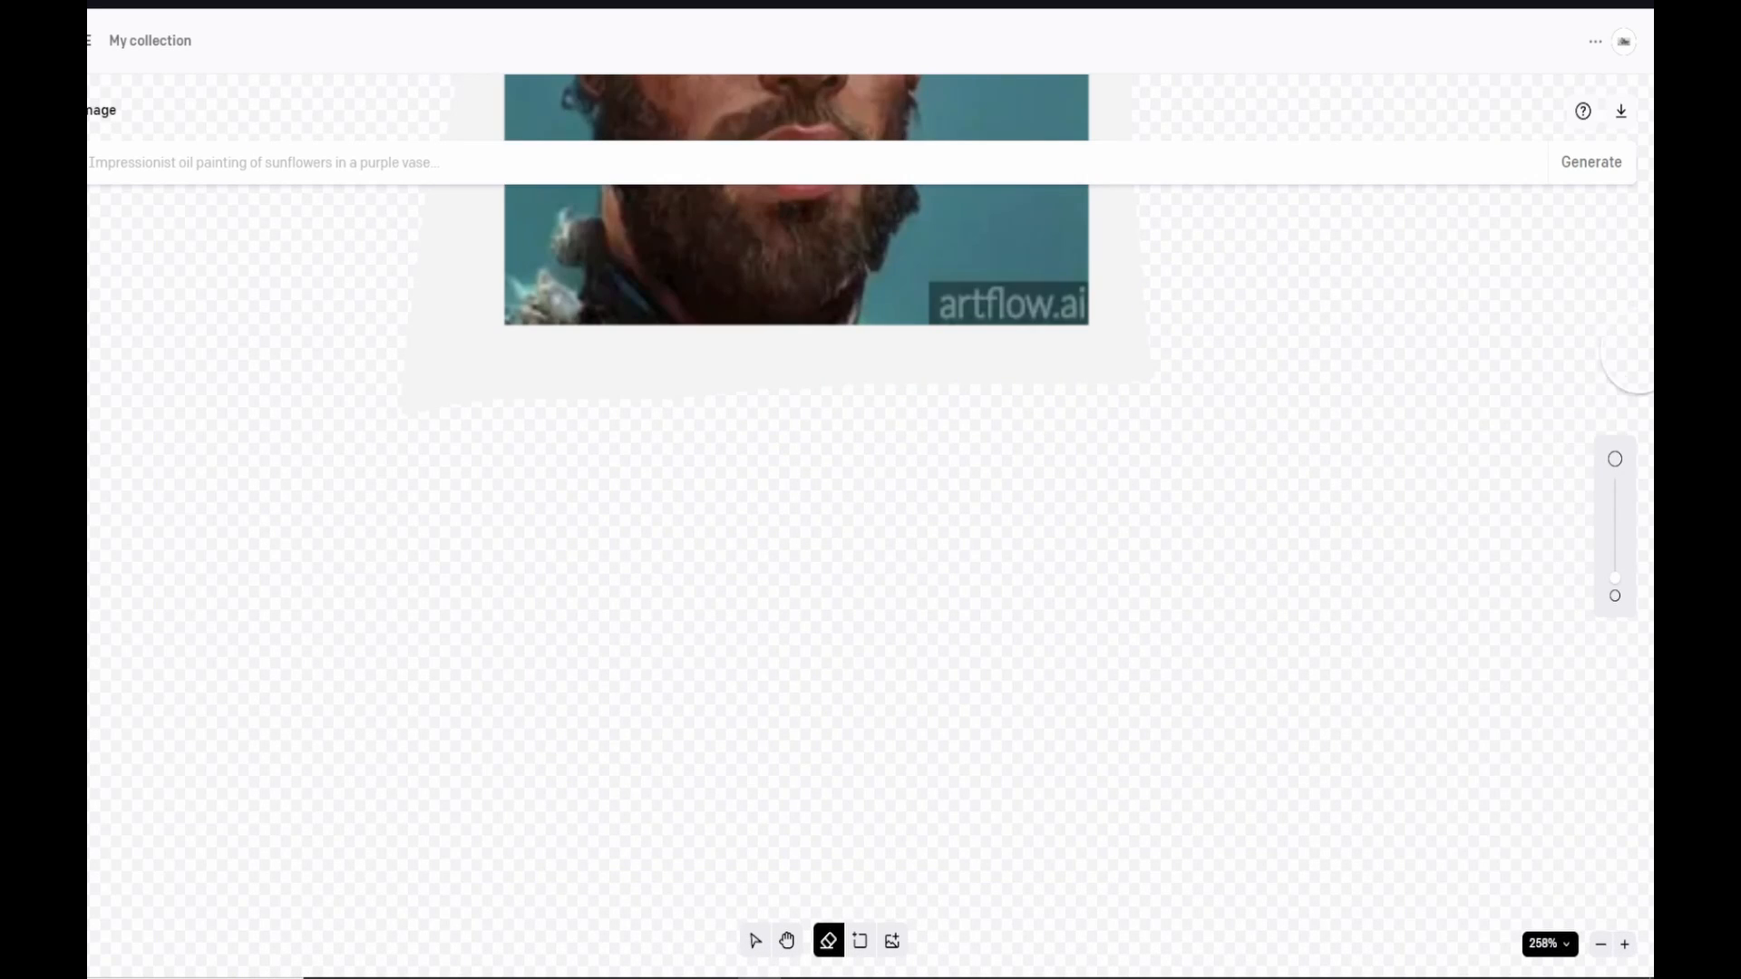
{"action": "left_click", "coordinate": [787, 941]}
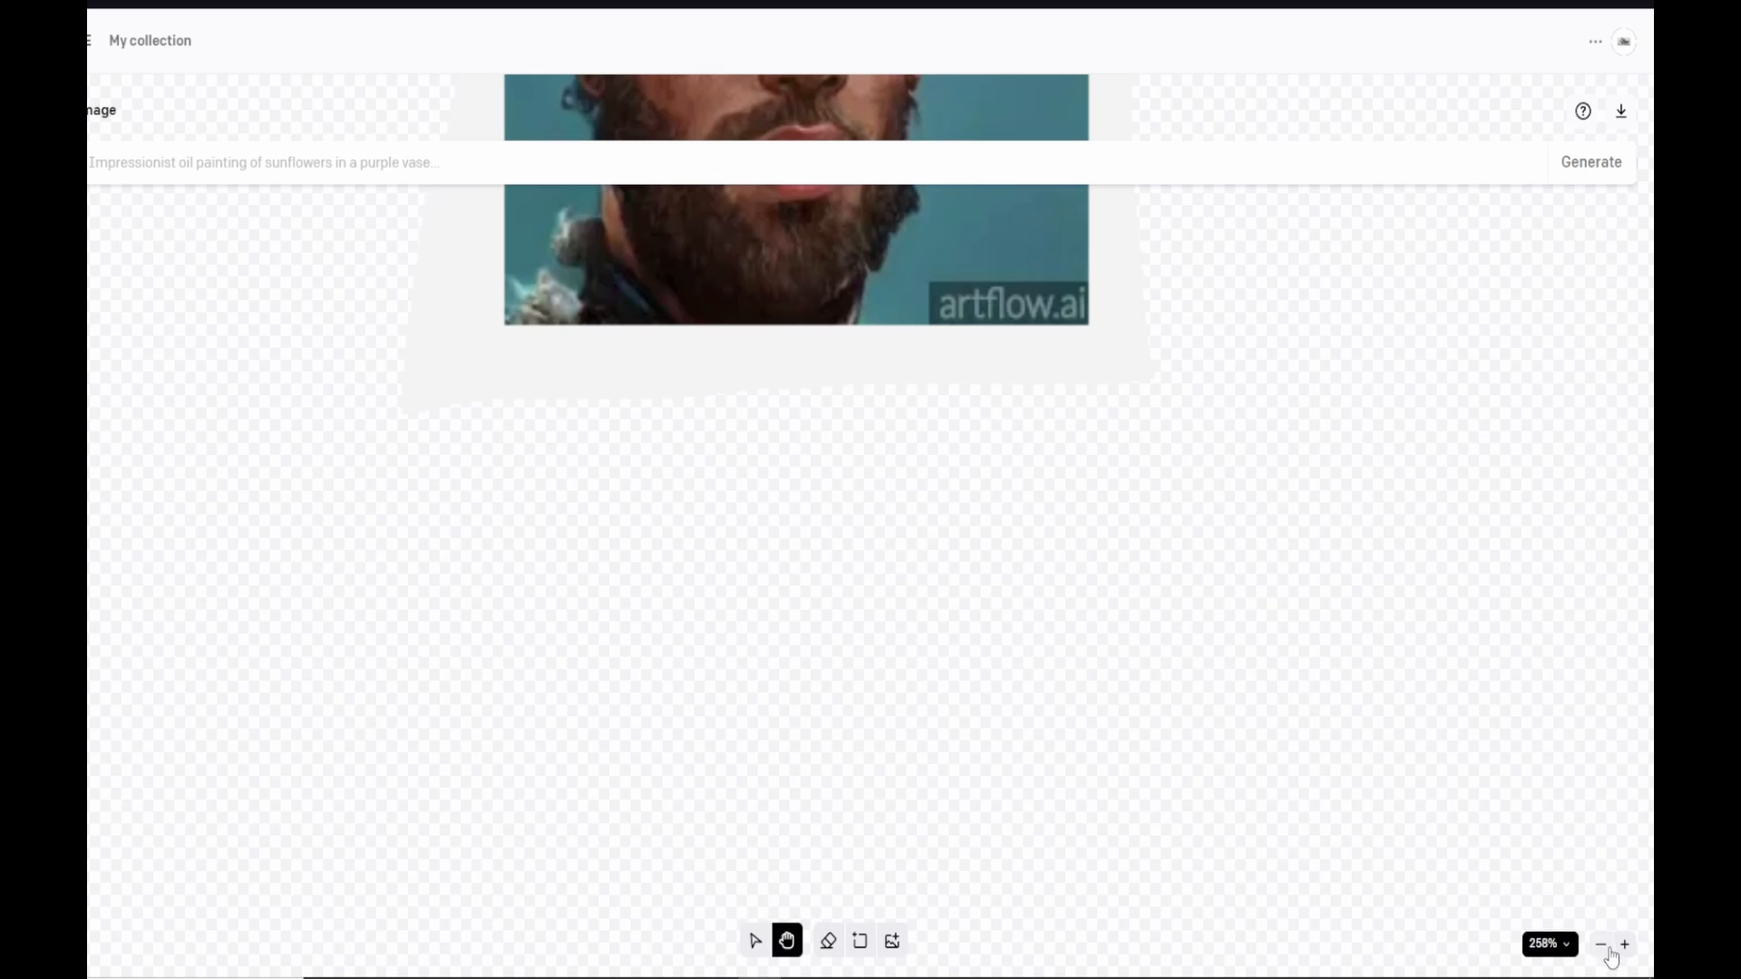
{"action": "scroll", "coordinate": [1375, 404], "scroll_direction": "up", "scroll_amount": 5}
{"action": "left_click_drag", "start_coordinate": [1355, 240], "coordinate": [1380, 363]}
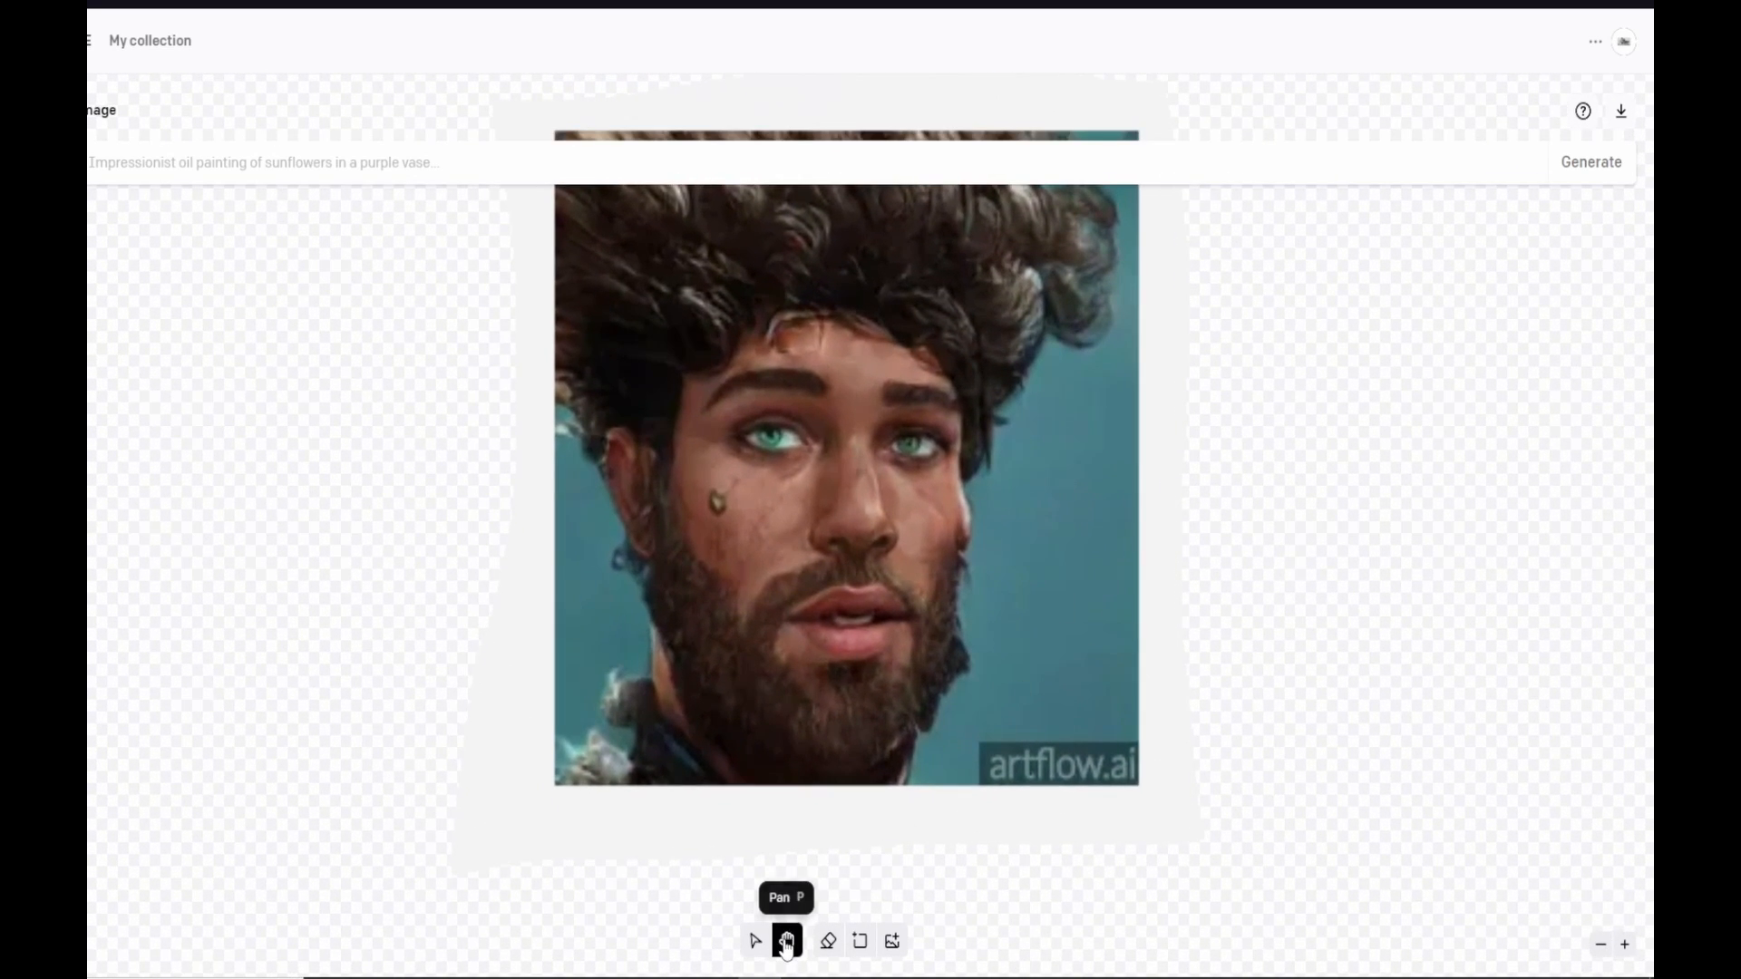
{"action": "left_click", "coordinate": [828, 941]}
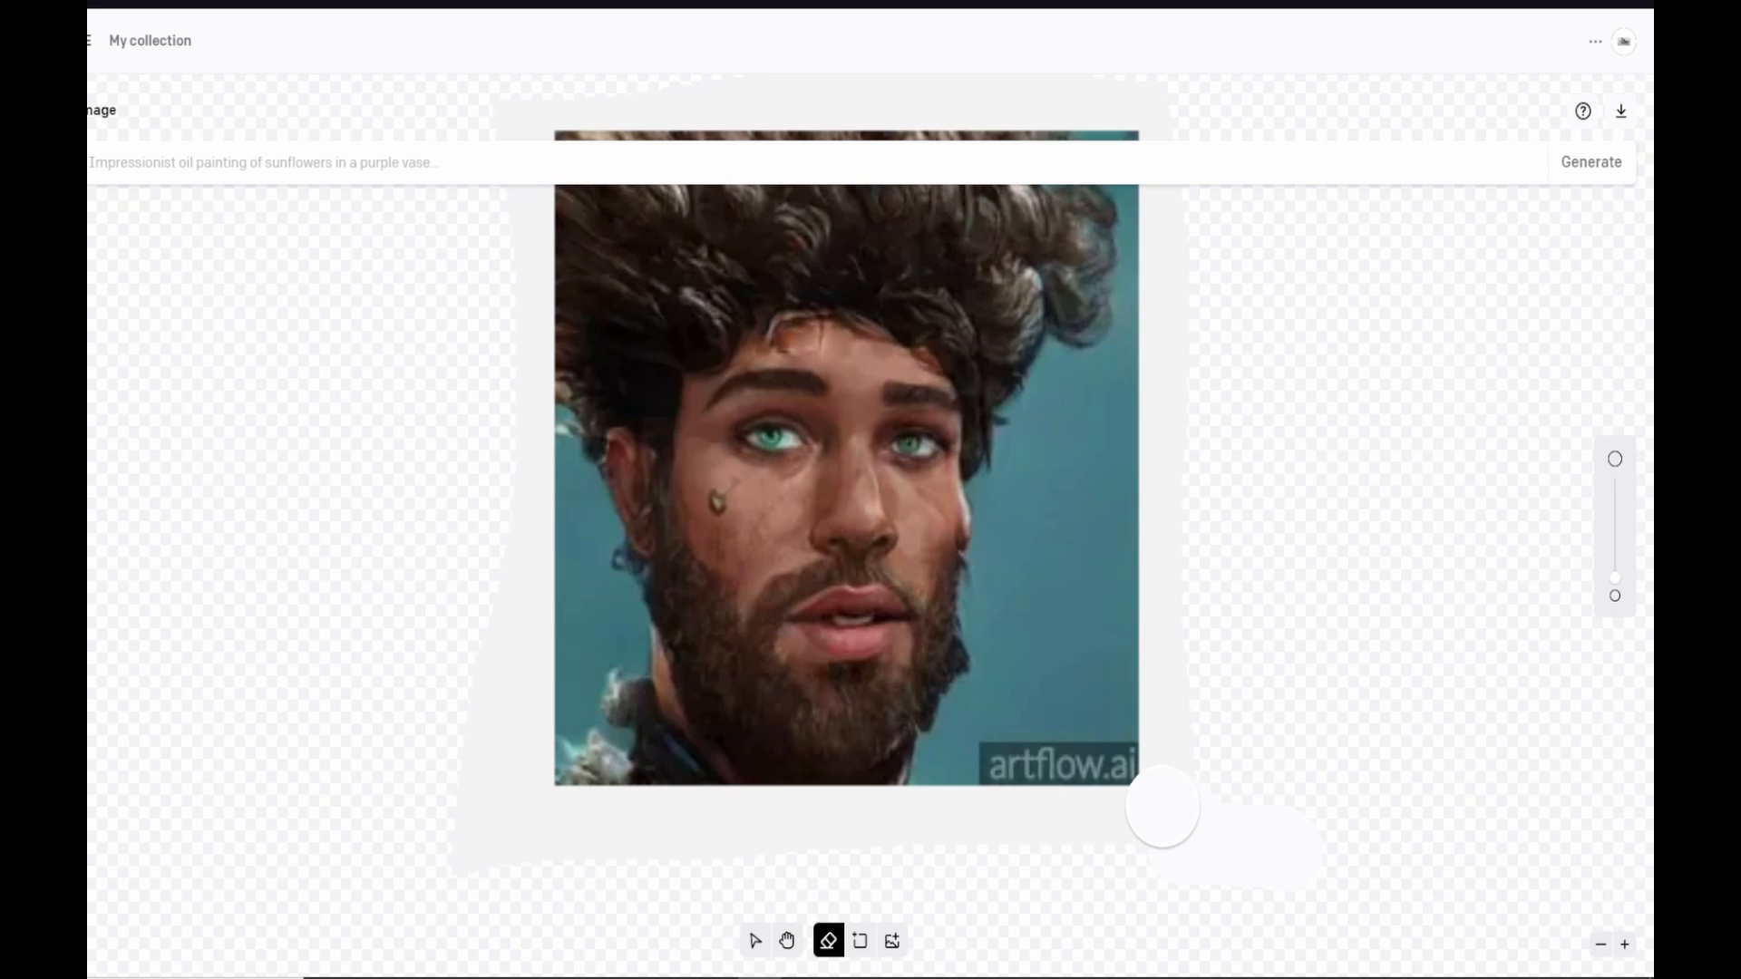
{"action": "mouse_move", "coordinate": [1163, 807]}
{"action": "left_mouse_down"}
{"action": "mouse_move", "coordinate": [1015, 782]}
{"action": "mouse_move", "coordinate": [978, 753]}
{"action": "mouse_move", "coordinate": [986, 725]}
{"action": "mouse_move", "coordinate": [959, 790]}
{"action": "mouse_move", "coordinate": [1010, 773]}
{"action": "mouse_move", "coordinate": [1018, 540]}
{"action": "left_mouse_up"}
{"action": "mouse_move", "coordinate": [1024, 508]}
{"action": "left_mouse_down"}
{"action": "mouse_move", "coordinate": [1059, 404]}
{"action": "mouse_move", "coordinate": [1111, 377]}
{"action": "mouse_move", "coordinate": [1165, 298]}
{"action": "mouse_move", "coordinate": [1167, 195]}
{"action": "left_mouse_up"}
{"action": "mouse_move", "coordinate": [1161, 361]}
{"action": "left_mouse_down"}
{"action": "mouse_move", "coordinate": [1161, 435]}
{"action": "mouse_move", "coordinate": [1097, 521]}
{"action": "left_mouse_up"}
{"action": "mouse_move", "coordinate": [1152, 740]}
{"action": "left_mouse_down"}
{"action": "mouse_move", "coordinate": [1072, 742]}
{"action": "mouse_move", "coordinate": [1030, 839]}
{"action": "mouse_move", "coordinate": [949, 841]}
{"action": "mouse_move", "coordinate": [1149, 830]}
{"action": "mouse_move", "coordinate": [1117, 729]}
{"action": "mouse_move", "coordinate": [1061, 697]}
{"action": "mouse_move", "coordinate": [1062, 537]}
{"action": "mouse_move", "coordinate": [1118, 500]}
{"action": "mouse_move", "coordinate": [1136, 502]}
{"action": "mouse_move", "coordinate": [1097, 557]}
{"action": "mouse_move", "coordinate": [1100, 669]}
{"action": "mouse_move", "coordinate": [1144, 631]}
{"action": "mouse_move", "coordinate": [1119, 596]}
{"action": "left_mouse_up"}
{"action": "mouse_move", "coordinate": [976, 833]}
{"action": "left_mouse_down"}
{"action": "mouse_move", "coordinate": [951, 806]}
{"action": "mouse_move", "coordinate": [818, 849]}
{"action": "mouse_move", "coordinate": [518, 868]}
{"action": "mouse_move", "coordinate": [444, 853]}
{"action": "mouse_move", "coordinate": [492, 826]}
{"action": "mouse_move", "coordinate": [577, 818]}
{"action": "mouse_move", "coordinate": [989, 818]}
{"action": "mouse_move", "coordinate": [663, 871]}
{"action": "mouse_move", "coordinate": [569, 854]}
{"action": "mouse_move", "coordinate": [555, 818]}
{"action": "mouse_move", "coordinate": [438, 791]}
{"action": "mouse_move", "coordinate": [480, 788]}
{"action": "mouse_move", "coordinate": [501, 537]}
{"action": "mouse_move", "coordinate": [527, 794]}
{"action": "mouse_move", "coordinate": [571, 636]}
{"action": "mouse_move", "coordinate": [605, 633]}
{"action": "mouse_move", "coordinate": [593, 611]}
{"action": "mouse_move", "coordinate": [566, 618]}
{"action": "mouse_move", "coordinate": [577, 530]}
{"action": "mouse_move", "coordinate": [546, 570]}
{"action": "mouse_move", "coordinate": [576, 584]}
{"action": "mouse_move", "coordinate": [551, 579]}
{"action": "mouse_move", "coordinate": [563, 497]}
{"action": "mouse_move", "coordinate": [523, 465]}
{"action": "mouse_move", "coordinate": [498, 518]}
{"action": "left_mouse_up"}
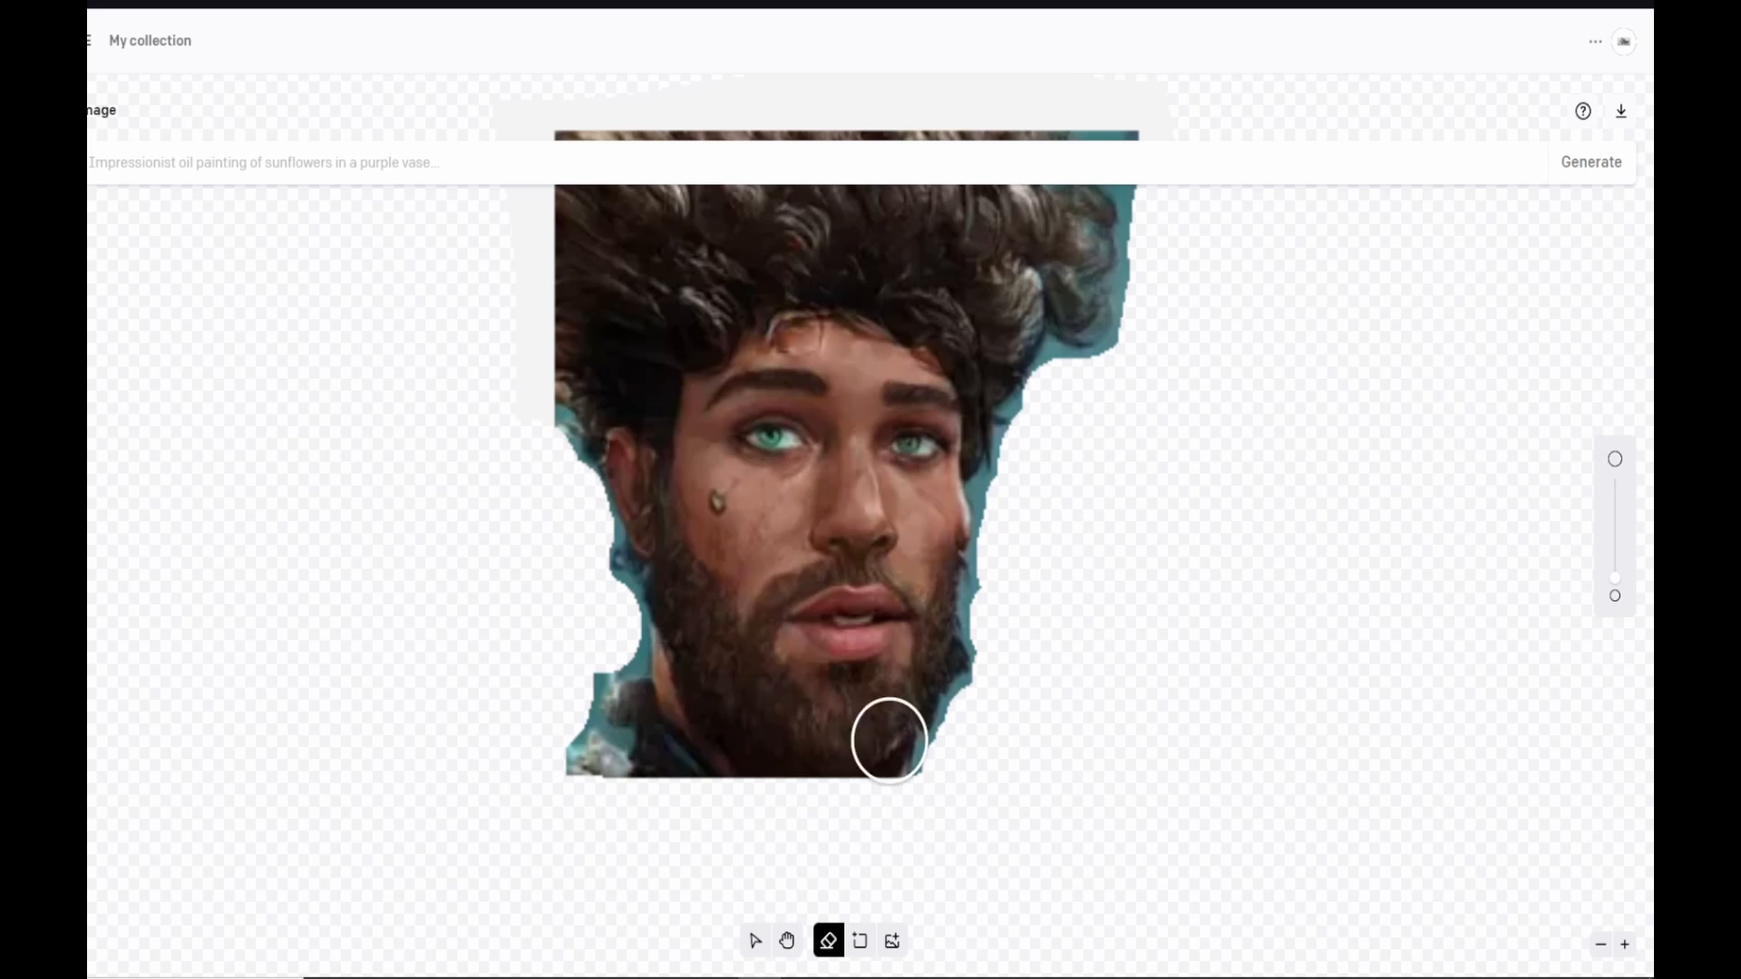
Step: Erase the remaining margin and teal corner around the top and sides of the man's hair
{"action": "left_click", "coordinate": [787, 940]}
{"action": "left_click_drag", "start_coordinate": [1042, 508], "coordinate": [1038, 781]}
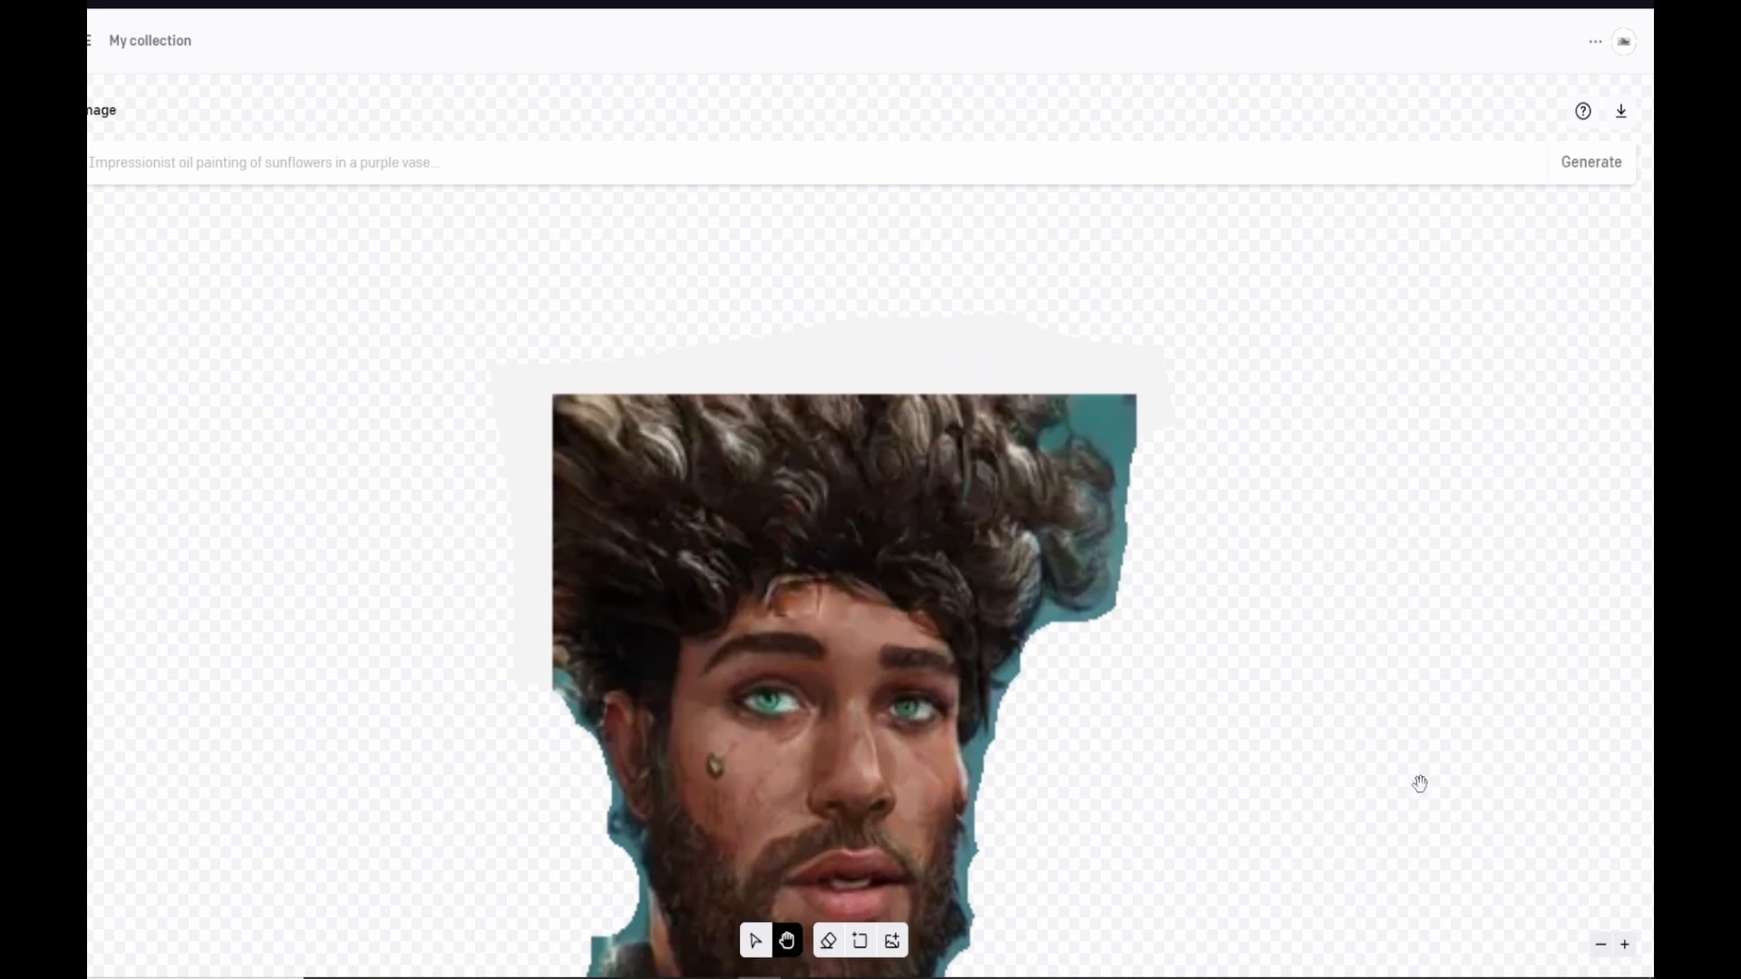
{"action": "left_click", "coordinate": [827, 941]}
{"action": "mouse_move", "coordinate": [1154, 676]}
{"action": "left_mouse_down"}
{"action": "mouse_move", "coordinate": [1167, 441]}
{"action": "mouse_move", "coordinate": [1117, 407]}
{"action": "mouse_move", "coordinate": [1126, 348]}
{"action": "mouse_move", "coordinate": [1196, 398]}
{"action": "mouse_move", "coordinate": [1254, 610]}
{"action": "mouse_move", "coordinate": [1174, 693]}
{"action": "mouse_move", "coordinate": [1125, 702]}
{"action": "mouse_move", "coordinate": [1188, 580]}
{"action": "left_mouse_up"}
{"action": "mouse_move", "coordinate": [1169, 410]}
{"action": "left_mouse_down"}
{"action": "mouse_move", "coordinate": [1061, 358]}
{"action": "mouse_move", "coordinate": [496, 368]}
{"action": "mouse_move", "coordinate": [508, 330]}
{"action": "mouse_move", "coordinate": [777, 290]}
{"action": "mouse_move", "coordinate": [1058, 285]}
{"action": "mouse_move", "coordinate": [1189, 309]}
{"action": "mouse_move", "coordinate": [1220, 426]}
{"action": "left_mouse_up"}
{"action": "mouse_move", "coordinate": [455, 375]}
{"action": "left_mouse_down"}
{"action": "mouse_move", "coordinate": [483, 398]}
{"action": "mouse_move", "coordinate": [490, 673]}
{"action": "mouse_move", "coordinate": [508, 707]}
{"action": "mouse_move", "coordinate": [530, 405]}
{"action": "left_mouse_up"}
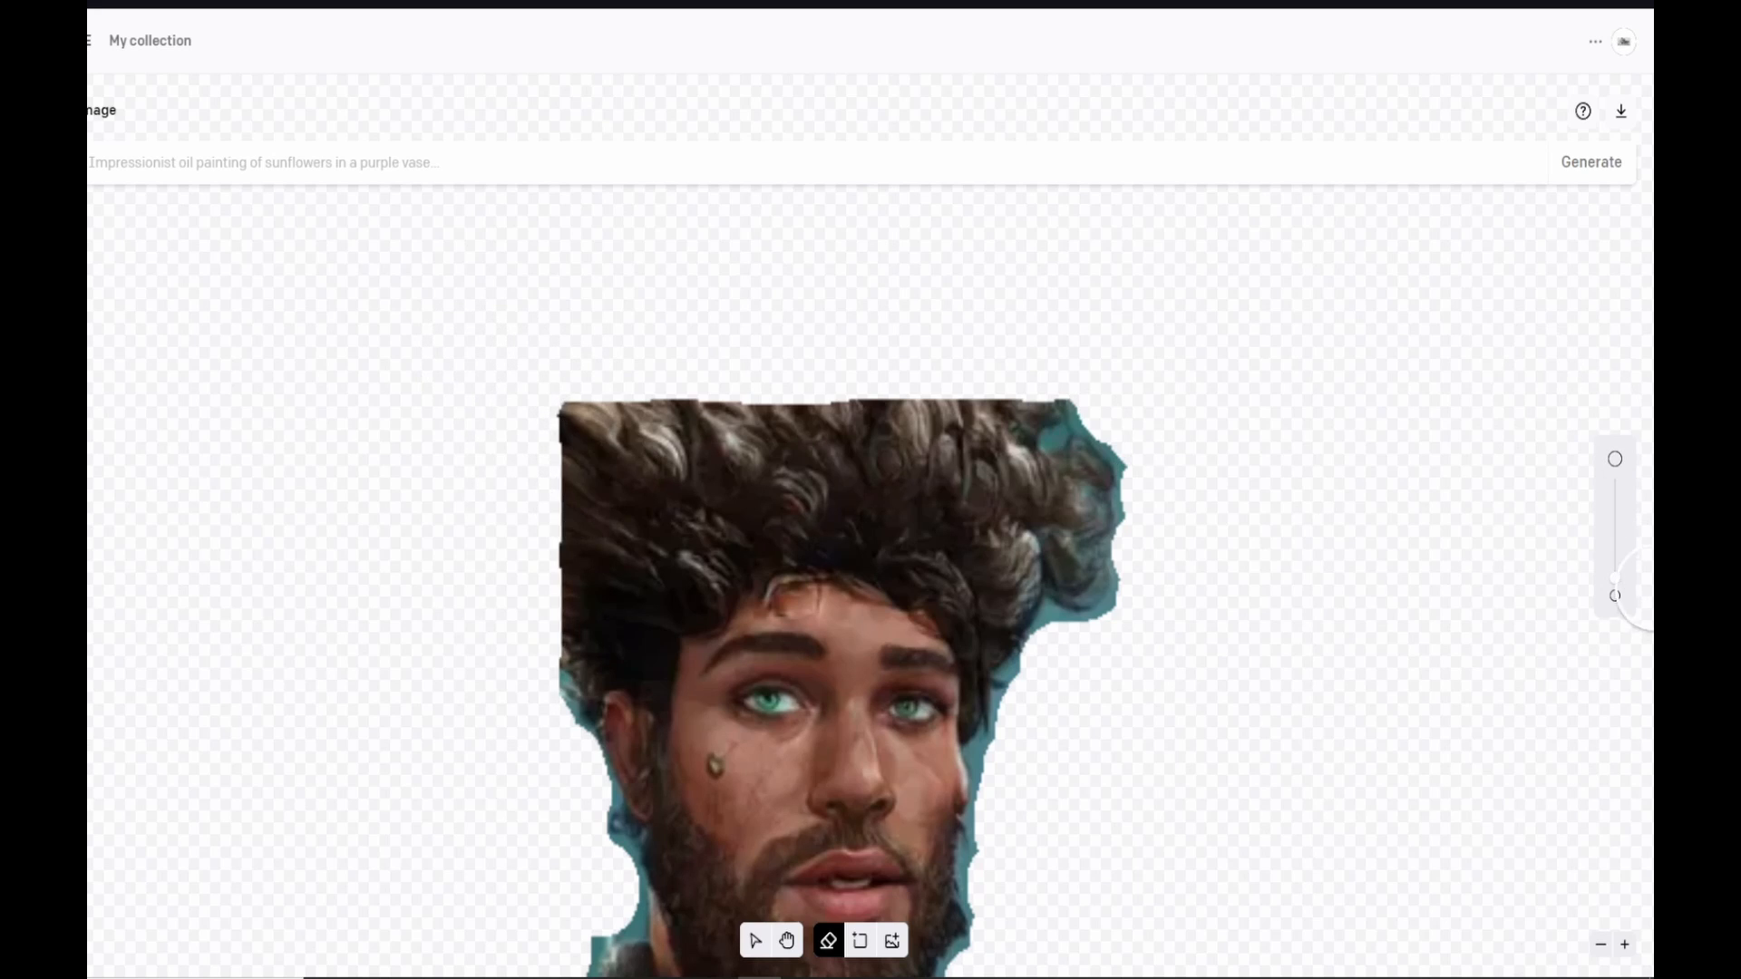
Step: Fill the prompt with the elderly marine sea elf text ending "Sigma 24mm f/8, 1/10 sec shutter", prefix it with "fantasy", and select its subject phrase
{"action": "left_click", "coordinate": [787, 941]}
{"action": "left_click_drag", "start_coordinate": [1121, 829], "coordinate": [1140, 619]}
{"action": "left_click_drag", "start_coordinate": [1276, 317], "coordinate": [1259, 361]}
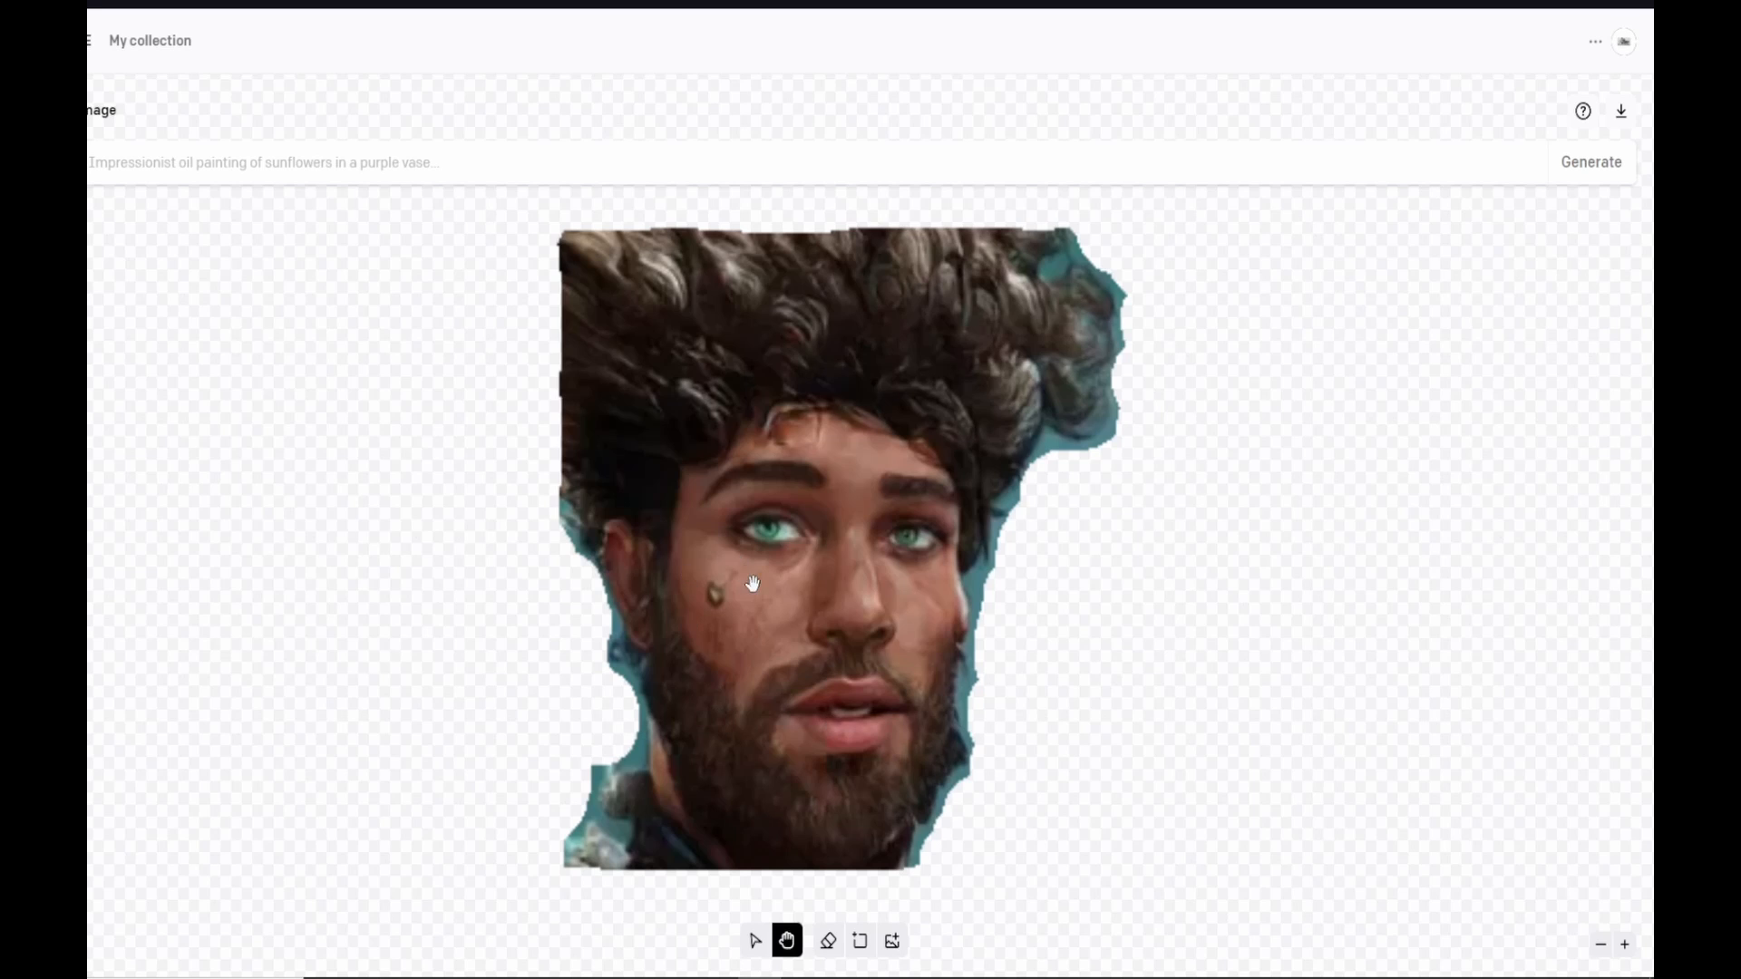
{"action": "left_click", "coordinate": [1601, 944]}
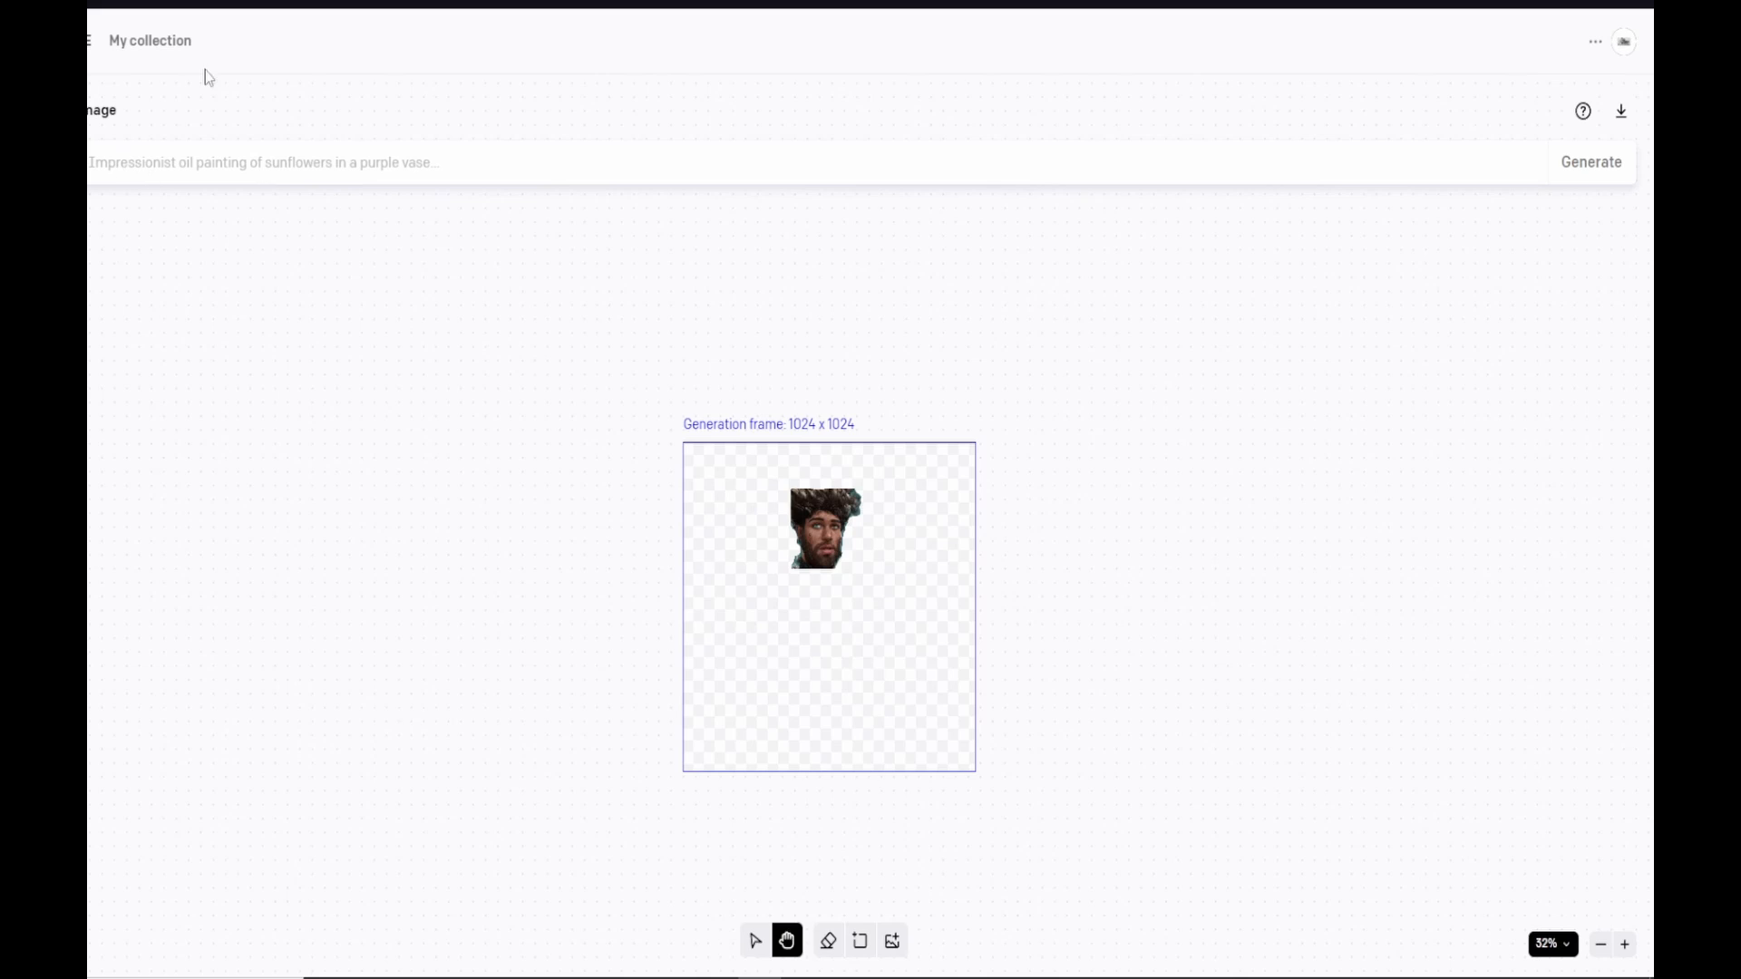
{"action": "type", "text": "igital art painting of nn elderly marine sea elf female on a tropical island wearing blue bikini, realistic, highly detailed, Sigma 24mm f/8, 1/10 sec shutter"}
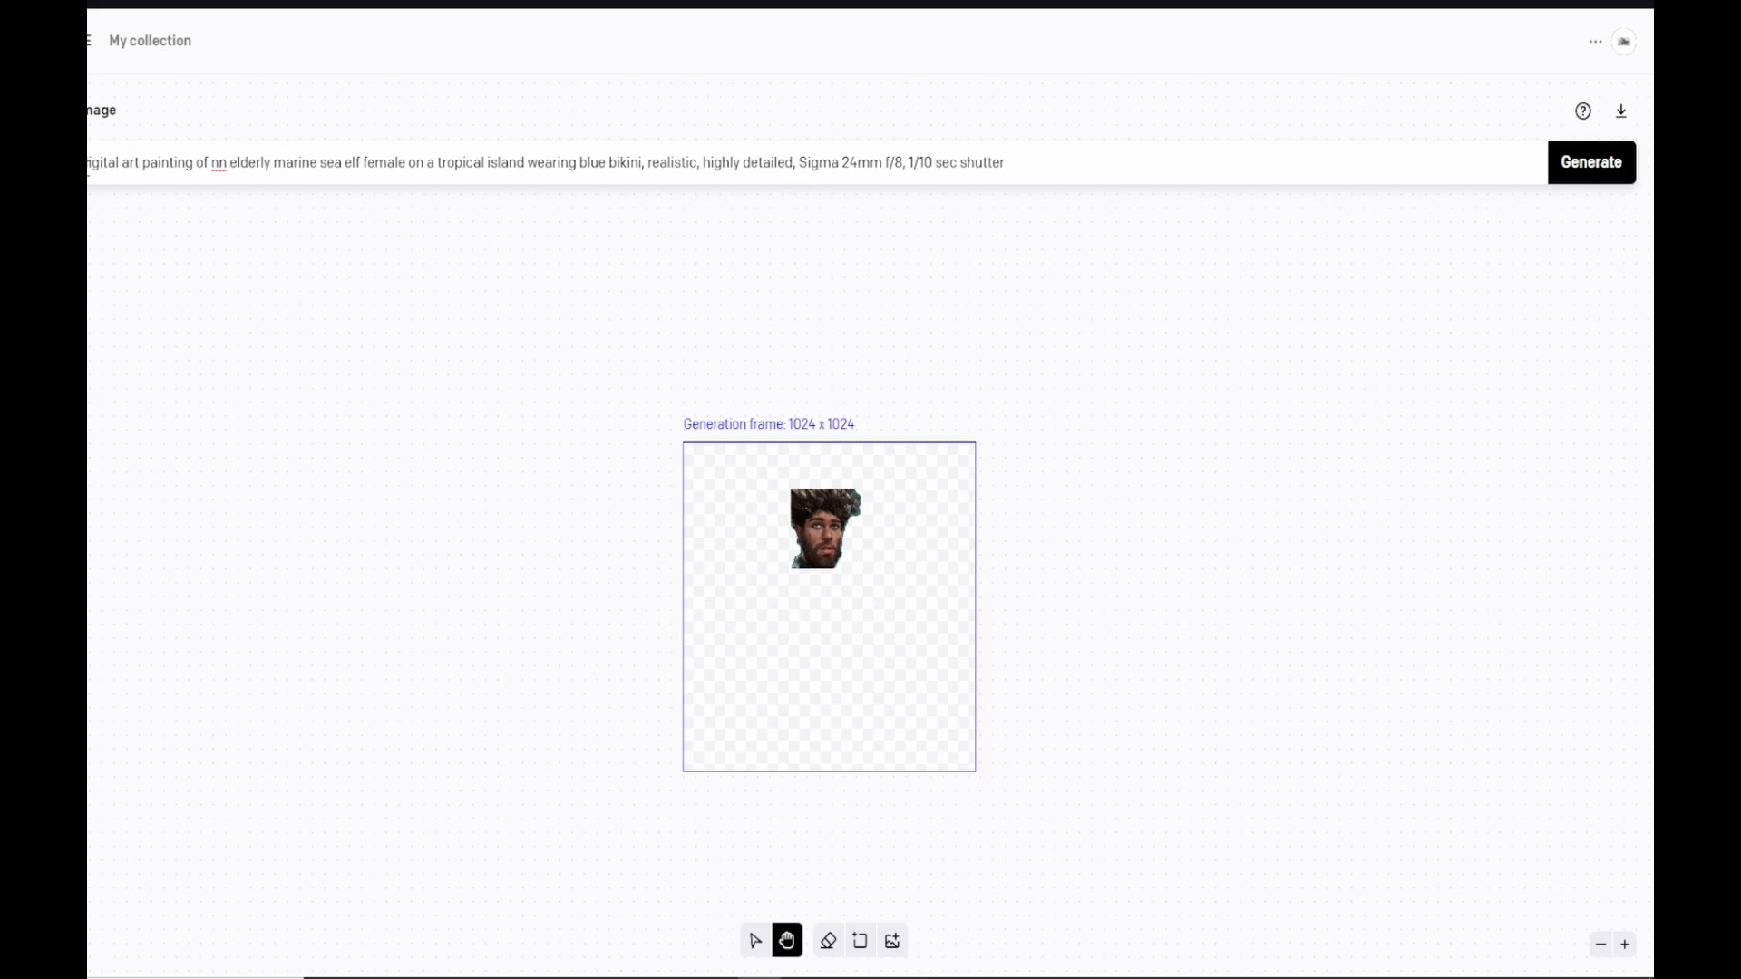
{"action": "type", "text": "fantasy d"}
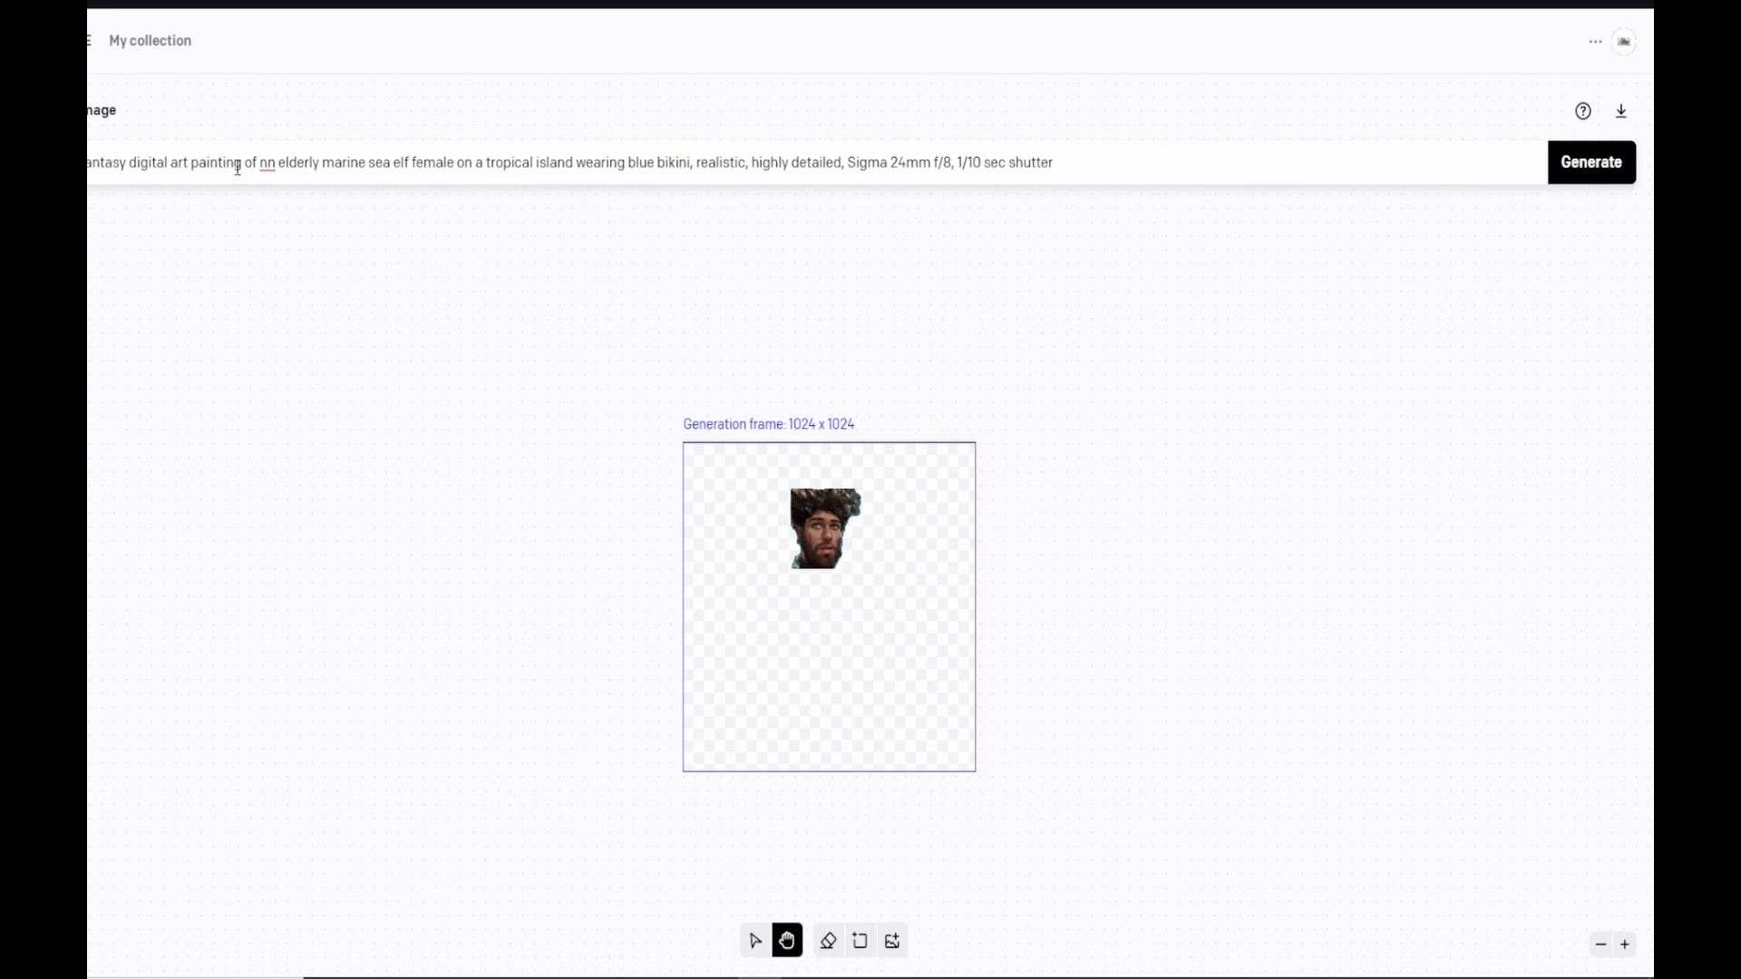
{"action": "mouse_move", "coordinate": [244, 167]}
{"action": "left_mouse_down"}
{"action": "mouse_move", "coordinate": [611, 173]}
{"action": "mouse_move", "coordinate": [697, 197]}
{"action": "left_mouse_up"}
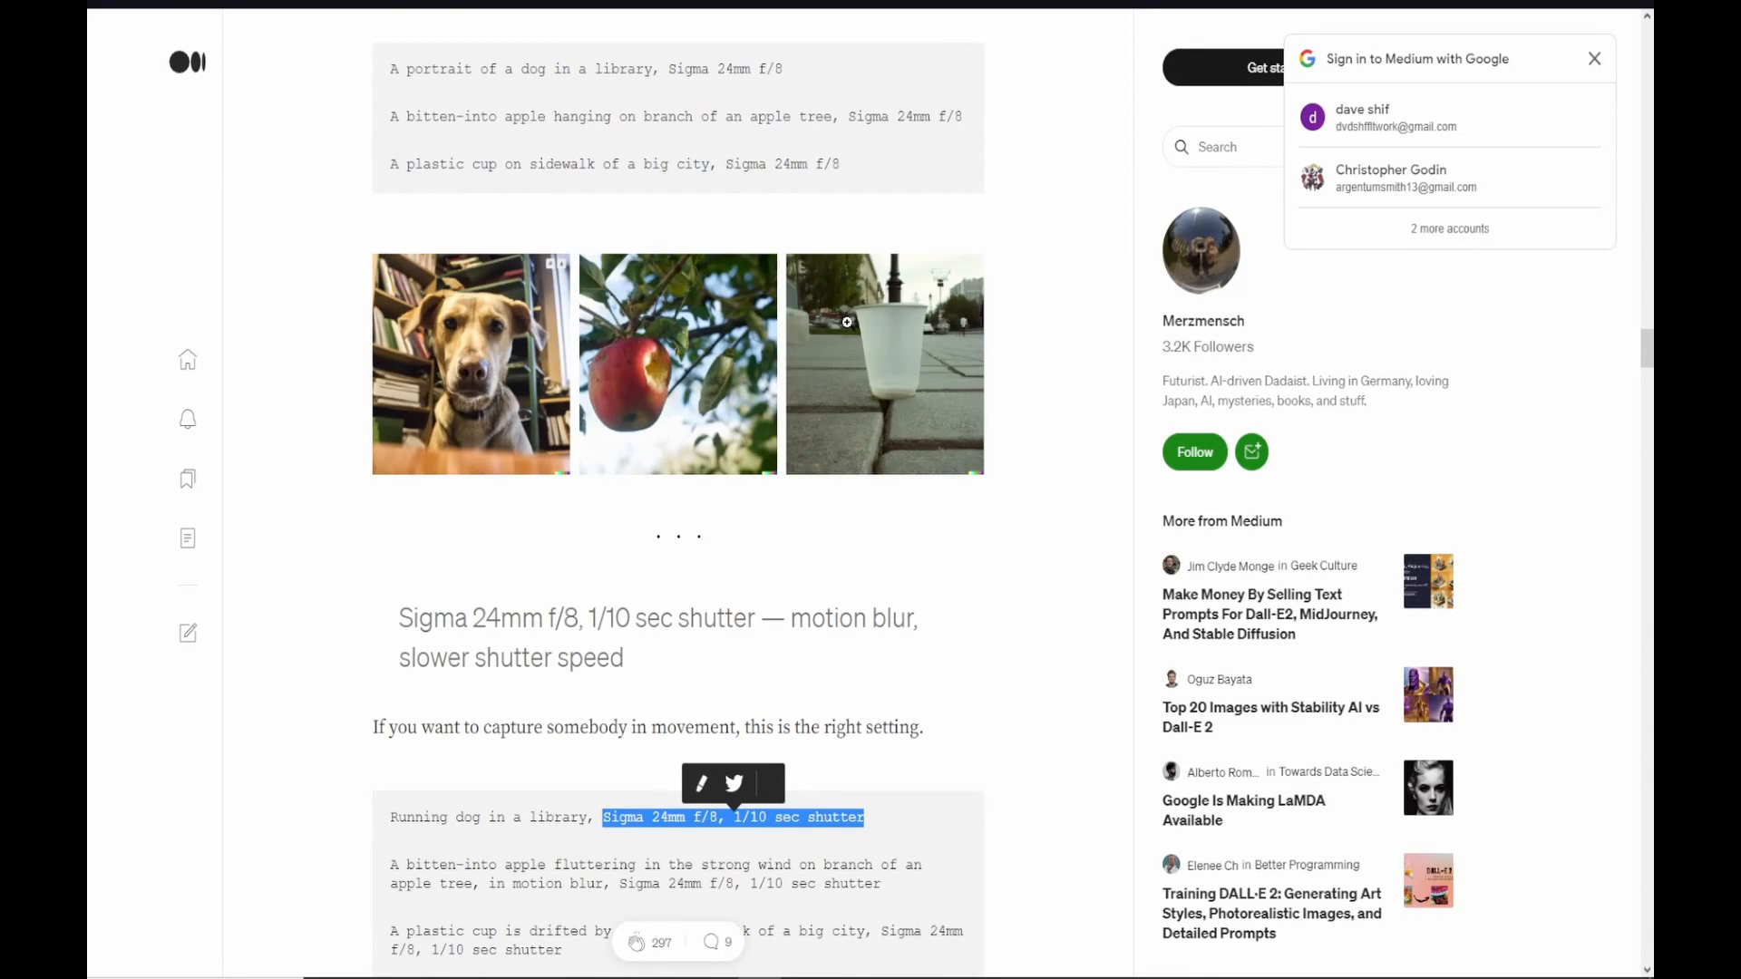
Step: In the Medium article on DALL·E prompt design, examine the artist modifier example for the cat driving a bicycle
{"action": "left_click_drag", "start_coordinate": [1647, 349], "coordinate": [1646, 20]}
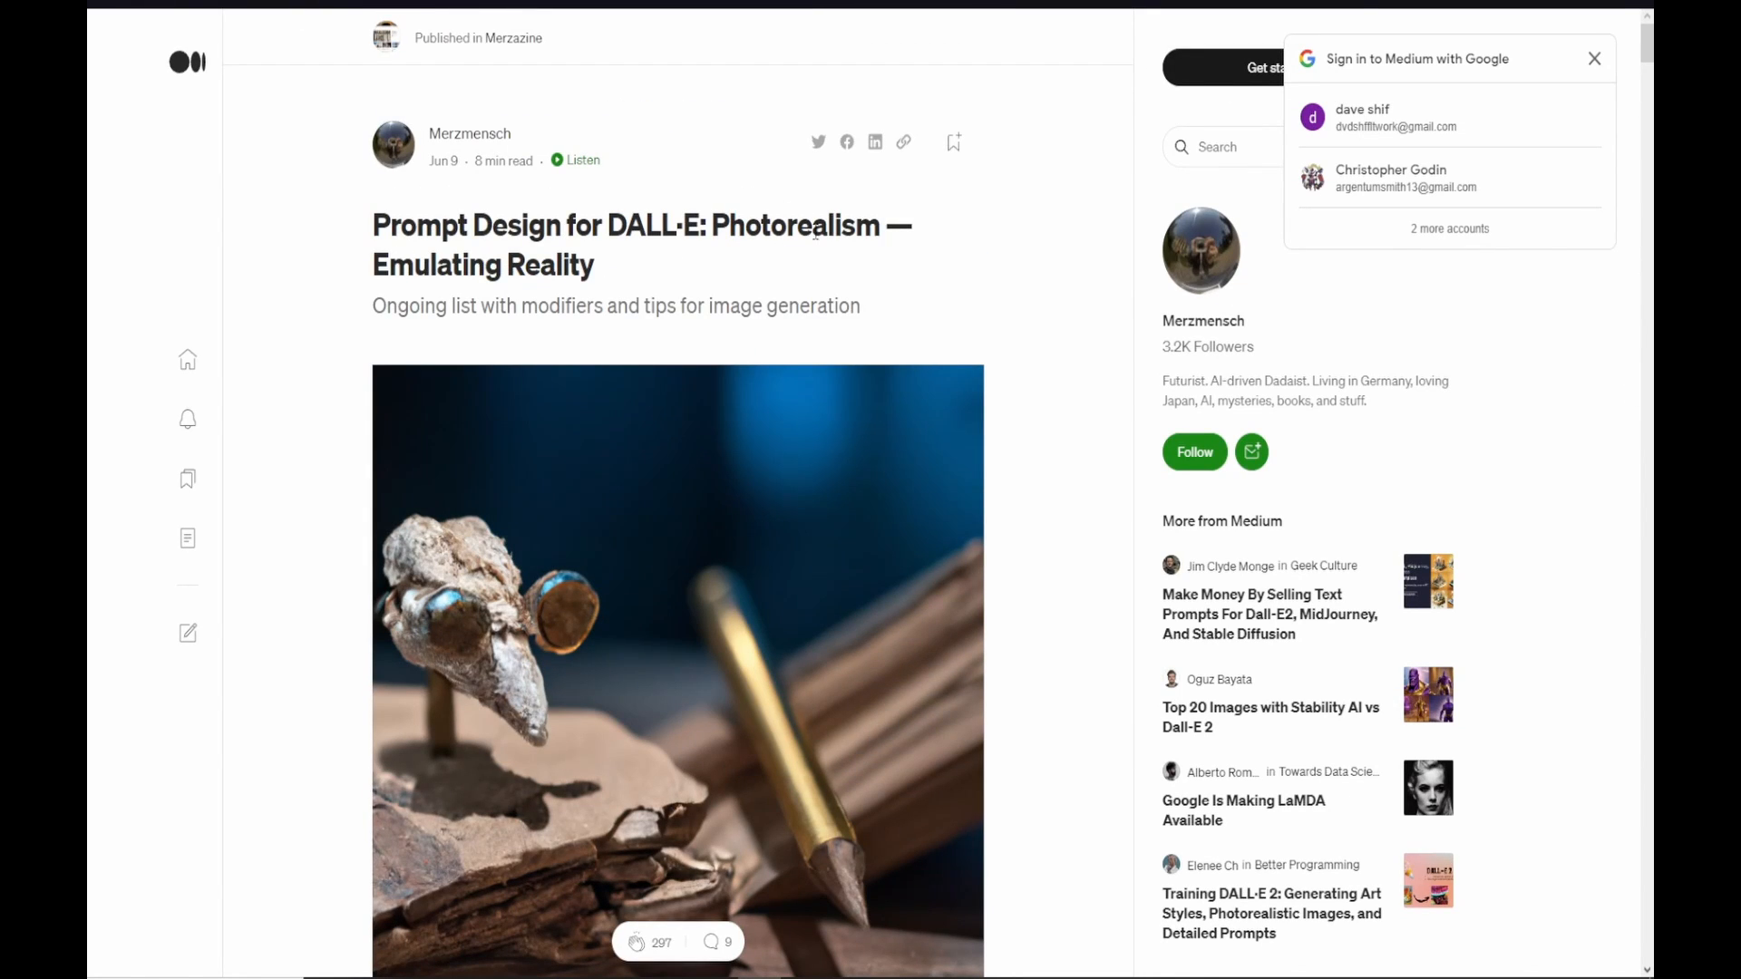
{"action": "left_click_drag", "start_coordinate": [1646, 44], "coordinate": [1646, 199]}
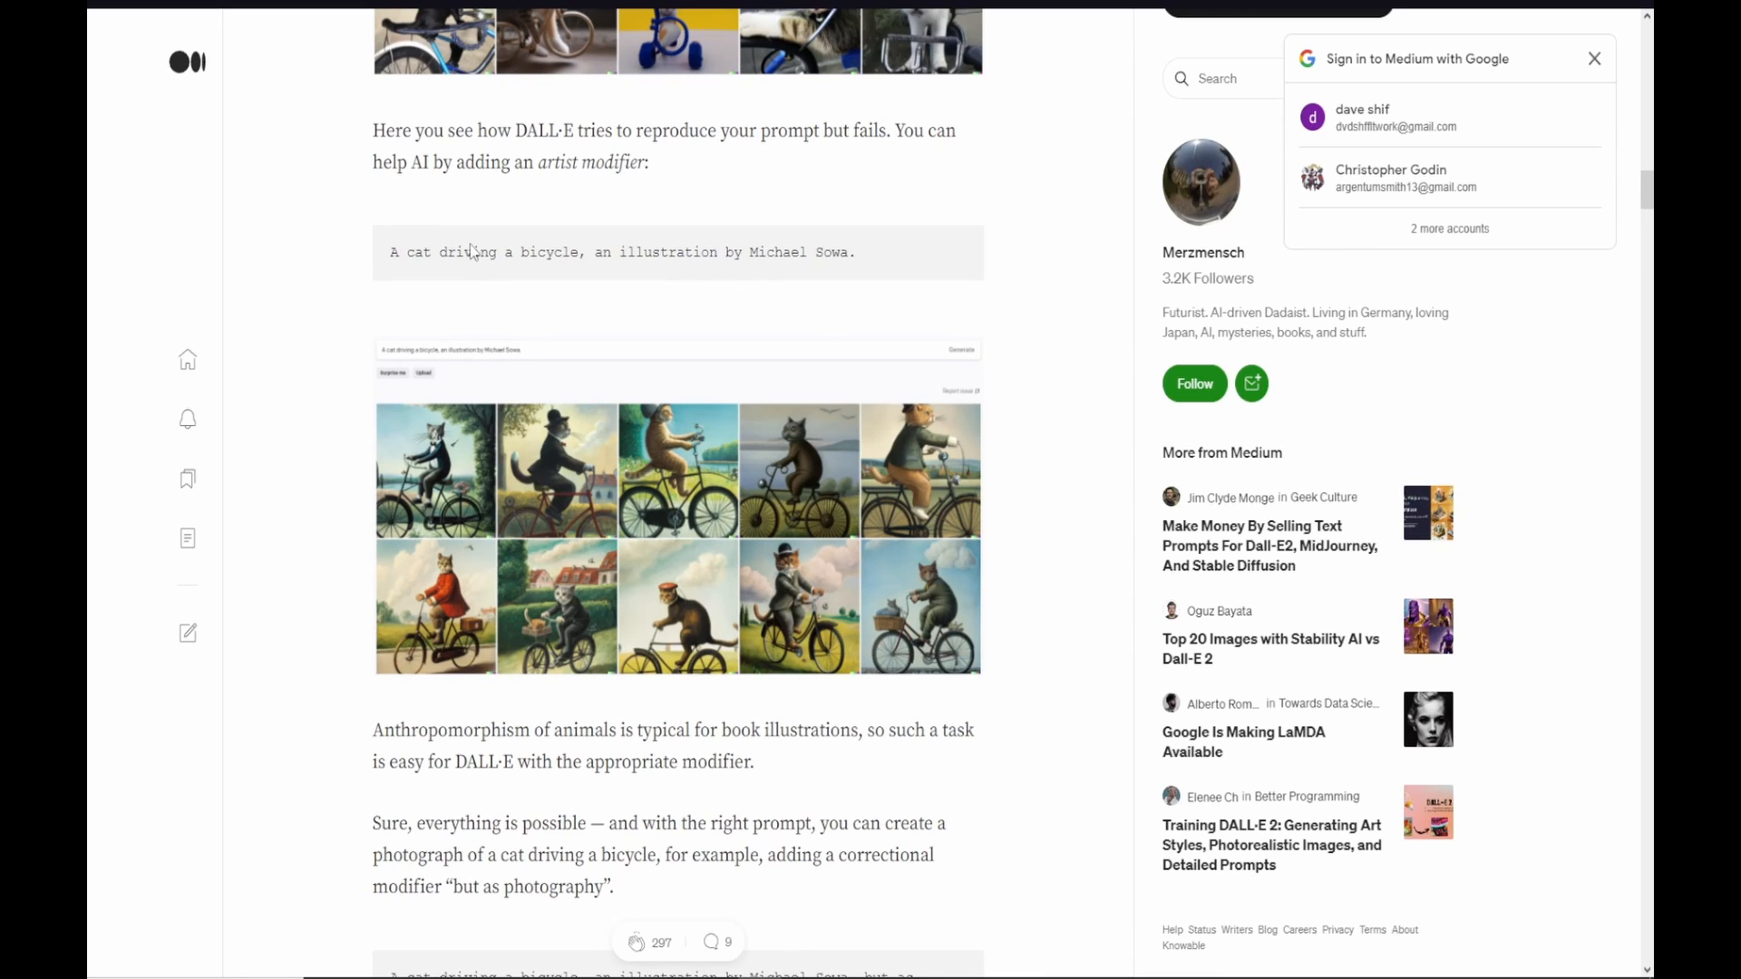
{"action": "left_click_drag", "start_coordinate": [584, 262], "coordinate": [828, 254]}
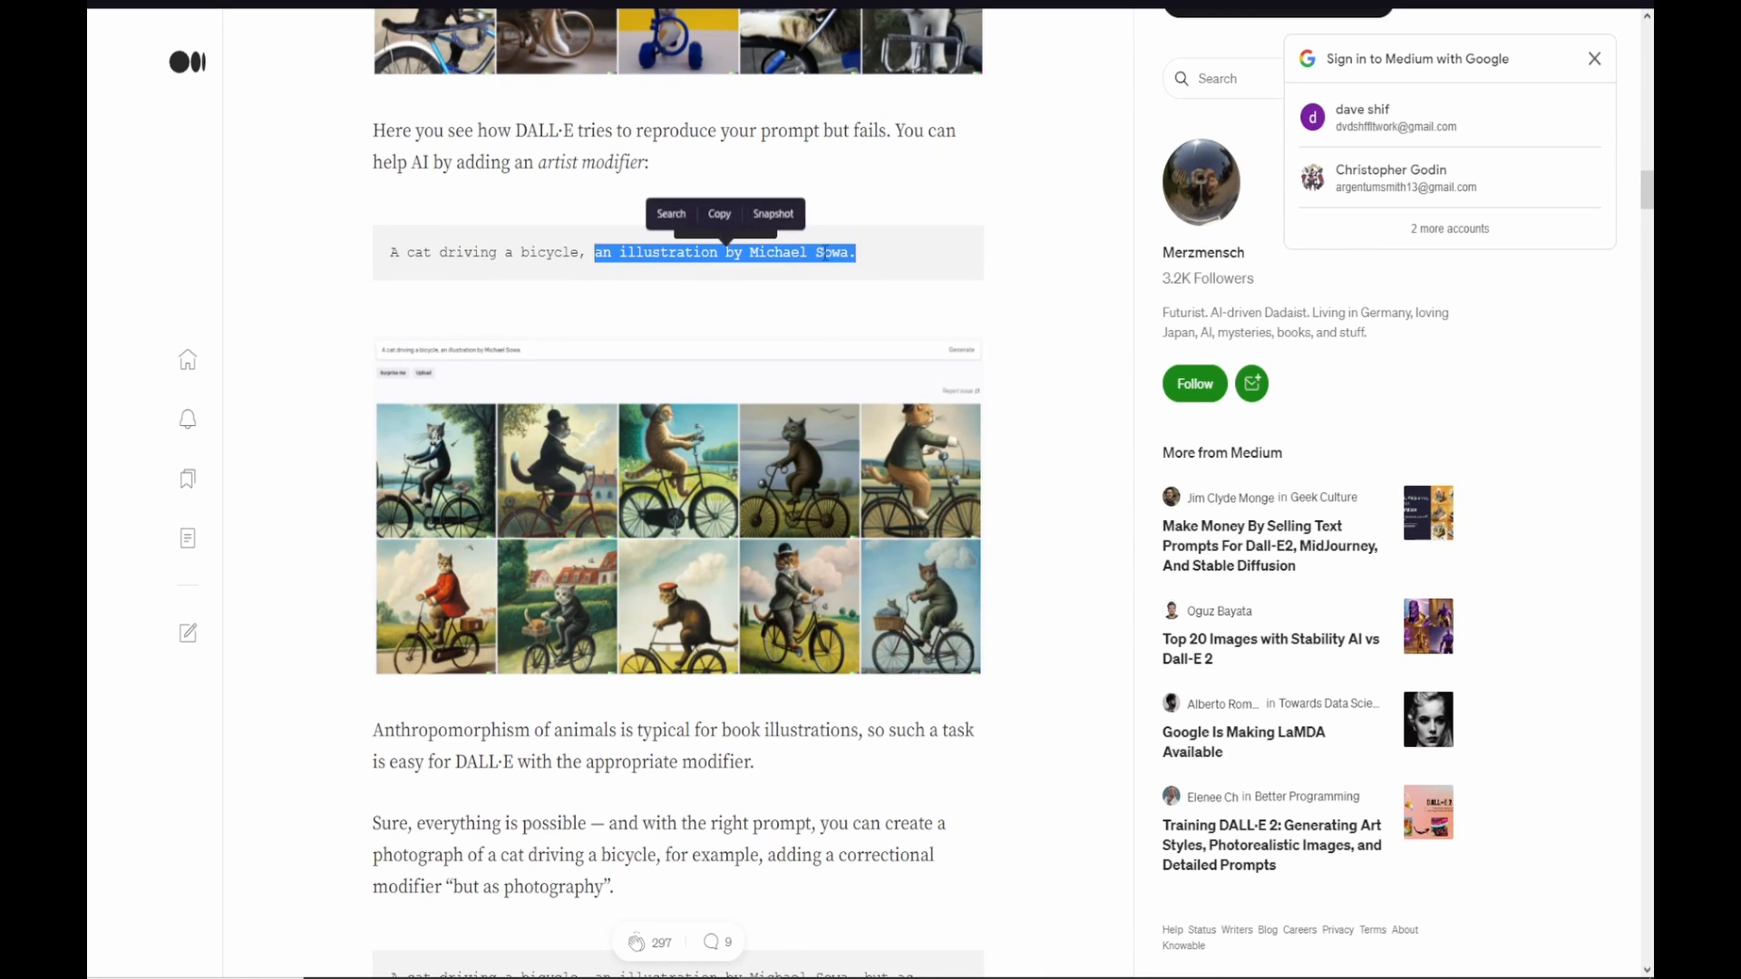
{"action": "left_click", "coordinate": [770, 258]}
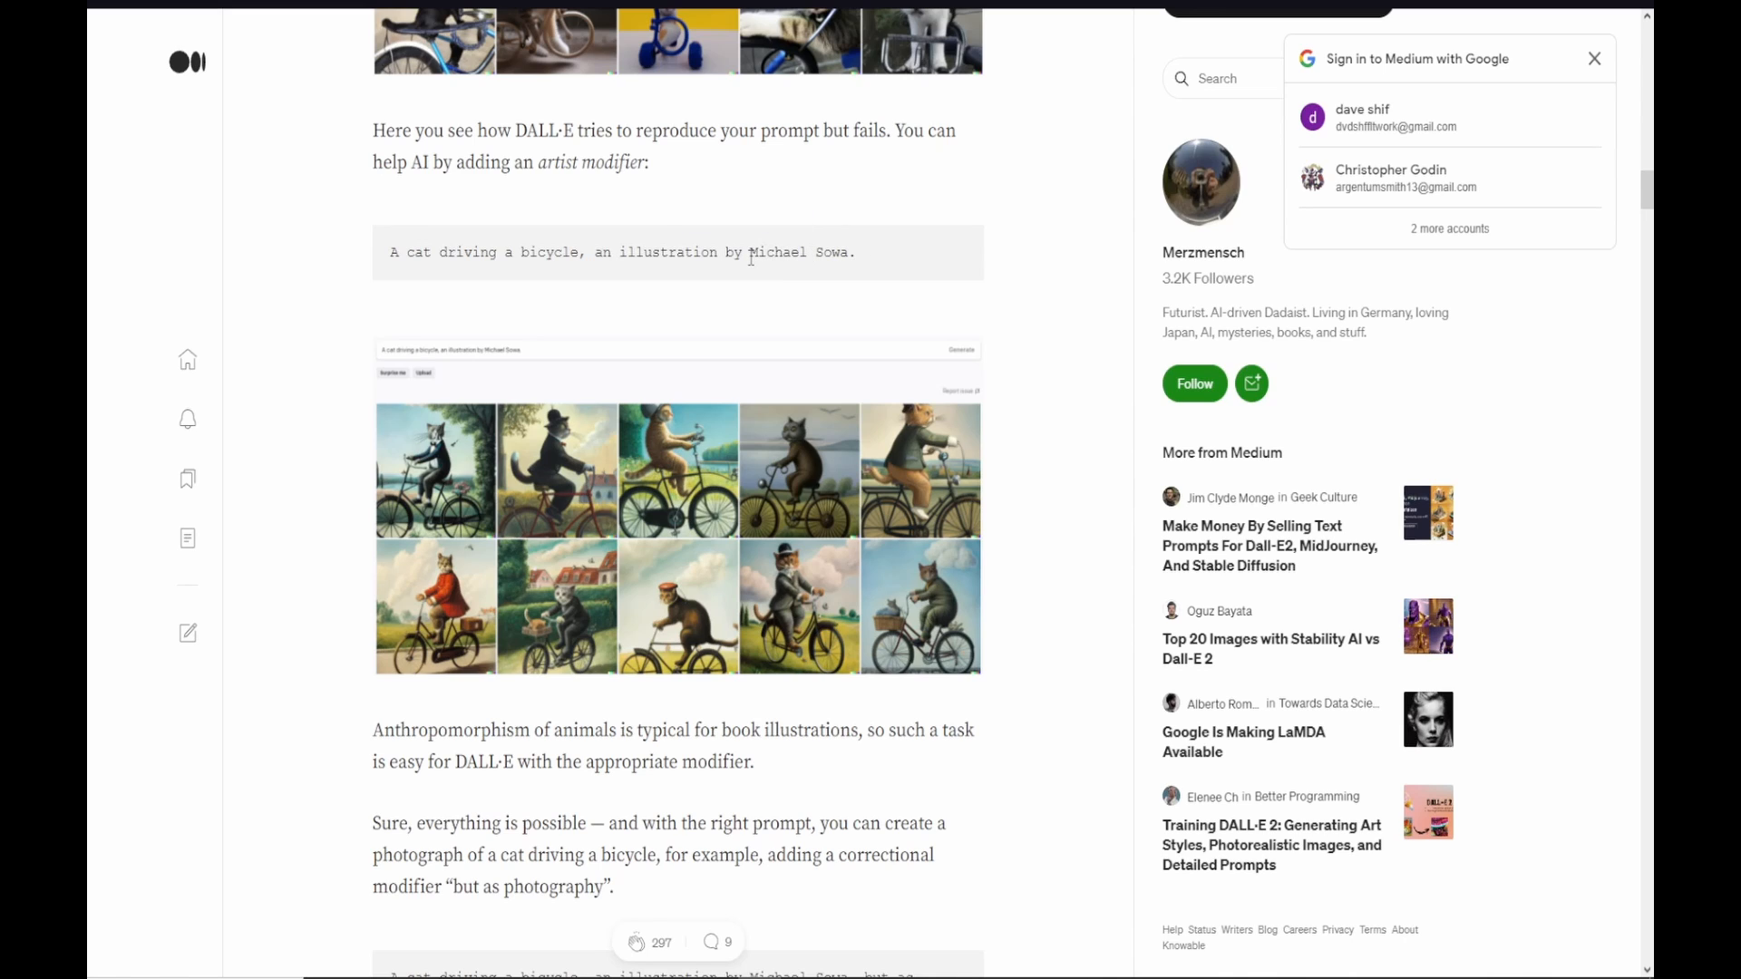
{"action": "left_click_drag", "start_coordinate": [750, 256], "coordinate": [849, 257]}
{"action": "left_click", "coordinate": [856, 253]}
Step: Read through the article's Sigma lens, shutter speed and camera metadata prompt examples with their sample images
{"action": "scroll", "coordinate": [1081, 273], "scroll_direction": "down", "scroll_amount": 10}
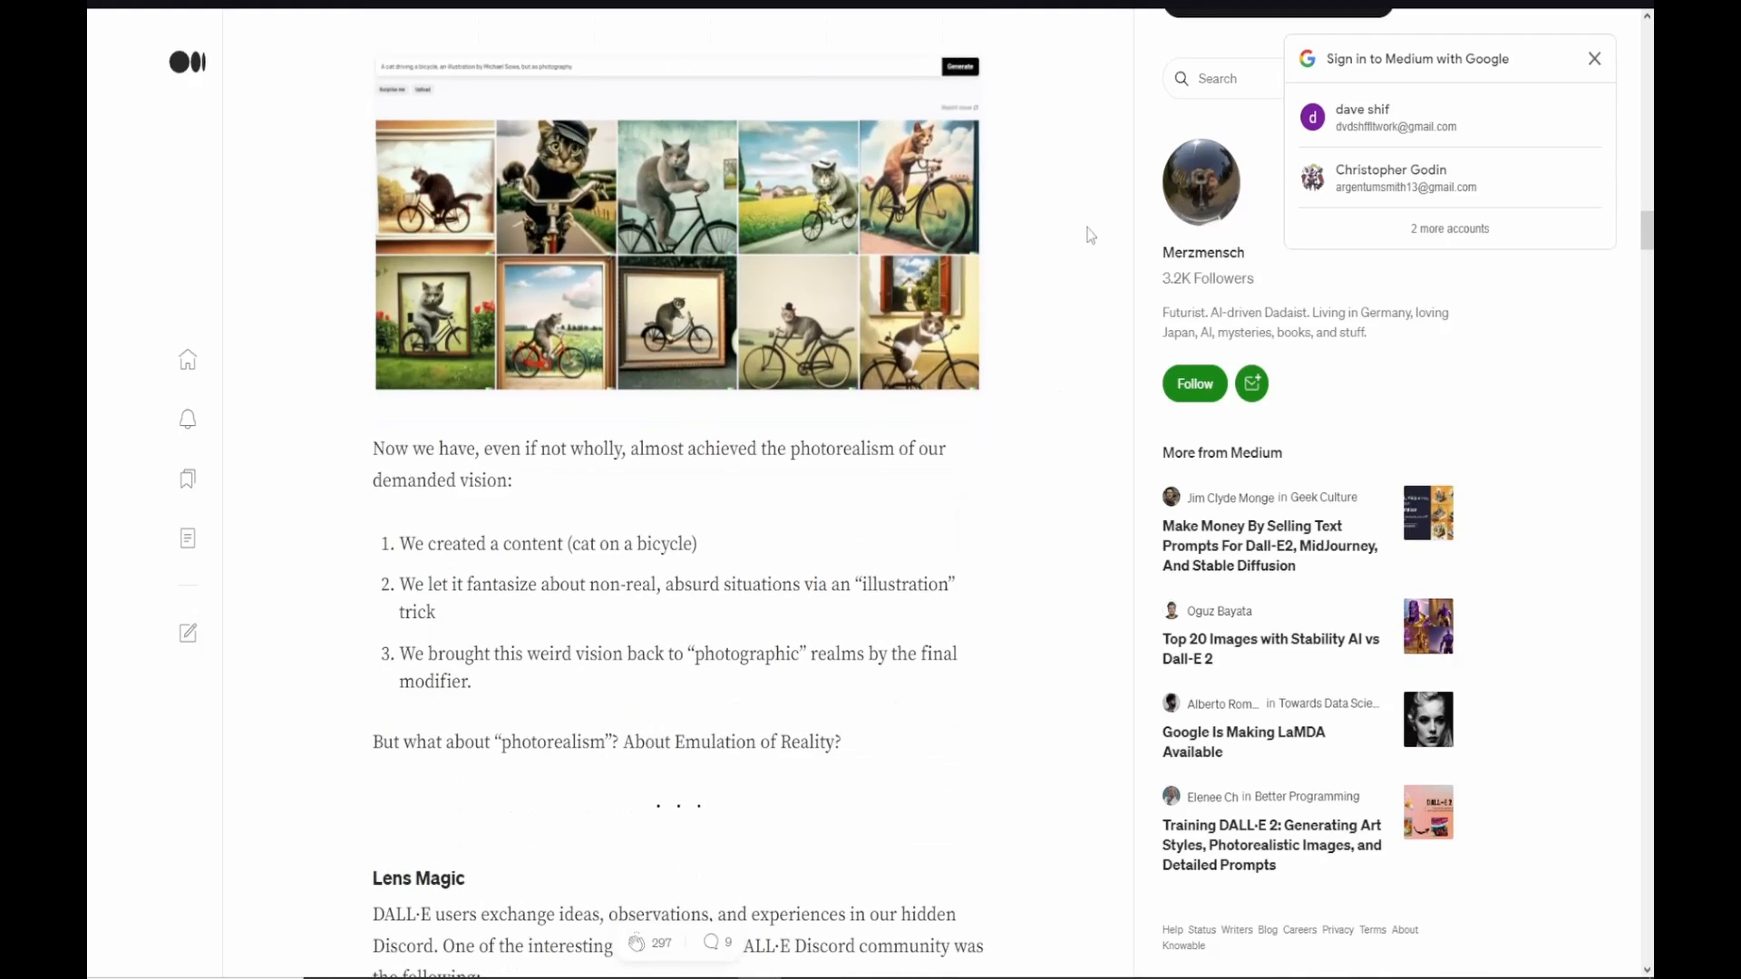
{"action": "scroll", "coordinate": [1075, 286], "scroll_direction": "down", "scroll_amount": 15}
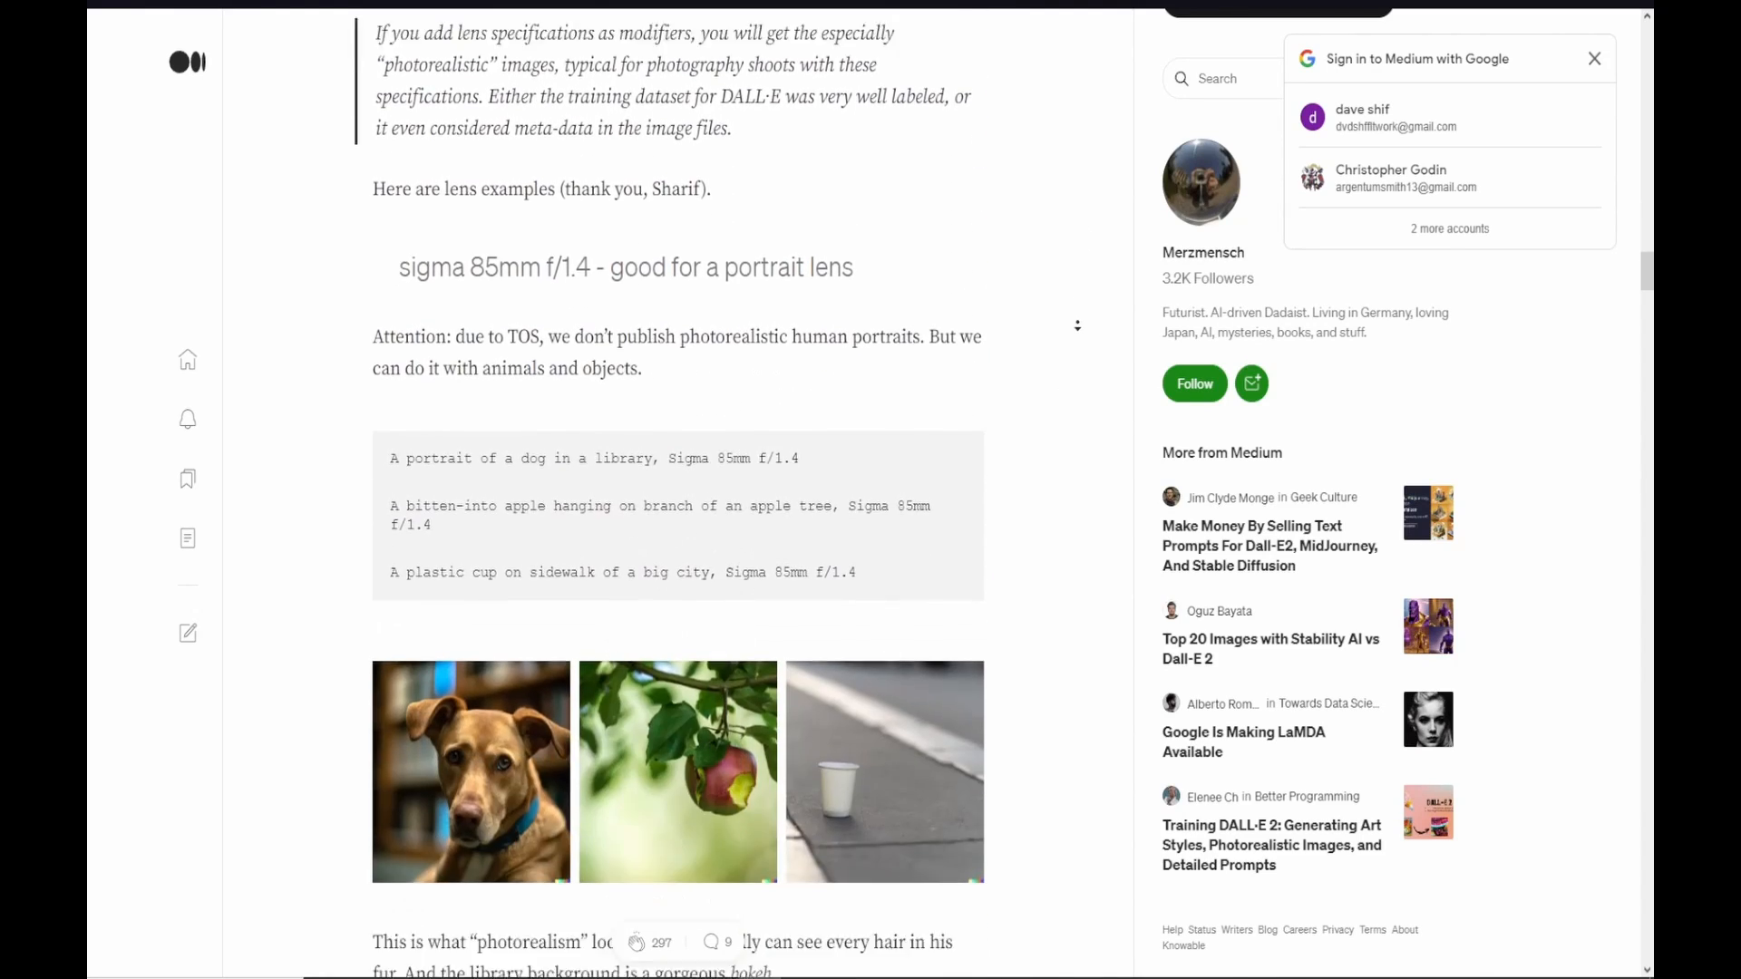
{"action": "scroll", "coordinate": [1065, 311], "scroll_direction": "down", "scroll_amount": 10}
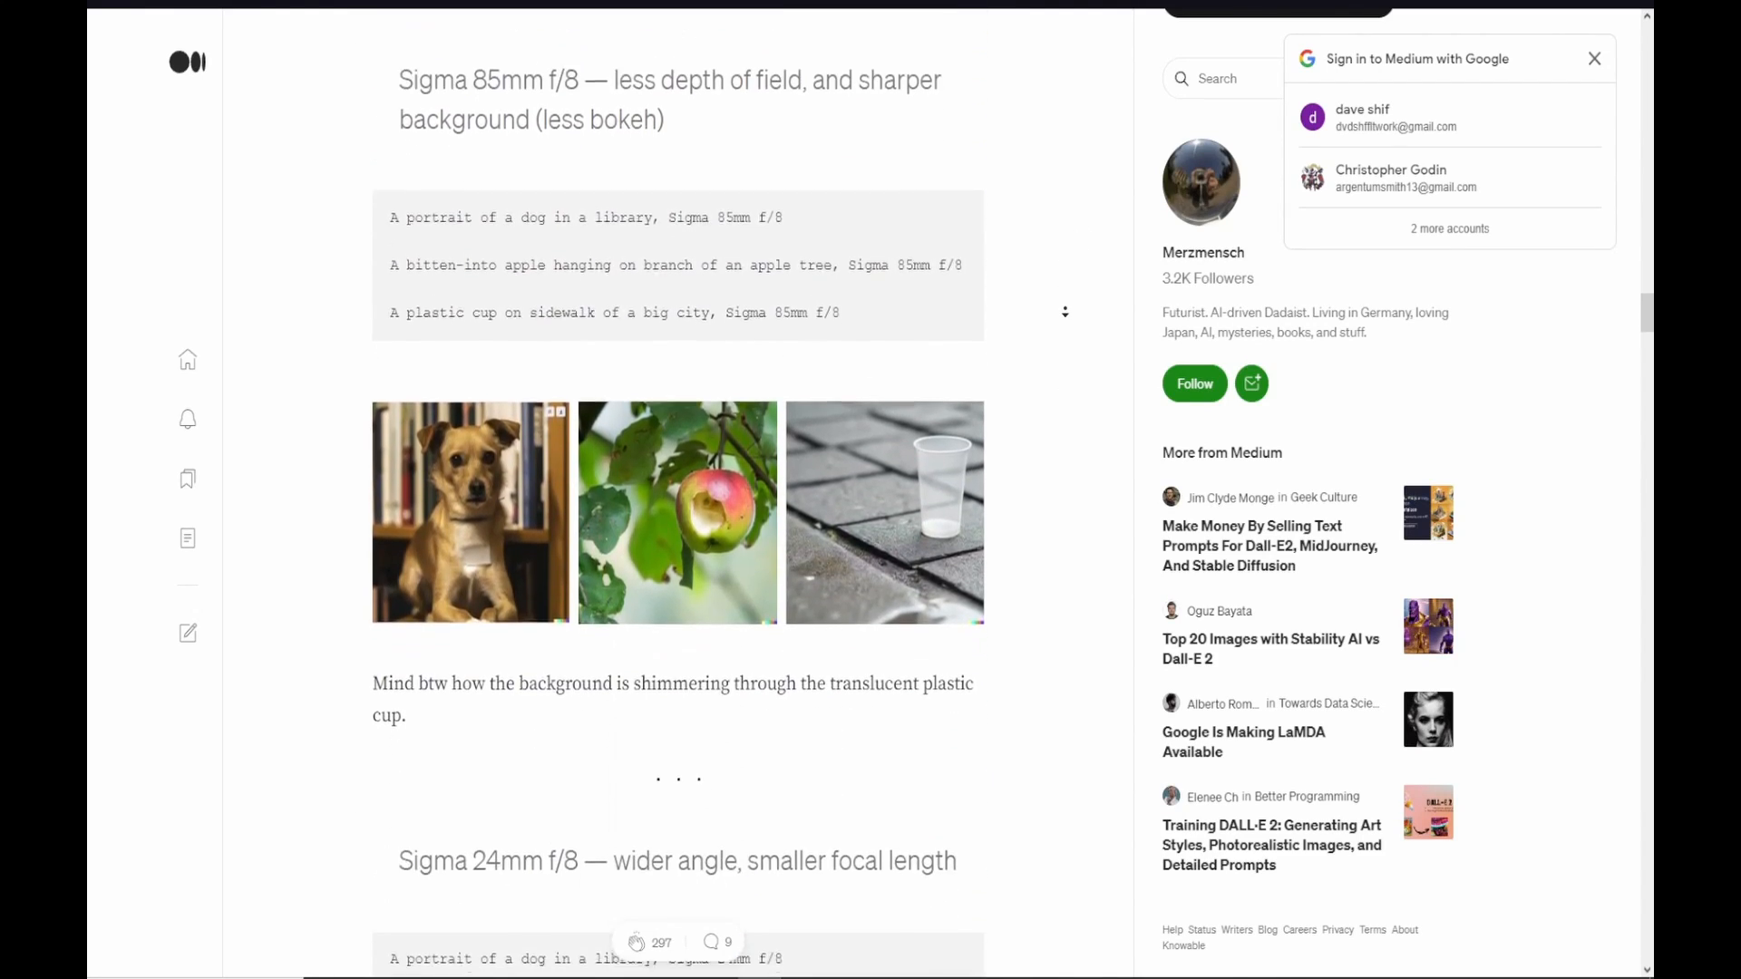
{"action": "scroll", "coordinate": [1066, 311], "scroll_direction": "down", "scroll_amount": 7}
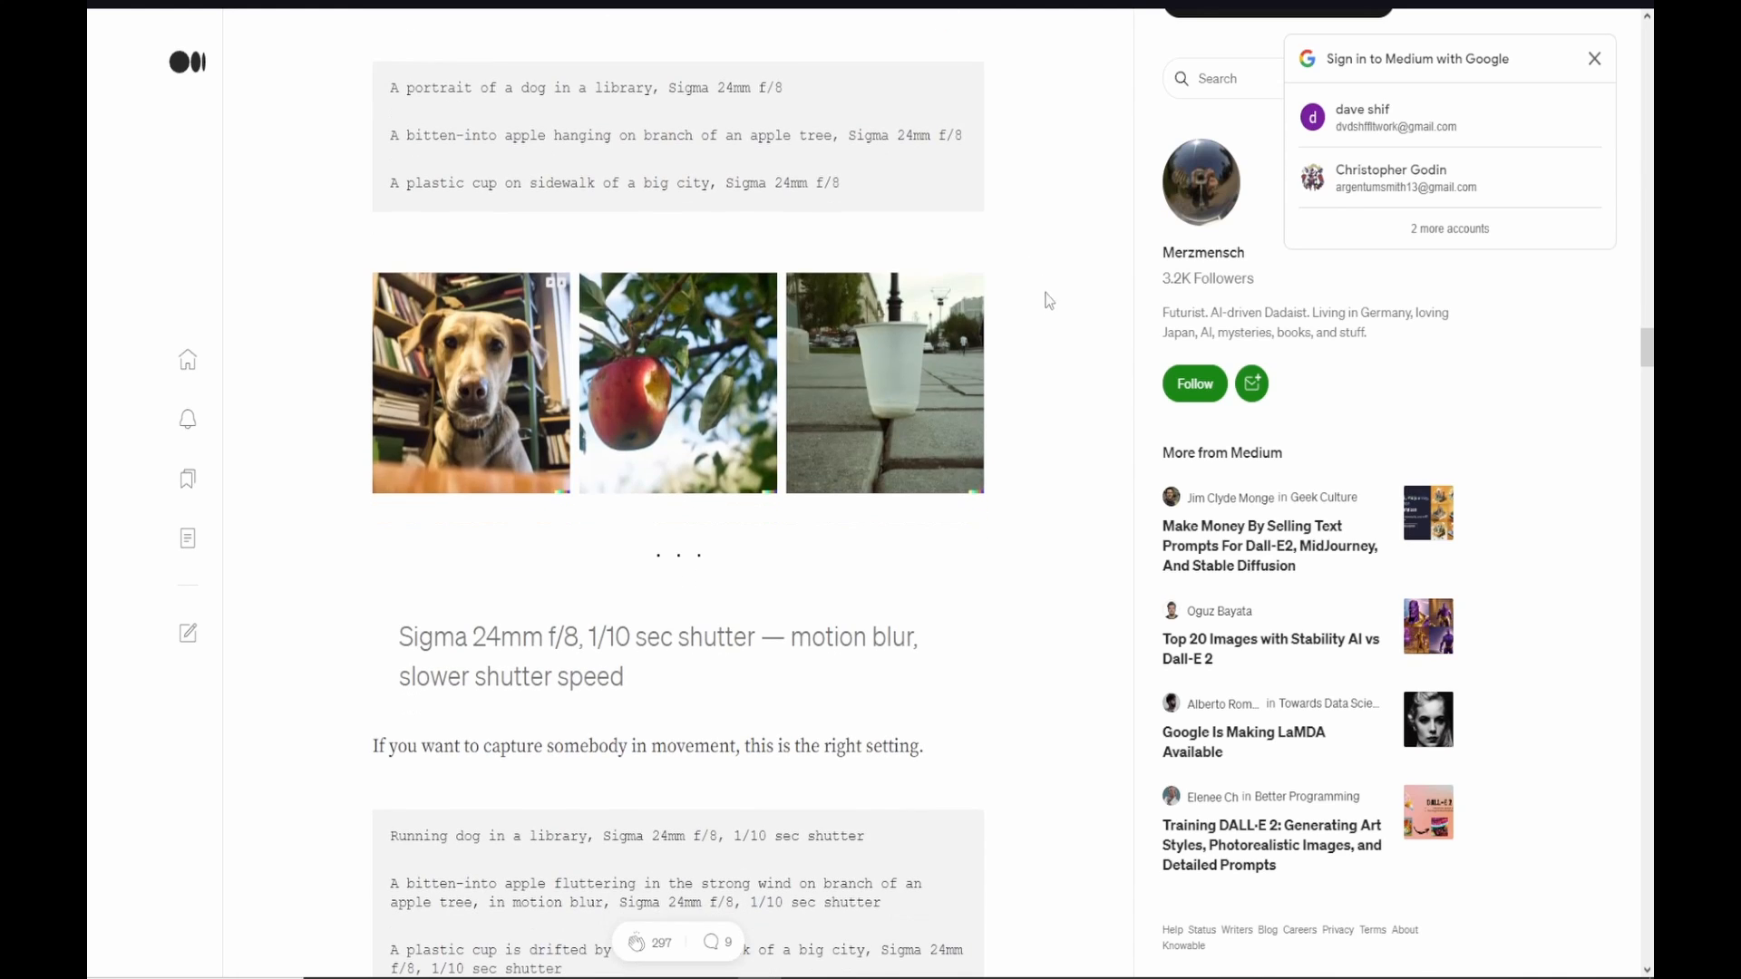
{"action": "scroll", "coordinate": [1043, 391], "scroll_direction": "down", "scroll_amount": 12}
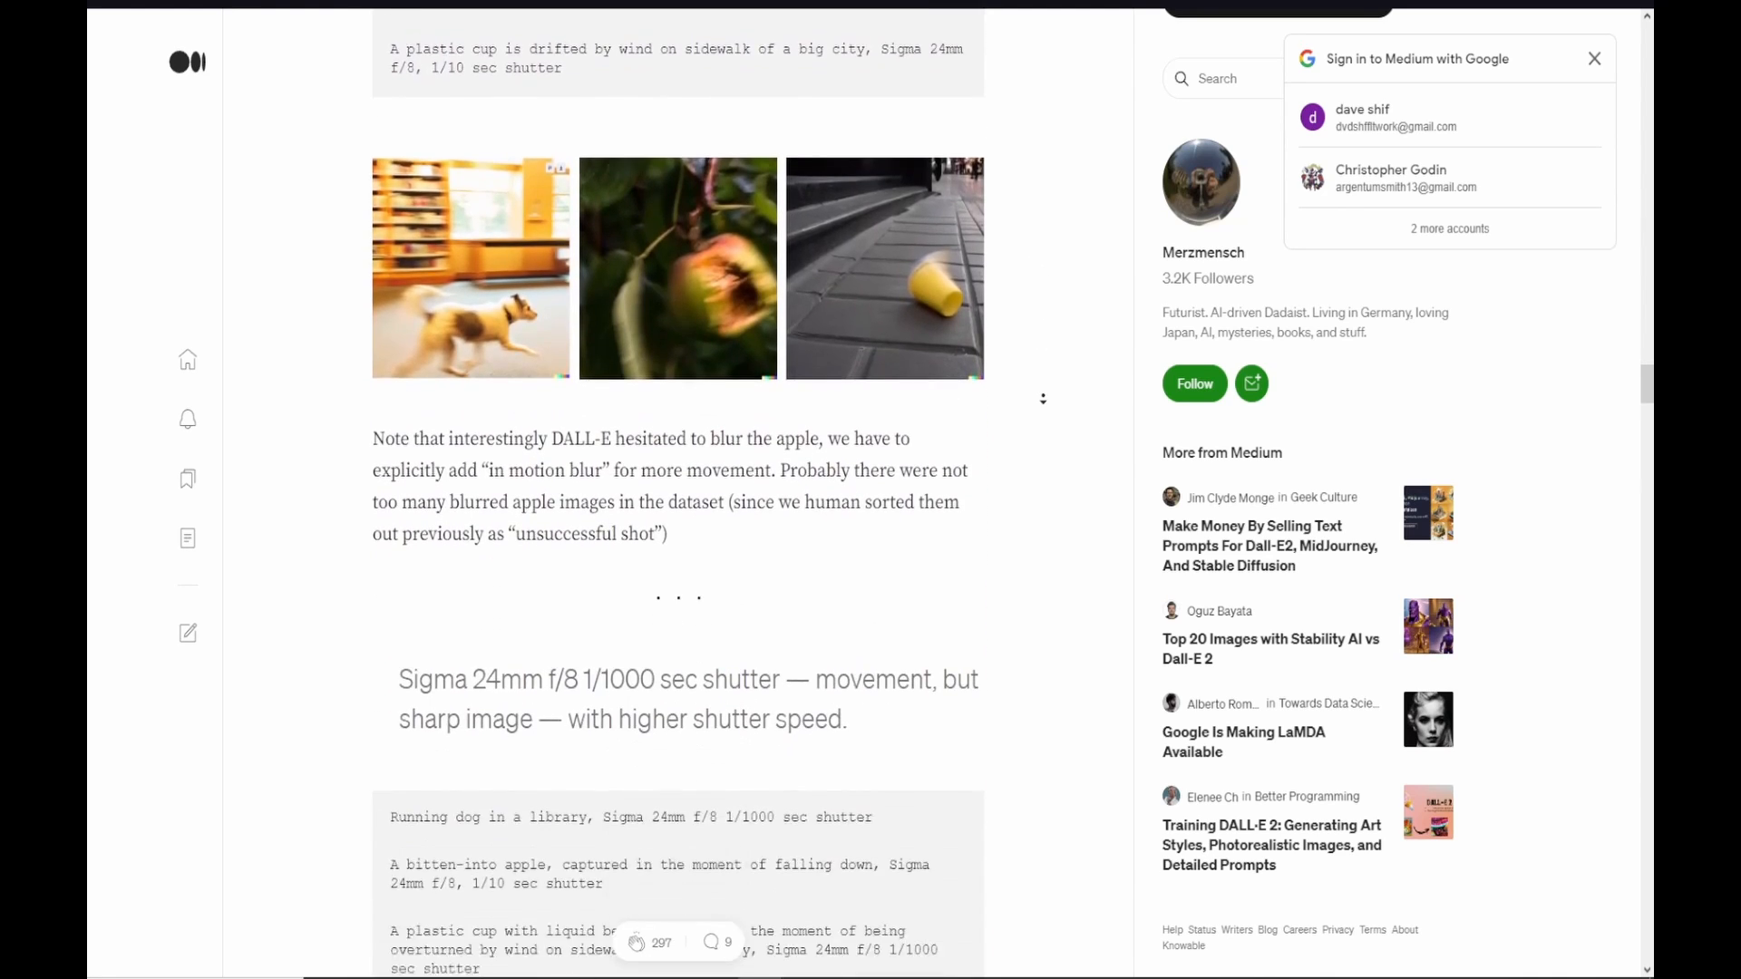
{"action": "scroll", "coordinate": [1039, 397], "scroll_direction": "down", "scroll_amount": 6}
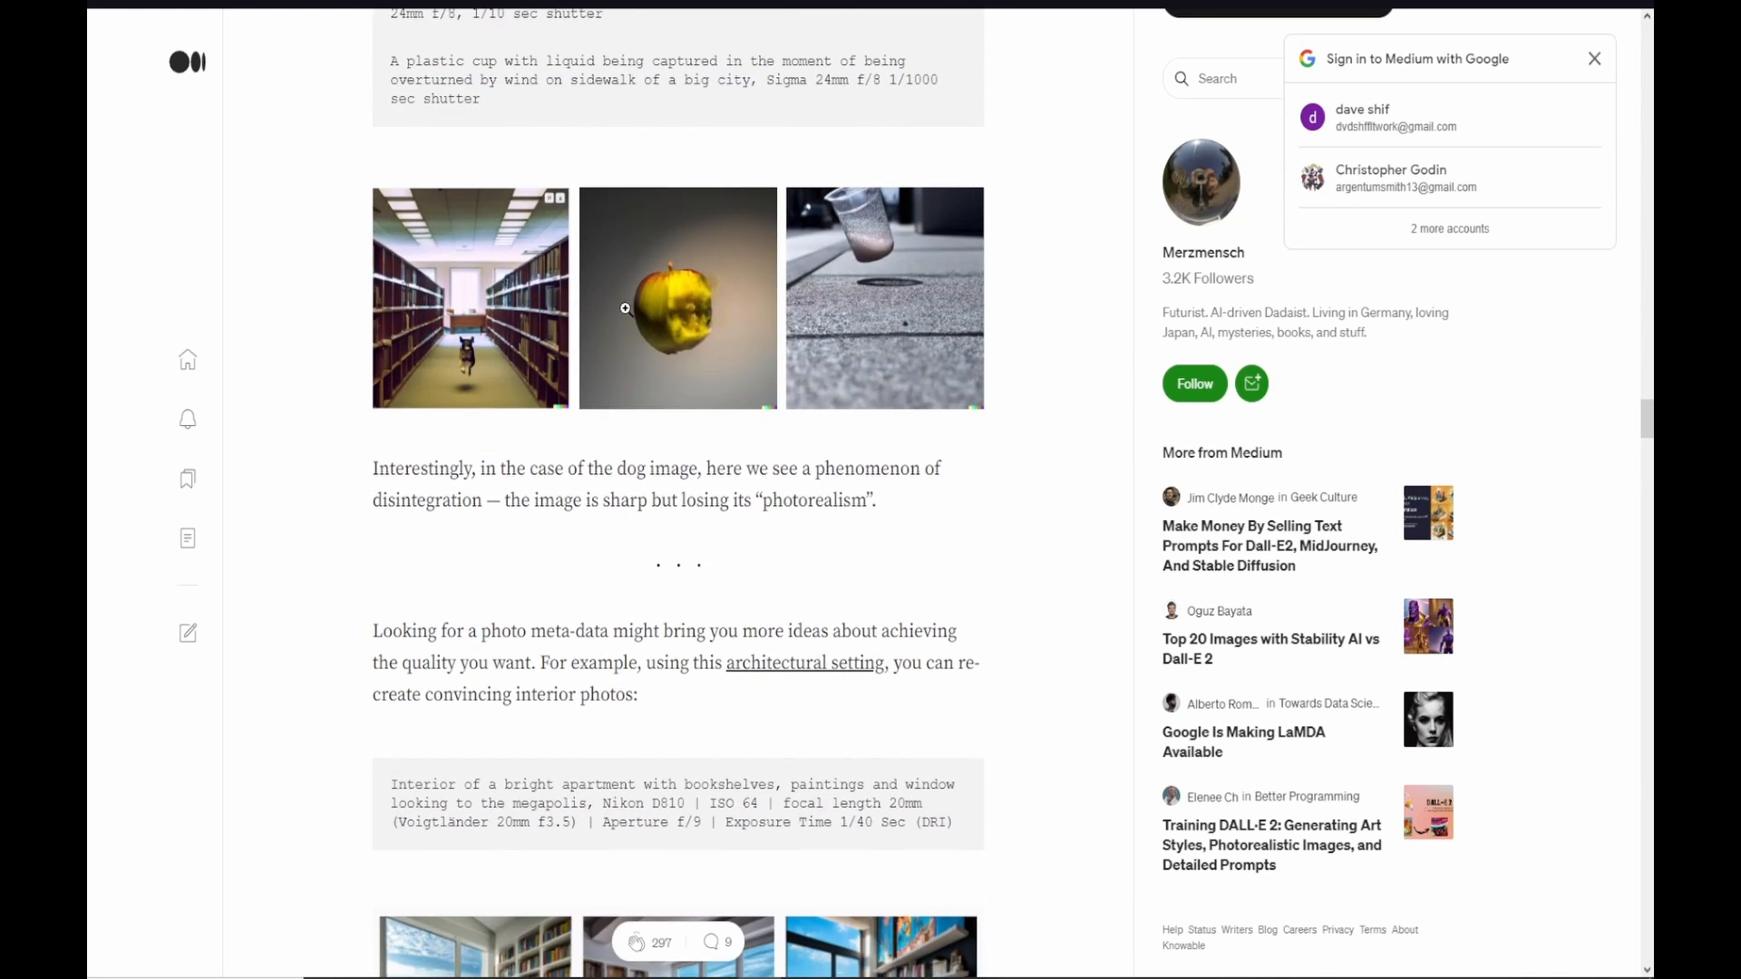
{"action": "scroll", "coordinate": [1082, 411], "scroll_direction": "down", "scroll_amount": 1}
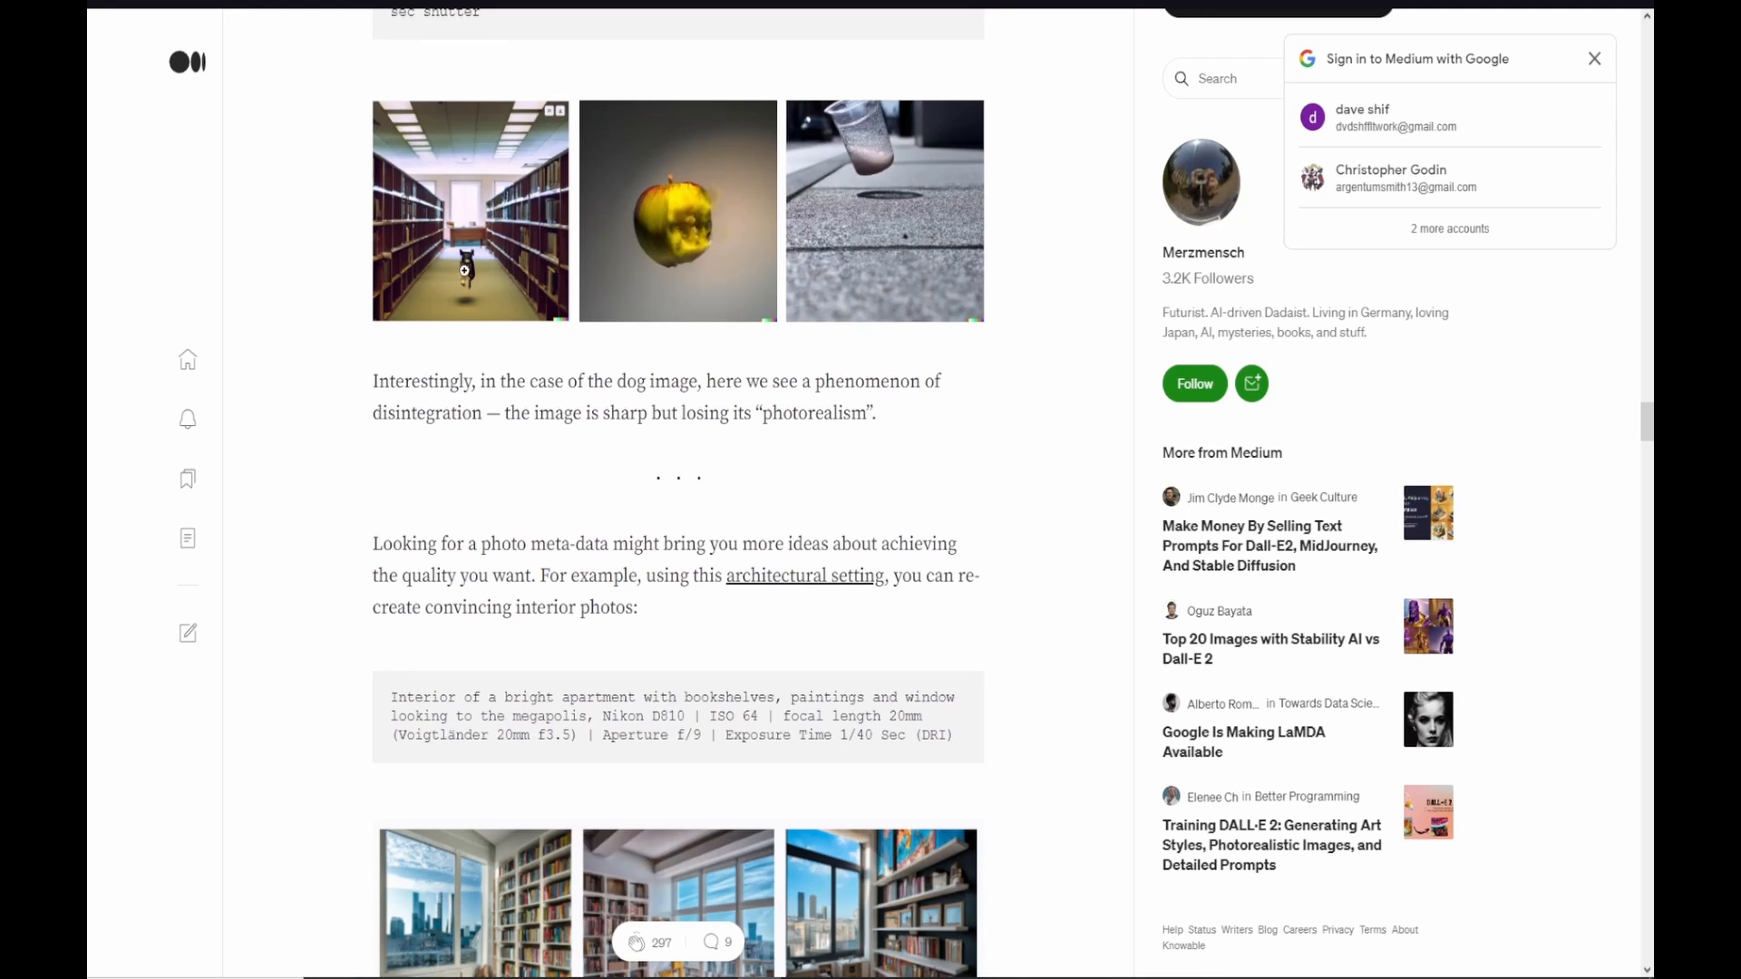
{"action": "scroll", "coordinate": [1038, 486], "scroll_direction": "down", "scroll_amount": 7}
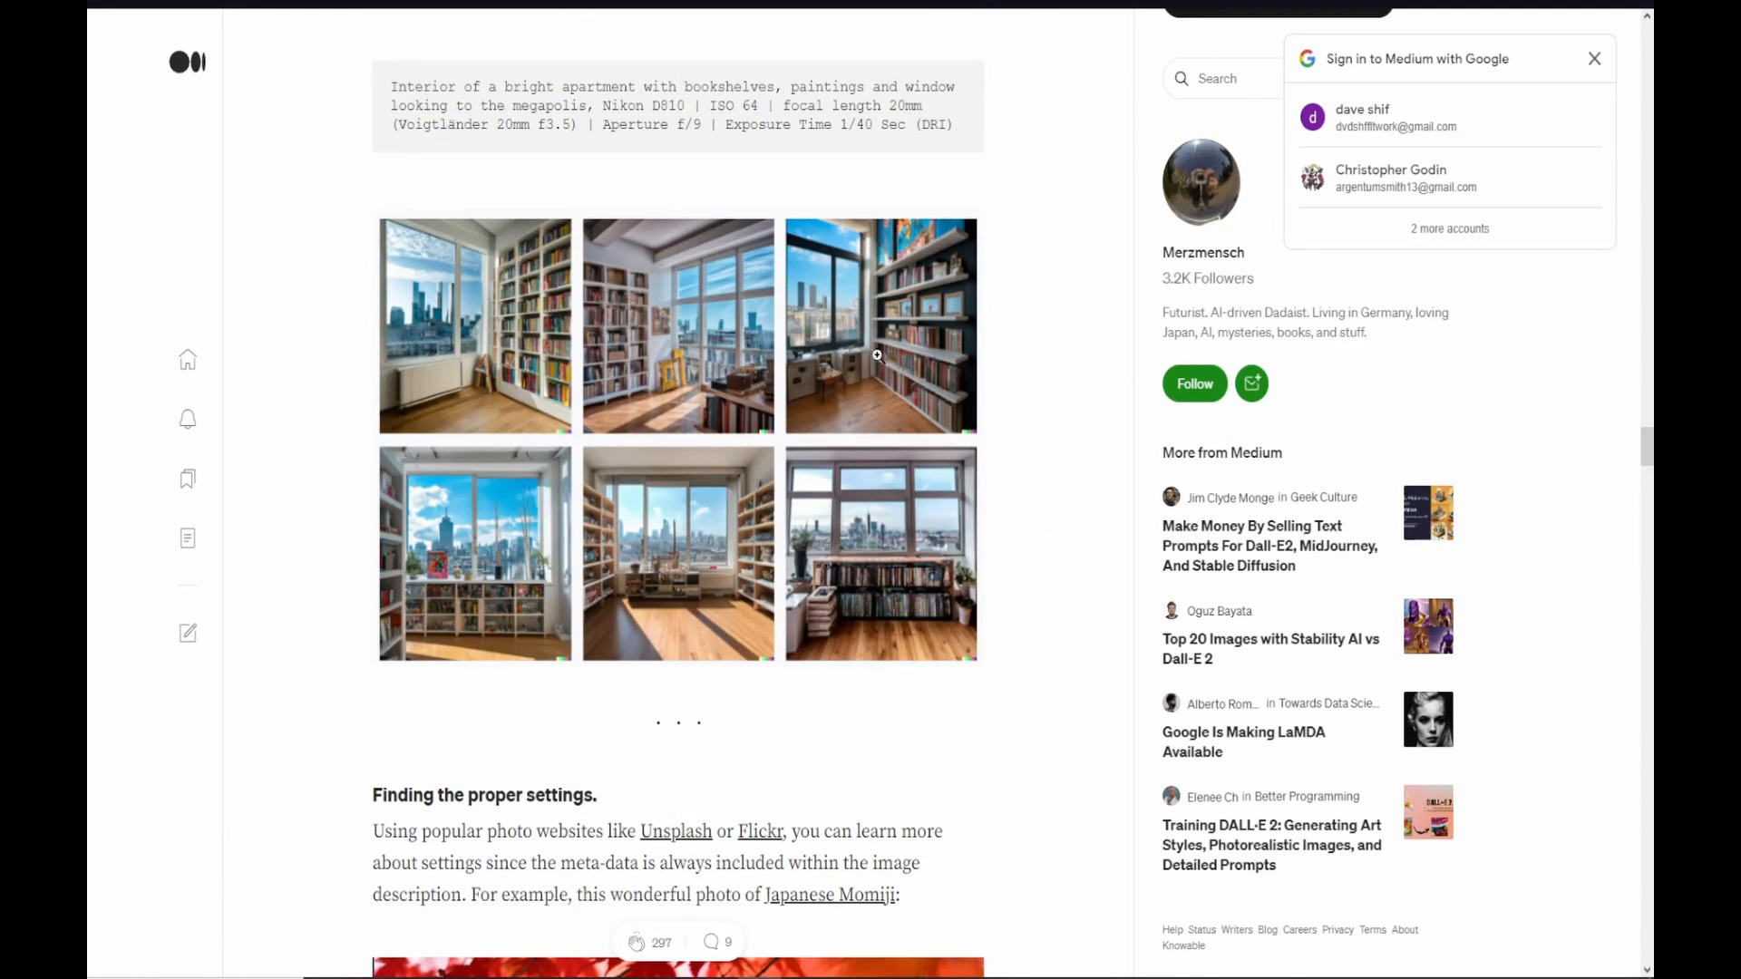
{"action": "middle_click", "coordinate": [1025, 333]}
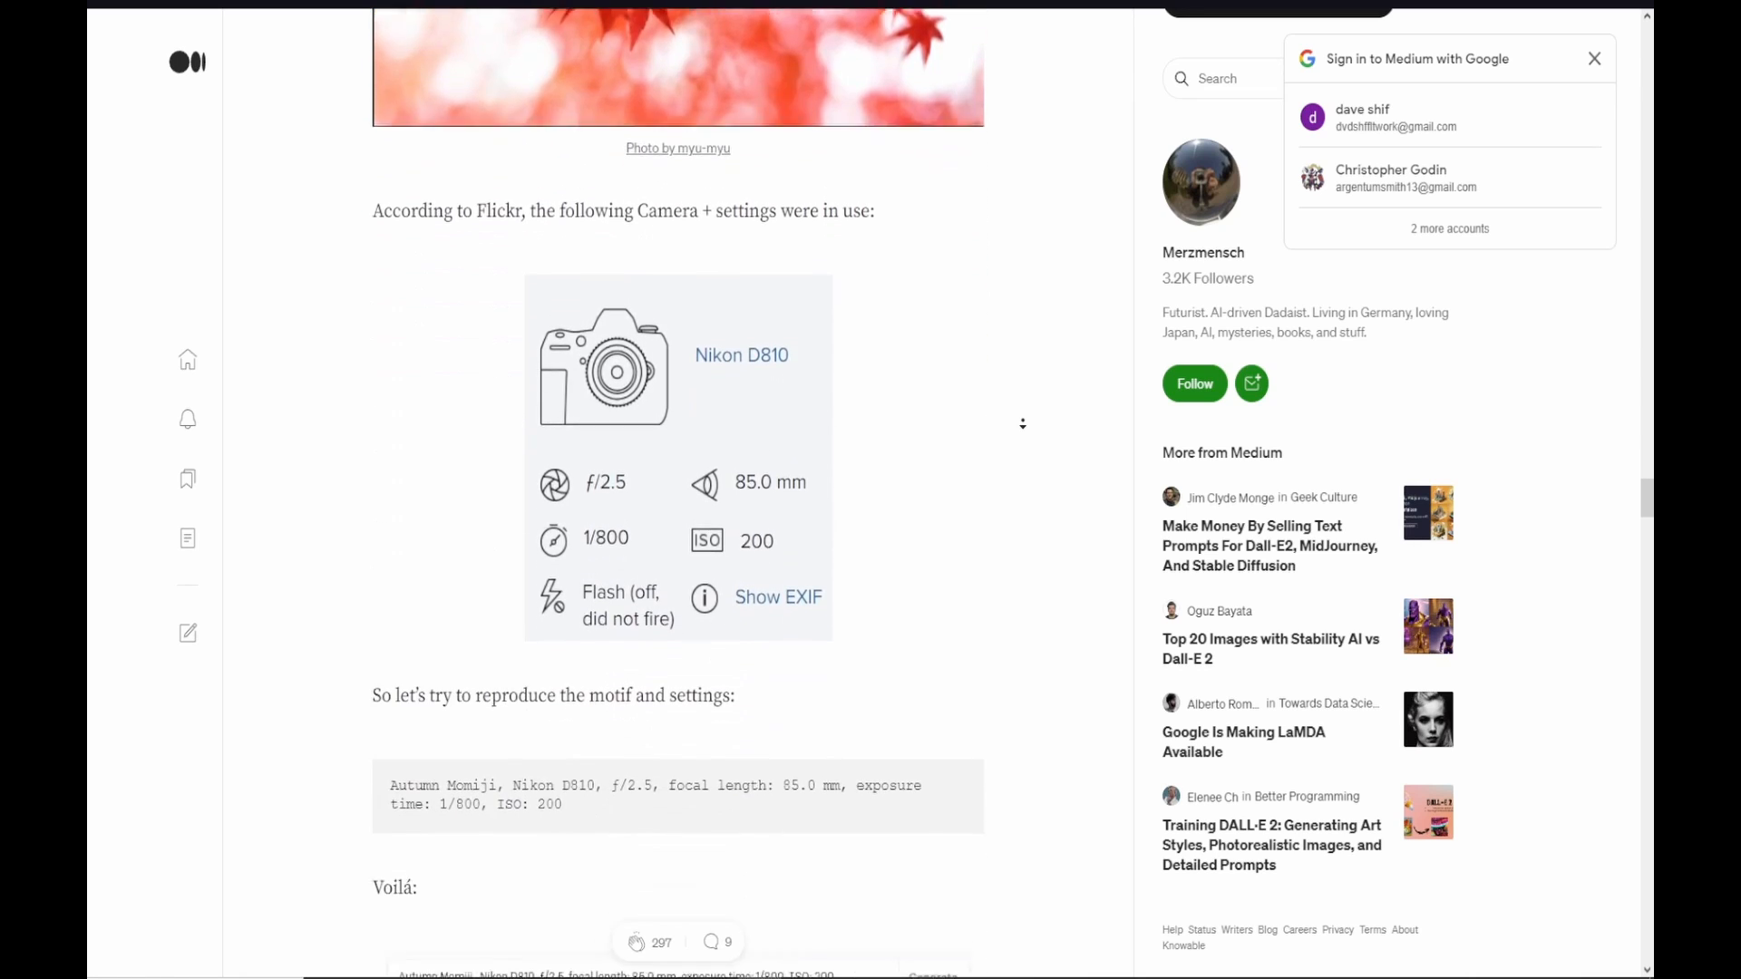
{"action": "middle_click", "coordinate": [1022, 423]}
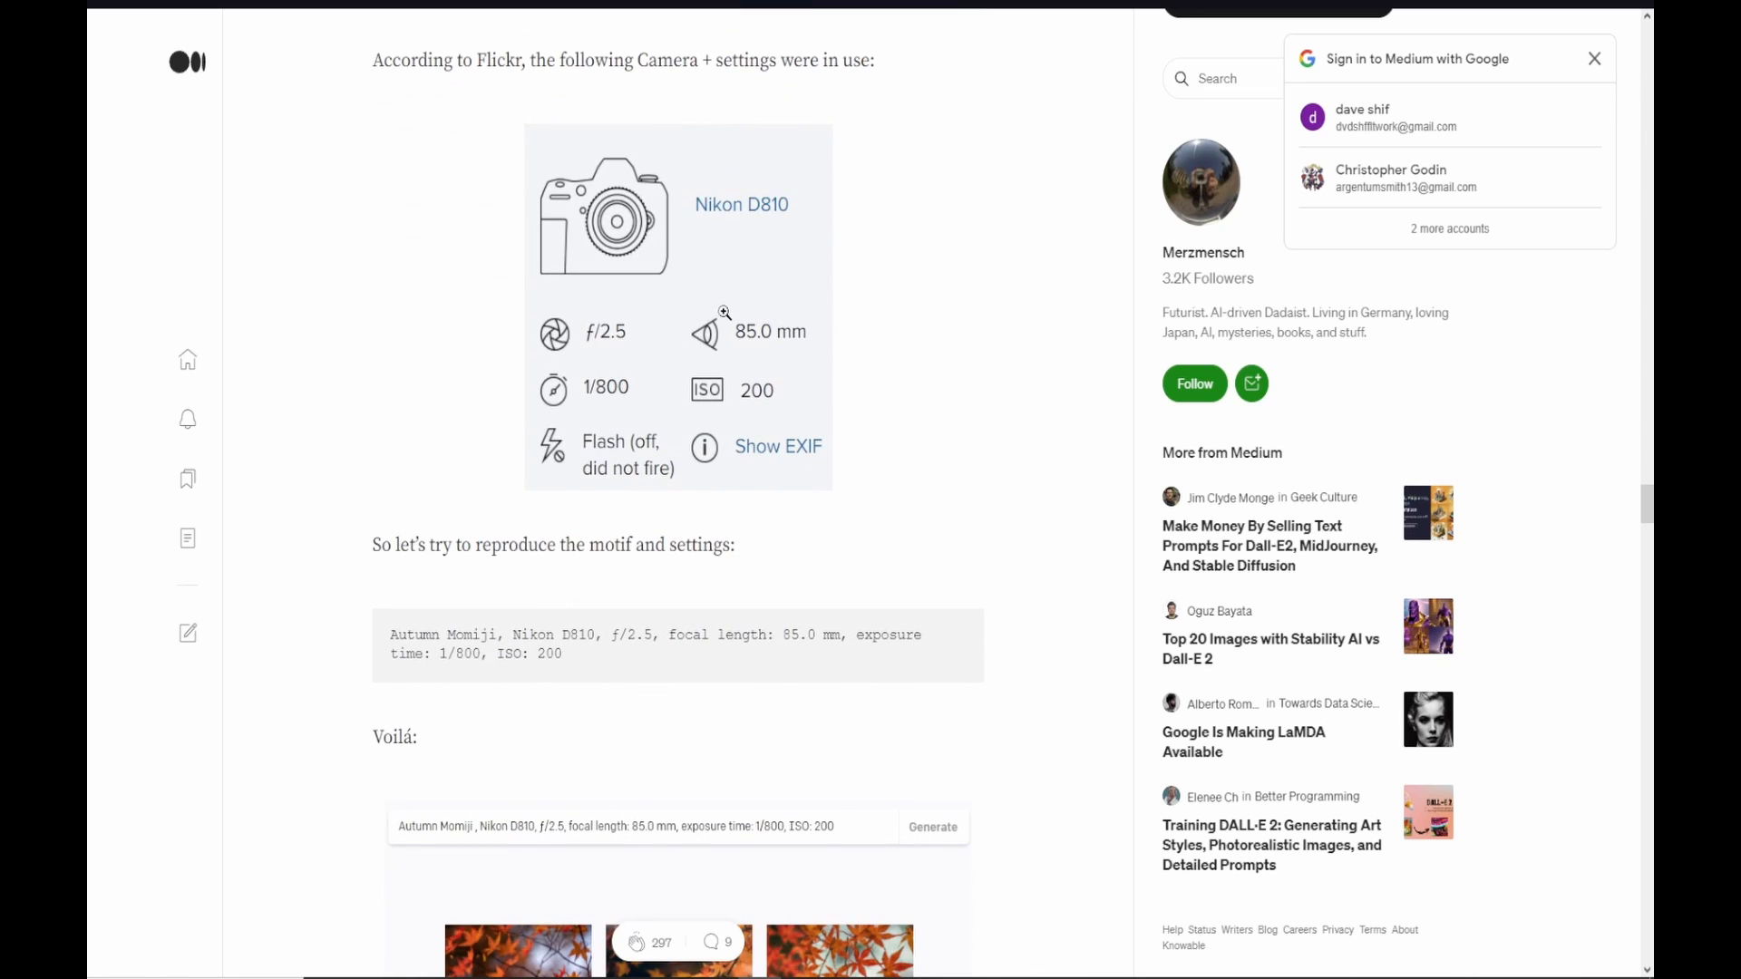
{"action": "middle_click", "coordinate": [1019, 370]}
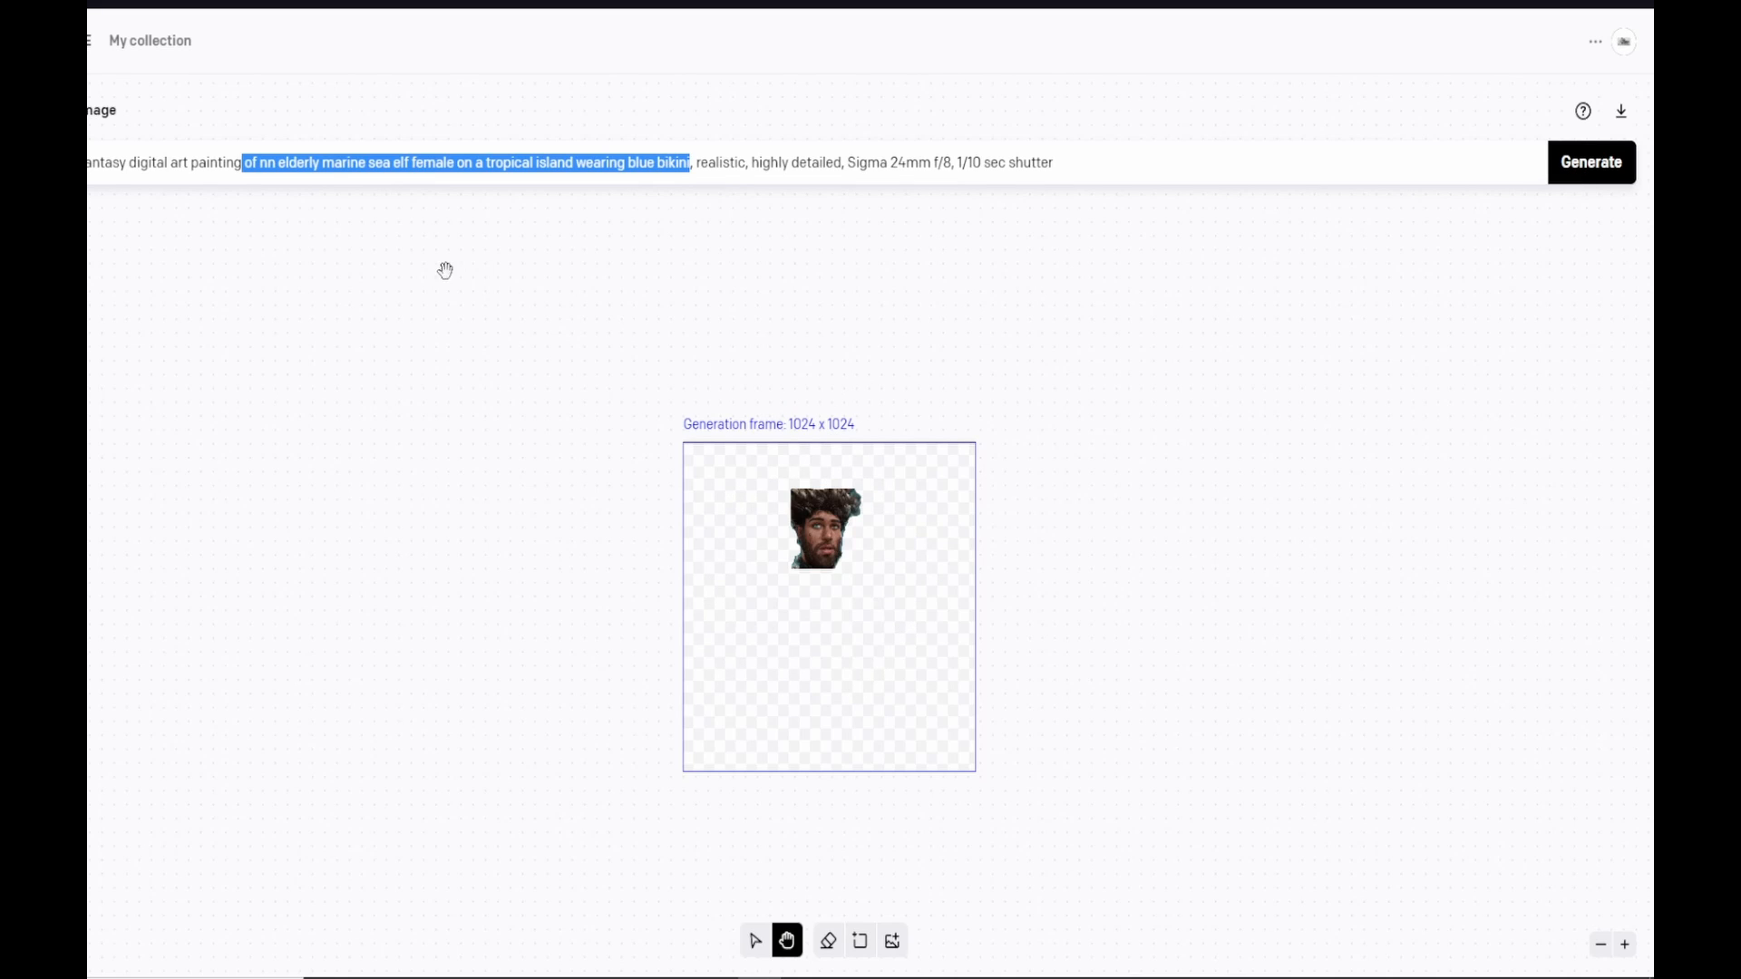
Step: Back in the DALL-E prompt, replace the selected subject phrase with "of a strange musician in a surreal mysterious", correcting the spelling of "mysterious"
{"action": "key", "text": "BackSpace"}
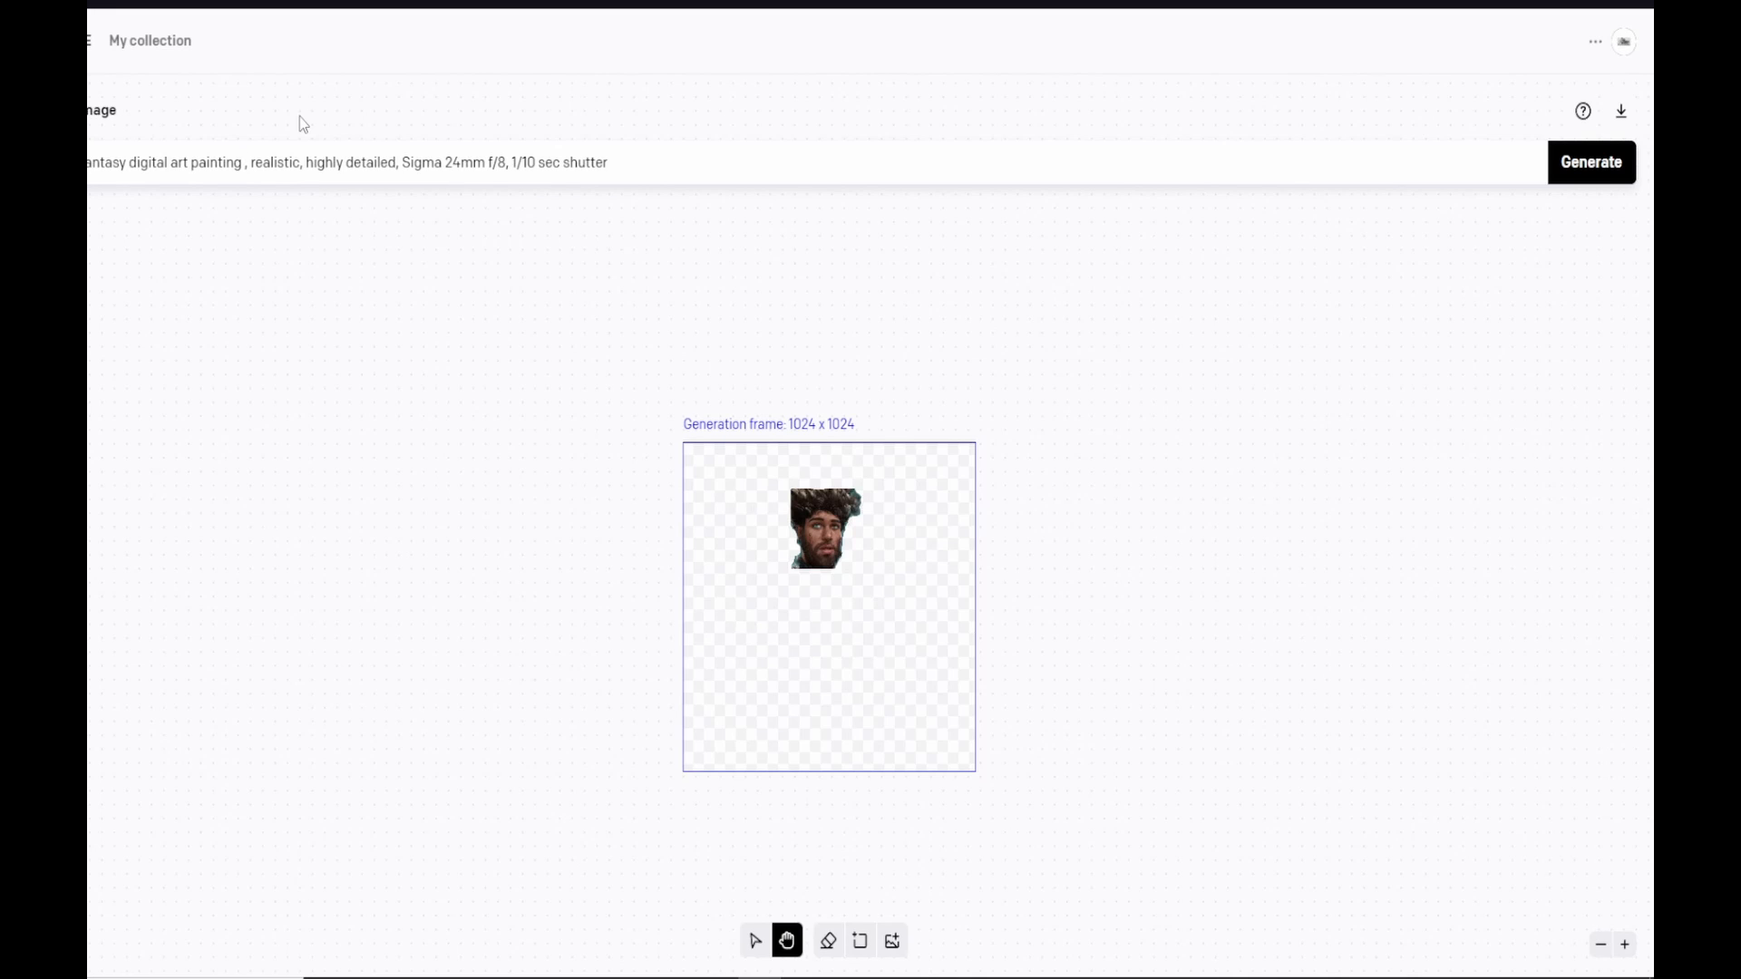
{"action": "type", "text": "of a strange"}
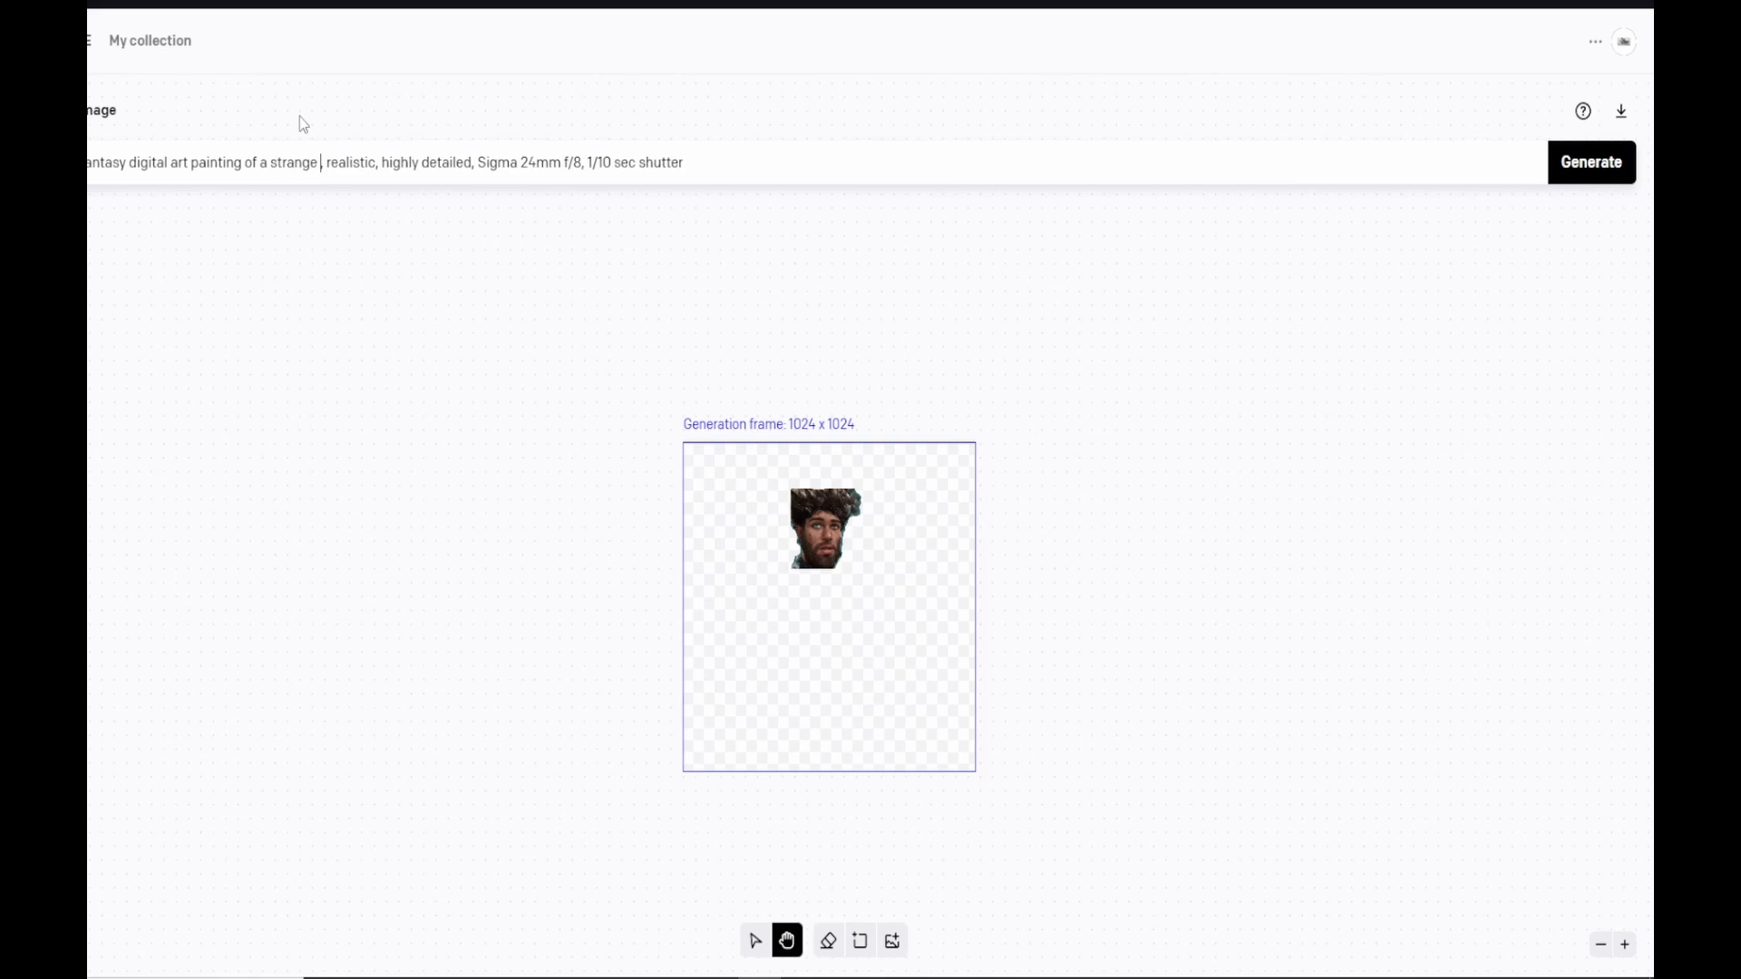
{"action": "type", "text": " musician in"}
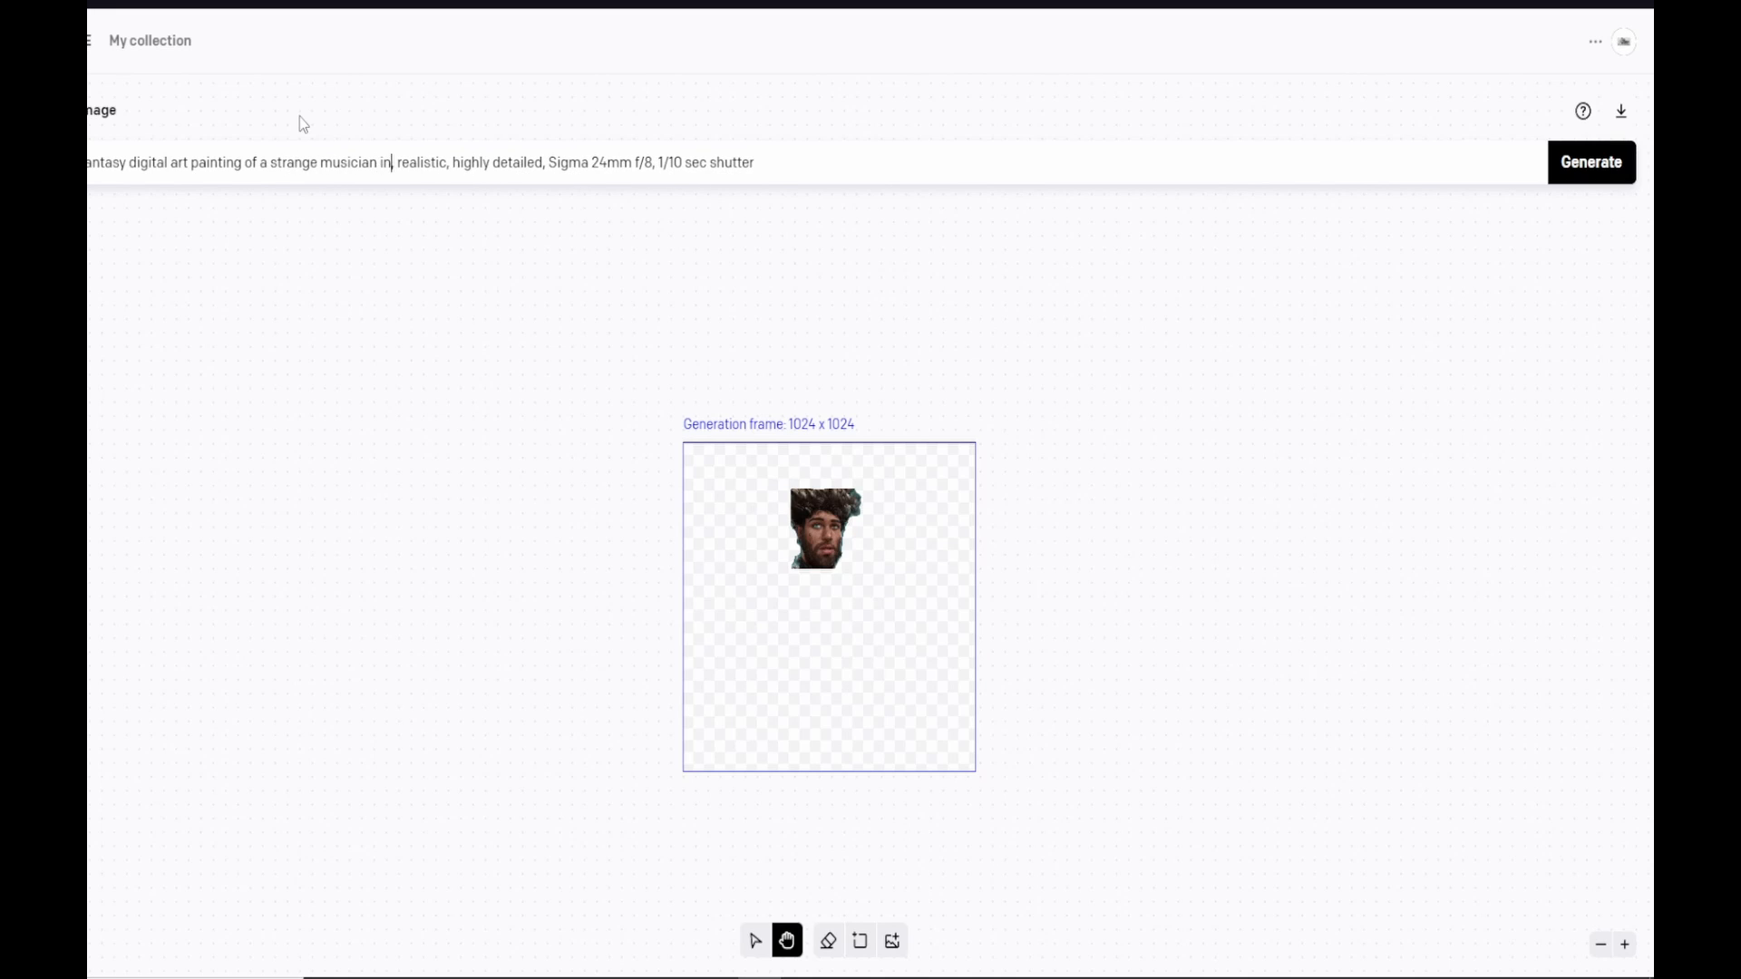
{"action": "type", "text": " a su"}
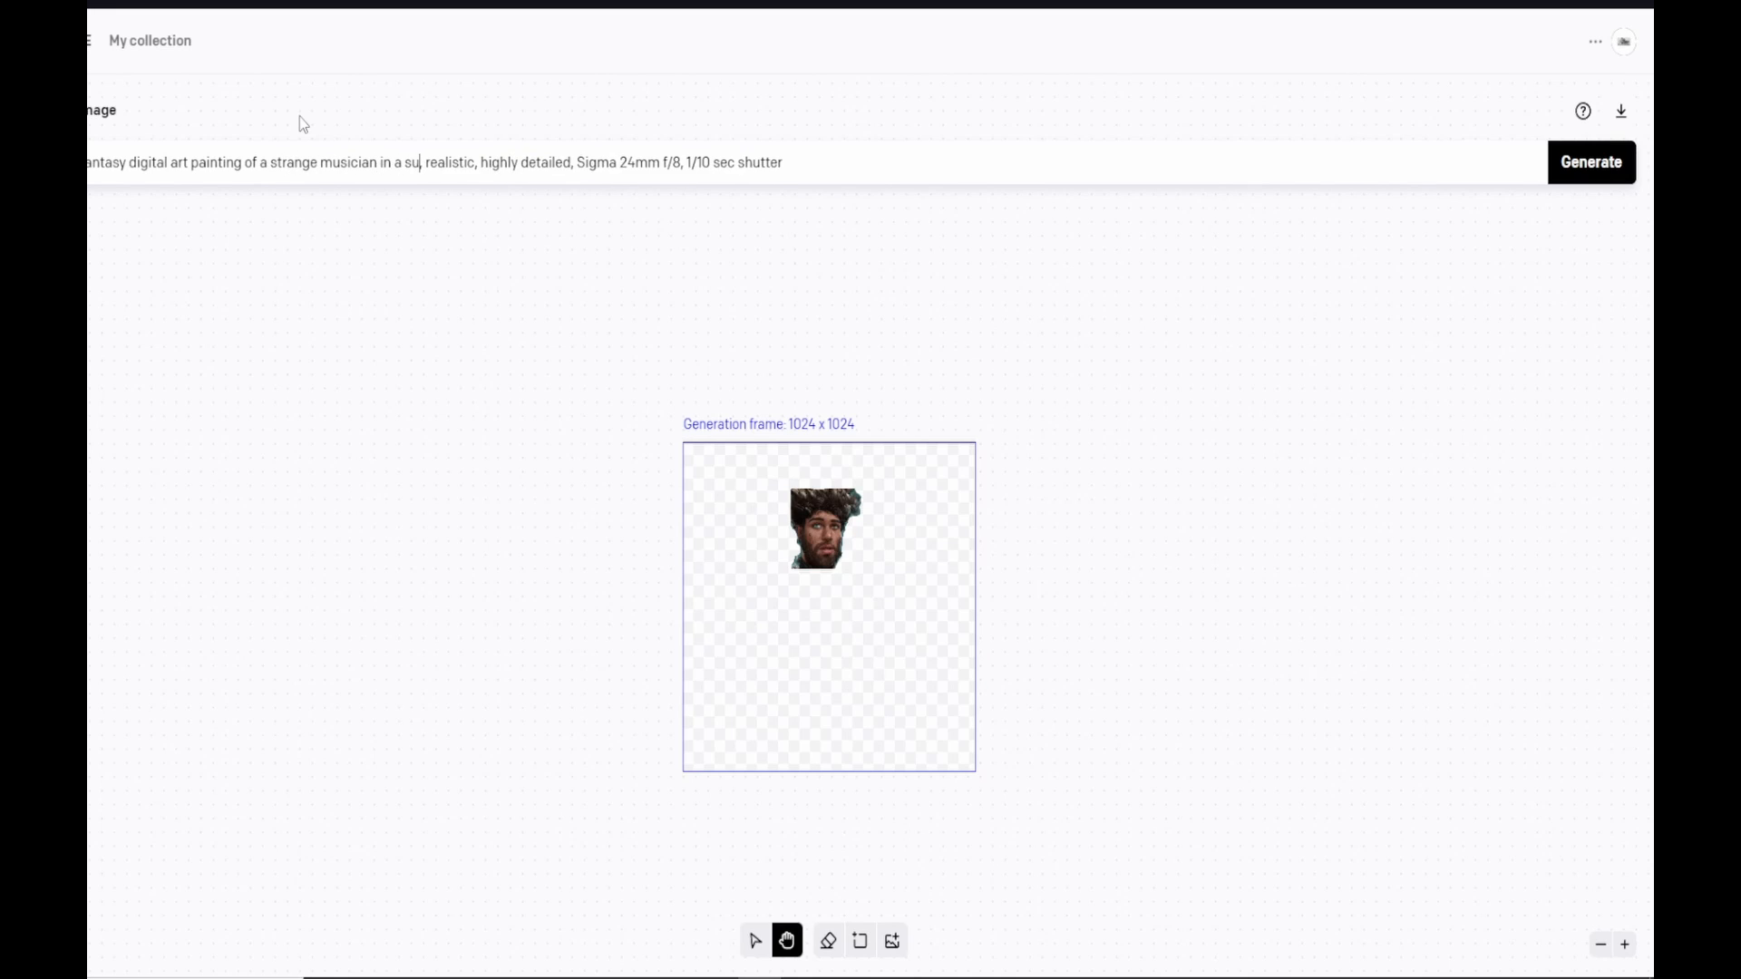
{"action": "type", "text": "rreal "}
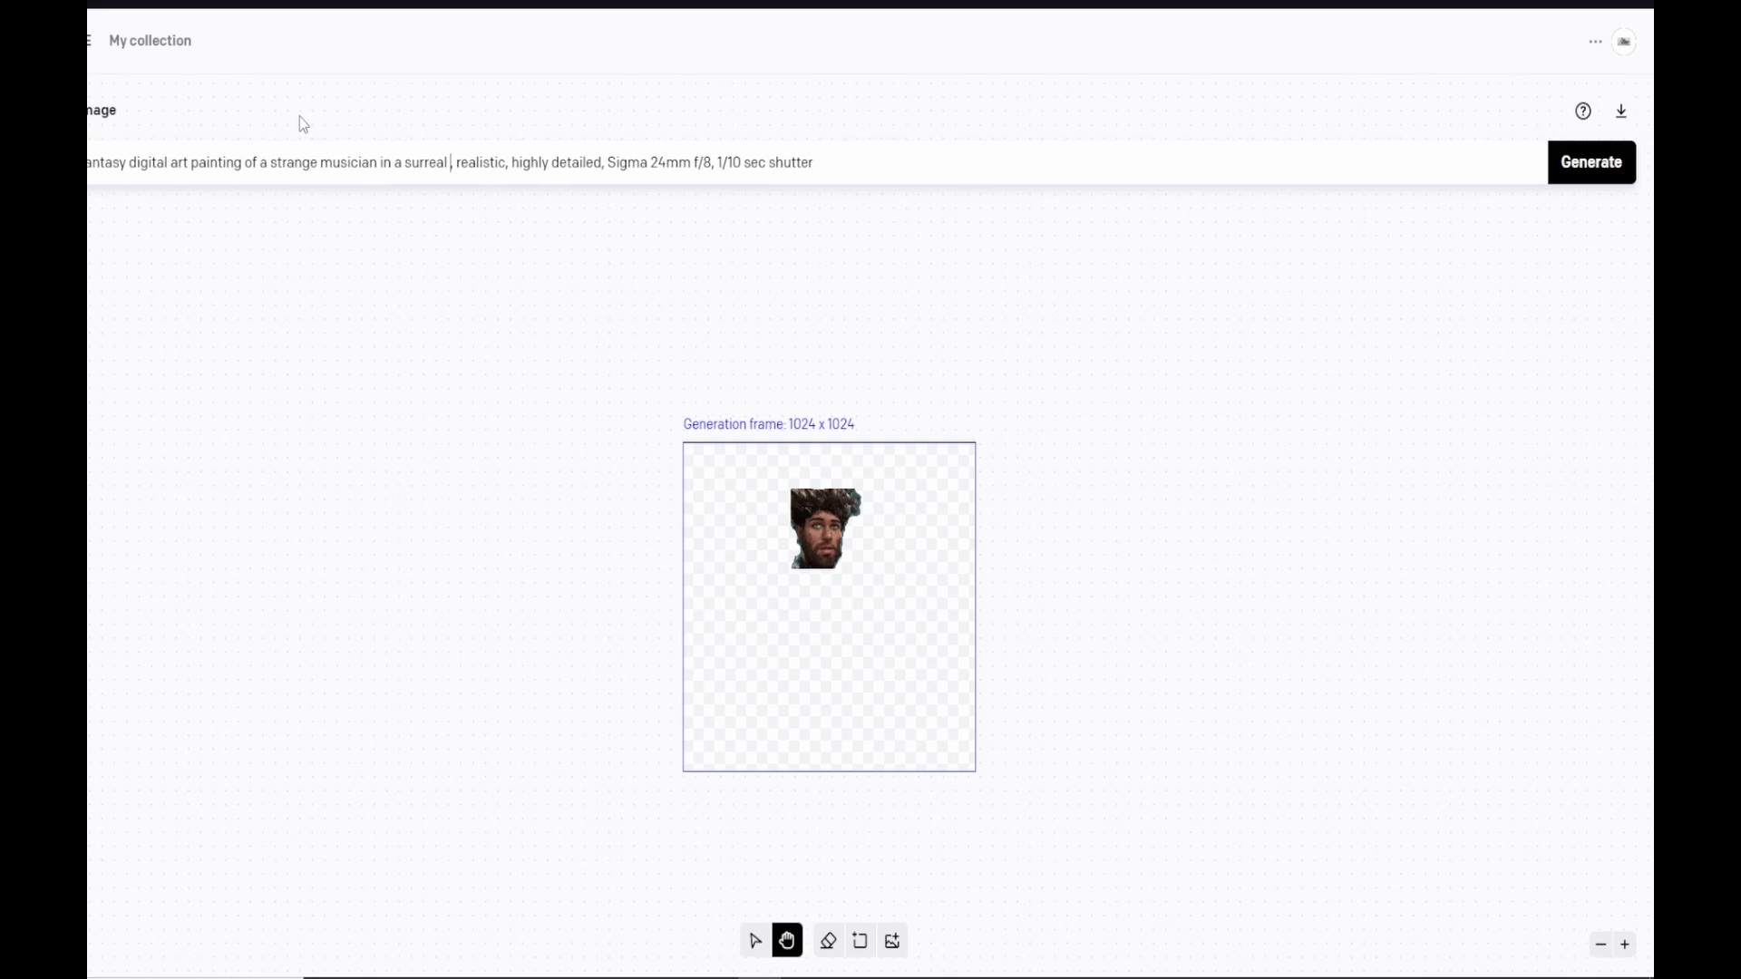
{"action": "type", "text": "mystereous"}
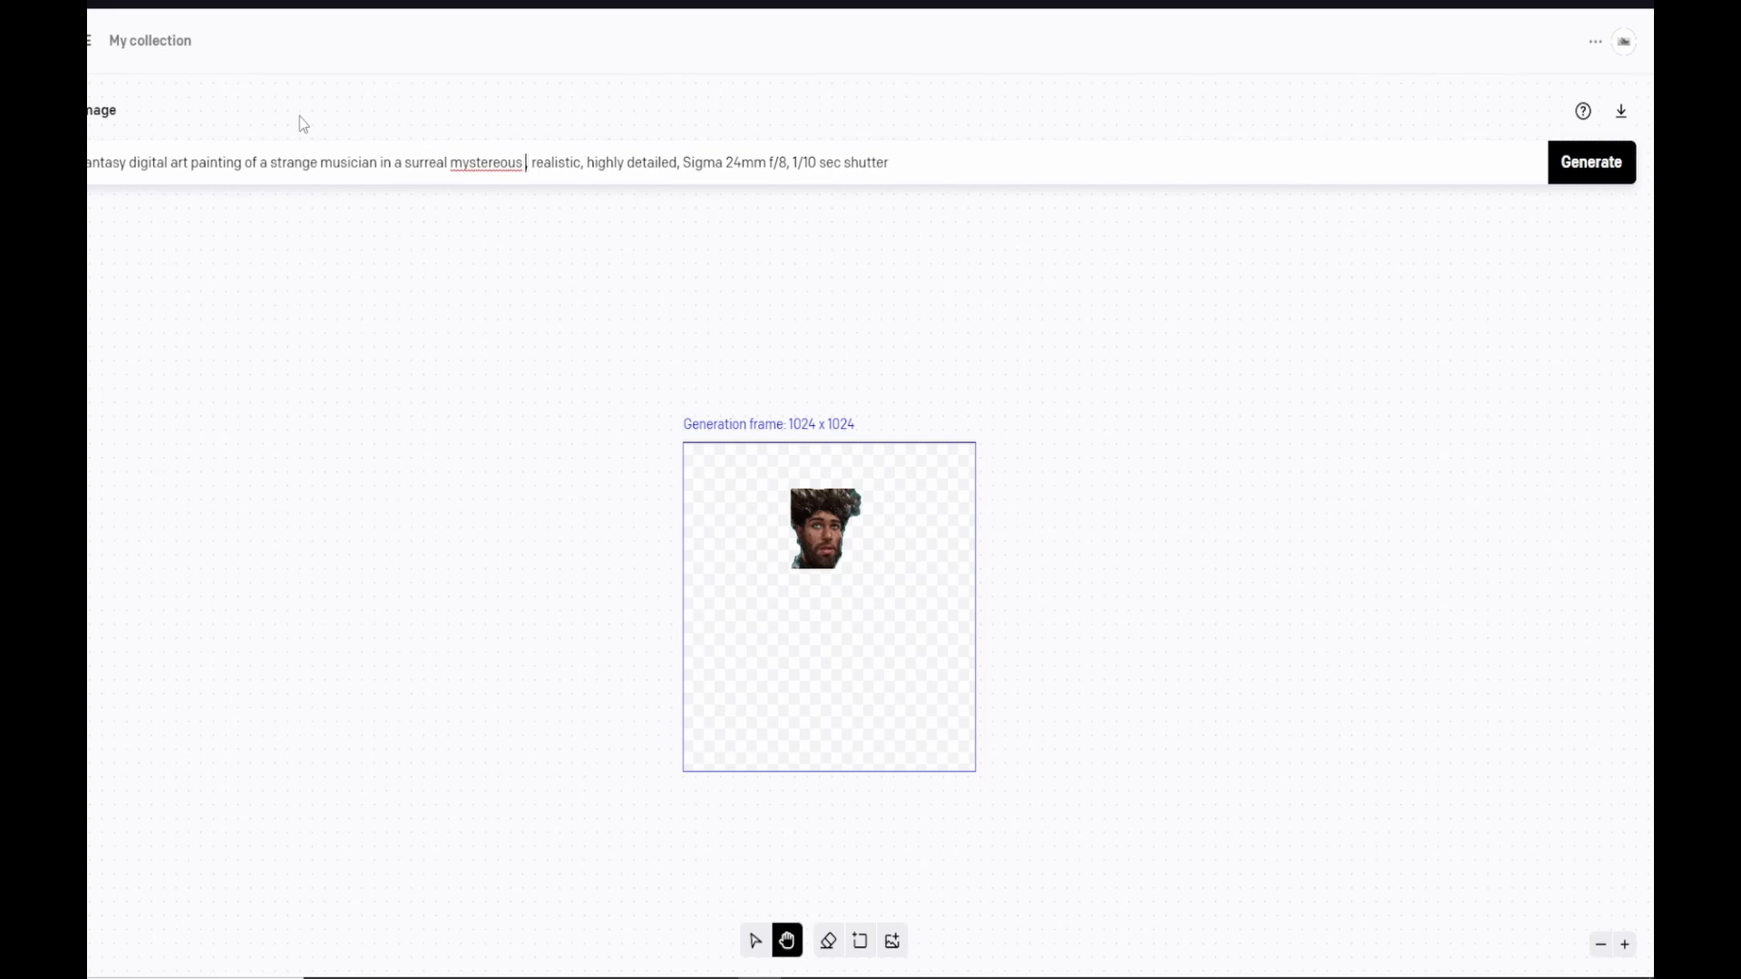
{"action": "right_click", "coordinate": [497, 163]}
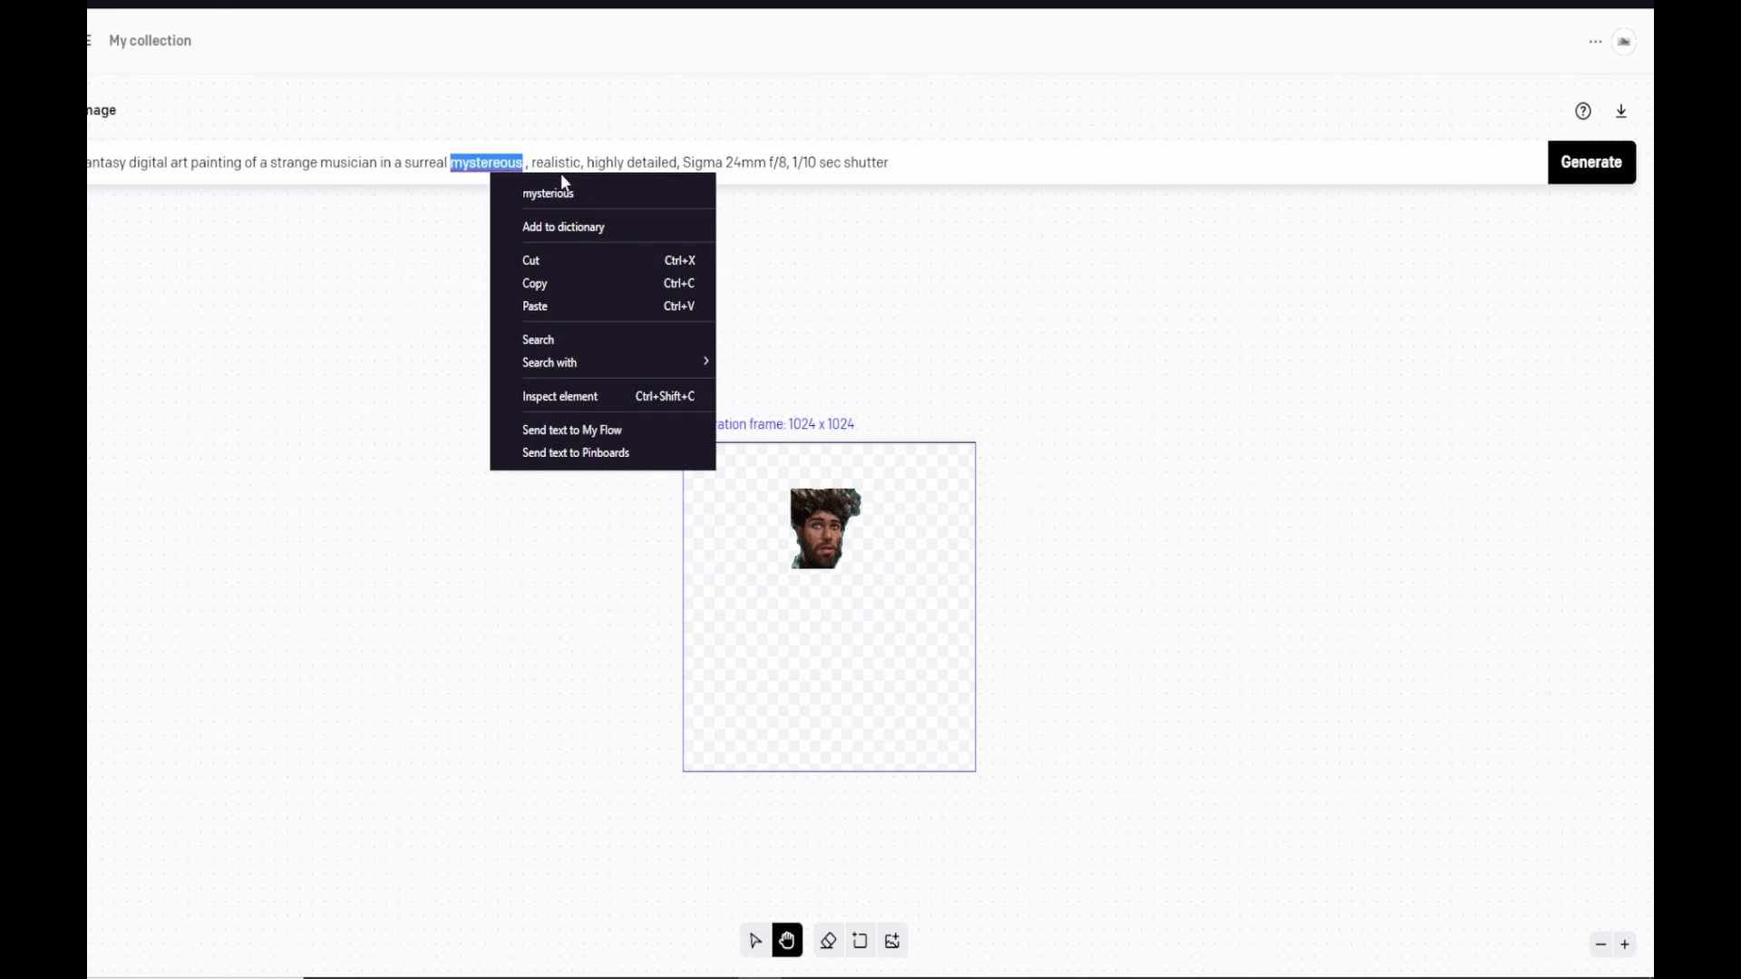
{"action": "left_click", "coordinate": [562, 192]}
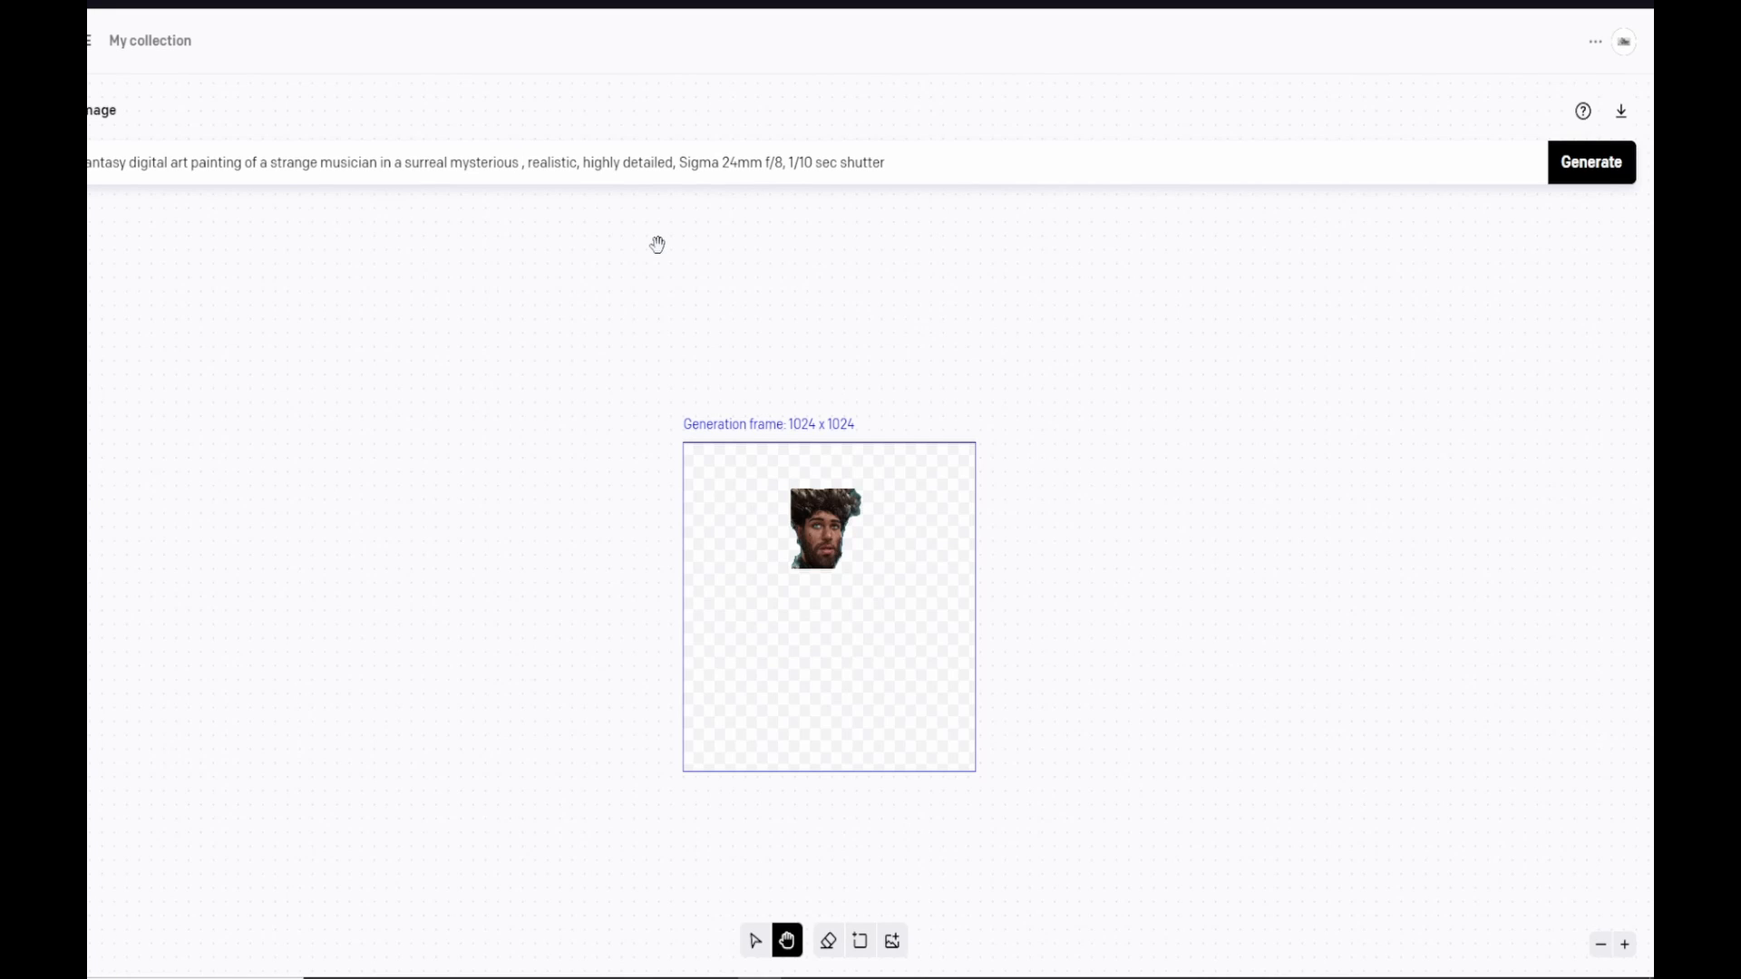
Step: Add the word "psychedelic" after "surreal mysterious" in the prompt, correcting its spelling
{"action": "type", "text": "psy"}
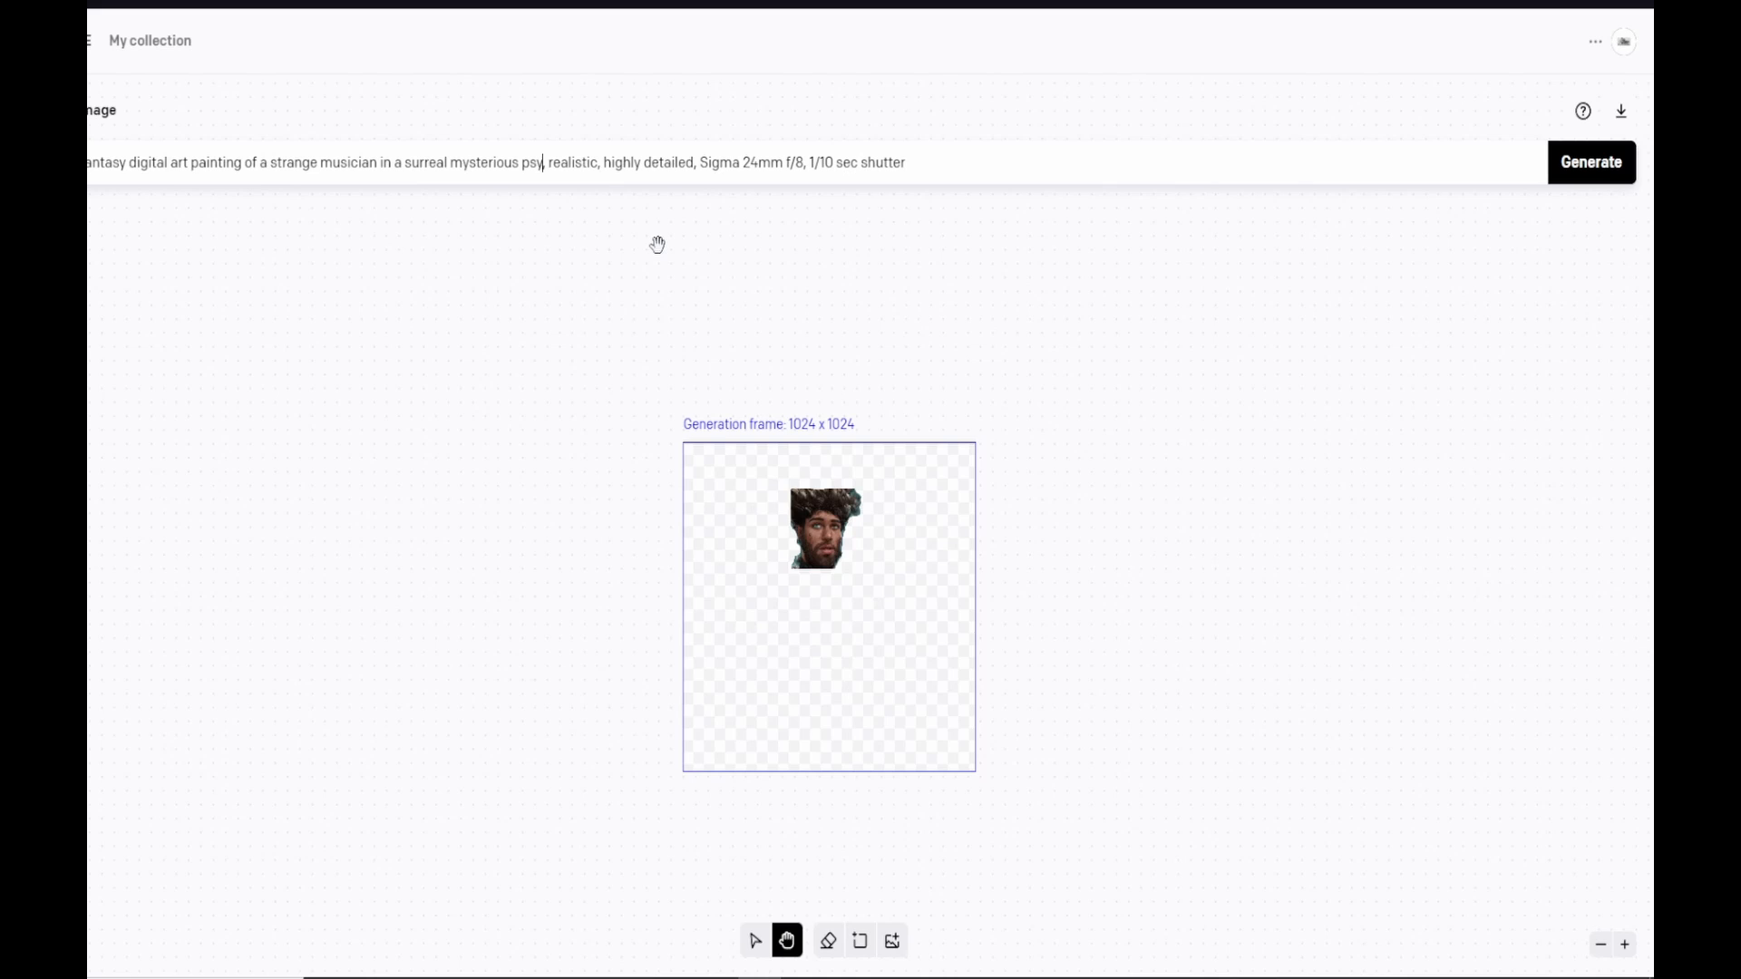
{"action": "type", "text": "ched"}
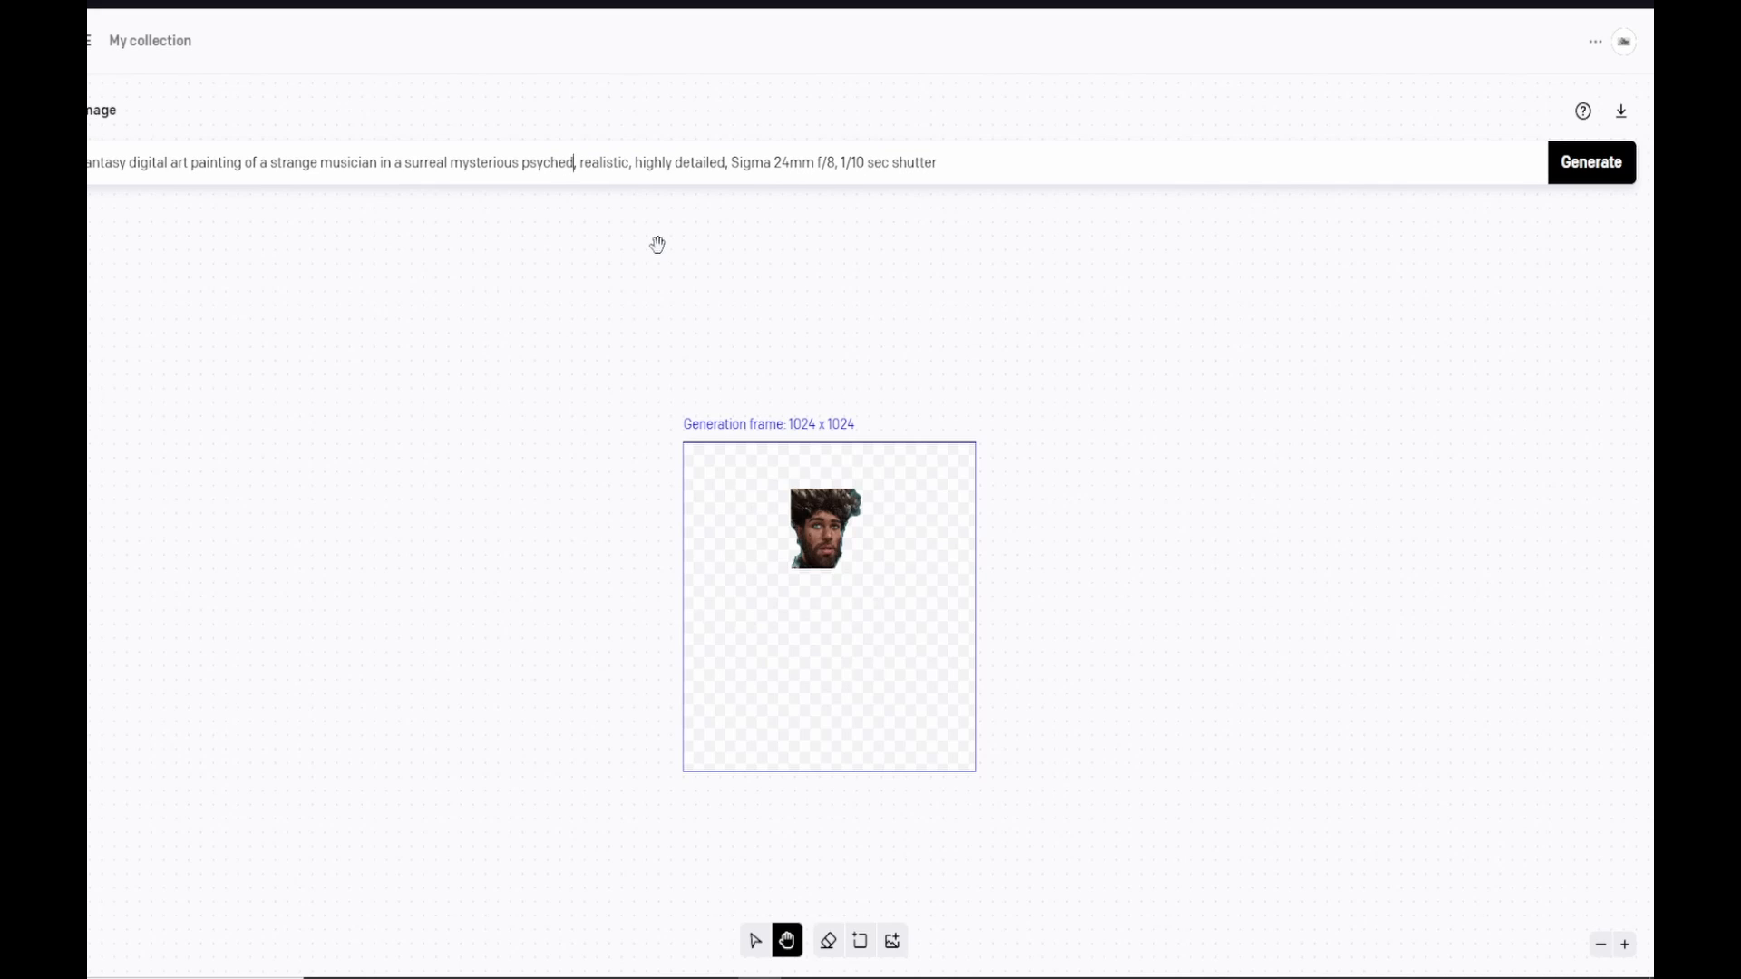
{"action": "type", "text": "il"}
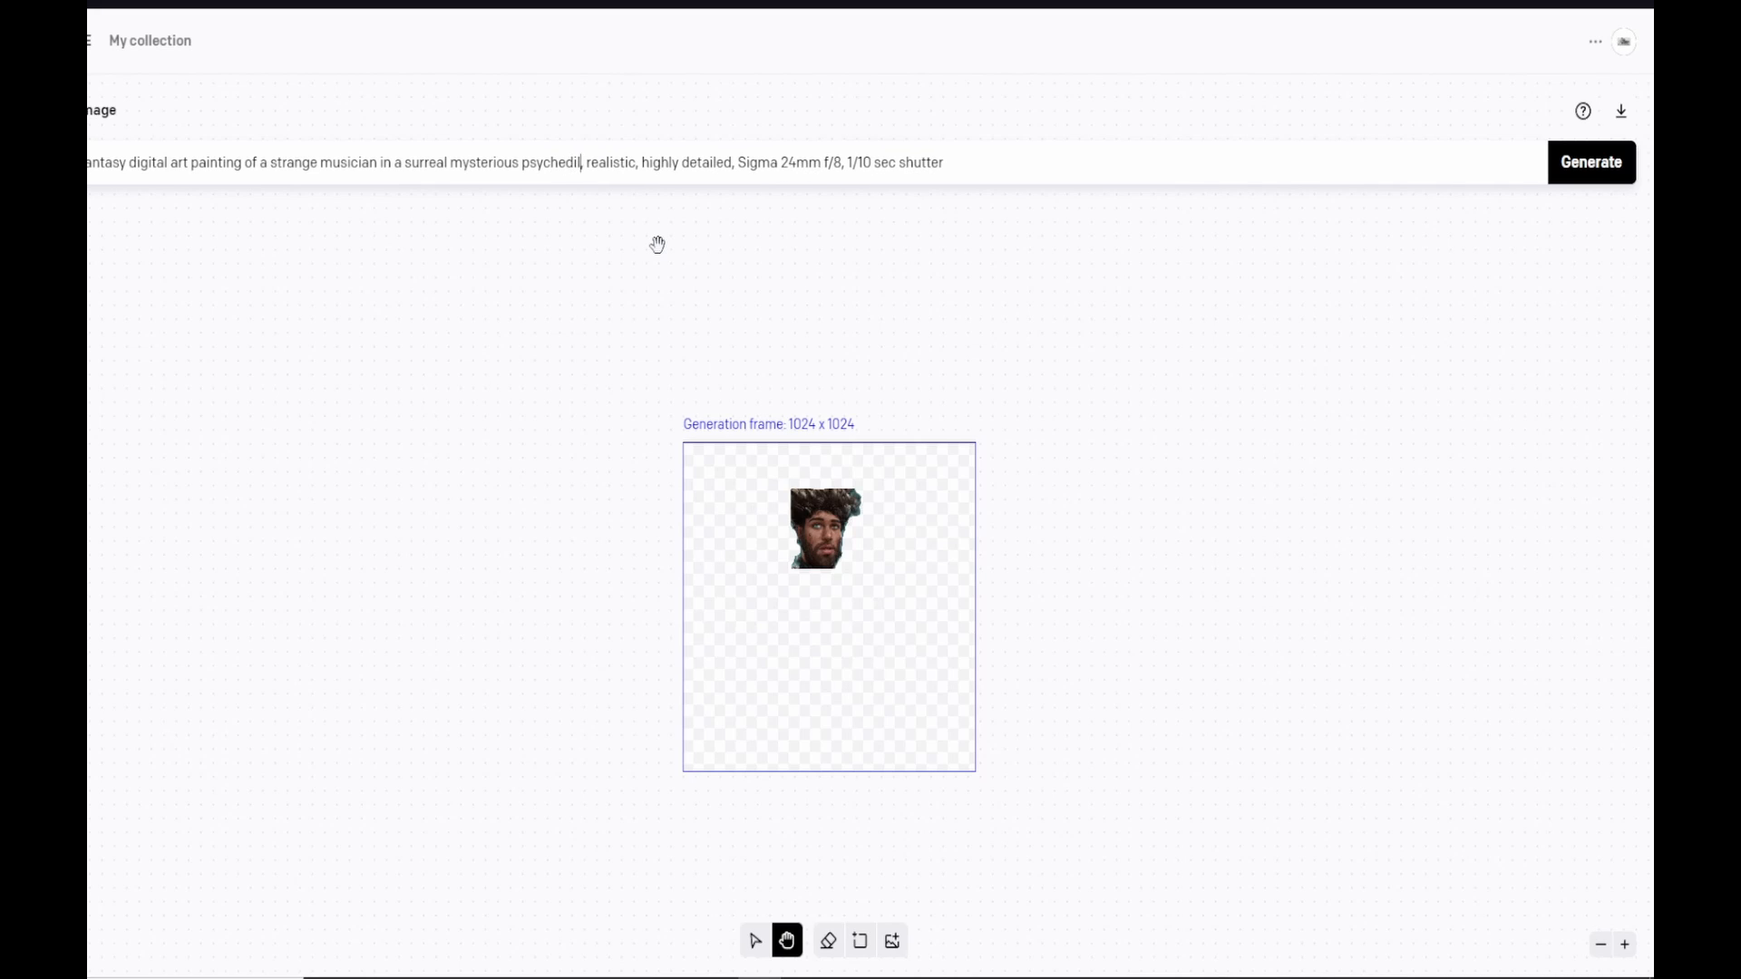
{"action": "key", "text": "BackSpace"}
{"action": "key", "text": "BackSpace"}
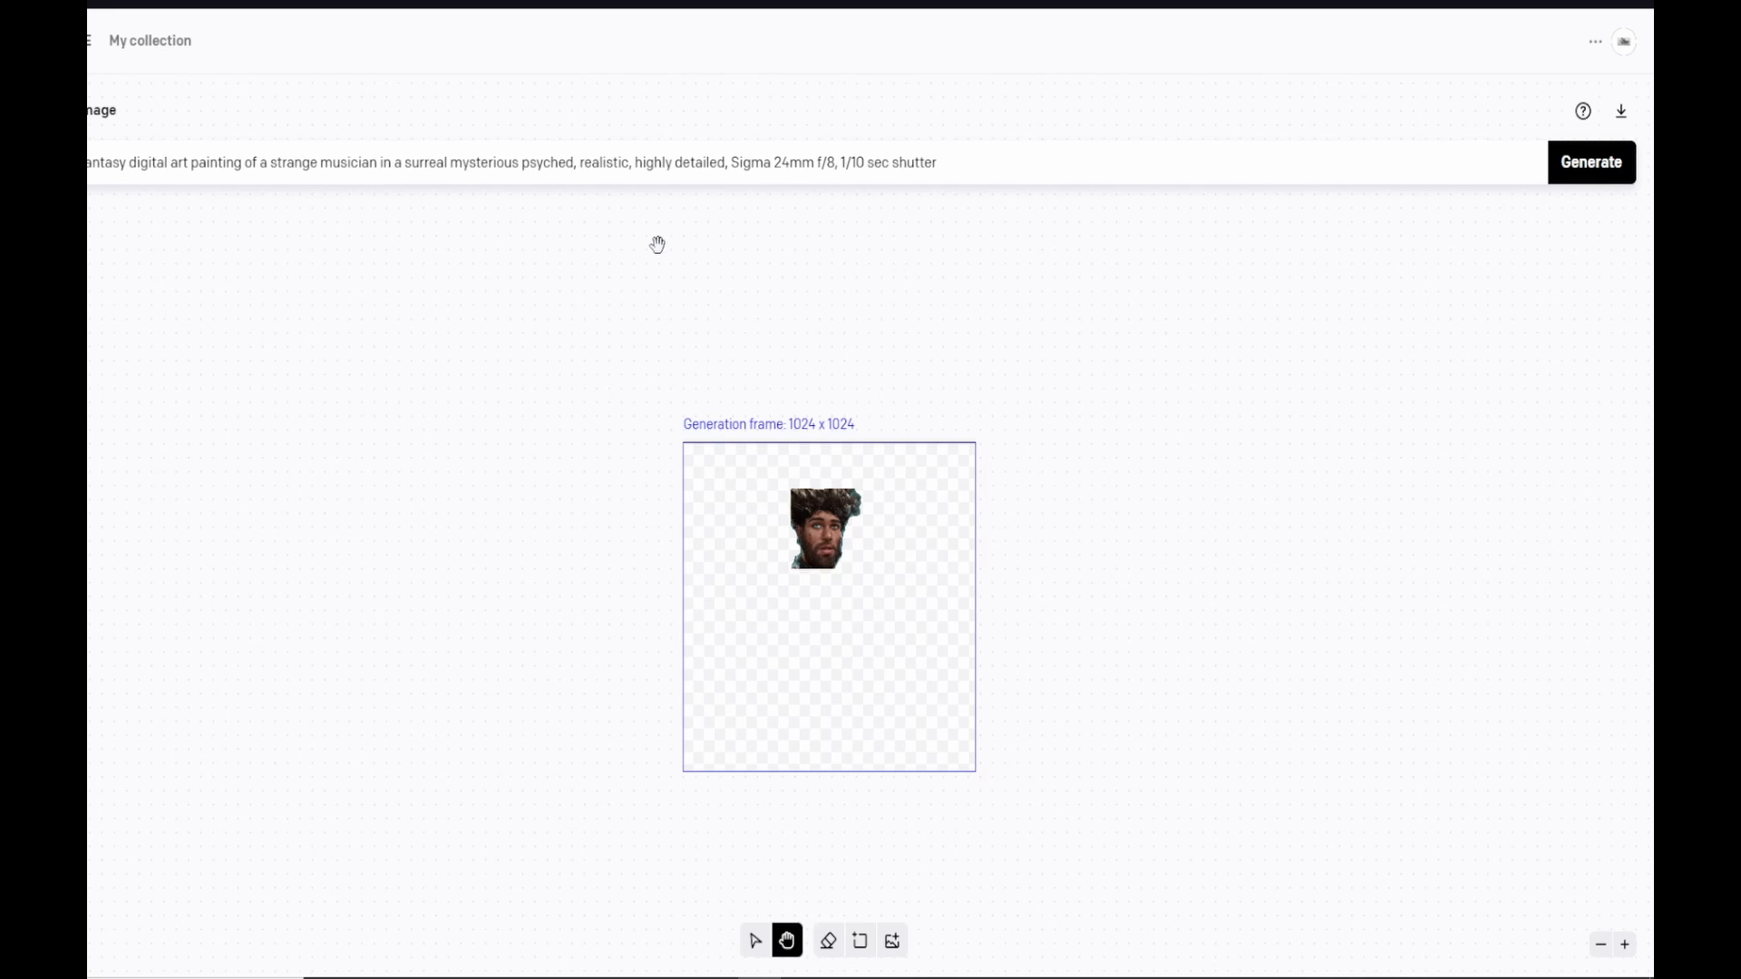
{"action": "key", "text": "BackSpace"}
{"action": "type", "text": "lic"}
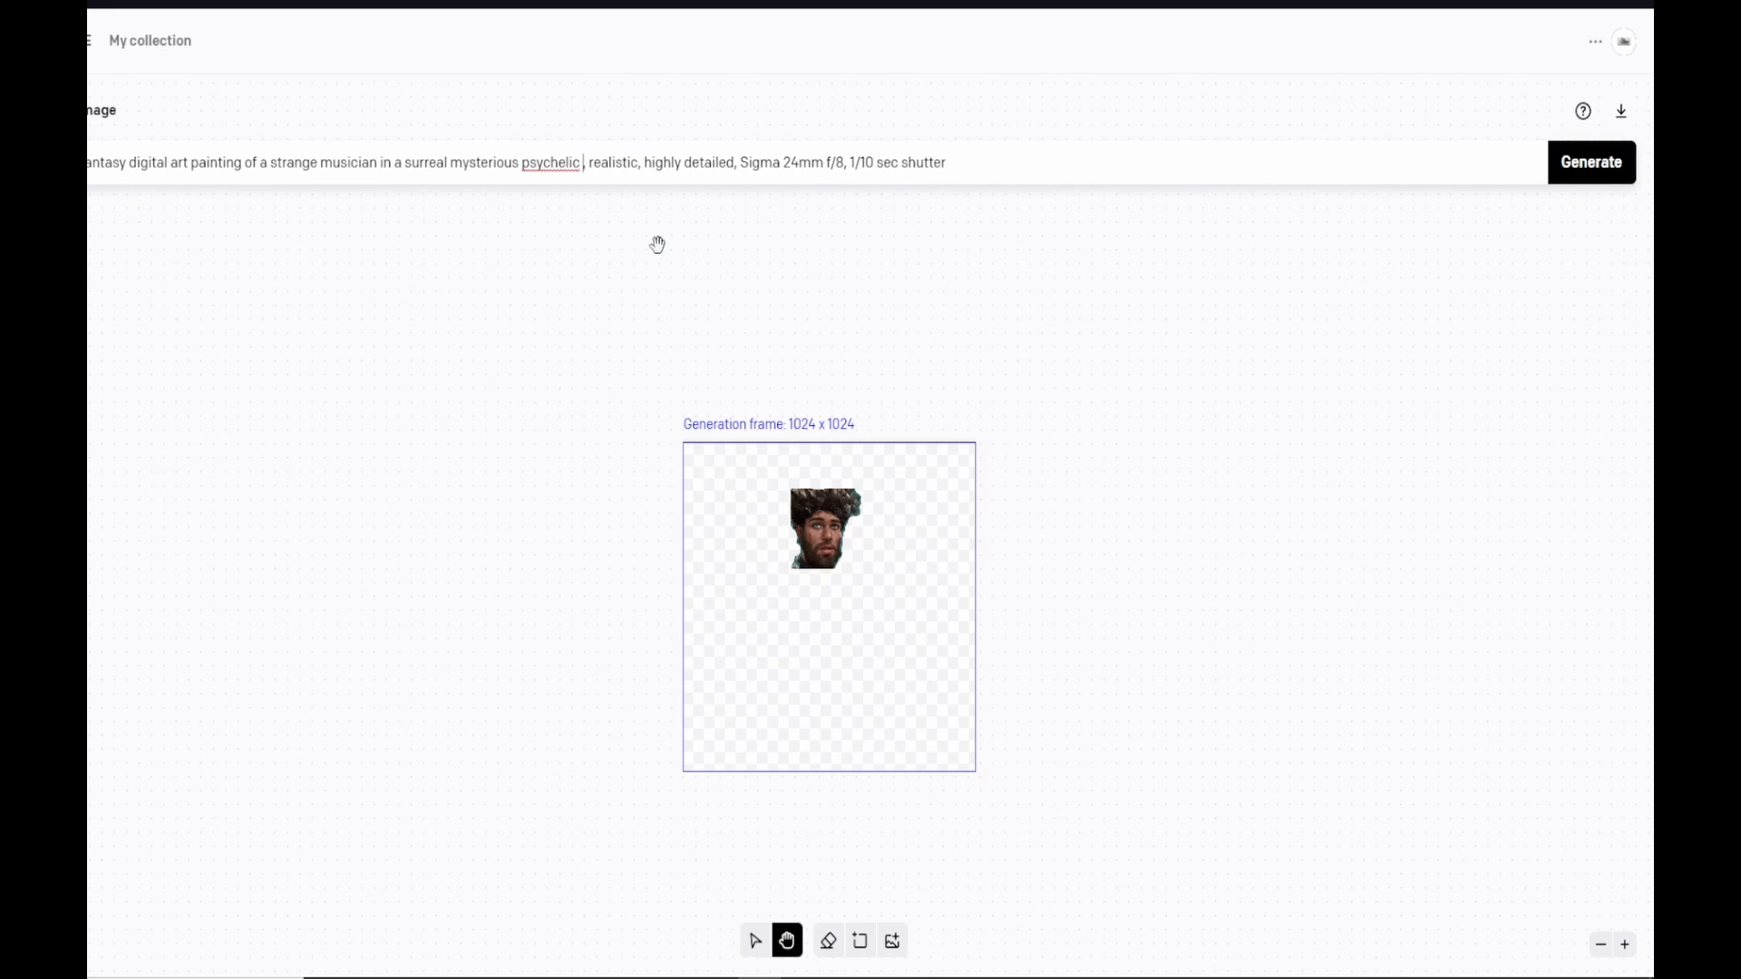
{"action": "right_click", "coordinate": [559, 163]}
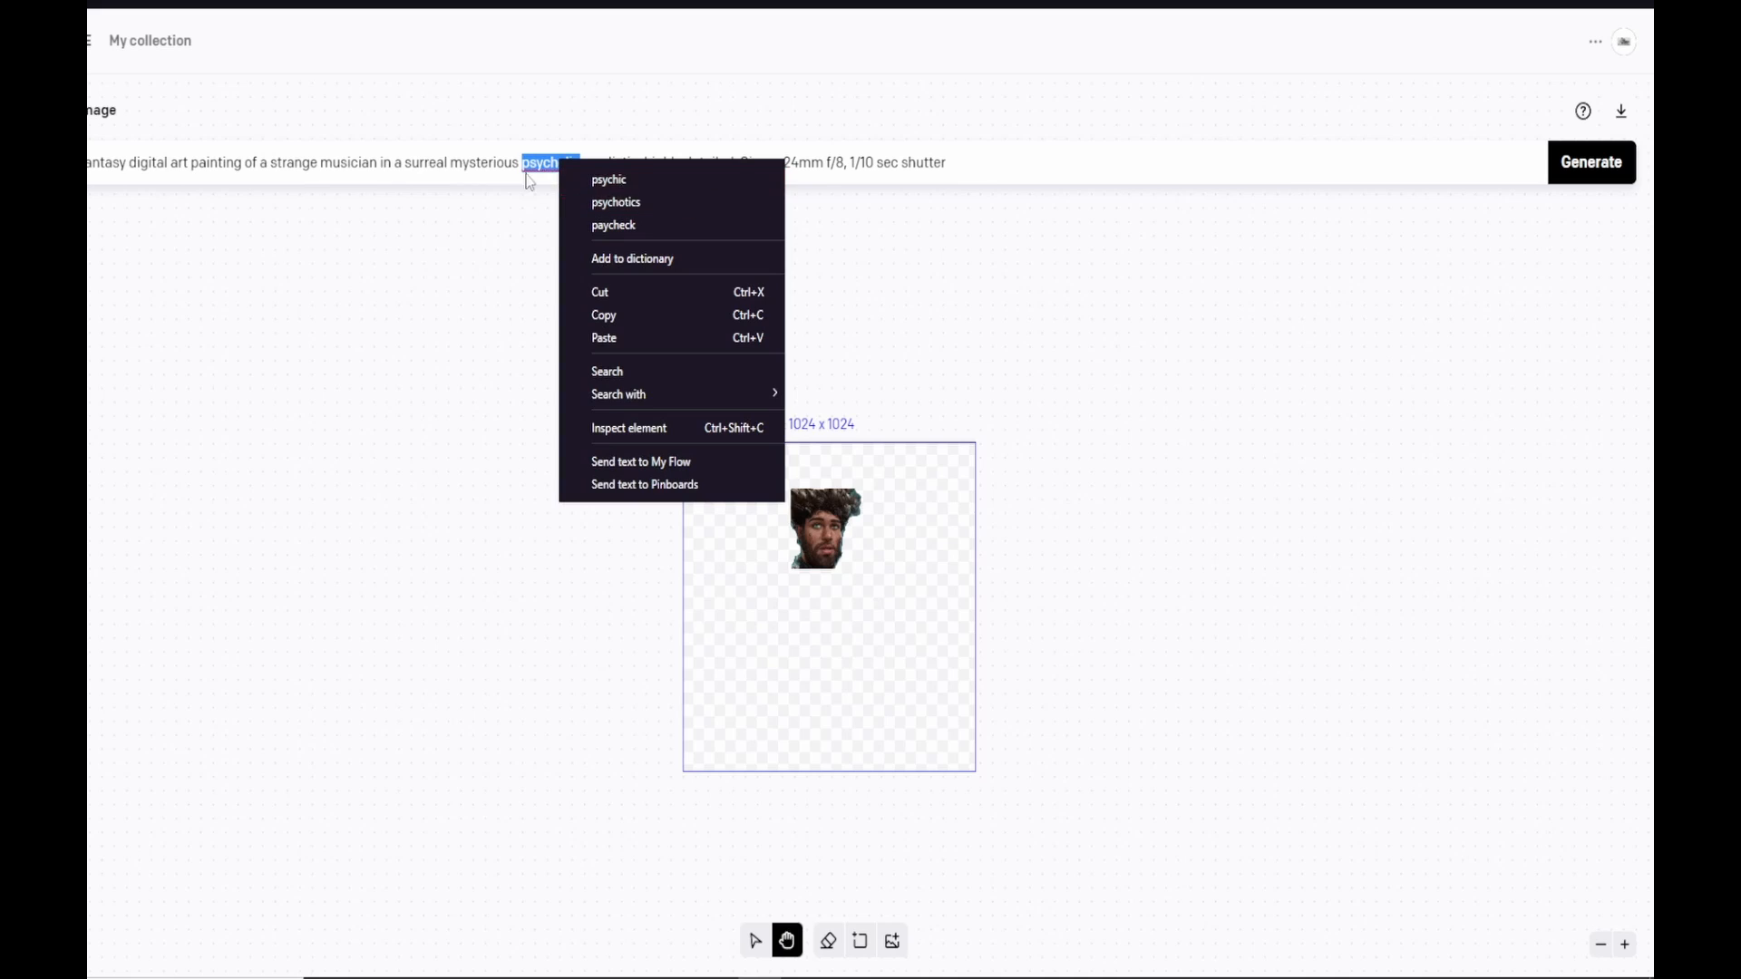
{"action": "left_click", "coordinate": [532, 166]}
{"action": "left_click", "coordinate": [563, 163]}
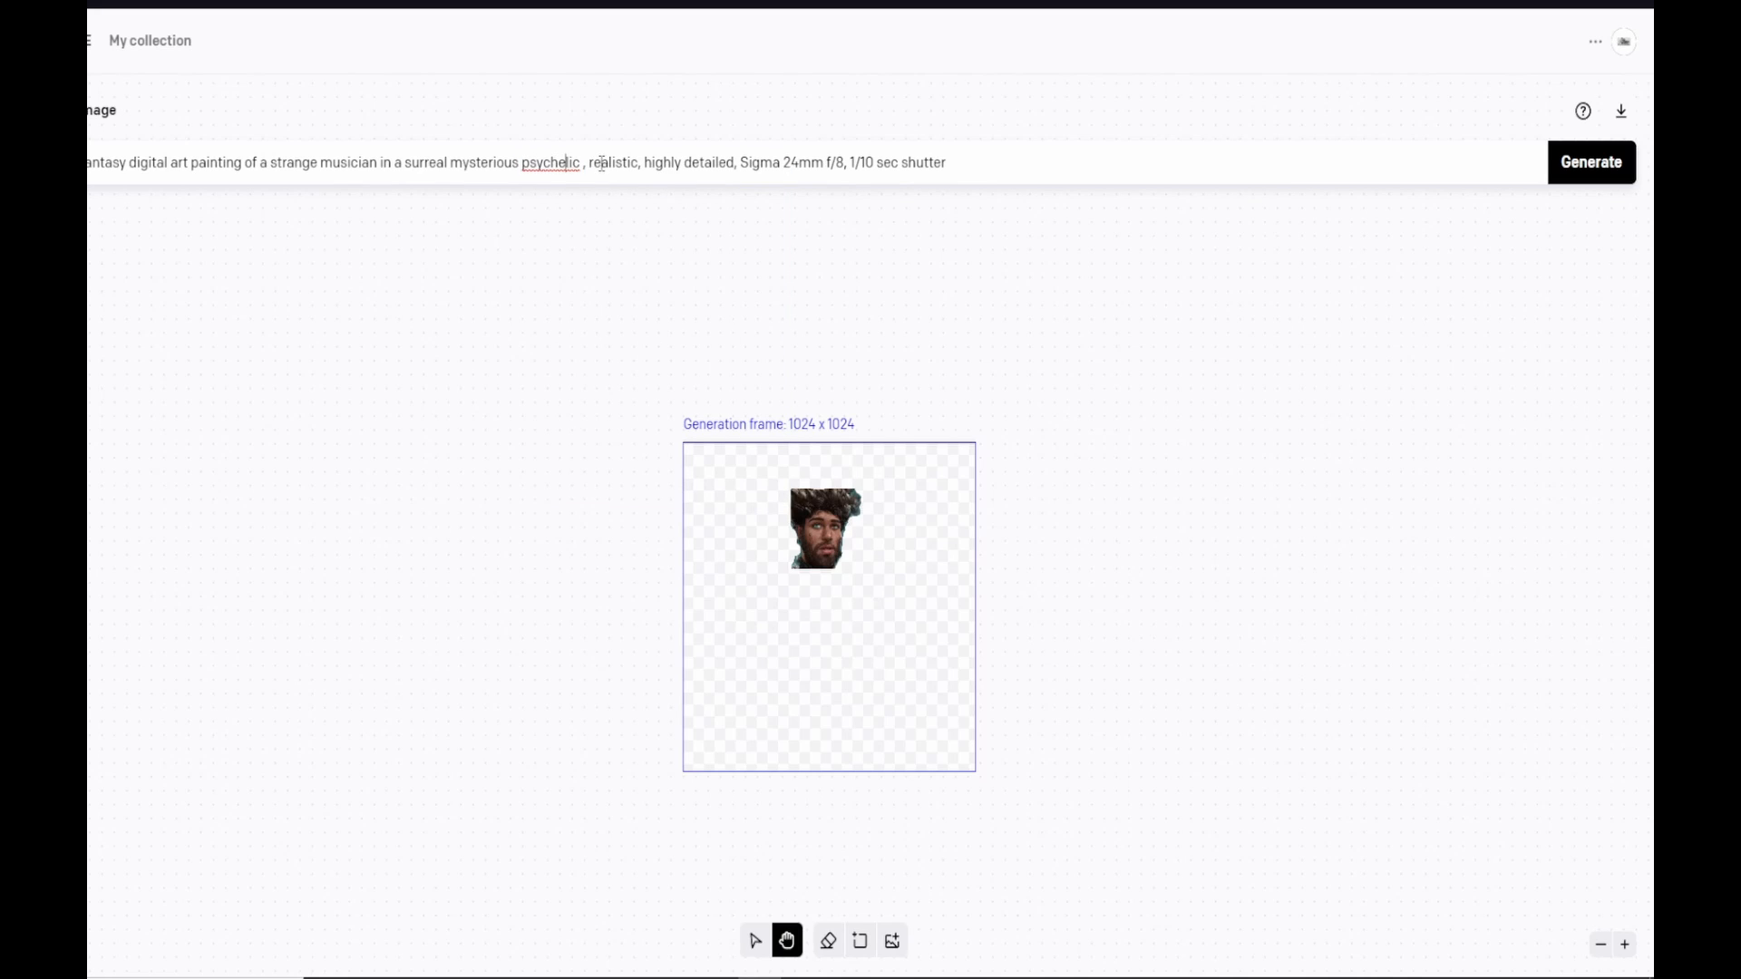
{"action": "type", "text": "delic "}
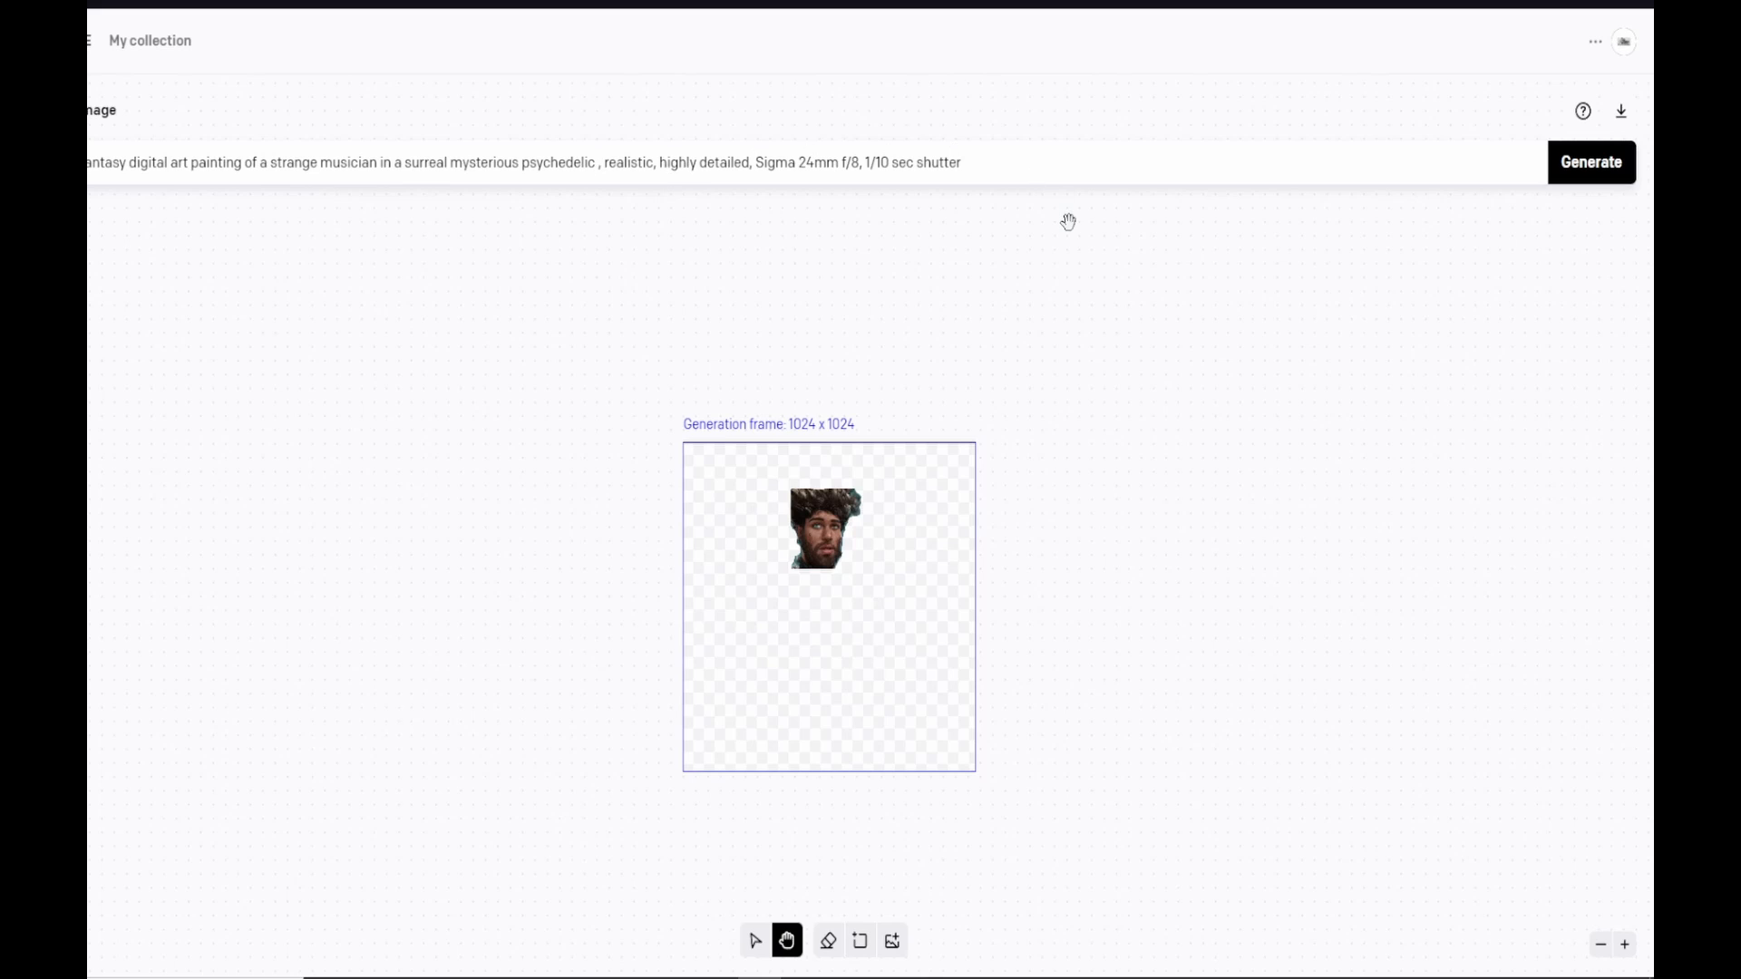
Step: Complete the subject phrase with "building looking out his window with a musical instrument in hand" and generate the images
{"action": "type", "text": "building"}
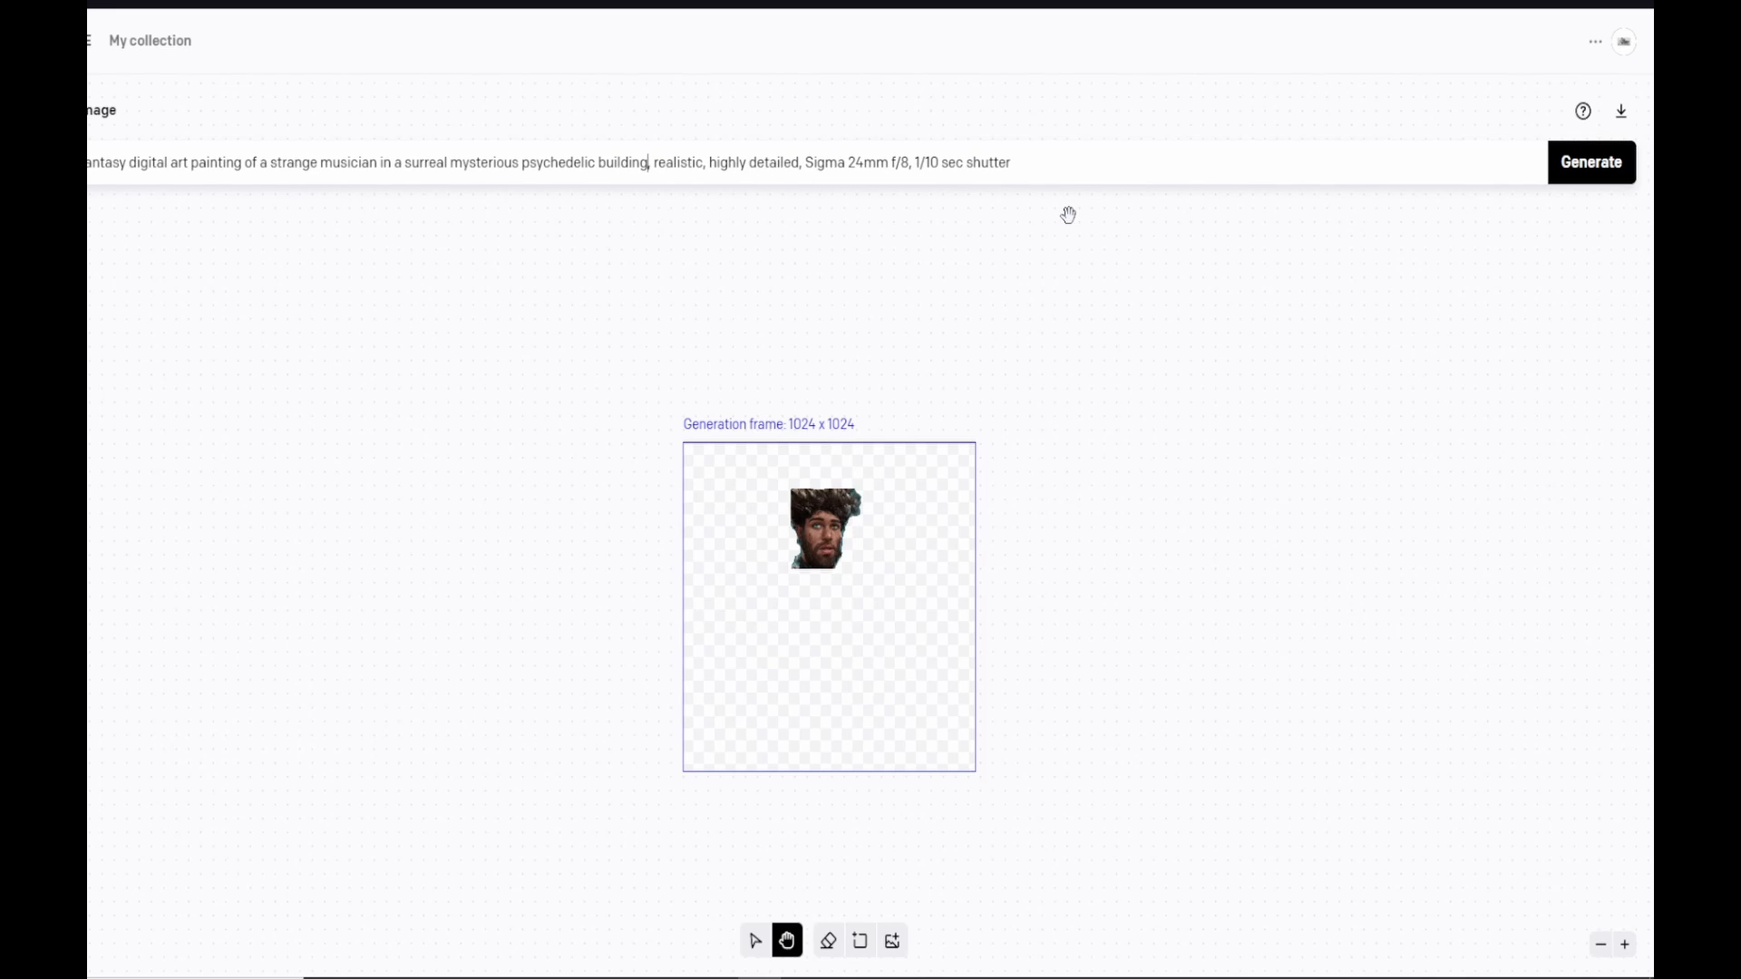
{"action": "type", "text": " looking out his"}
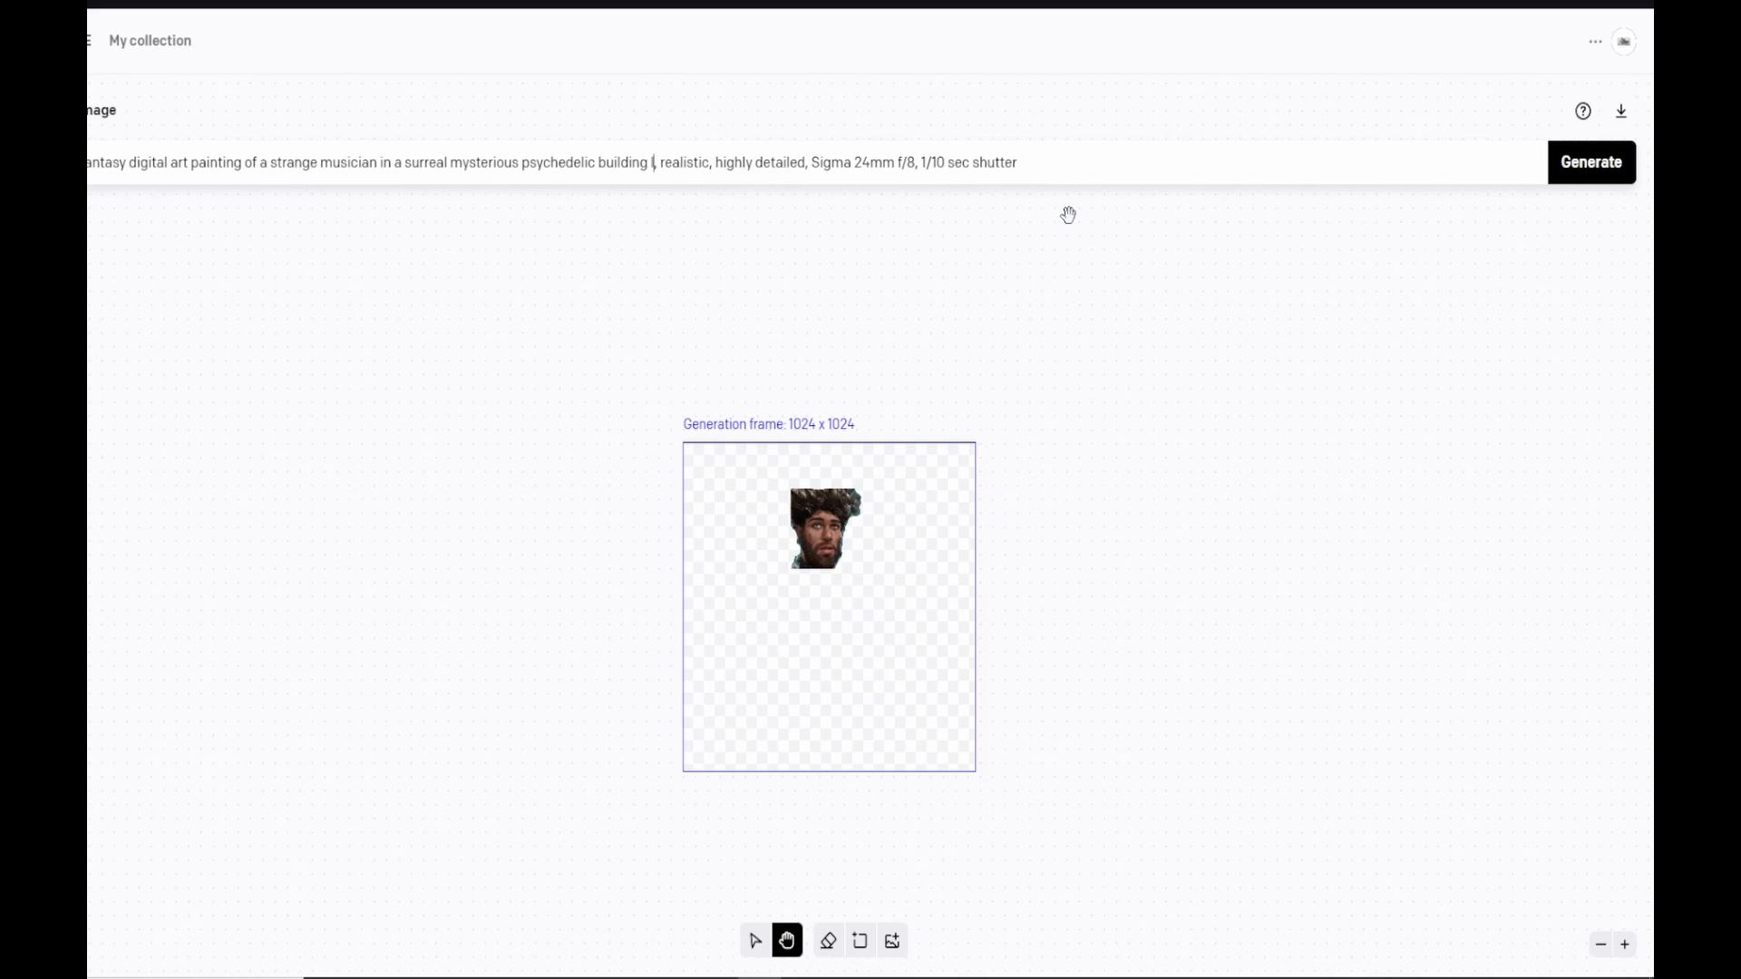
{"action": "type", "text": " window with "}
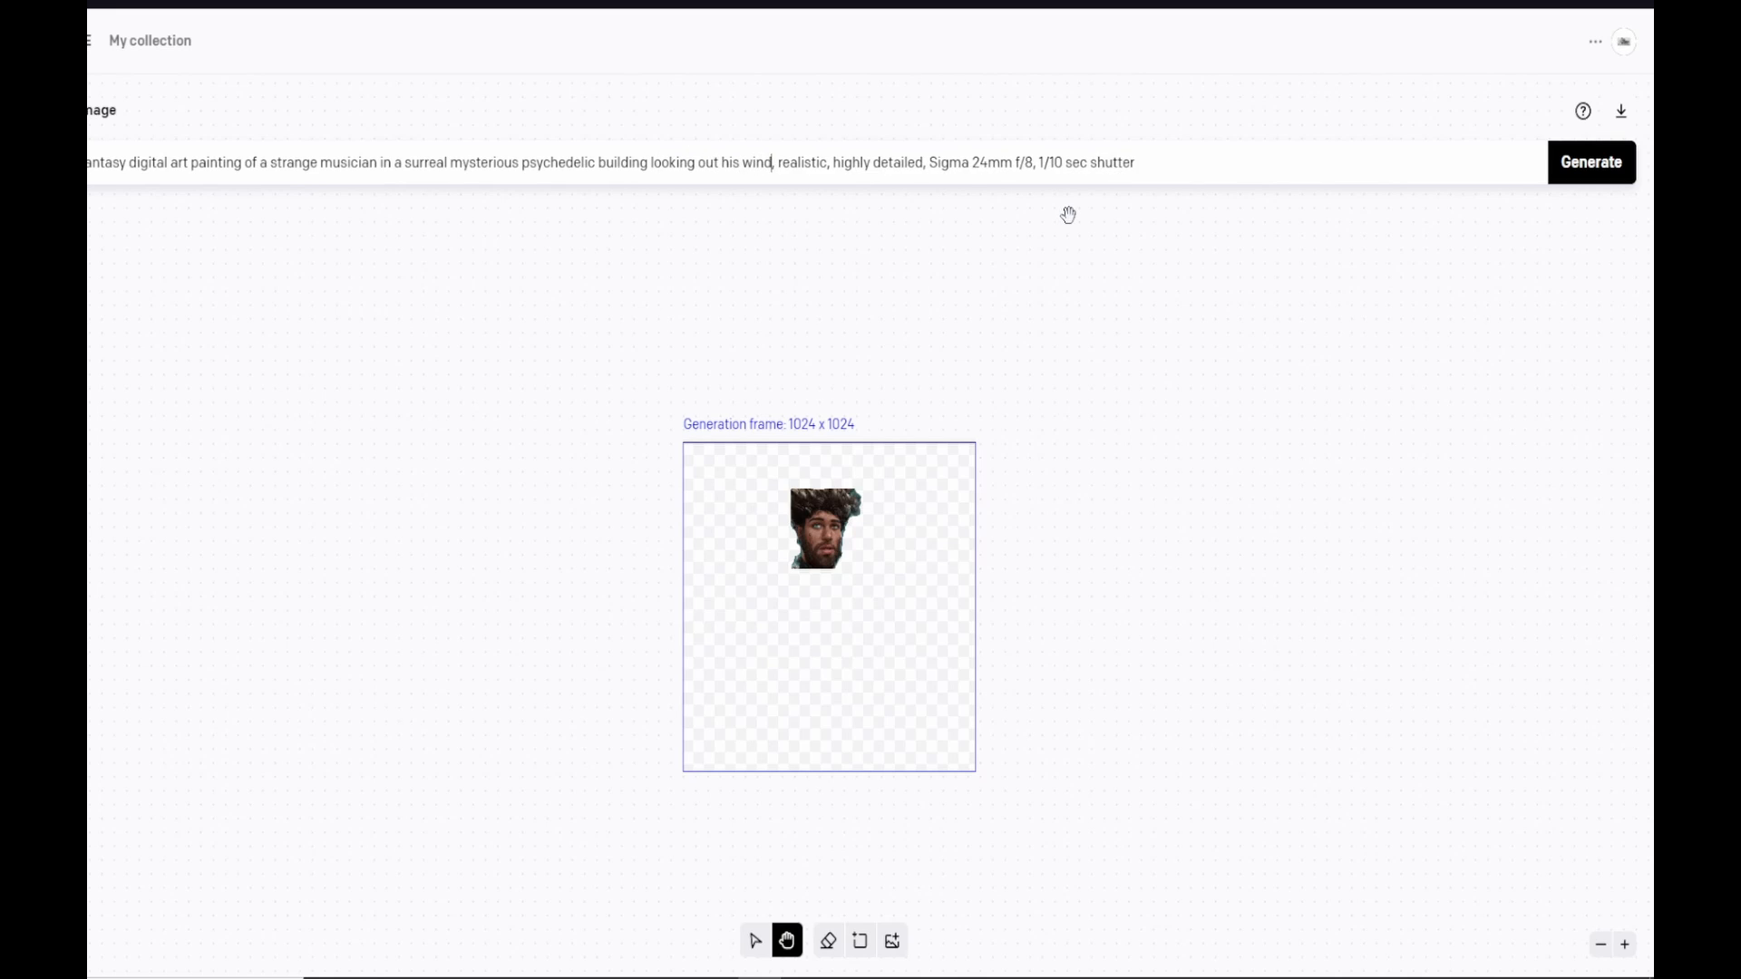
{"action": "type", "text": "a mus"}
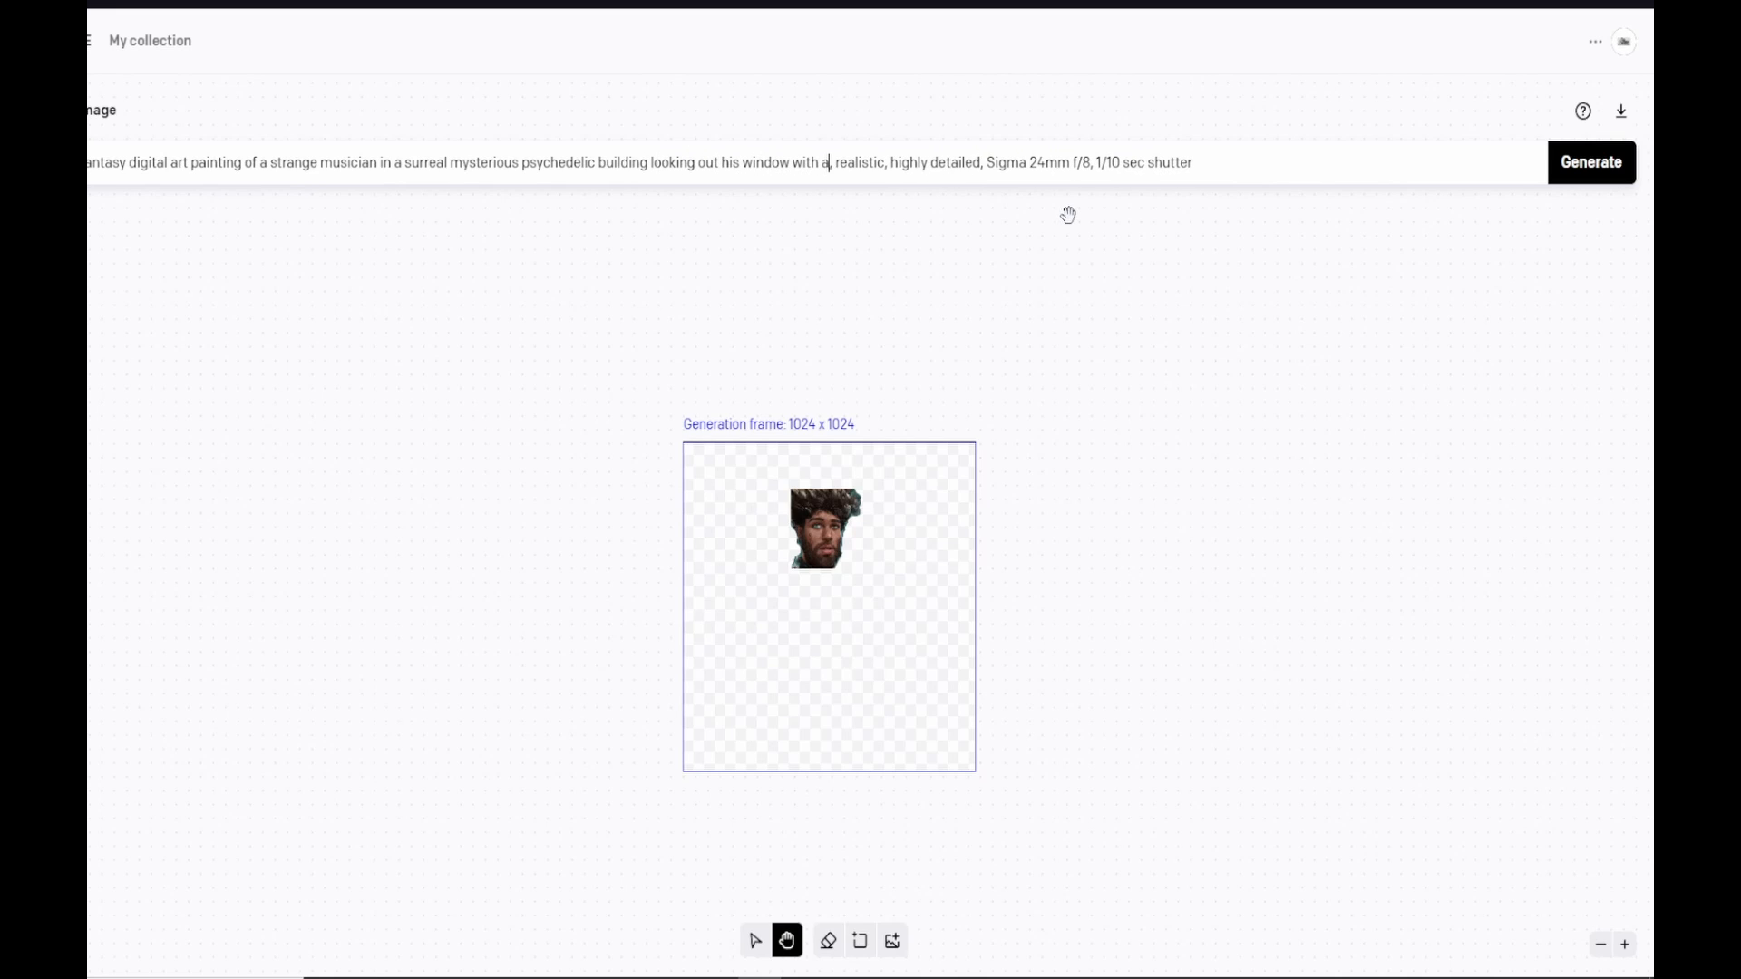
{"action": "type", "text": "ical instrument in"}
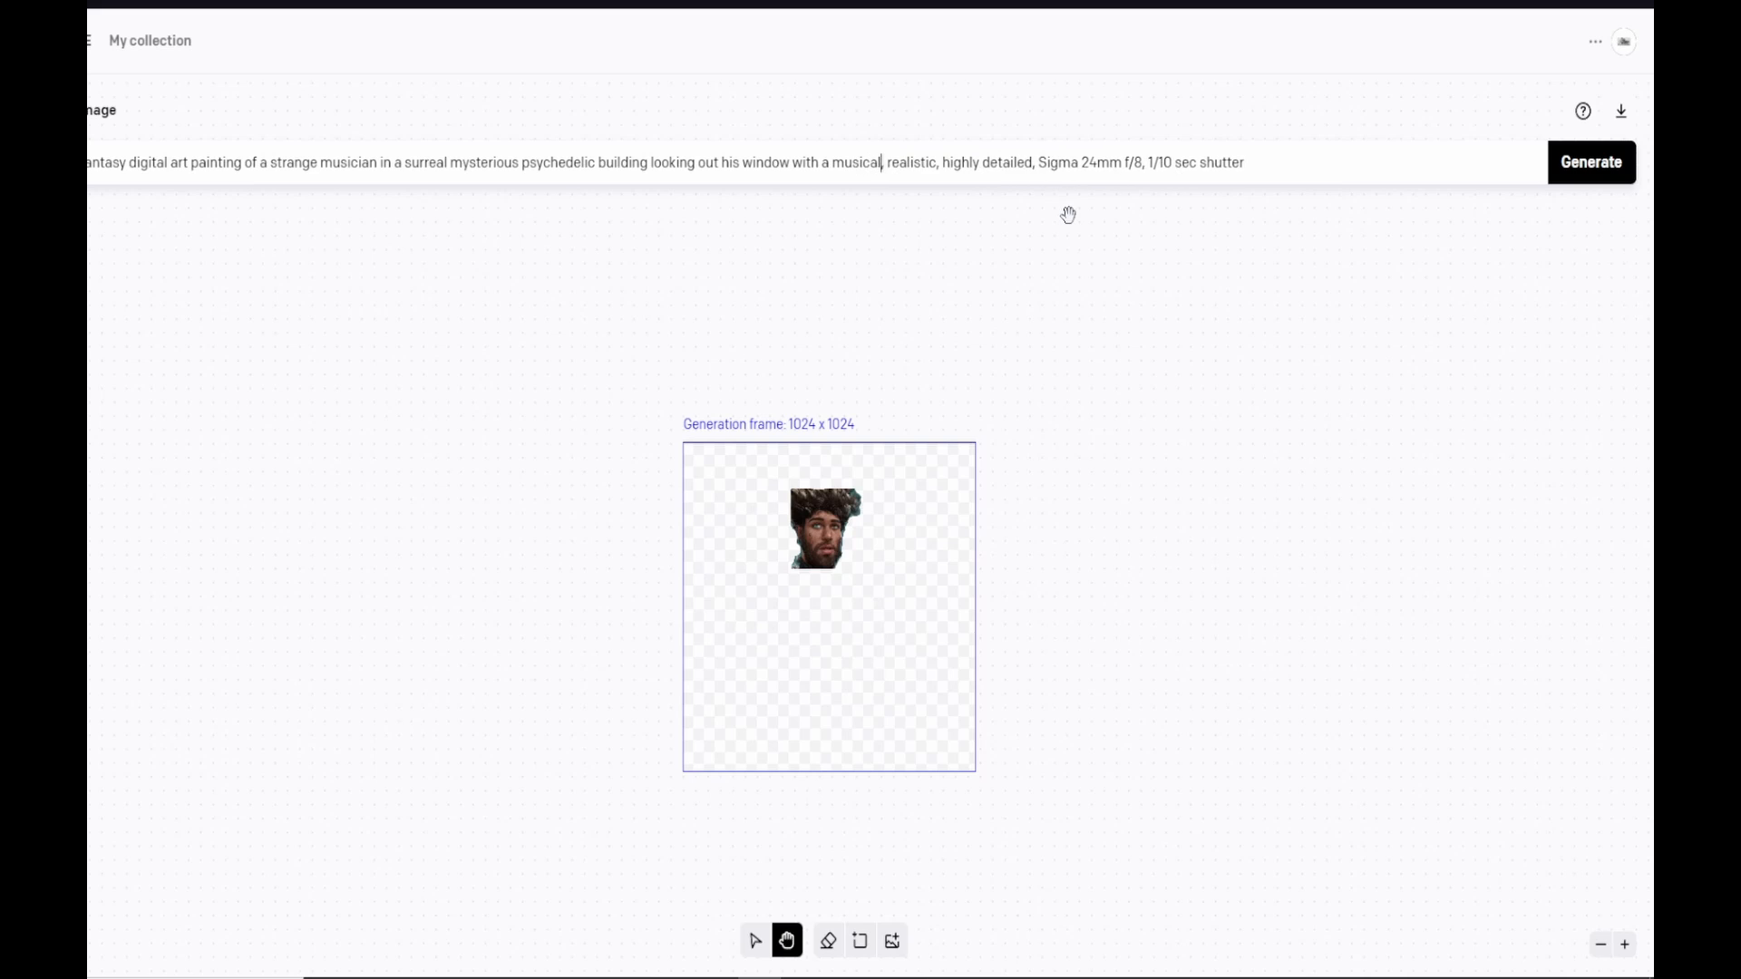
{"action": "type", "text": " hand"}
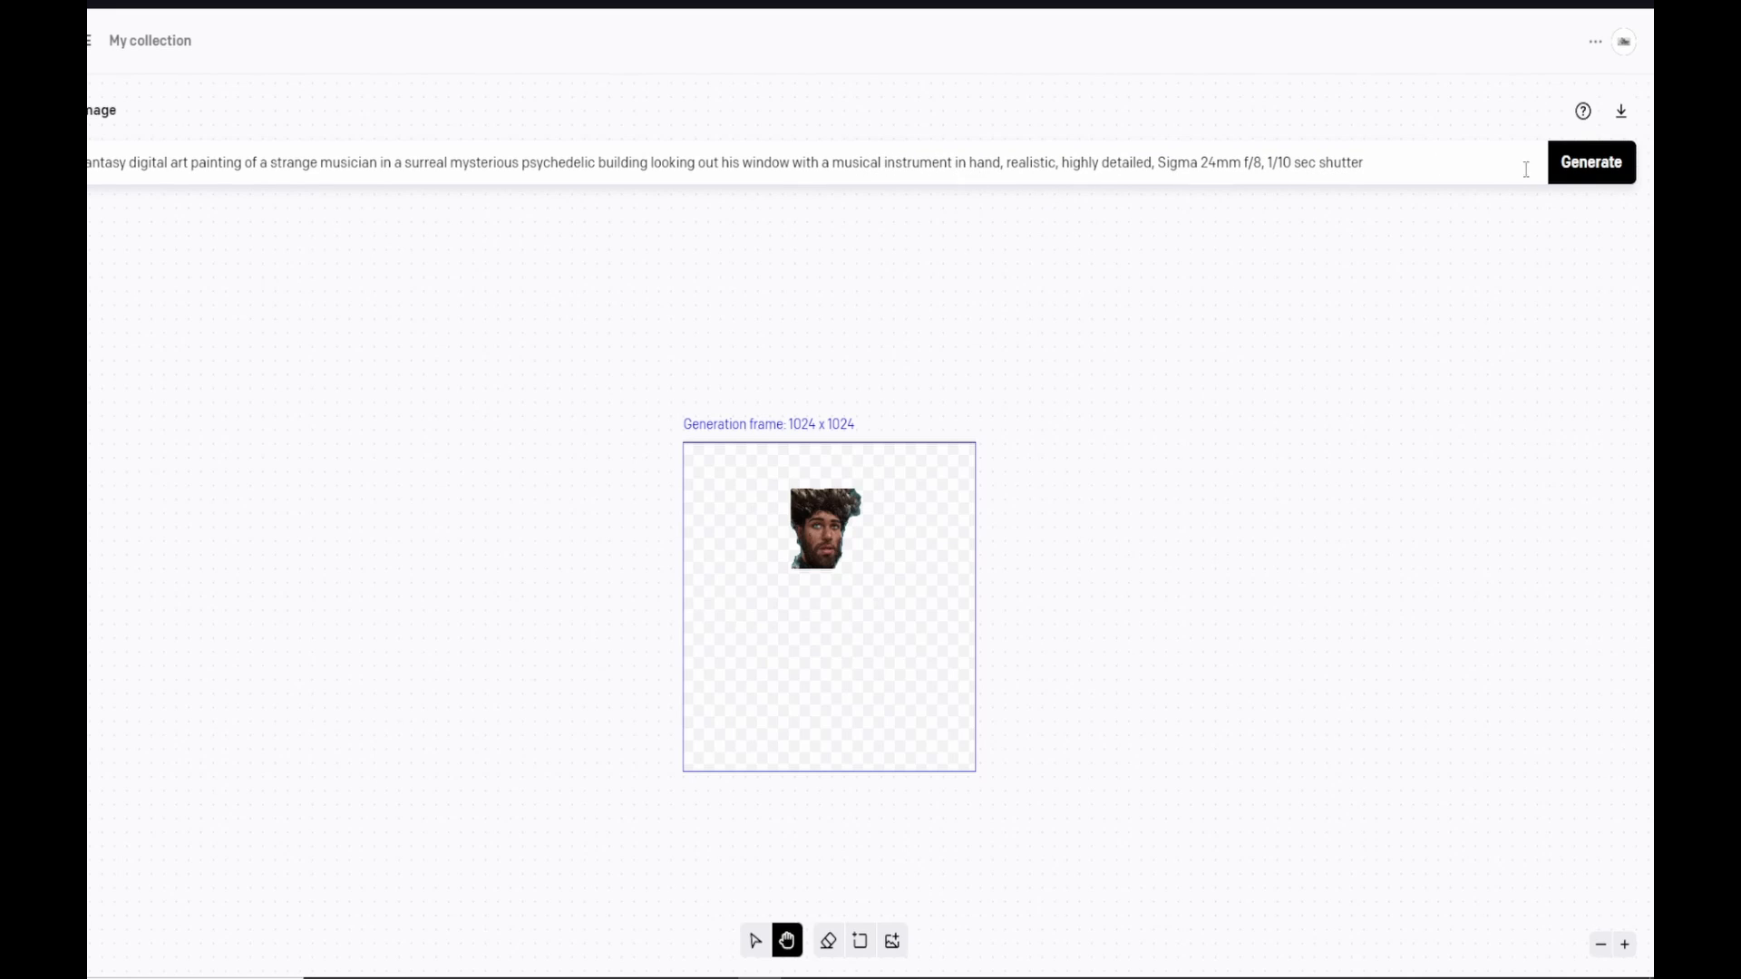
{"action": "left_click", "coordinate": [1573, 176]}
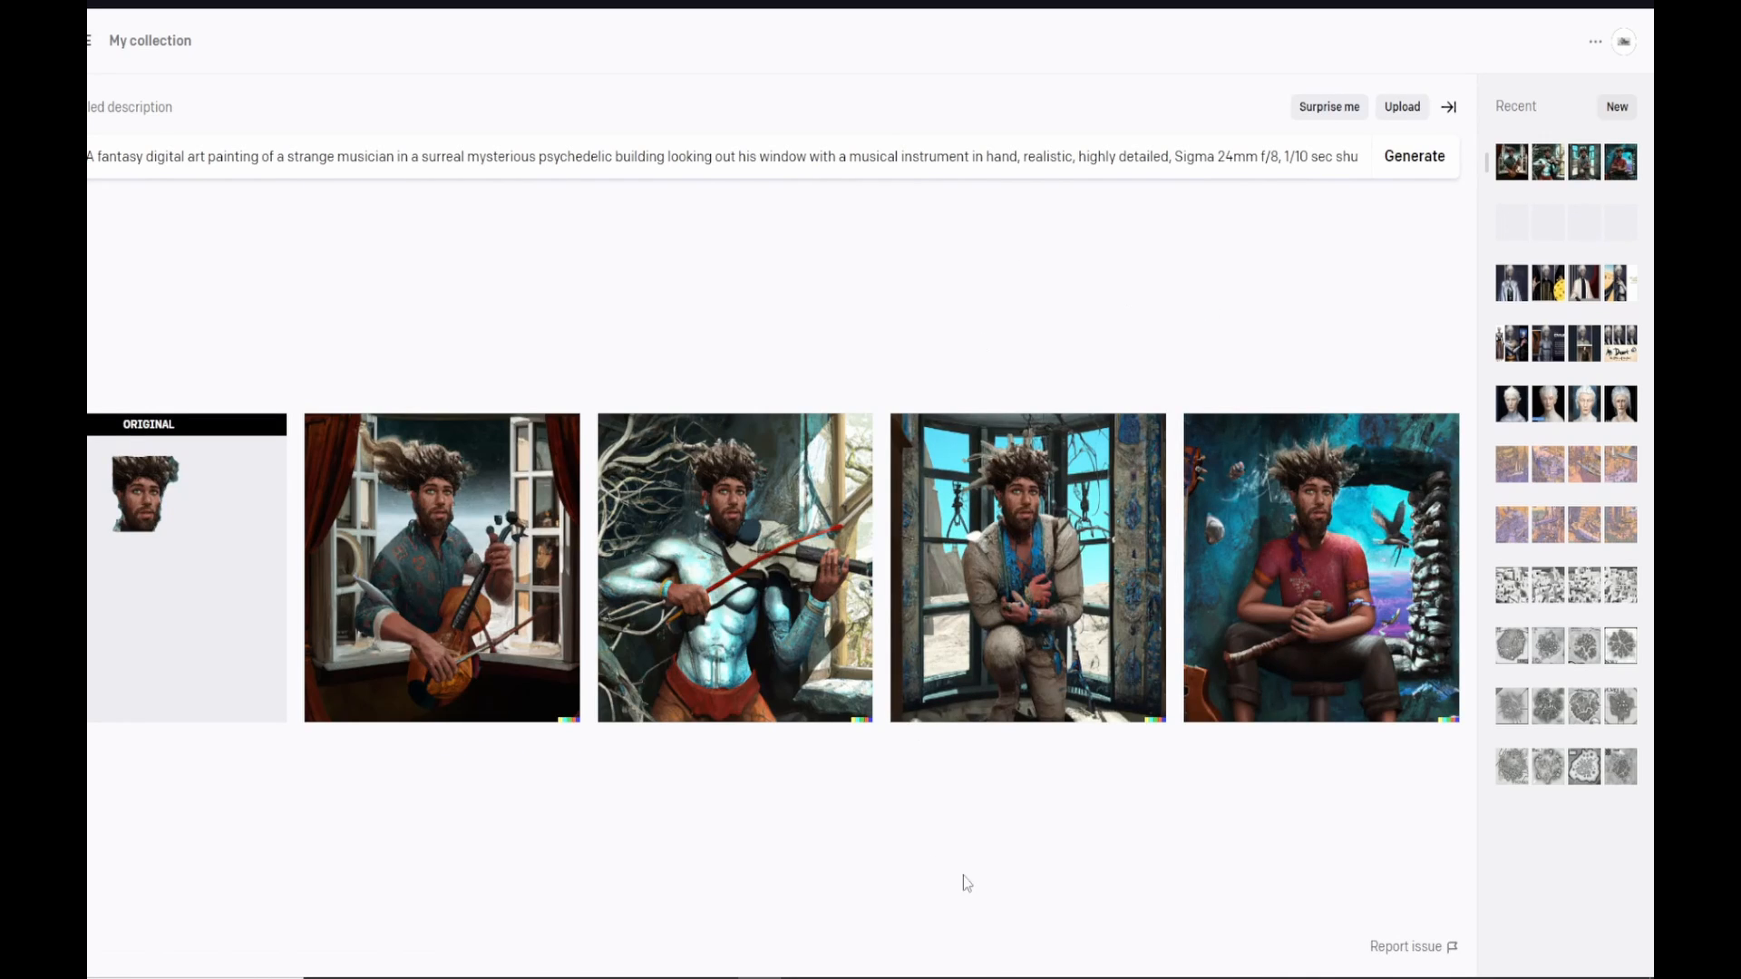
Step: View the four generated musician images at full size, downloading the kneeling man and the seated man in the red shirt
{"action": "left_click", "coordinate": [427, 591]}
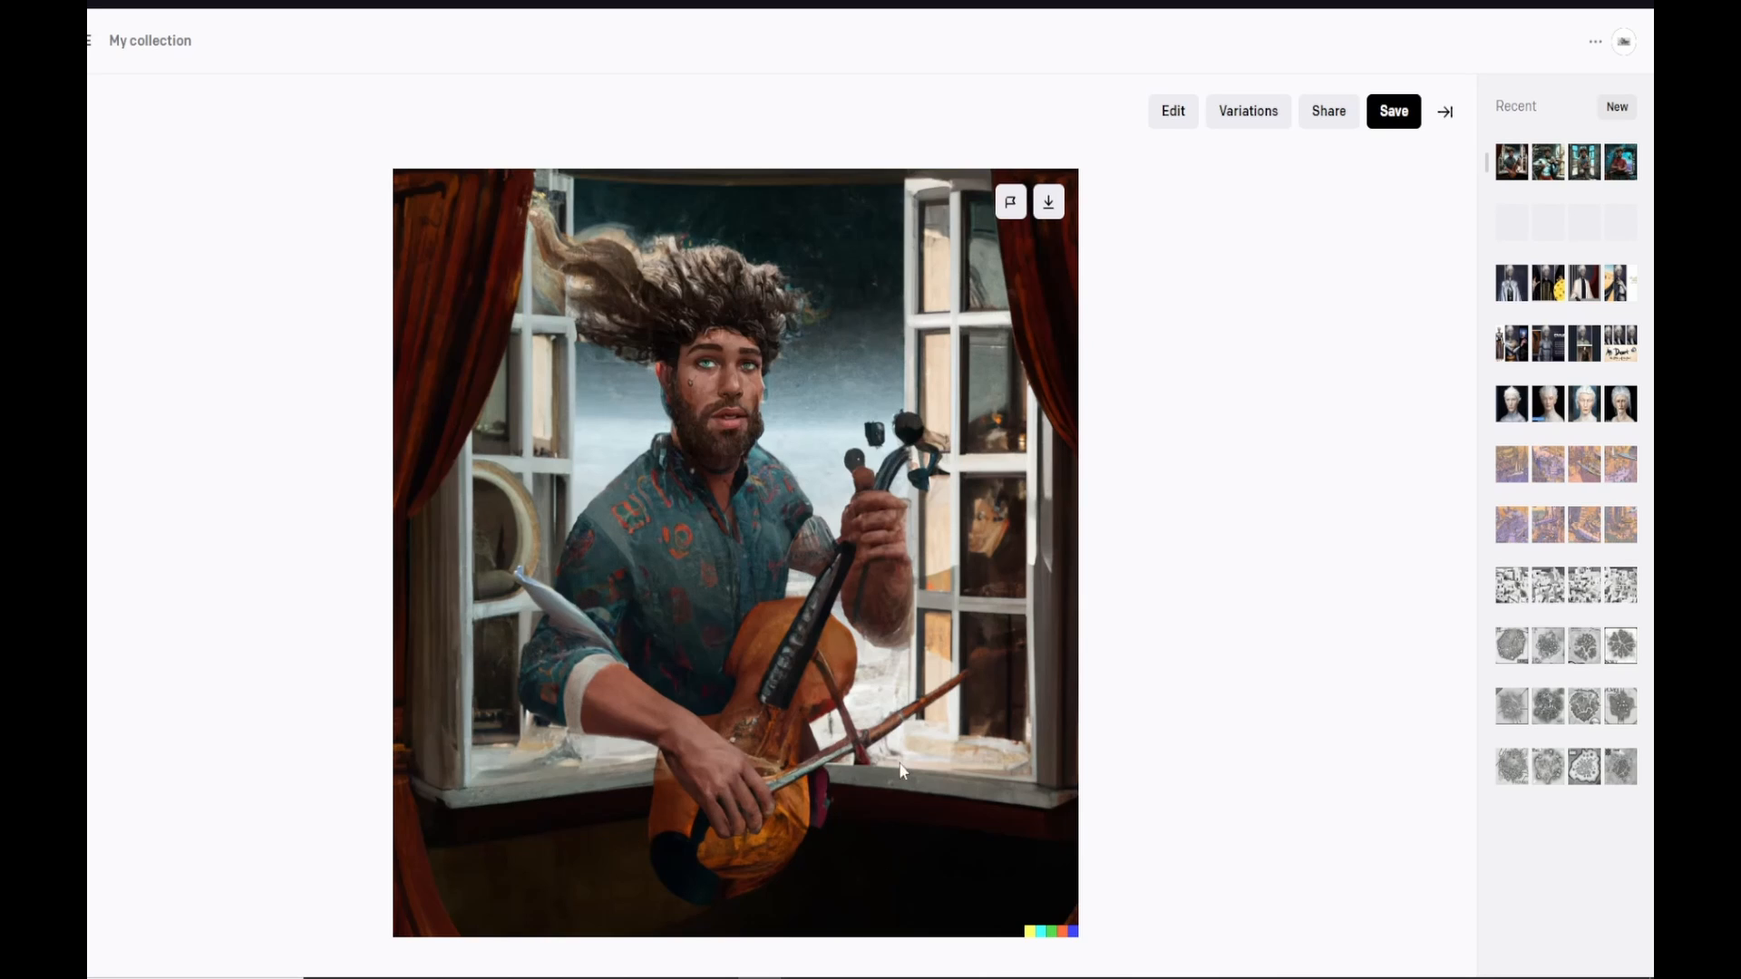
{"action": "left_click", "coordinate": [1445, 555]}
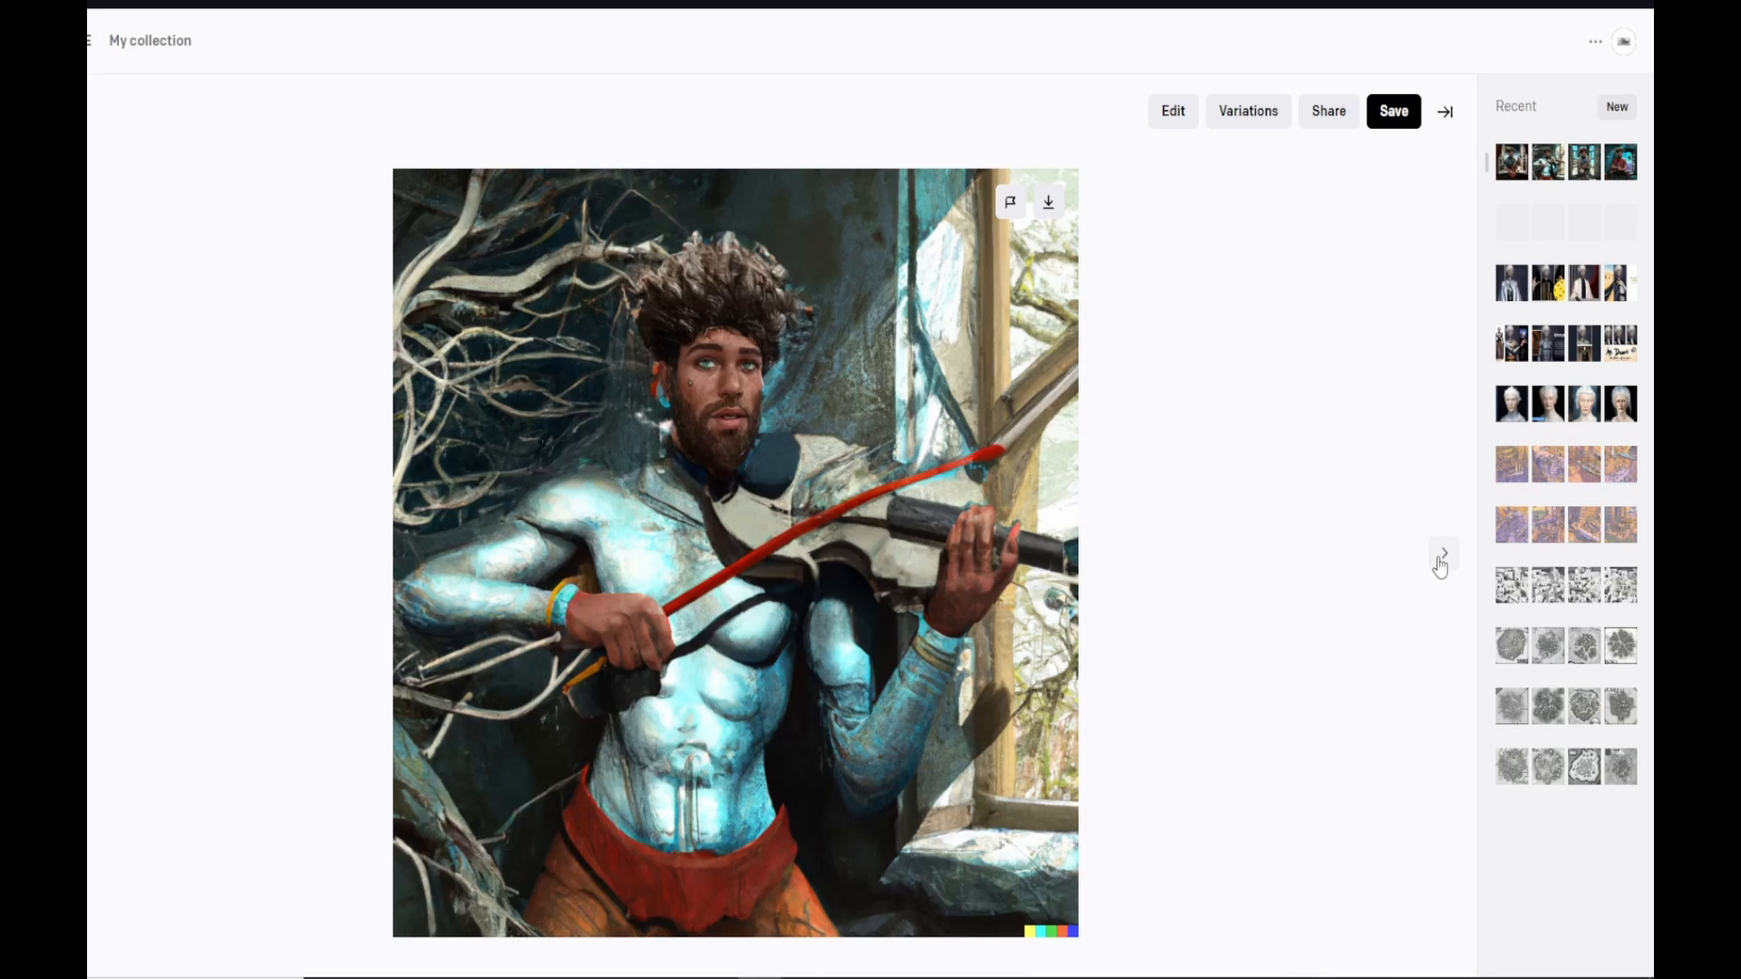
{"action": "left_click", "coordinate": [1440, 562]}
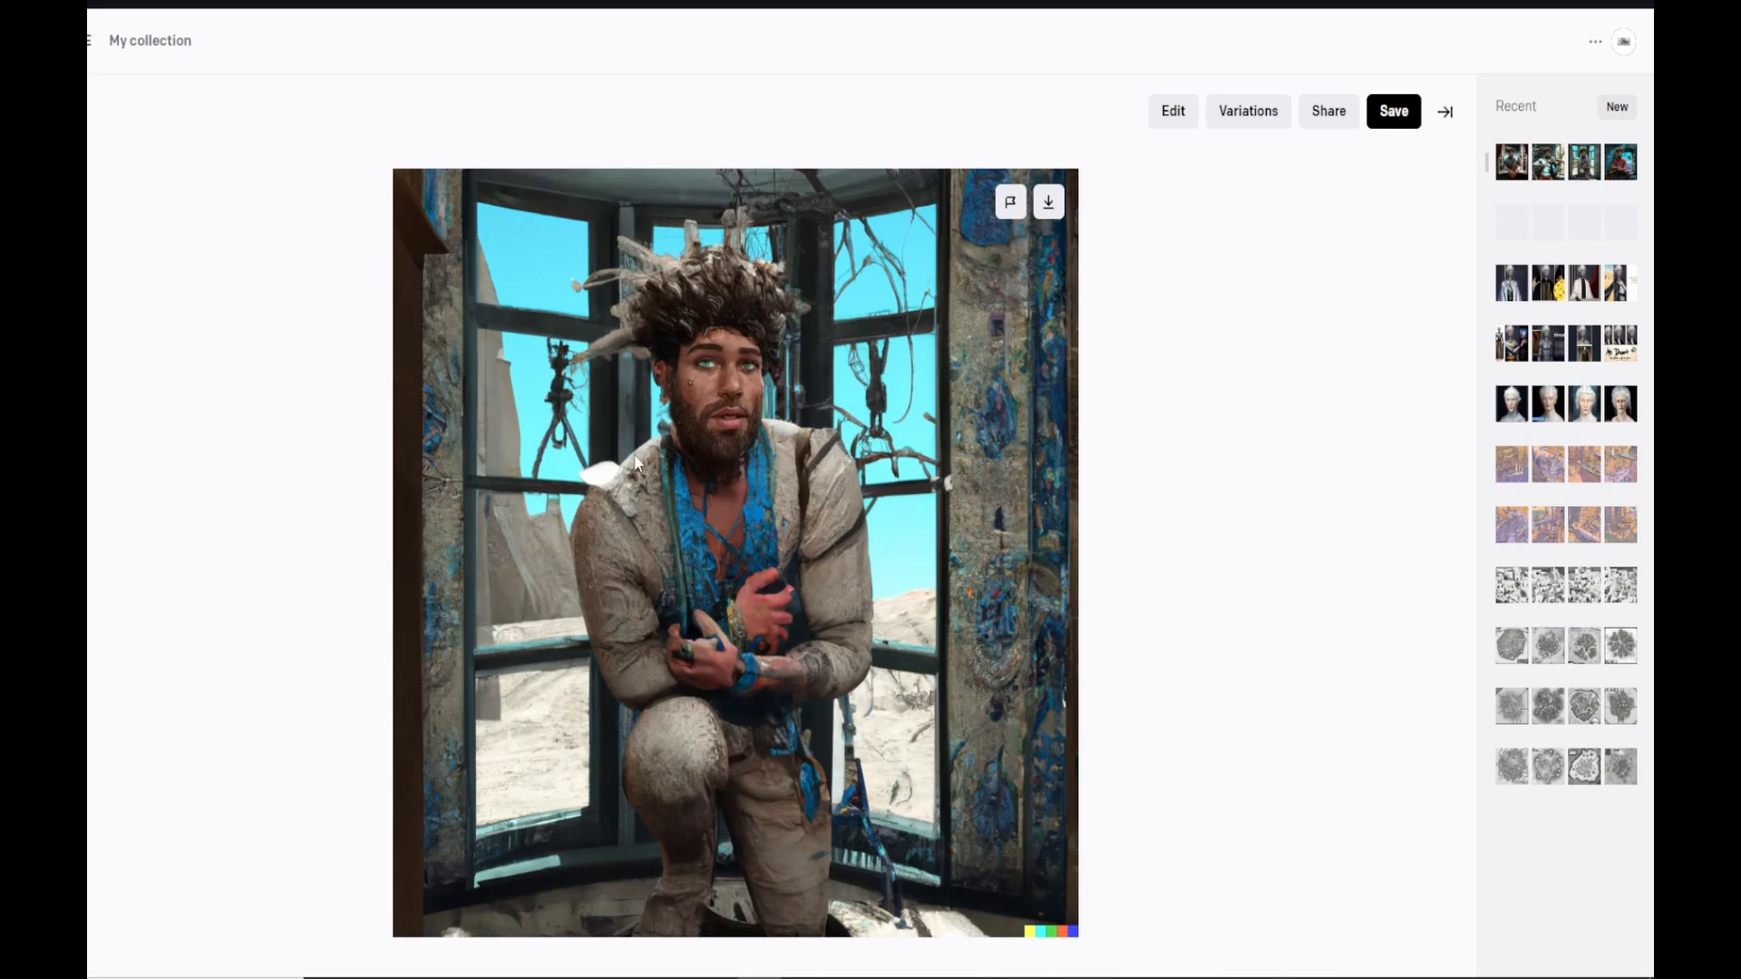
{"action": "left_click", "coordinate": [1049, 202]}
{"action": "left_click", "coordinate": [1443, 557]}
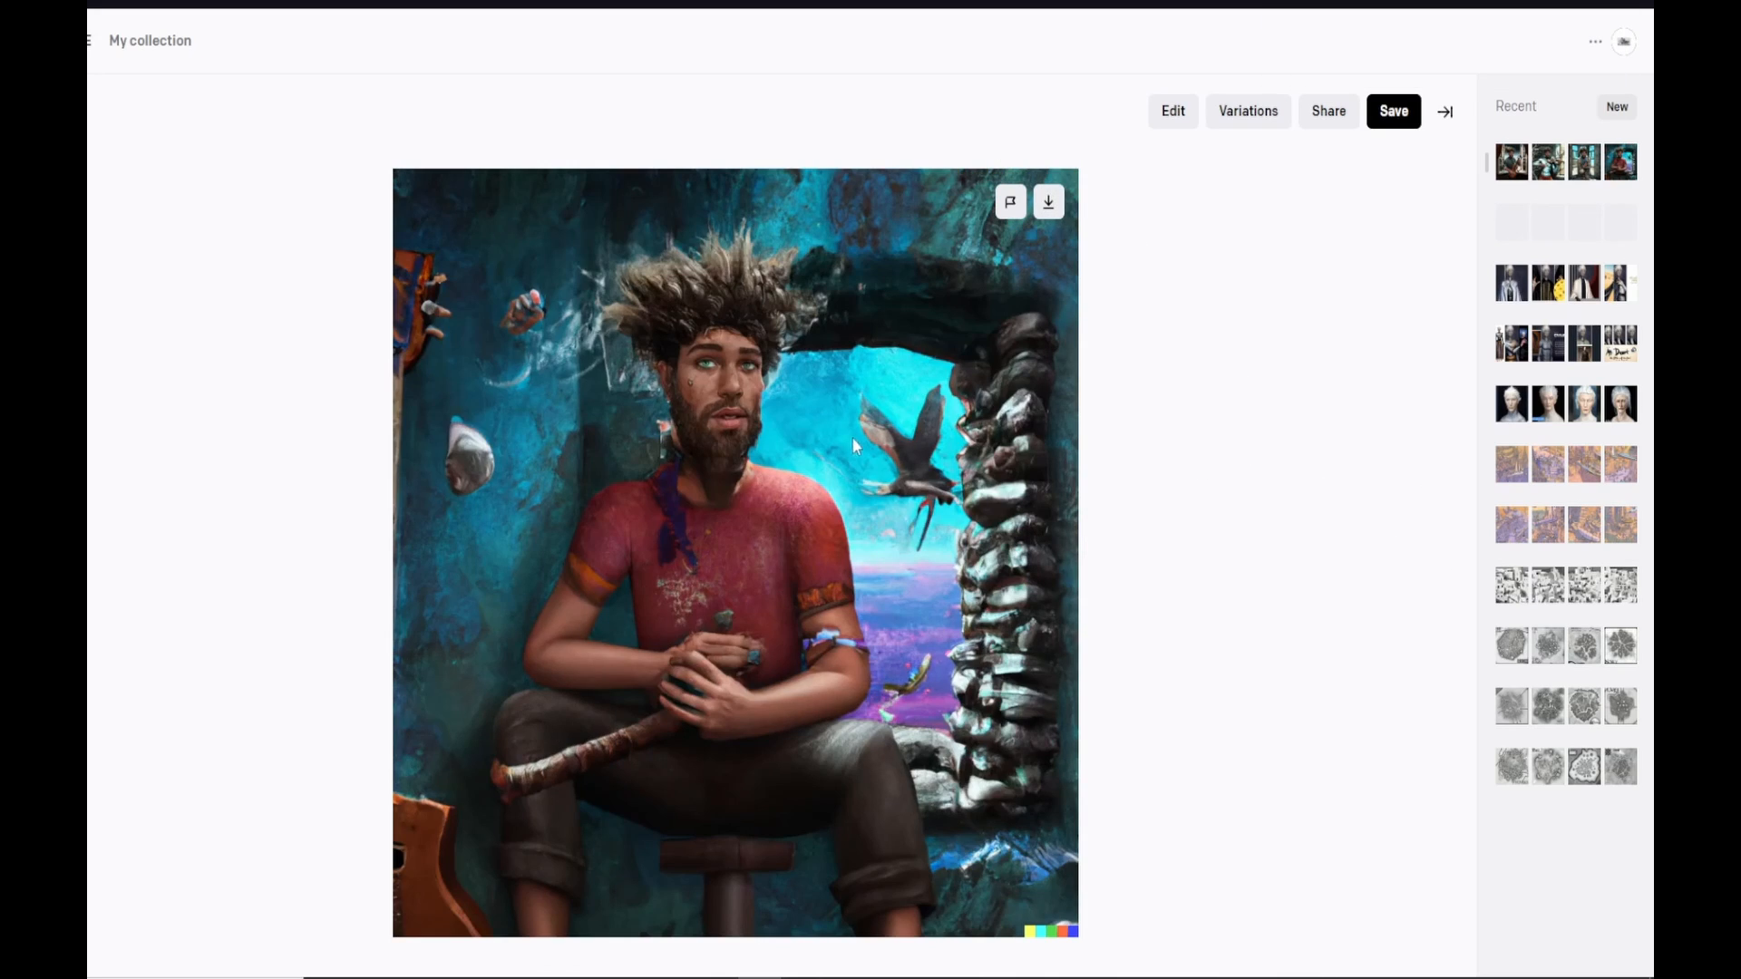
{"action": "left_click", "coordinate": [1038, 210]}
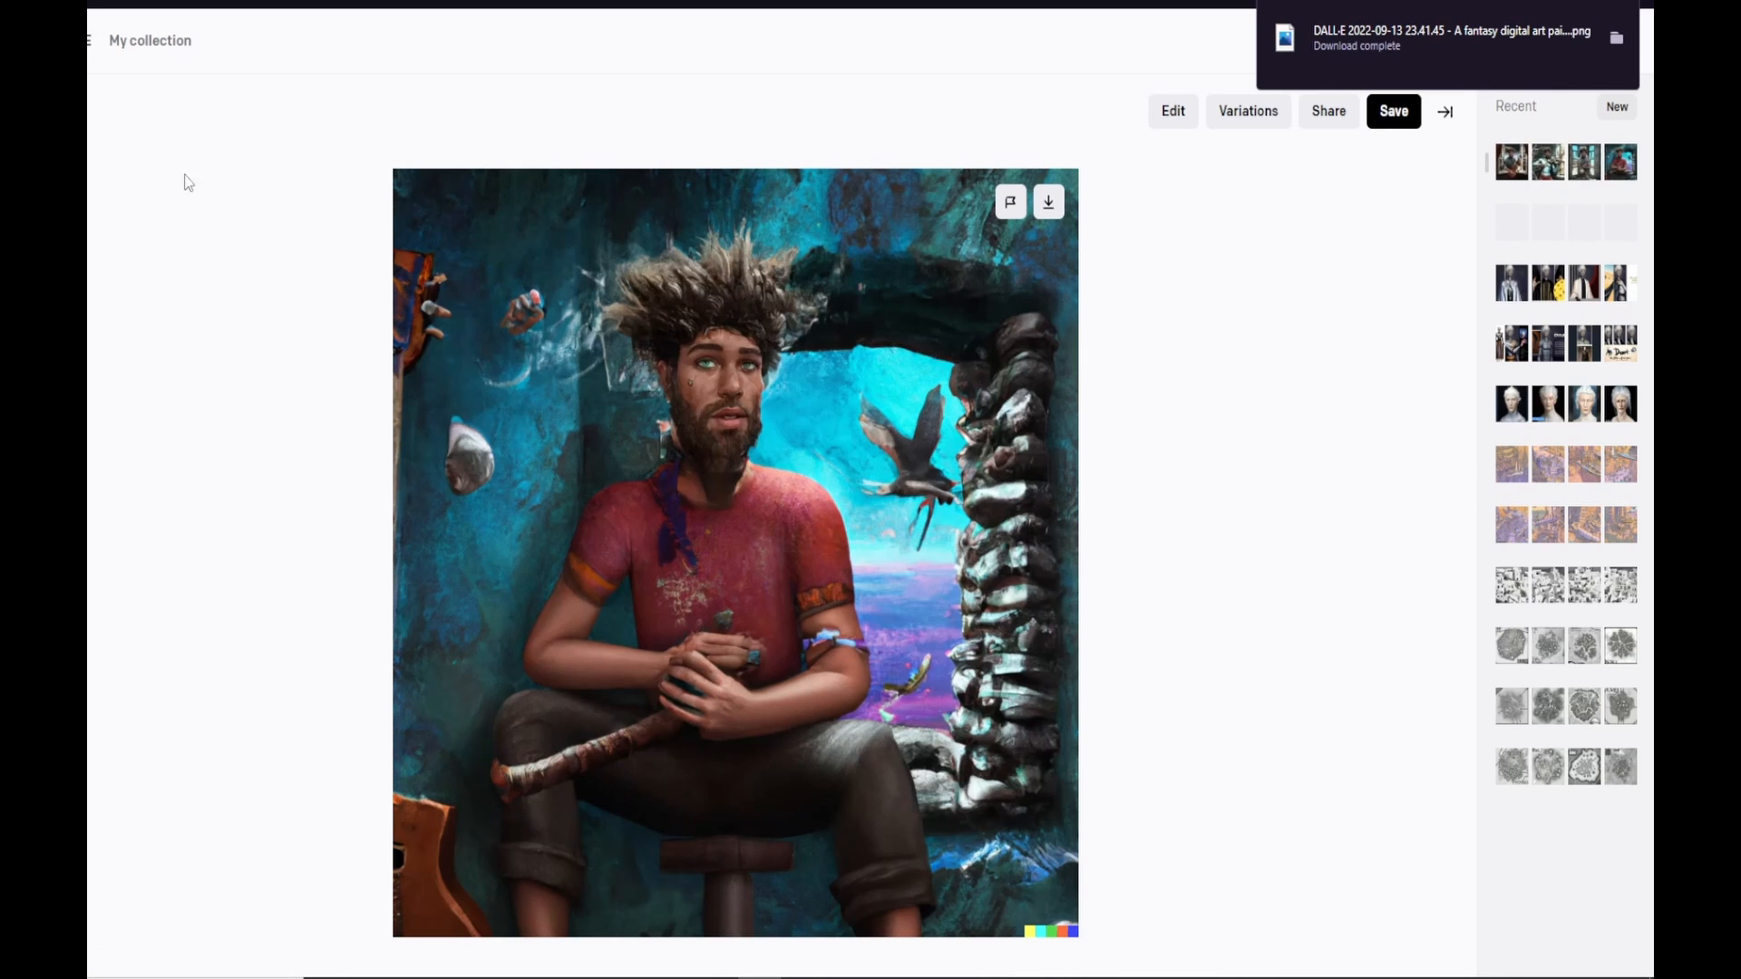
Step: Return to the results, open the musician with the cello-like instrument by the open window, and generate variations of it
{"action": "key", "text": "Escape"}
{"action": "left_click", "coordinate": [466, 519]}
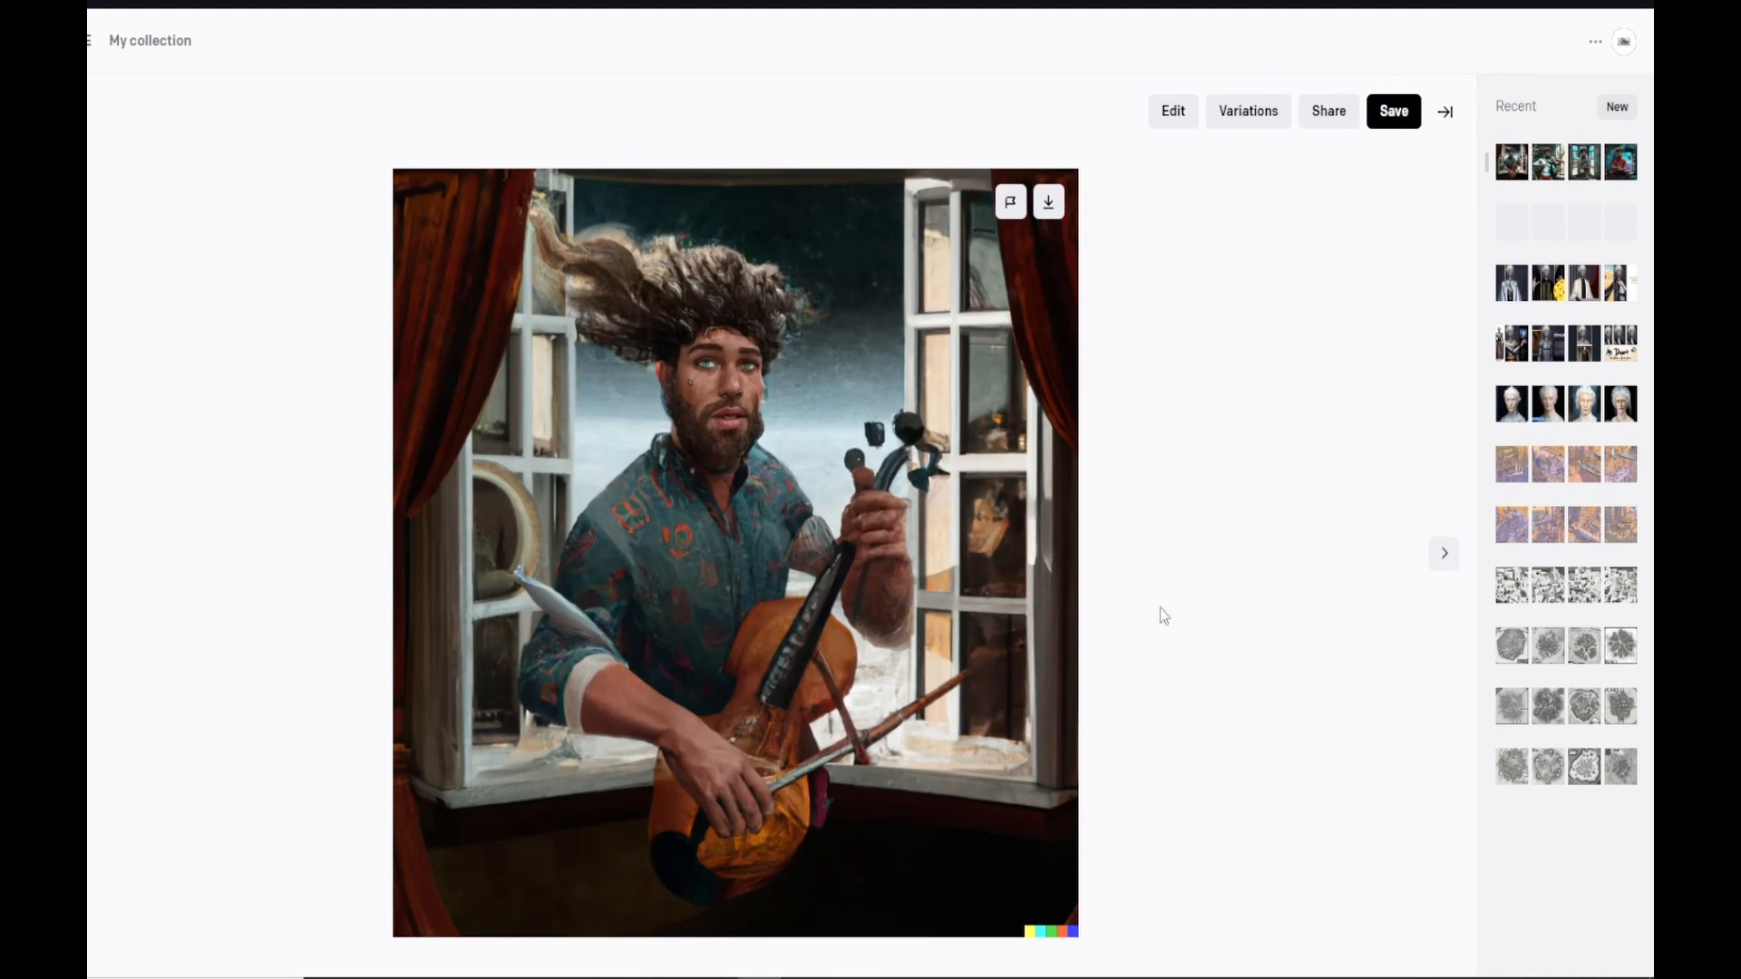
{"action": "left_click", "coordinate": [1247, 120]}
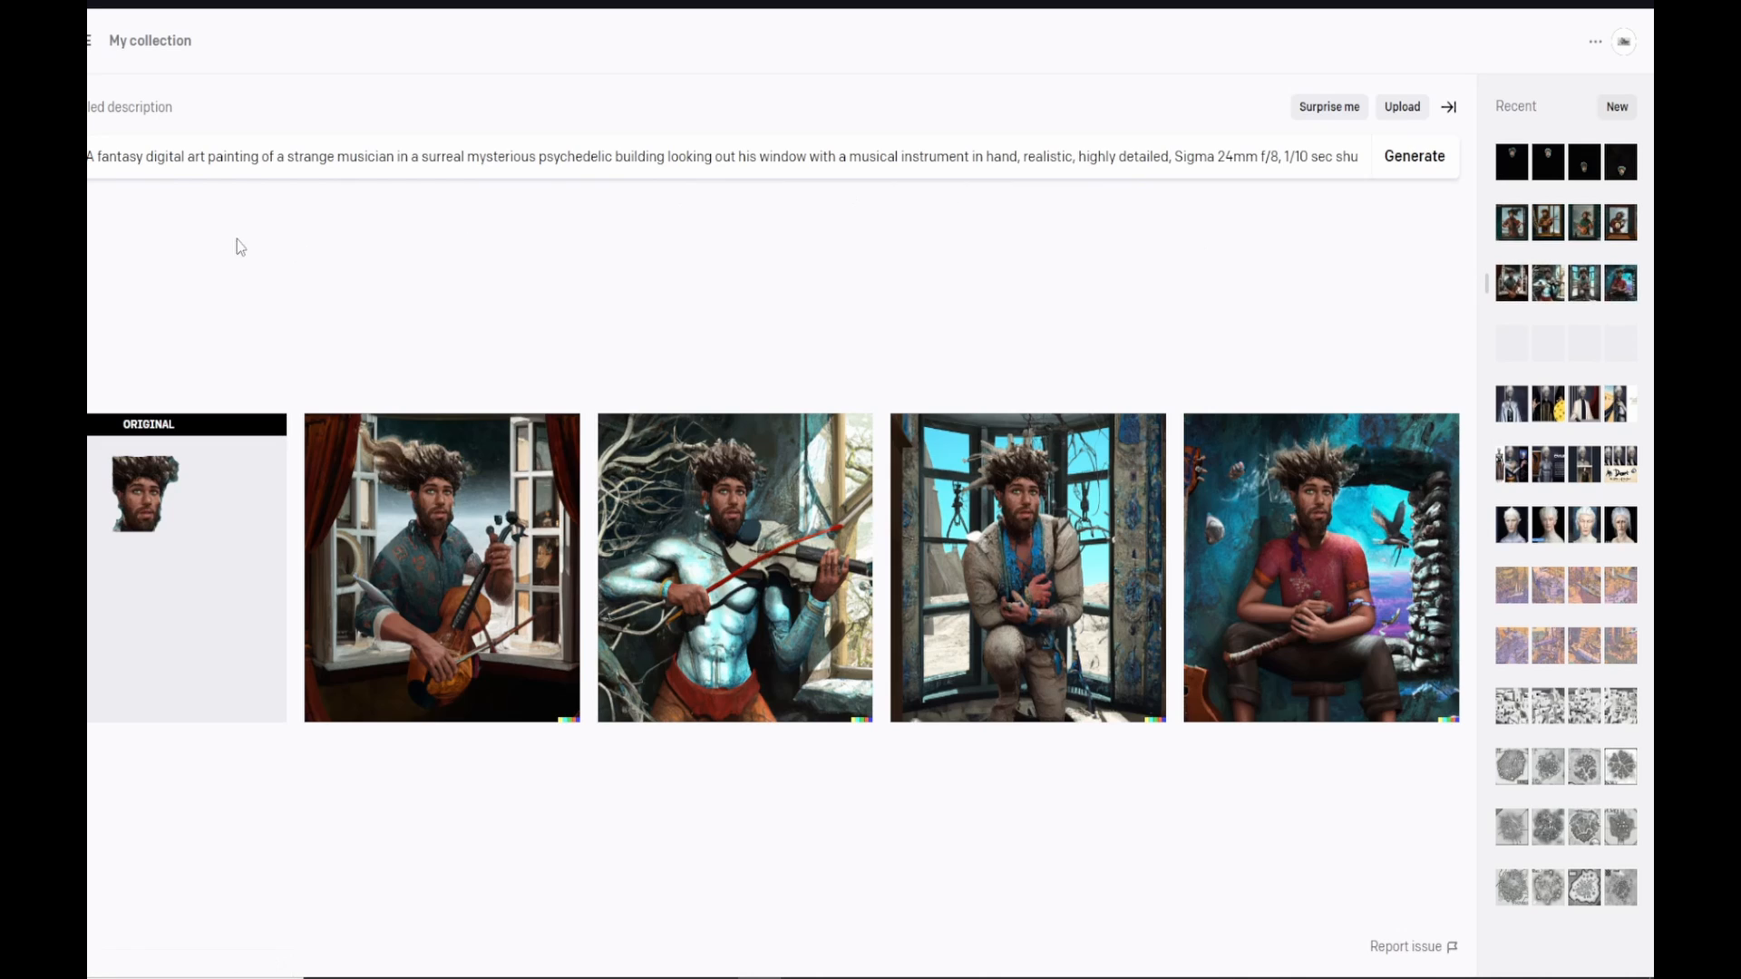
Step: Generate another set from the same musician prompt and view each of its four images at full size
{"action": "left_click", "coordinate": [1445, 155]}
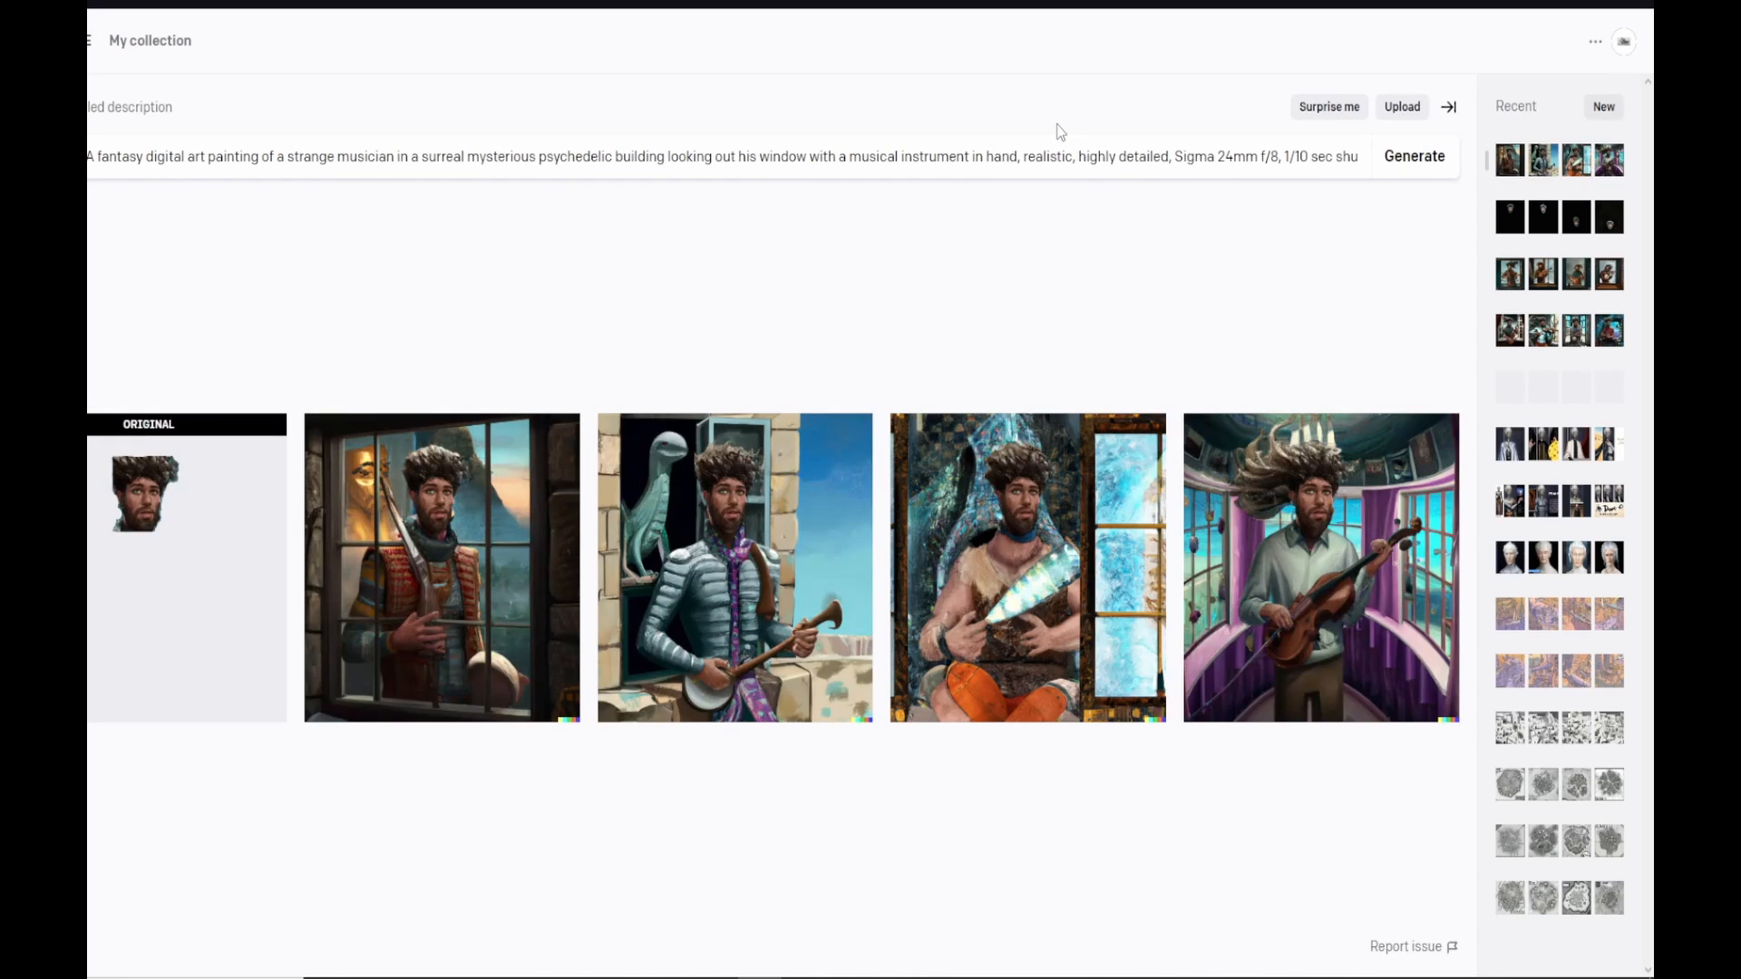
{"action": "left_click", "coordinate": [444, 553]}
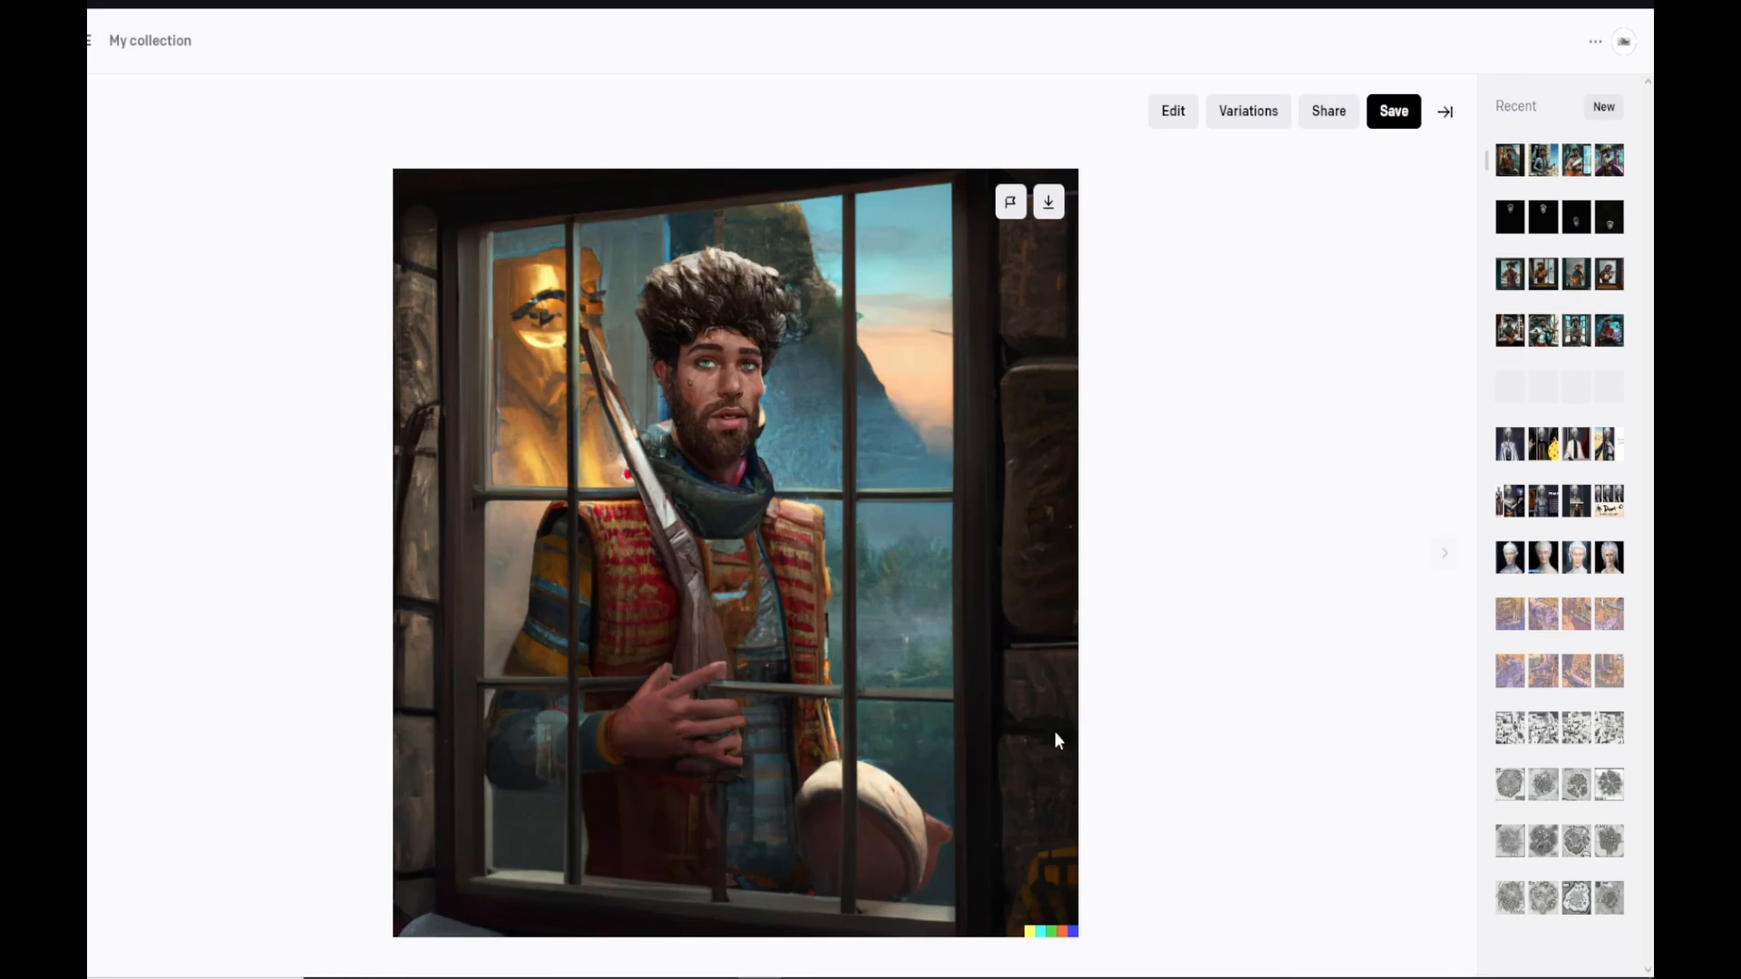
{"action": "left_click", "coordinate": [1442, 562]}
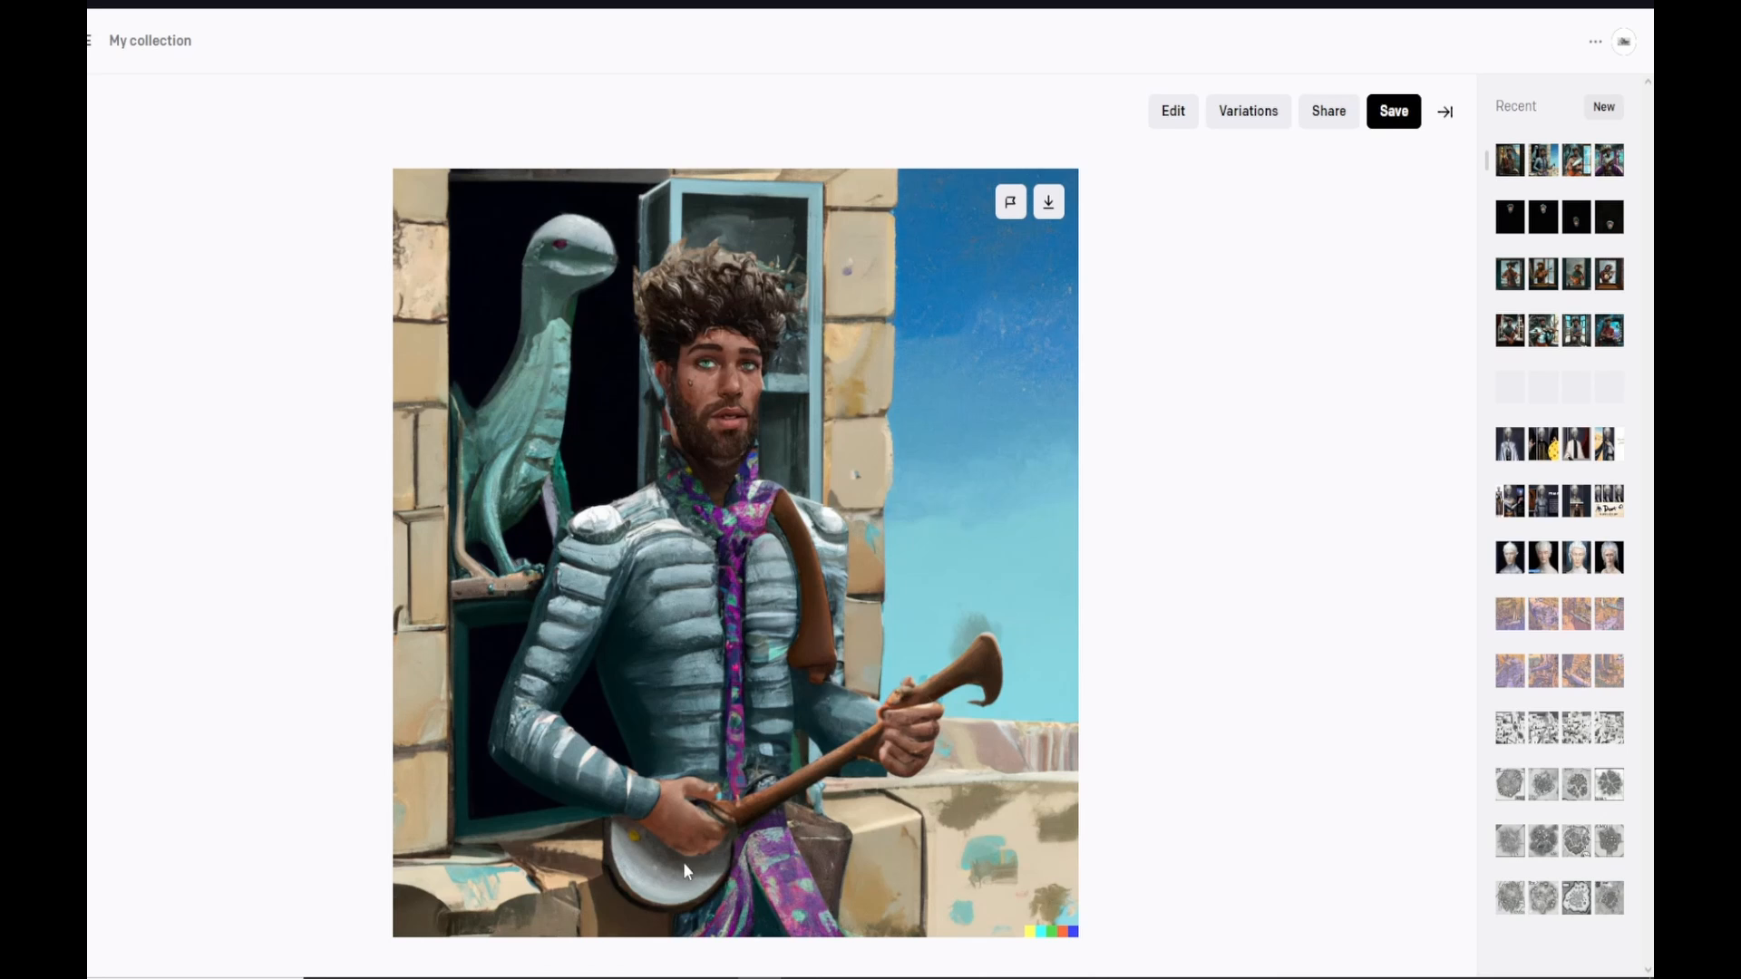
{"action": "left_click", "coordinate": [1452, 567]}
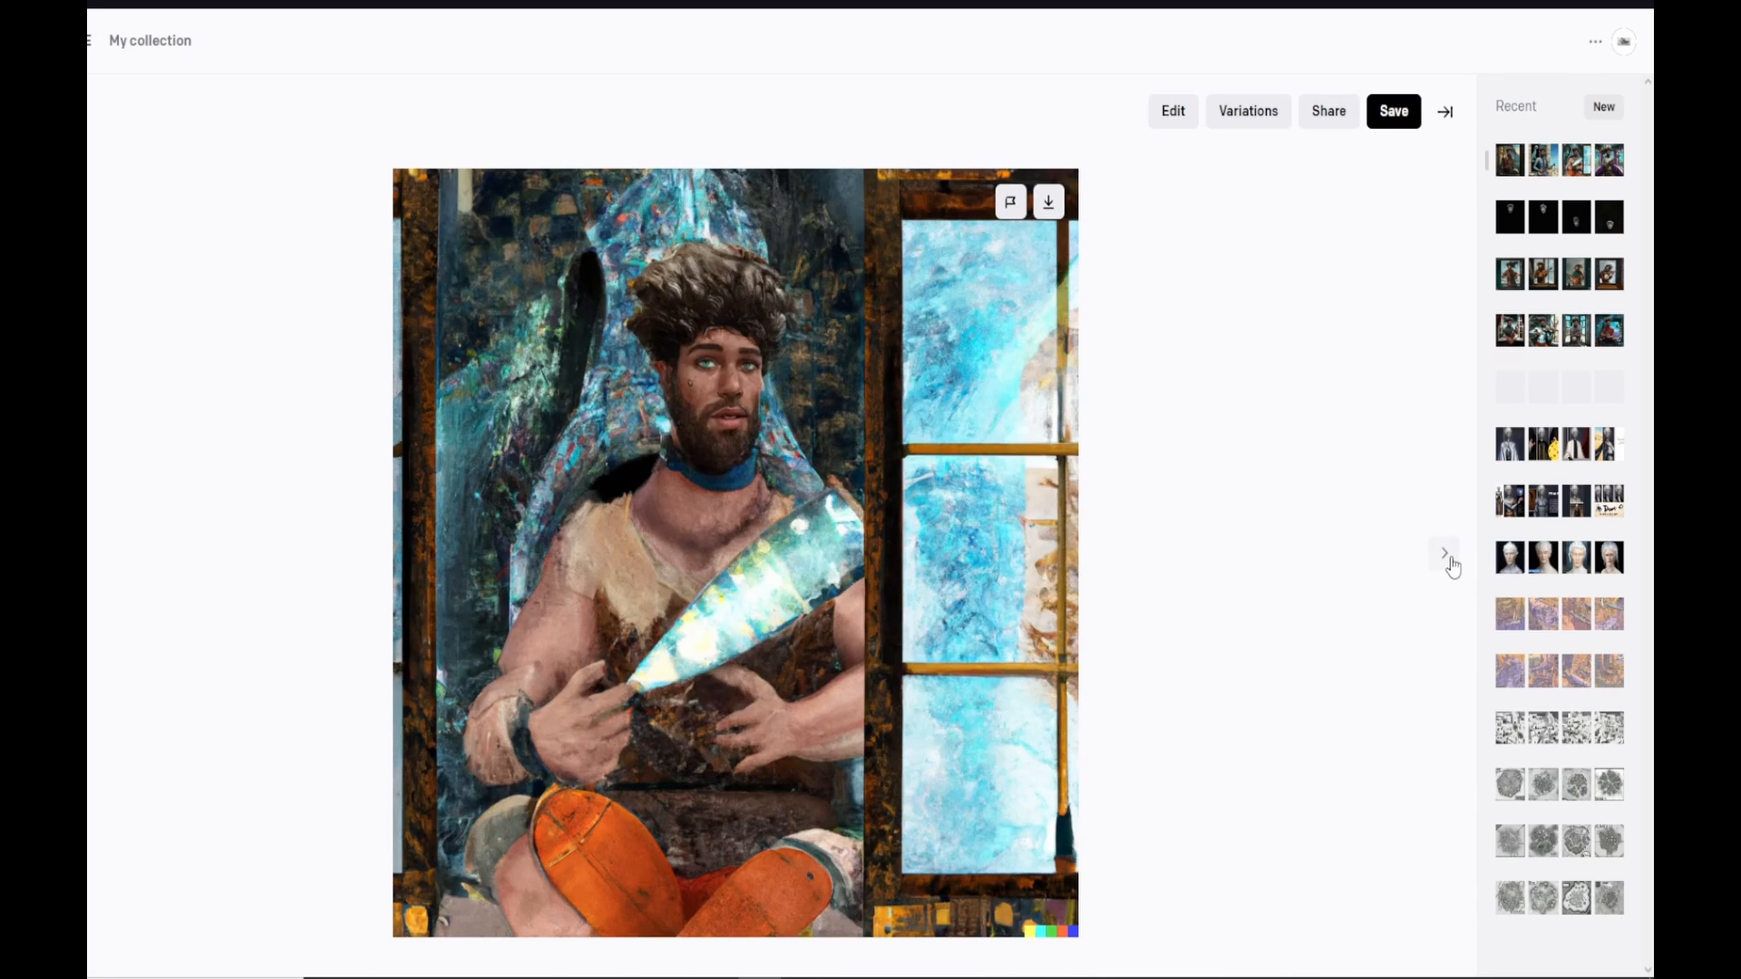
{"action": "left_click", "coordinate": [1452, 566]}
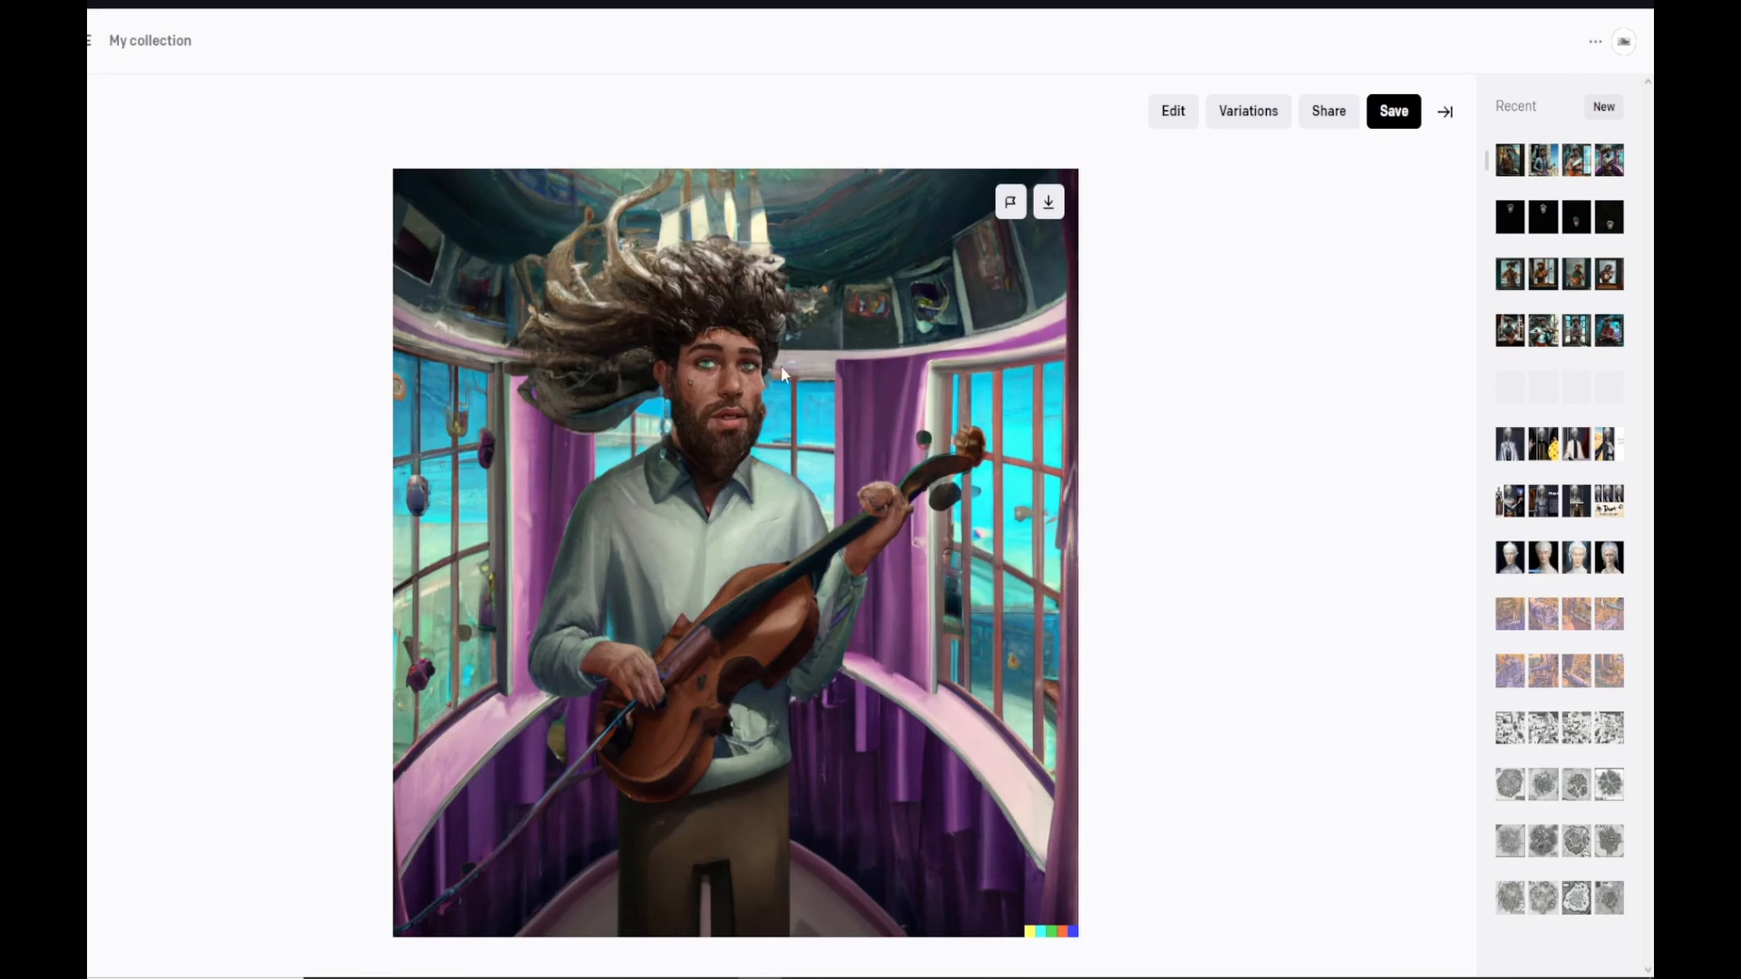
{"action": "key", "text": "alt+Left"}
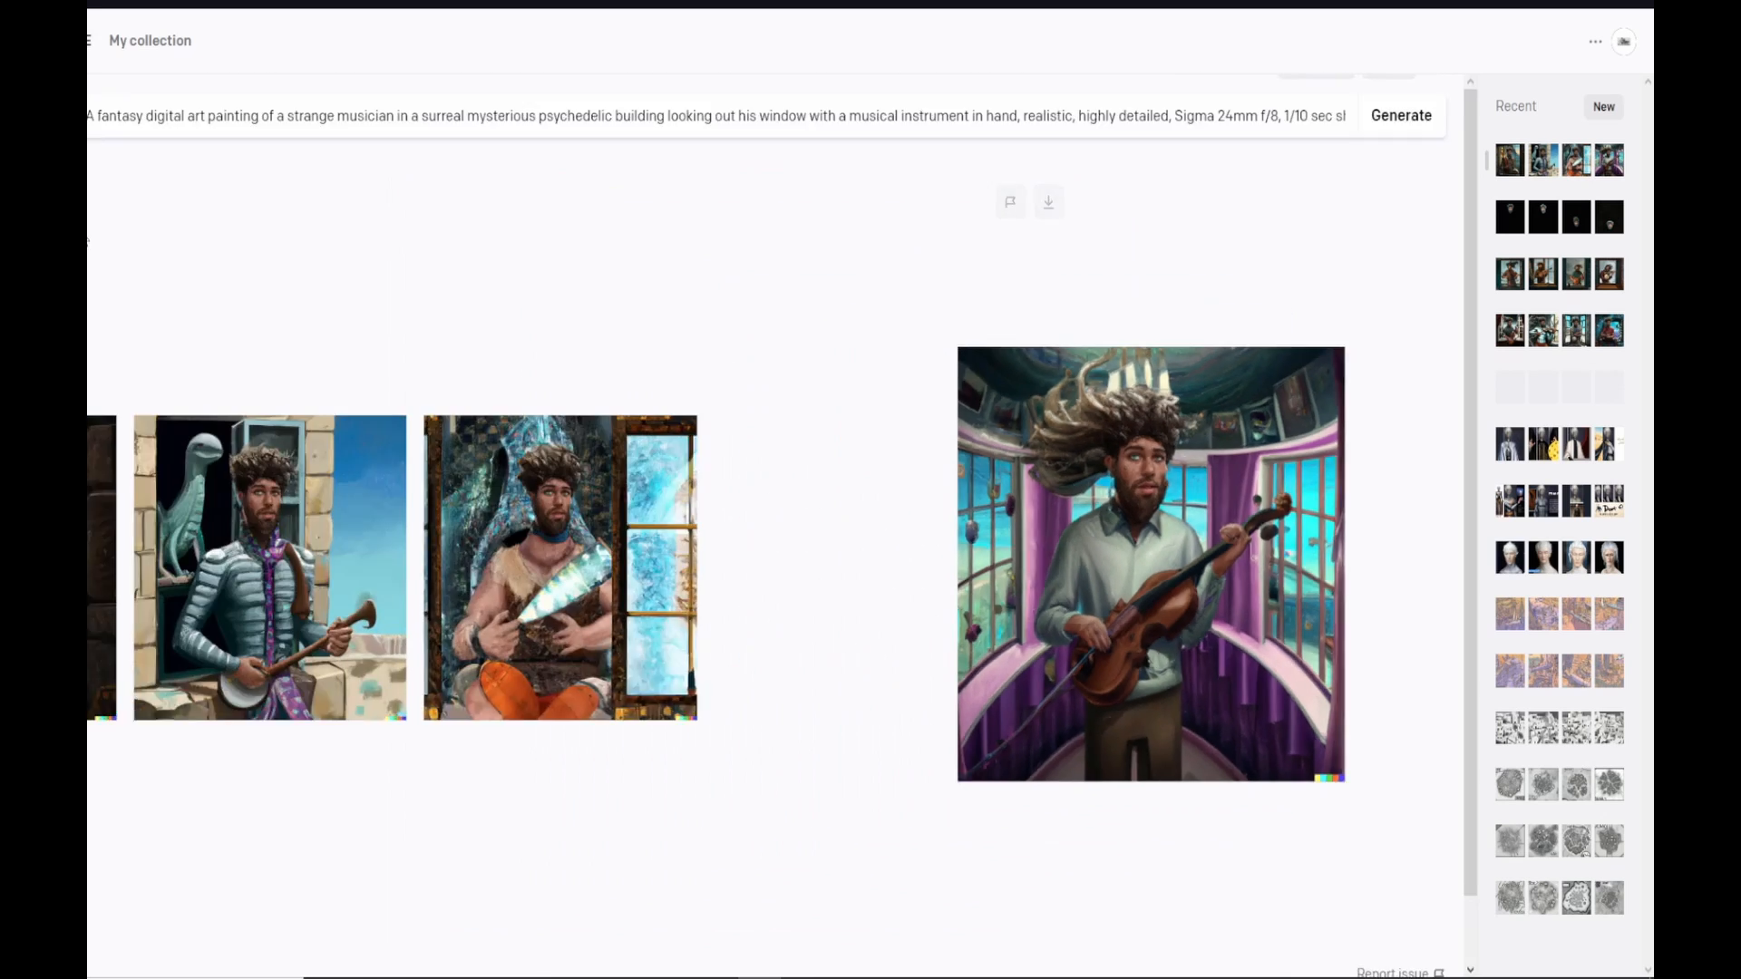
Step: Reopen the cello-like instrument image from the first result set and bring it into the GIMP composition as a new layer
{"action": "left_click", "coordinate": [1573, 276]}
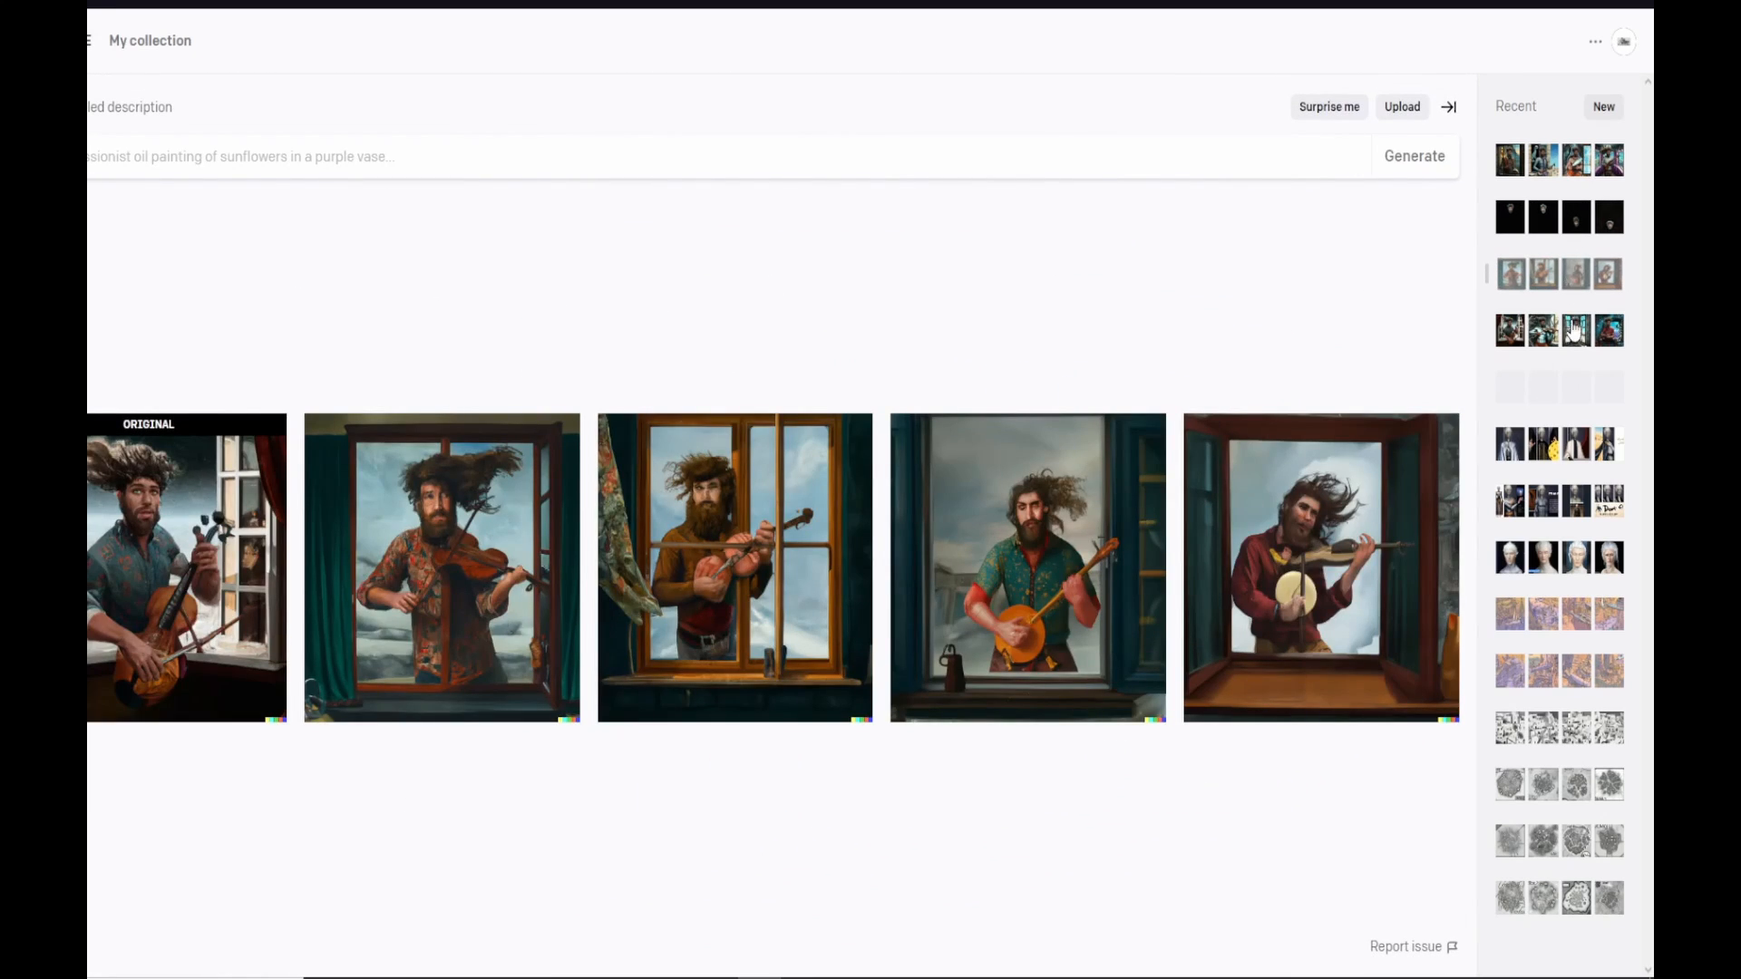
{"action": "left_click", "coordinate": [1575, 332]}
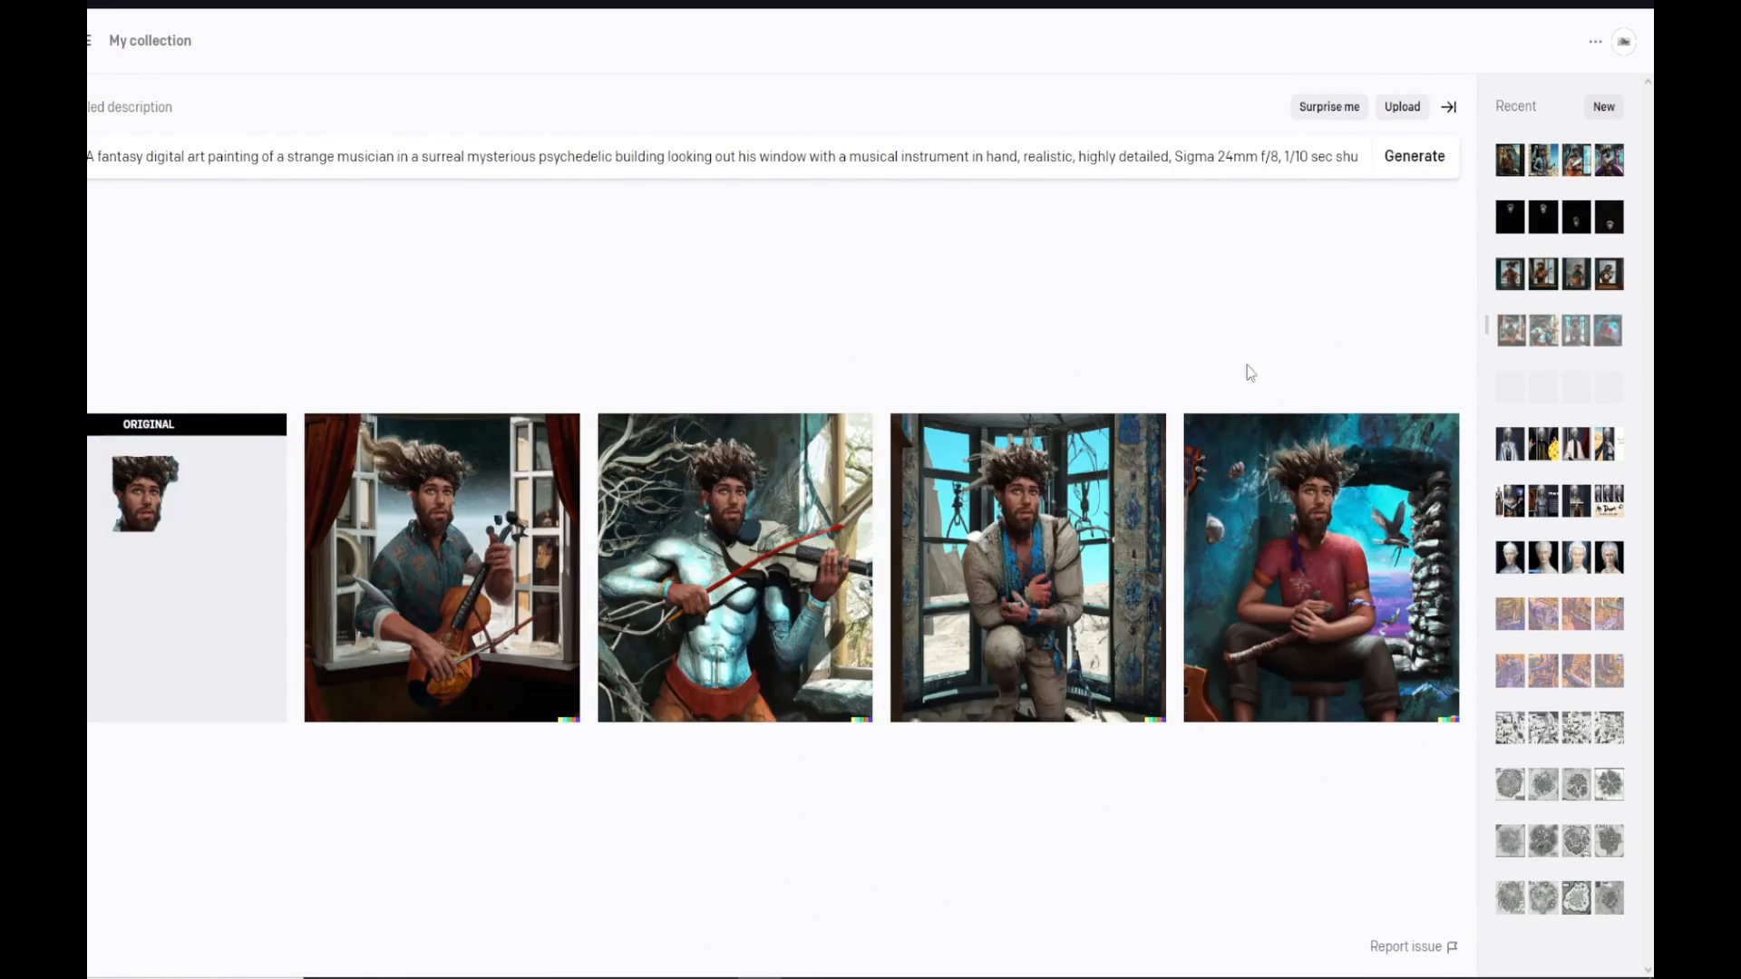
{"action": "left_click", "coordinate": [458, 615]}
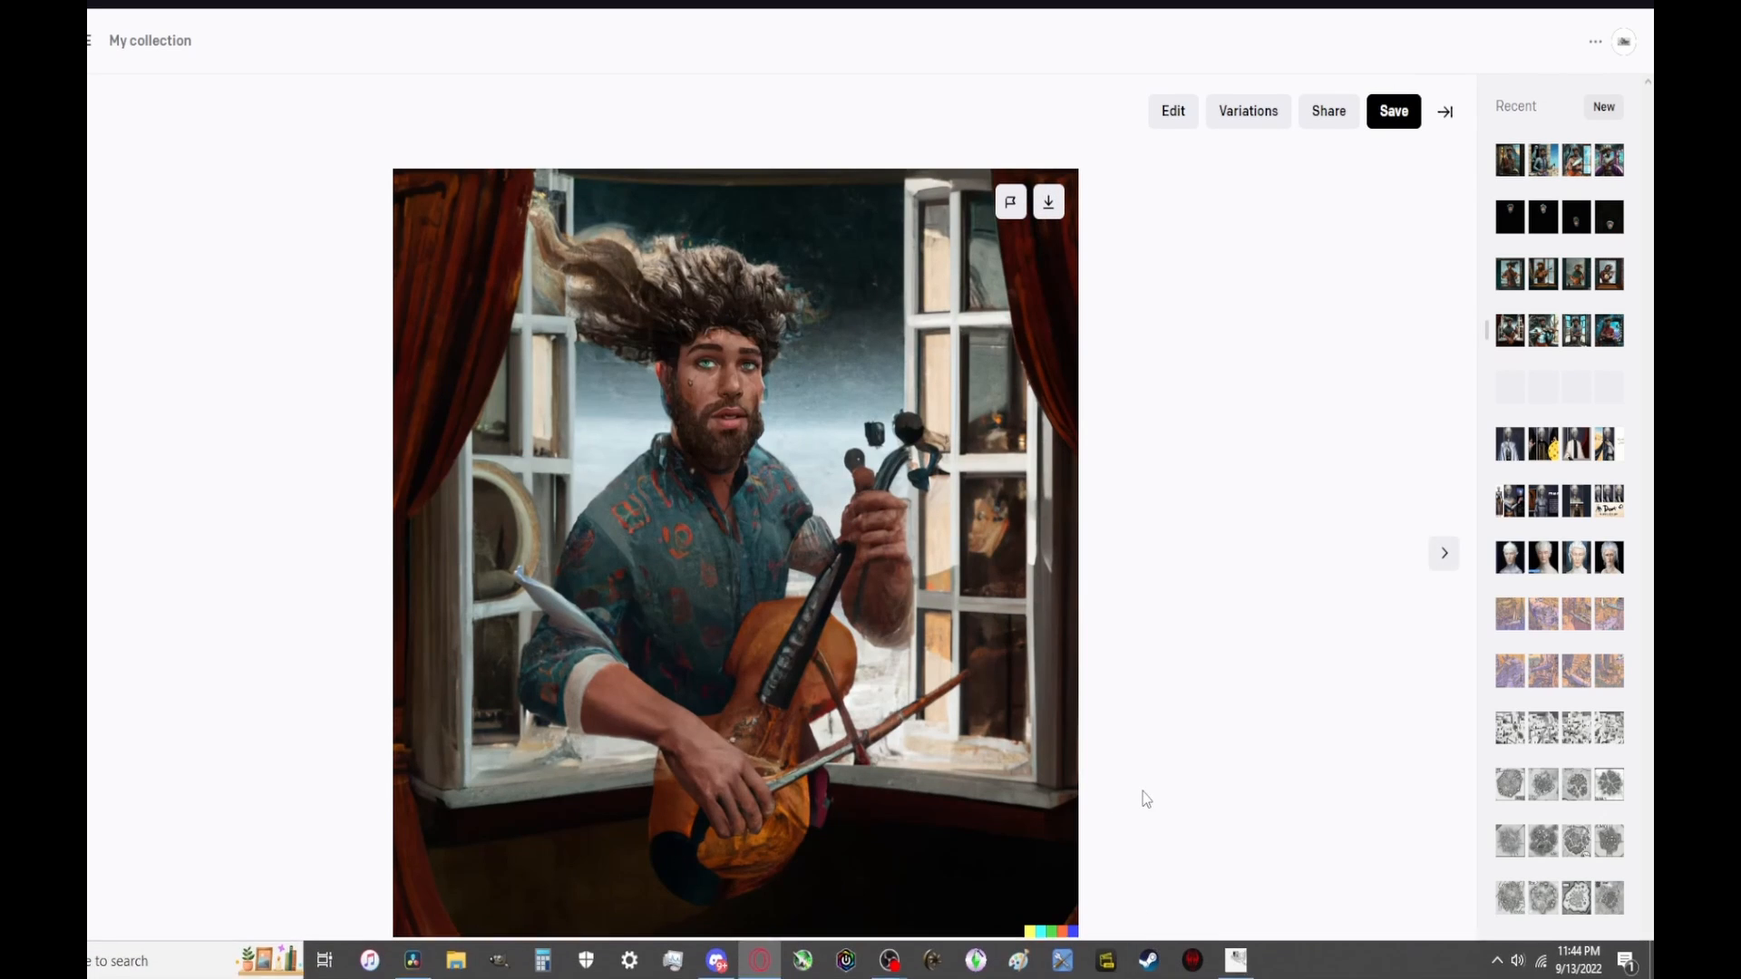
{"action": "left_click", "coordinate": [1236, 961]}
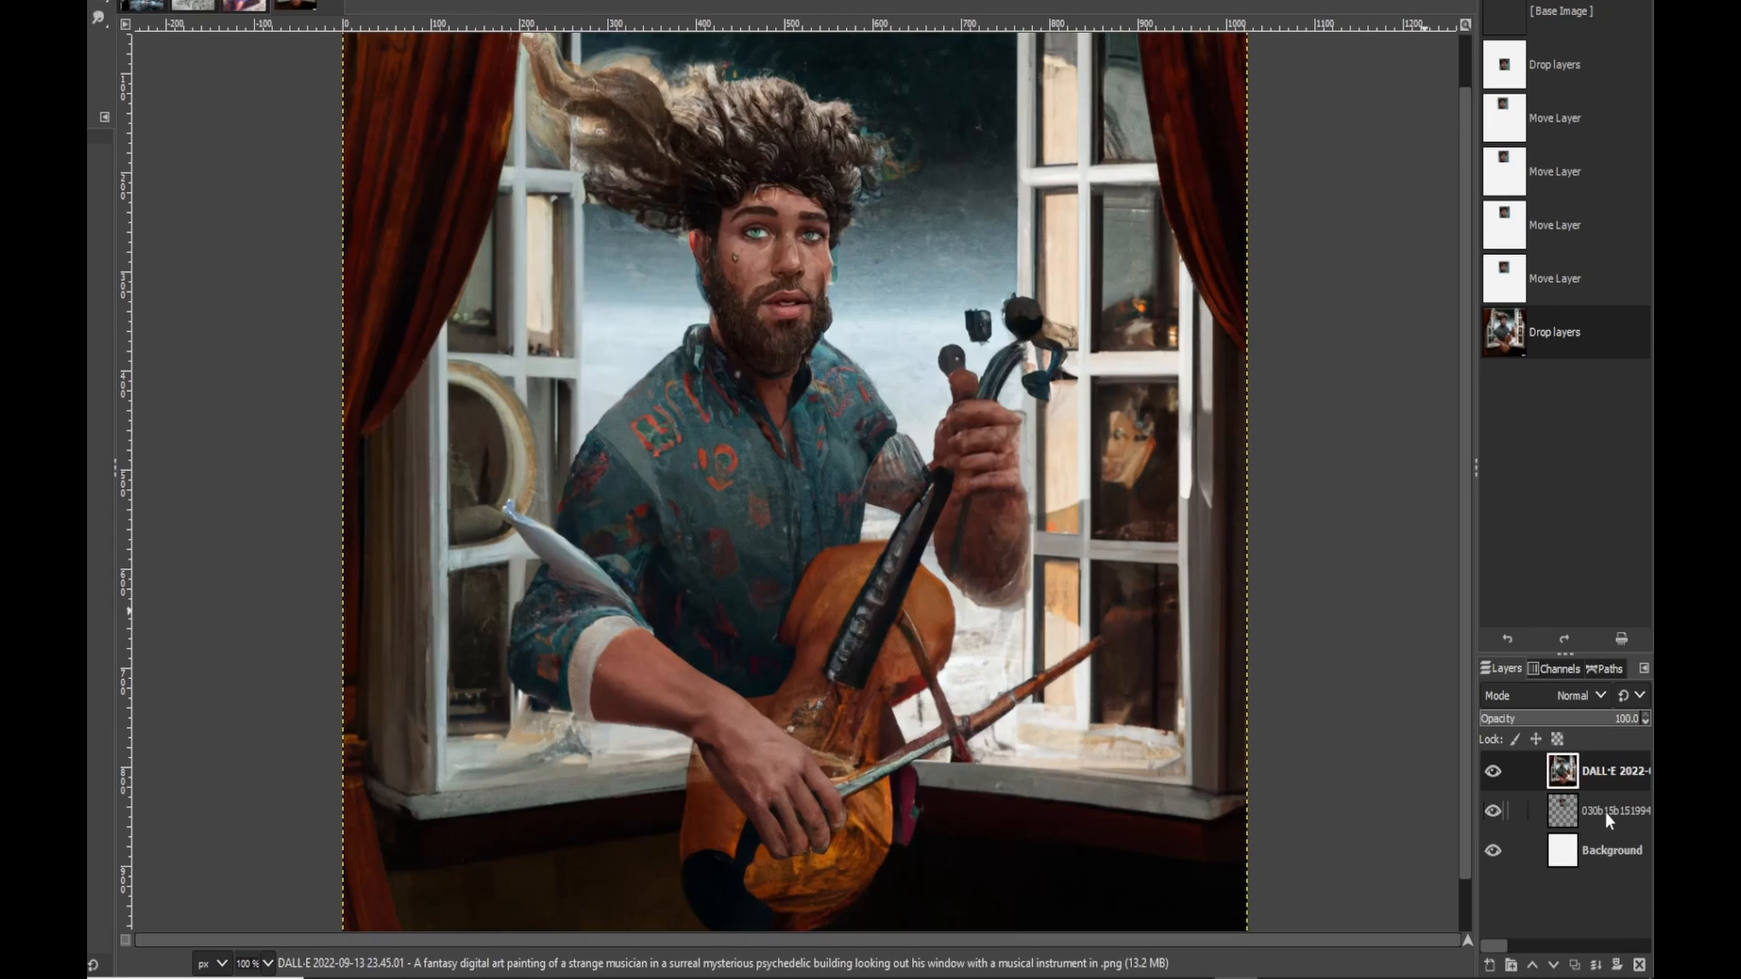
Step: Delete the original webp portrait layer and the white Background layer beneath the DALL·E image
{"action": "left_click", "coordinate": [1606, 815]}
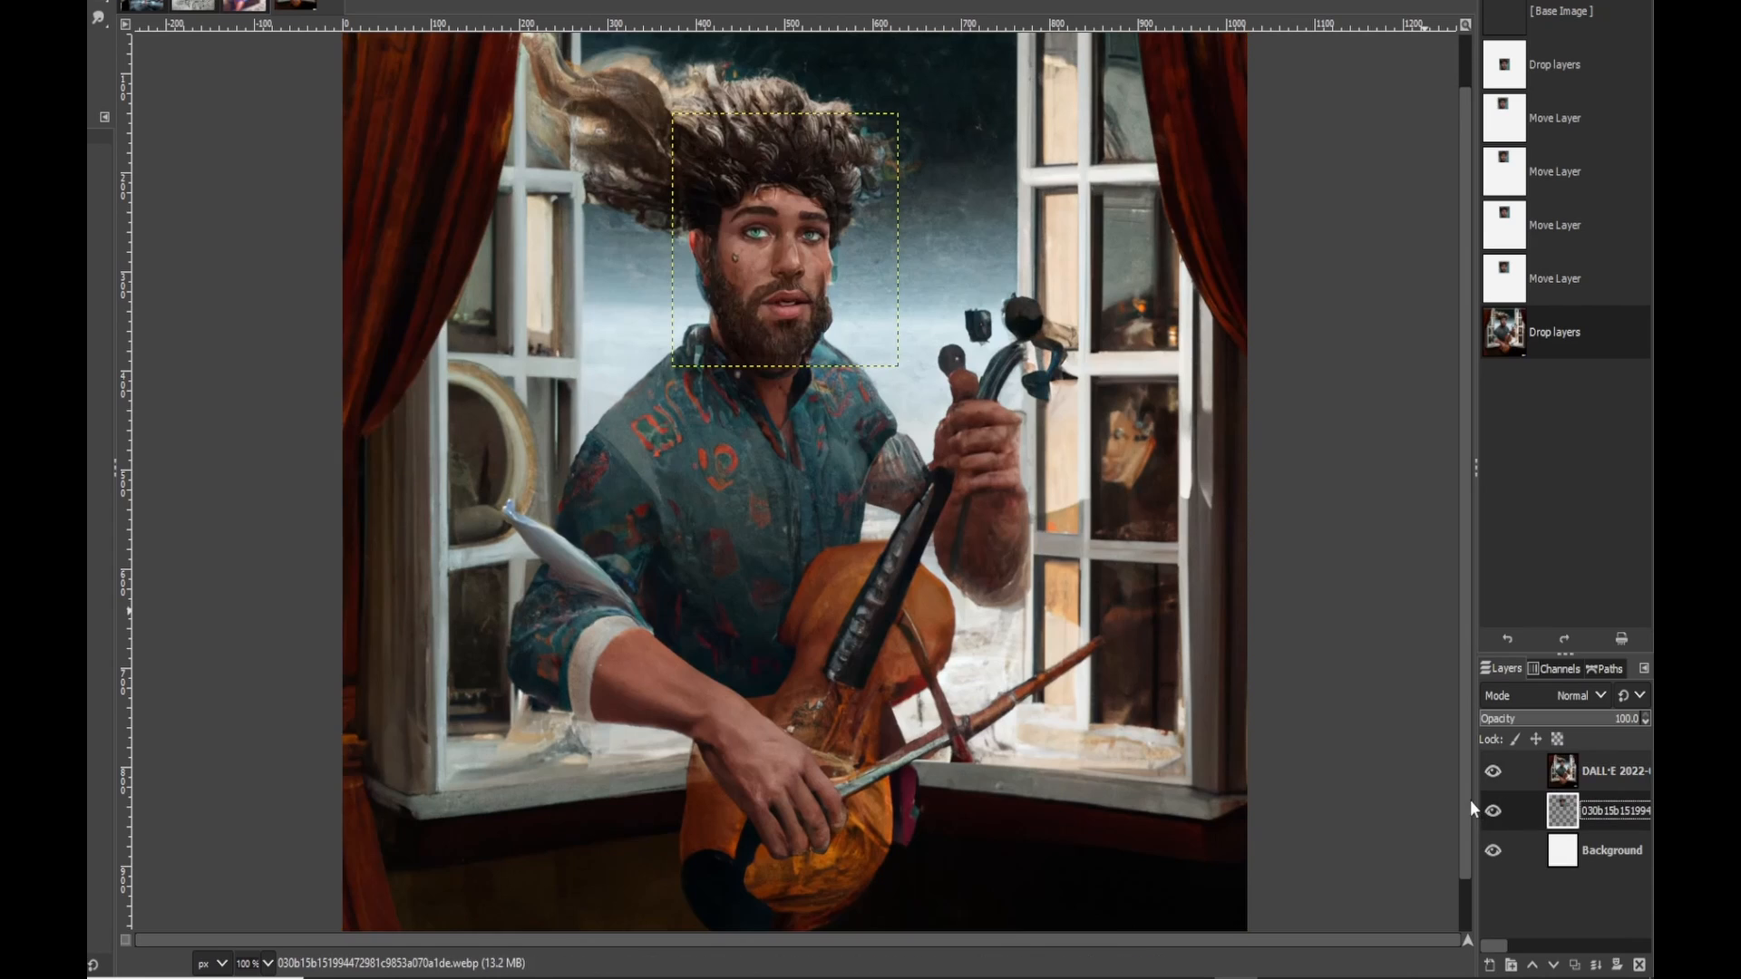
{"action": "left_click", "coordinate": [1640, 965]}
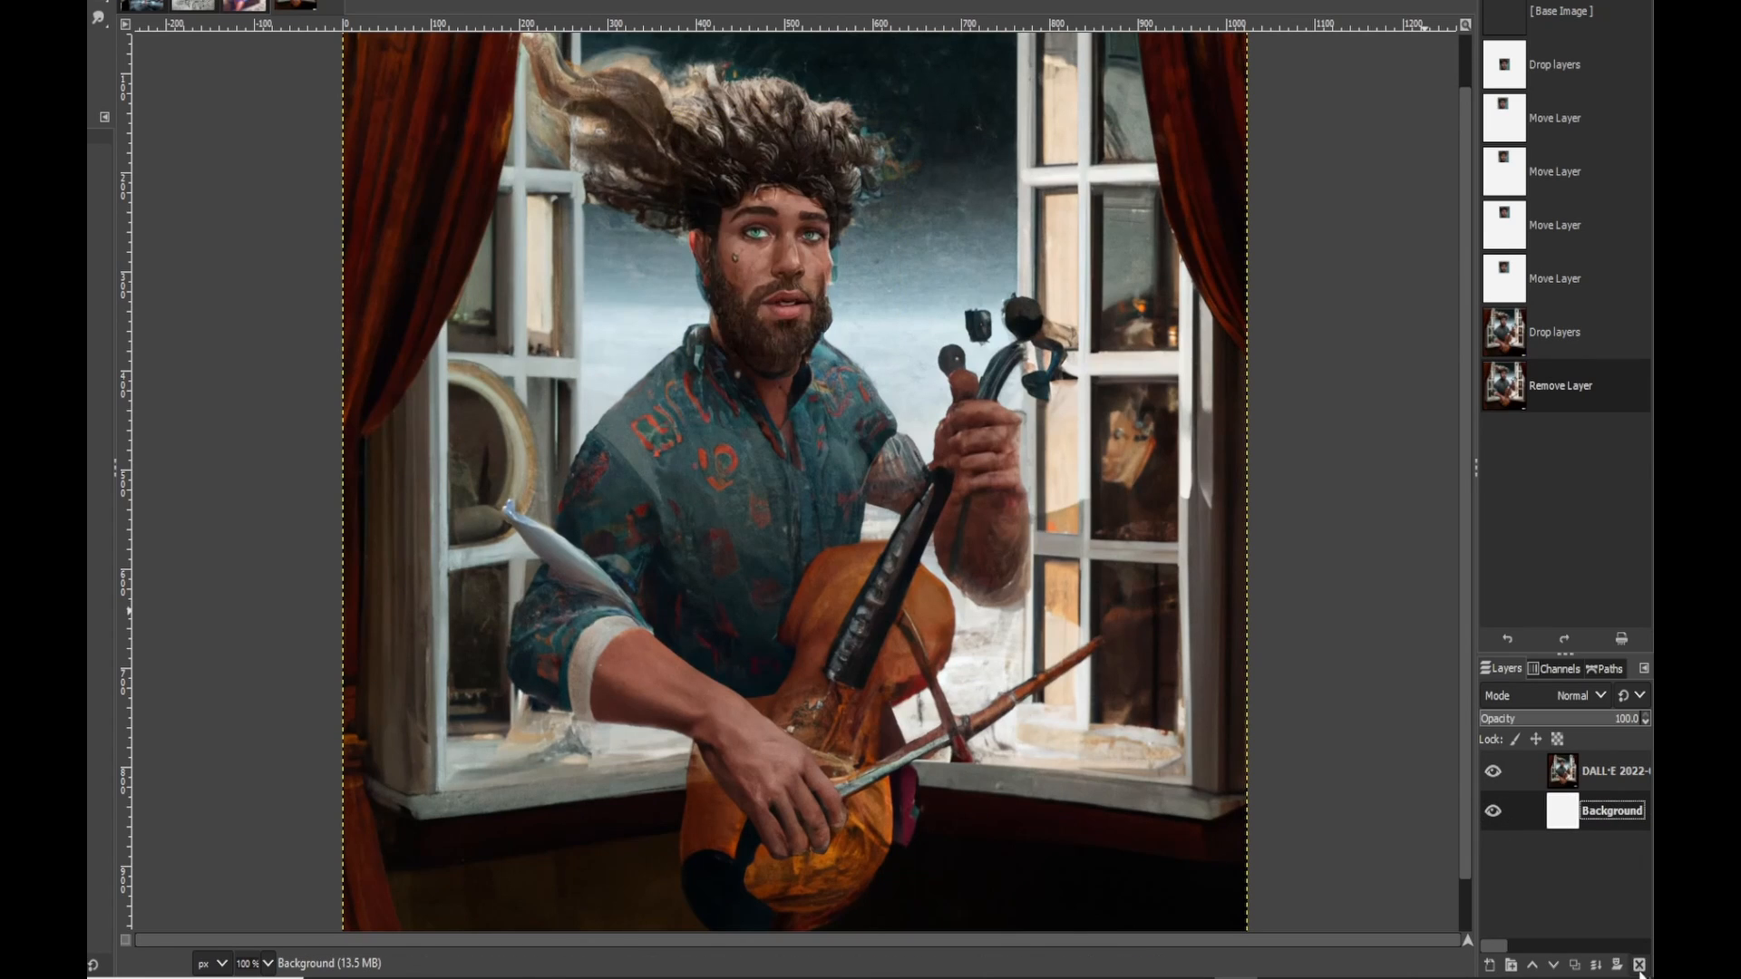
{"action": "left_click", "coordinate": [1640, 964]}
{"action": "scroll", "coordinate": [1460, 420], "scroll_direction": "up", "scroll_amount": 2}
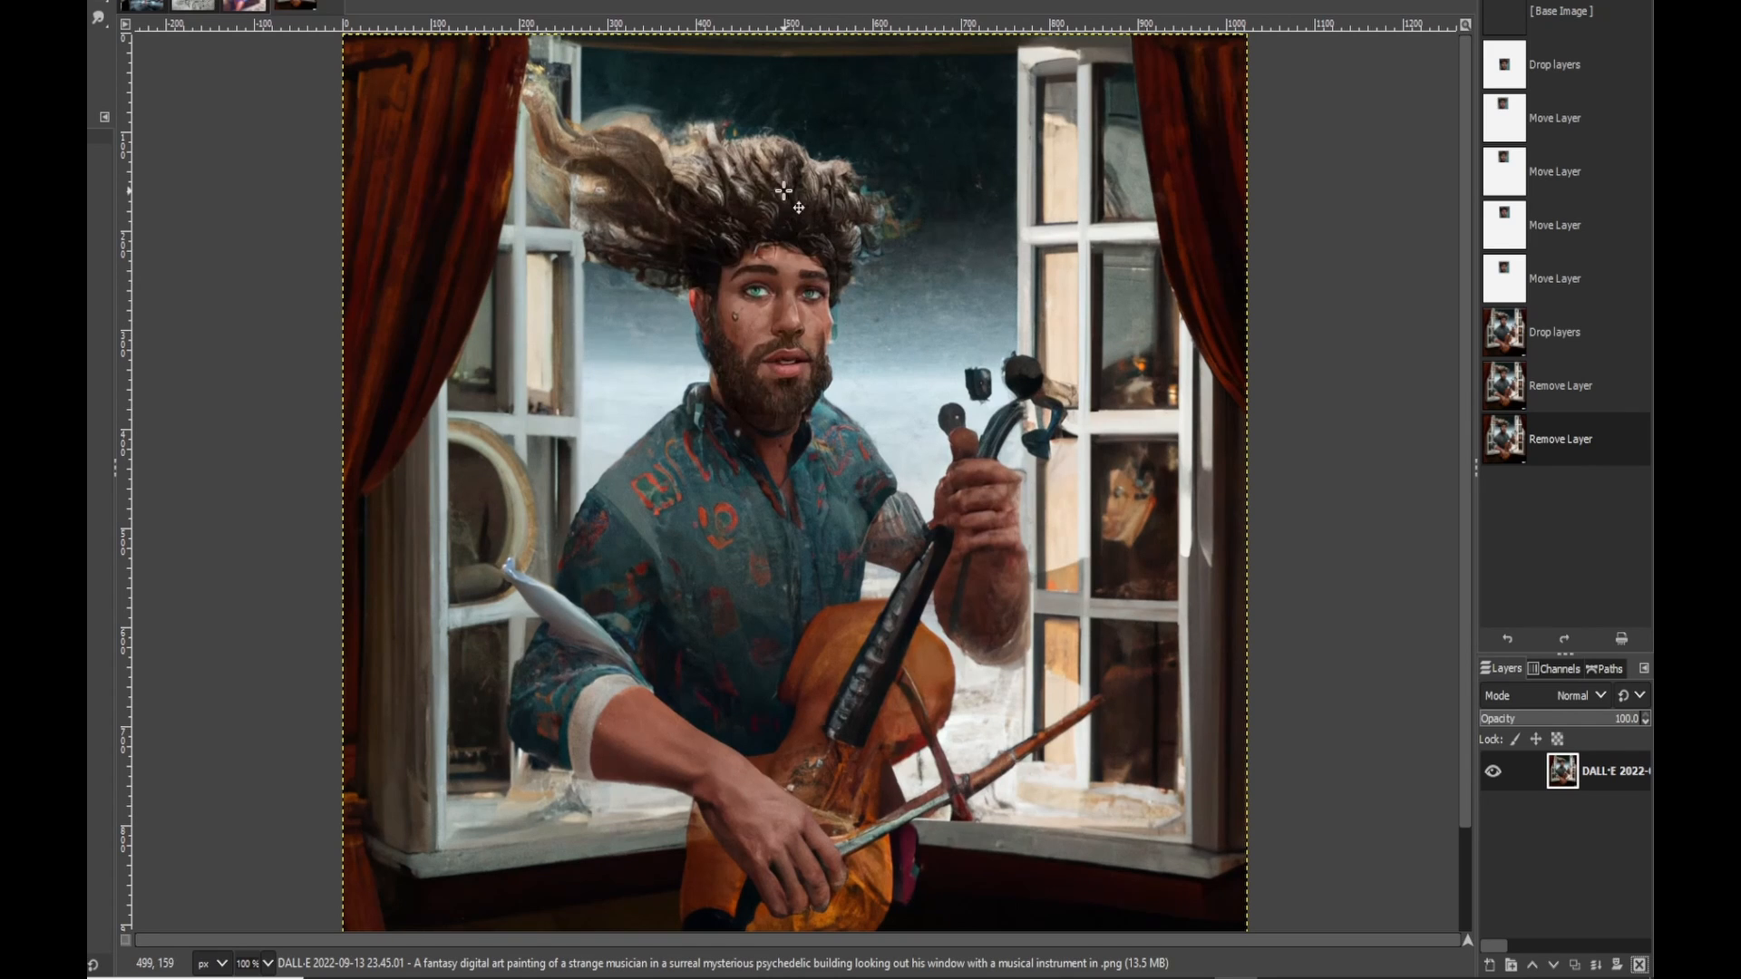
Step: Smudge the darker lower part of the teal patch beside the musician's cheek into the blue background
{"action": "scroll", "coordinate": [784, 190], "scroll_direction": "up", "scroll_amount": 2}
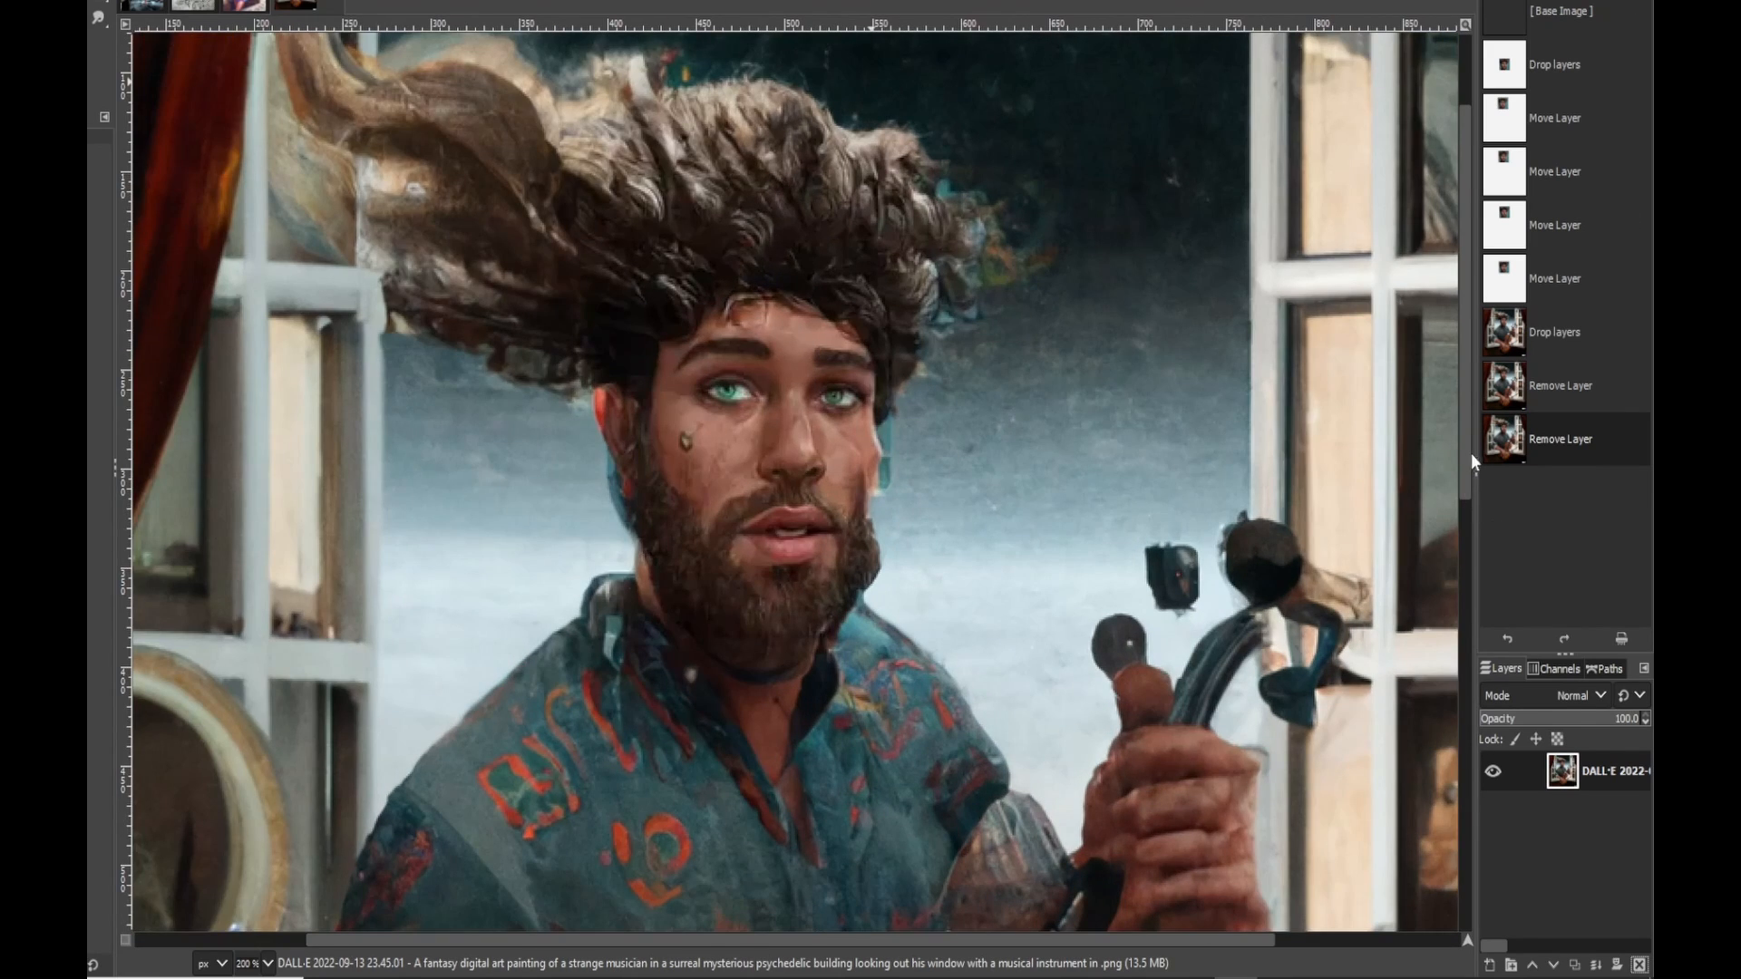
{"action": "left_click_drag", "start_coordinate": [1472, 456], "coordinate": [1461, 432]}
{"action": "scroll", "coordinate": [902, 473], "scroll_direction": "up", "scroll_amount": 1}
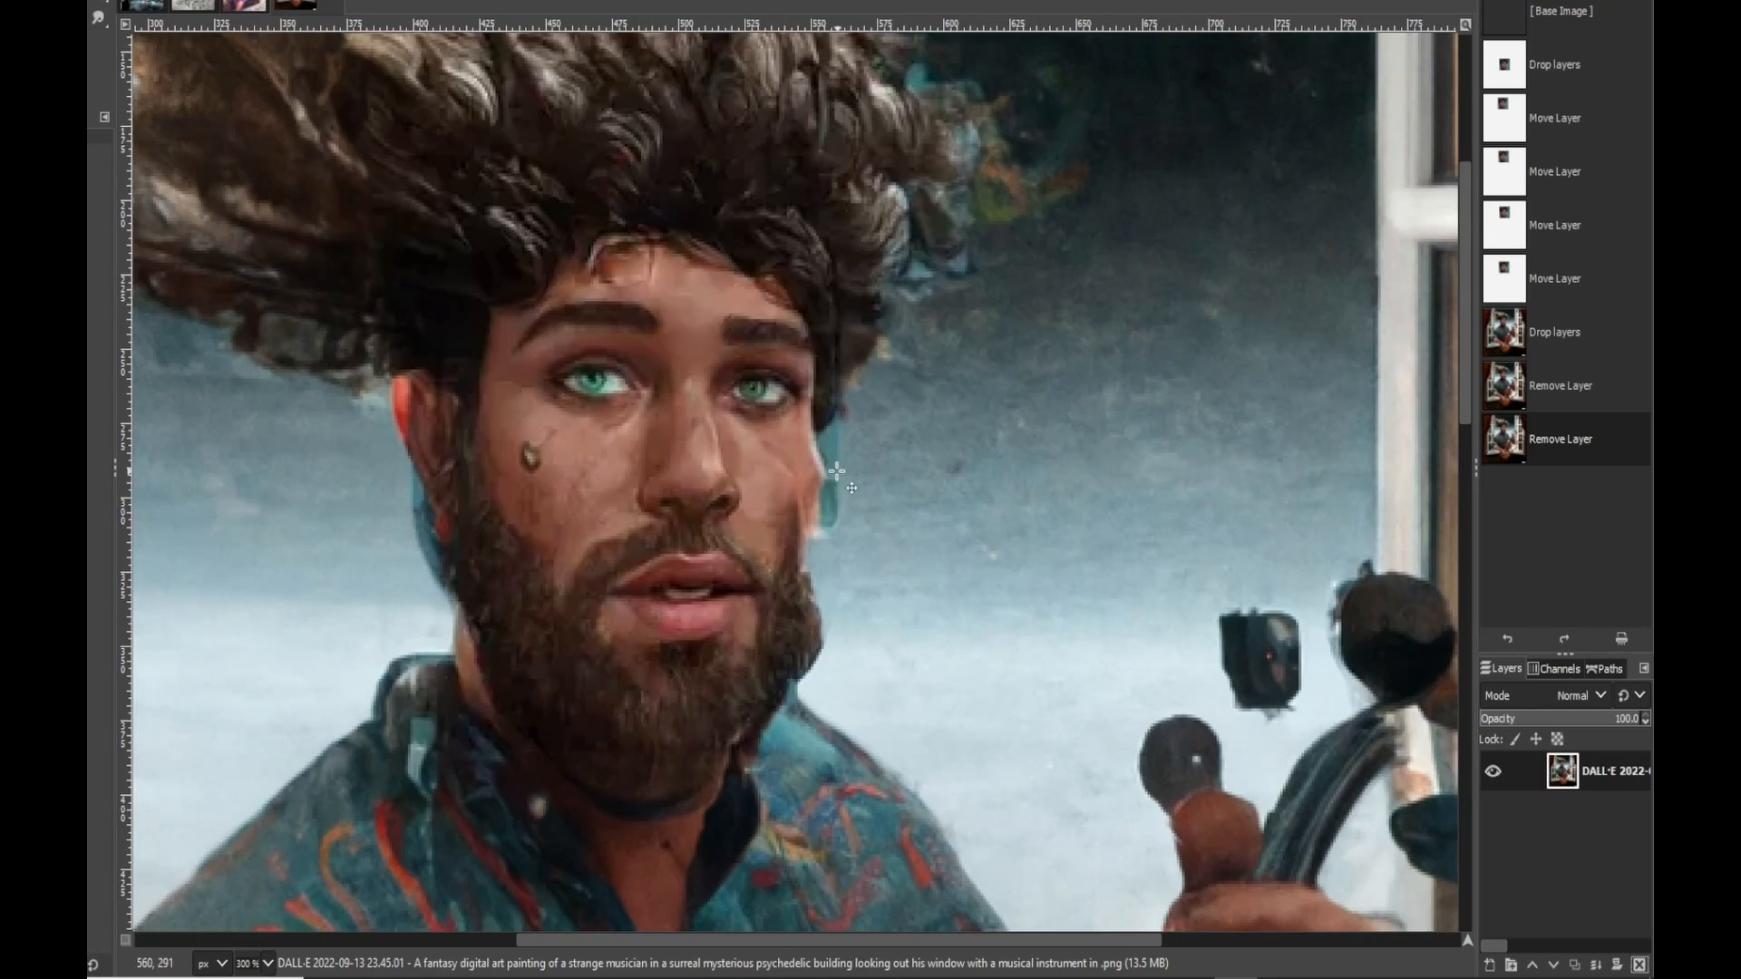
{"action": "scroll", "coordinate": [837, 471], "scroll_direction": "up", "scroll_amount": 3}
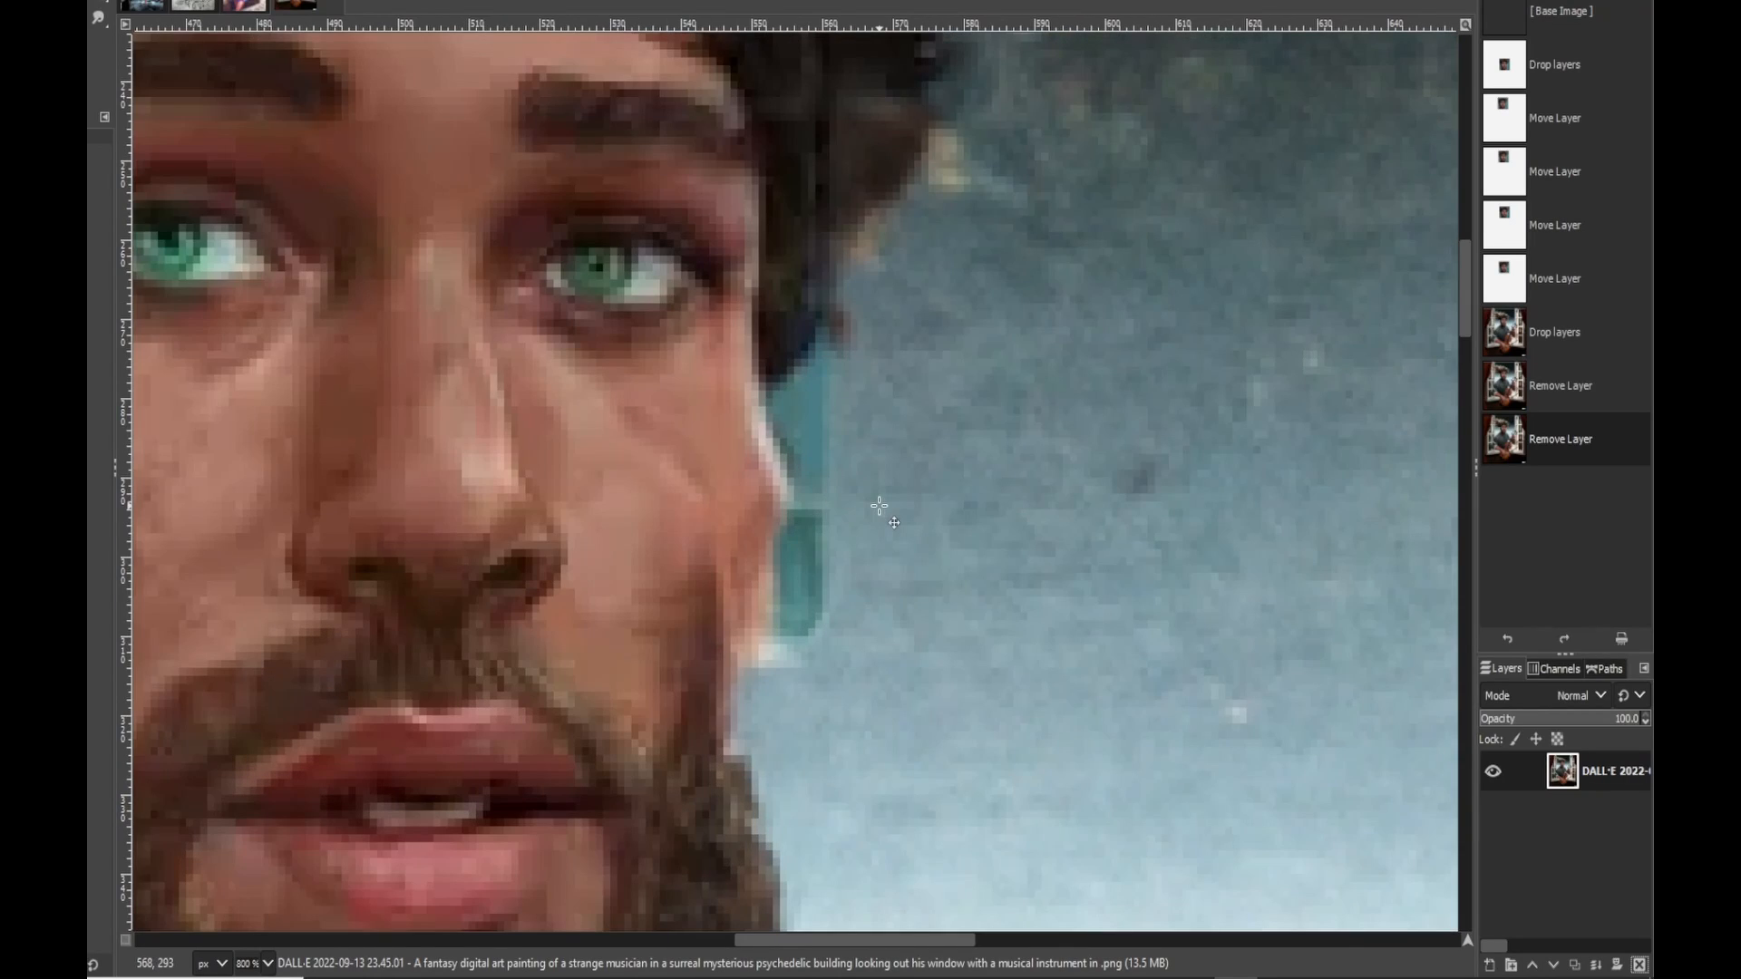
{"action": "left_click", "coordinate": [100, 28]}
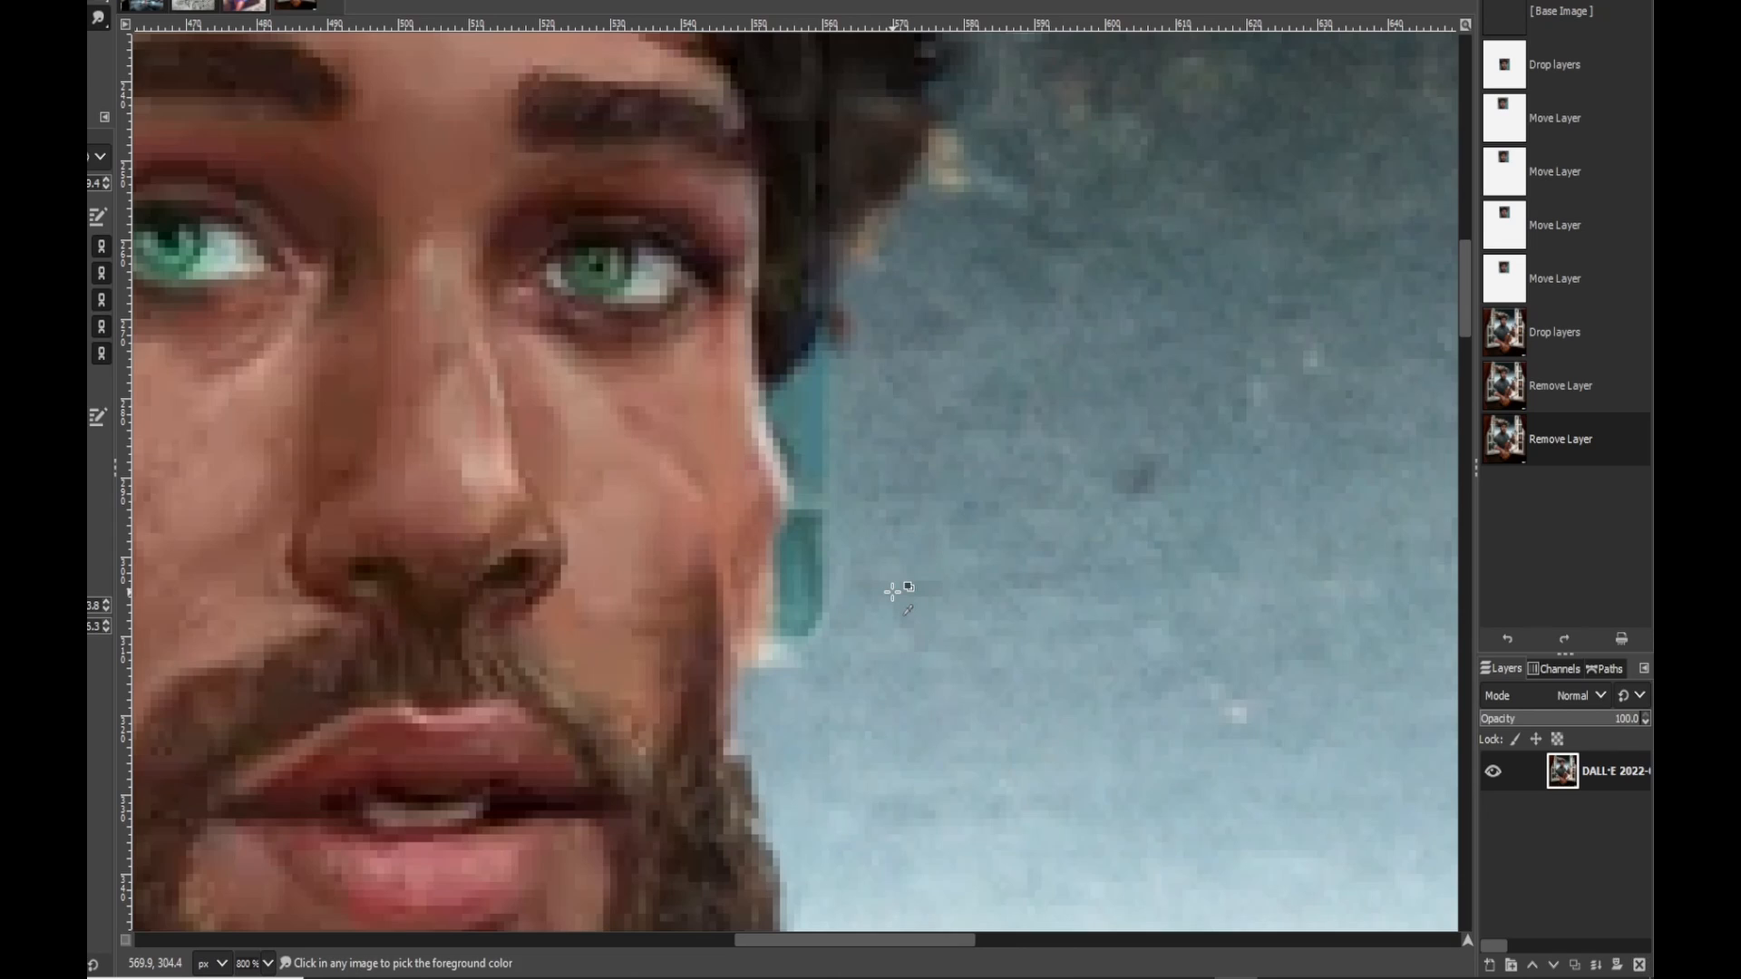
{"action": "key", "text": "s"}
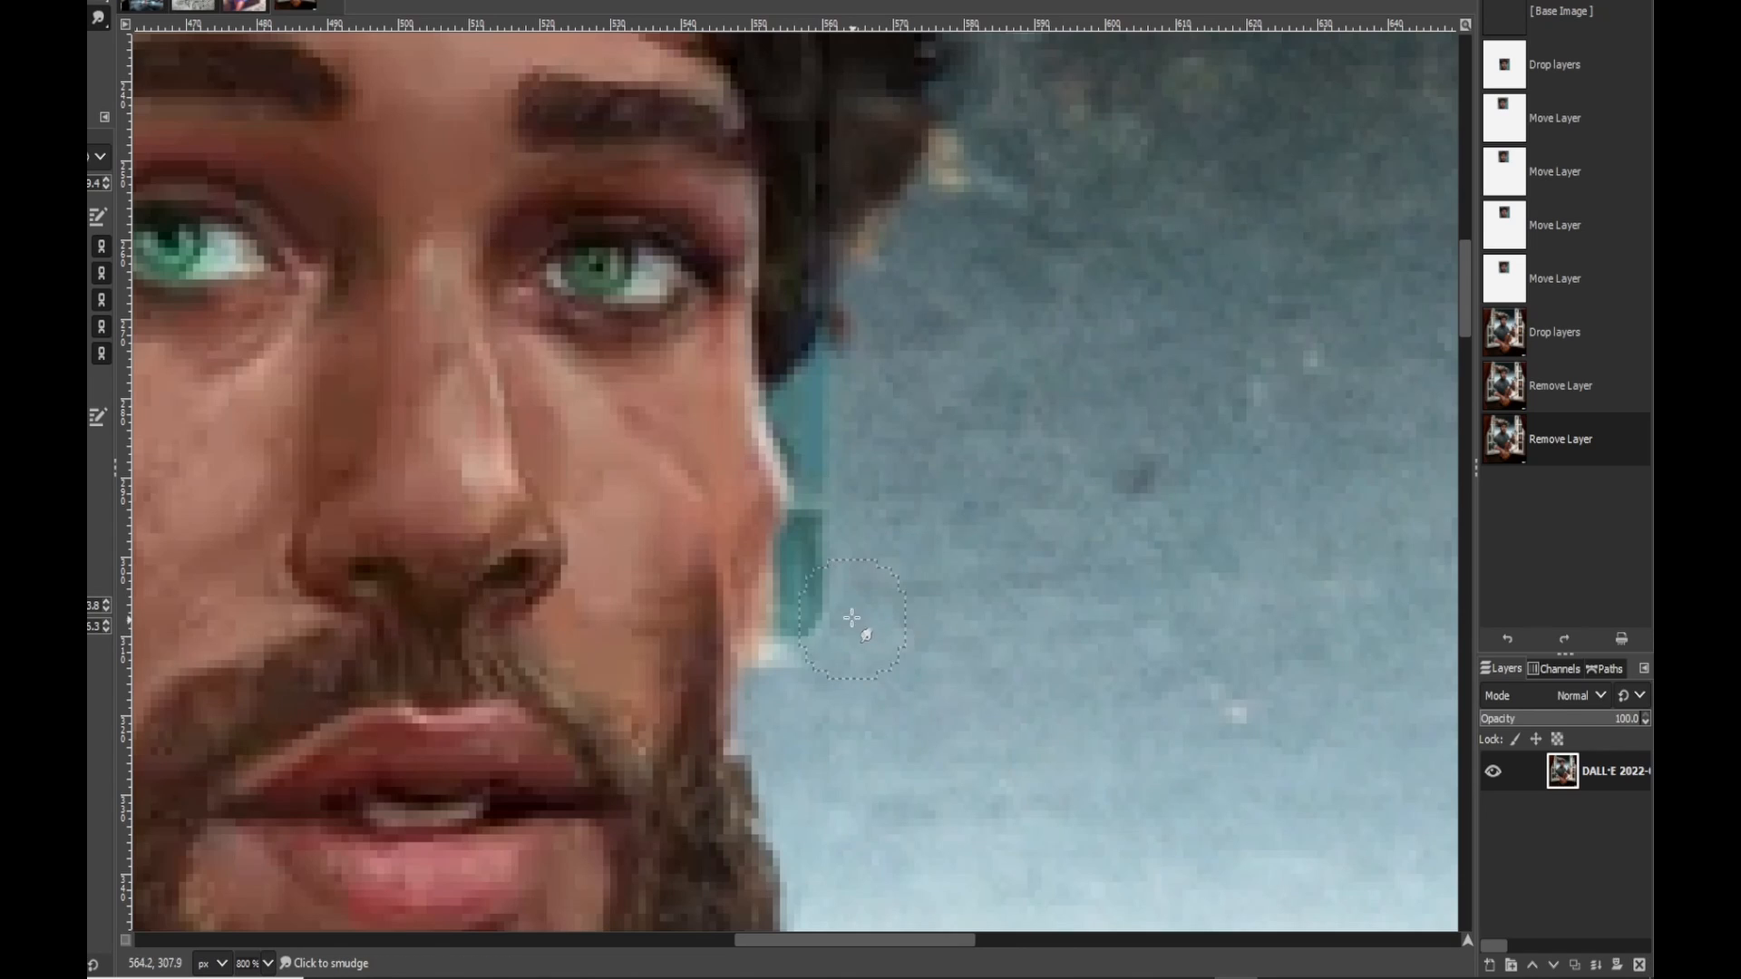
{"action": "left_click", "coordinate": [823, 600]}
{"action": "left_click", "coordinate": [798, 617]}
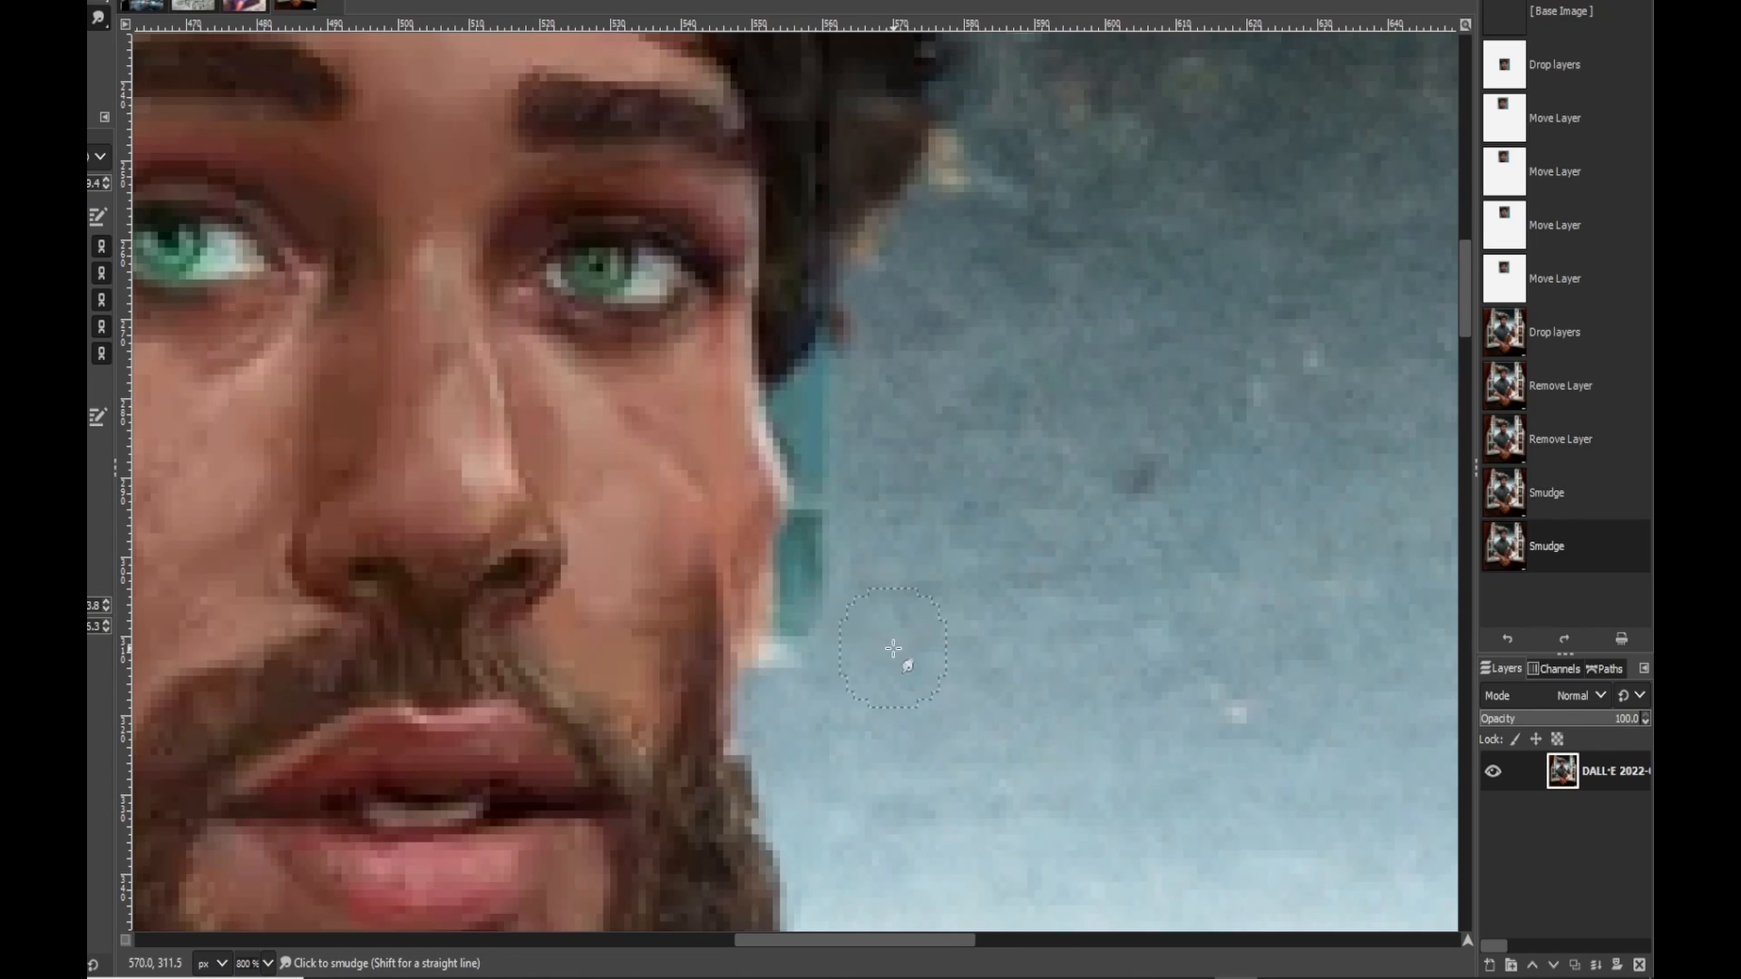
{"action": "left_click", "coordinate": [800, 580]}
{"action": "left_click", "coordinate": [809, 585]}
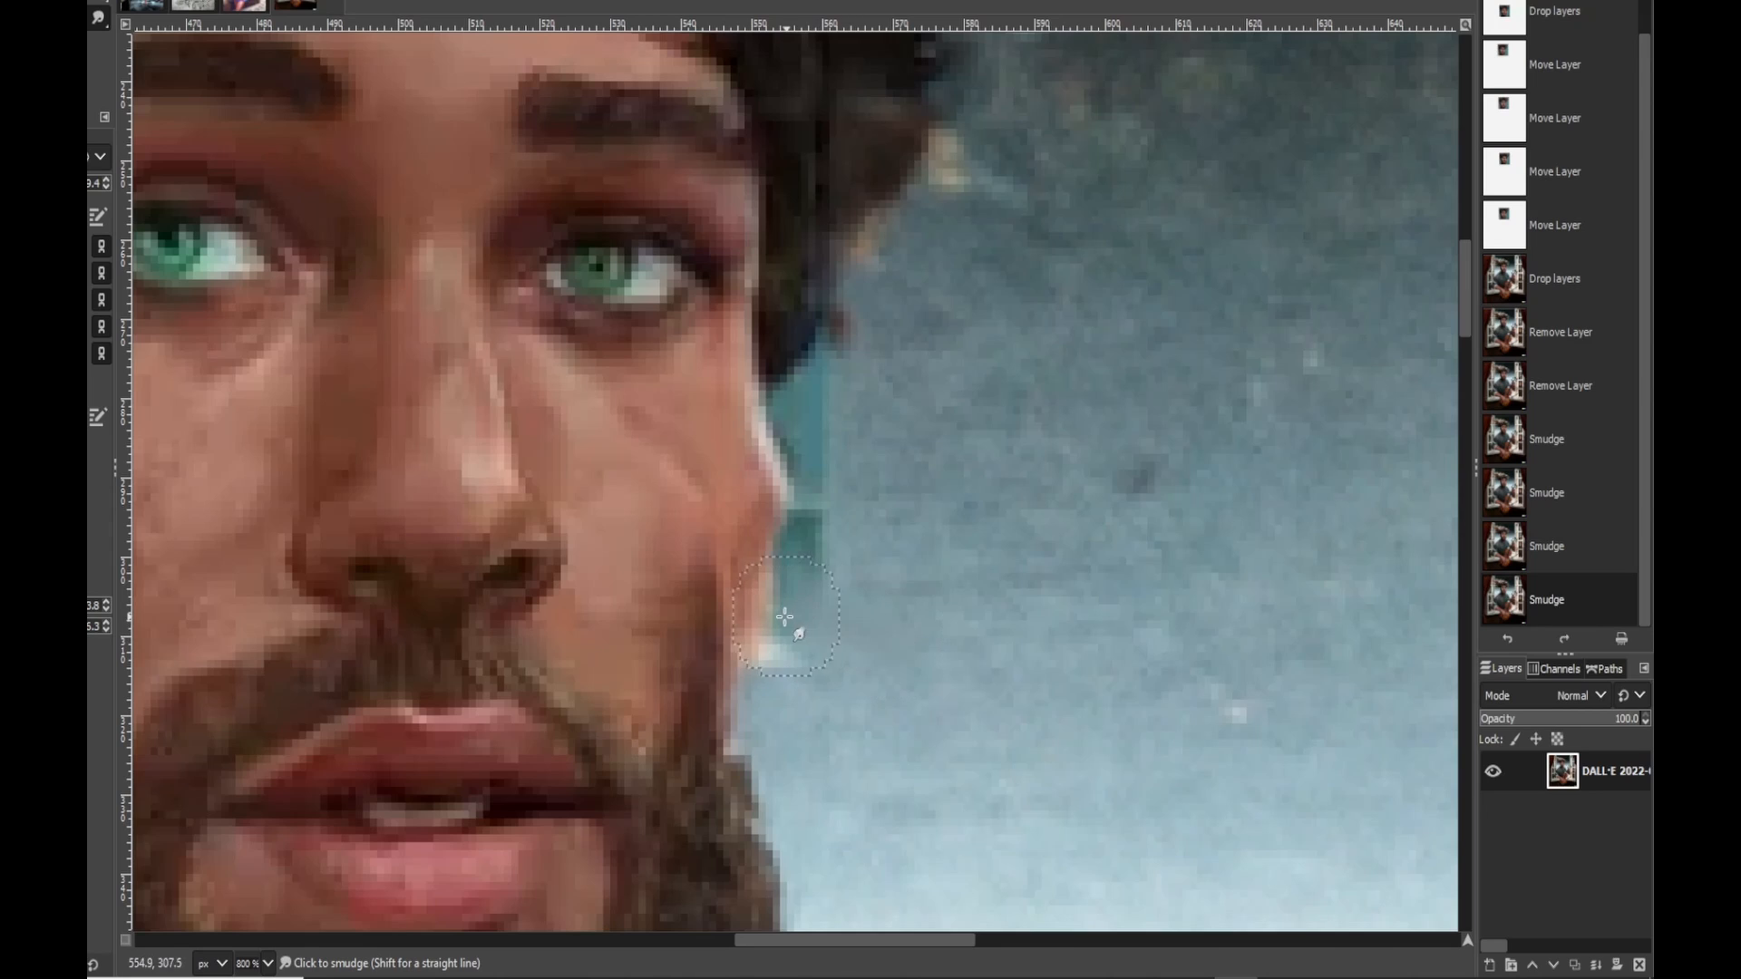
{"action": "left_click", "coordinate": [821, 581]}
{"action": "left_click_drag", "start_coordinate": [822, 580], "coordinate": [789, 550]}
{"action": "left_click", "coordinate": [811, 552]}
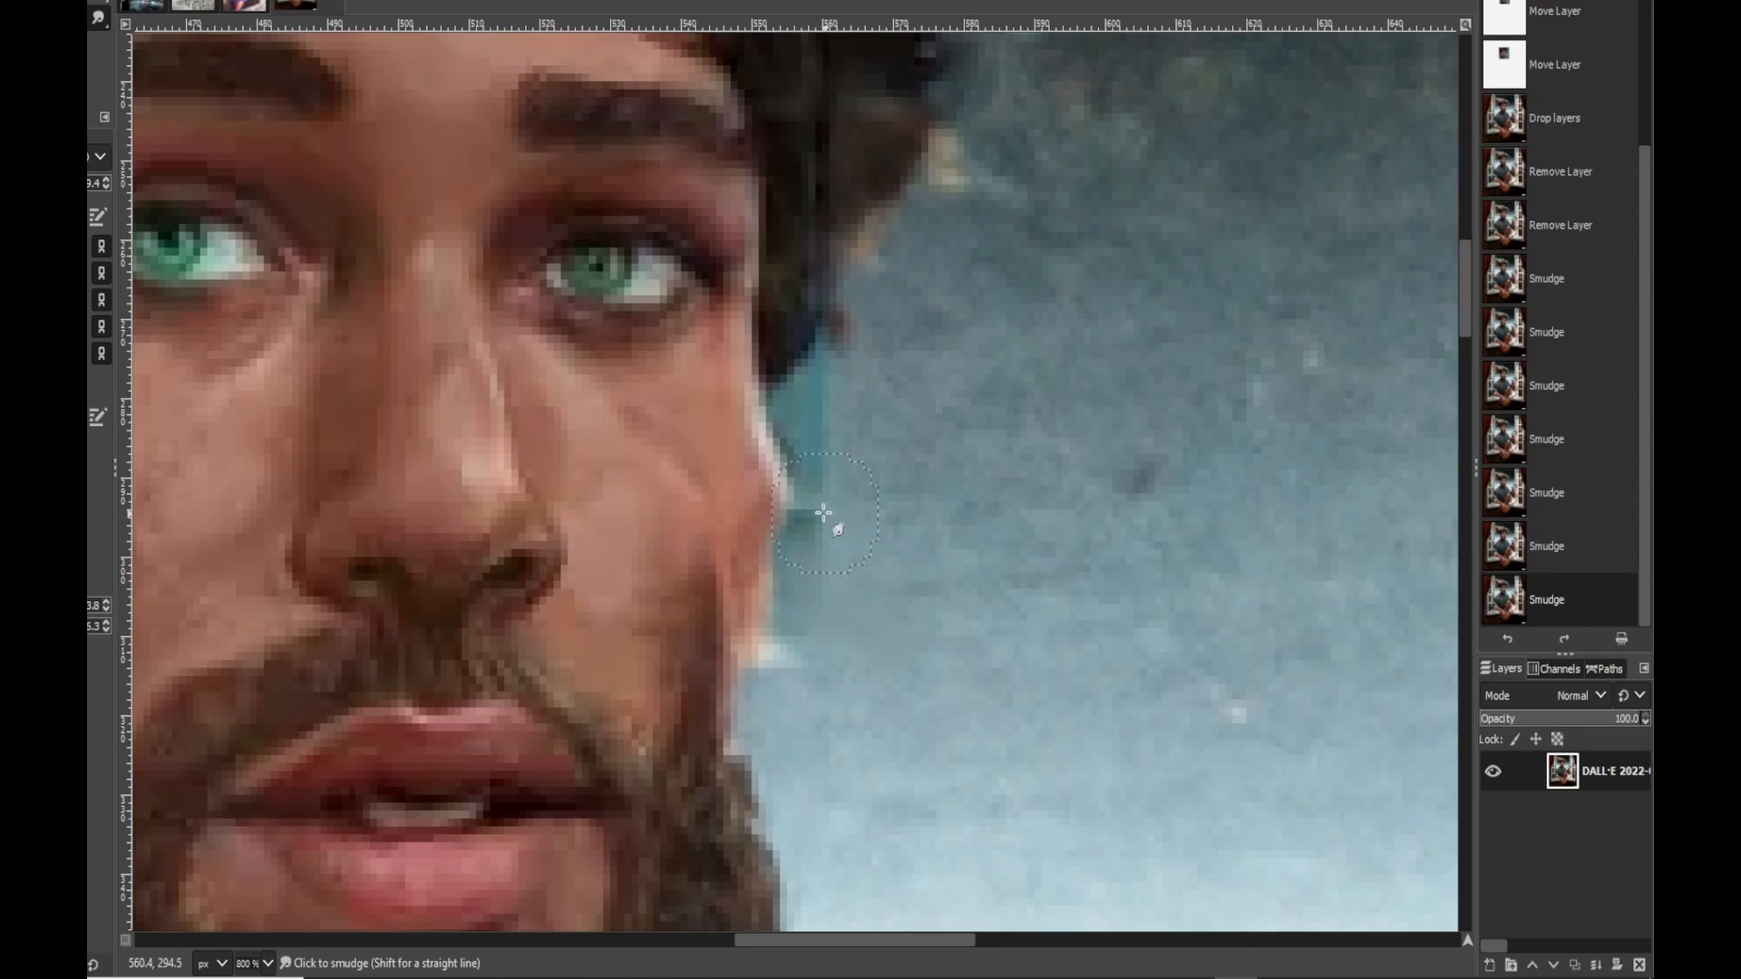
{"action": "left_click", "coordinate": [816, 555]}
{"action": "left_click", "coordinate": [803, 562]}
{"action": "left_click", "coordinate": [802, 616]}
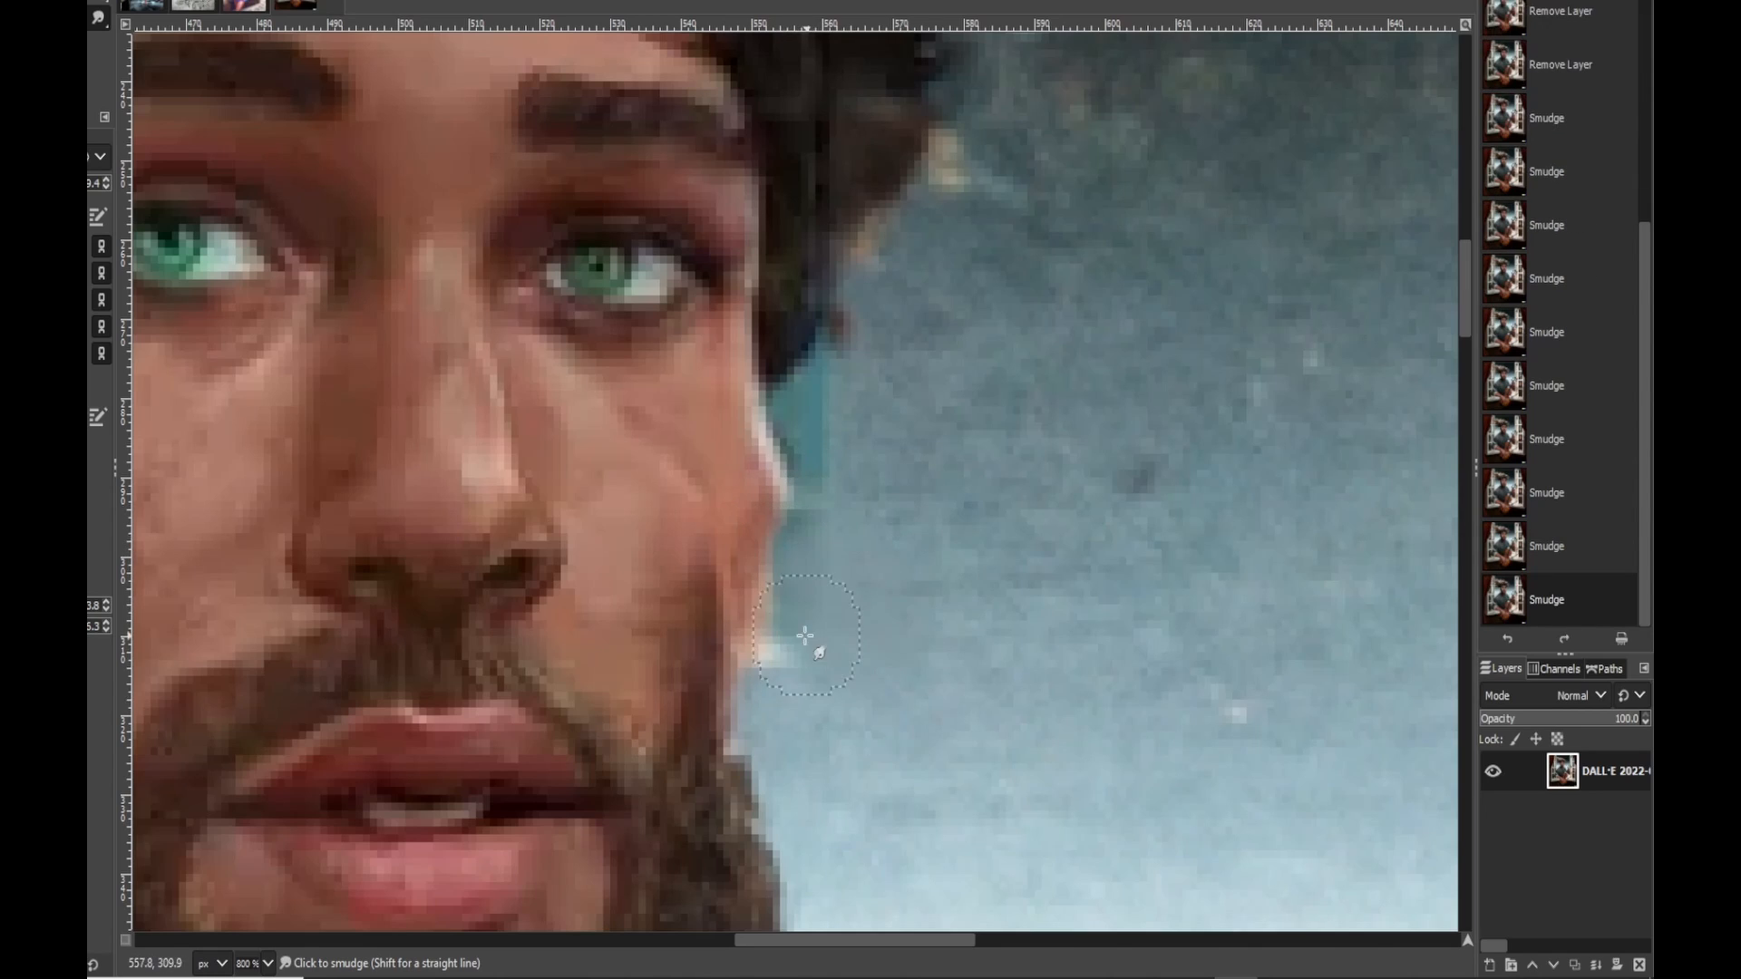
{"action": "left_click", "coordinate": [830, 662]}
{"action": "left_click", "coordinate": [816, 635]}
Step: Smudge the upper teal strip between the hair and the cheek outward into the surrounding sky
{"action": "left_click_drag", "start_coordinate": [827, 502], "coordinate": [858, 564]}
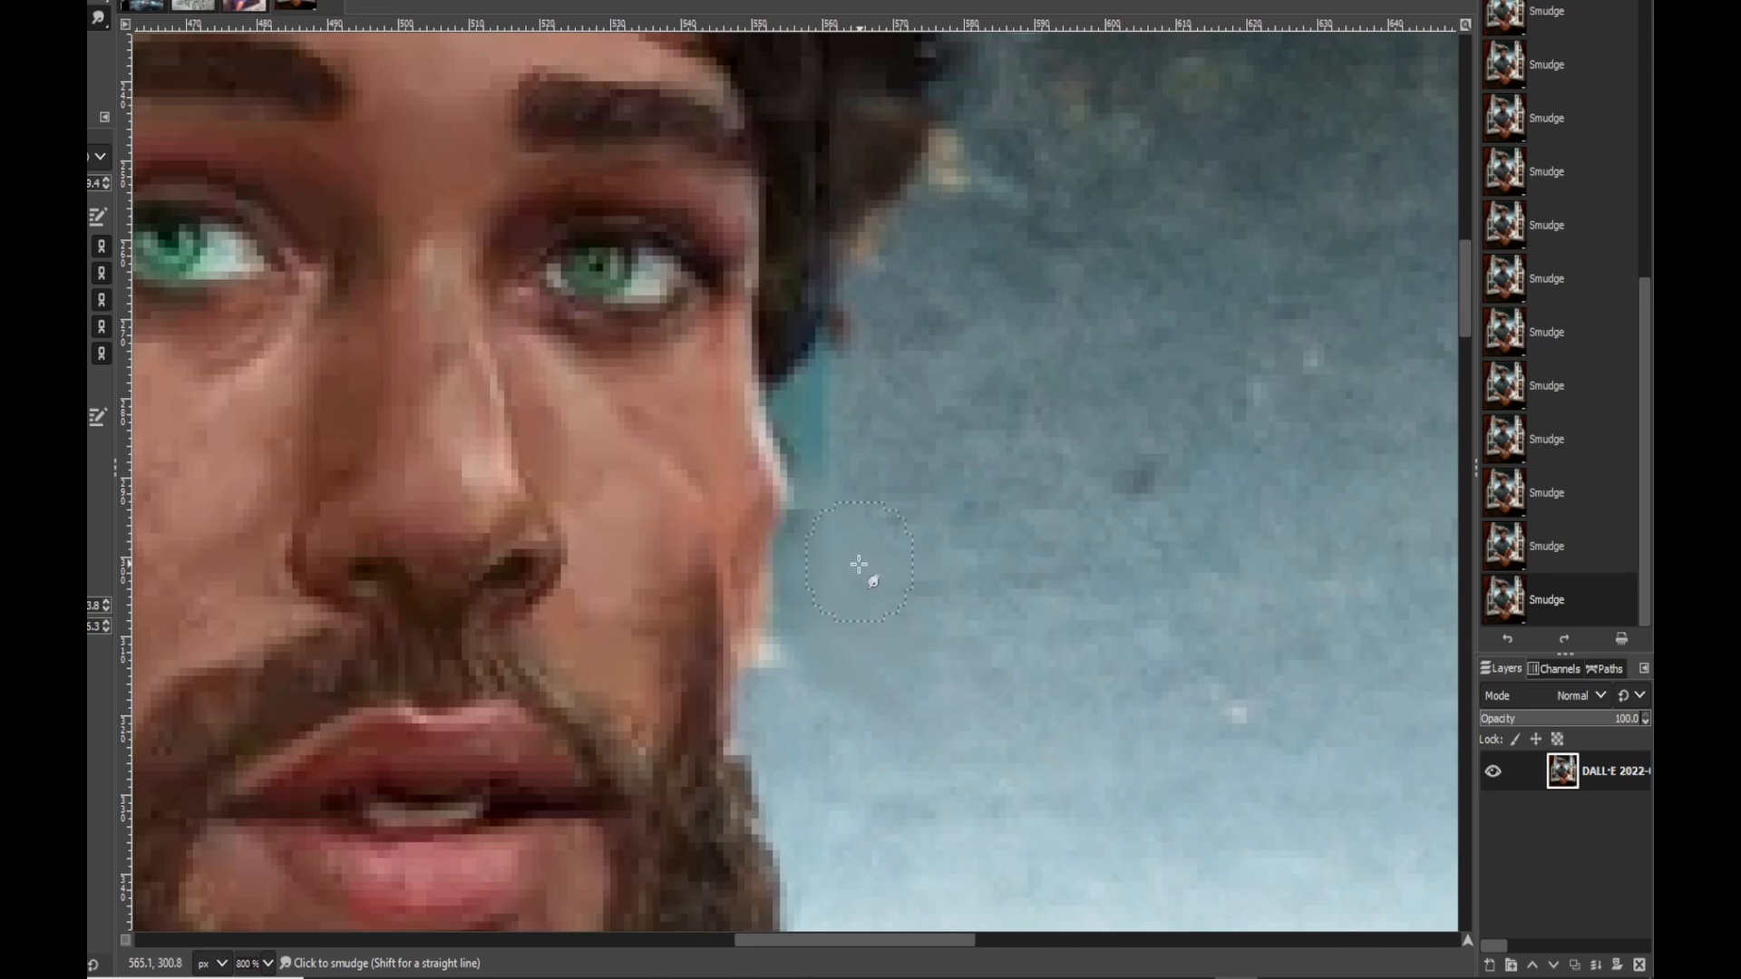
{"action": "mouse_move", "coordinate": [797, 415]}
{"action": "left_mouse_down"}
{"action": "mouse_move", "coordinate": [823, 440]}
{"action": "mouse_move", "coordinate": [861, 410]}
{"action": "mouse_move", "coordinate": [883, 459]}
{"action": "left_mouse_up"}
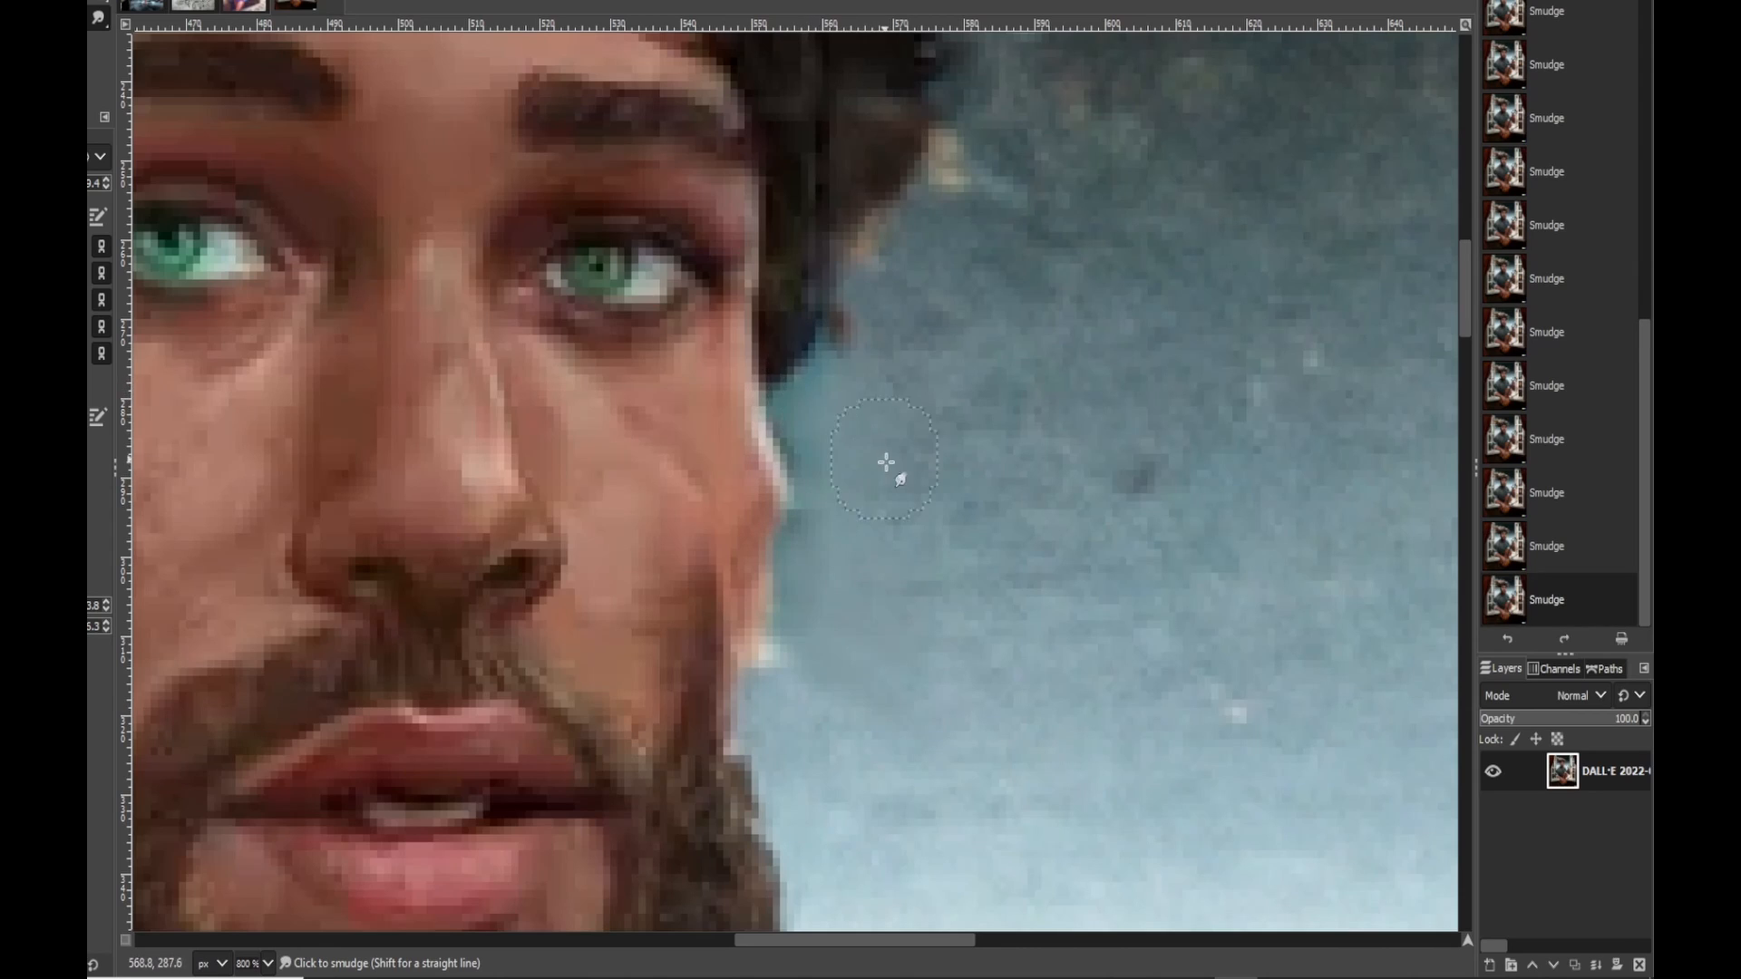
{"action": "left_click_drag", "start_coordinate": [844, 400], "coordinate": [851, 517]}
{"action": "scroll", "coordinate": [952, 598], "scroll_direction": "down", "scroll_amount": 3}
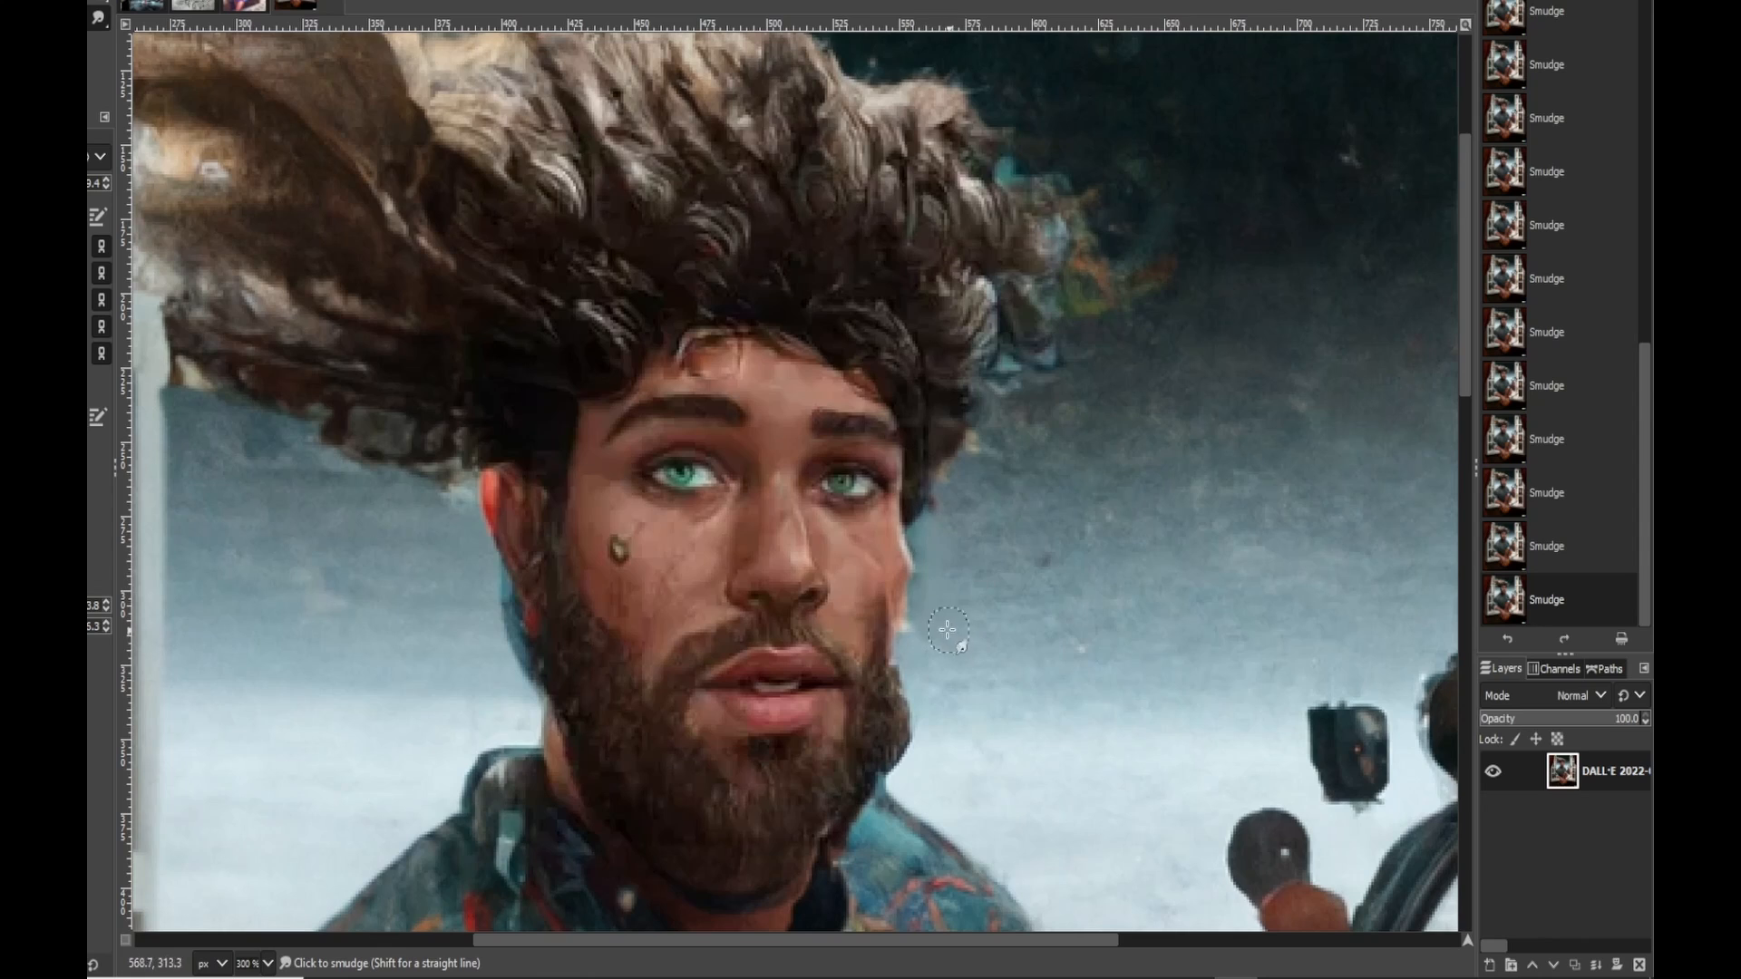
Step: Undo the last smudge and rework the background beside the cheek with fresh vertical and sideways smudge strokes
{"action": "scroll", "coordinate": [952, 562], "scroll_direction": "up", "scroll_amount": 1}
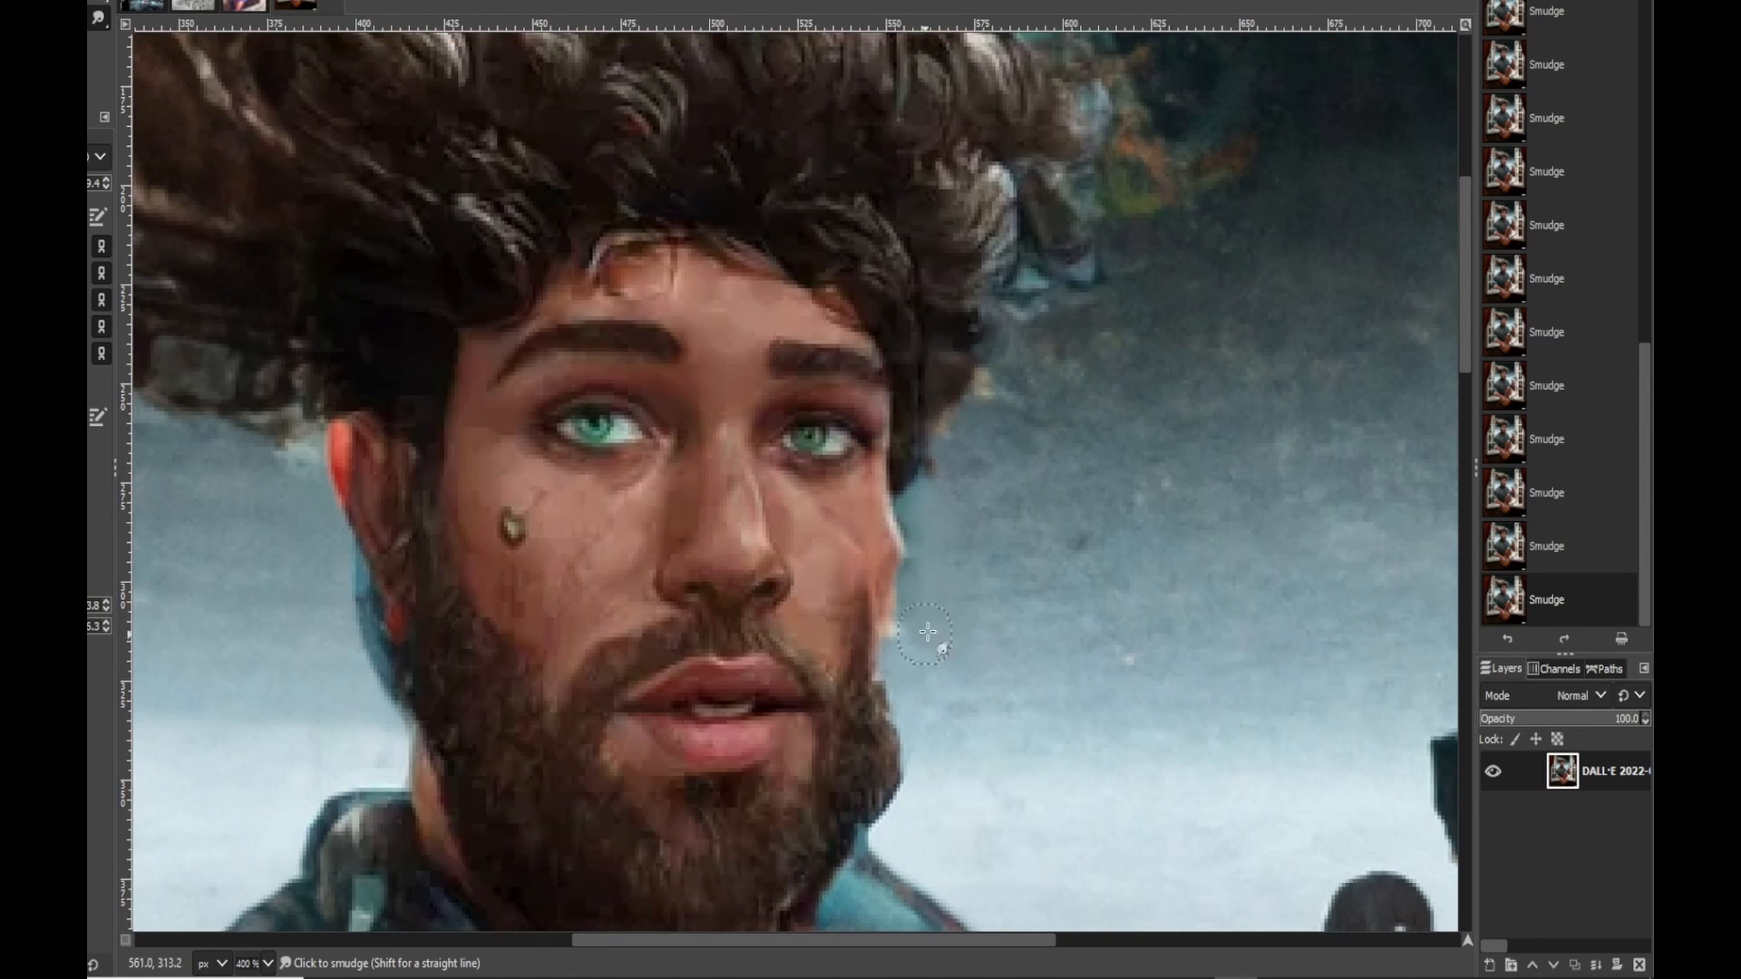
{"action": "key", "text": "ctrl+z"}
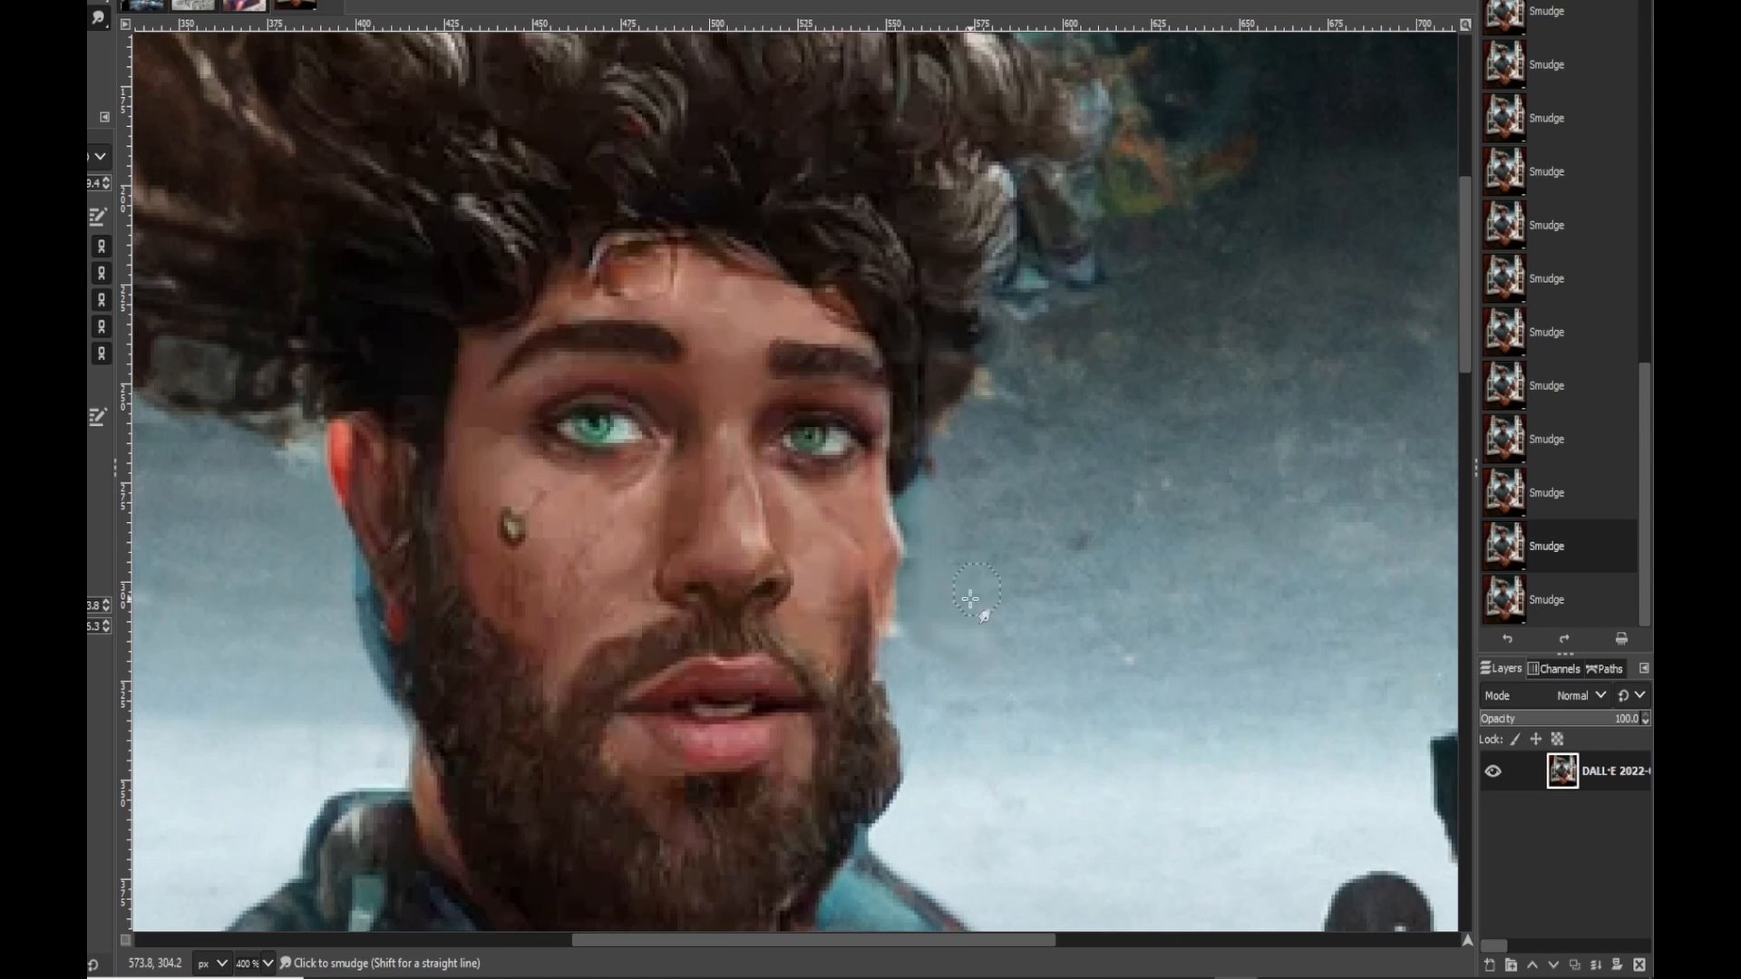
{"action": "left_click_drag", "start_coordinate": [931, 605], "coordinate": [967, 595]}
{"action": "key", "text": "ctrl+z"}
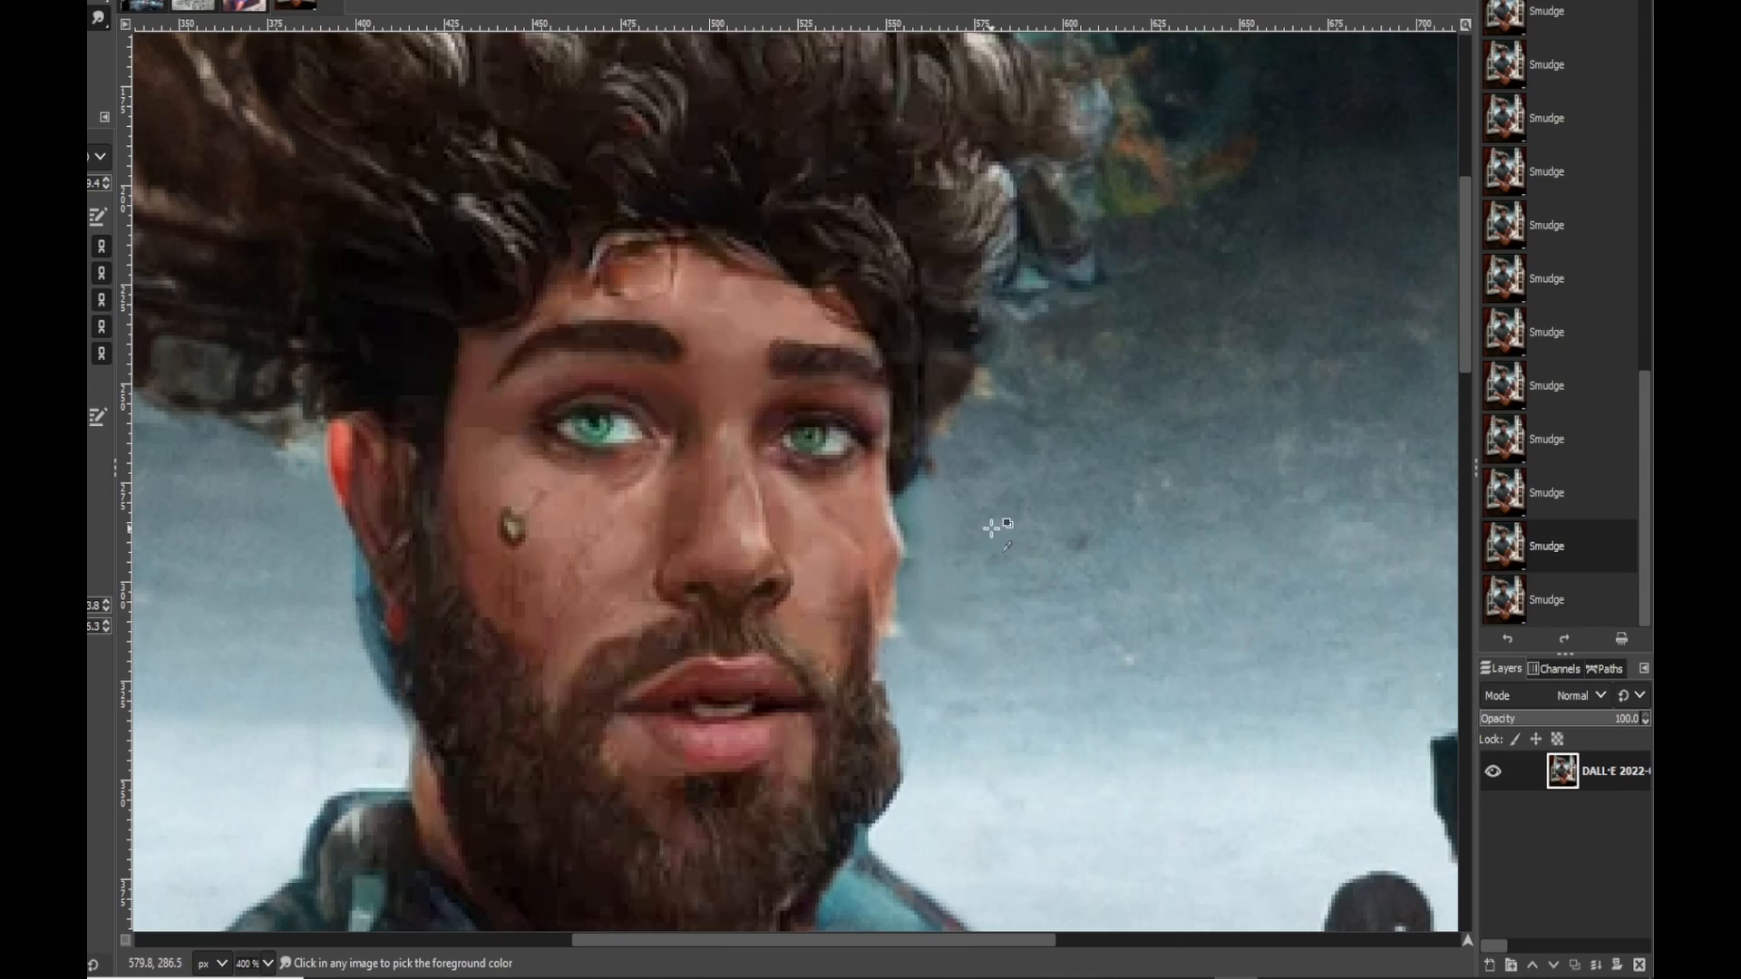
{"action": "key", "text": "ctrl+y"}
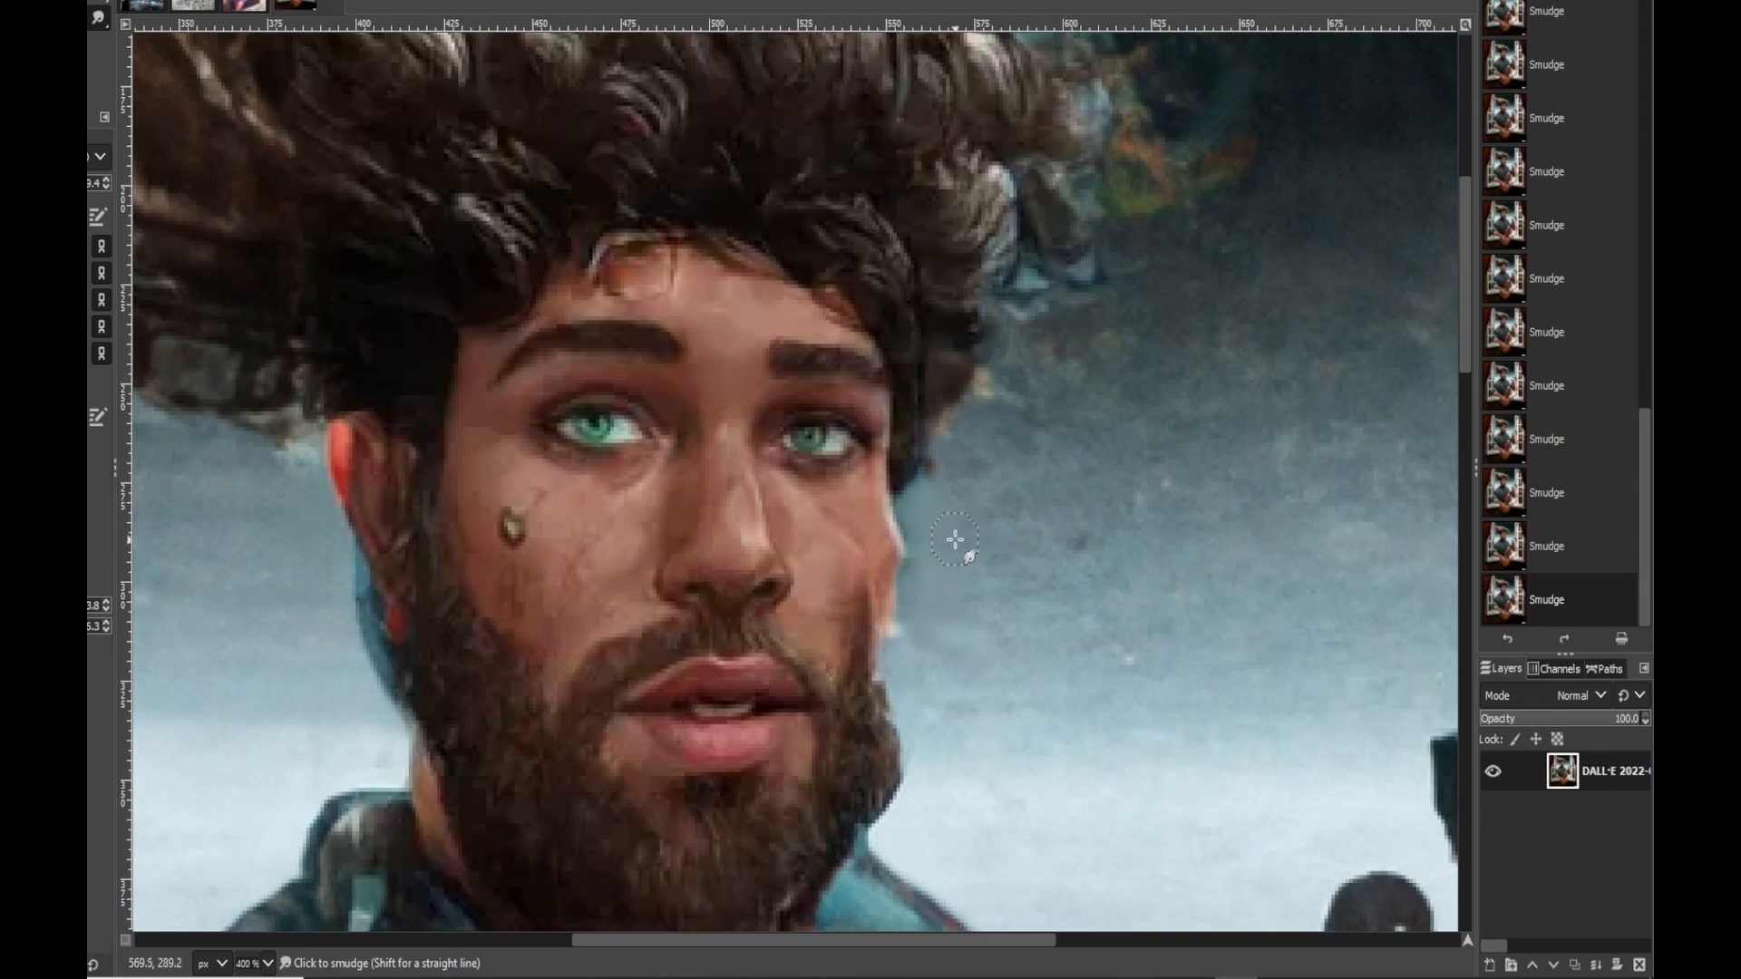
{"action": "mouse_move", "coordinate": [929, 506]}
{"action": "left_mouse_down"}
{"action": "mouse_move", "coordinate": [967, 535]}
{"action": "mouse_move", "coordinate": [996, 632]}
{"action": "mouse_move", "coordinate": [927, 650]}
{"action": "mouse_move", "coordinate": [950, 658]}
{"action": "left_mouse_up"}
{"action": "mouse_move", "coordinate": [1070, 628]}
{"action": "left_mouse_down"}
{"action": "mouse_move", "coordinate": [971, 638]}
{"action": "mouse_move", "coordinate": [977, 616]}
{"action": "left_mouse_up"}
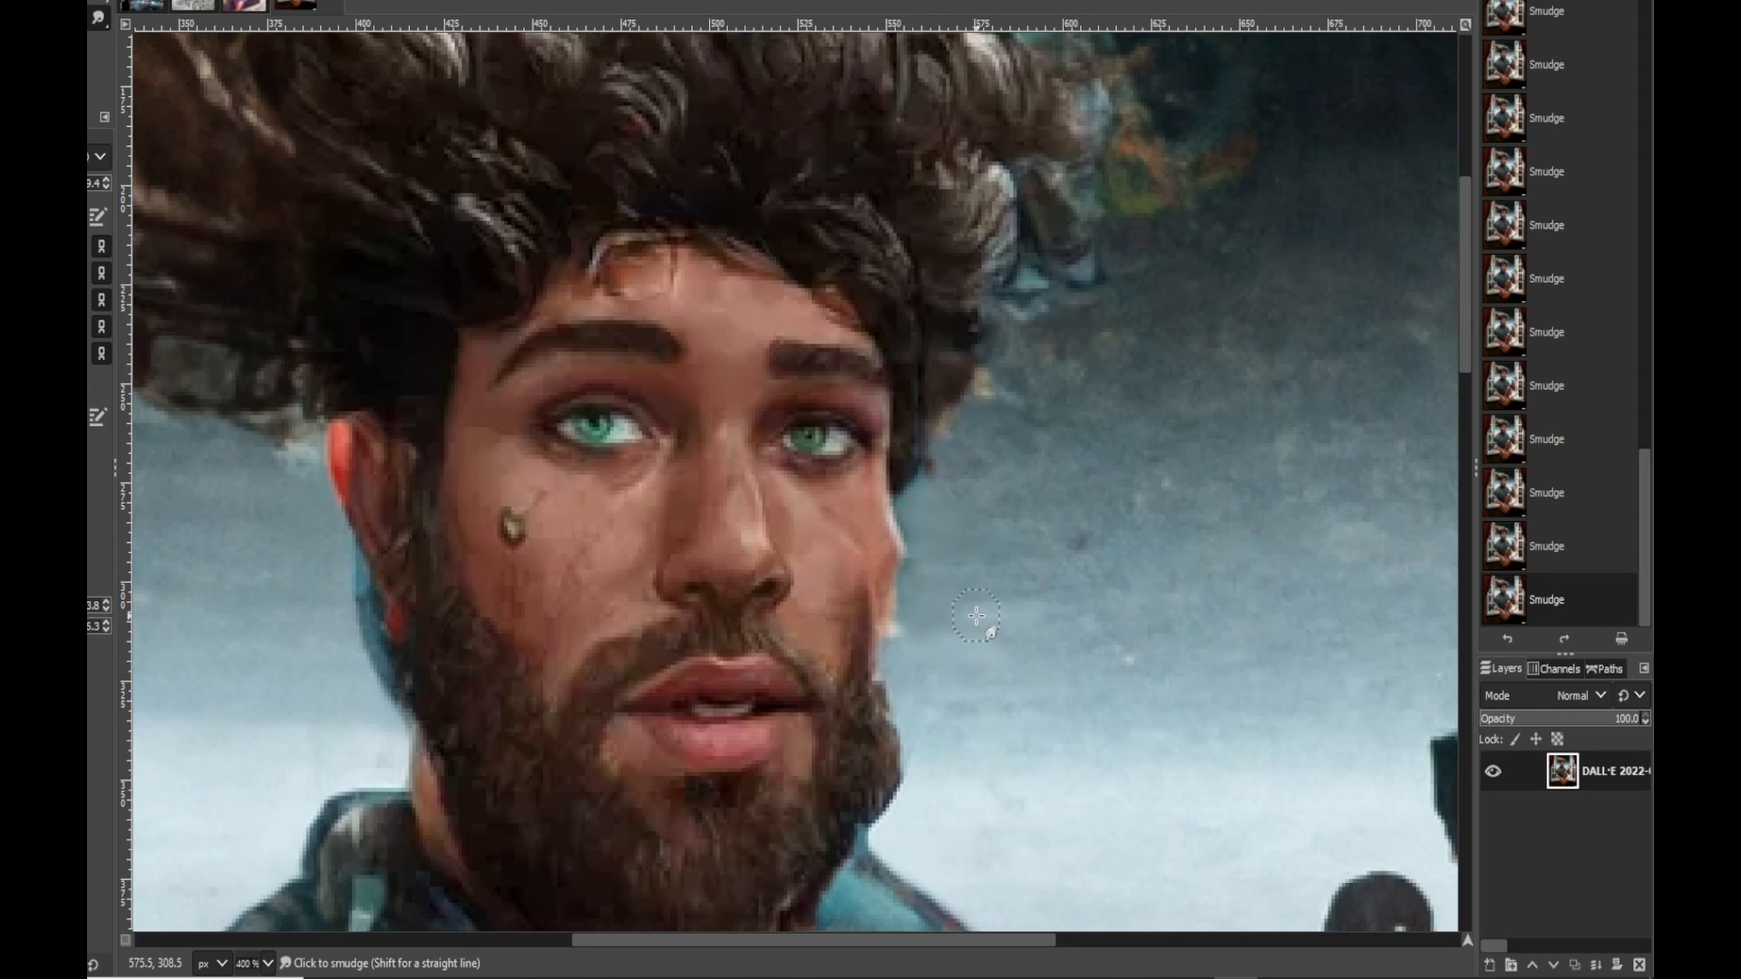
Step: Smudge the sky beside the beard sideways to soften the visible edges of the retouched area
{"action": "scroll", "coordinate": [1143, 645], "scroll_direction": "down", "scroll_amount": 4}
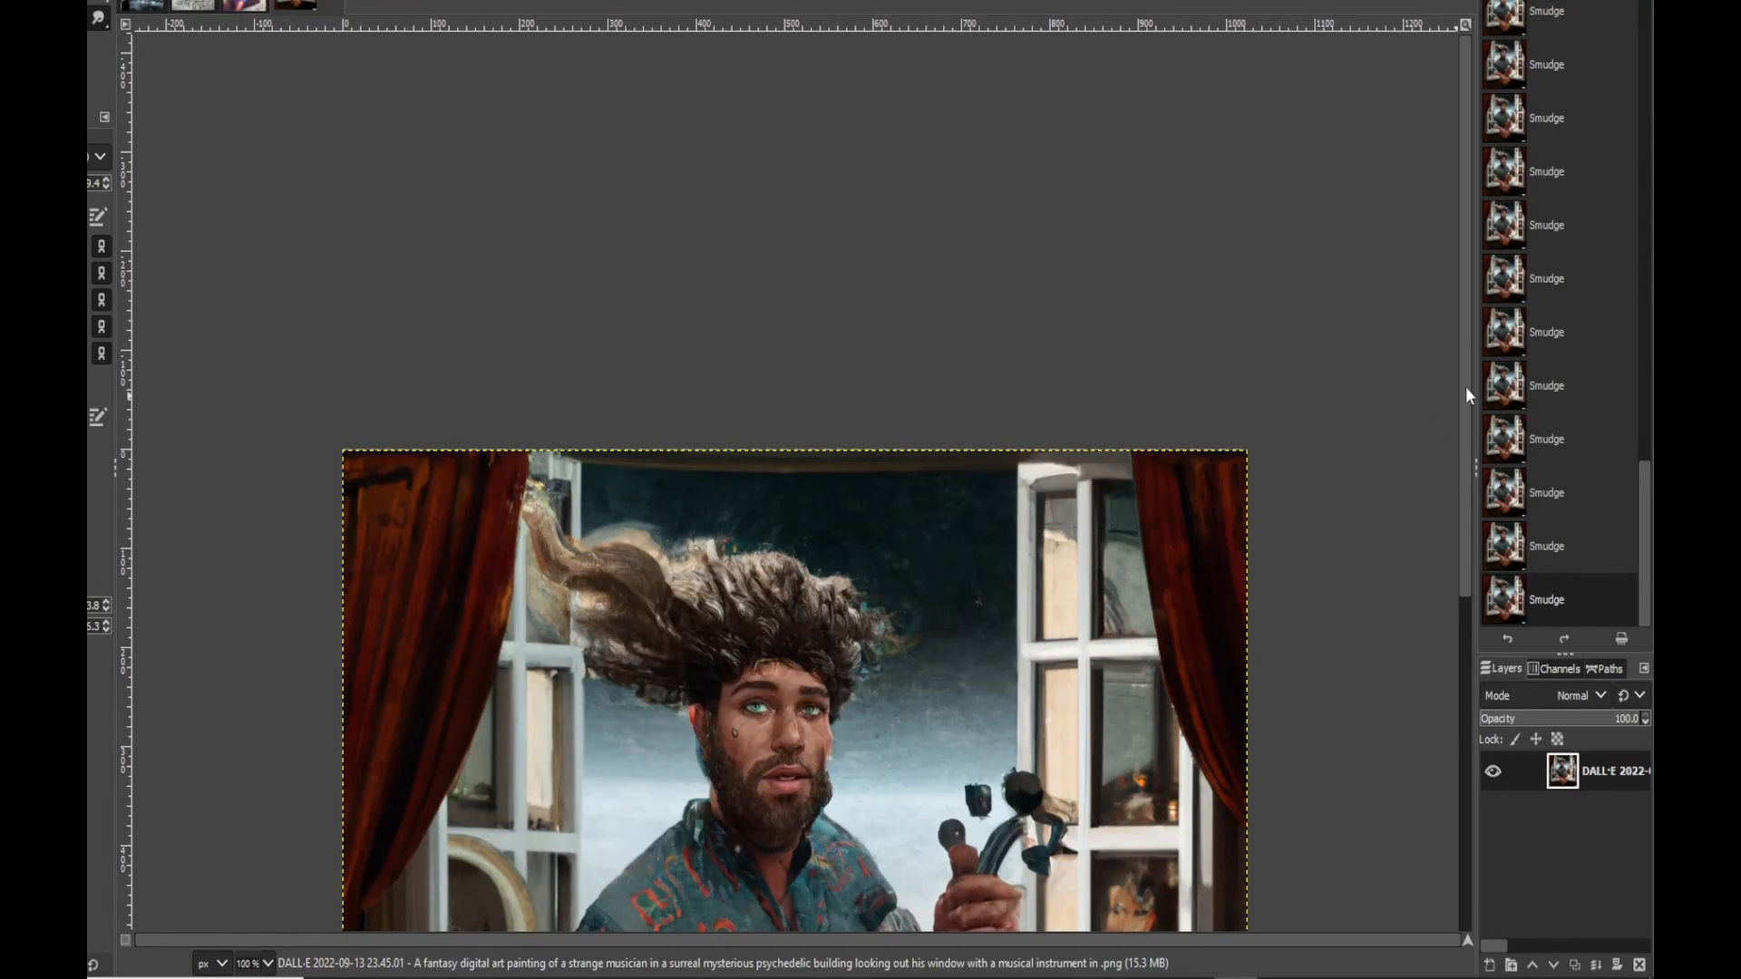
{"action": "mouse_move", "coordinate": [1465, 388]}
{"action": "left_mouse_down"}
{"action": "mouse_move", "coordinate": [1473, 521]}
{"action": "mouse_move", "coordinate": [1467, 388]}
{"action": "left_mouse_up"}
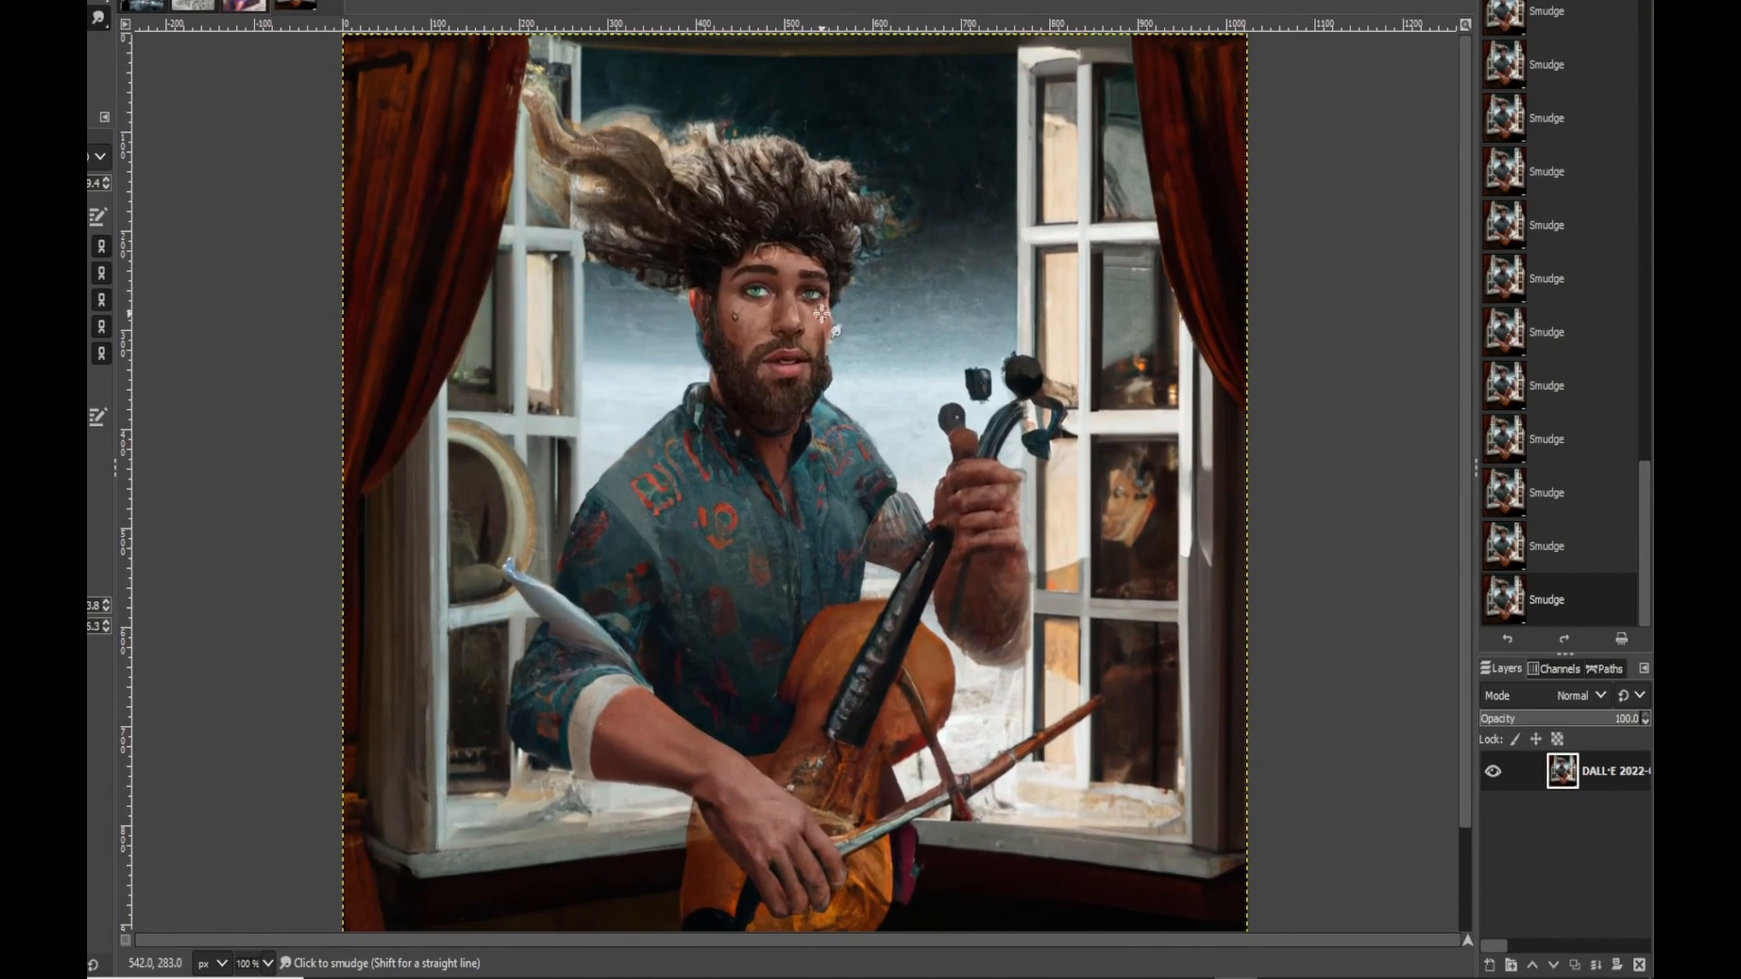
{"action": "scroll", "coordinate": [887, 365], "scroll_direction": "up", "scroll_amount": 2}
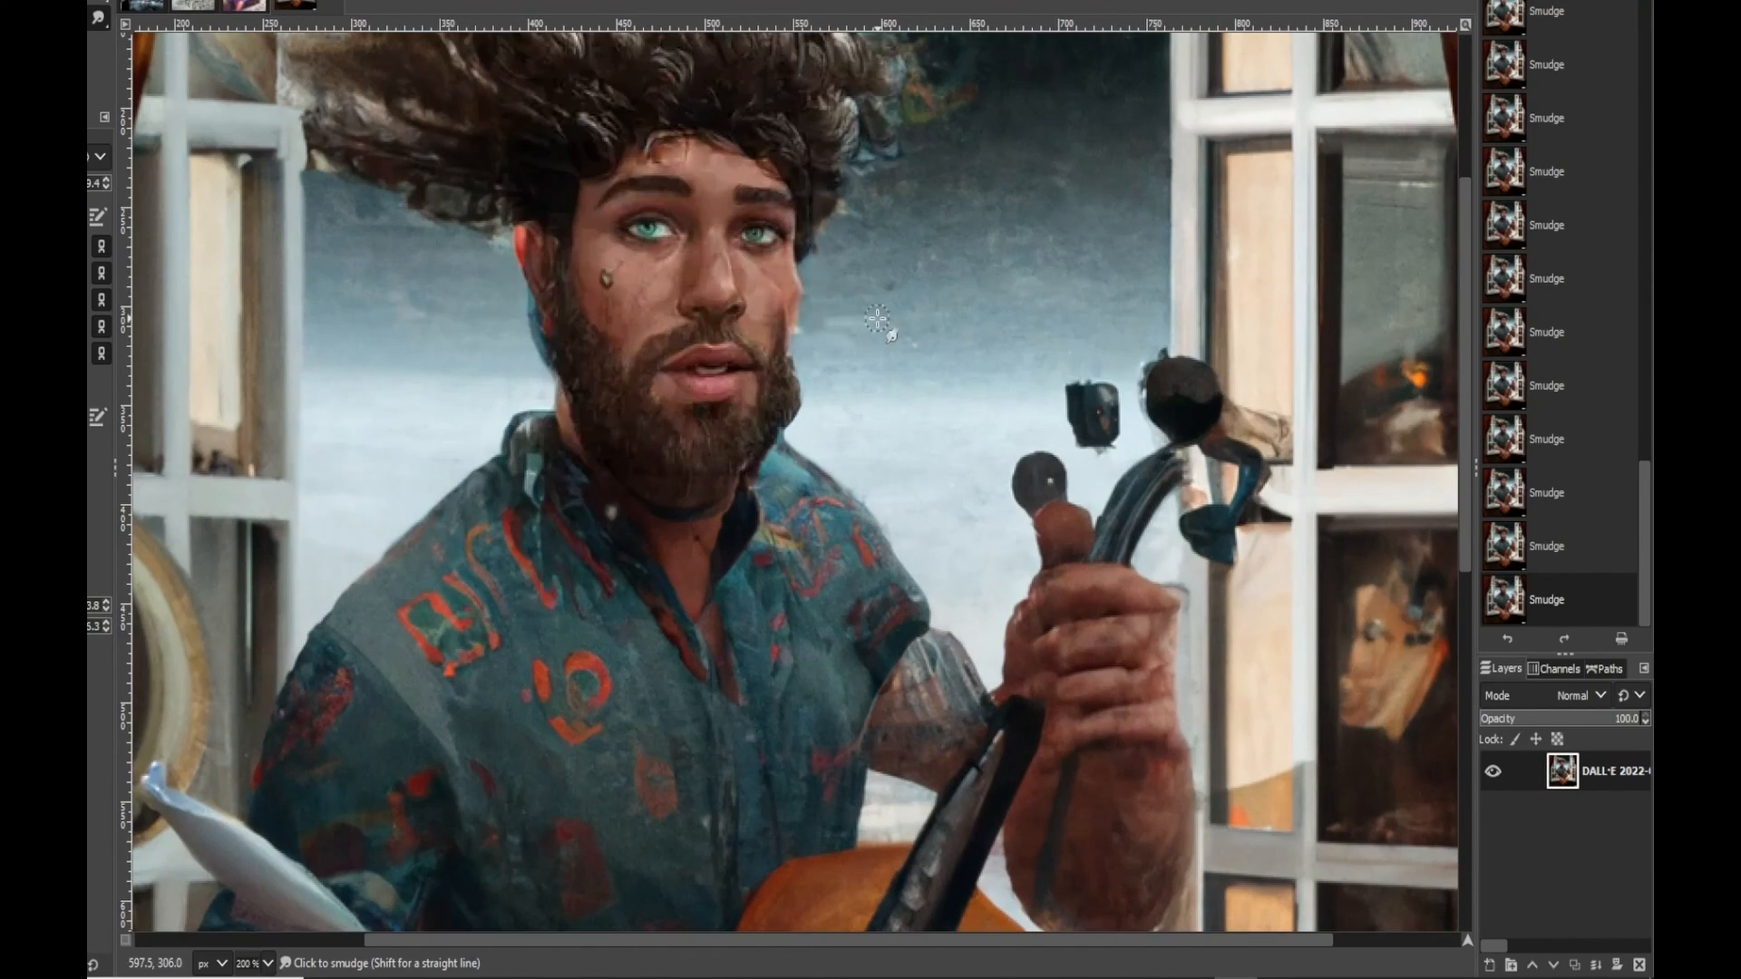
{"action": "scroll", "coordinate": [836, 315], "scroll_direction": "up", "scroll_amount": 3}
{"action": "key", "text": "ctrl"}
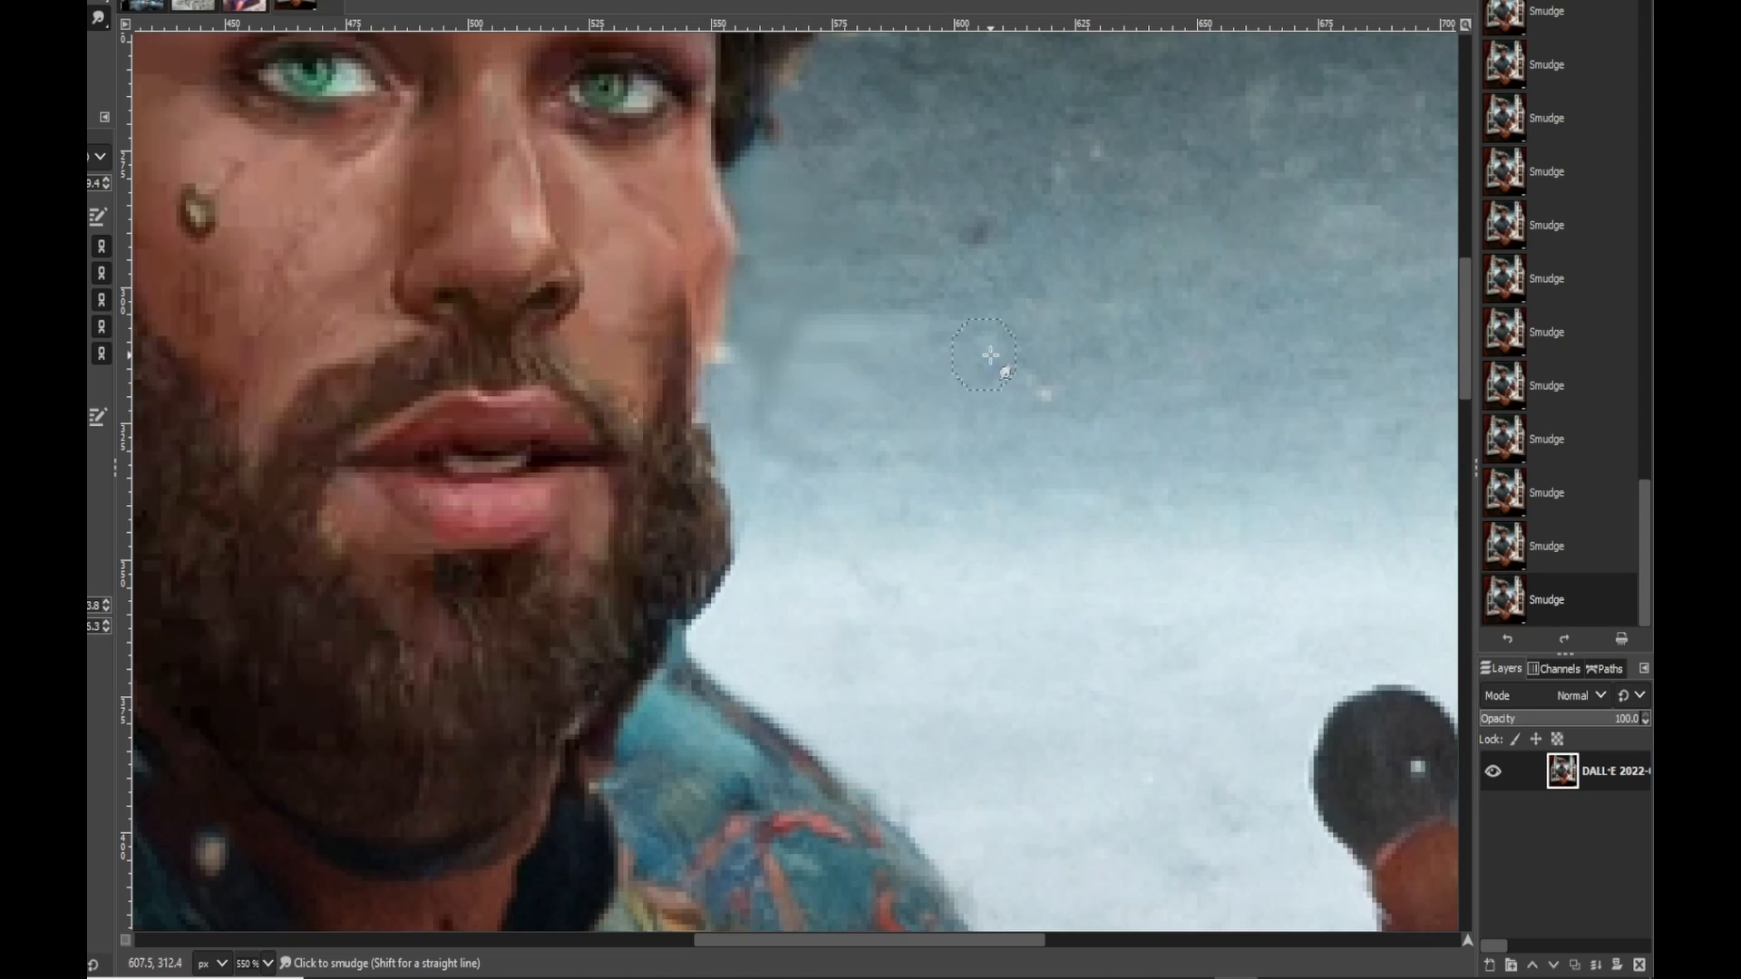
{"action": "key", "text": "ctrl"}
{"action": "mouse_move", "coordinate": [740, 428]}
{"action": "left_mouse_down"}
{"action": "mouse_move", "coordinate": [773, 460]}
{"action": "mouse_move", "coordinate": [812, 463]}
{"action": "mouse_move", "coordinate": [751, 446]}
{"action": "mouse_move", "coordinate": [758, 408]}
{"action": "mouse_move", "coordinate": [878, 414]}
{"action": "left_mouse_up"}
{"action": "key", "text": "ctrl"}
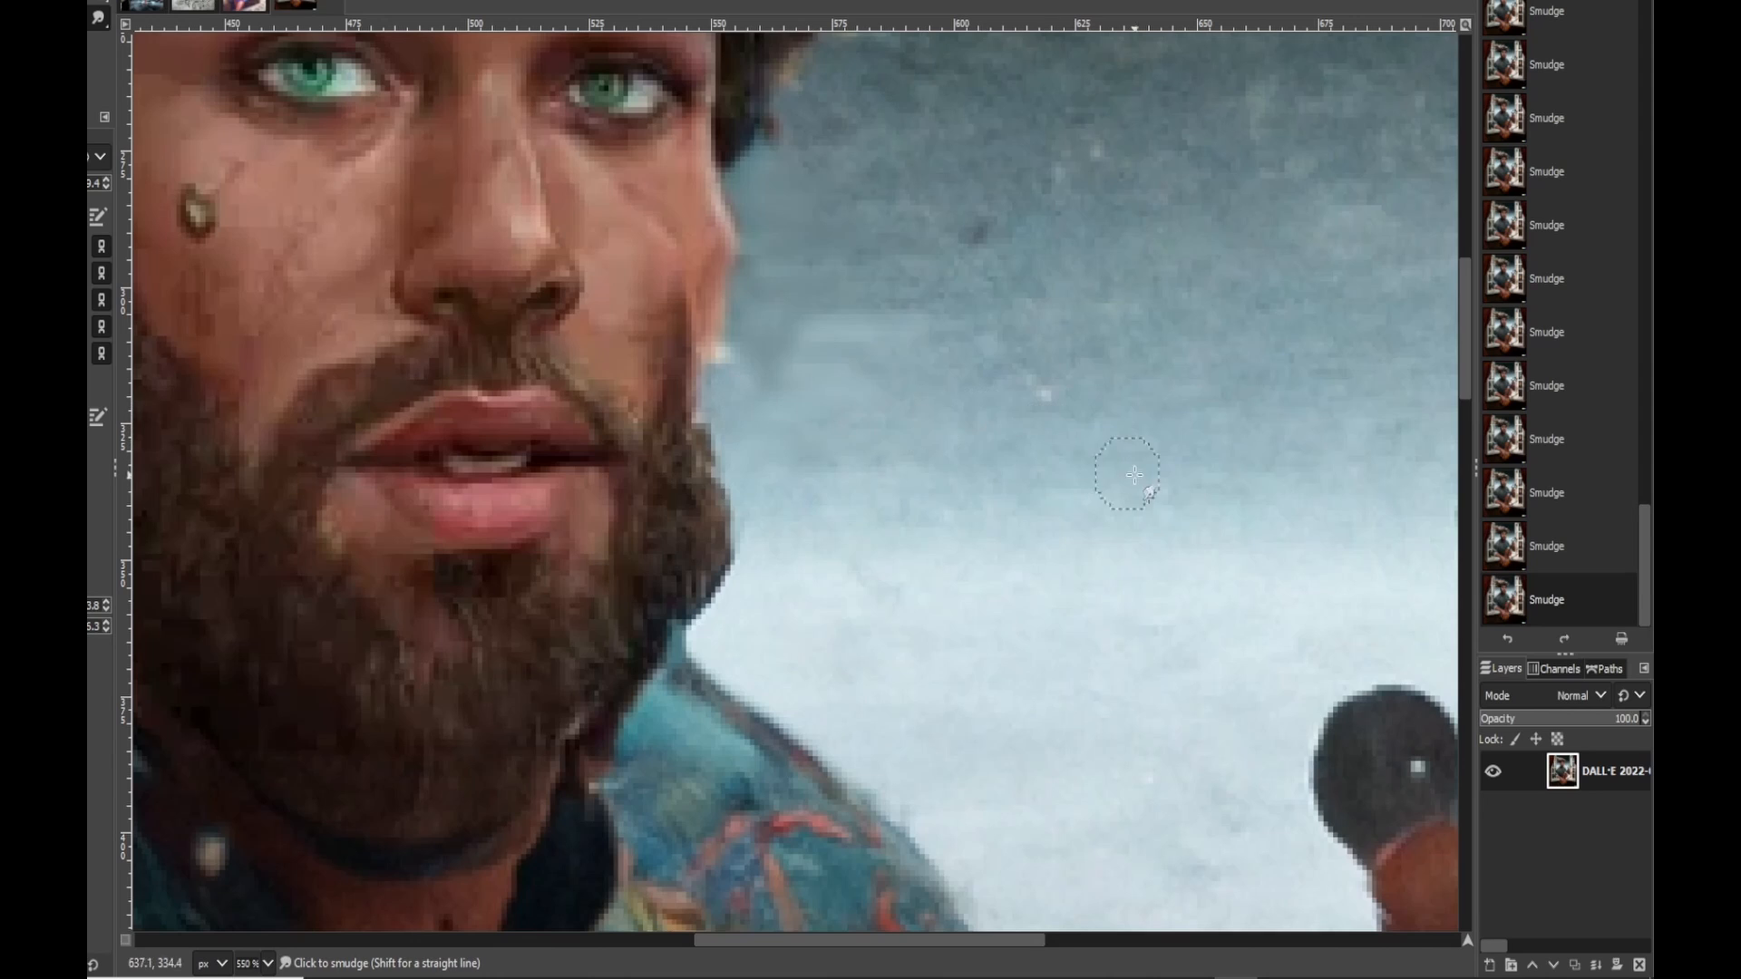
Step: Smudge the sky horizontally from the light speck towards the cheek and undo the overly bright streak
{"action": "scroll", "coordinate": [940, 455], "scroll_direction": "down", "scroll_amount": 4}
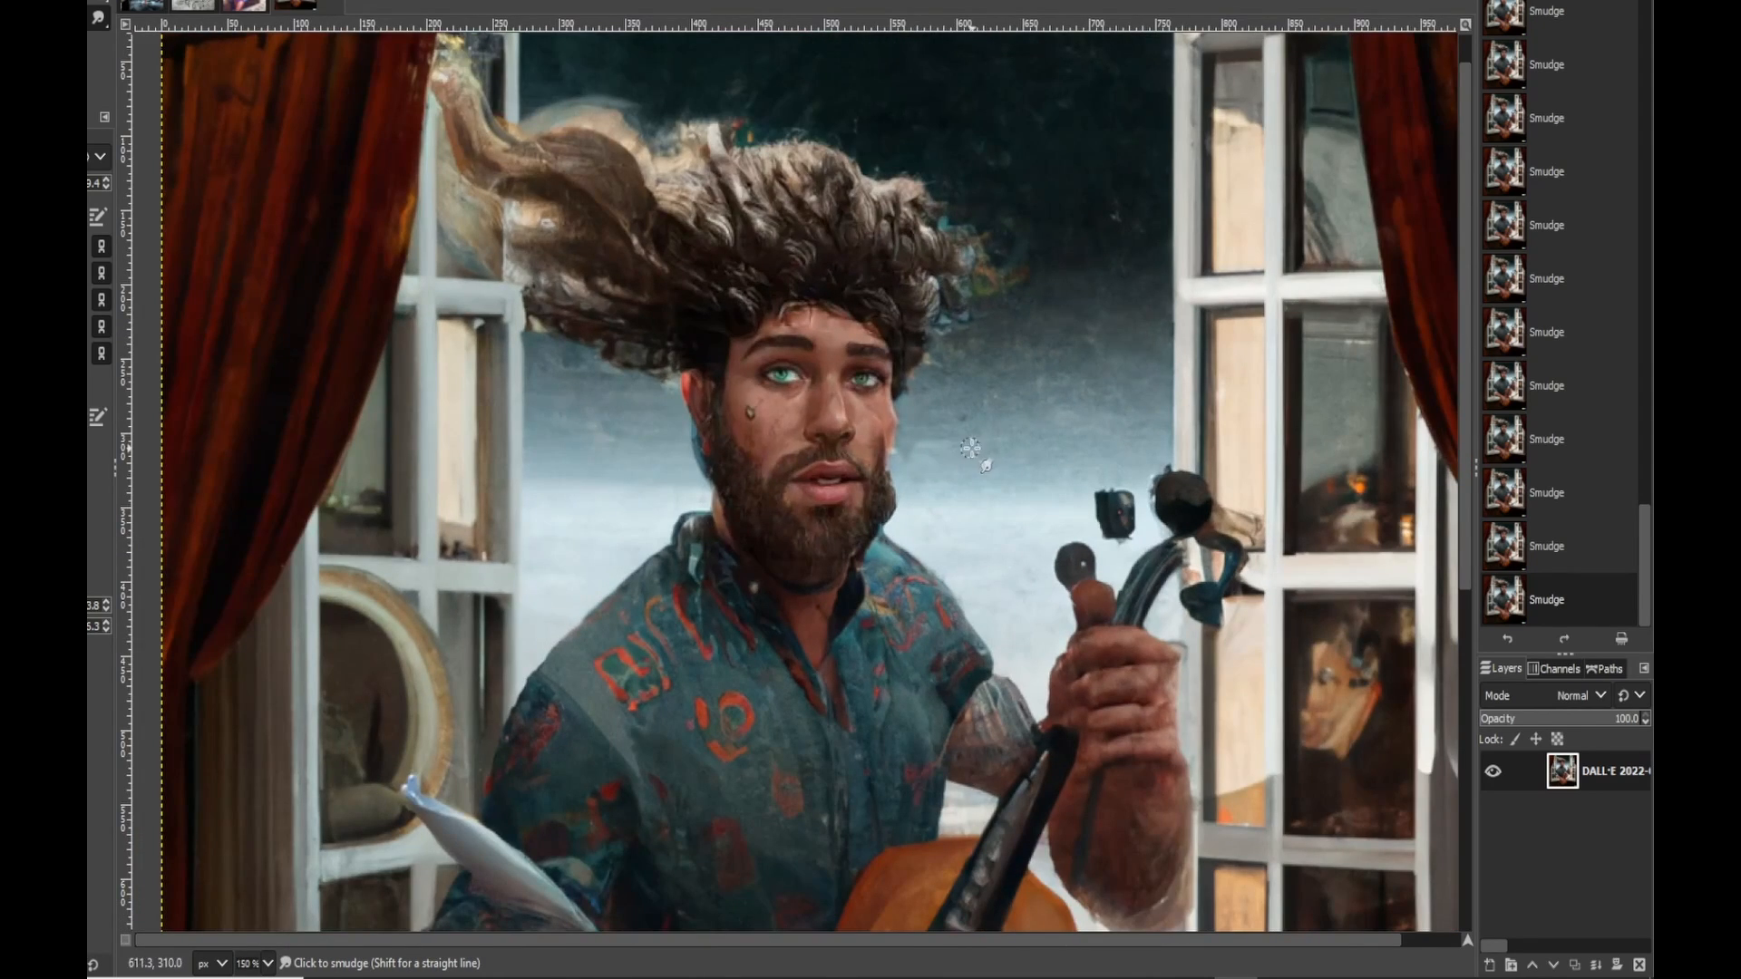
{"action": "scroll", "coordinate": [936, 461], "scroll_direction": "up", "scroll_amount": 4}
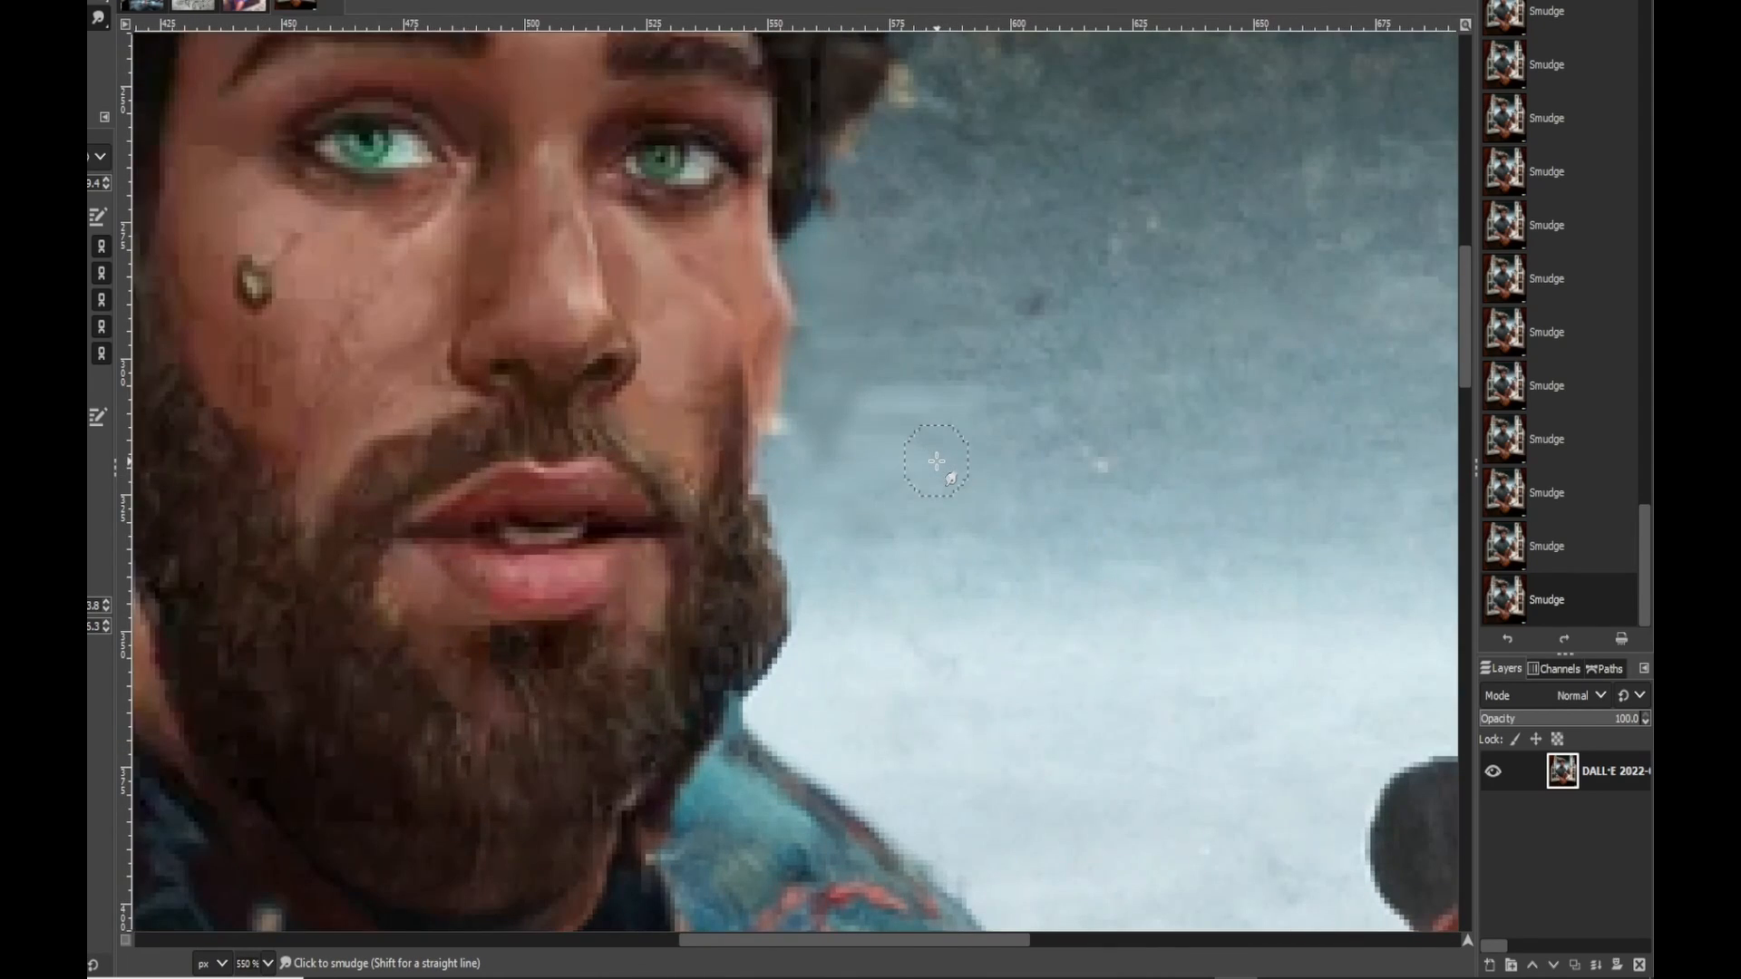
{"action": "left_click_drag", "start_coordinate": [1102, 446], "coordinate": [857, 442]}
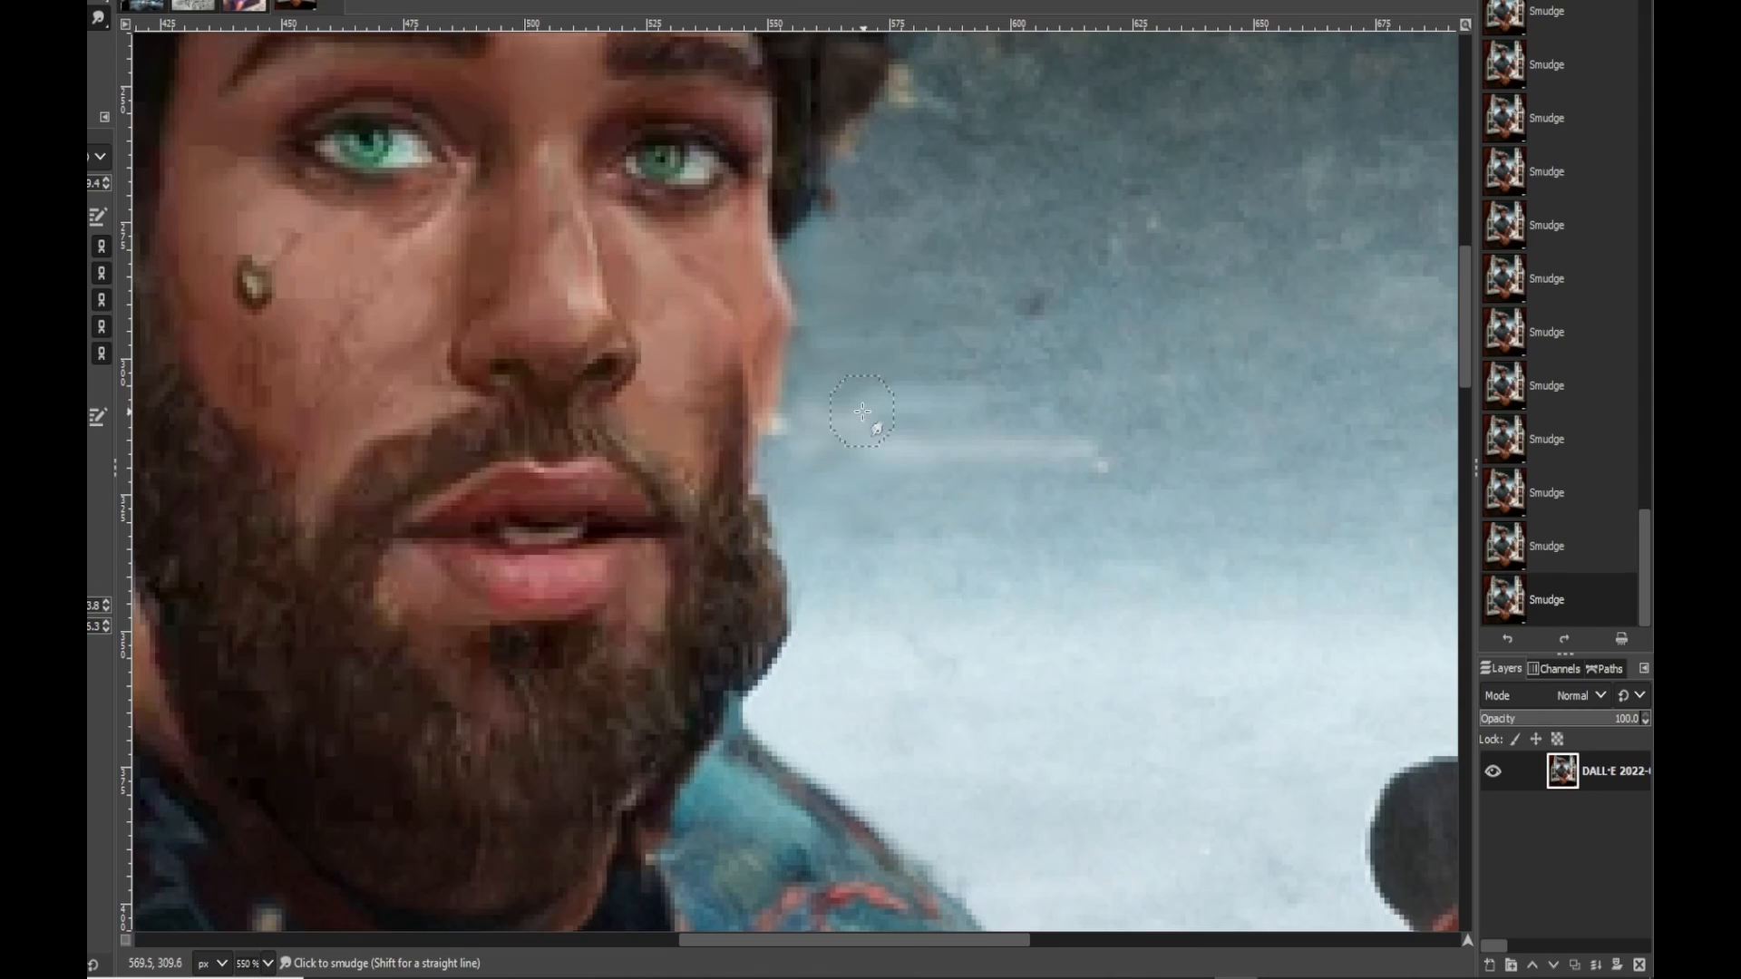
{"action": "key", "text": "ctrl+z"}
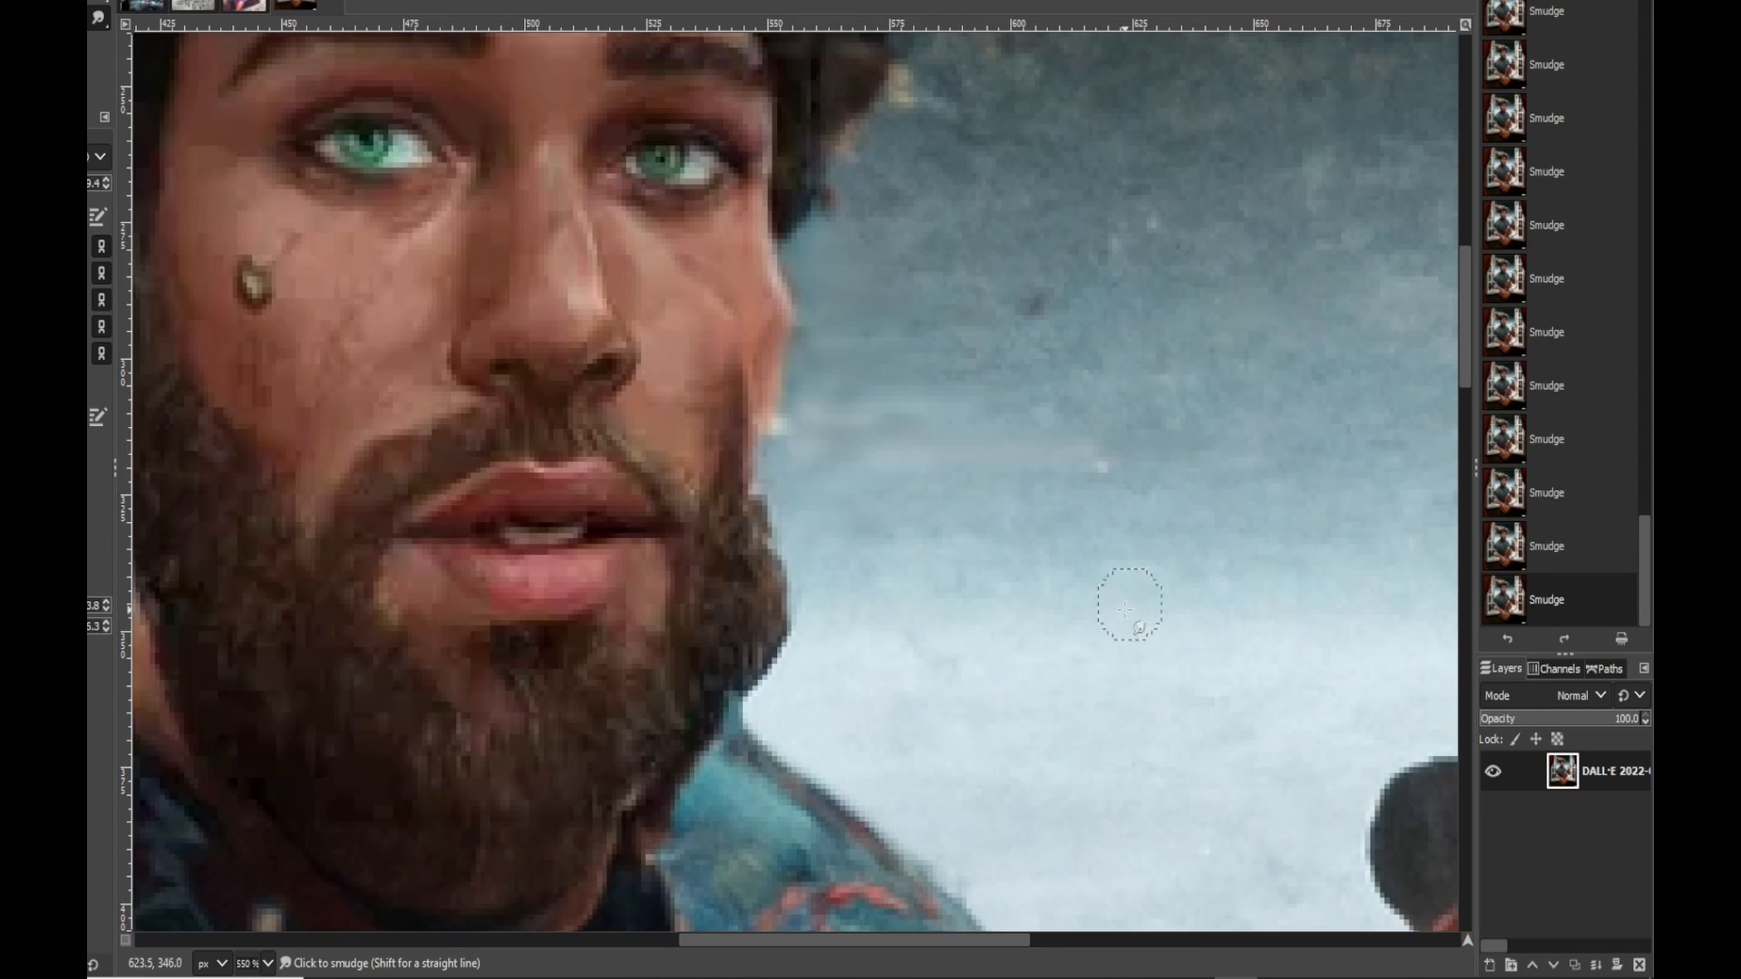
Step: Blur the smudged background beside the musician's face and beard with repeated Blur/Sharpen strokes
{"action": "mouse_move", "coordinate": [99, 16]}
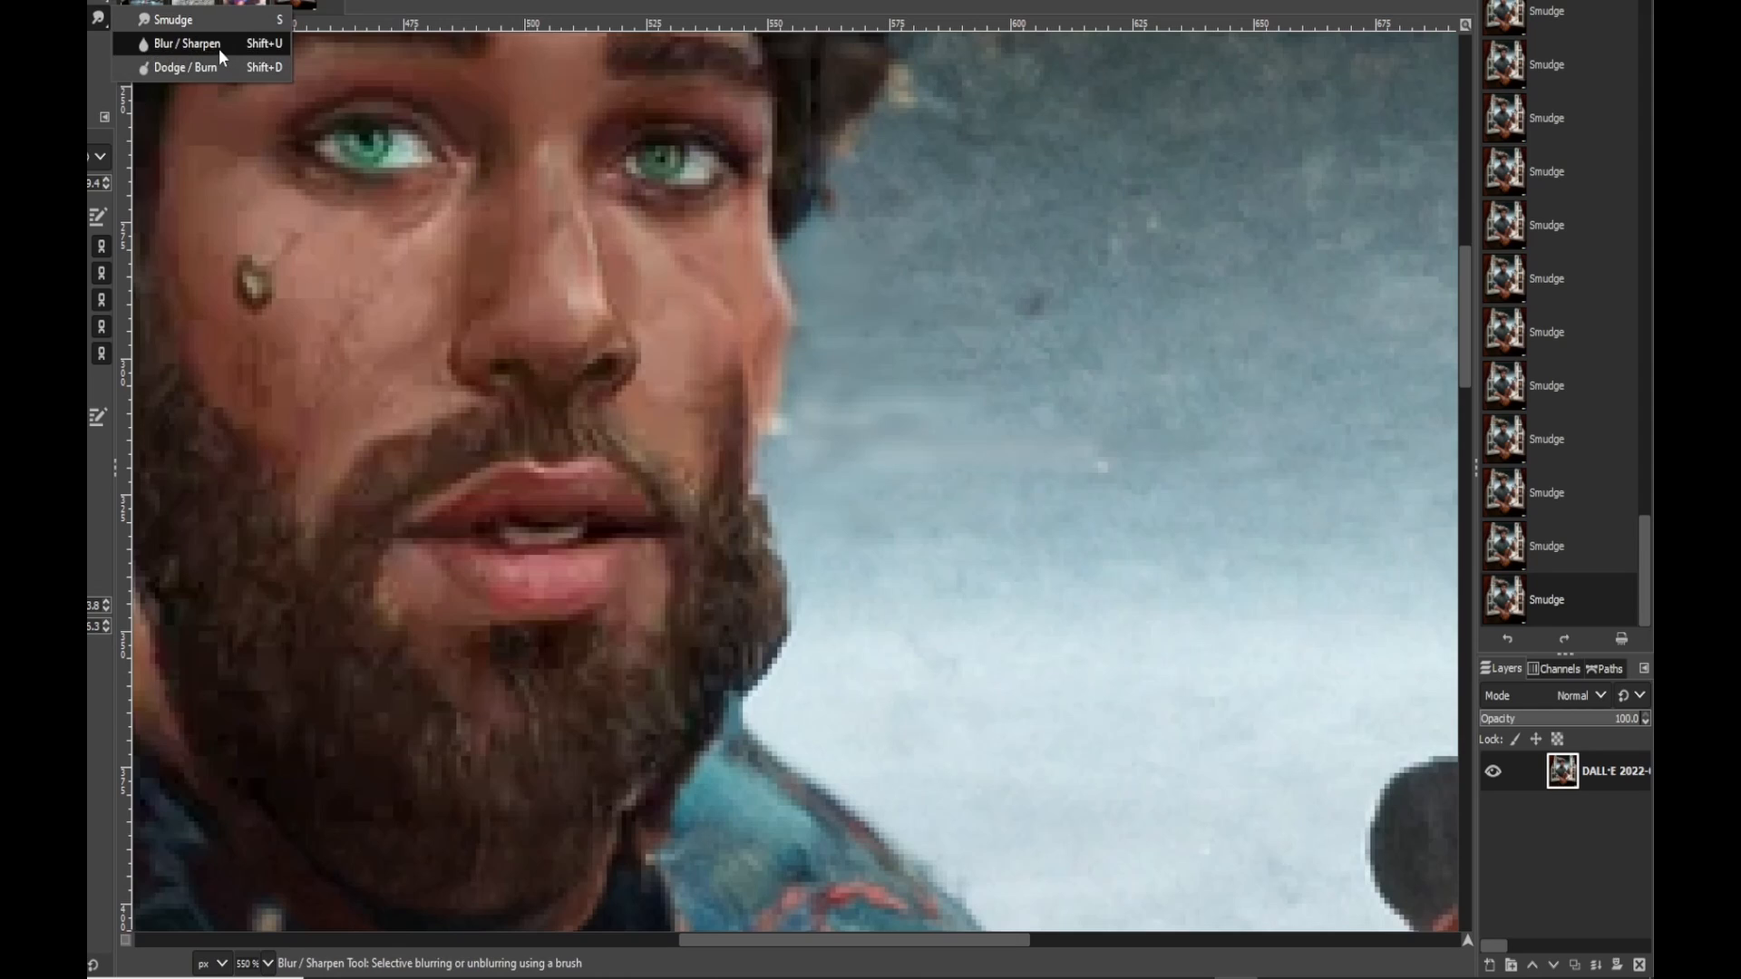
{"action": "left_click", "coordinate": [182, 42]}
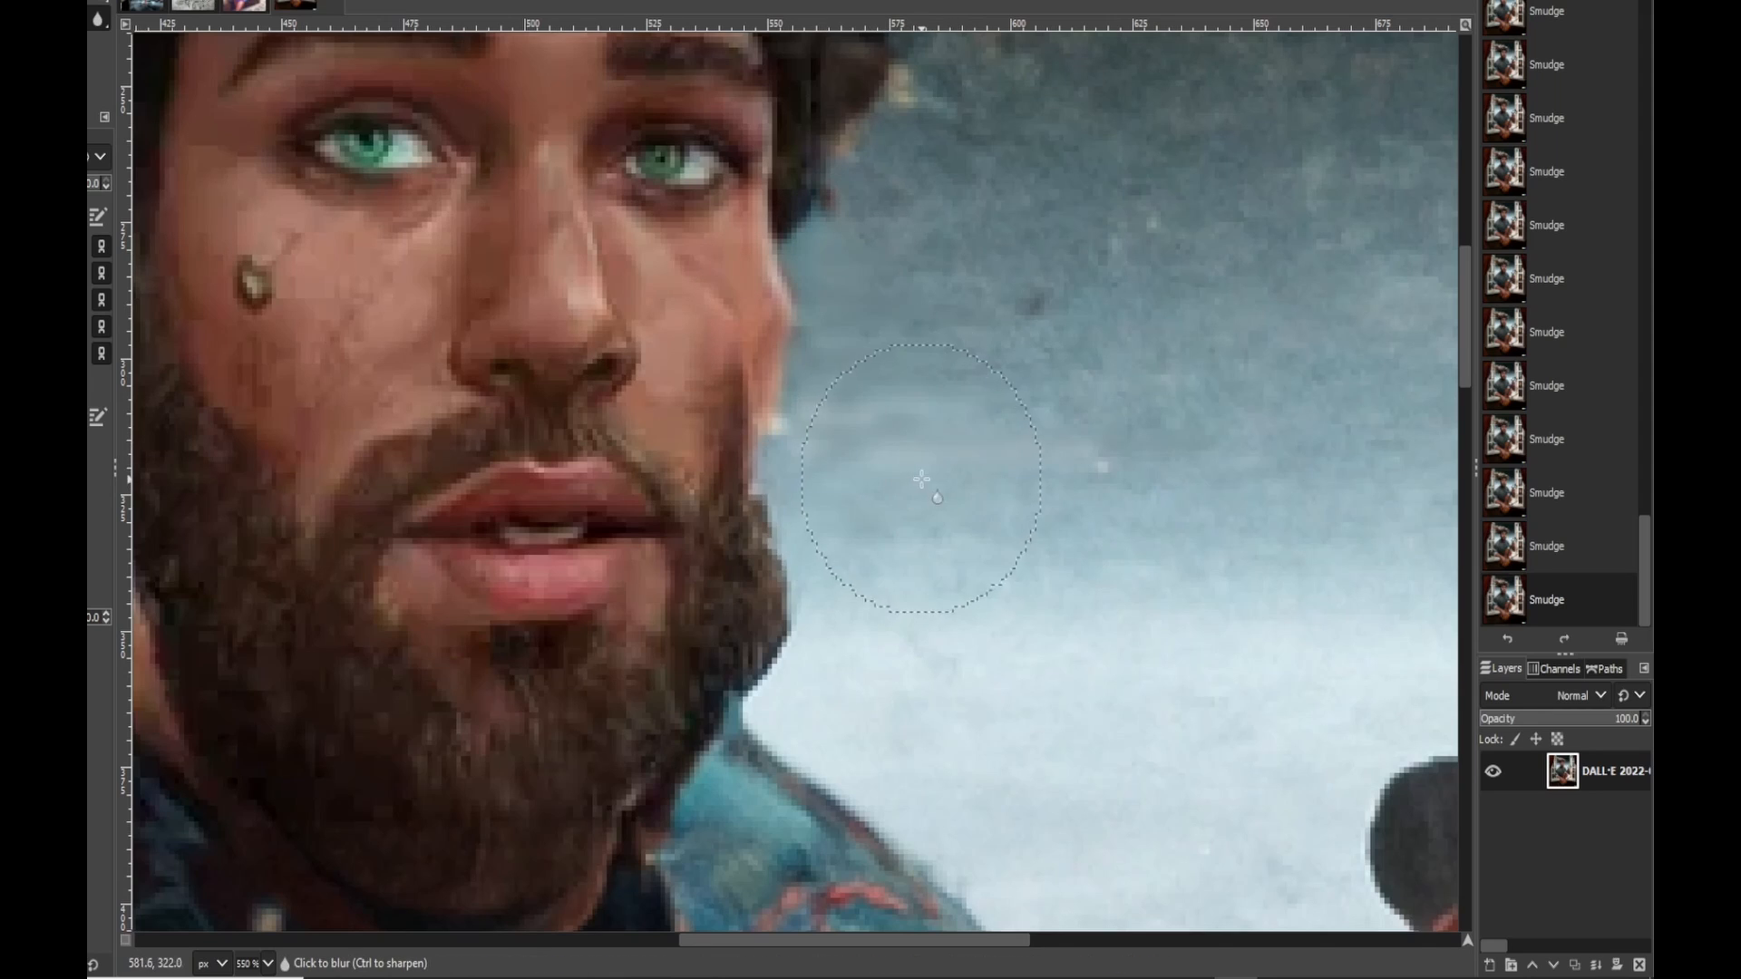
{"action": "mouse_move", "coordinate": [922, 480]}
{"action": "left_mouse_down"}
{"action": "mouse_move", "coordinate": [979, 455]}
{"action": "mouse_move", "coordinate": [906, 353]}
{"action": "mouse_move", "coordinate": [878, 348]}
{"action": "mouse_move", "coordinate": [900, 350]}
{"action": "mouse_move", "coordinate": [902, 270]}
{"action": "mouse_move", "coordinate": [919, 259]}
{"action": "mouse_move", "coordinate": [860, 222]}
{"action": "mouse_move", "coordinate": [926, 309]}
{"action": "mouse_move", "coordinate": [884, 346]}
{"action": "mouse_move", "coordinate": [902, 518]}
{"action": "left_mouse_up"}
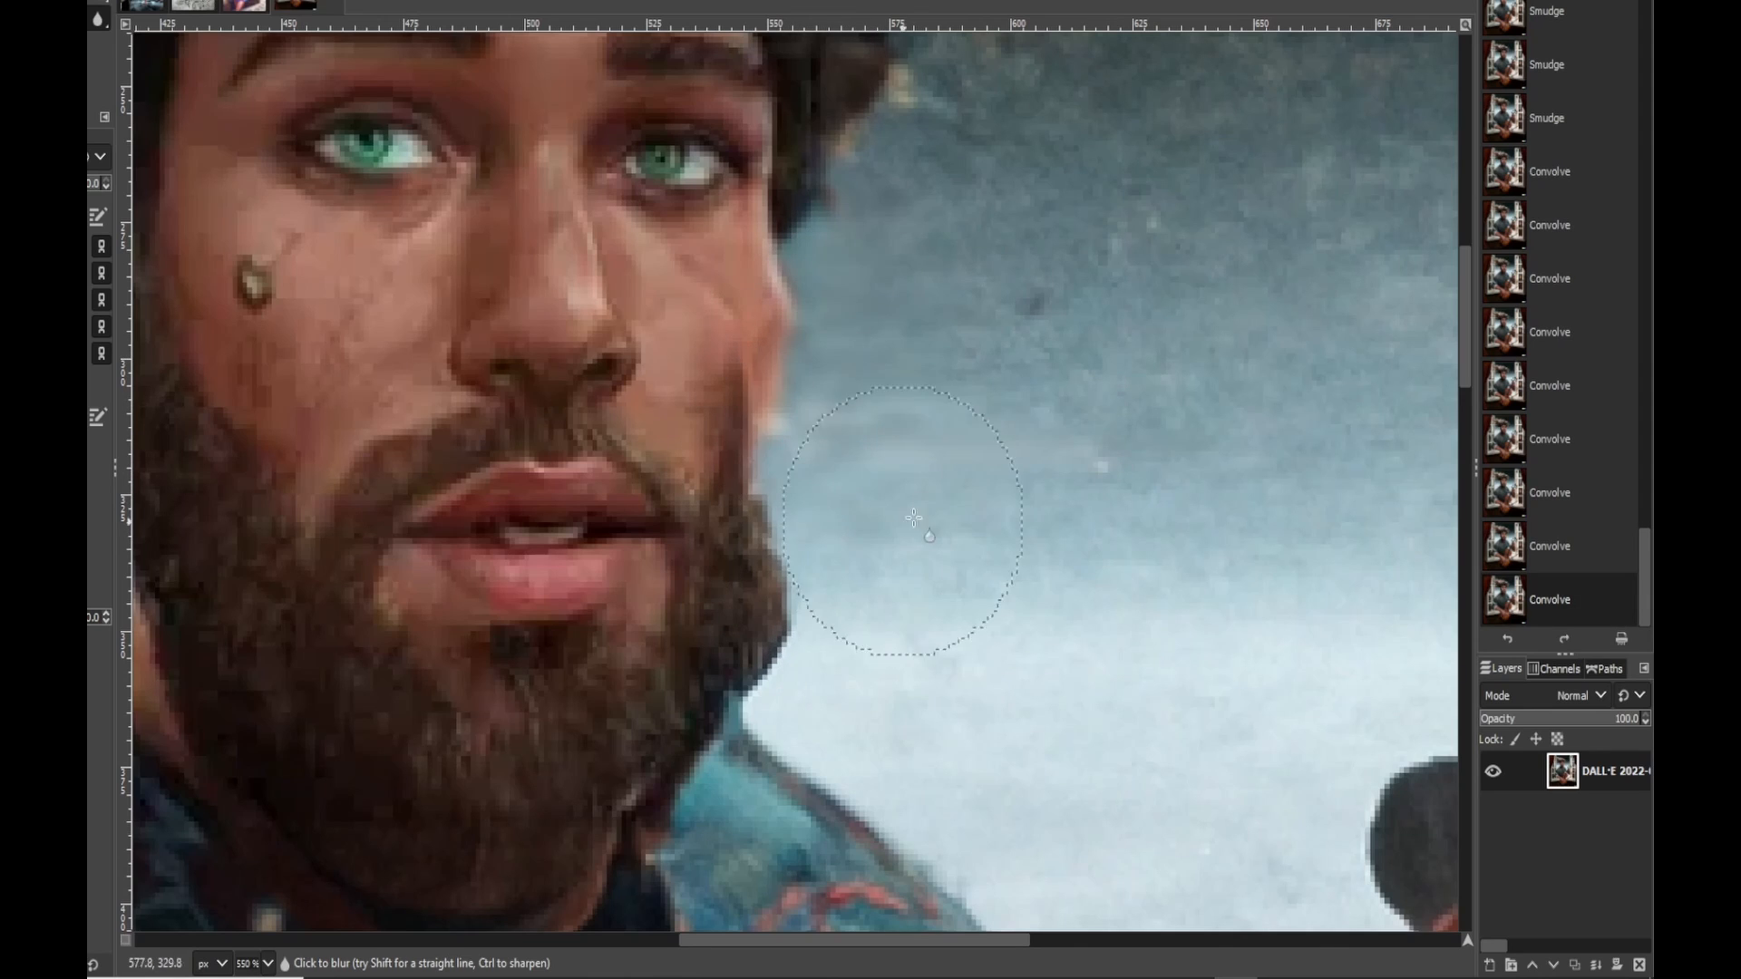
{"action": "left_click", "coordinate": [845, 284]}
Step: Select the picture area above the coloured DALL-E watermark strip with Rectangle Select and crop the image to that selection
{"action": "scroll", "coordinate": [911, 544], "scroll_direction": "down", "scroll_amount": 3}
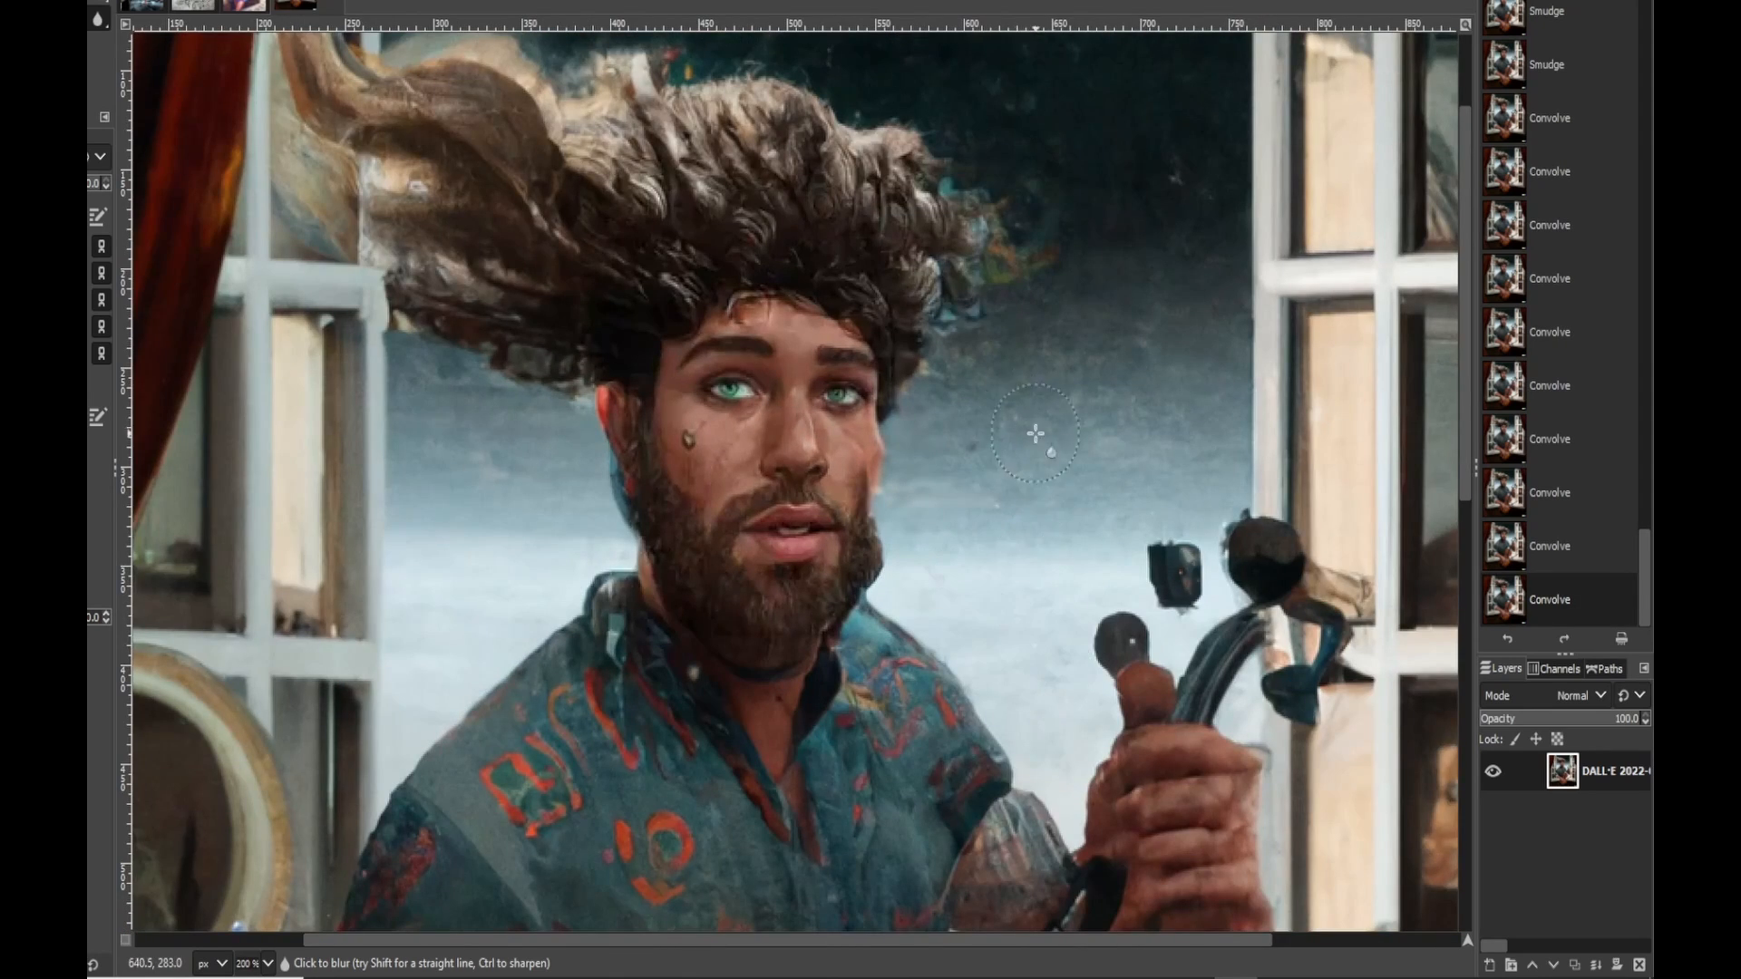
{"action": "scroll", "coordinate": [1043, 678], "scroll_direction": "down", "scroll_amount": 2}
{"action": "scroll", "coordinate": [930, 769], "scroll_direction": "down", "scroll_amount": 1}
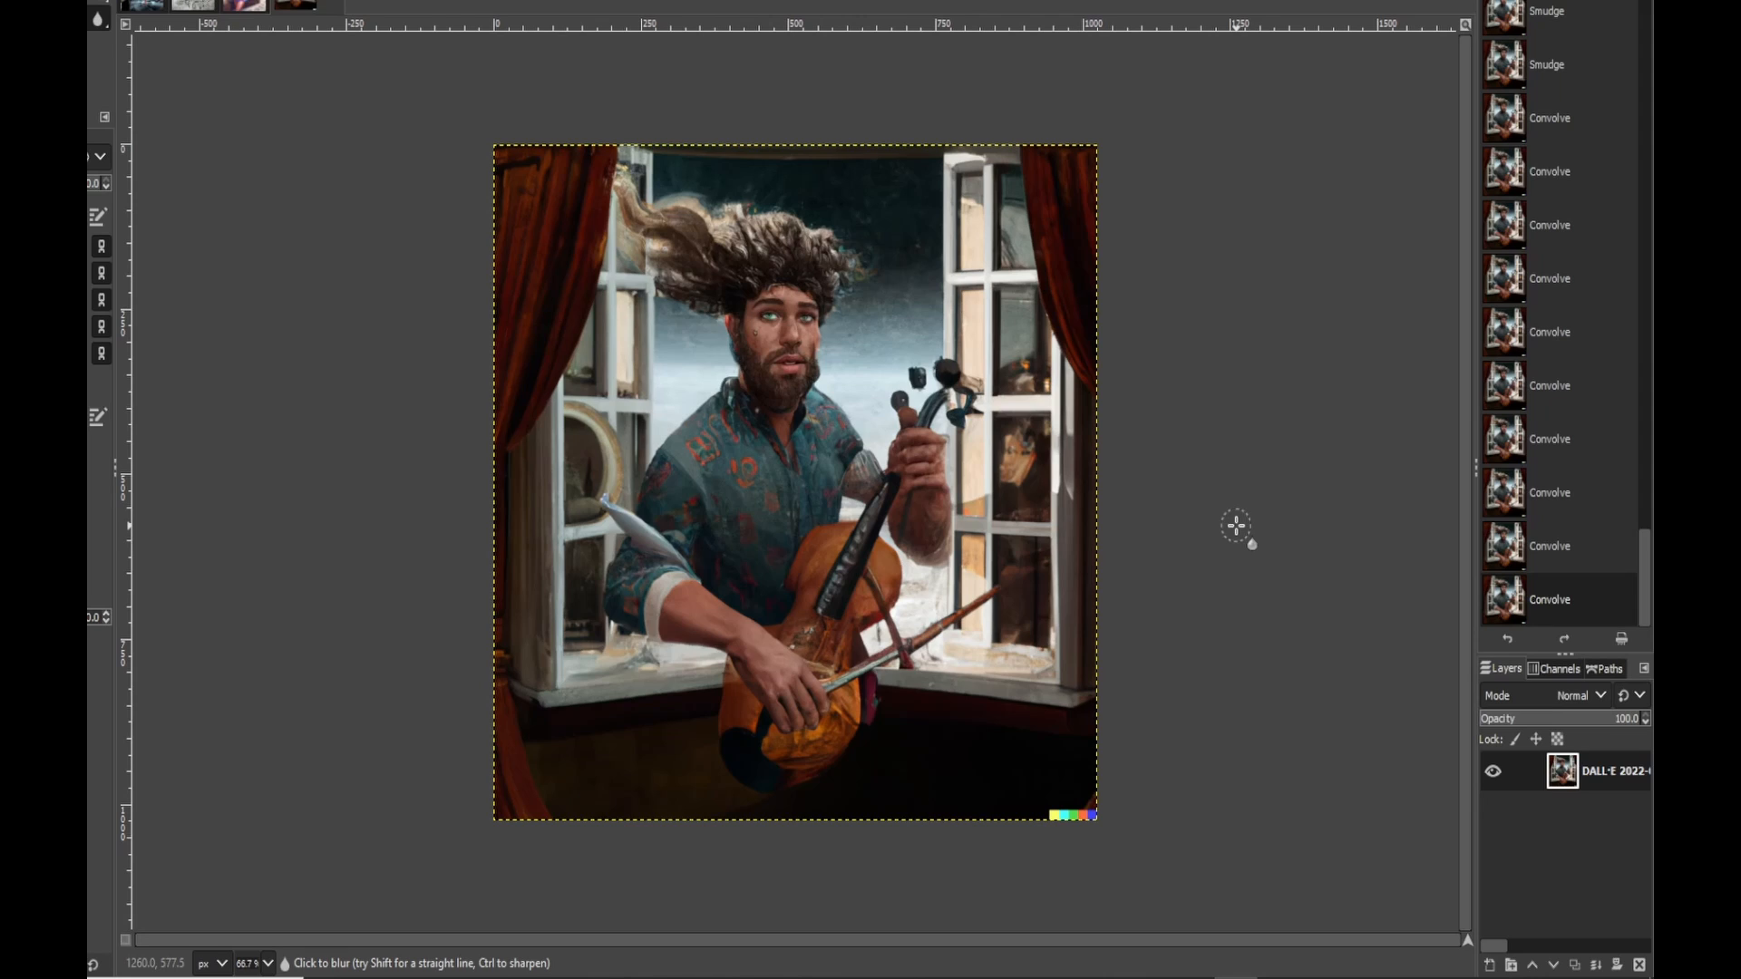
{"action": "key", "text": "r"}
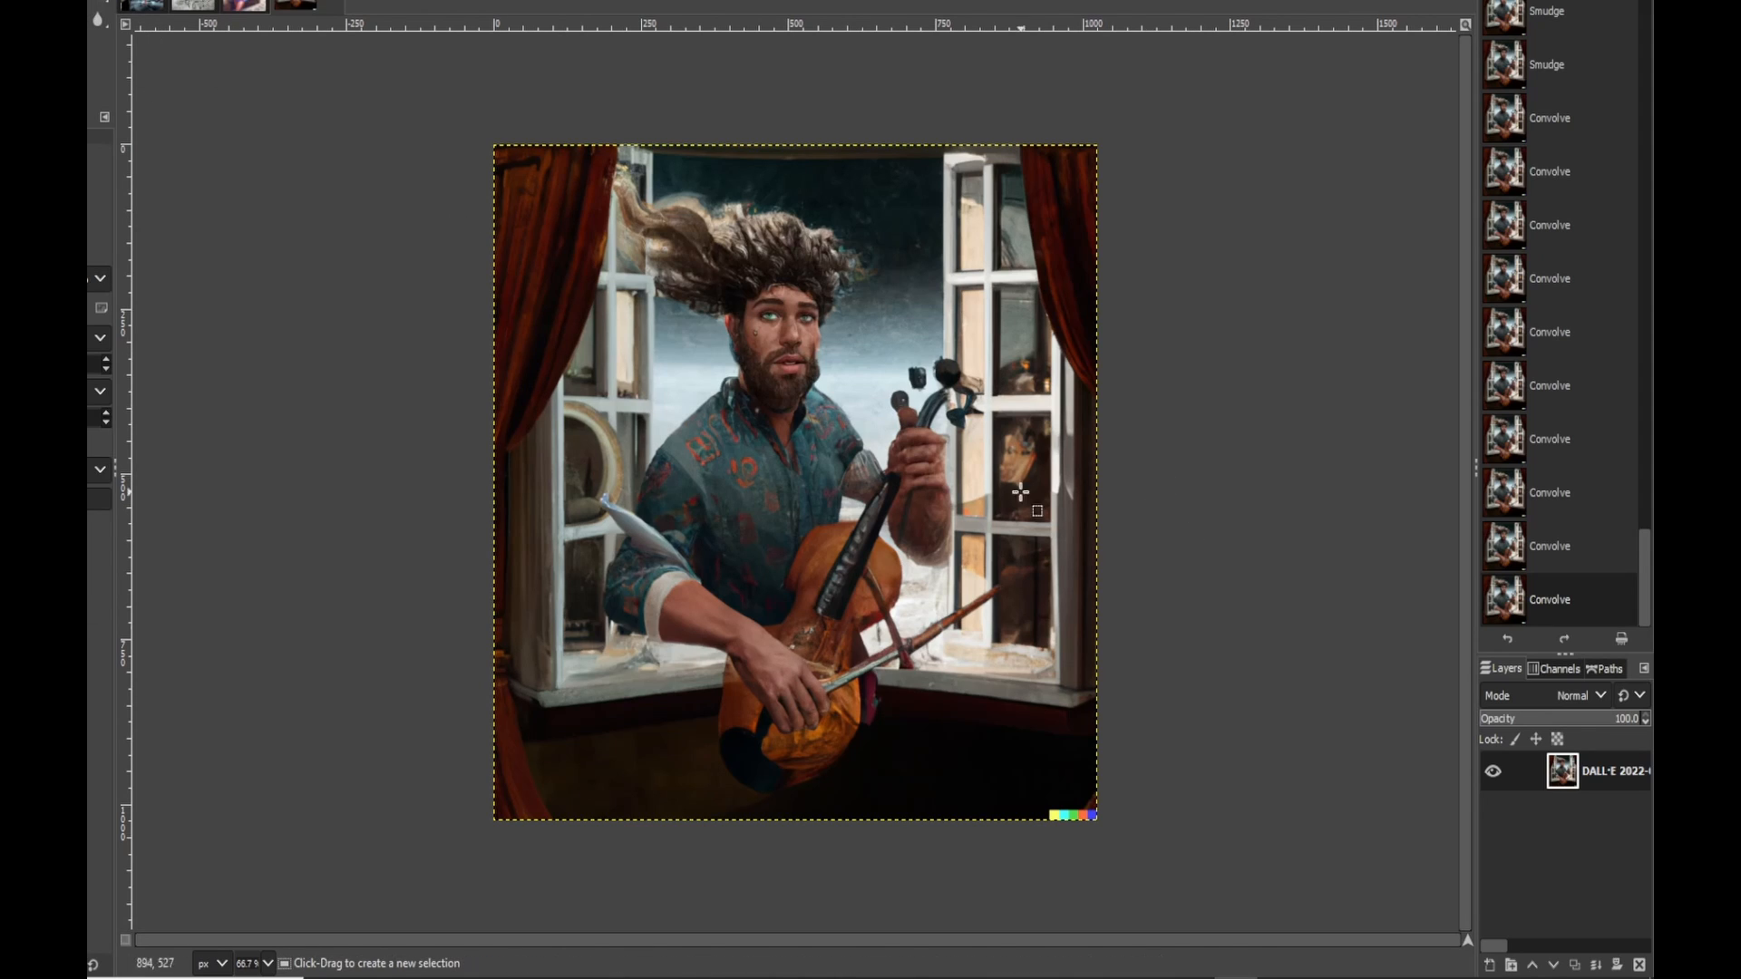
{"action": "left_click_drag", "start_coordinate": [1112, 808], "coordinate": [467, 107]}
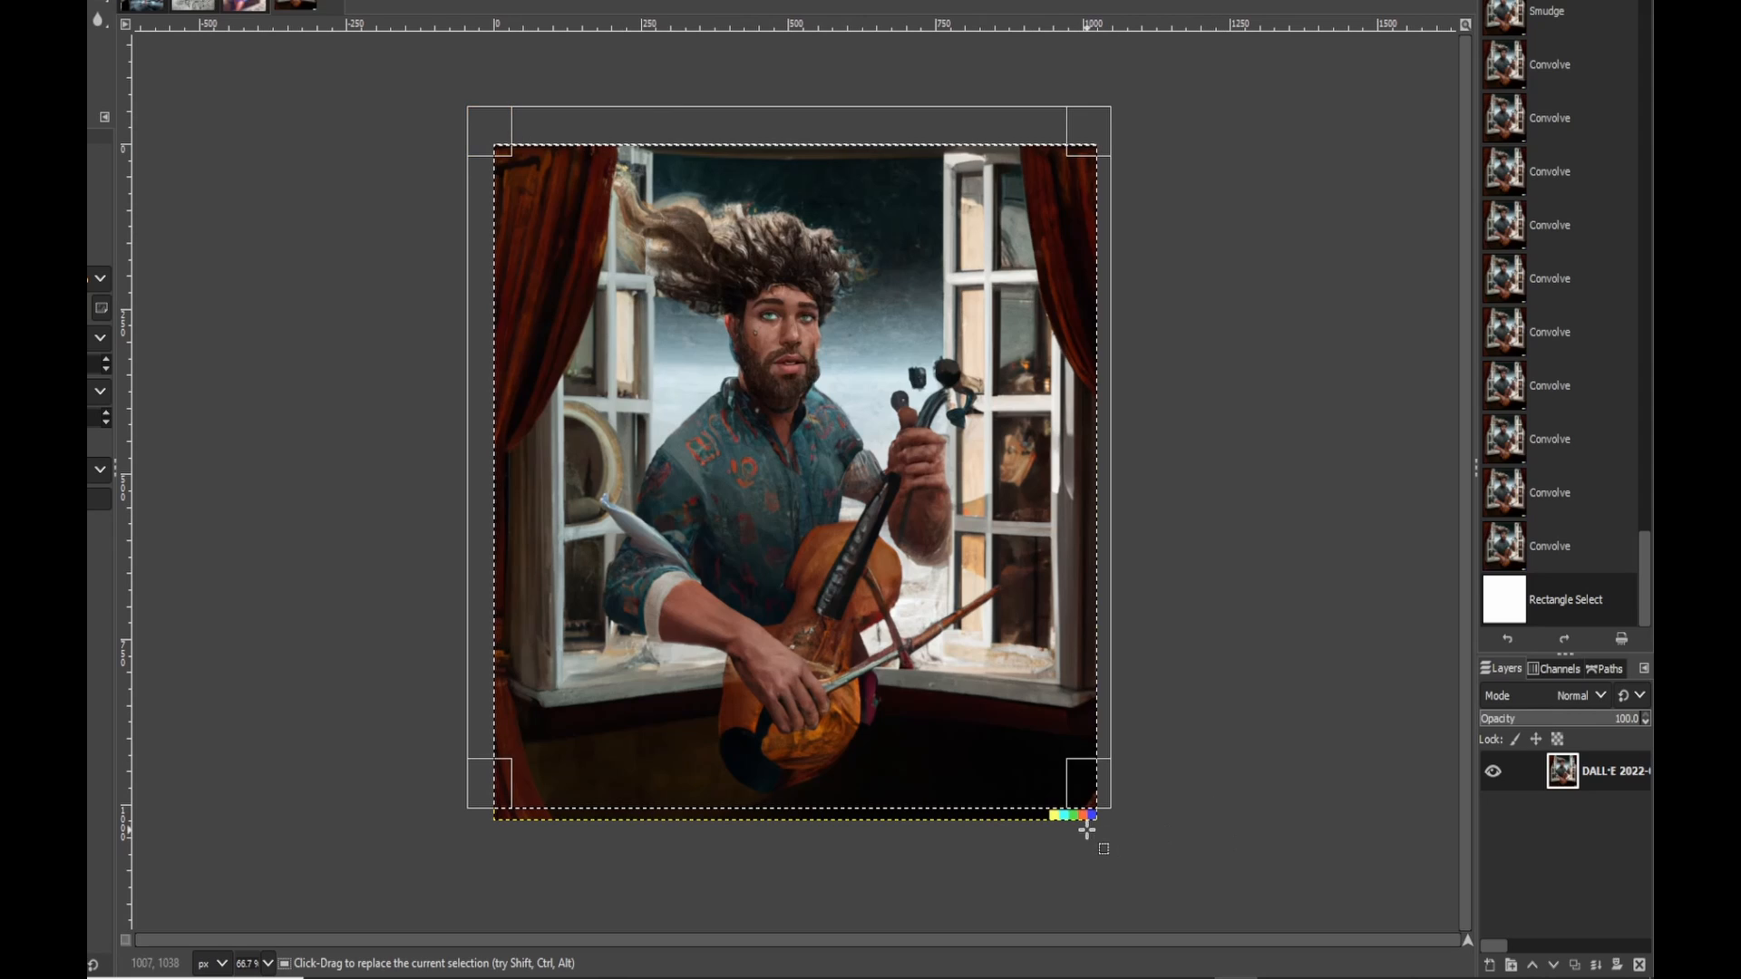
{"action": "left_click", "coordinate": [107, 2]}
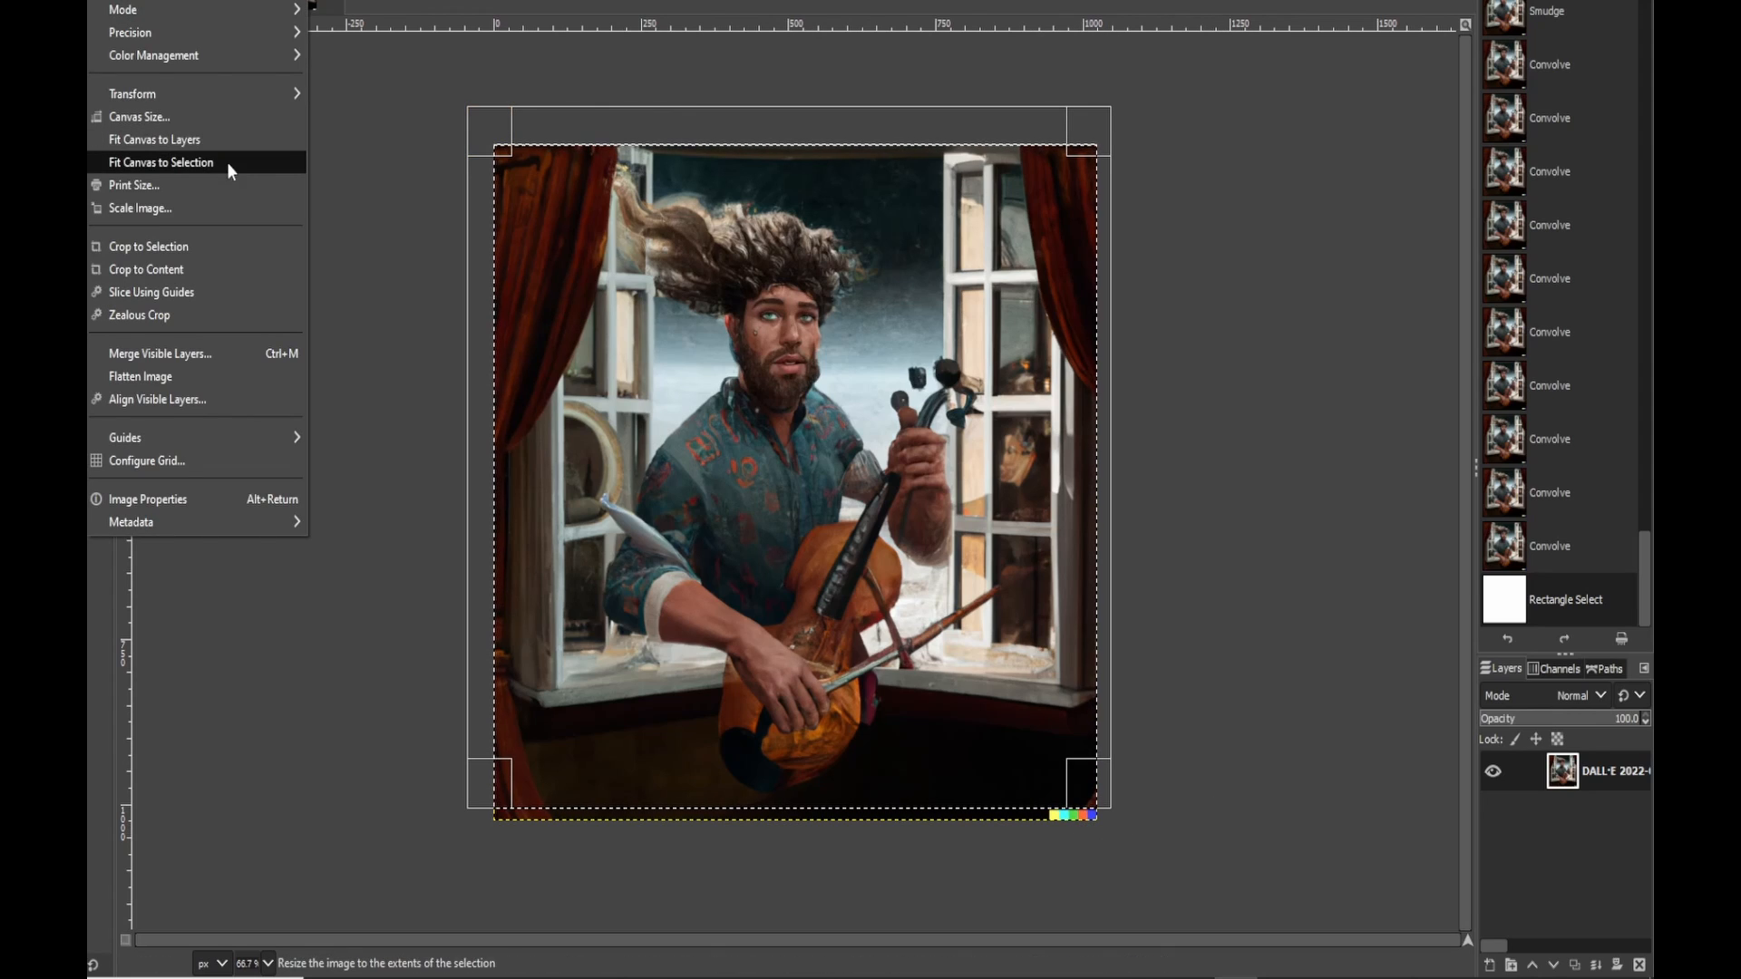
{"action": "mouse_move", "coordinate": [158, 94]}
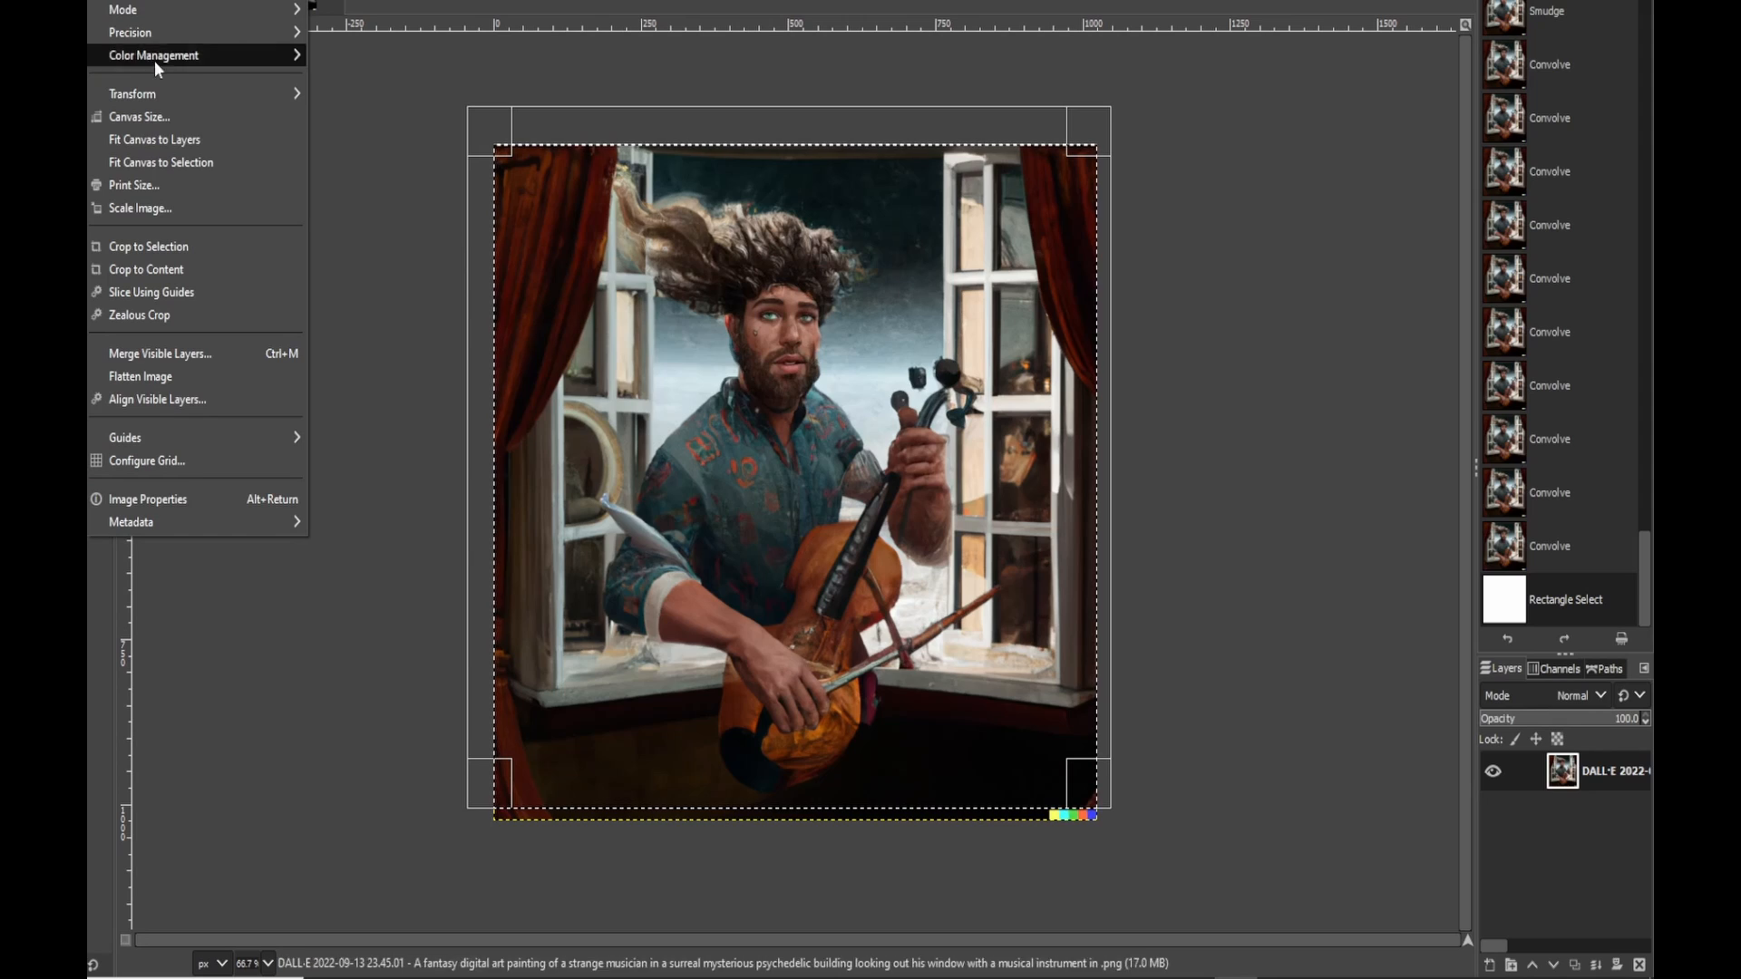
{"action": "left_click", "coordinate": [227, 247]}
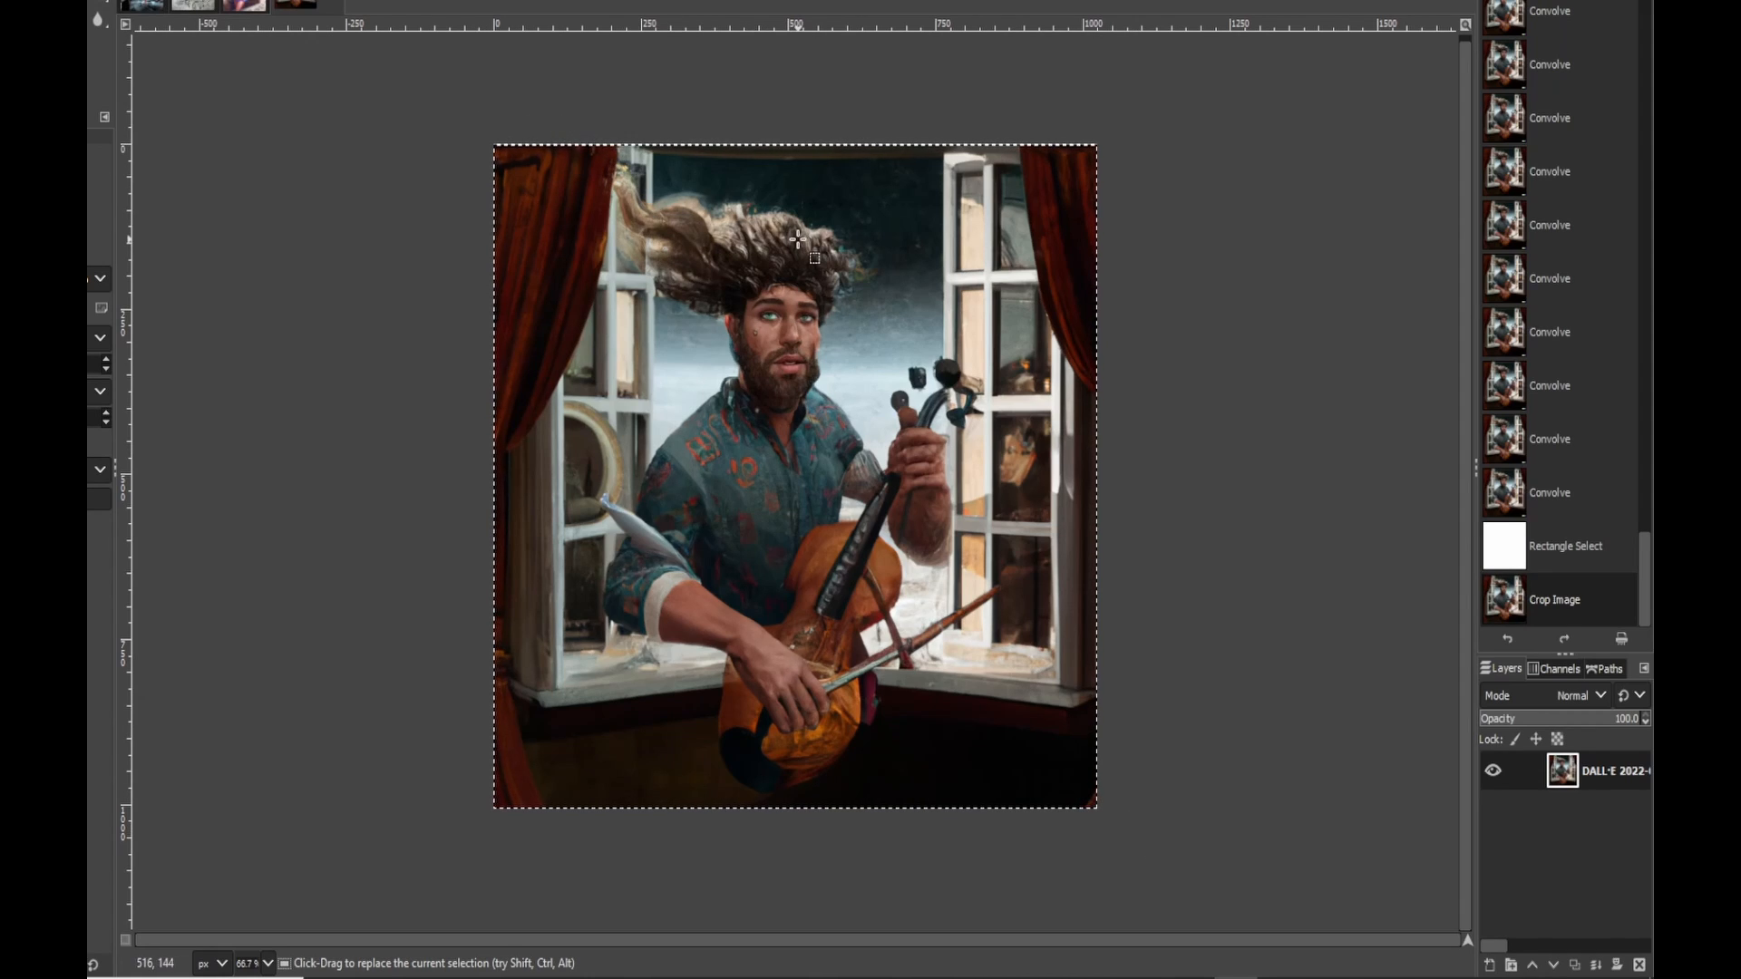
Step: Select the whole image and start a circular Gaussian Focus Blur with its opacity reduced to 51.2
{"action": "key", "text": "ctrl+a"}
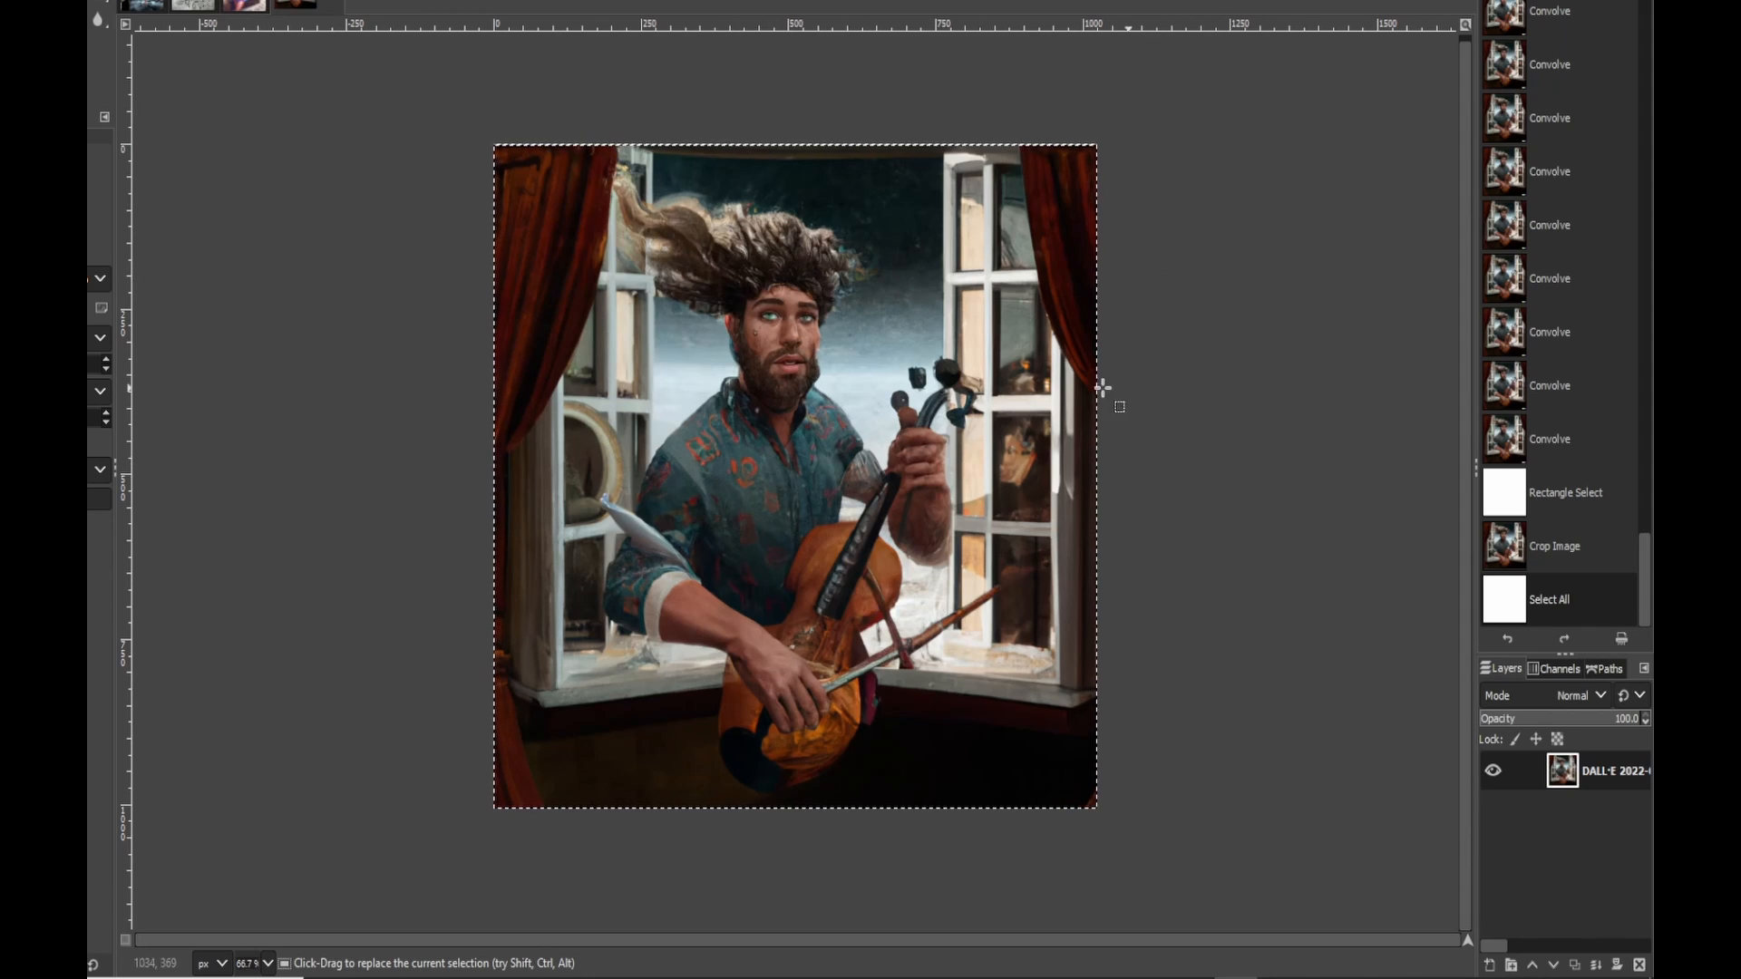
{"action": "left_click", "coordinate": [257, 0]}
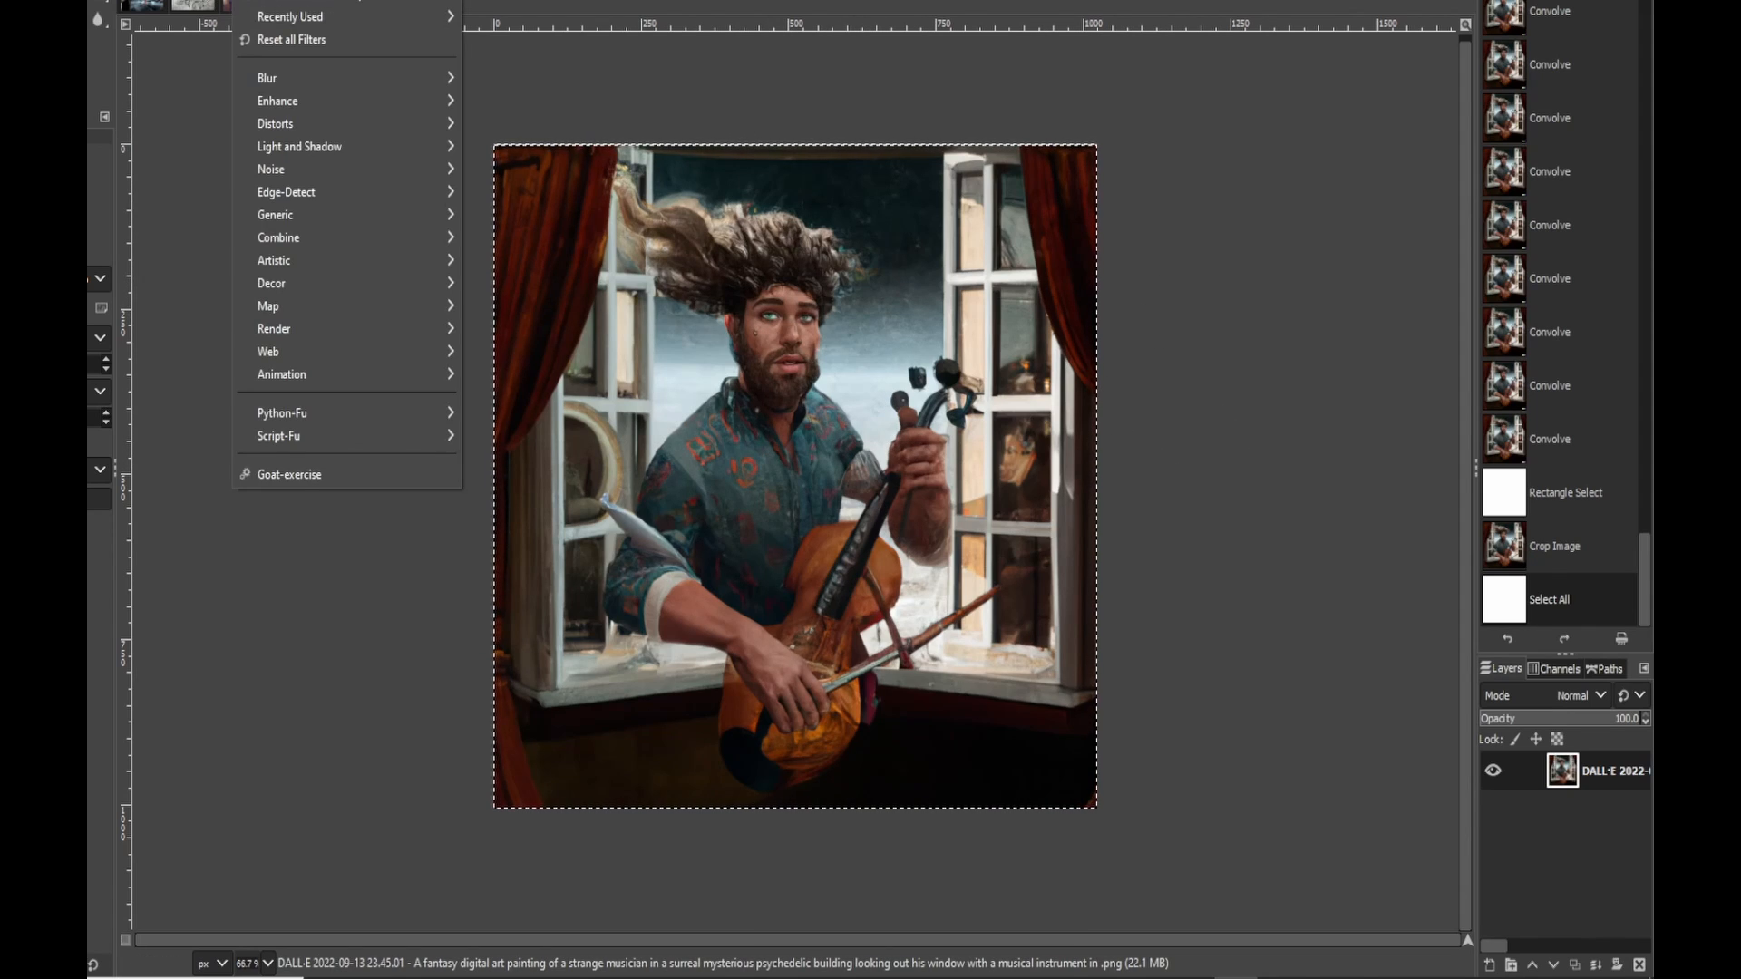
{"action": "left_click", "coordinate": [269, 0]}
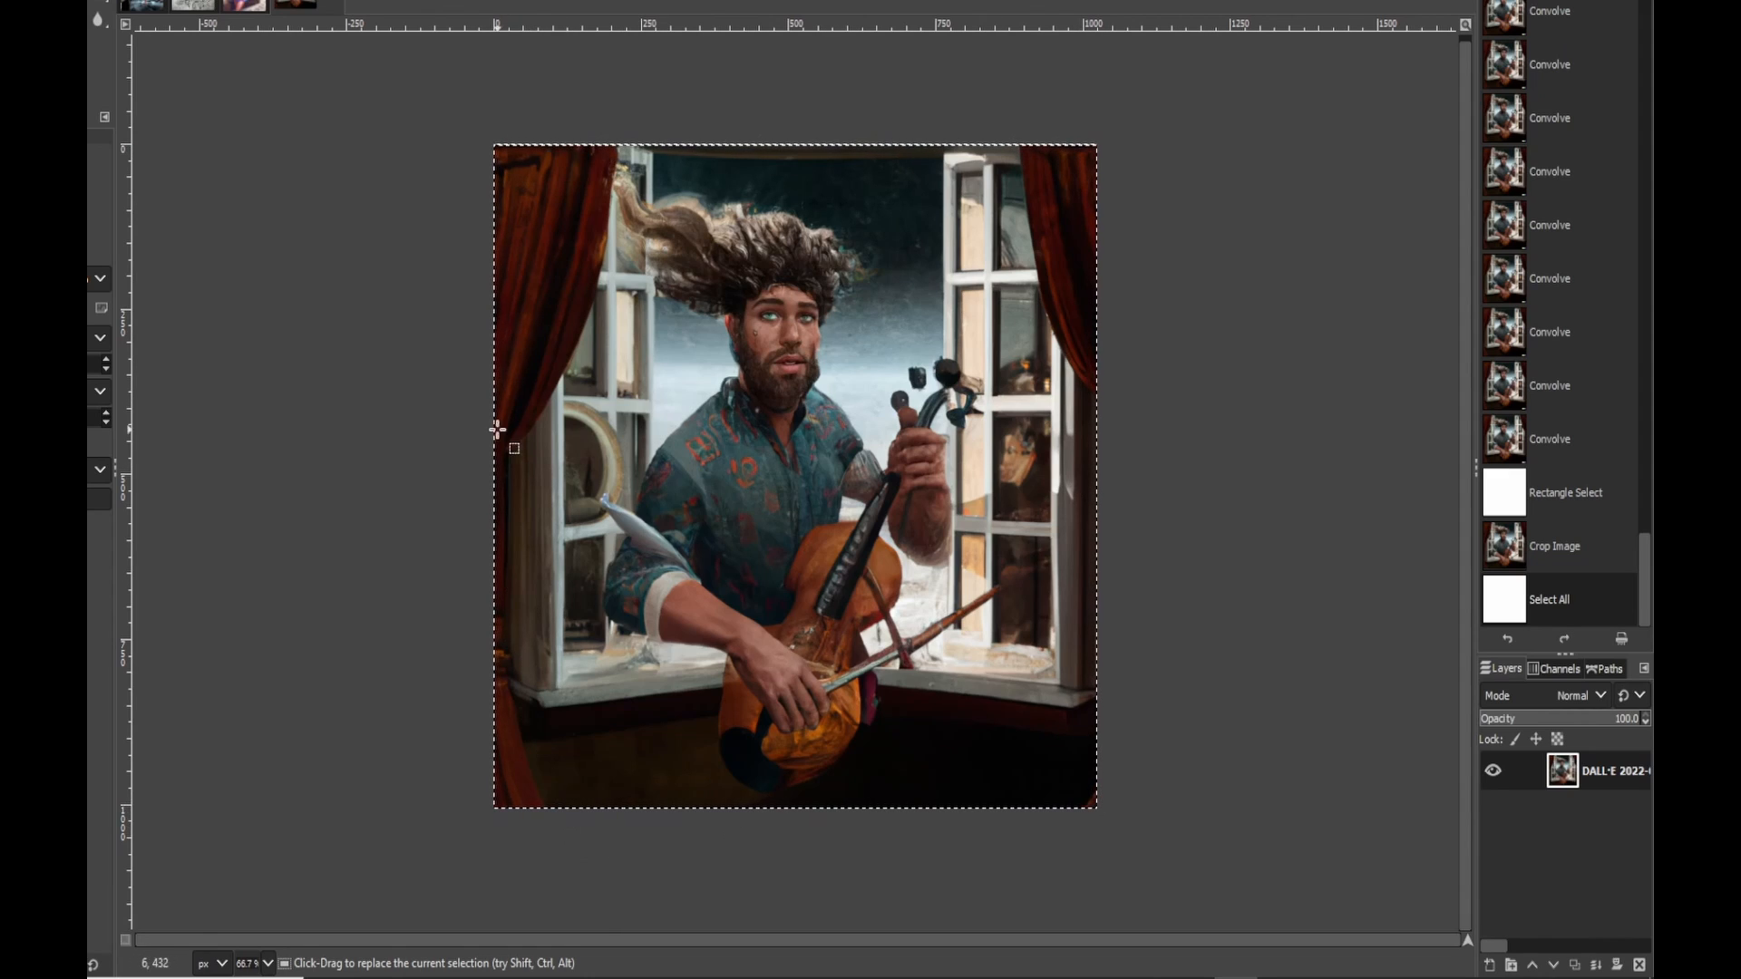
{"action": "left_click", "coordinate": [254, 0]}
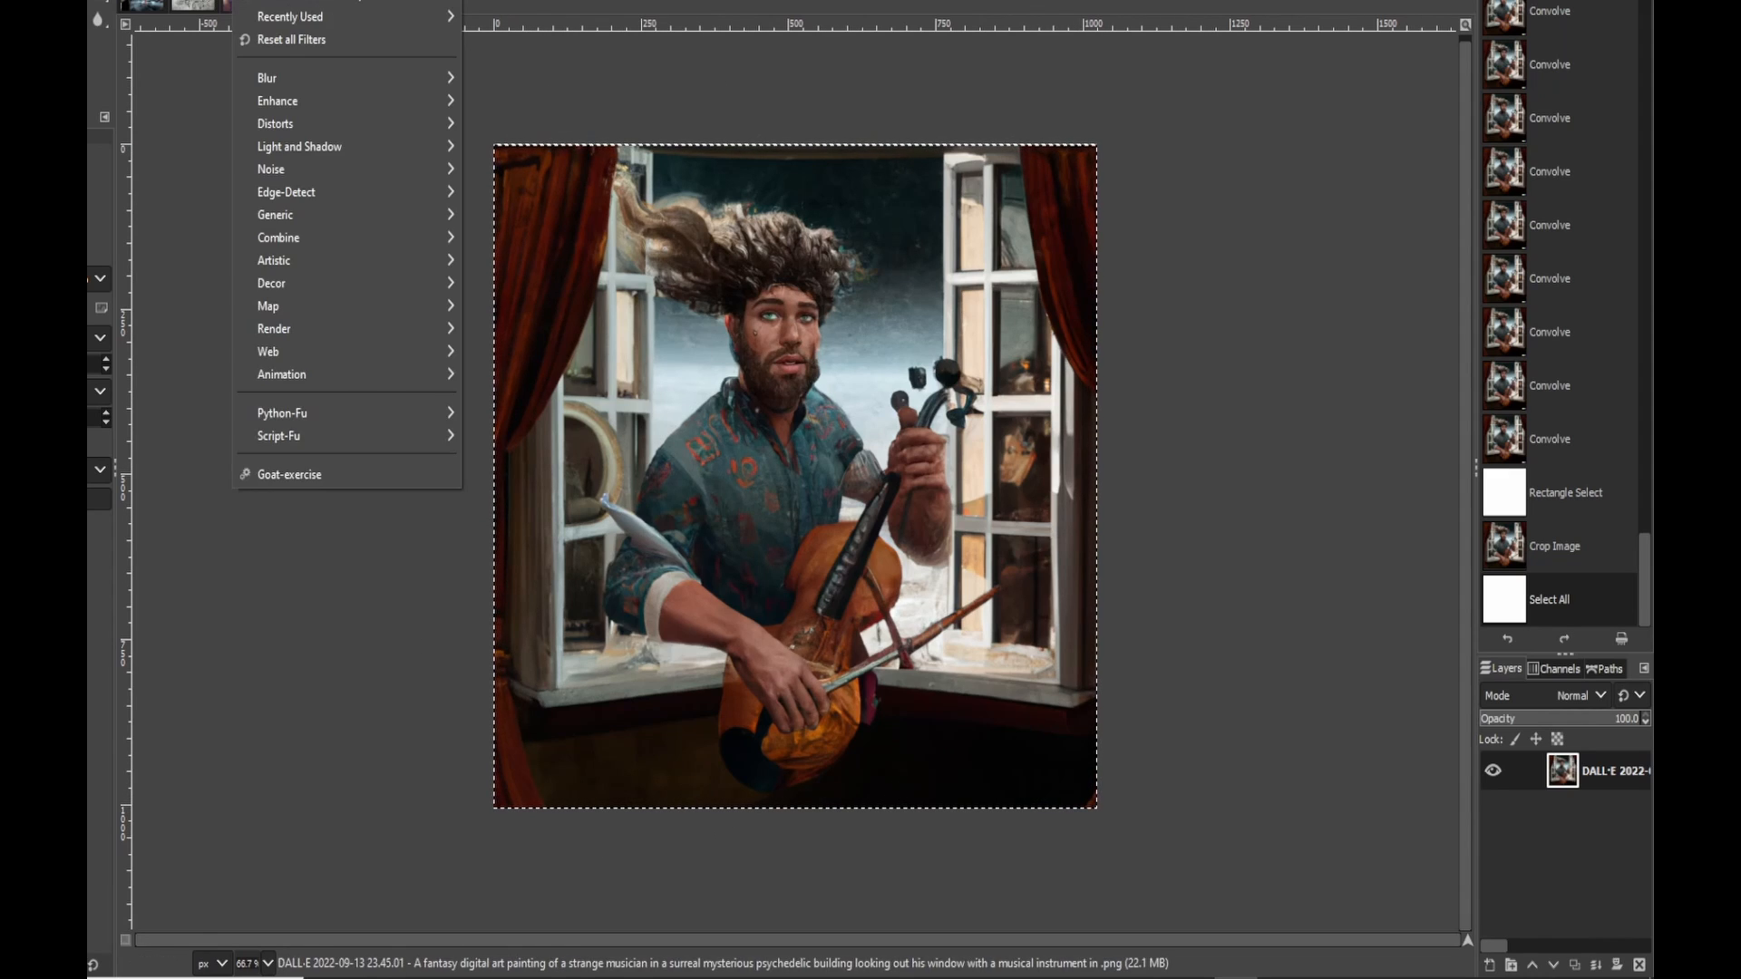
{"action": "mouse_move", "coordinate": [348, 79]}
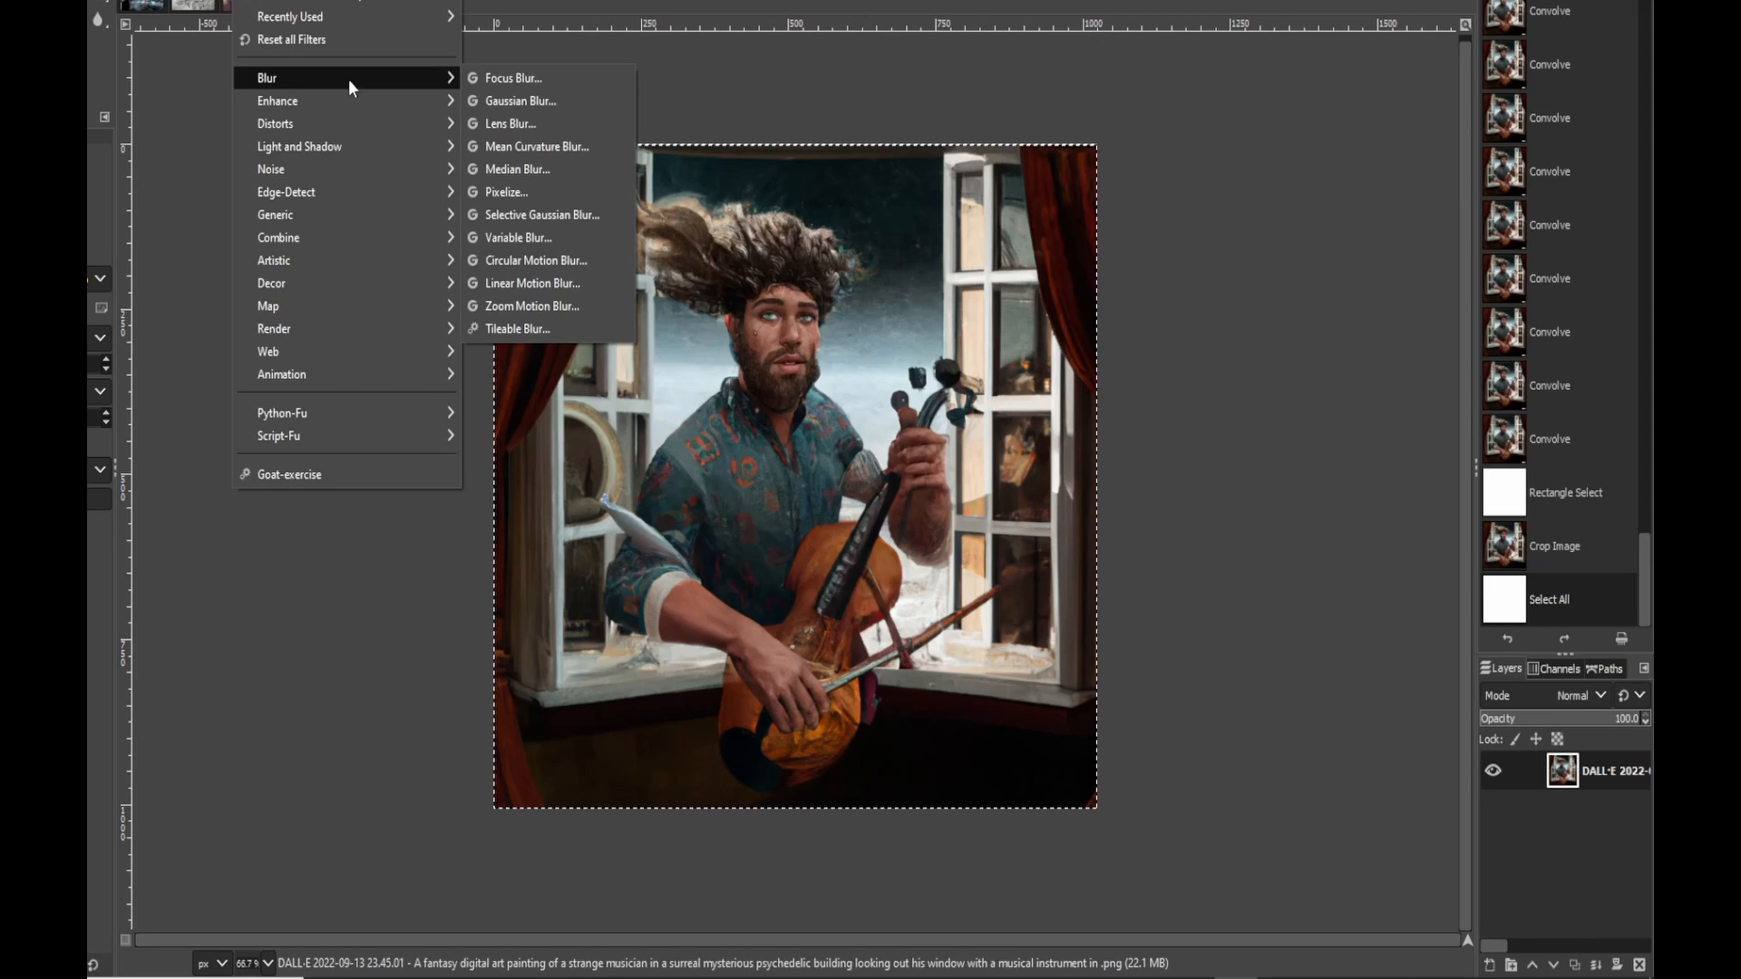
{"action": "left_click", "coordinate": [577, 79]}
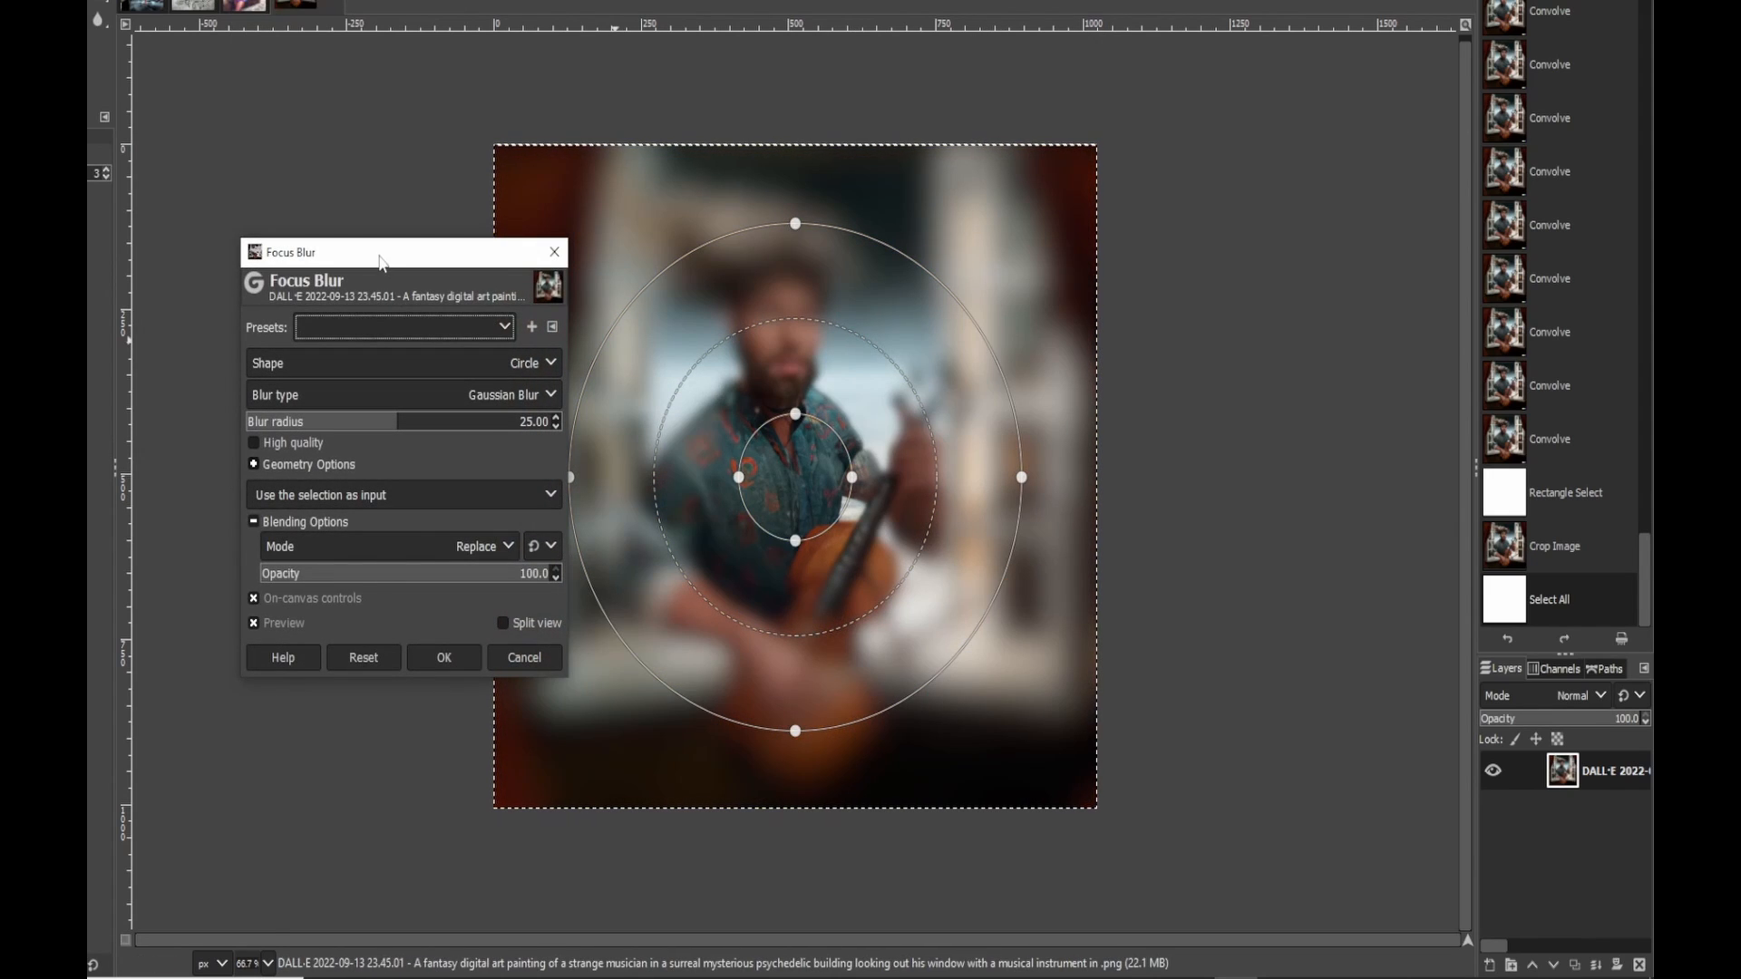
{"action": "left_click_drag", "start_coordinate": [367, 257], "coordinate": [270, 230]}
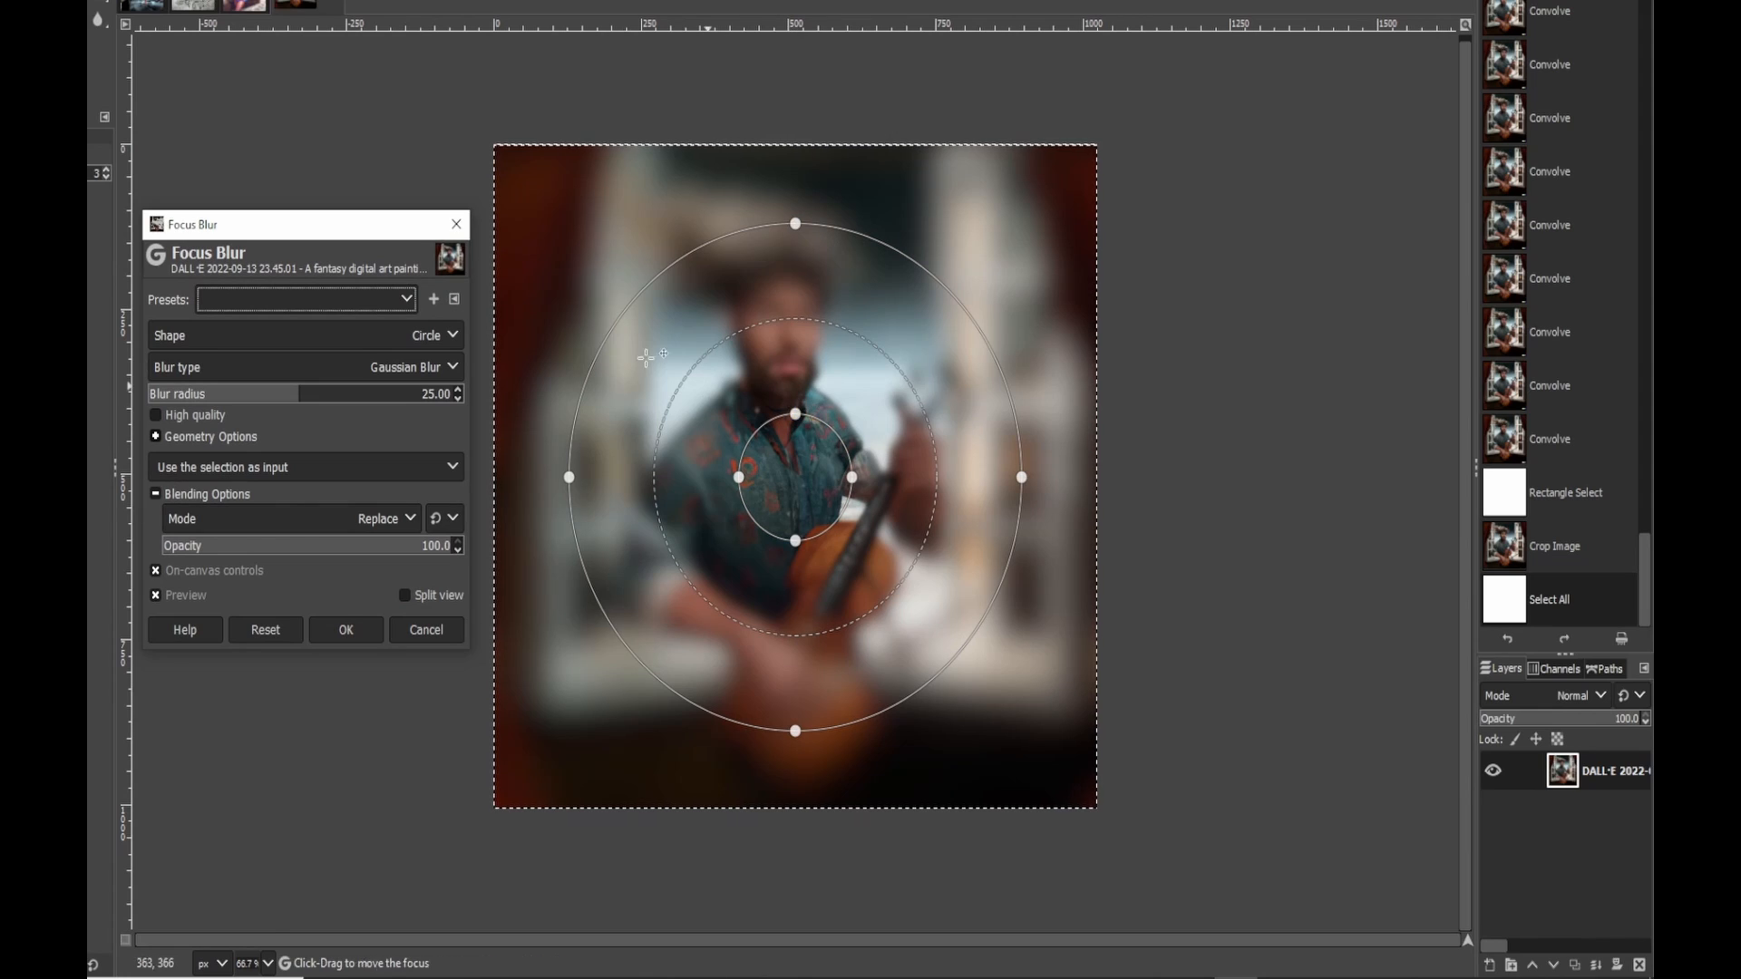
{"action": "left_click_drag", "start_coordinate": [272, 547], "coordinate": [311, 548]}
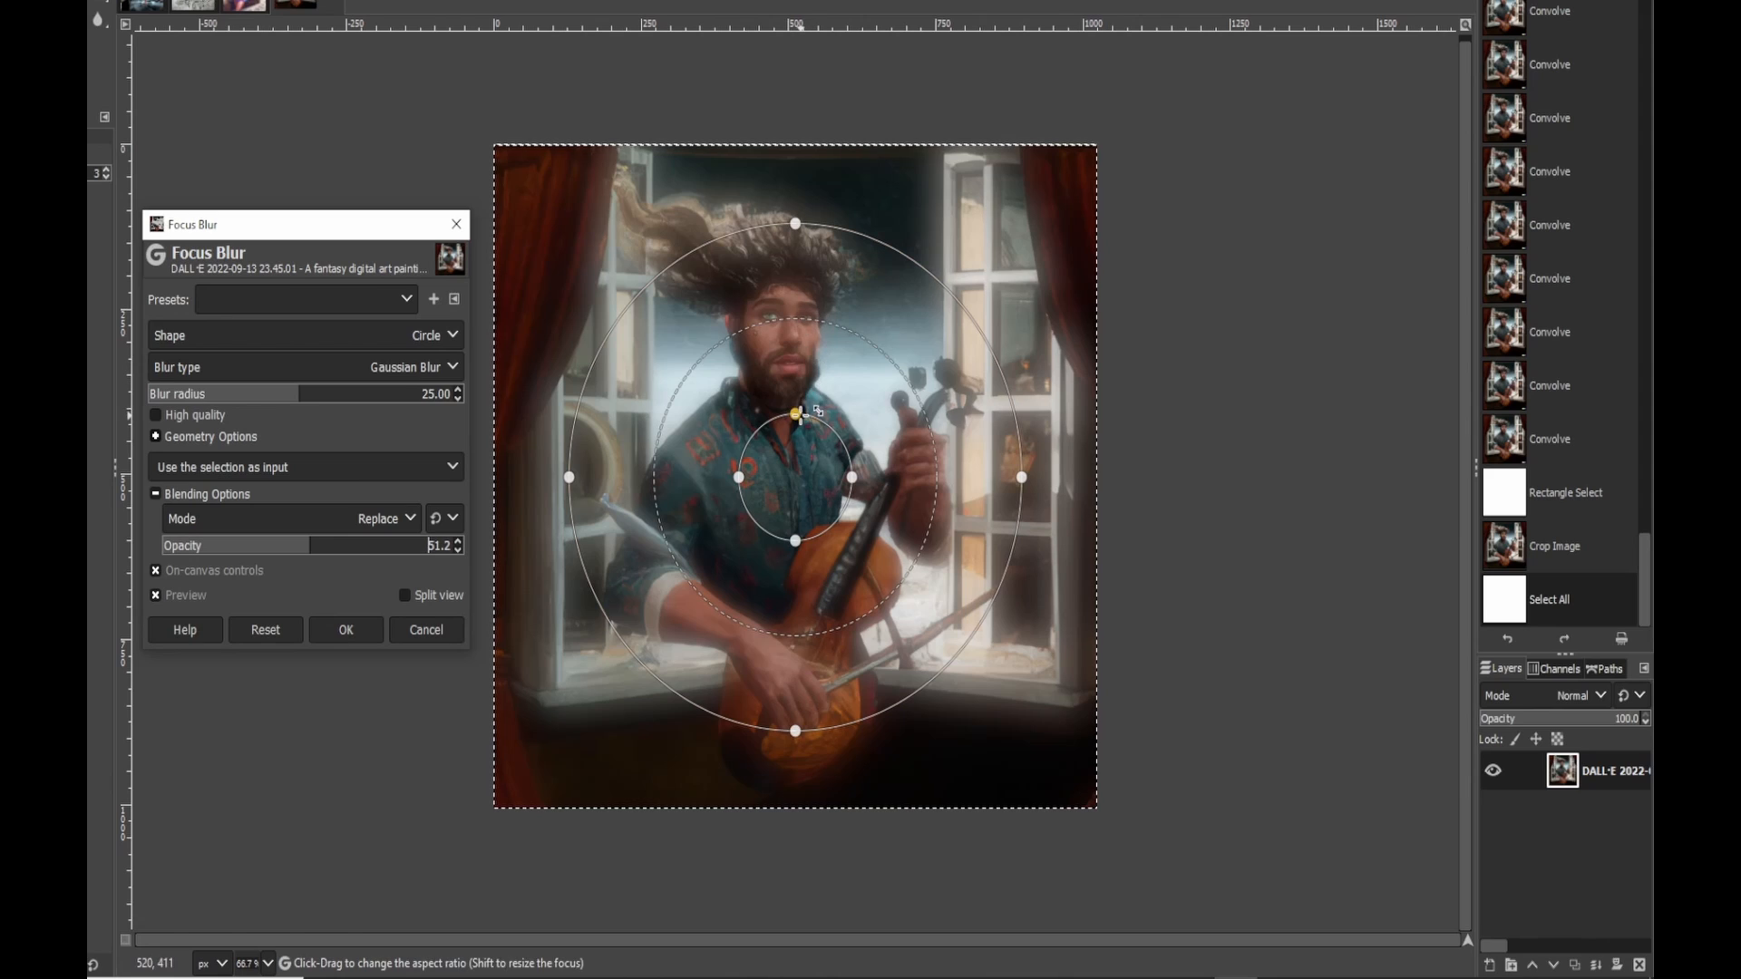
Step: Elongate the blur's focus shape, centre it on the musician's face, widen its outer limit beyond the image edges, and apply the filter
{"action": "left_click_drag", "start_coordinate": [796, 413], "coordinate": [796, 373]}
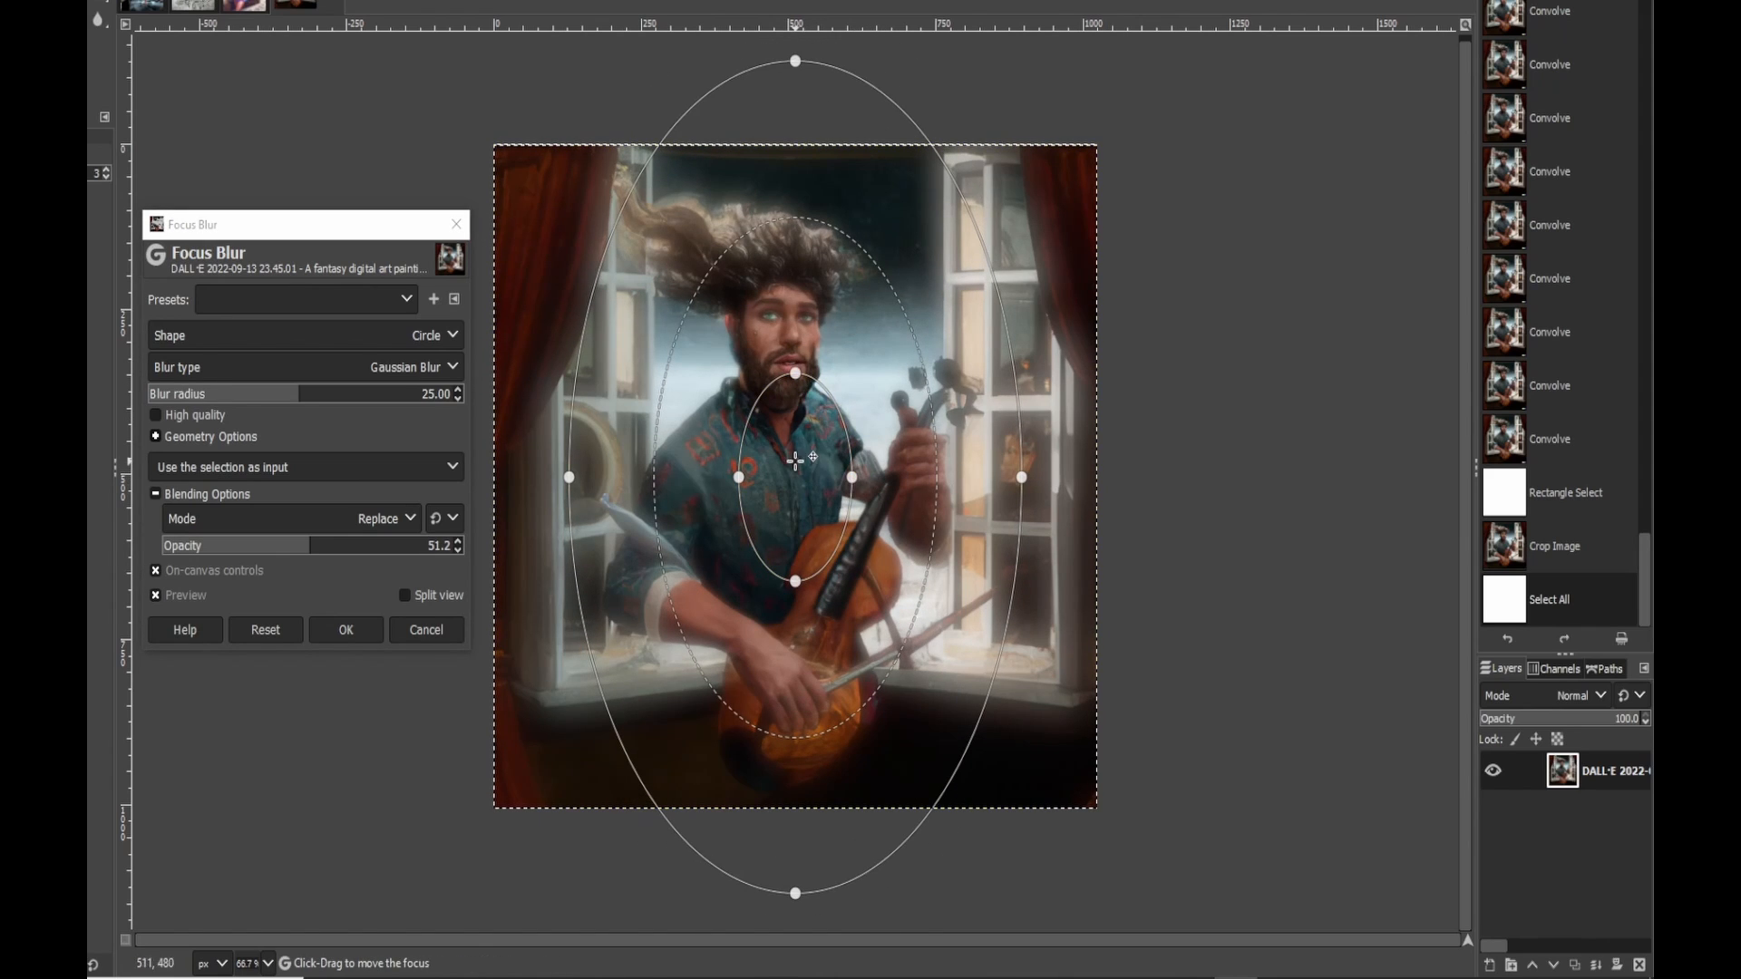
{"action": "left_click_drag", "start_coordinate": [793, 454], "coordinate": [789, 326]}
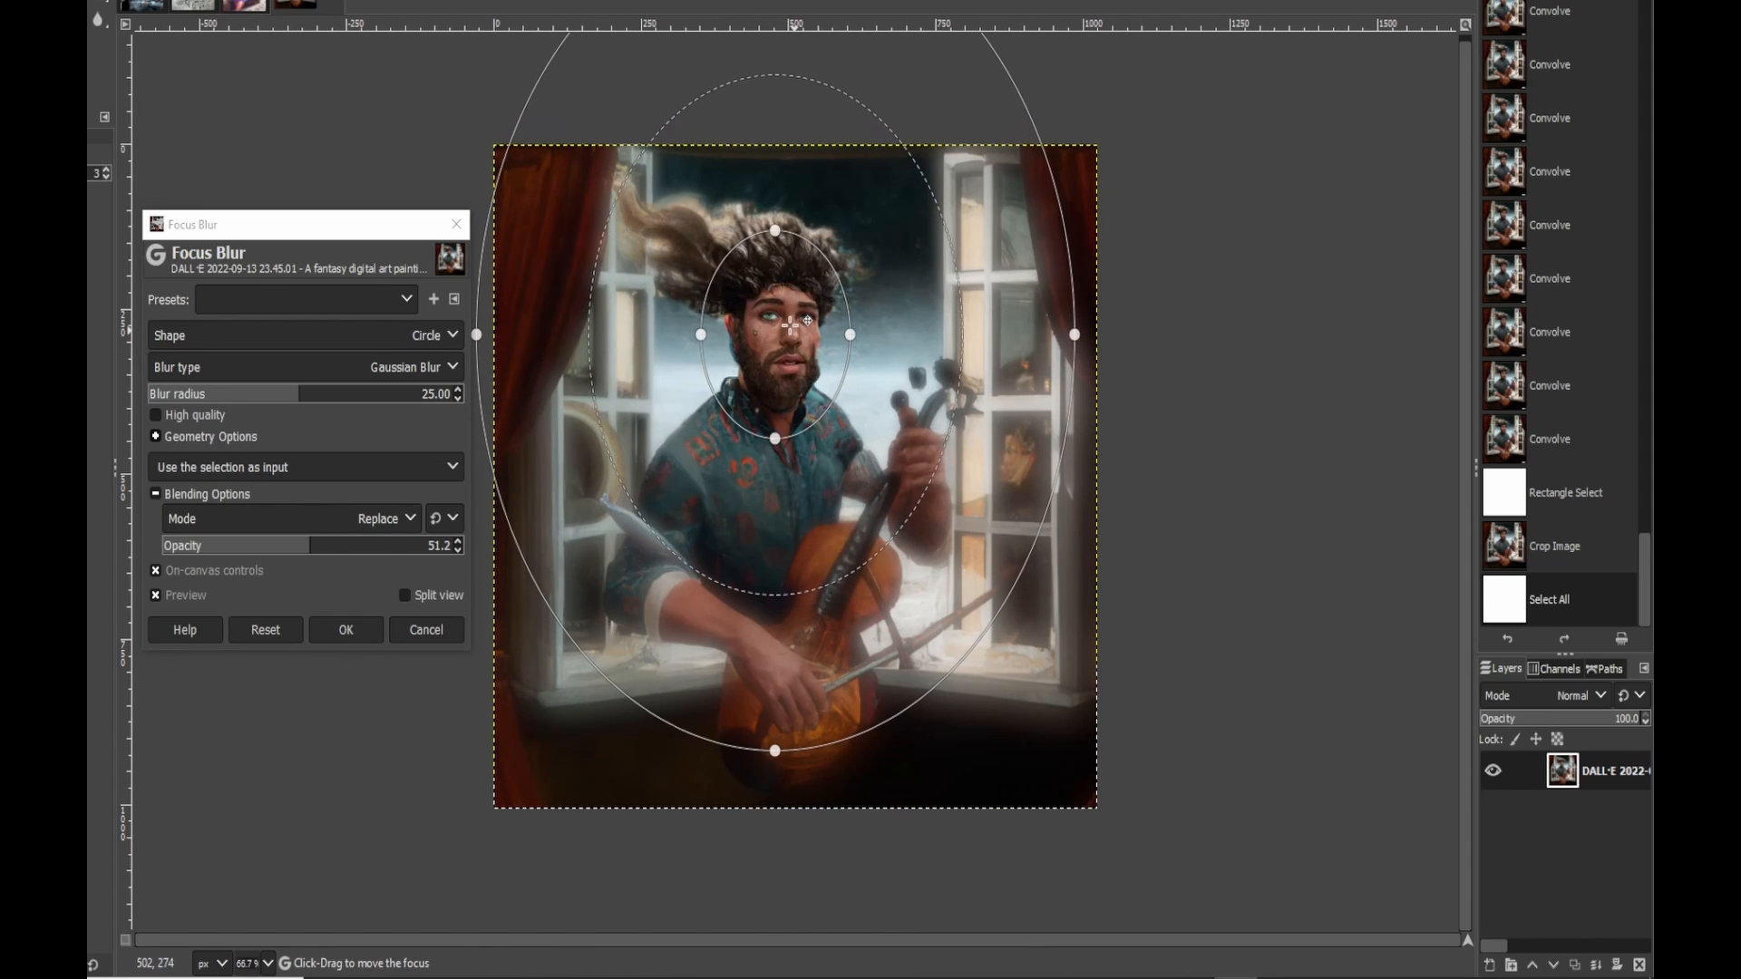
{"action": "left_click_drag", "start_coordinate": [775, 751], "coordinate": [785, 871]}
{"action": "left_click_drag", "start_coordinate": [1077, 333], "coordinate": [1198, 334]}
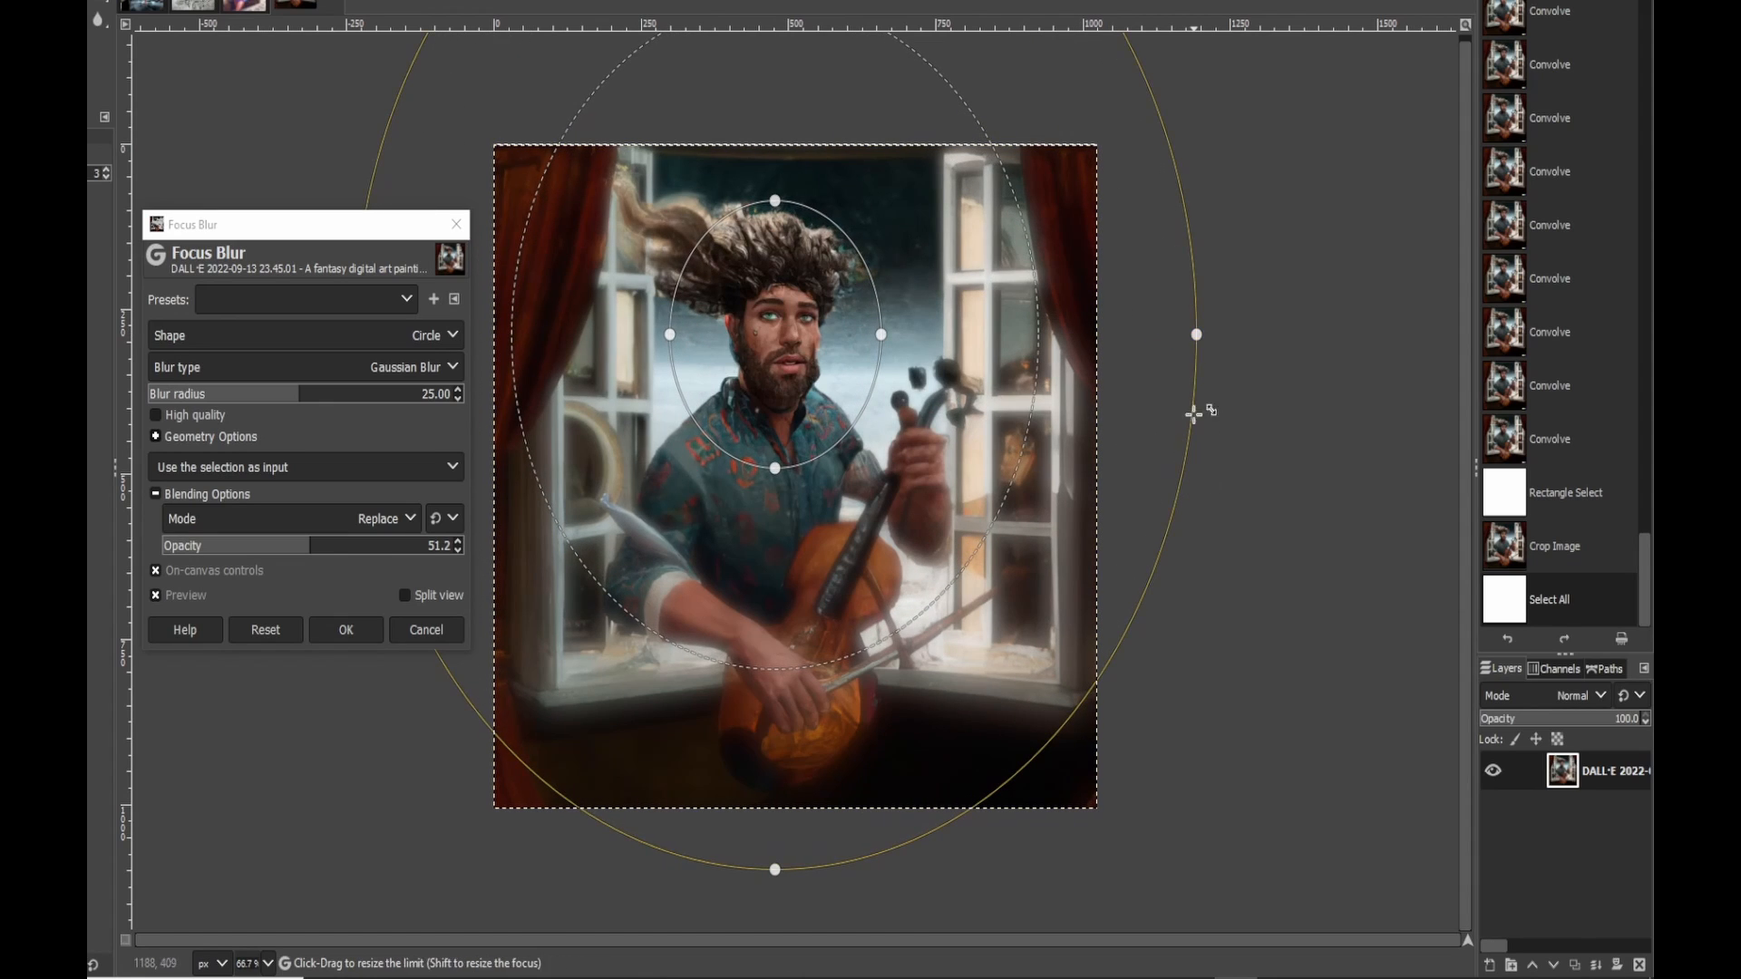
{"action": "key", "text": "Return"}
Step: Compare the picture with and without the Focus Blur by undoing and redoing it, both close up and at full view
{"action": "scroll", "coordinate": [690, 423], "scroll_direction": "up", "scroll_amount": 2, "text": "ctrl"}
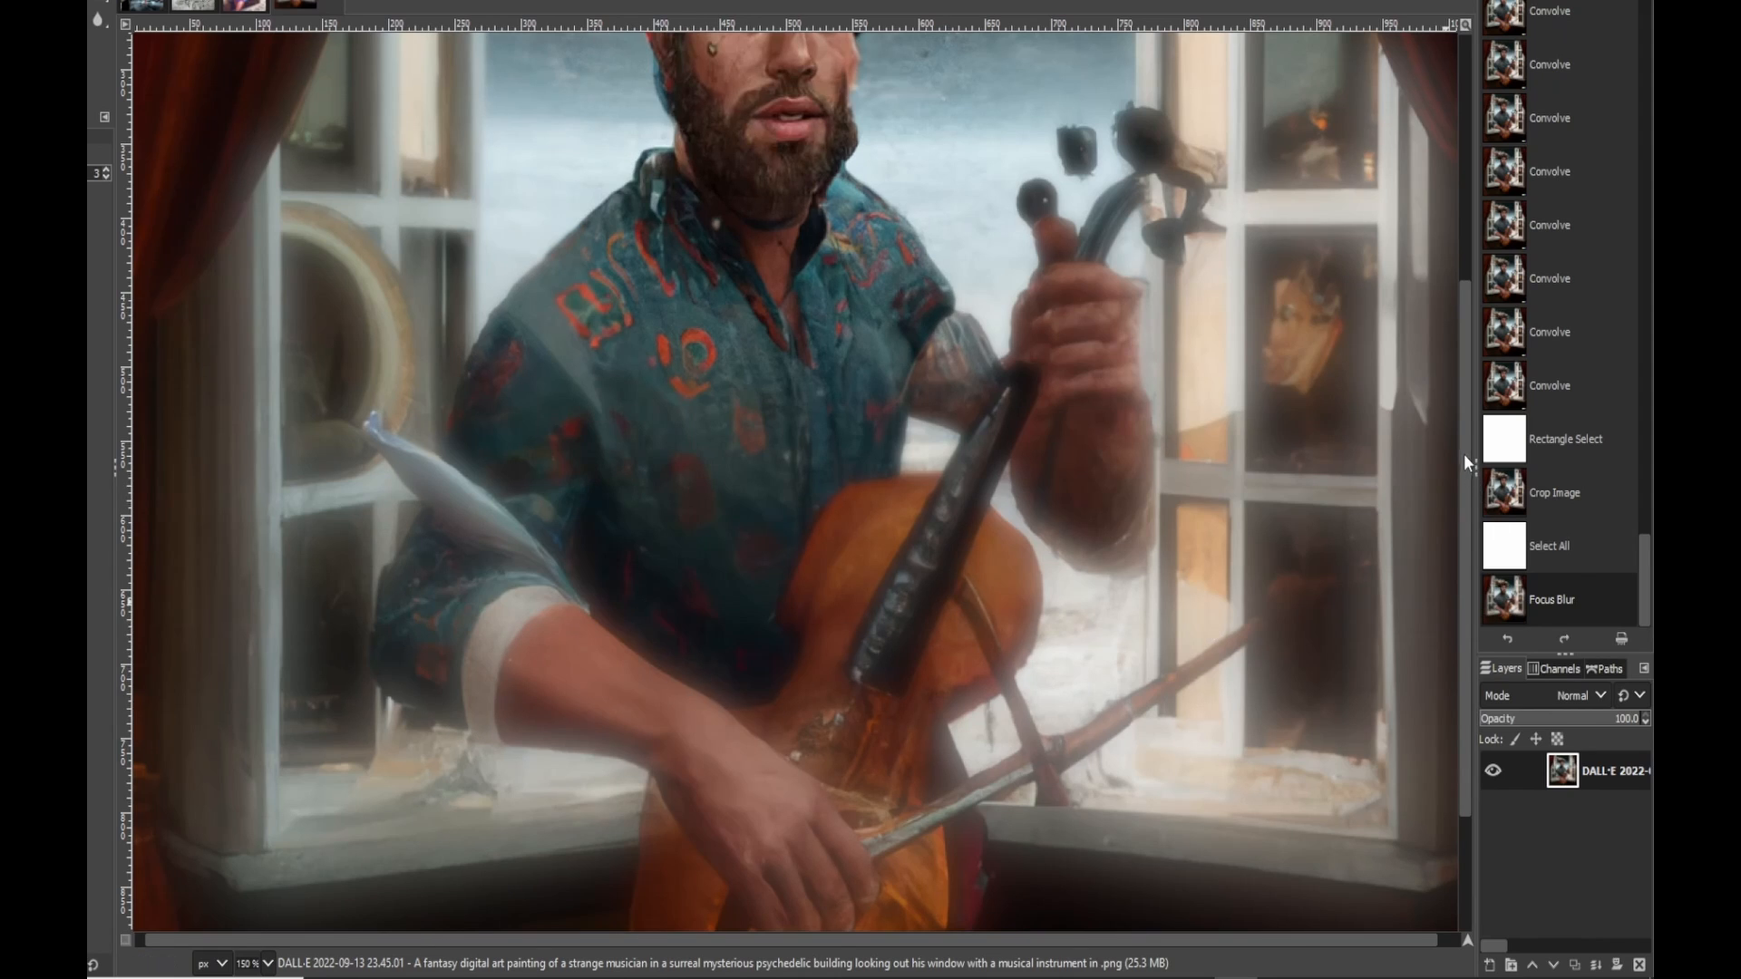
{"action": "left_click_drag", "start_coordinate": [1463, 454], "coordinate": [1464, 711]}
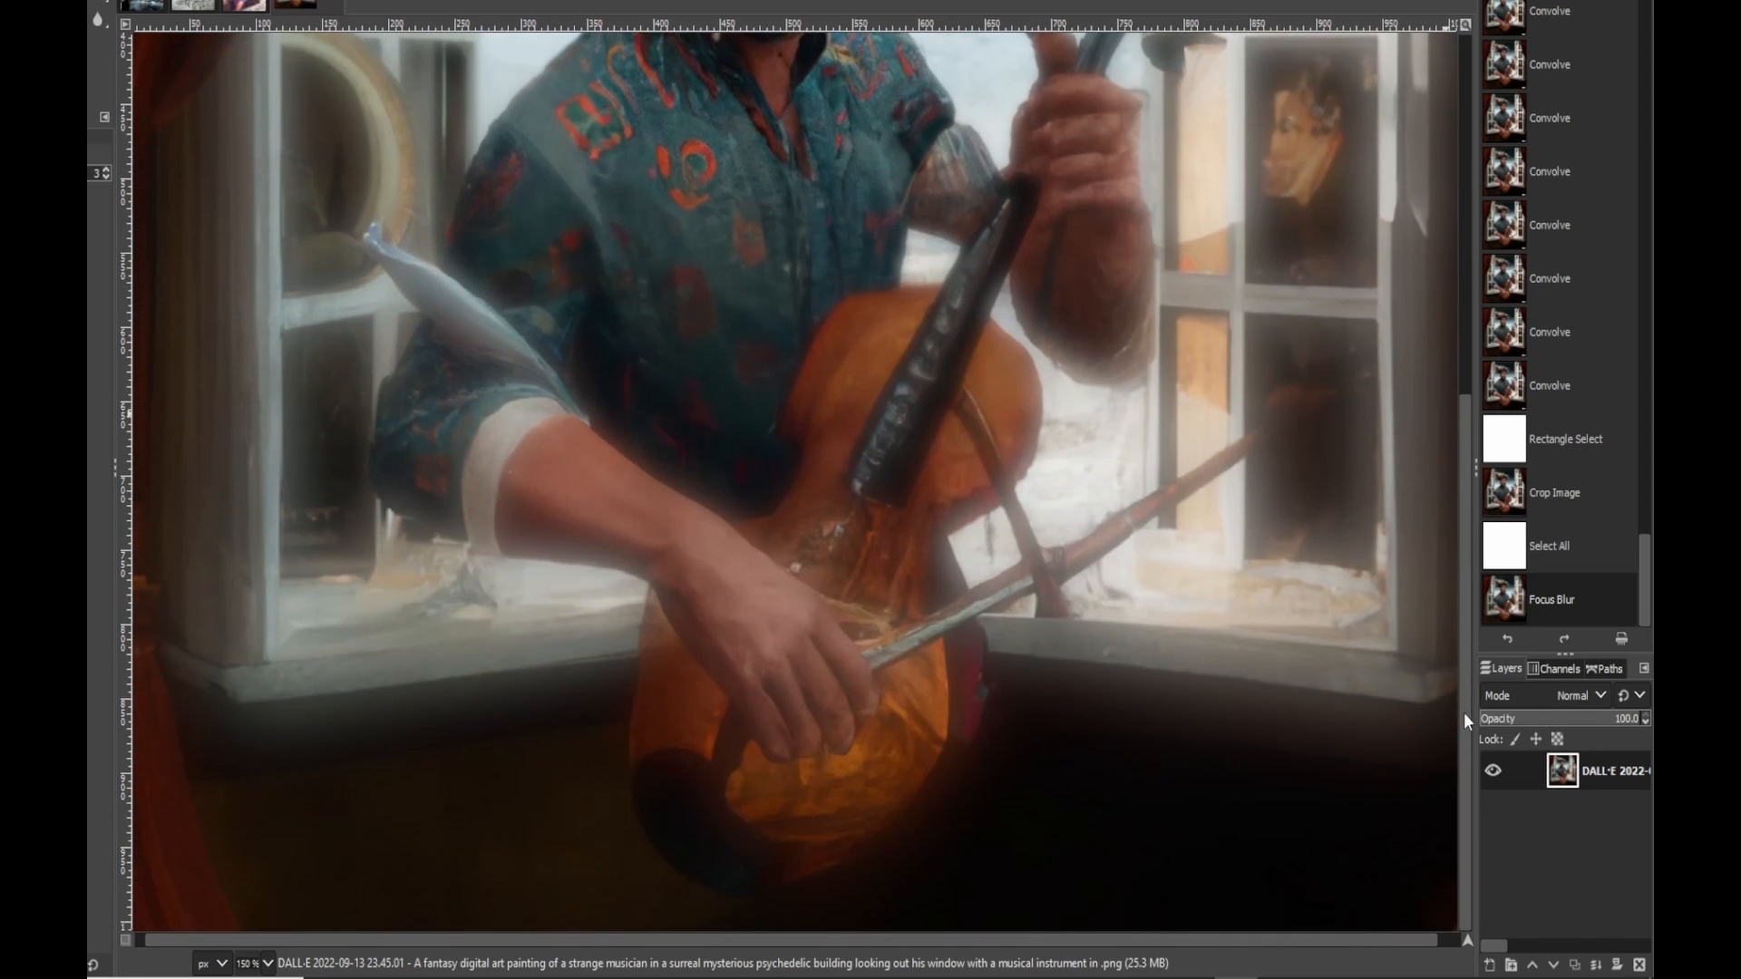
{"action": "key", "text": "ctrl+z"}
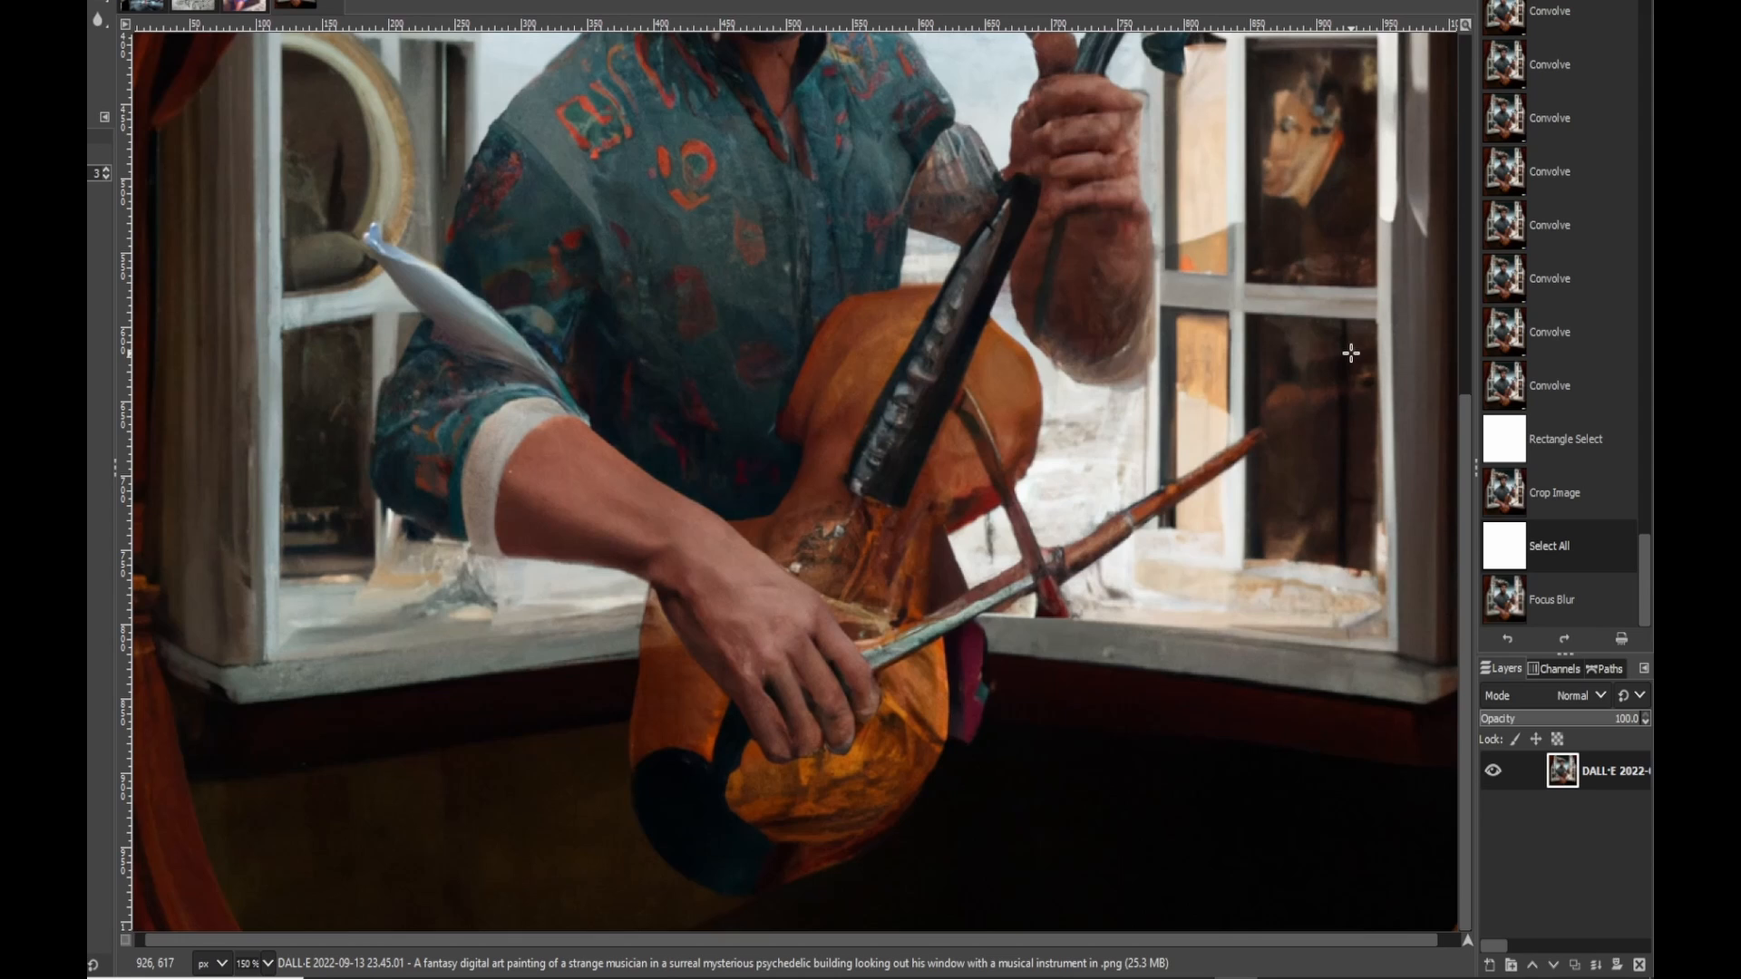
{"action": "key", "text": "ctrl+y"}
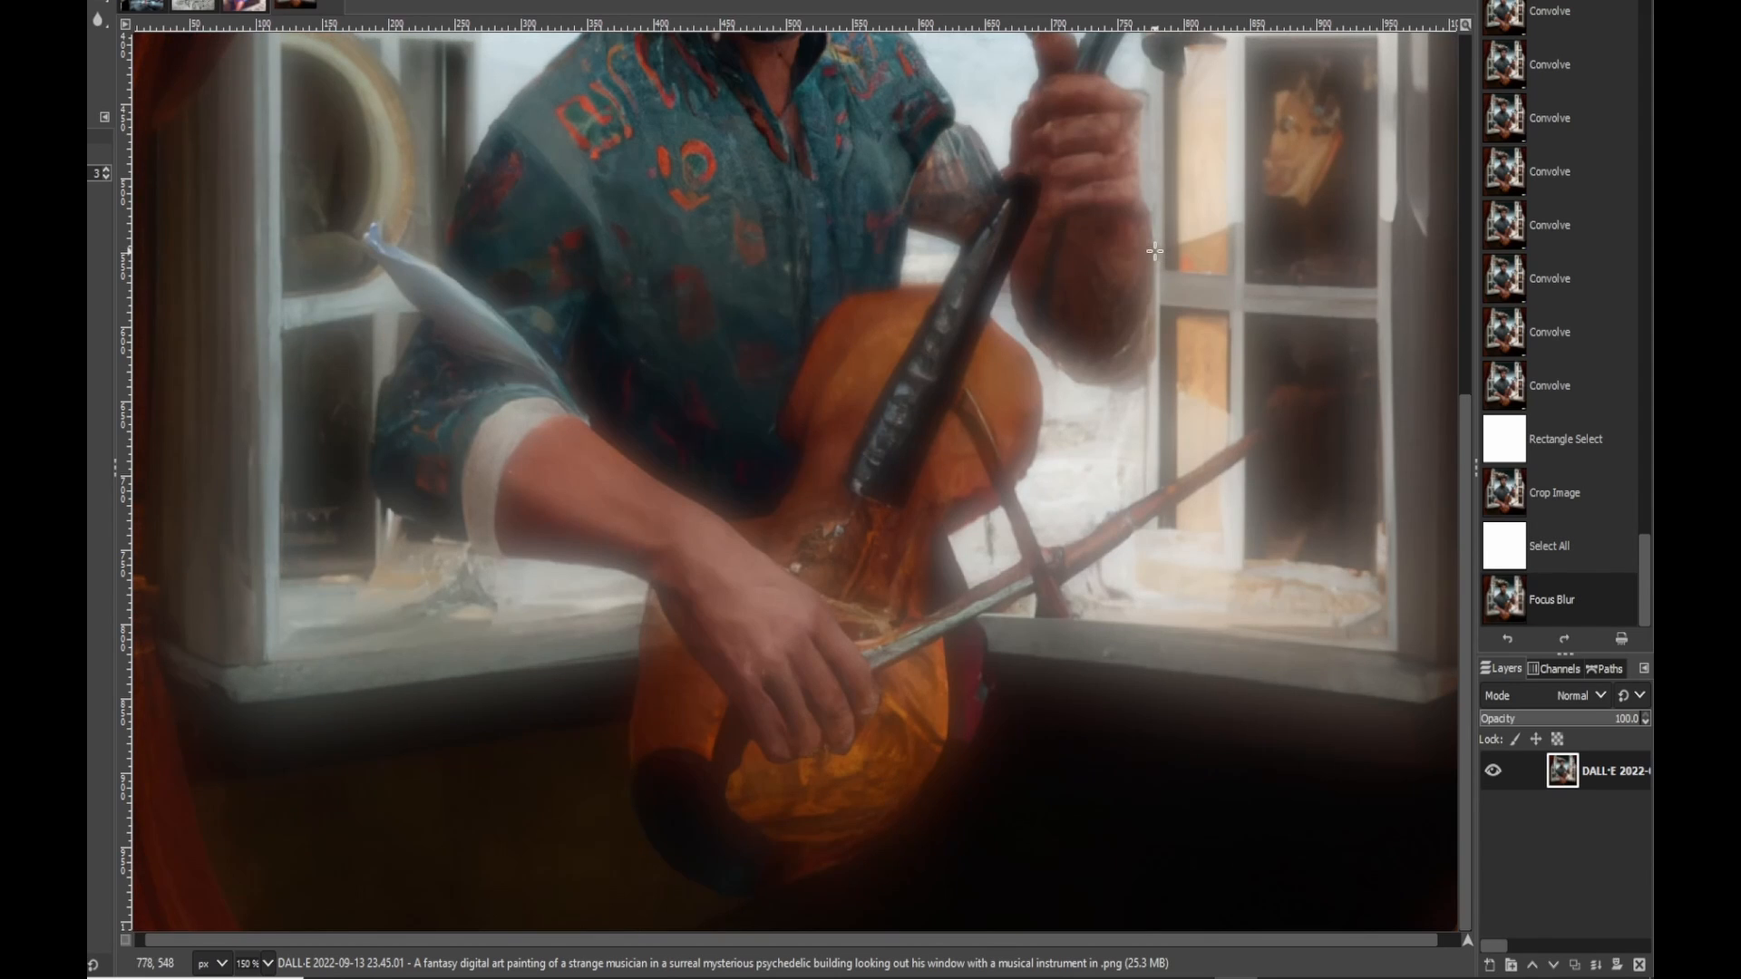
{"action": "mouse_move", "coordinate": [1467, 508]}
{"action": "left_mouse_down"}
{"action": "mouse_move", "coordinate": [1446, 421]}
{"action": "mouse_move", "coordinate": [1461, 475]}
{"action": "left_mouse_up"}
{"action": "scroll", "coordinate": [1179, 517], "scroll_direction": "down", "scroll_amount": 2}
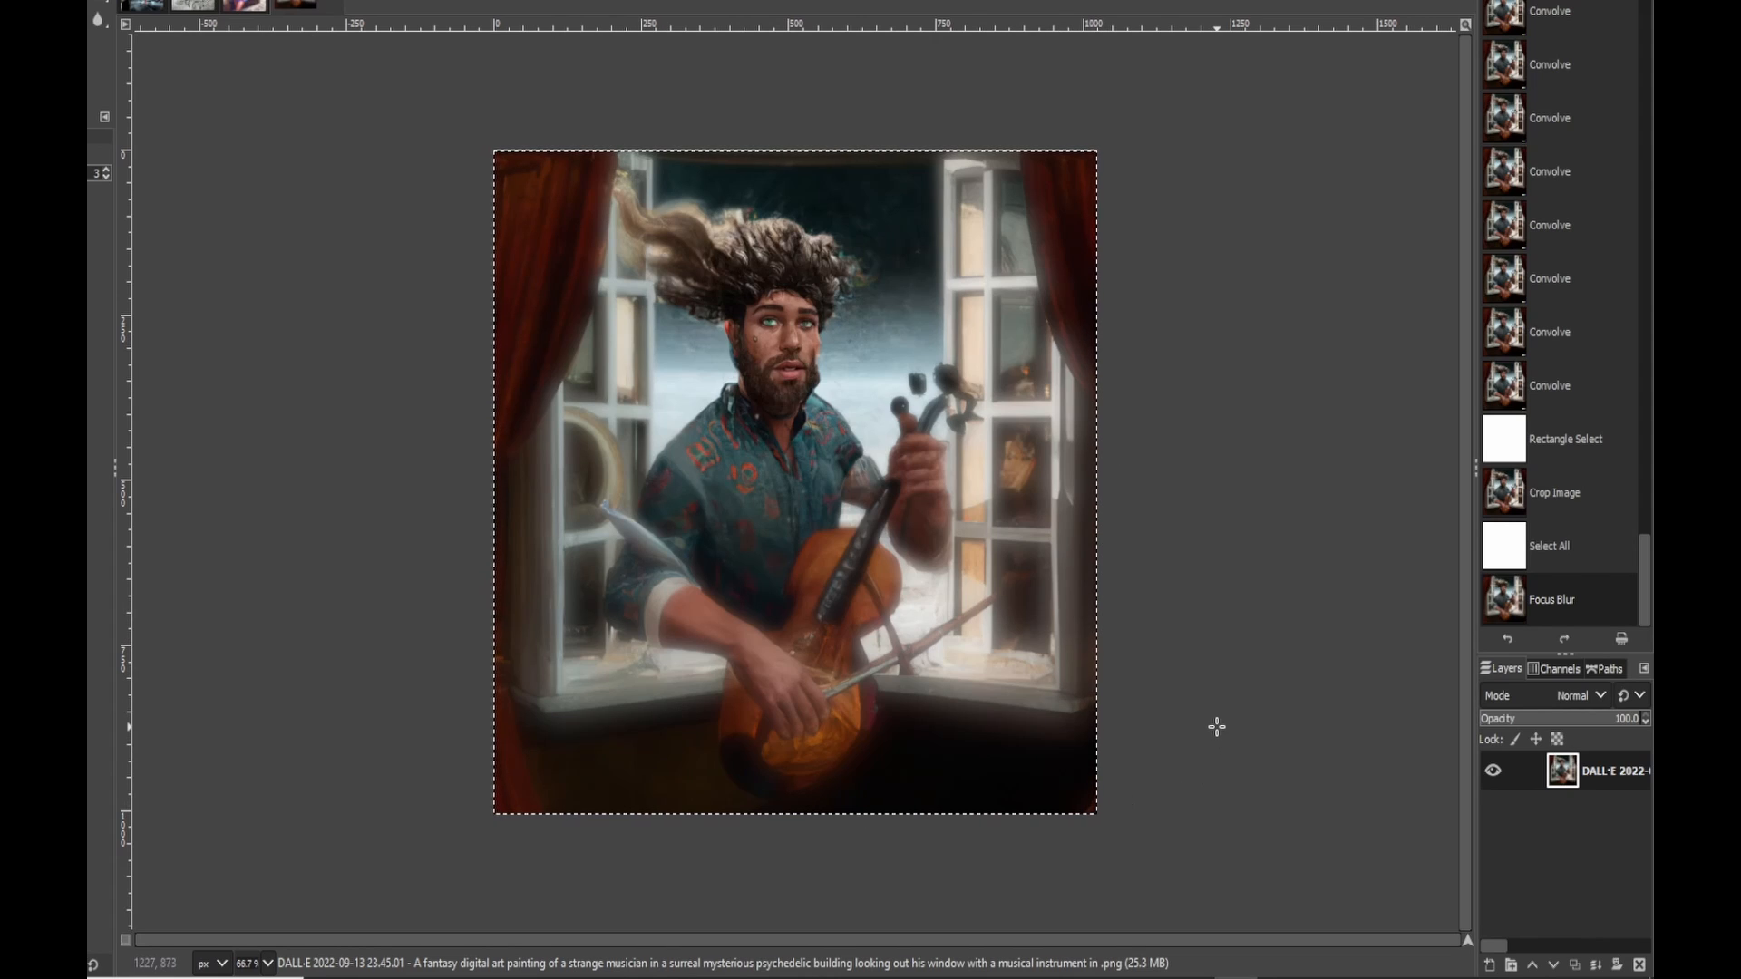
{"action": "key", "text": "ctrl+z"}
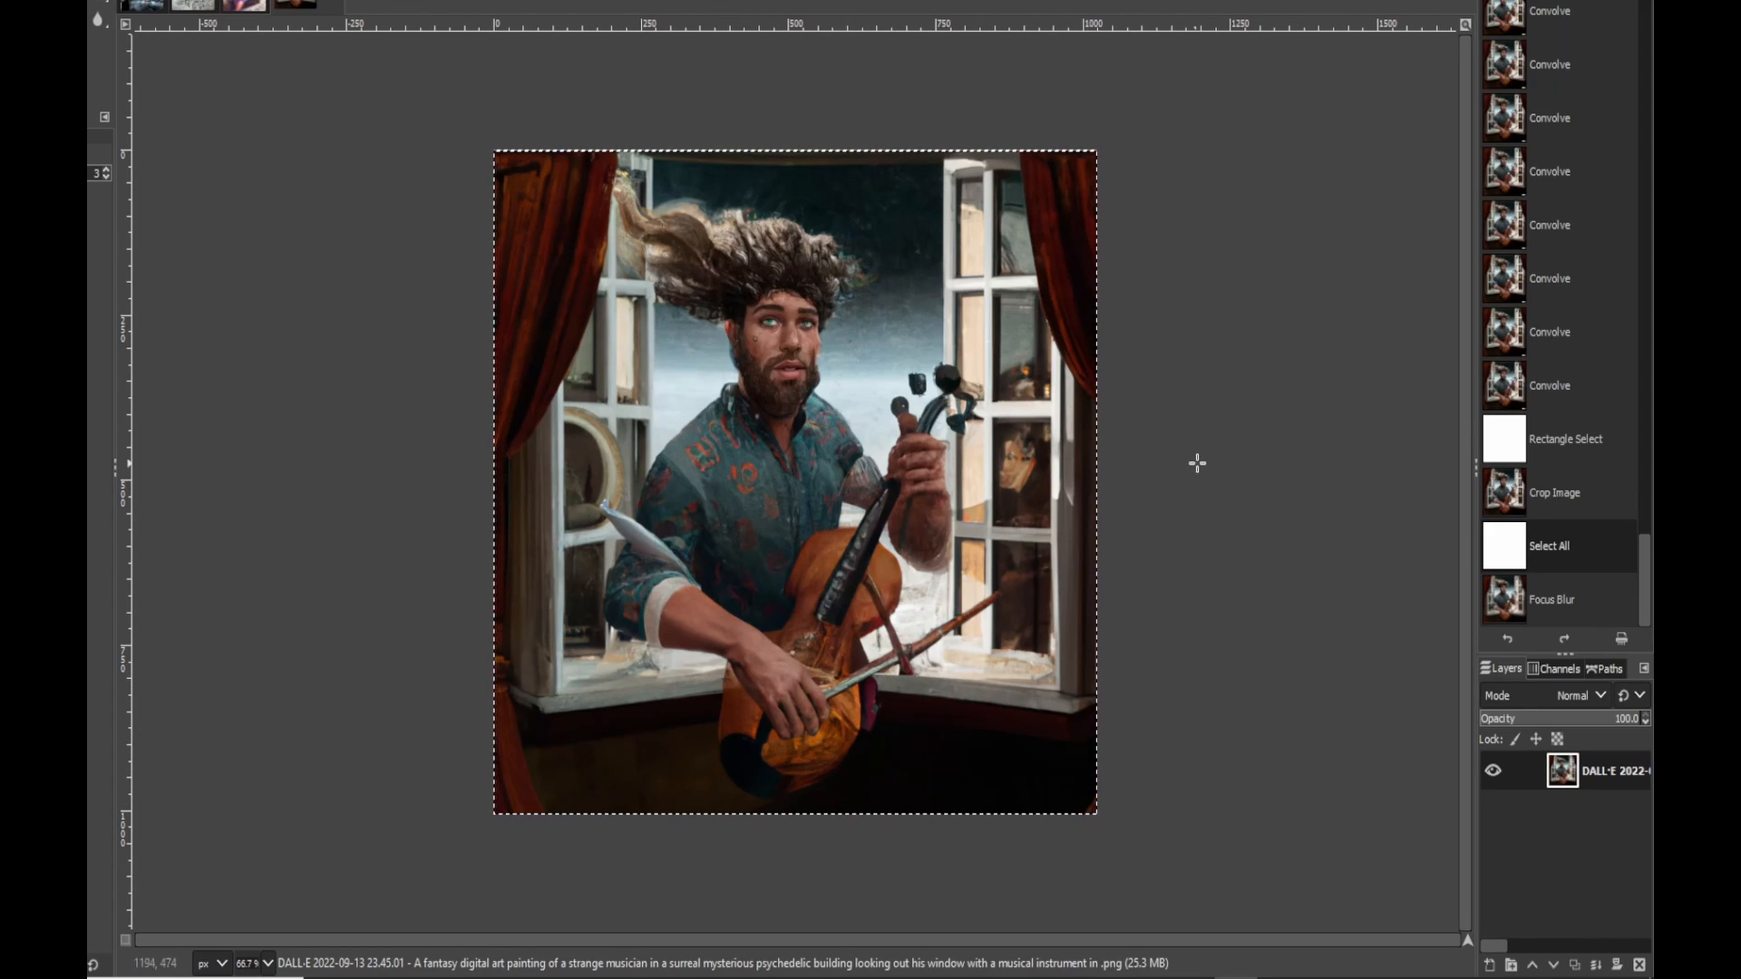
{"action": "key", "text": "ctrl+y"}
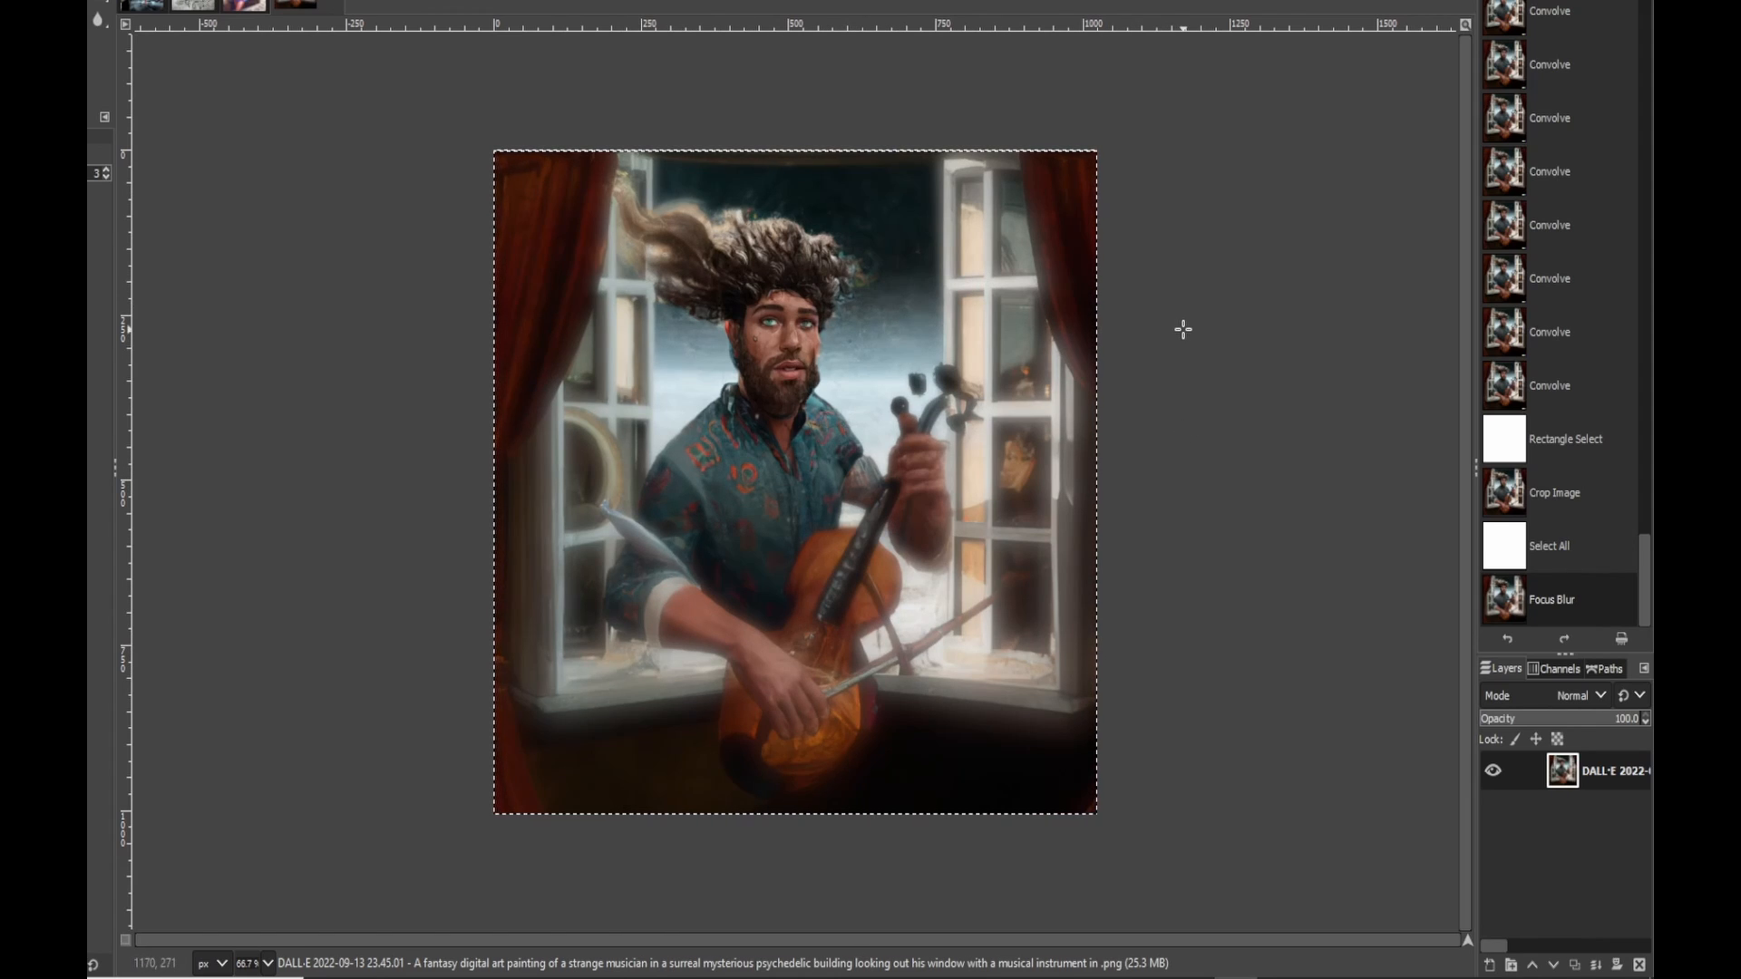
Step: Try the Vignette filter with its default settings on the image and cancel it
{"action": "left_click", "coordinate": [253, 1]}
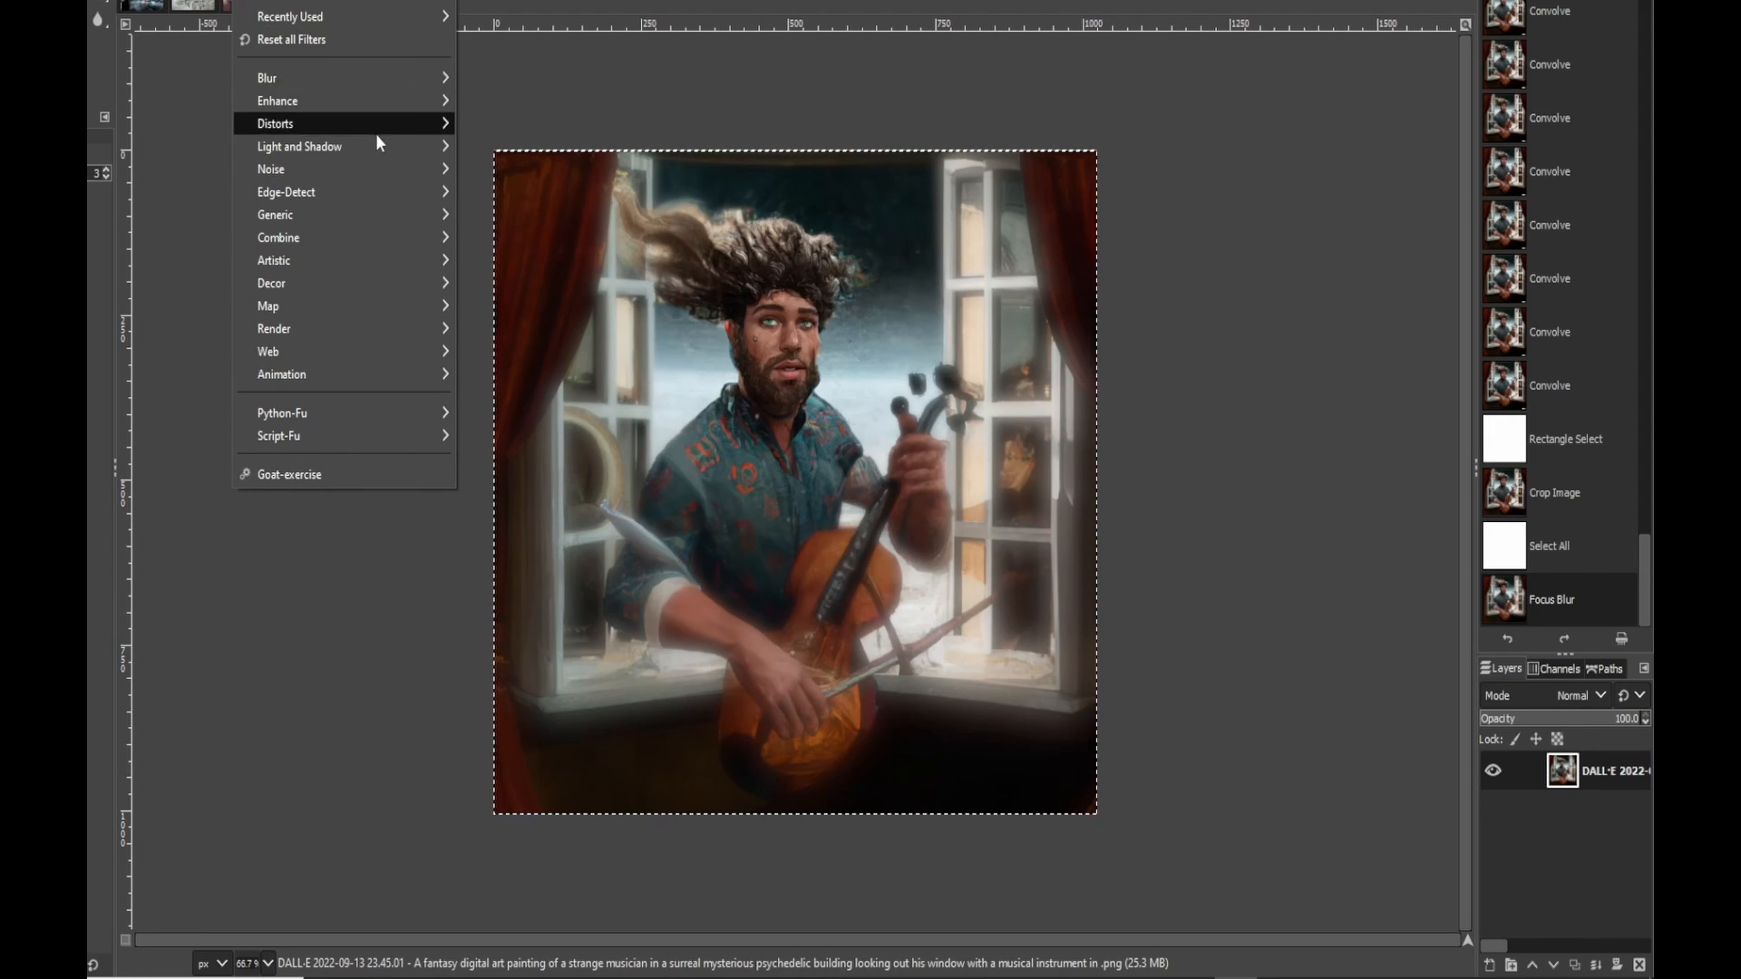
{"action": "mouse_move", "coordinate": [317, 73]}
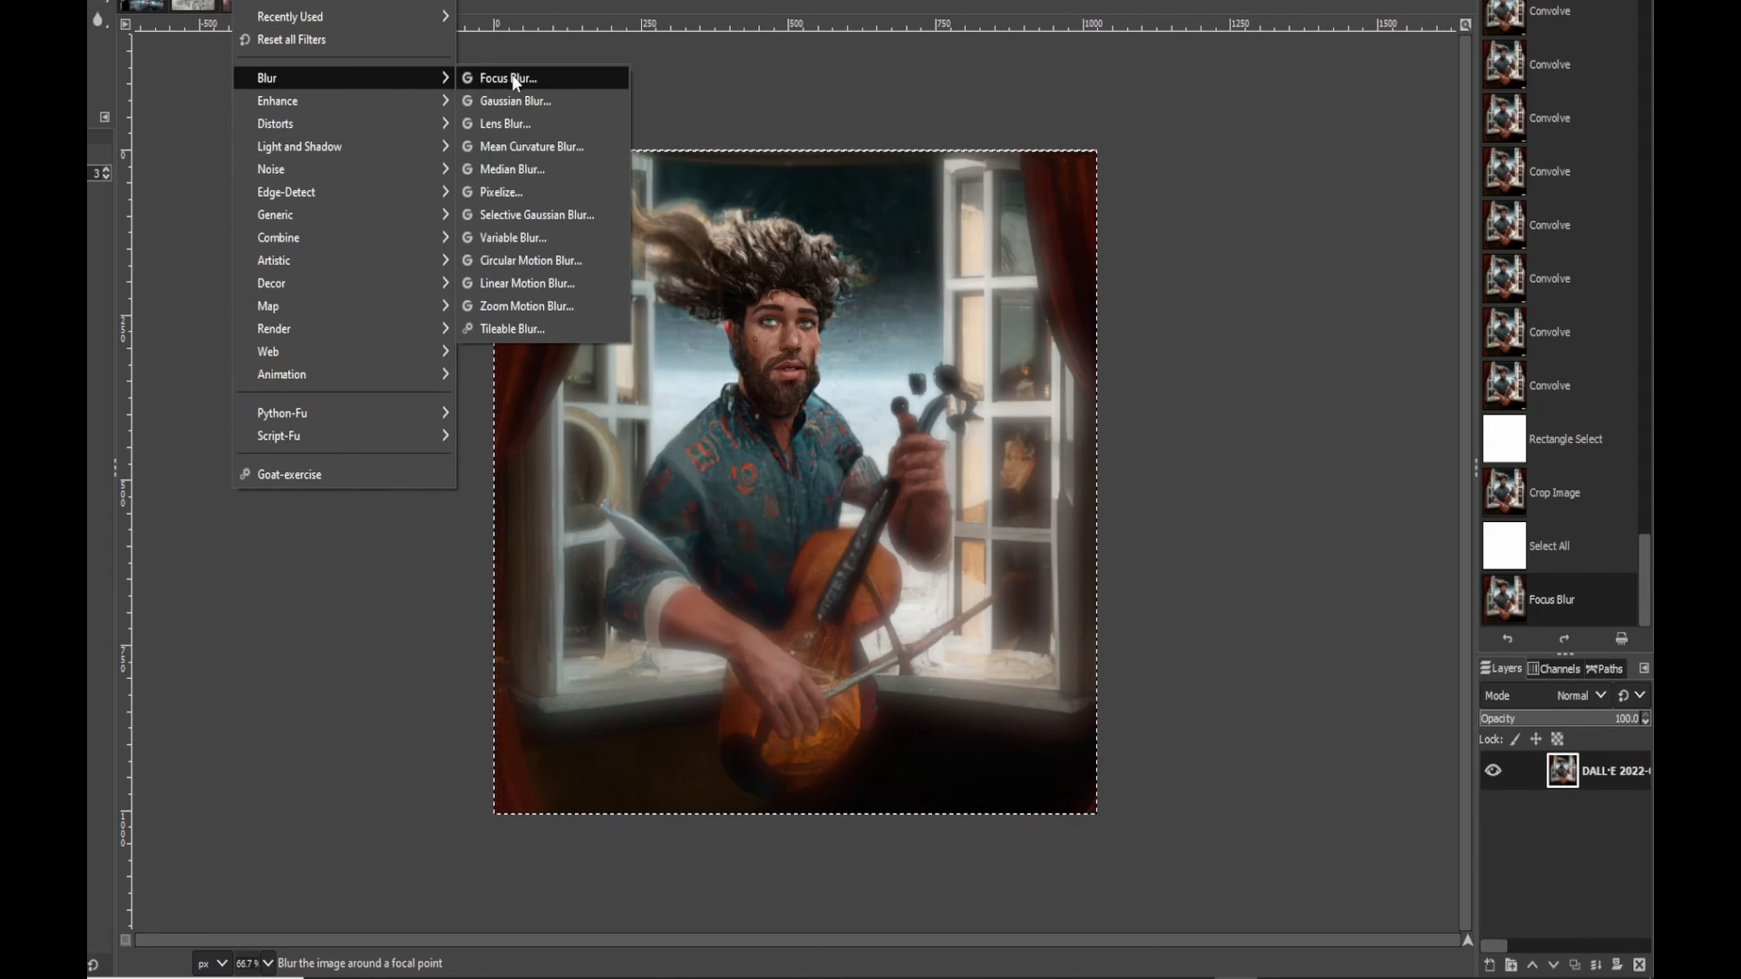
{"action": "mouse_move", "coordinate": [373, 102]}
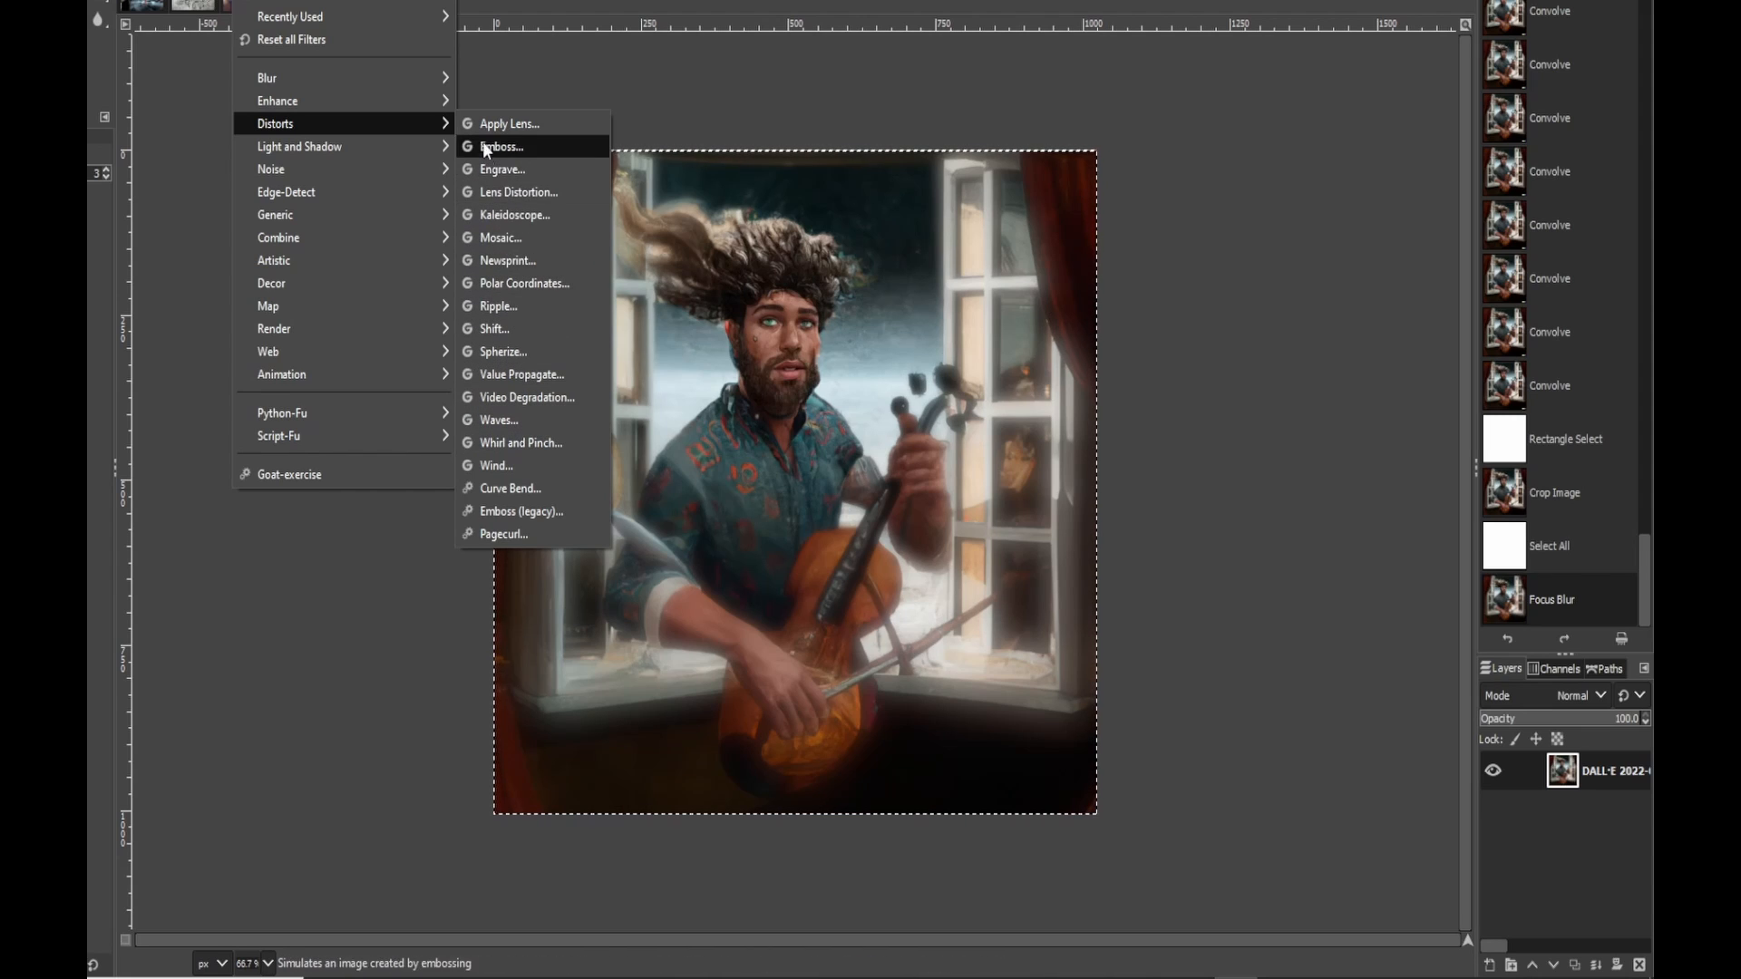
{"action": "mouse_move", "coordinate": [317, 151]}
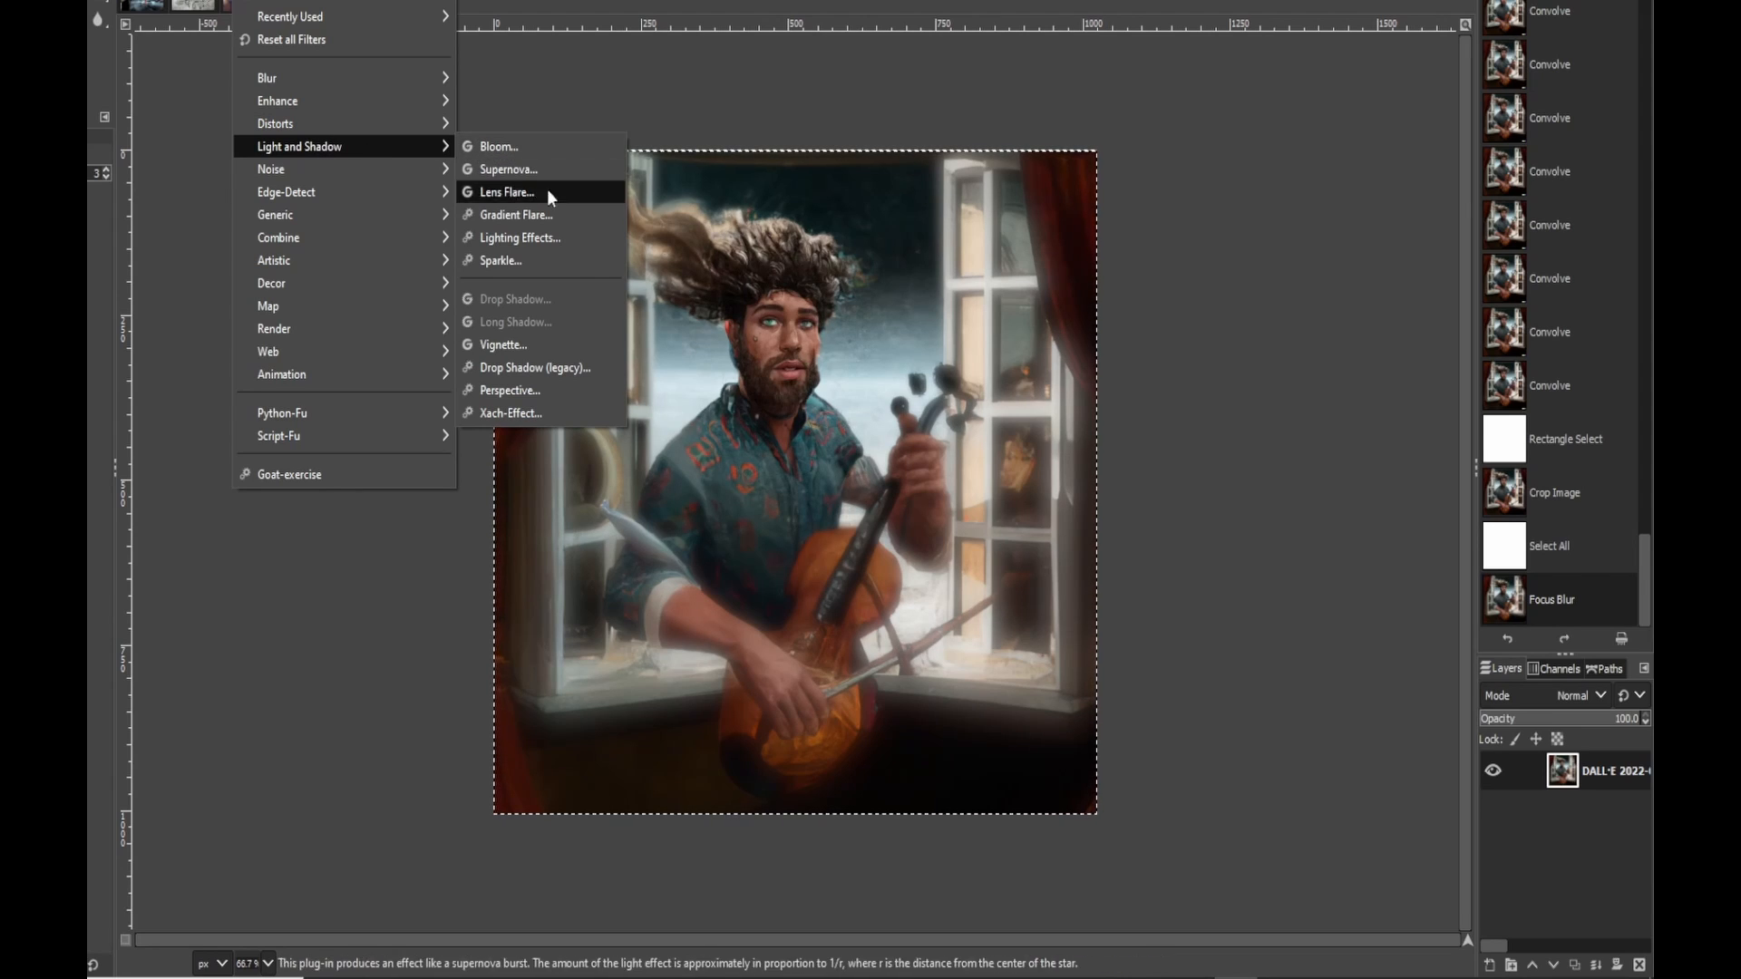
{"action": "left_click", "coordinate": [535, 345]}
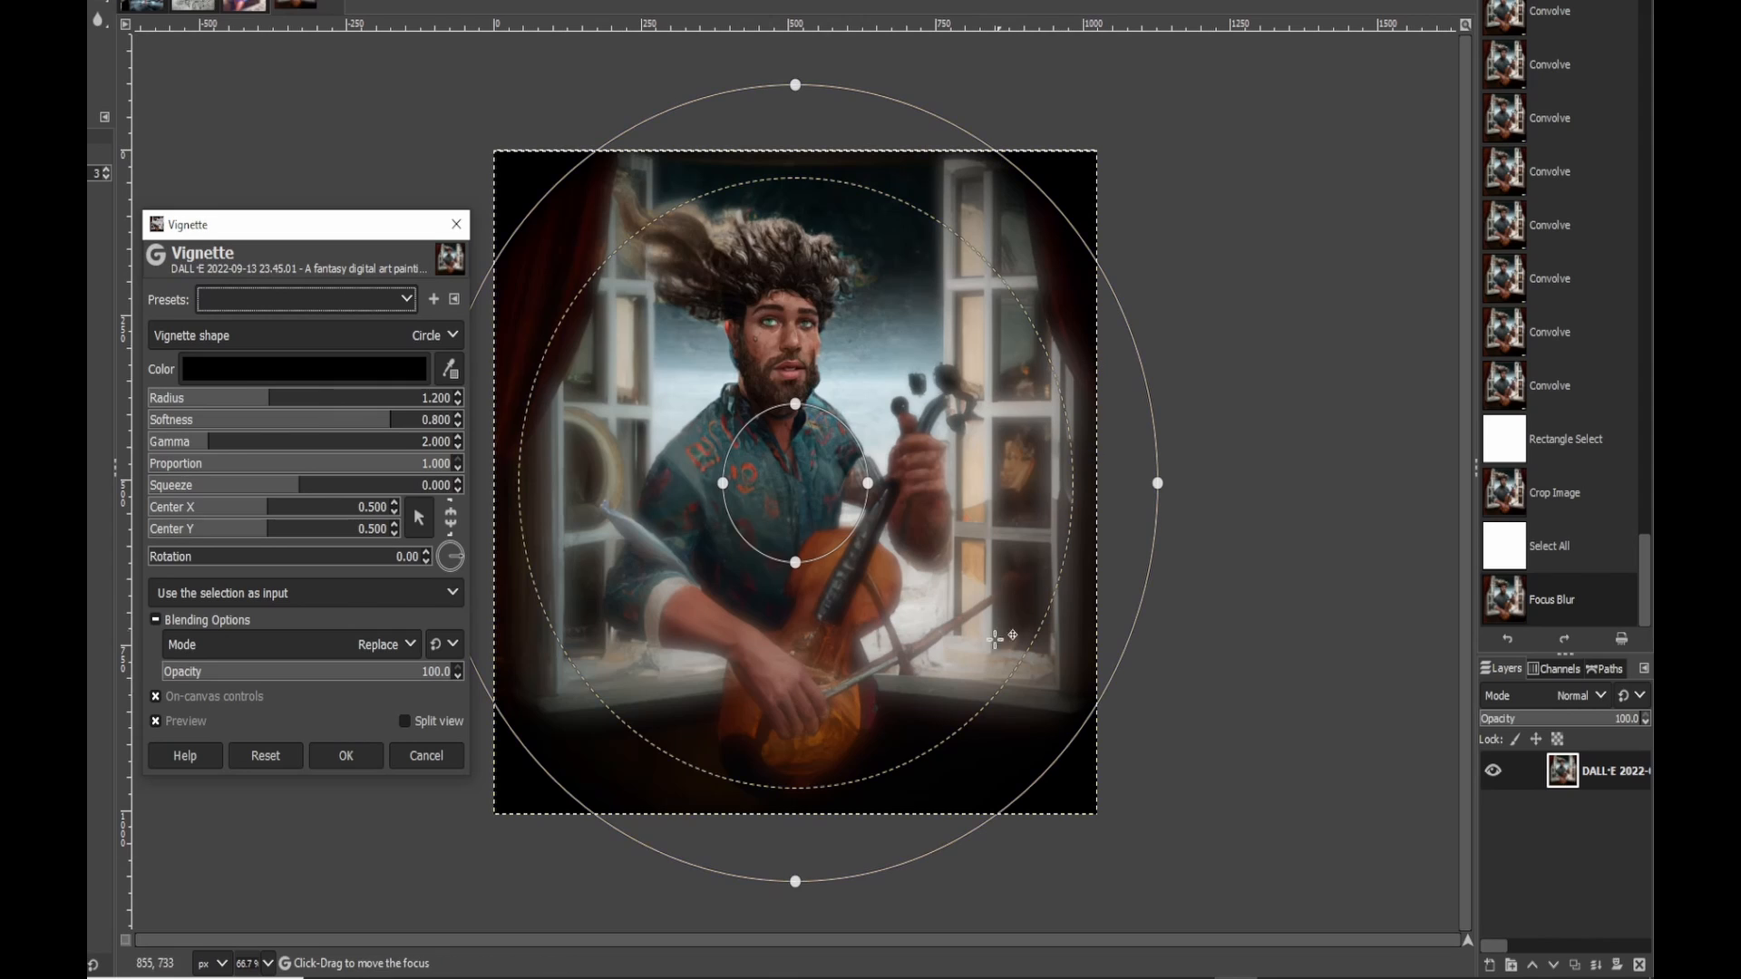
{"action": "left_click", "coordinate": [419, 764]}
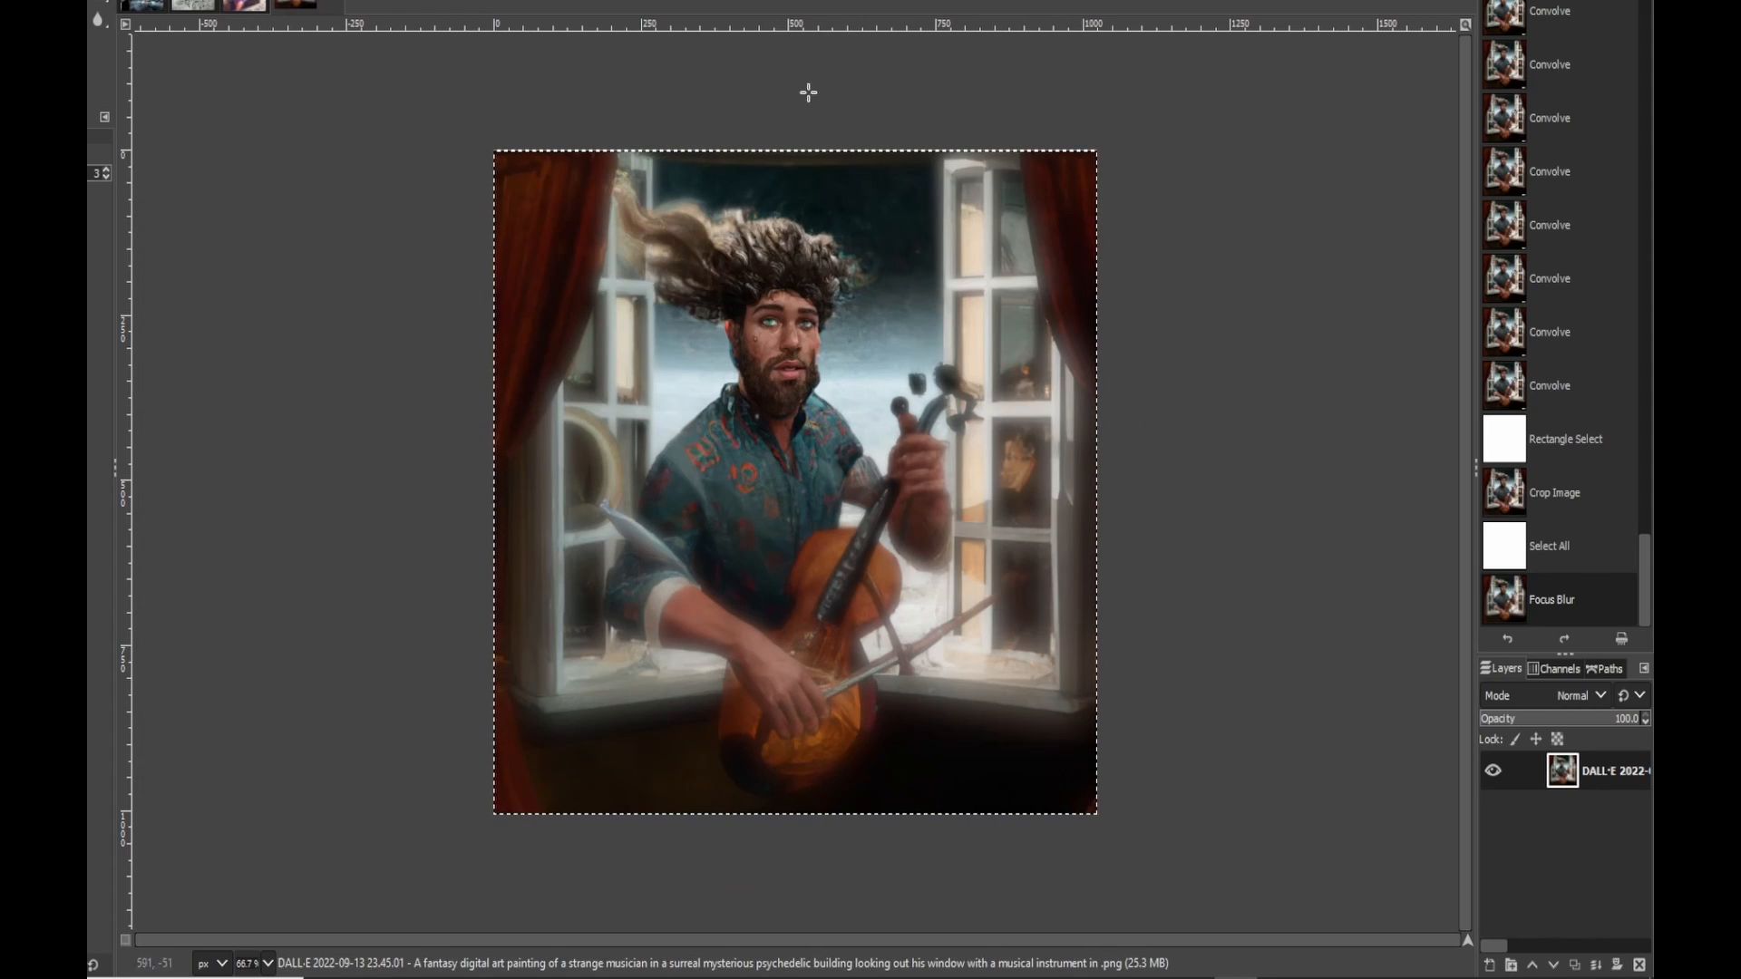
Step: Try the Cartoon filter on the musician image with mask radius 4.215, percent black 0.308 and opacity 57.6
{"action": "left_click", "coordinate": [252, 0]}
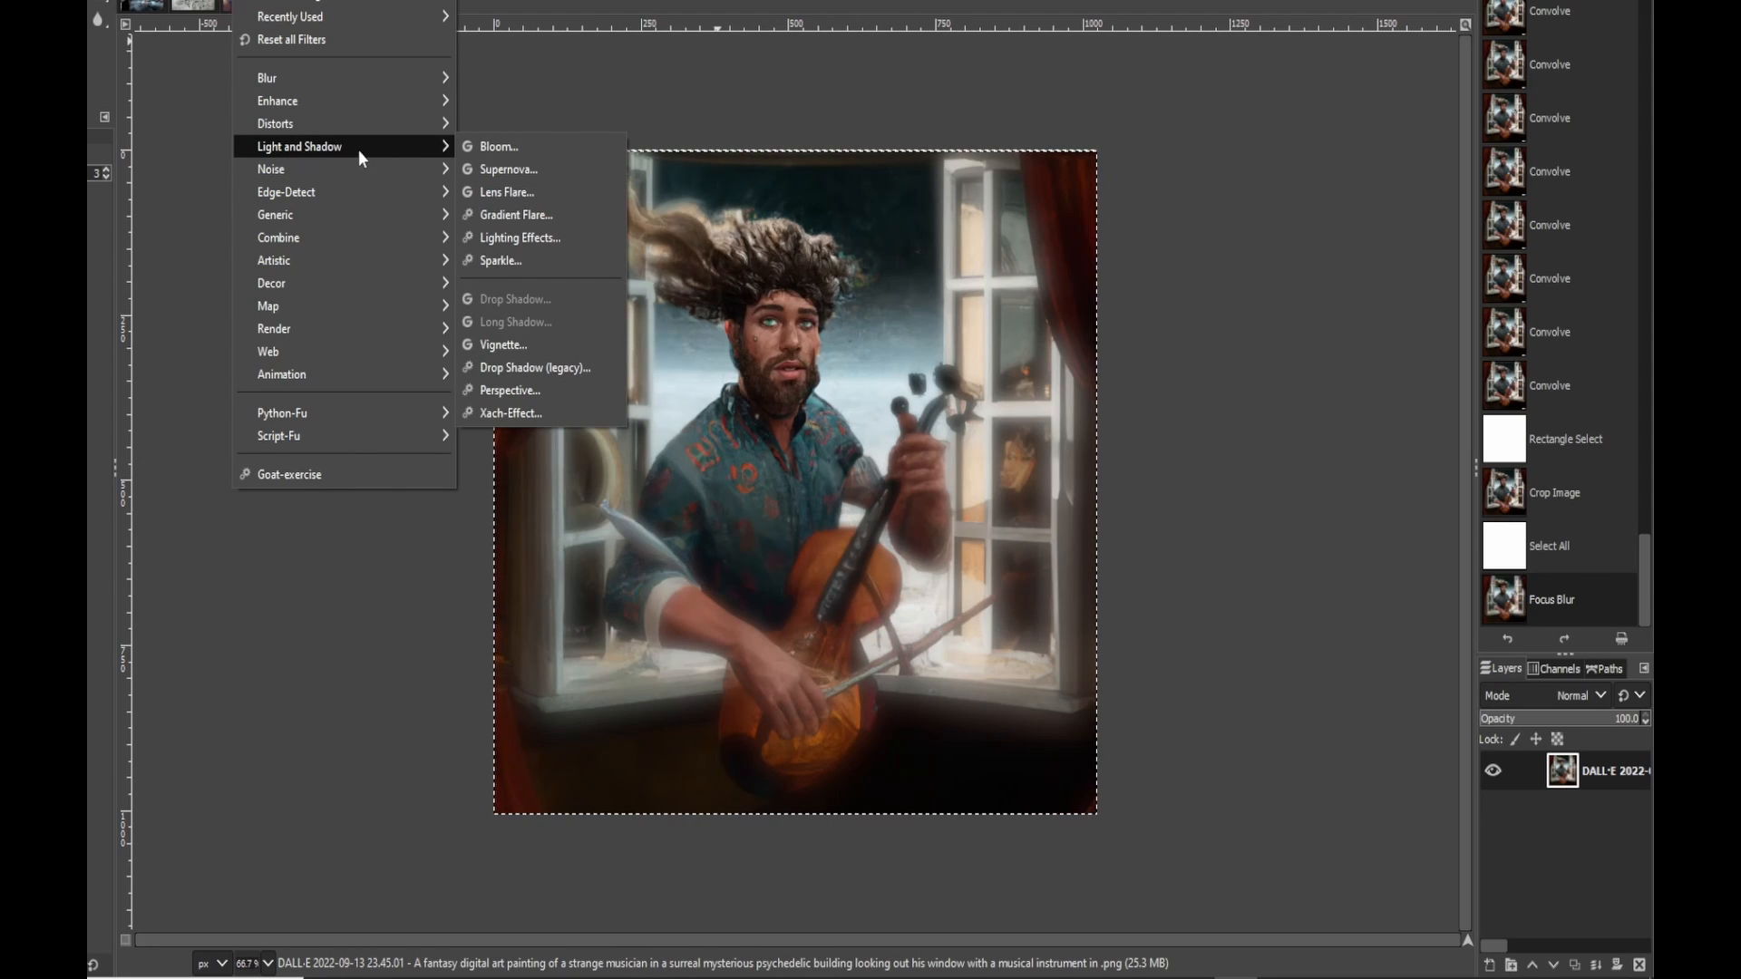
{"action": "key", "text": "Escape"}
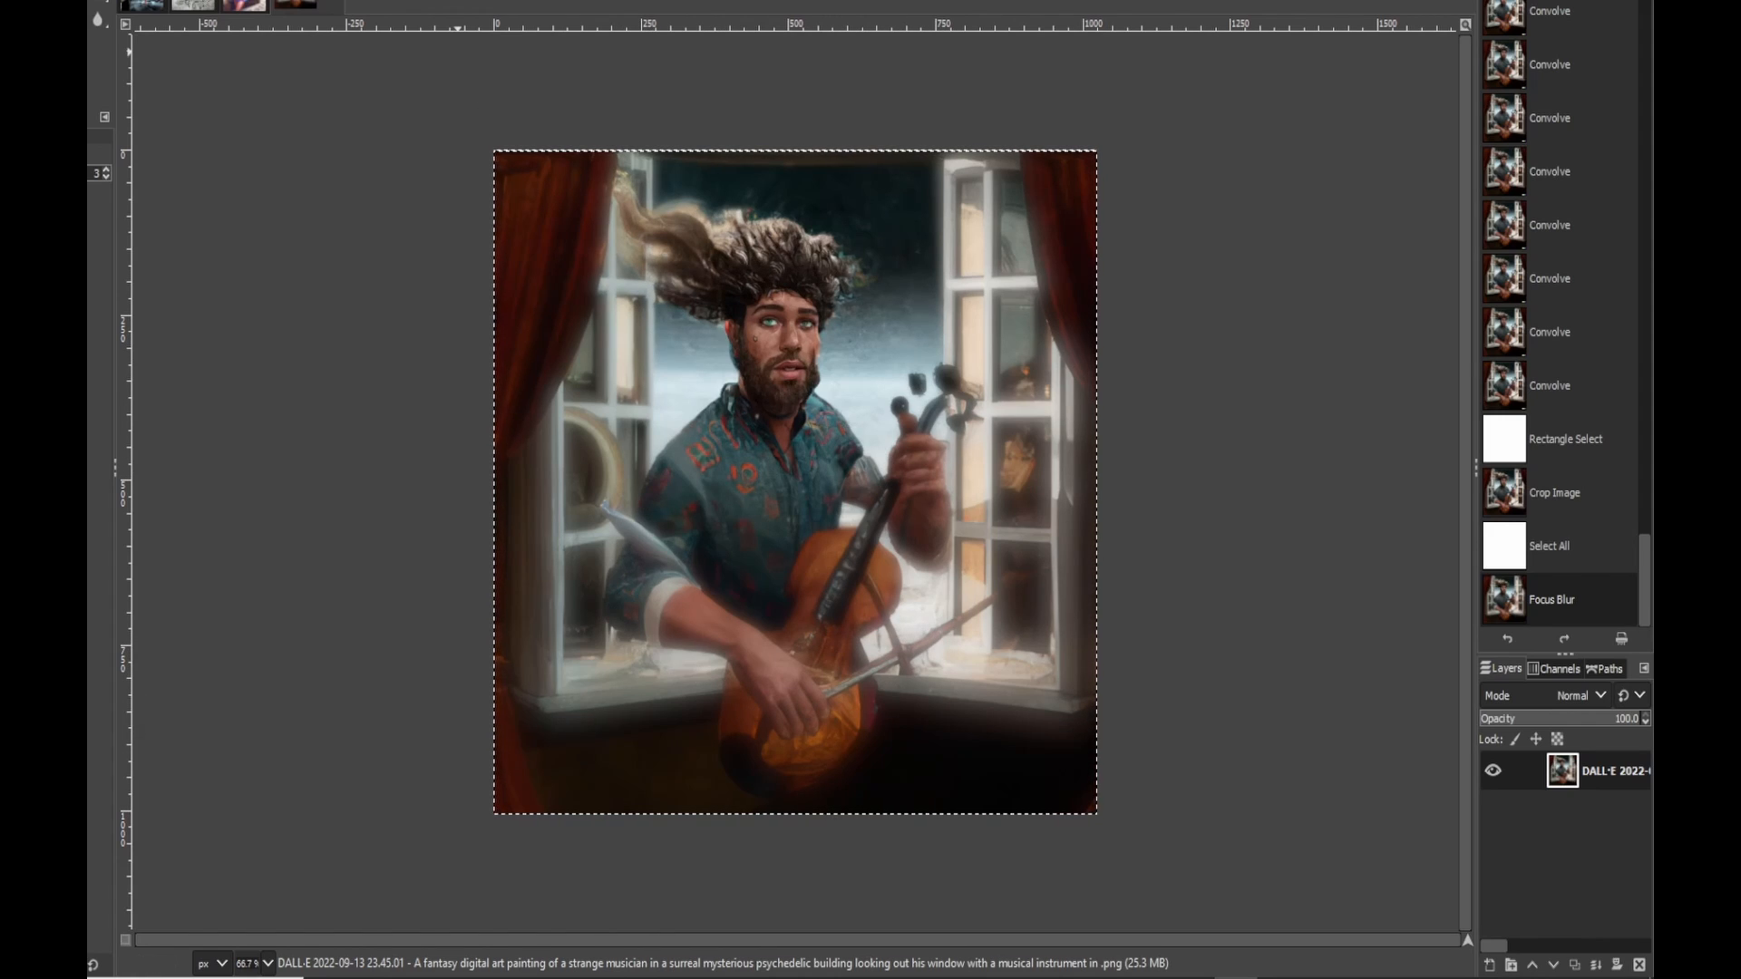
{"action": "left_click", "coordinate": [251, 1]}
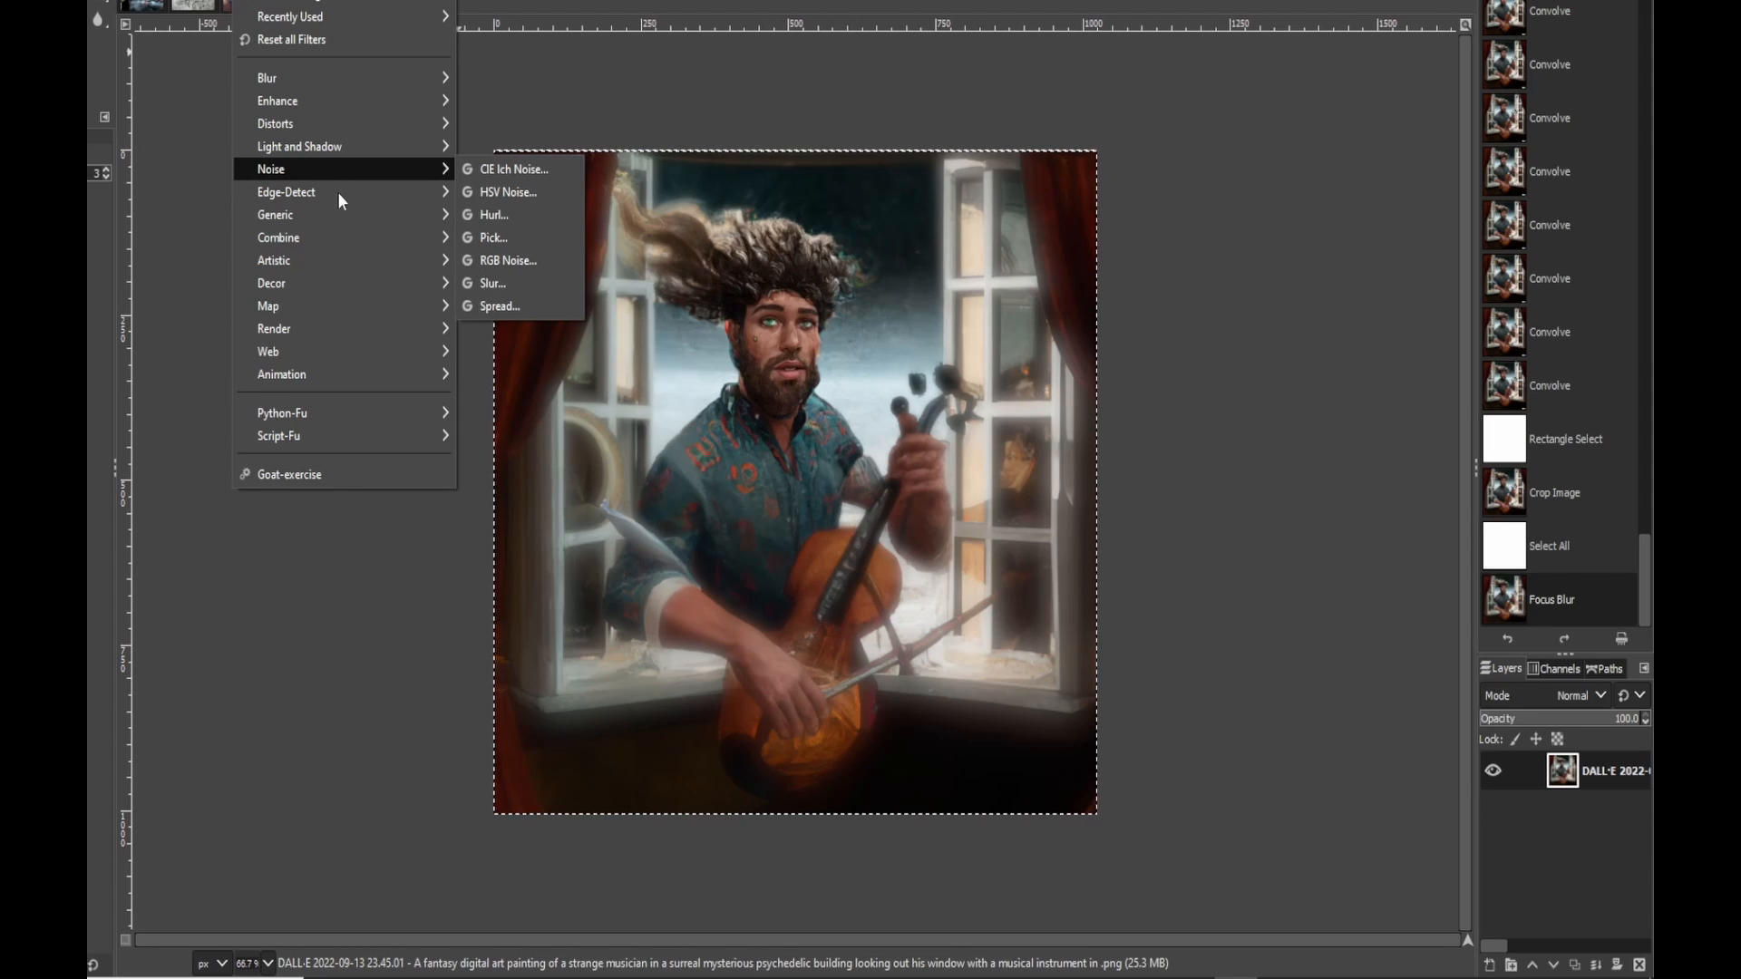
{"action": "mouse_move", "coordinate": [355, 215]}
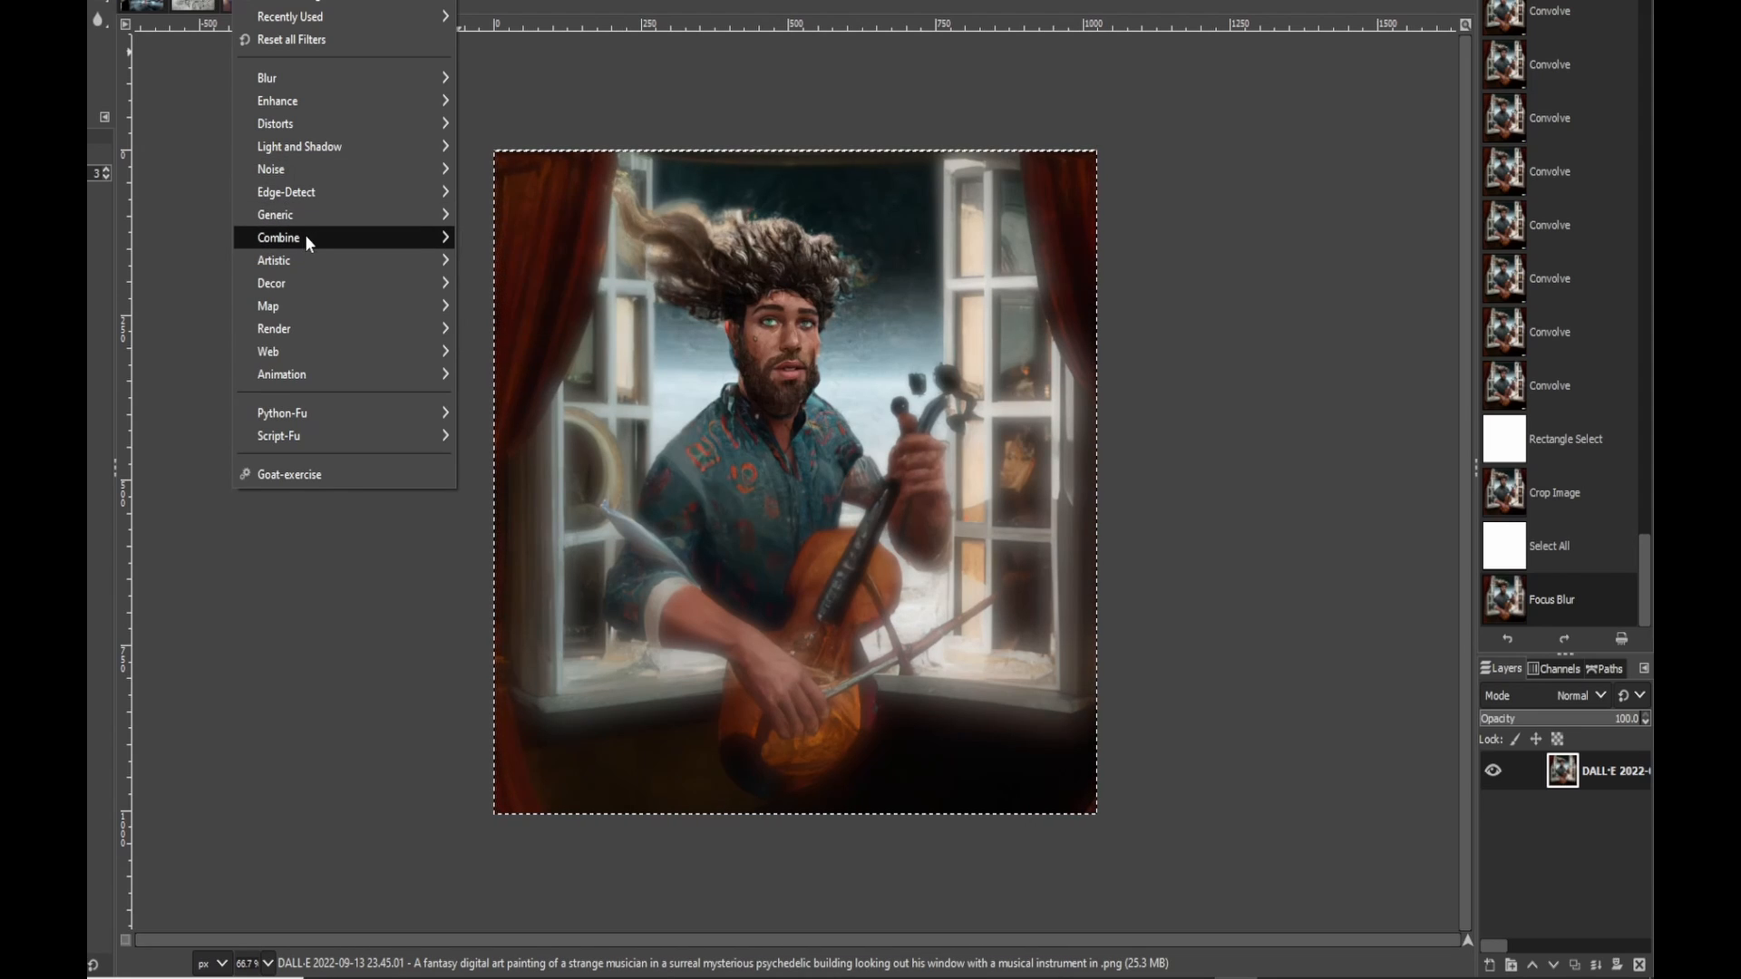
{"action": "mouse_move", "coordinate": [388, 261]}
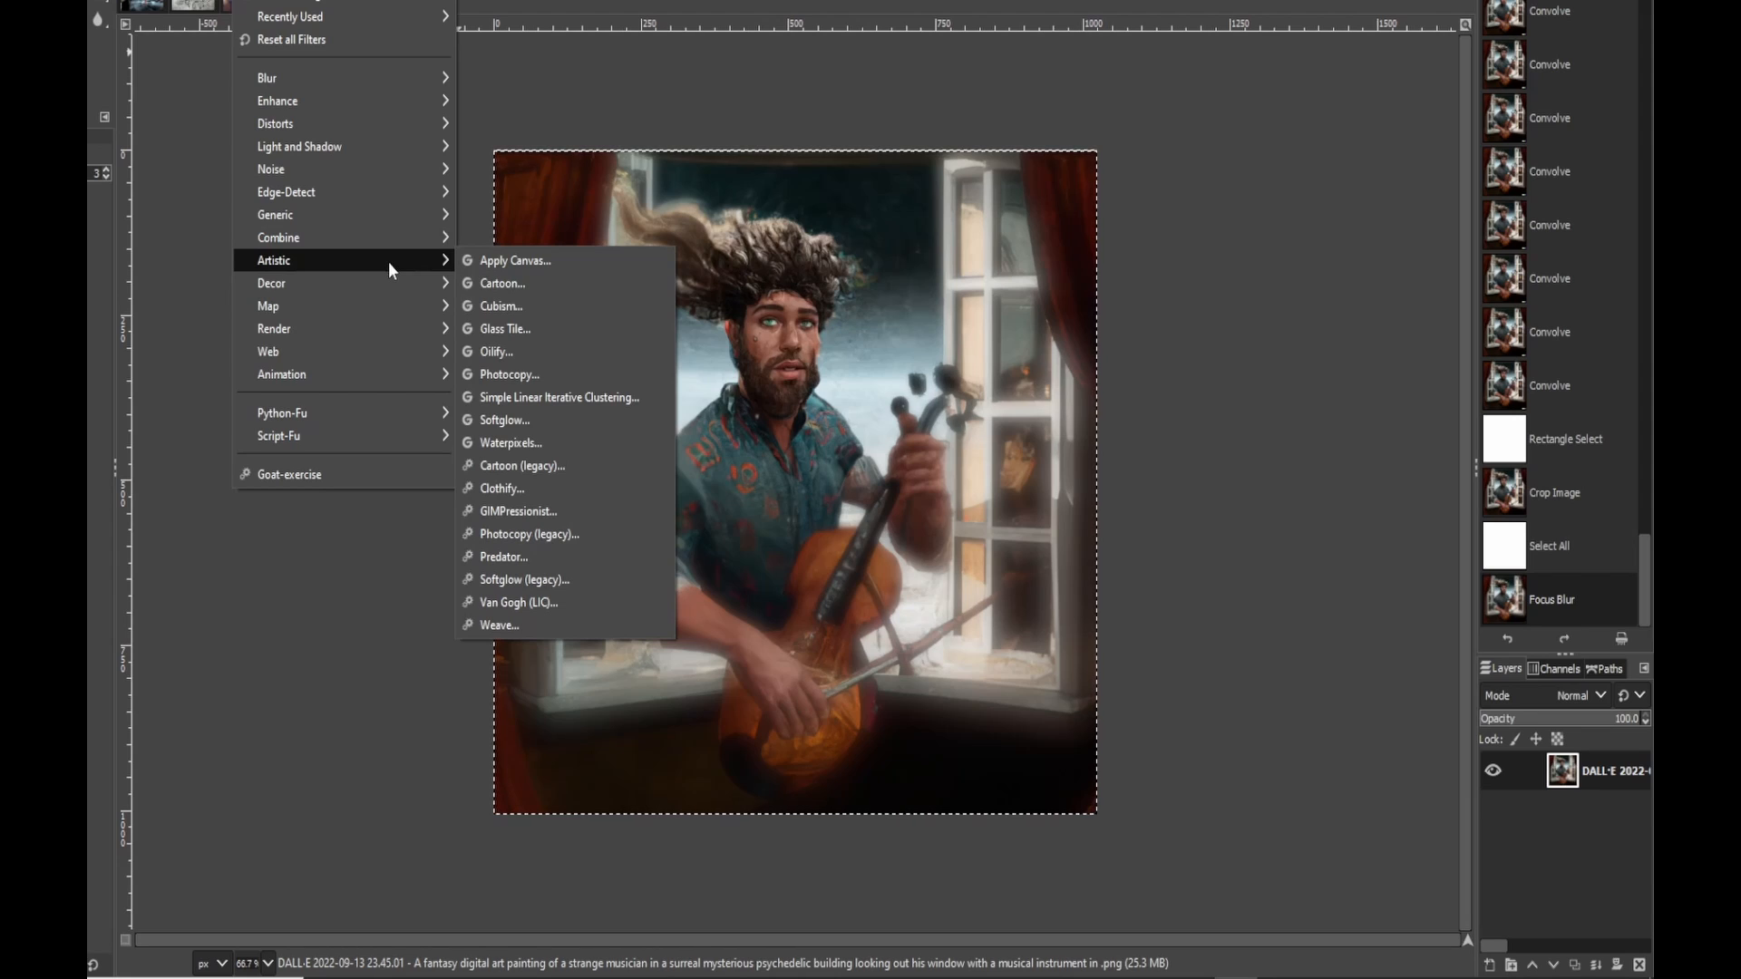
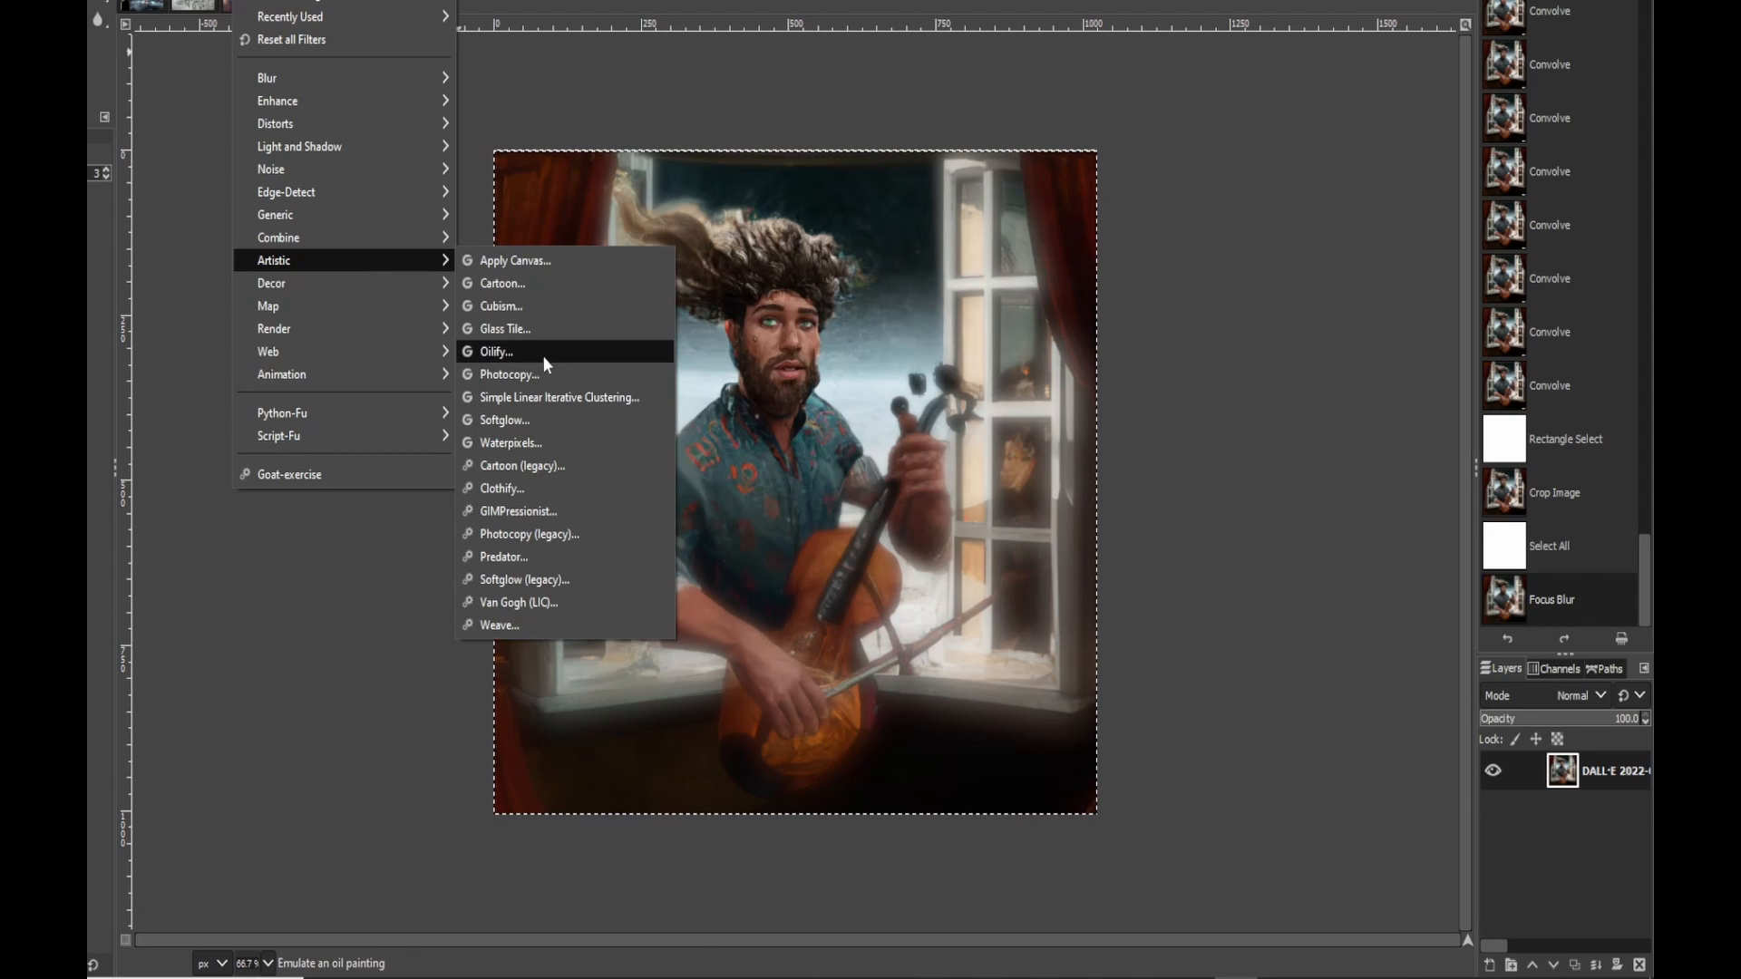
{"action": "left_click", "coordinate": [526, 283]}
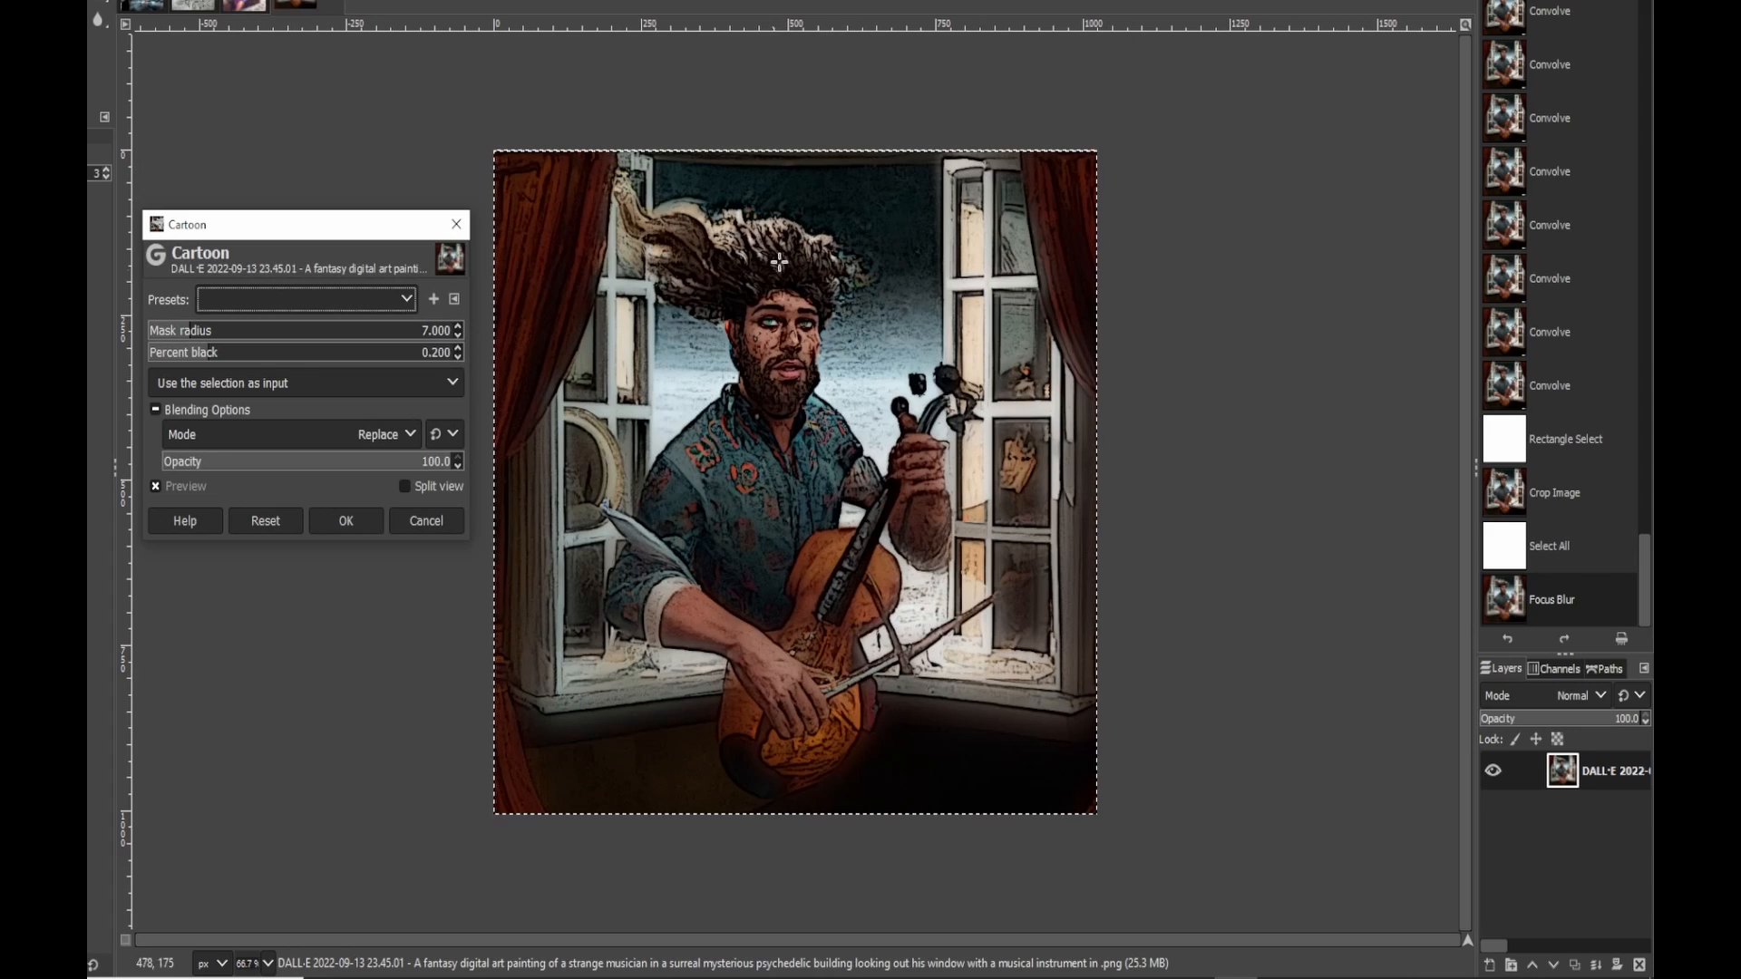
{"action": "mouse_move", "coordinate": [262, 463]}
{"action": "left_mouse_down"}
{"action": "mouse_move", "coordinate": [236, 464]}
{"action": "mouse_move", "coordinate": [268, 465]}
{"action": "left_mouse_up"}
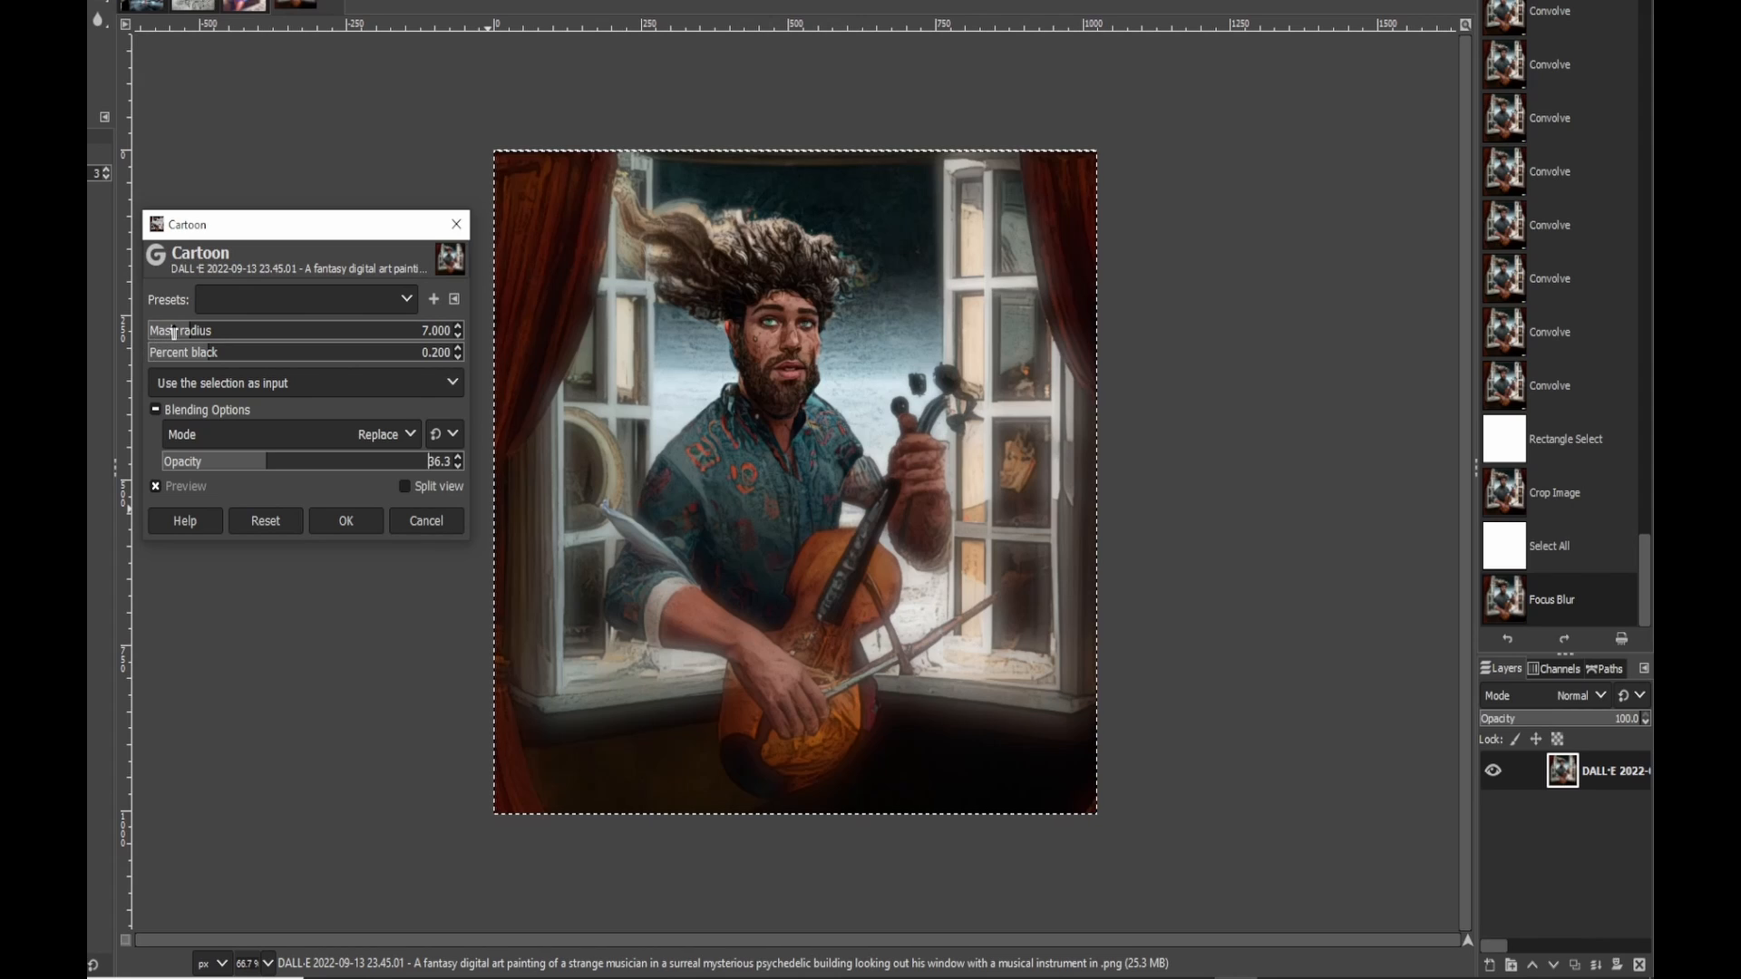
{"action": "left_click", "coordinate": [242, 354]}
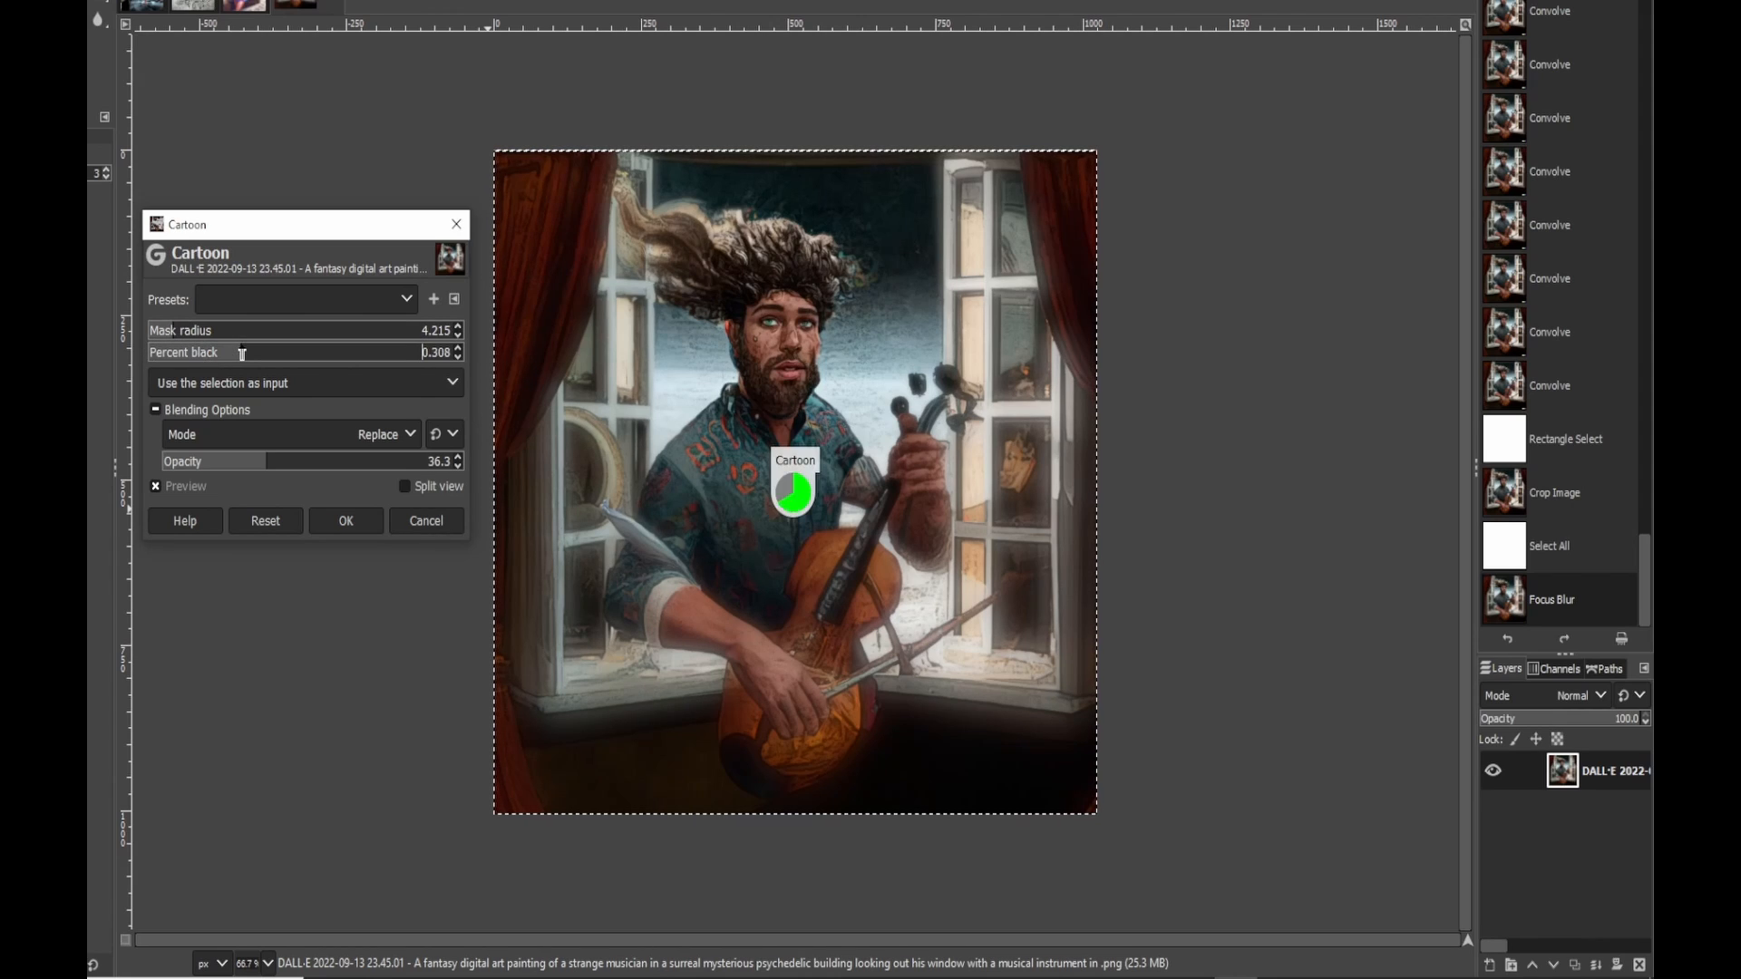
{"action": "left_click", "coordinate": [302, 462]}
{"action": "left_click", "coordinate": [327, 462]}
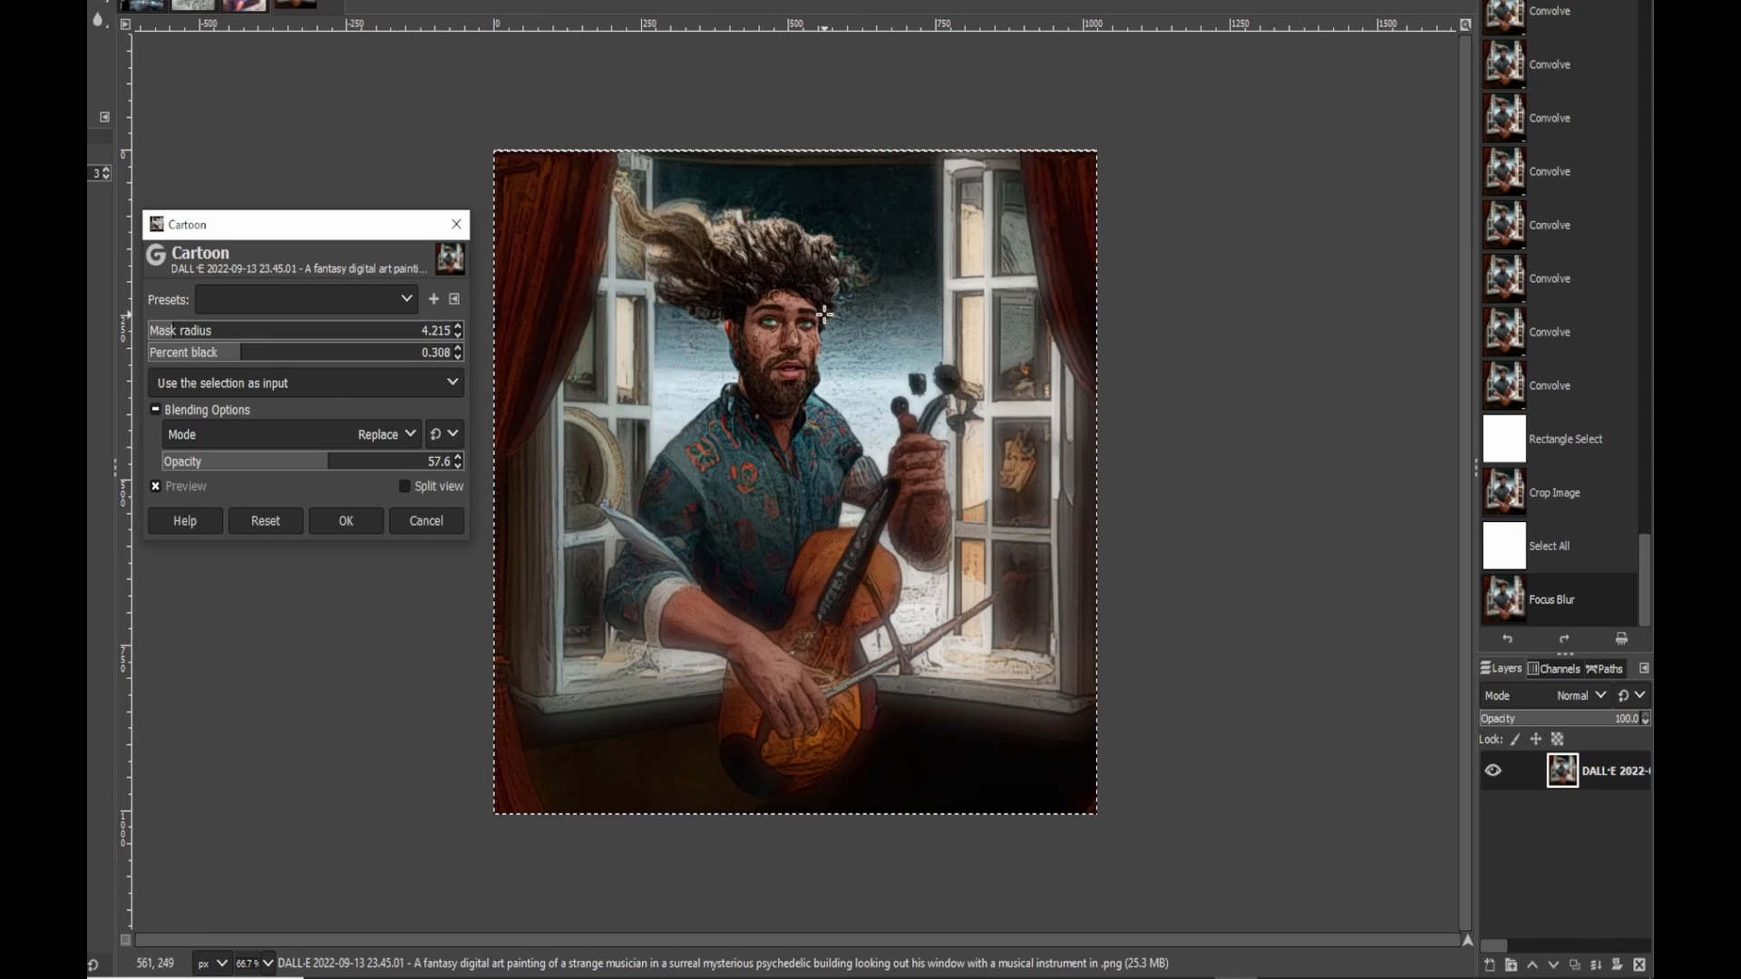
Step: Soften the Cartoon preview to mask radius 2.035, percent black 0.093 and opacity 41.8, and cancel the filter
{"action": "left_click", "coordinate": [283, 462]}
{"action": "left_click", "coordinate": [203, 354]}
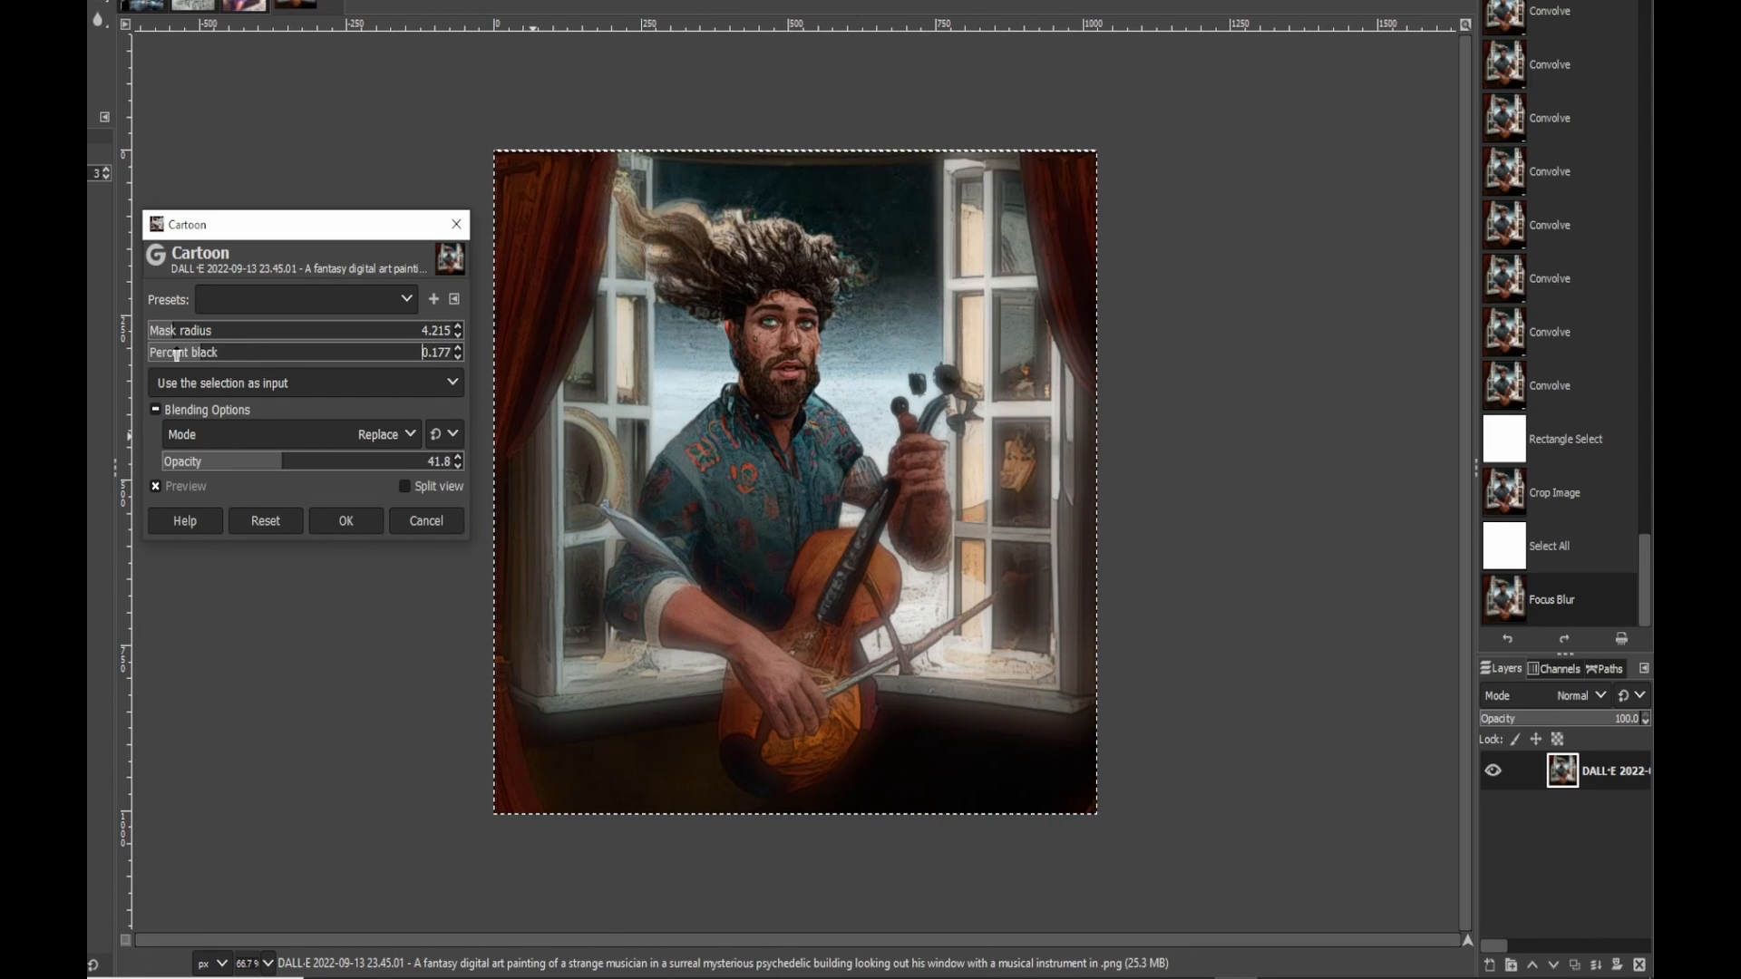
{"action": "left_click", "coordinate": [177, 354]}
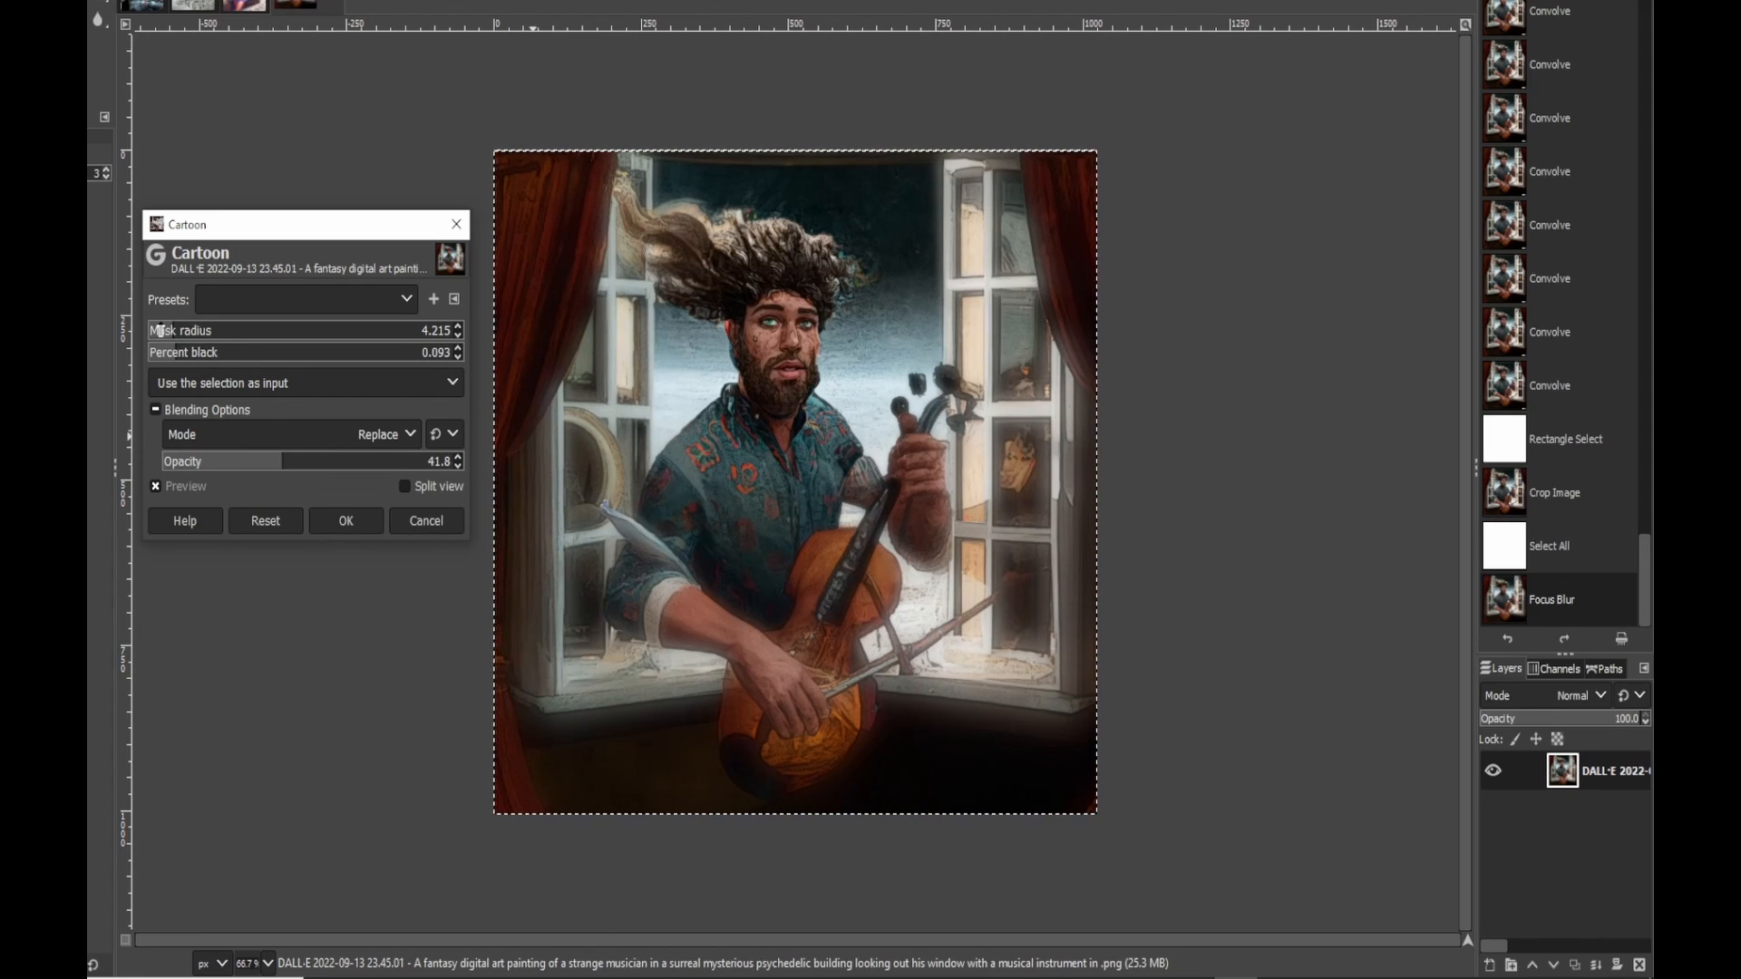
{"action": "left_click", "coordinate": [158, 331]}
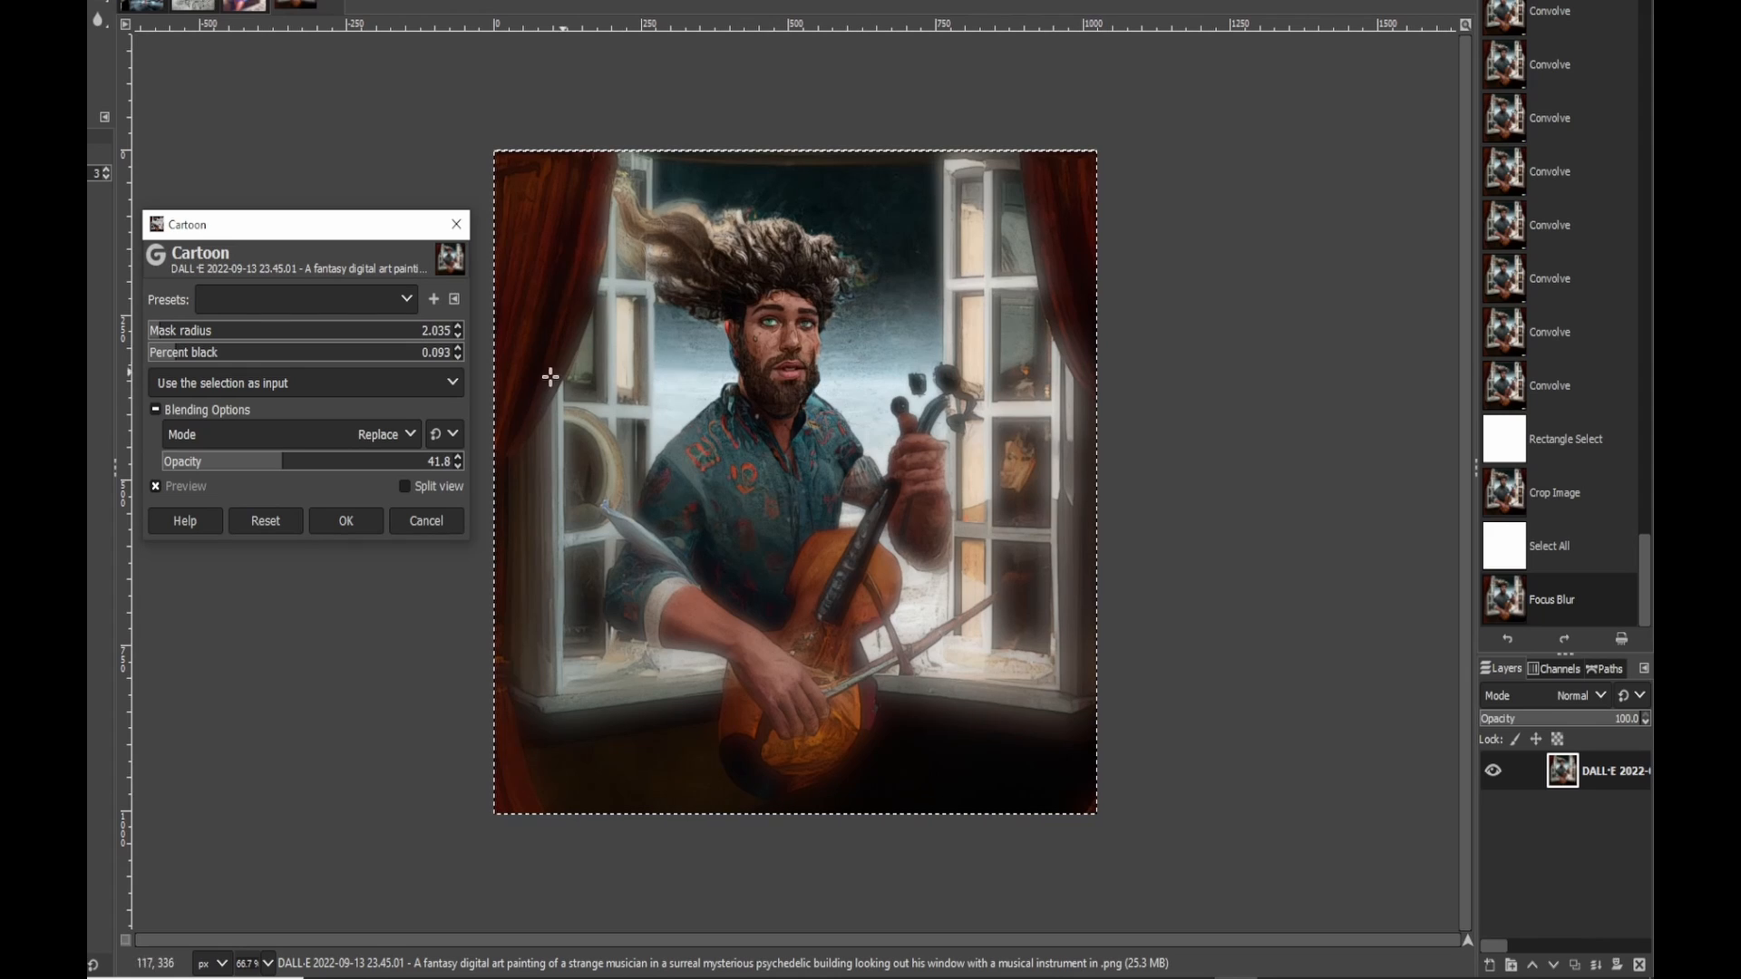
{"action": "left_click", "coordinate": [437, 525]}
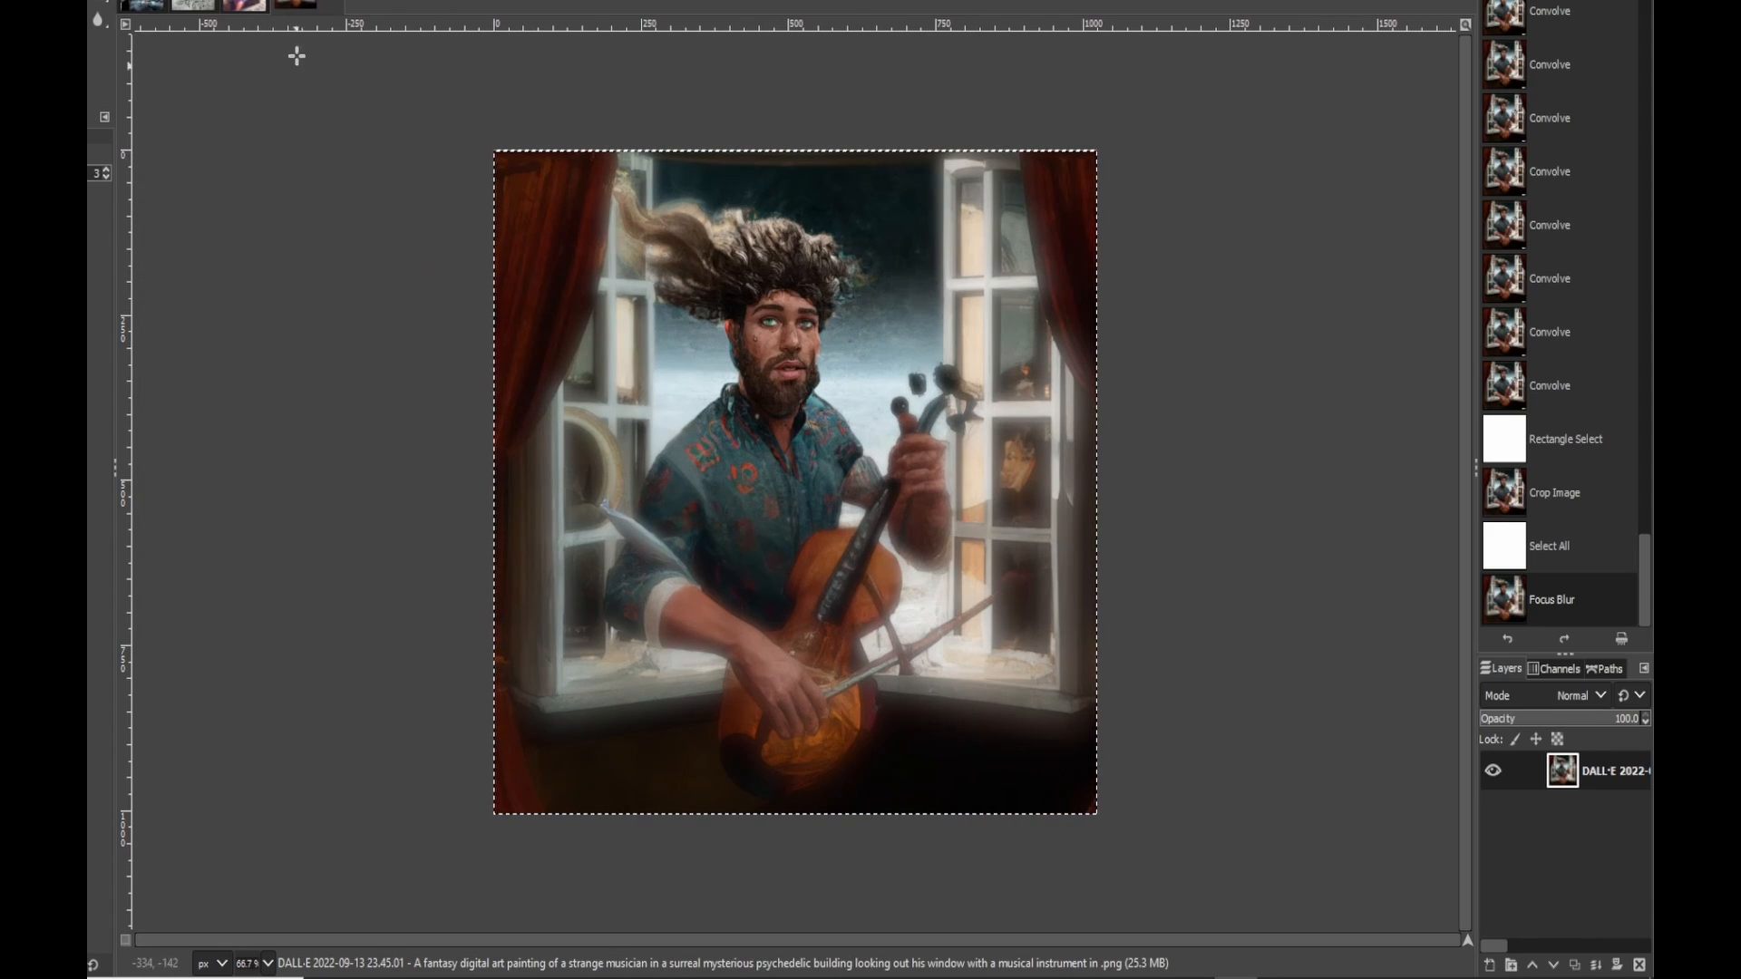
Step: Switch to the blue-haired sea elf image and view her face and headpiece close up at 300%
{"action": "left_click", "coordinate": [329, 3]}
{"action": "mouse_move", "coordinate": [323, 261]}
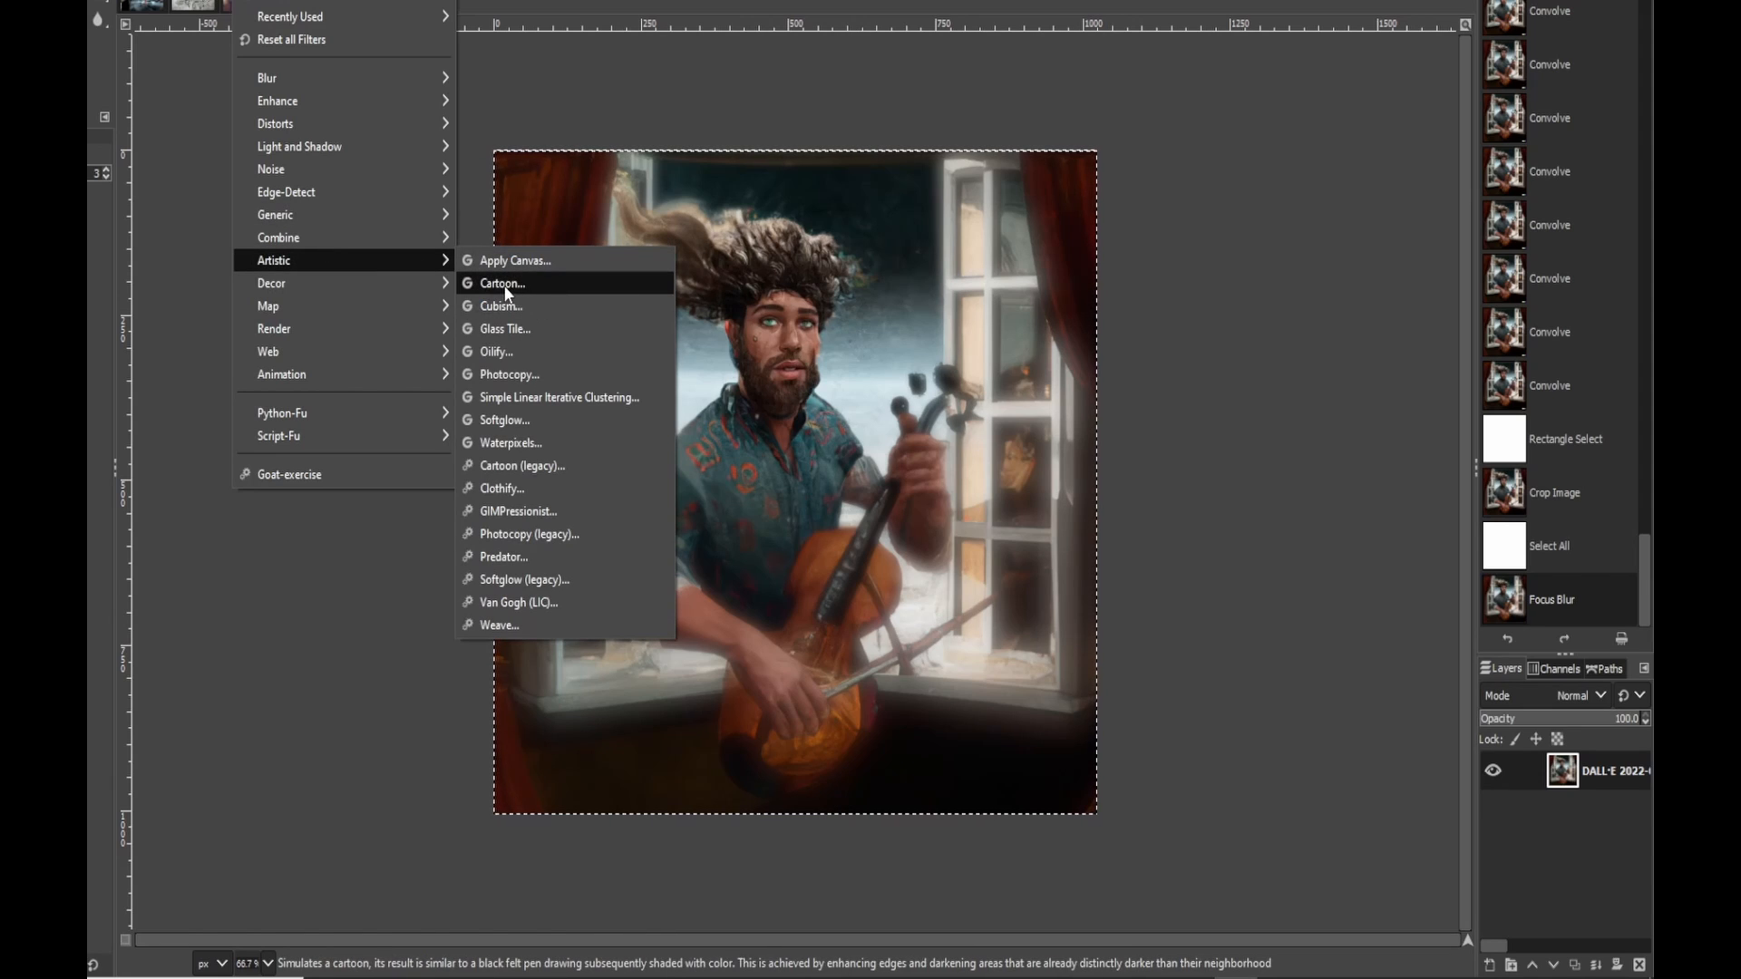
{"action": "left_click", "coordinate": [252, 2]}
{"action": "left_click", "coordinate": [252, 2]}
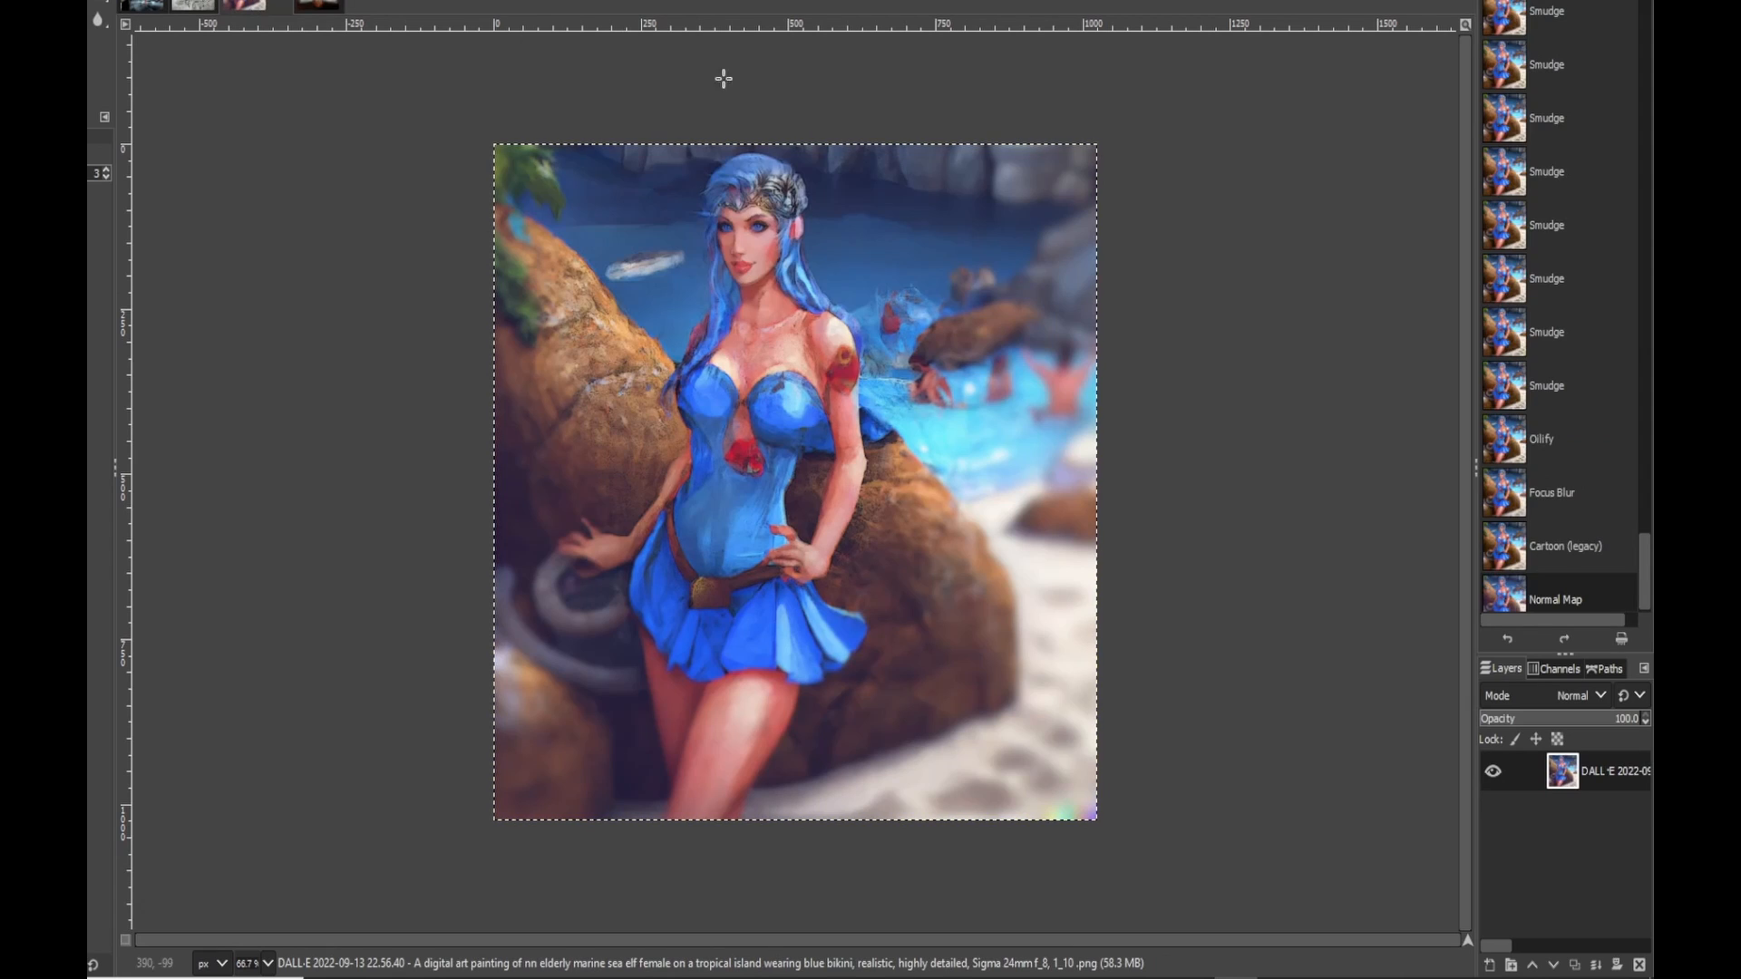
{"action": "key", "text": "2"}
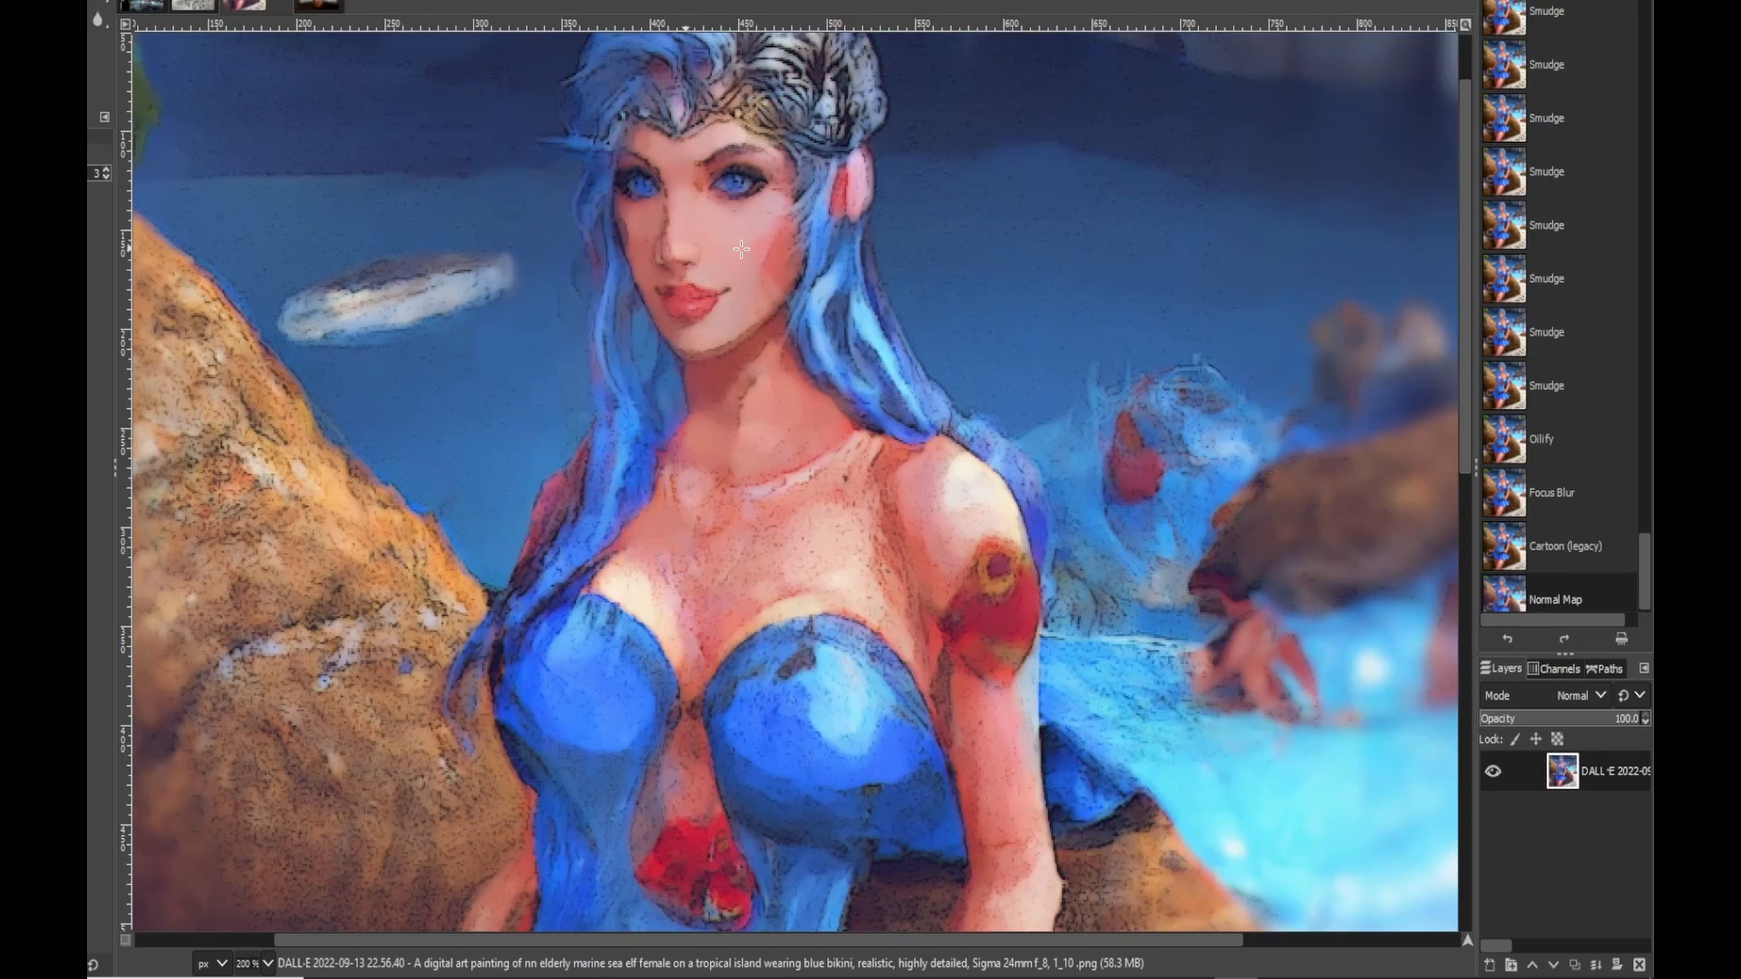
{"action": "scroll", "coordinate": [741, 248], "scroll_direction": "up", "scroll_amount": 1}
{"action": "left_click_drag", "start_coordinate": [1466, 222], "coordinate": [912, 120]}
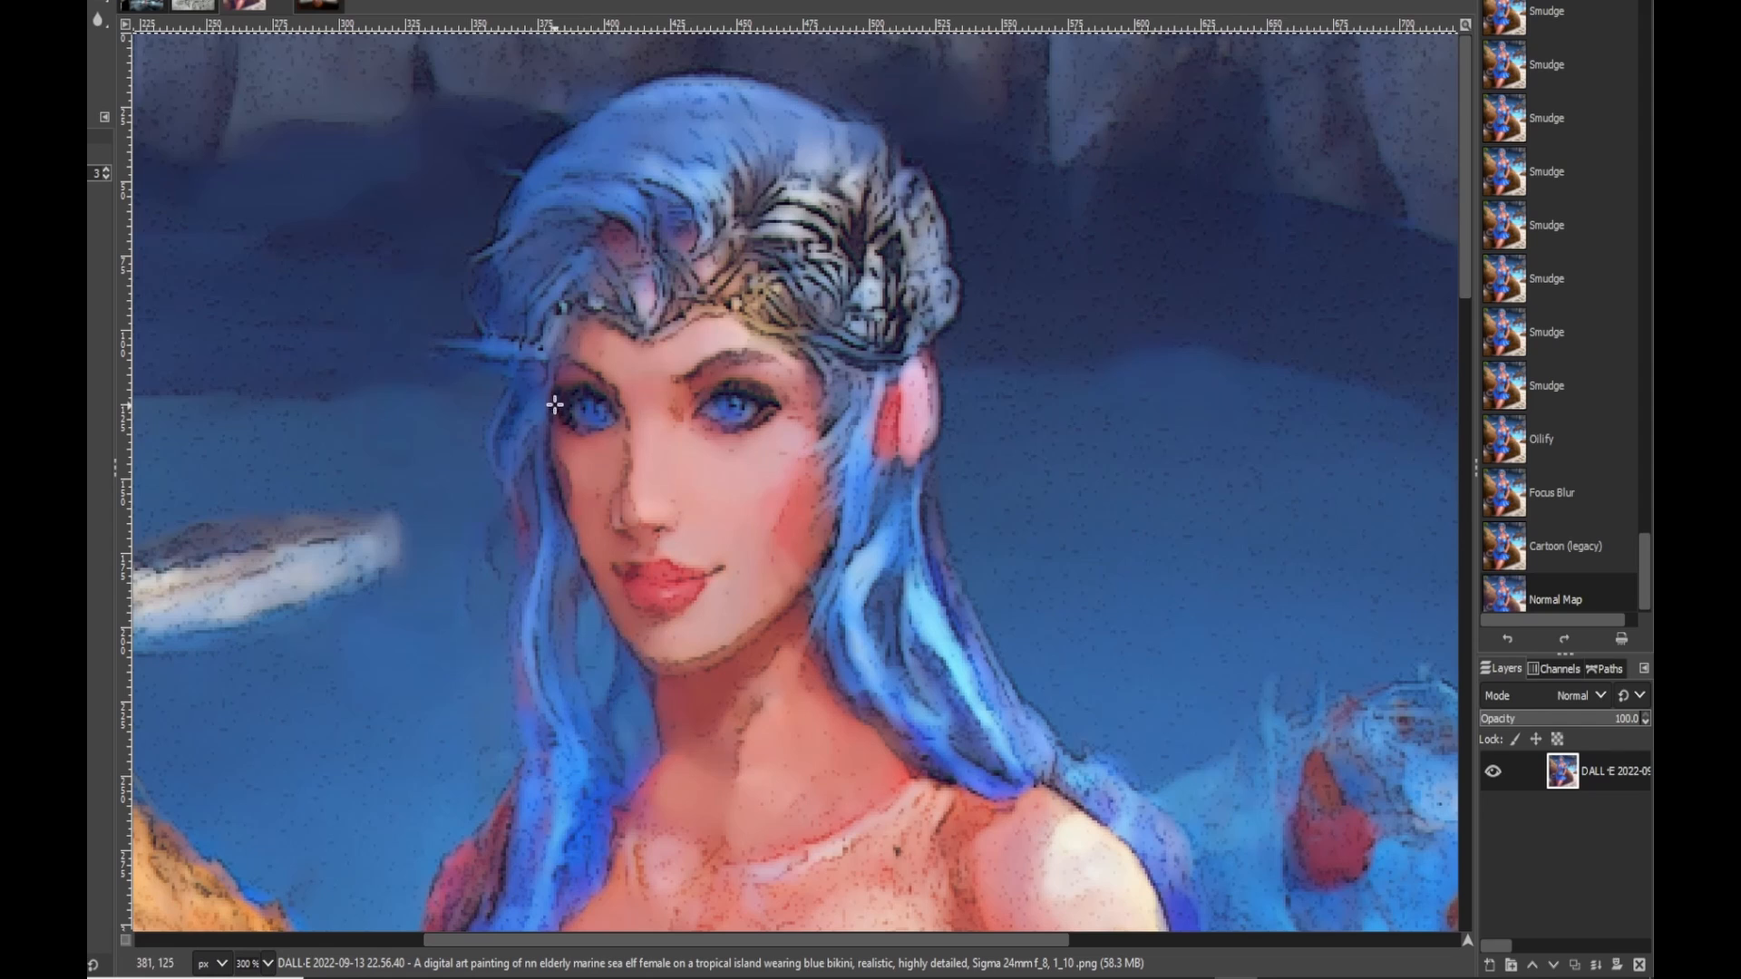
Step: Compare the sea elf image's Focus Blur and Cartoon (legacy) history states by alternating between them
{"action": "left_click", "coordinate": [1593, 549]}
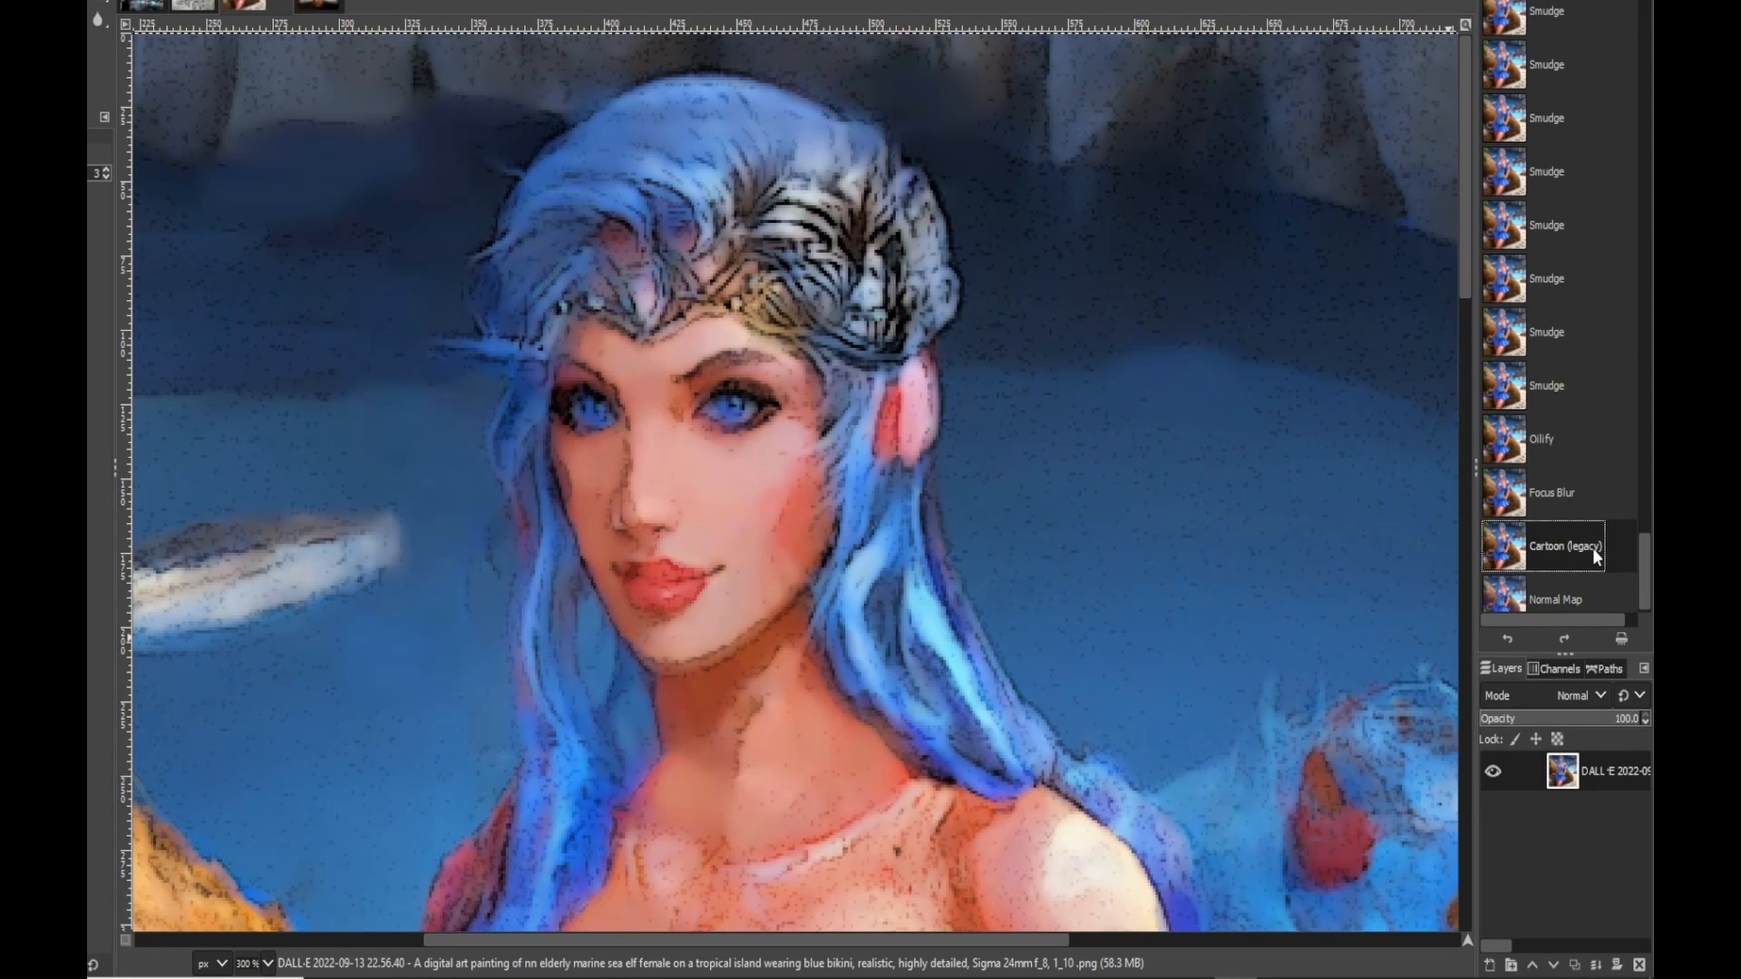
{"action": "left_click", "coordinate": [1560, 492]}
{"action": "left_click", "coordinate": [1556, 548]}
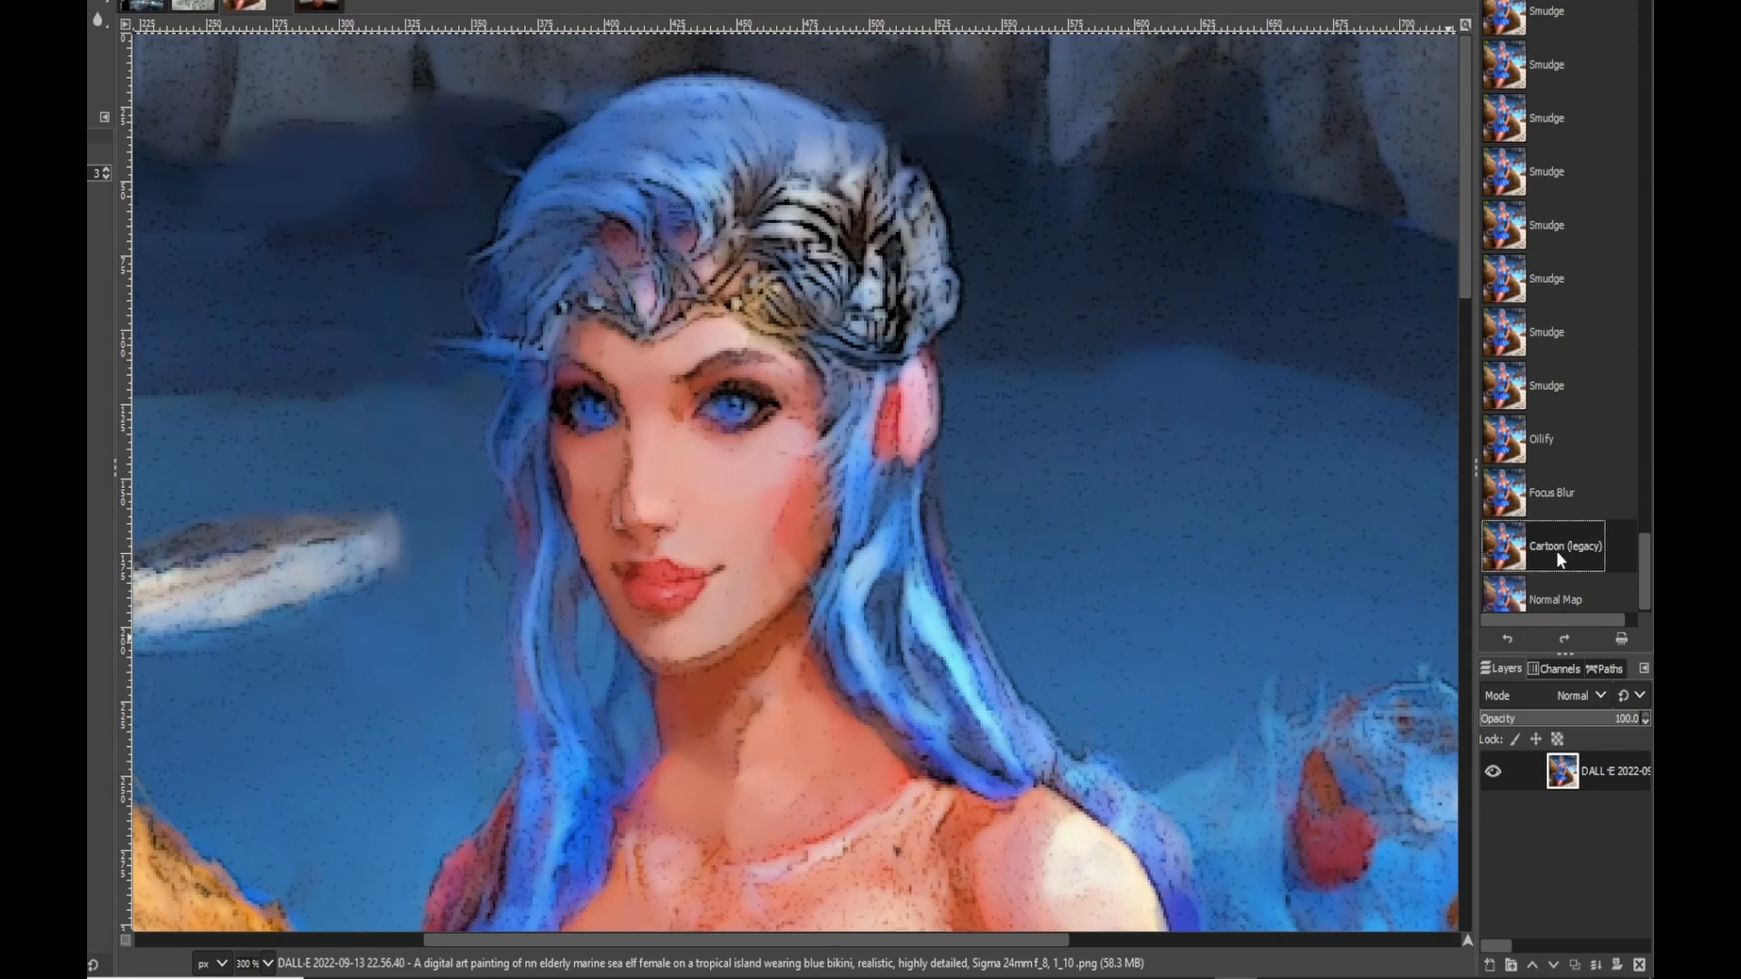
{"action": "left_click", "coordinate": [1554, 488]}
{"action": "left_click", "coordinate": [1572, 555]}
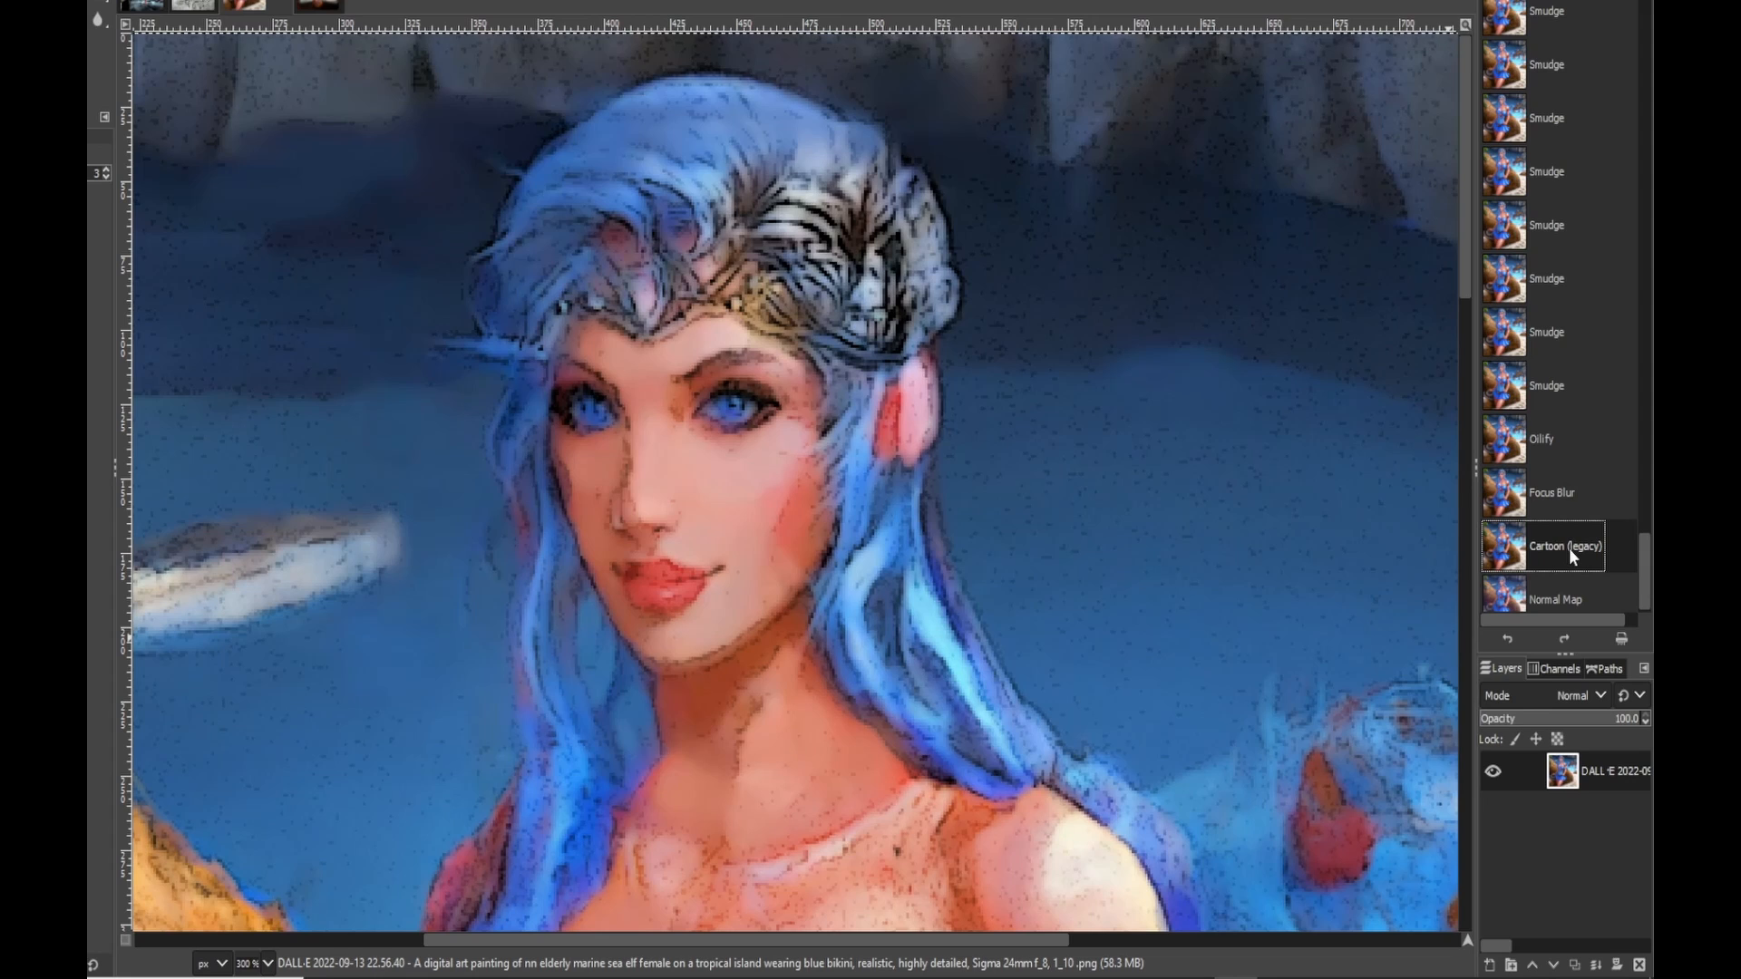
{"action": "left_click", "coordinate": [1554, 497]}
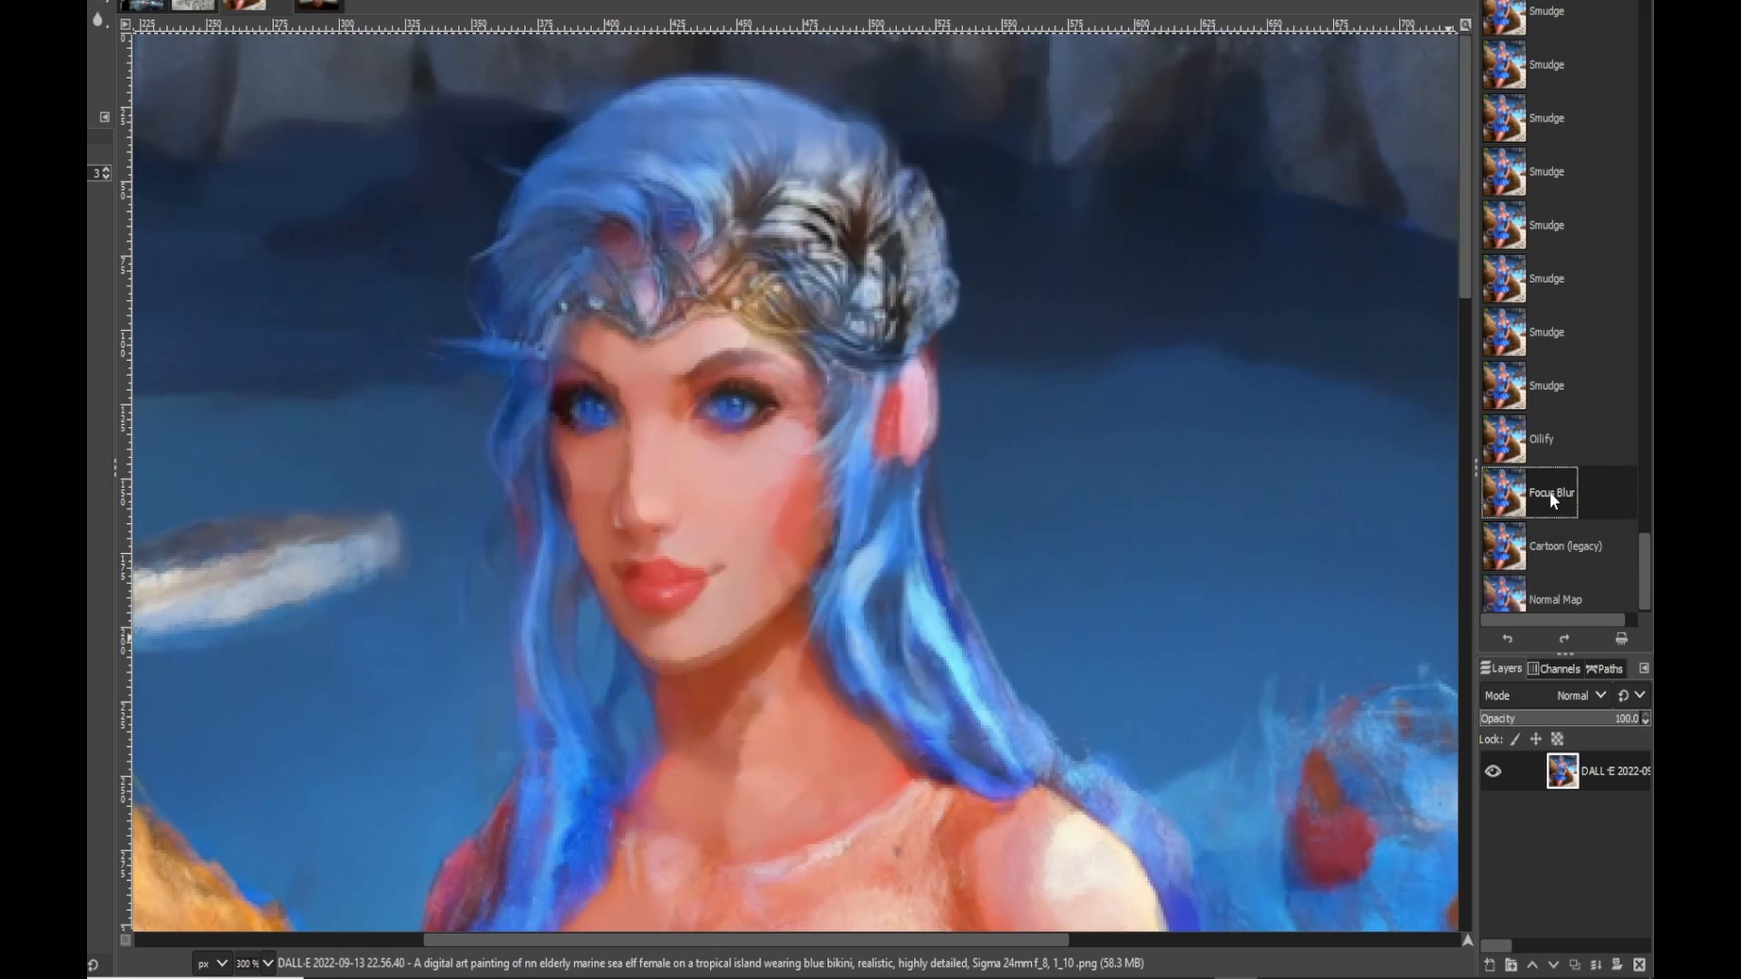
{"action": "left_click", "coordinate": [1580, 546]}
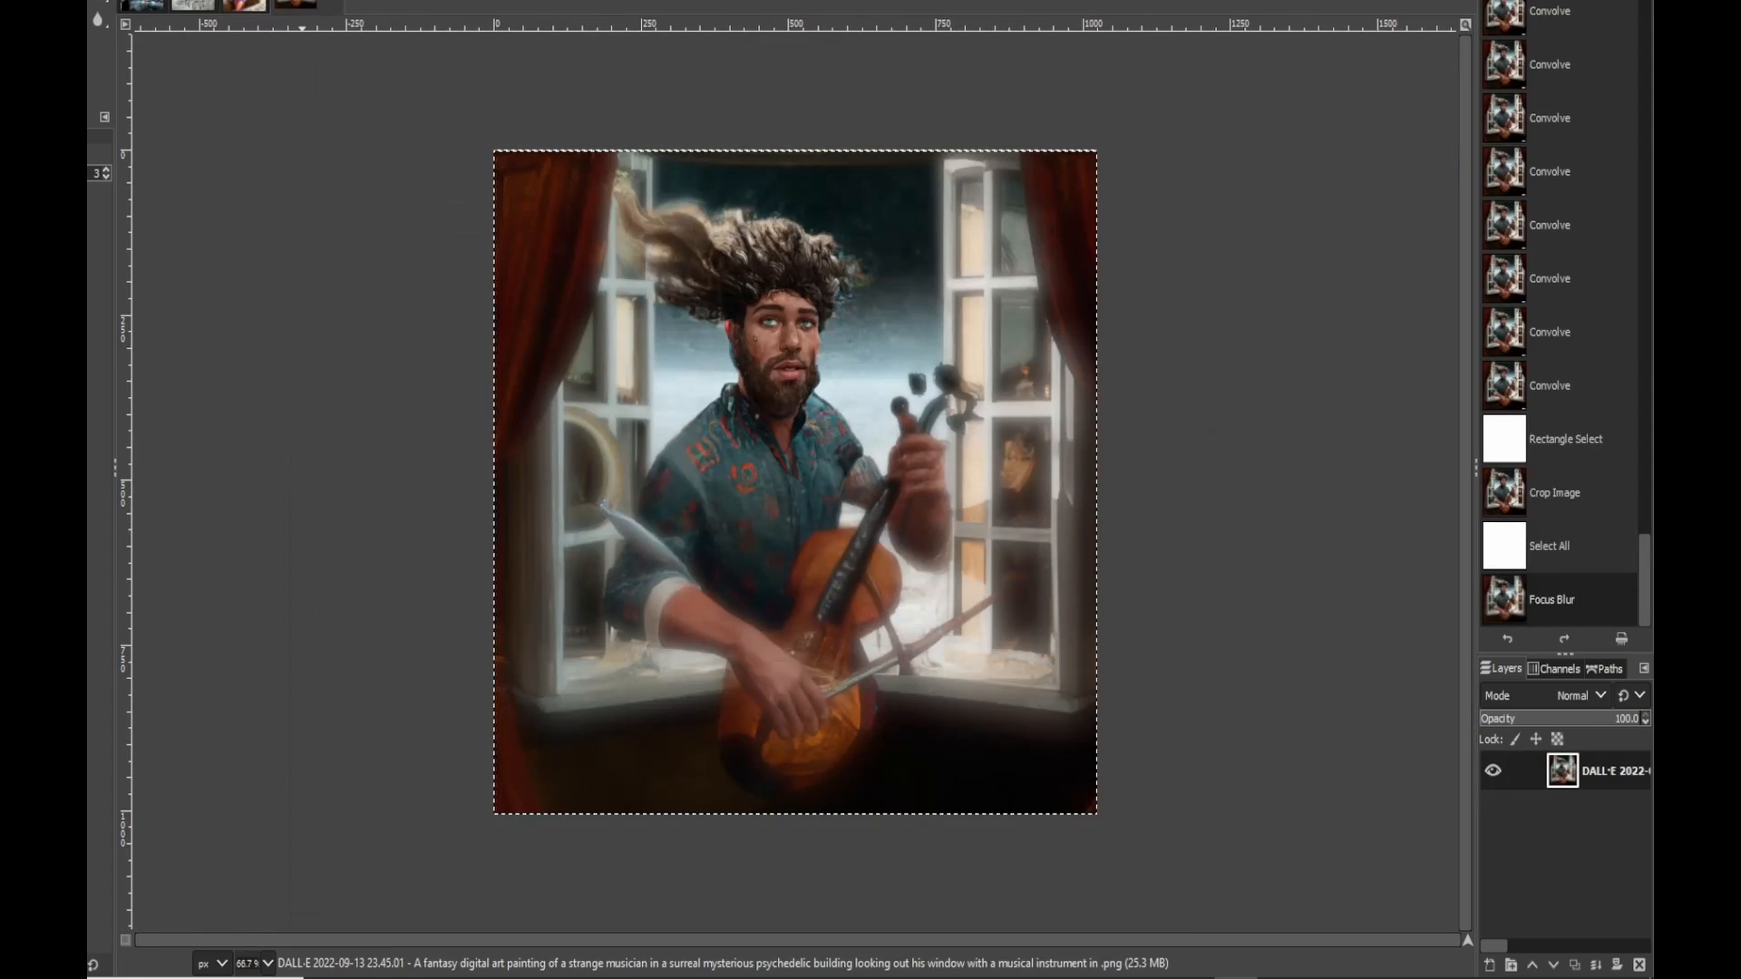
Step: Return to the musician image and preview the Oilify filter at opacity 49.1 with mask radii of 21 and 2
{"action": "key", "text": "alt+r"}
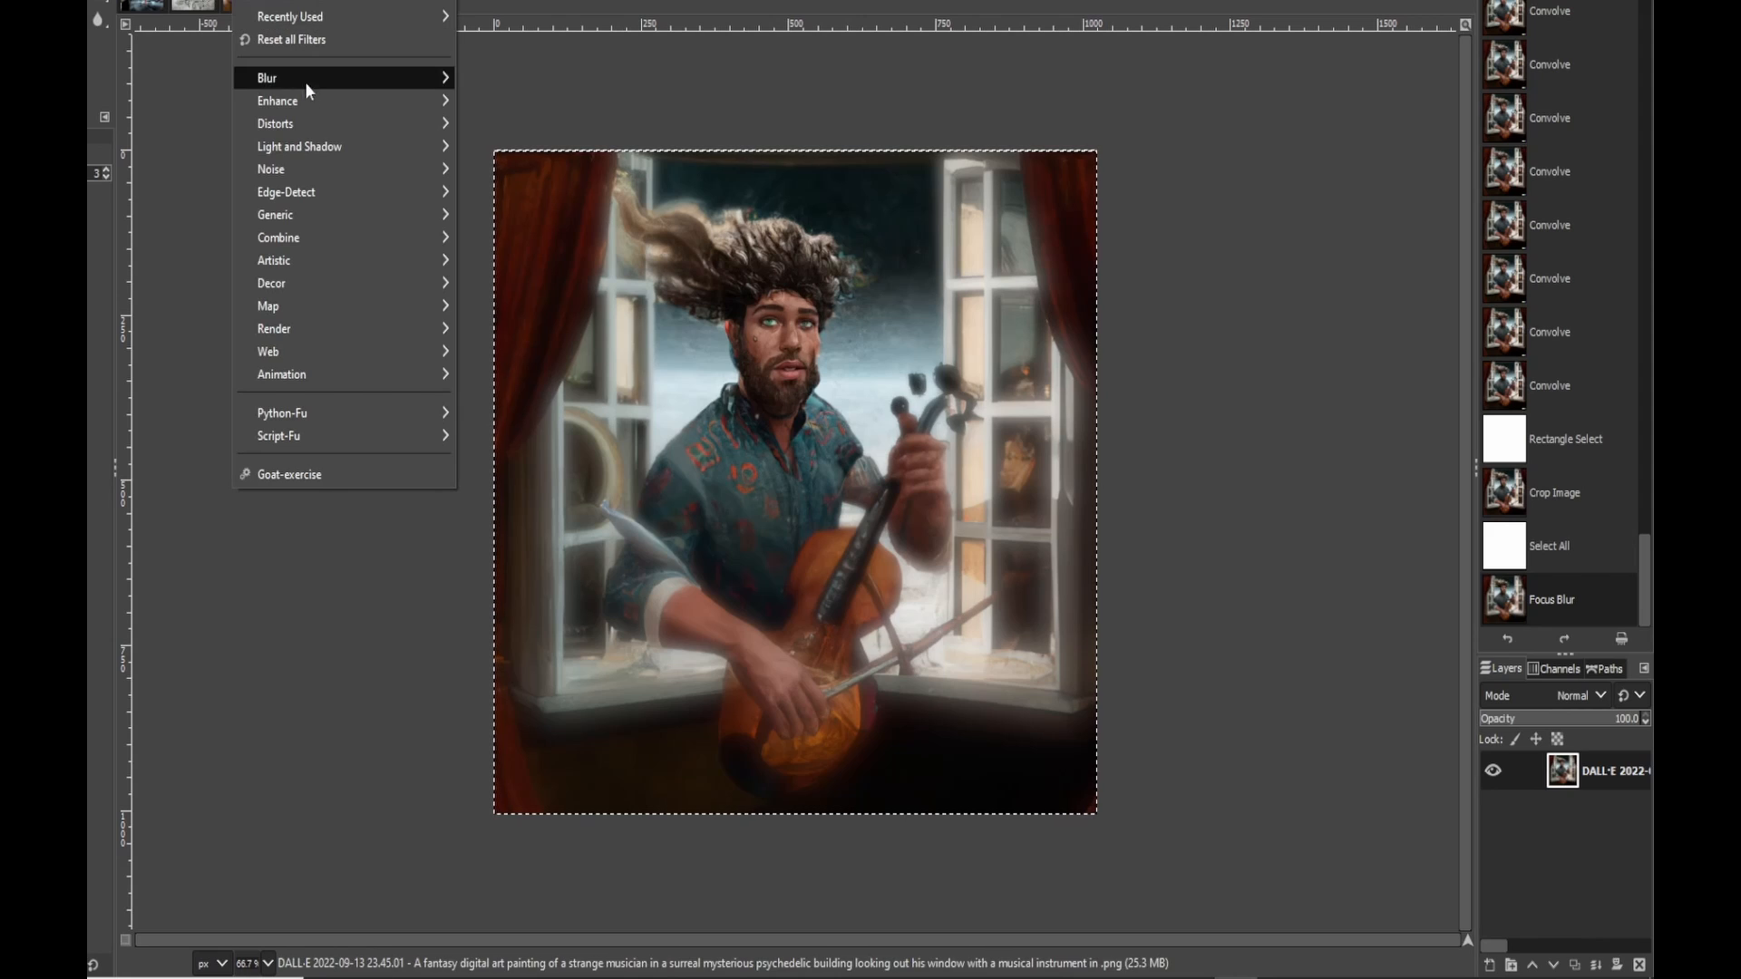
{"action": "mouse_move", "coordinate": [299, 240]}
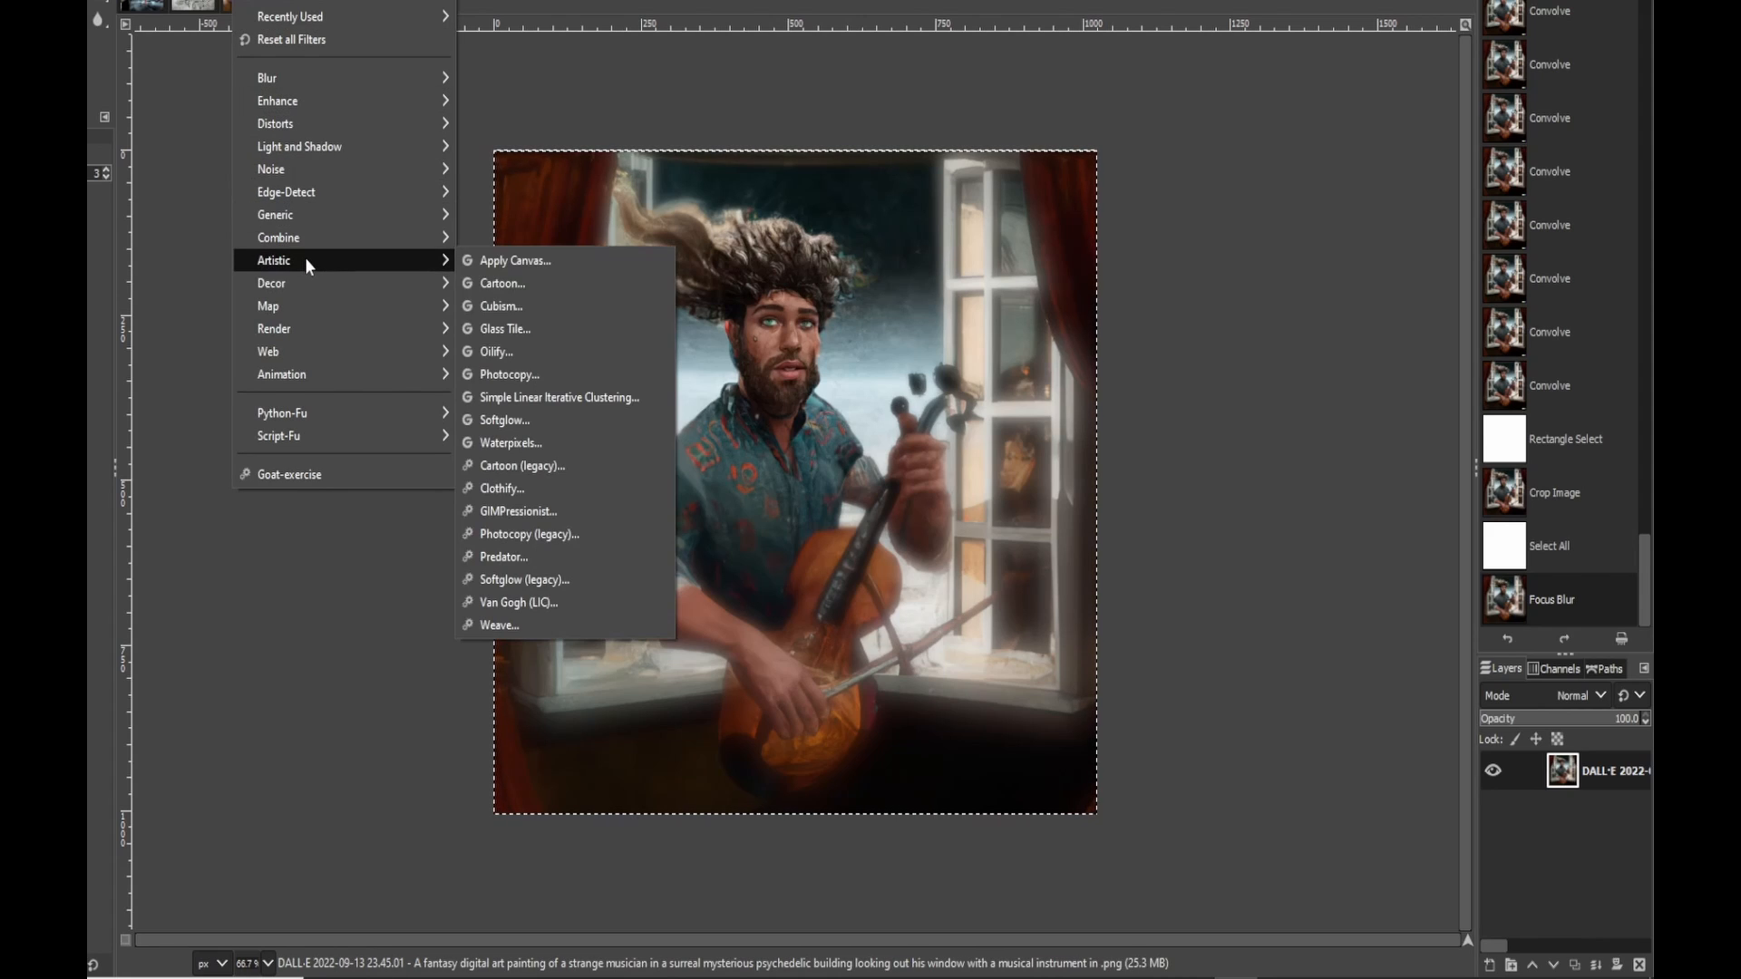
{"action": "left_click", "coordinate": [521, 356]}
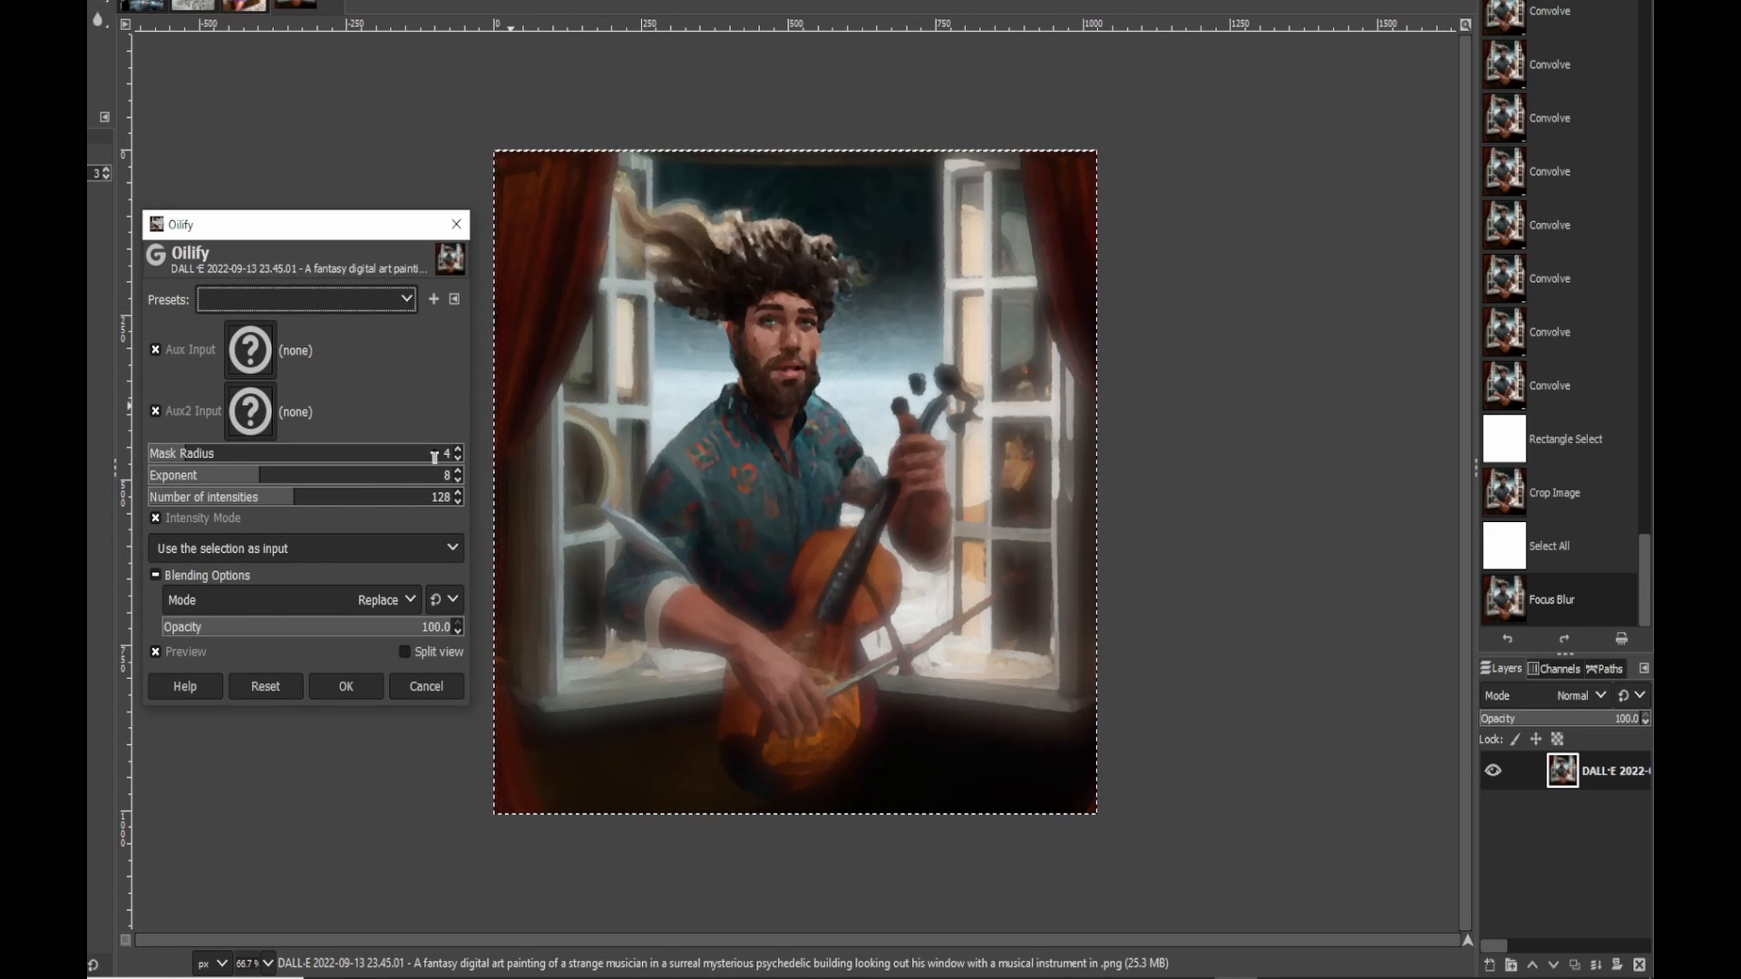
{"action": "left_click", "coordinate": [305, 627]}
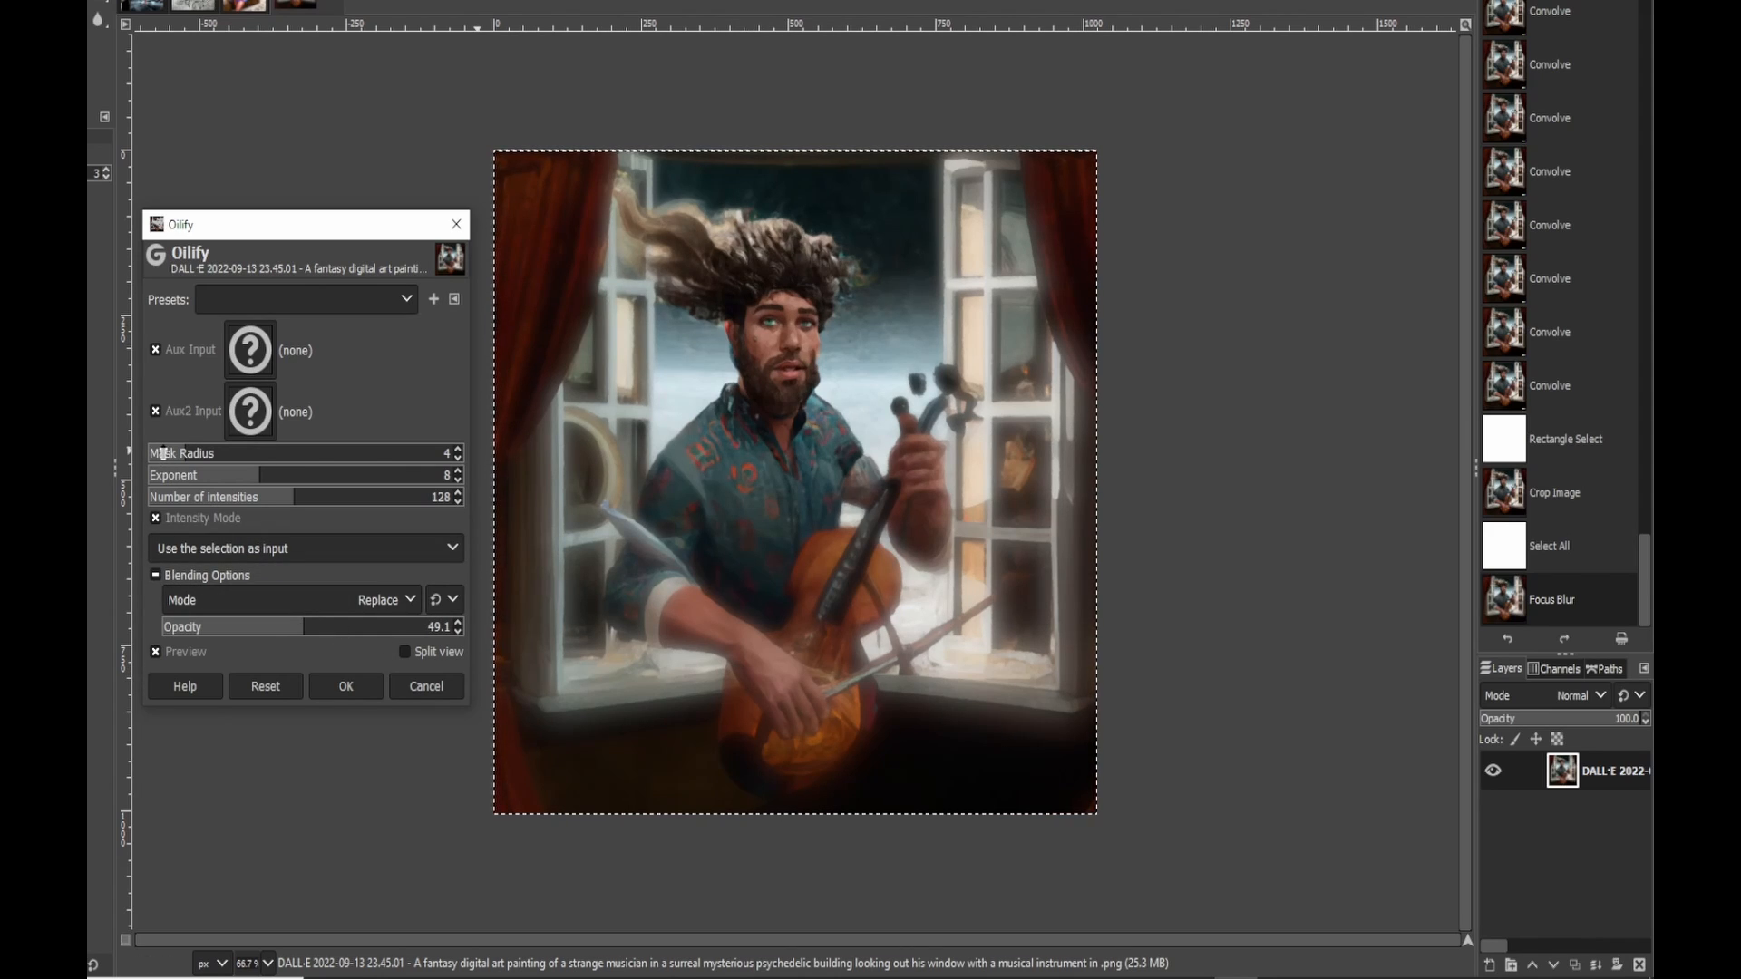
{"action": "left_click", "coordinate": [396, 455]}
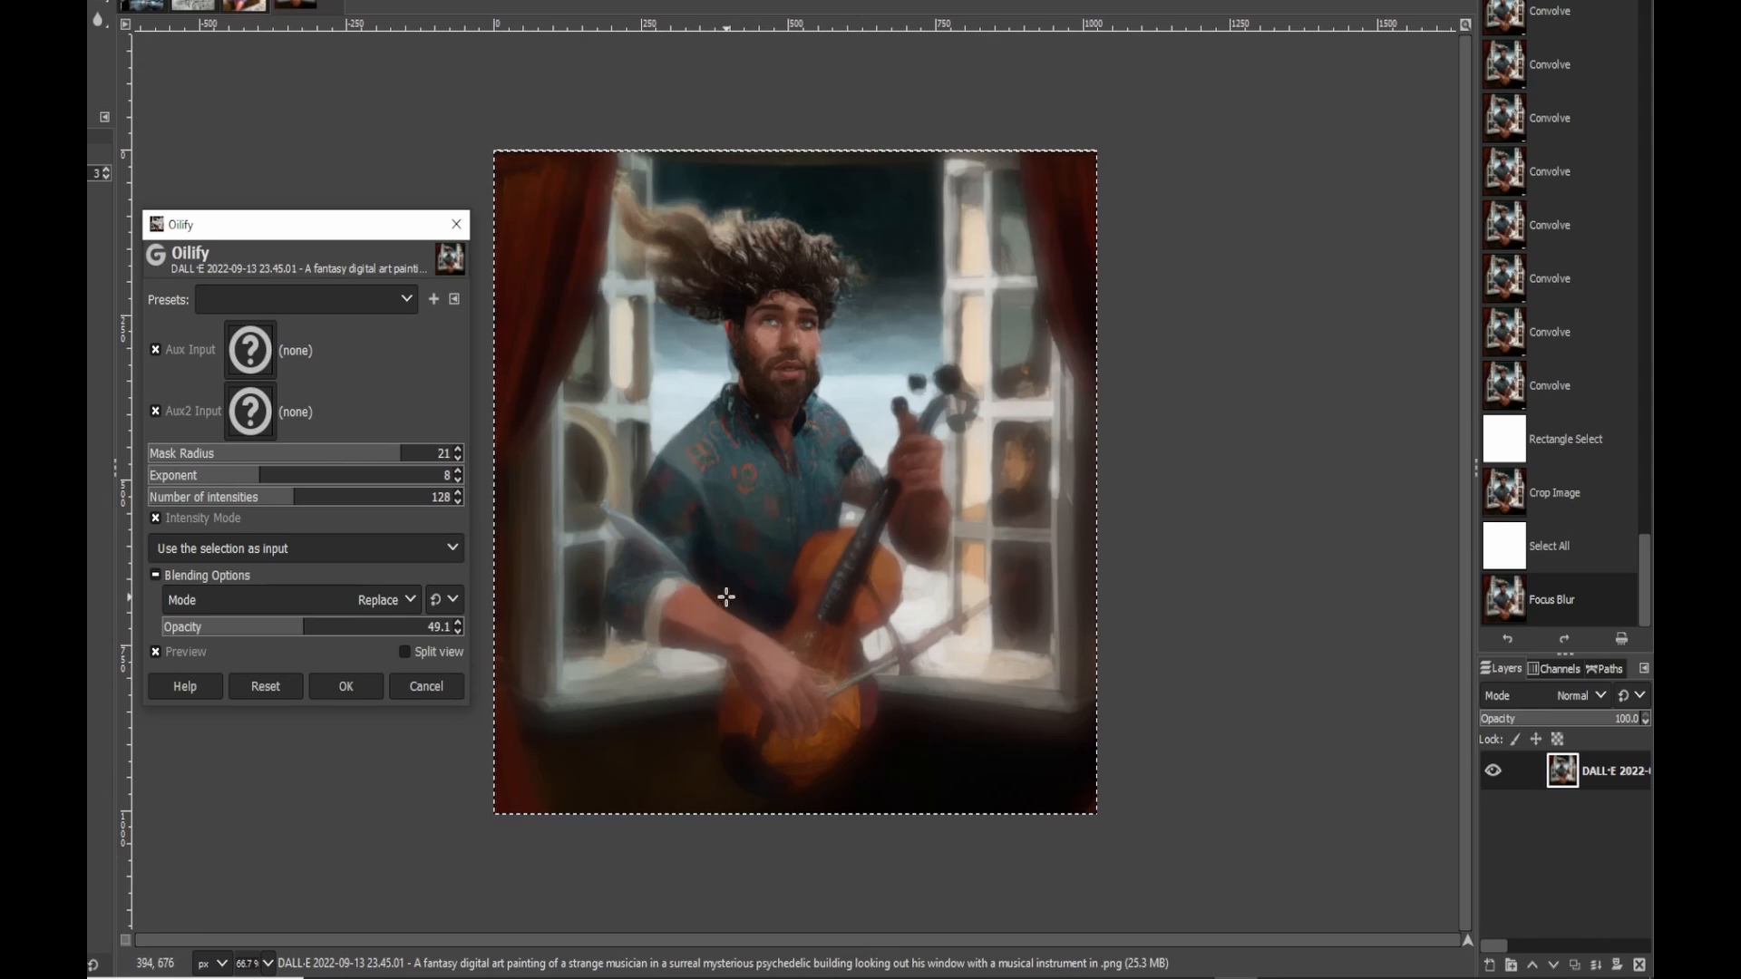
{"action": "key", "text": "BackSpace"}
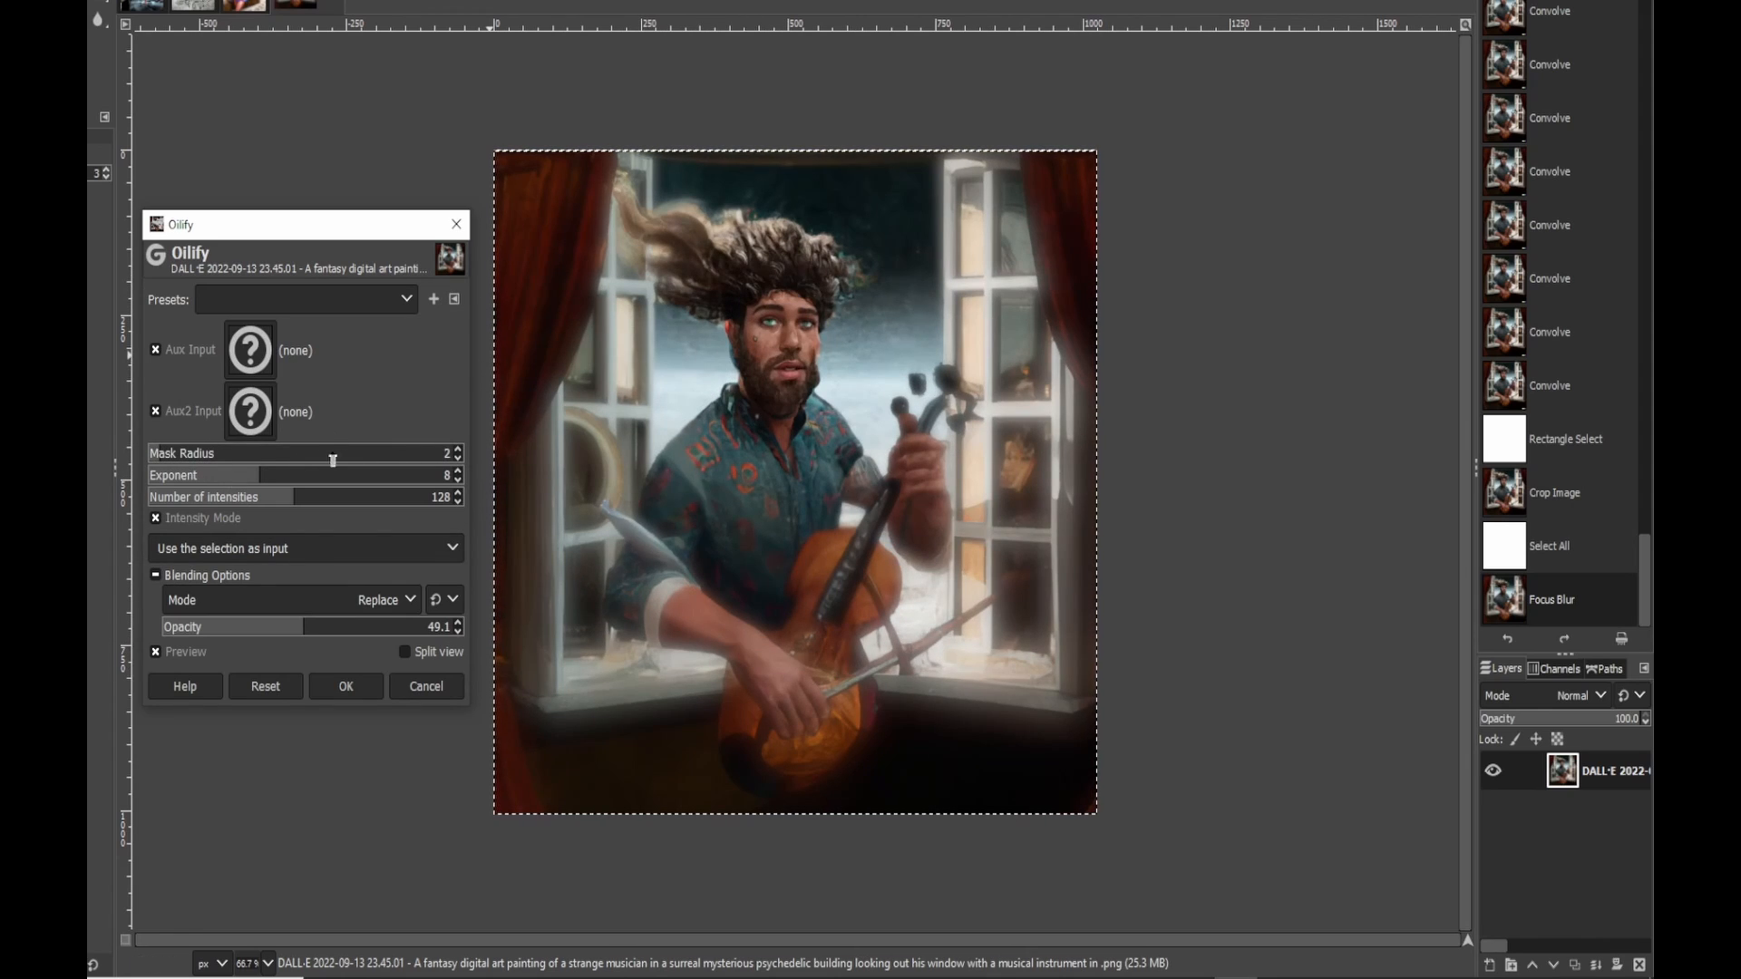
Step: Try Oilify with exponent 3, mask radius 17 and opacity 11.0, and close the filter without applying it
{"action": "left_click", "coordinate": [178, 479]}
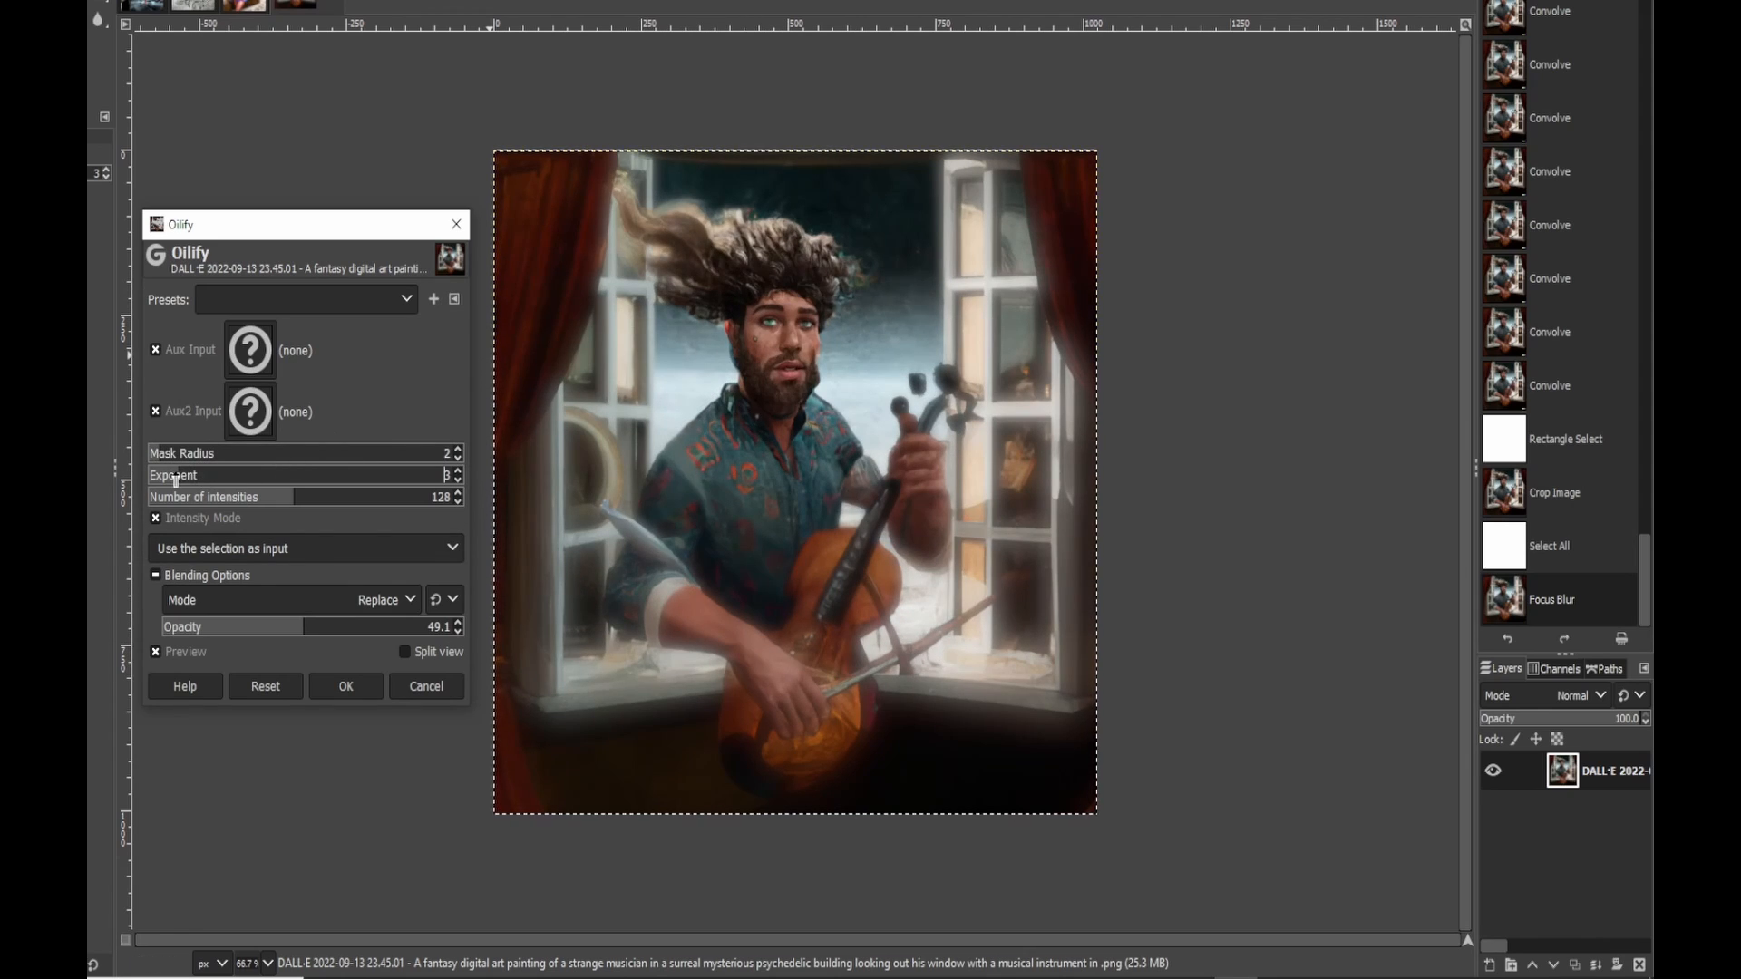
{"action": "left_click", "coordinate": [352, 454]}
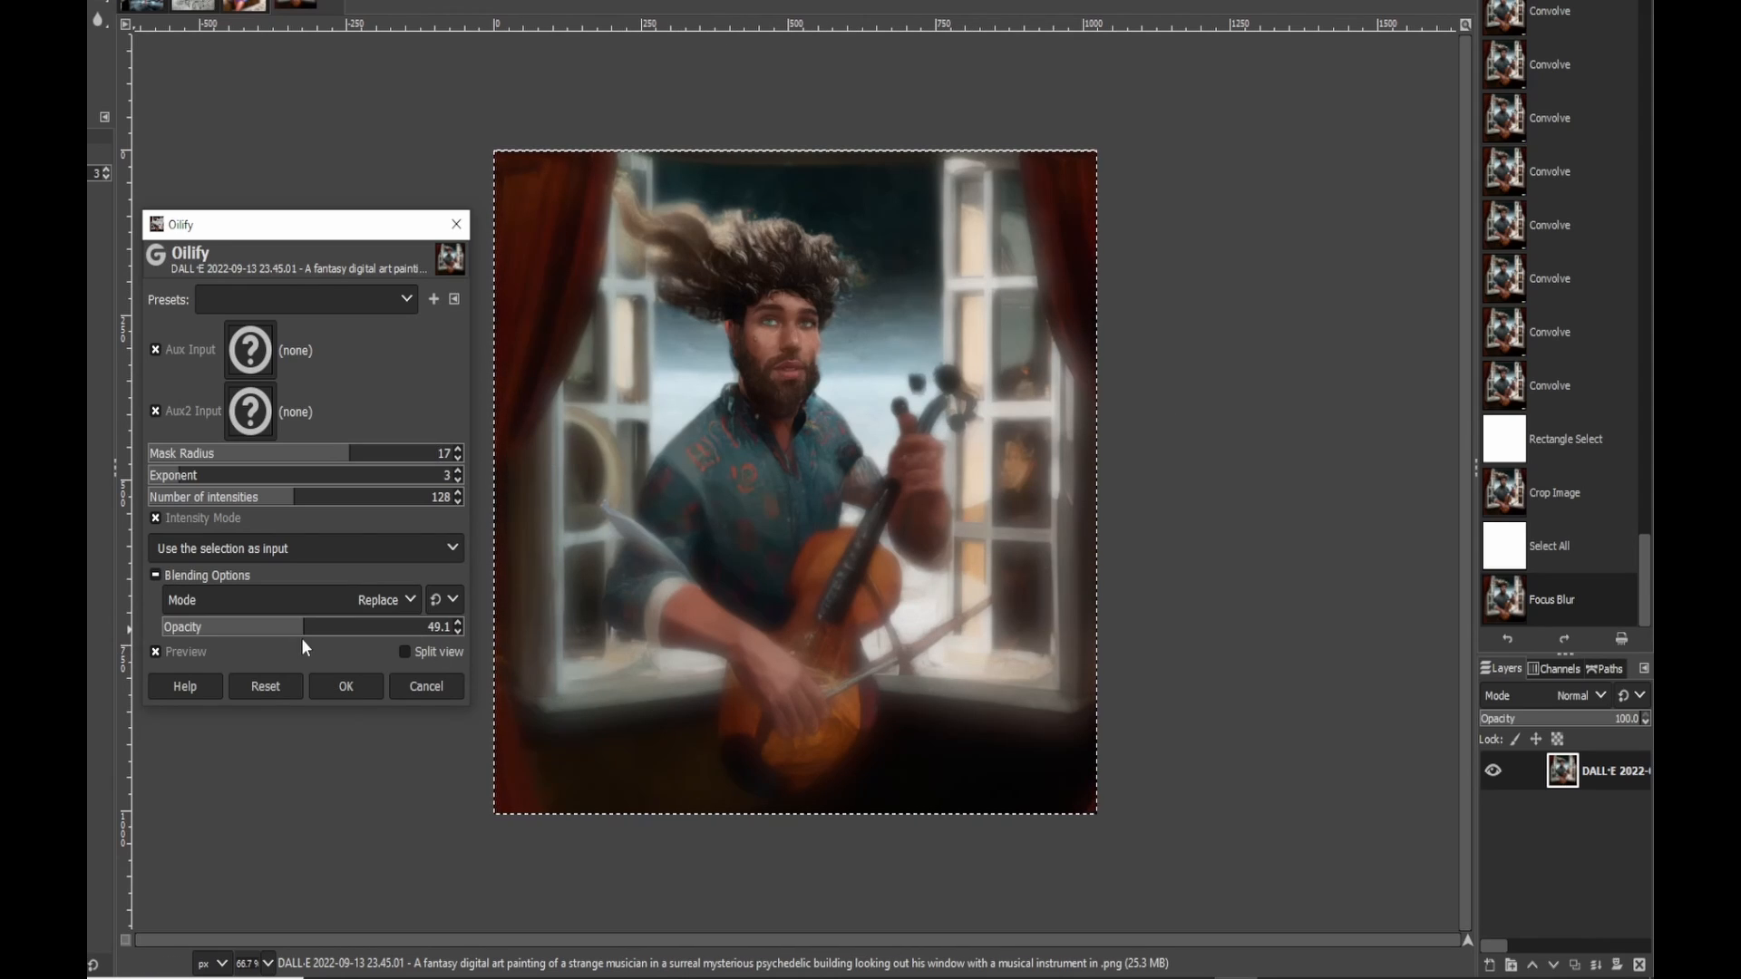
{"action": "left_click", "coordinate": [253, 627]}
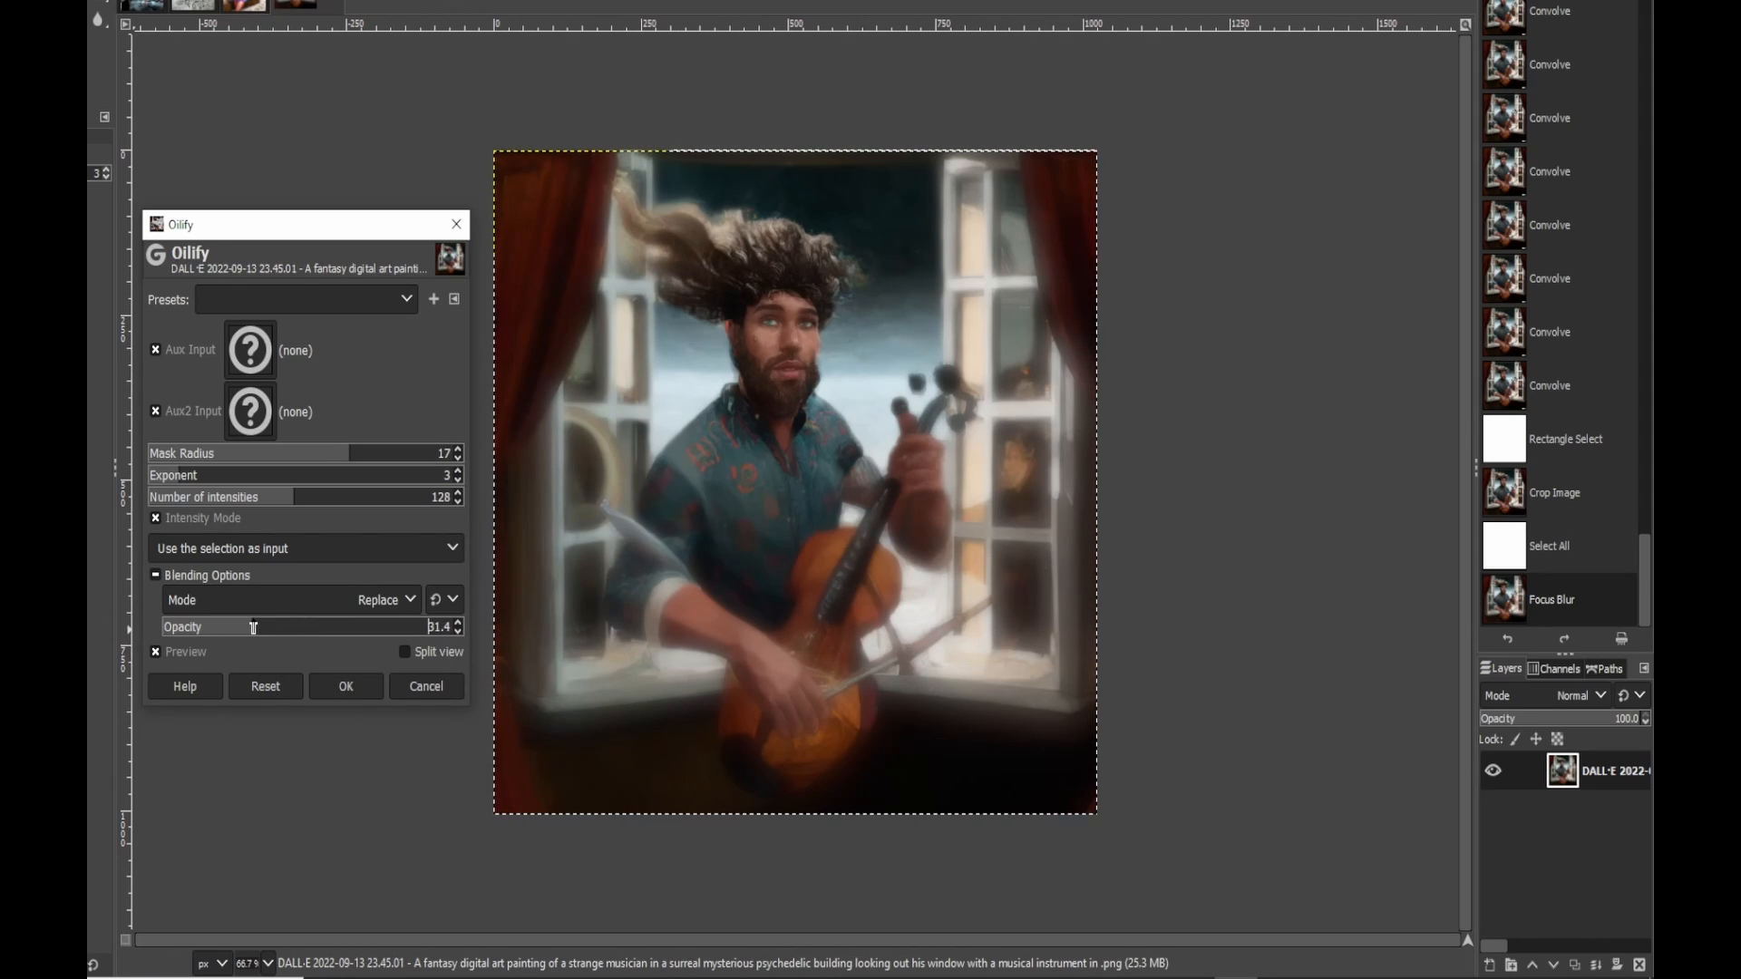
{"action": "left_click", "coordinate": [201, 627]}
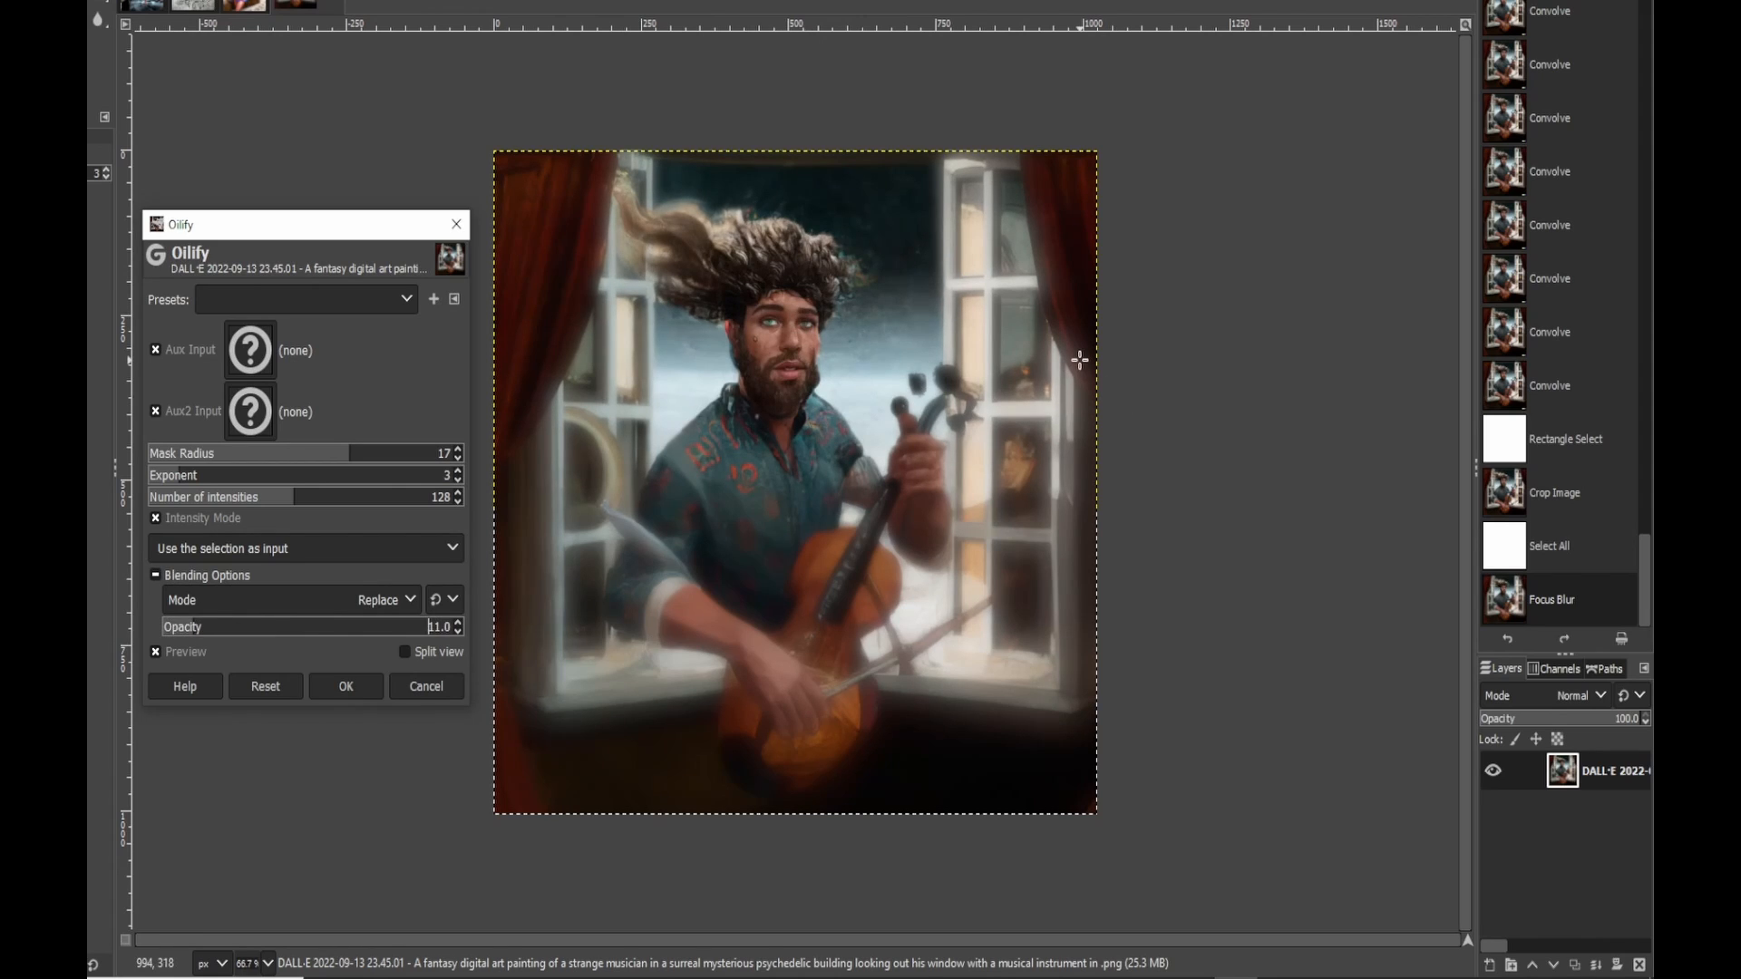
{"action": "left_click", "coordinate": [456, 227]}
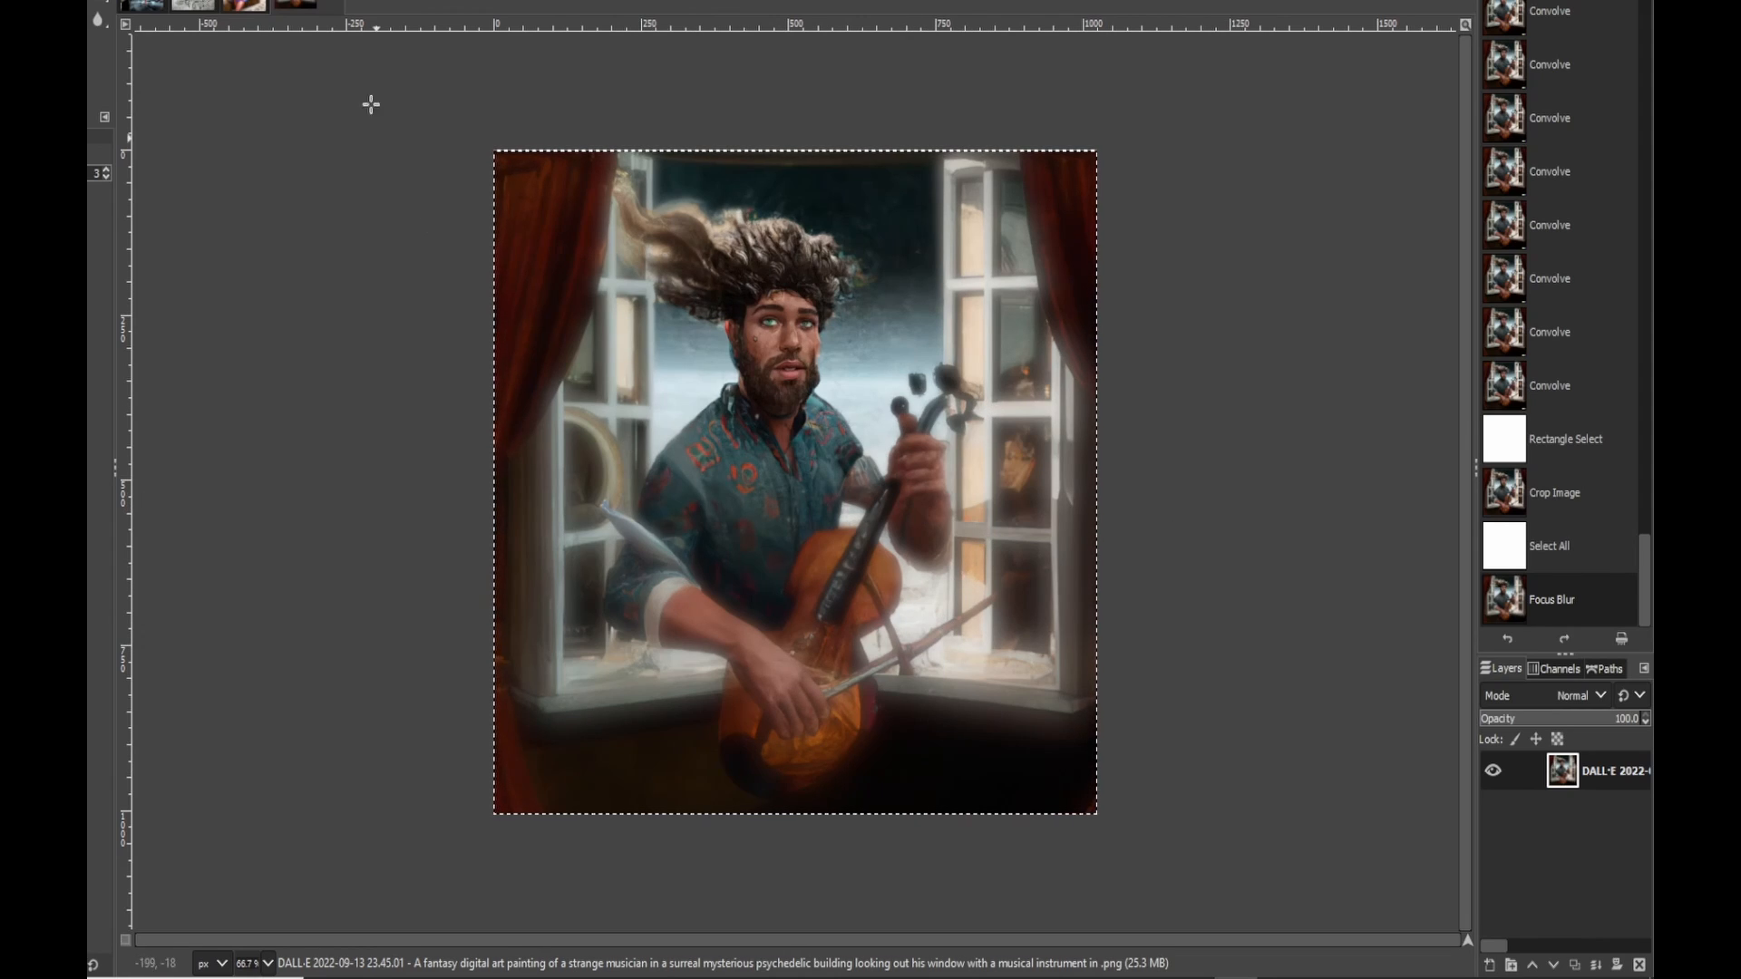
Step: Try the Old Photo decor filter with its default settings on the musician image and undo it
{"action": "left_click", "coordinate": [252, 0]}
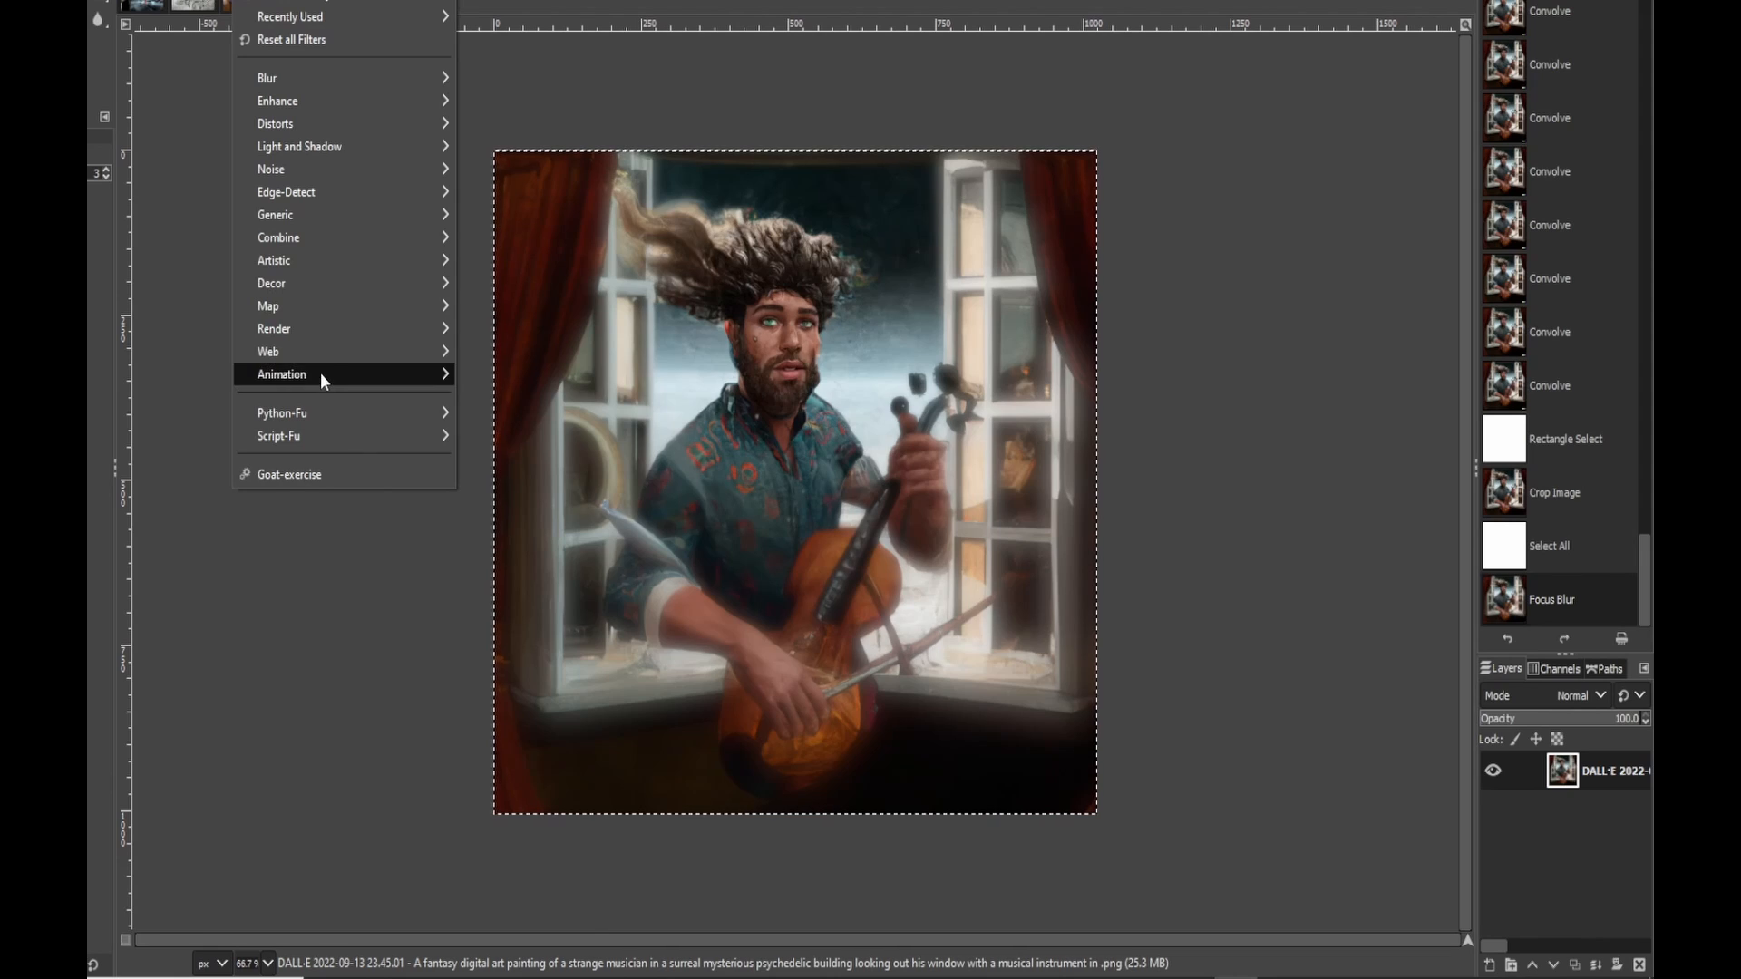
{"action": "mouse_move", "coordinate": [317, 262]}
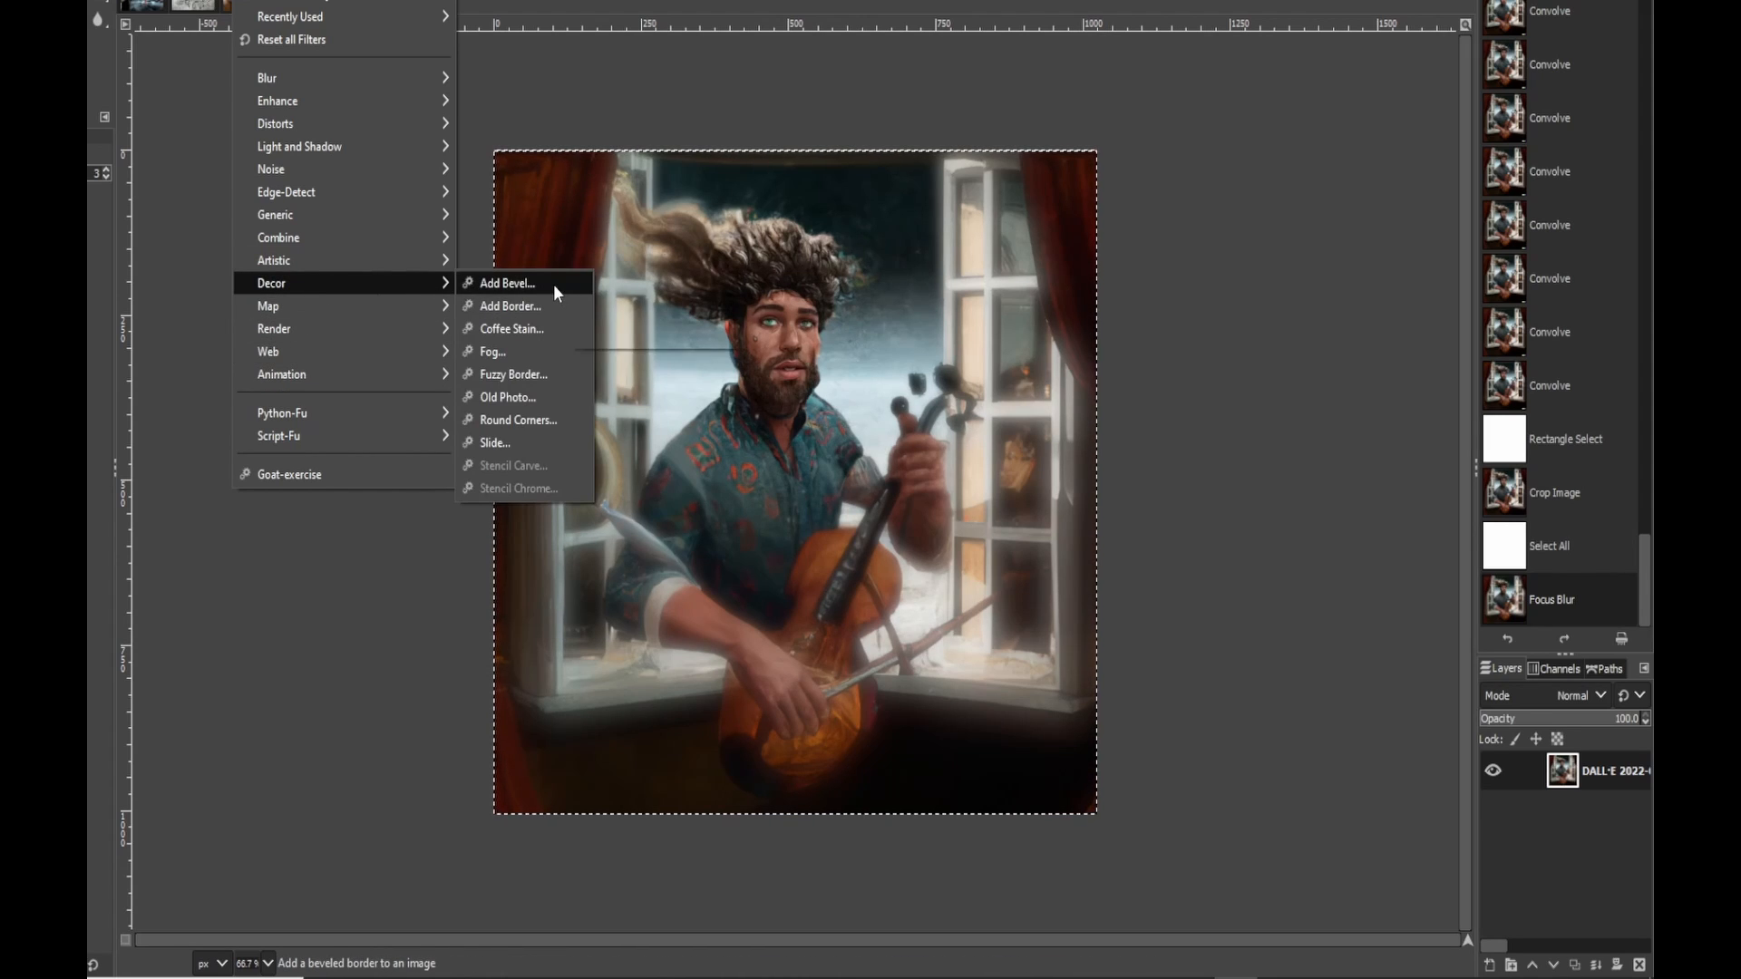
{"action": "left_click", "coordinate": [522, 396]}
{"action": "left_click", "coordinate": [825, 581]}
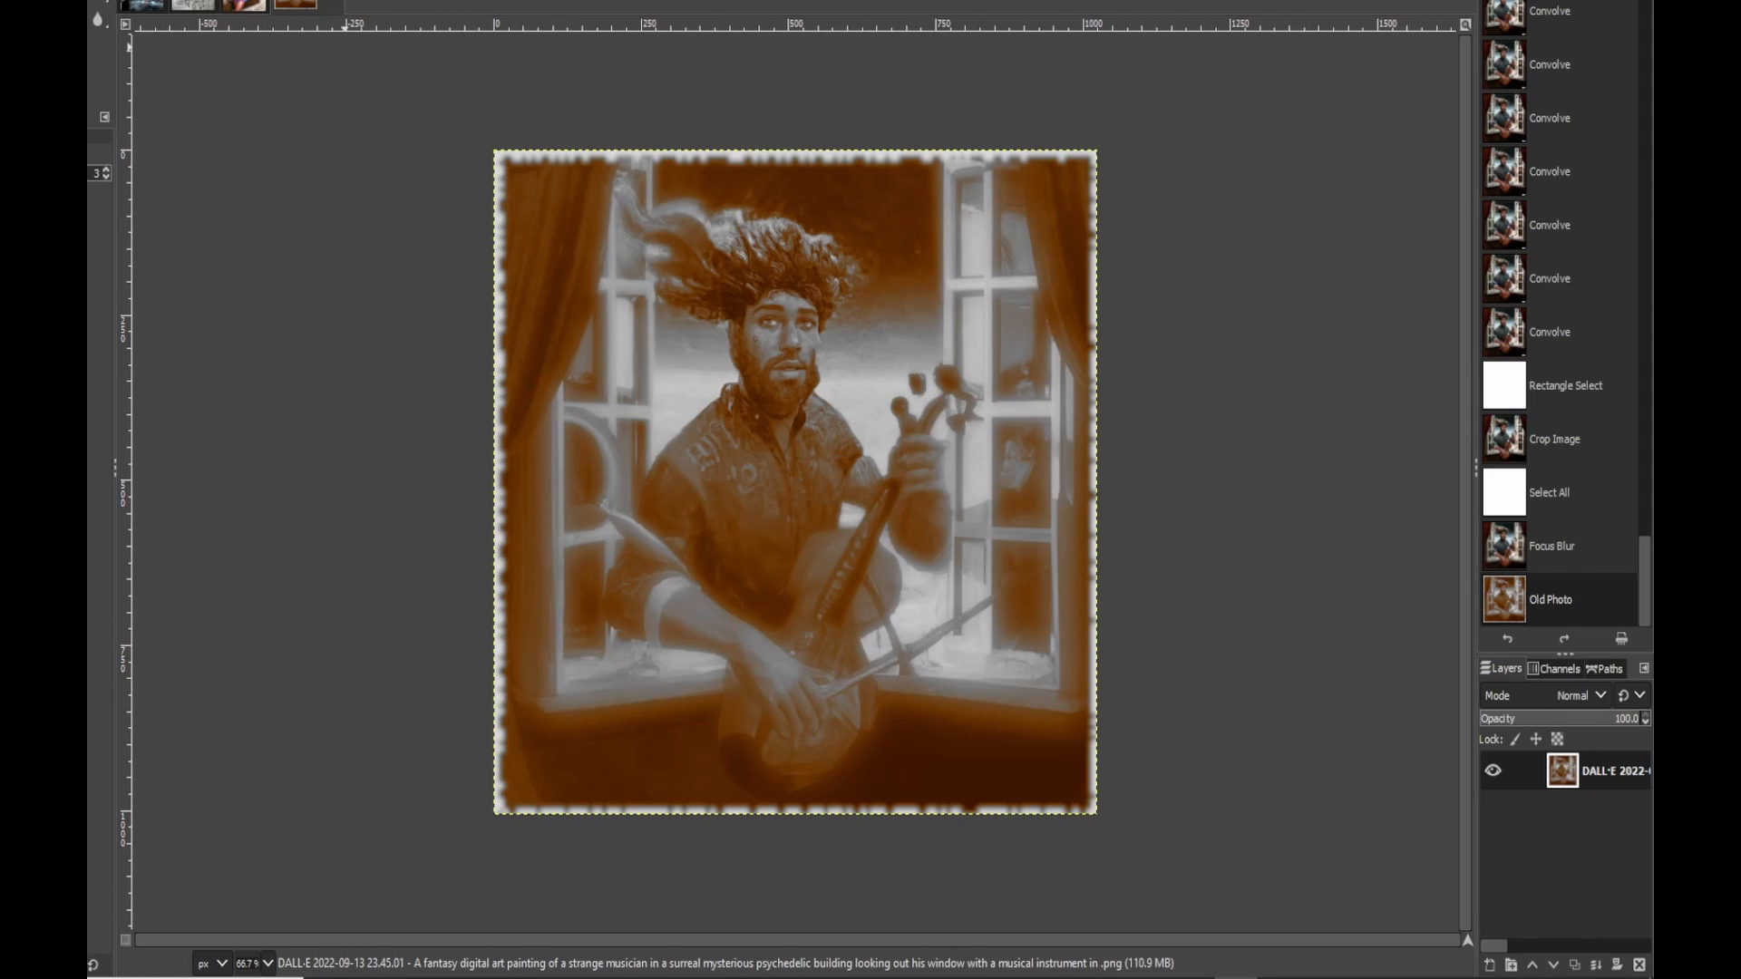
{"action": "key", "text": "ctrl+z"}
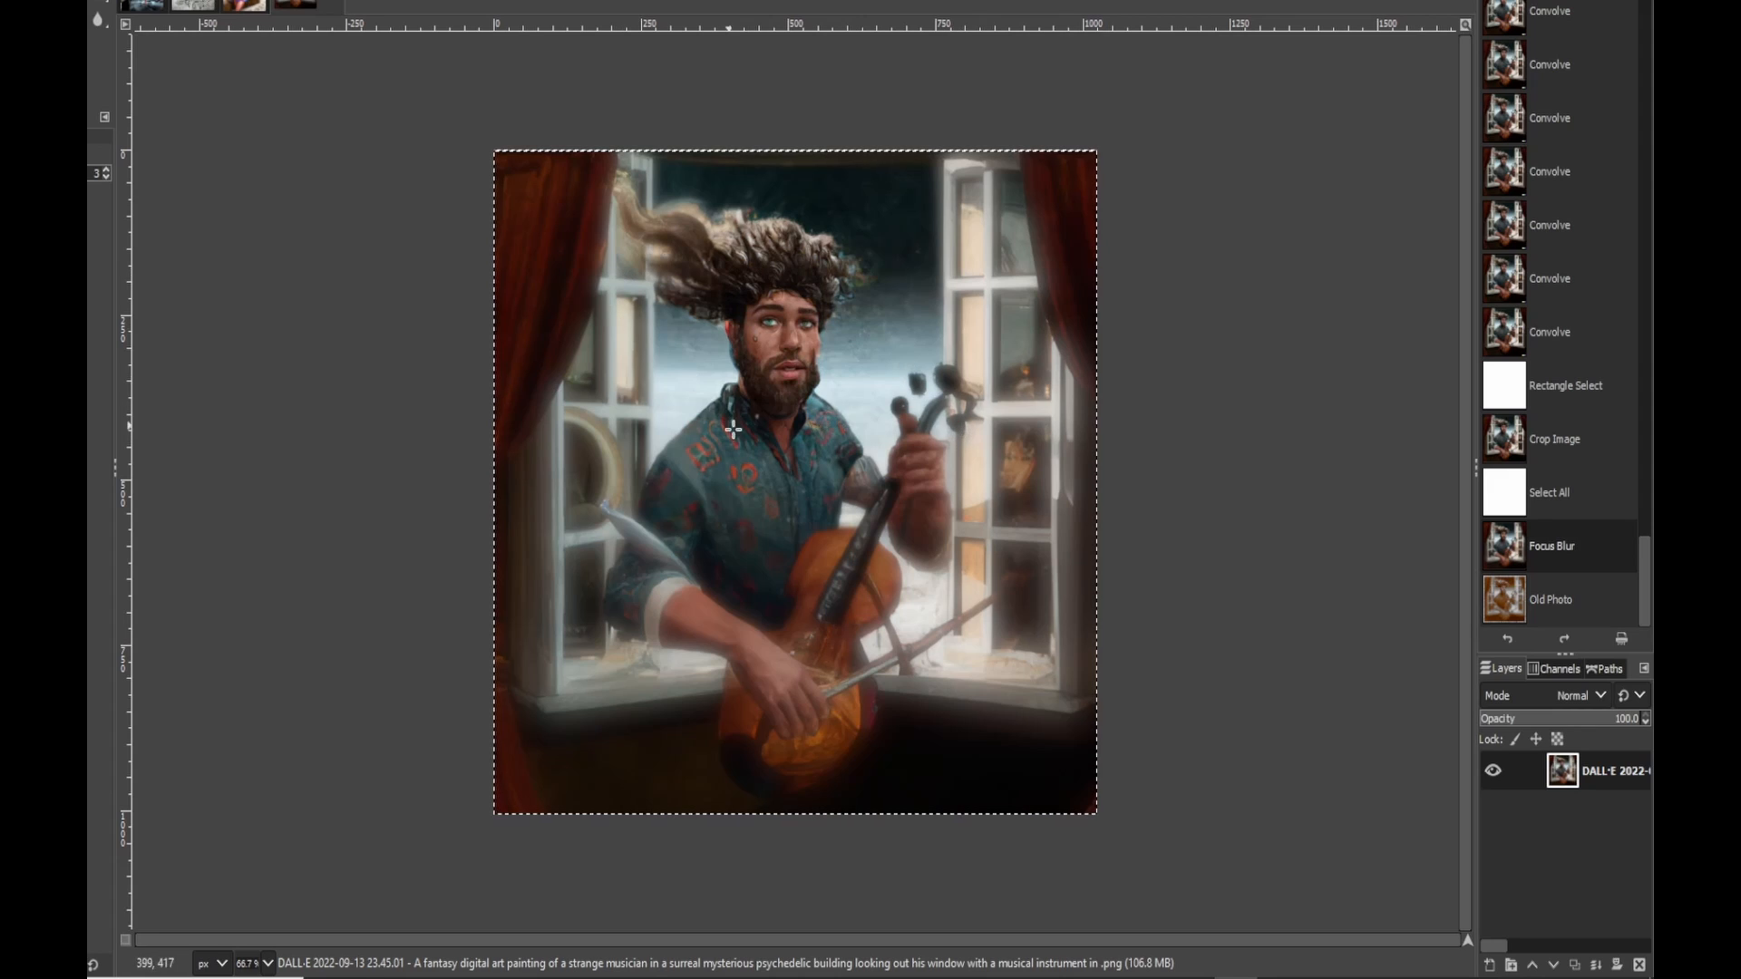
Step: Preview the Illusion map filter on the musician image, trying divisions of 4 and 55 and lowering the opacity to 73.2
{"action": "left_click", "coordinate": [252, 0]}
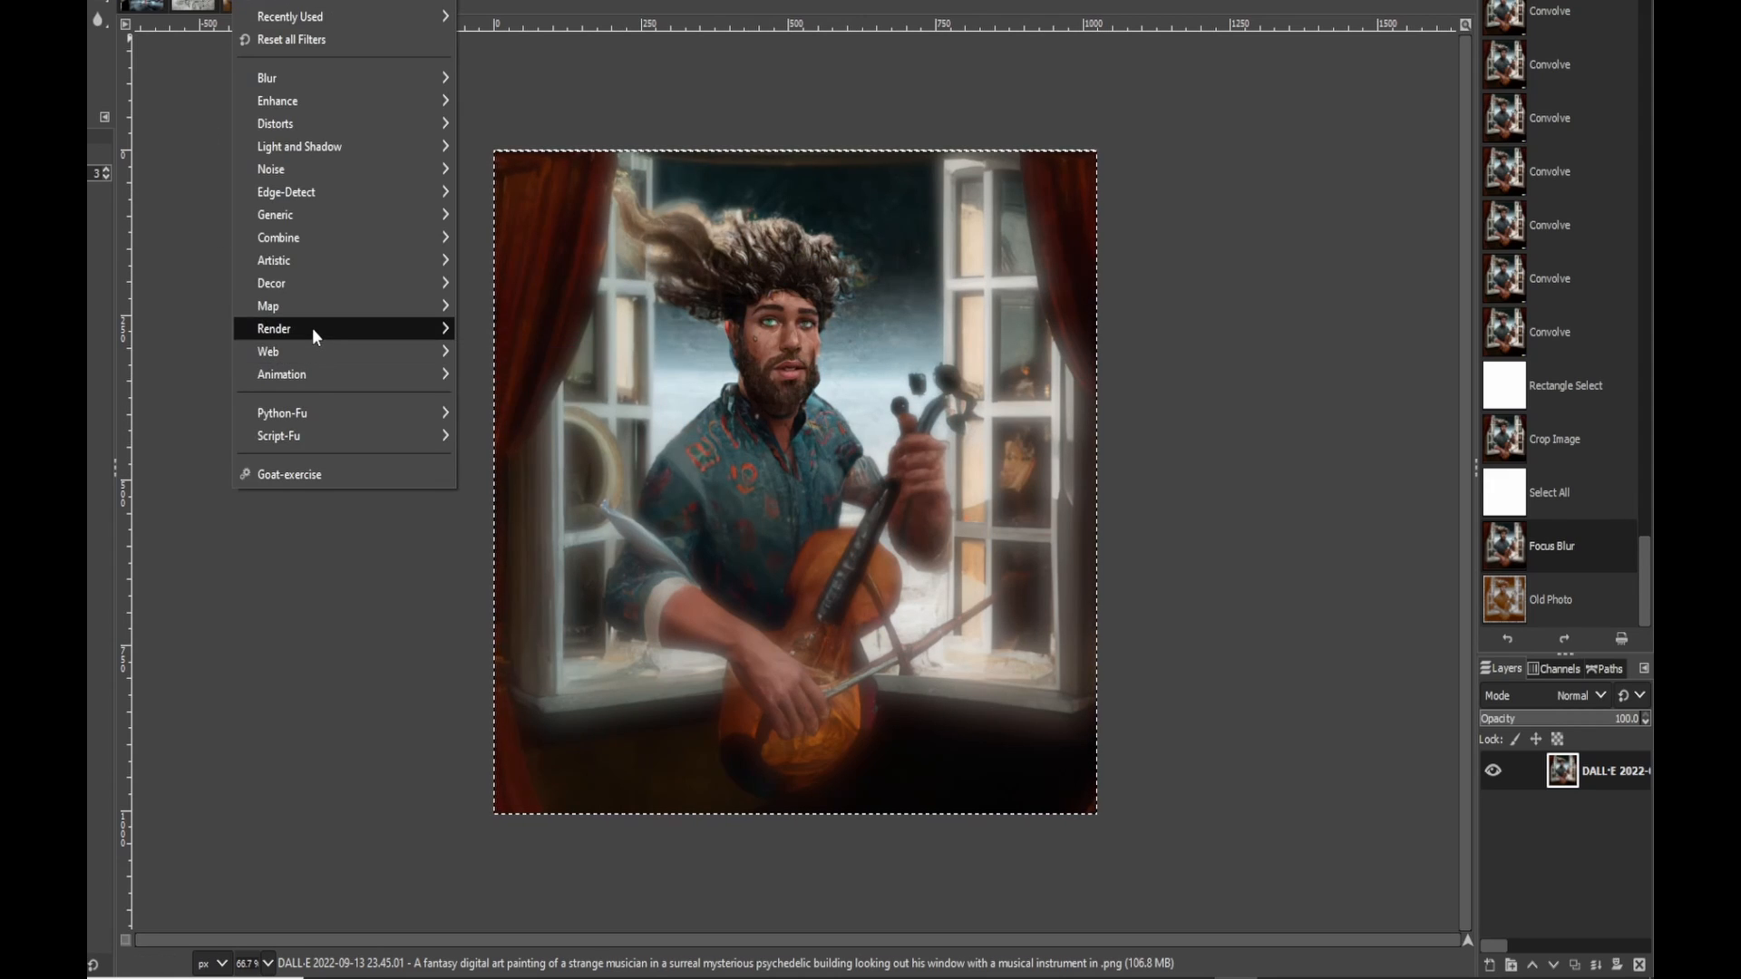
{"action": "mouse_move", "coordinate": [311, 331]}
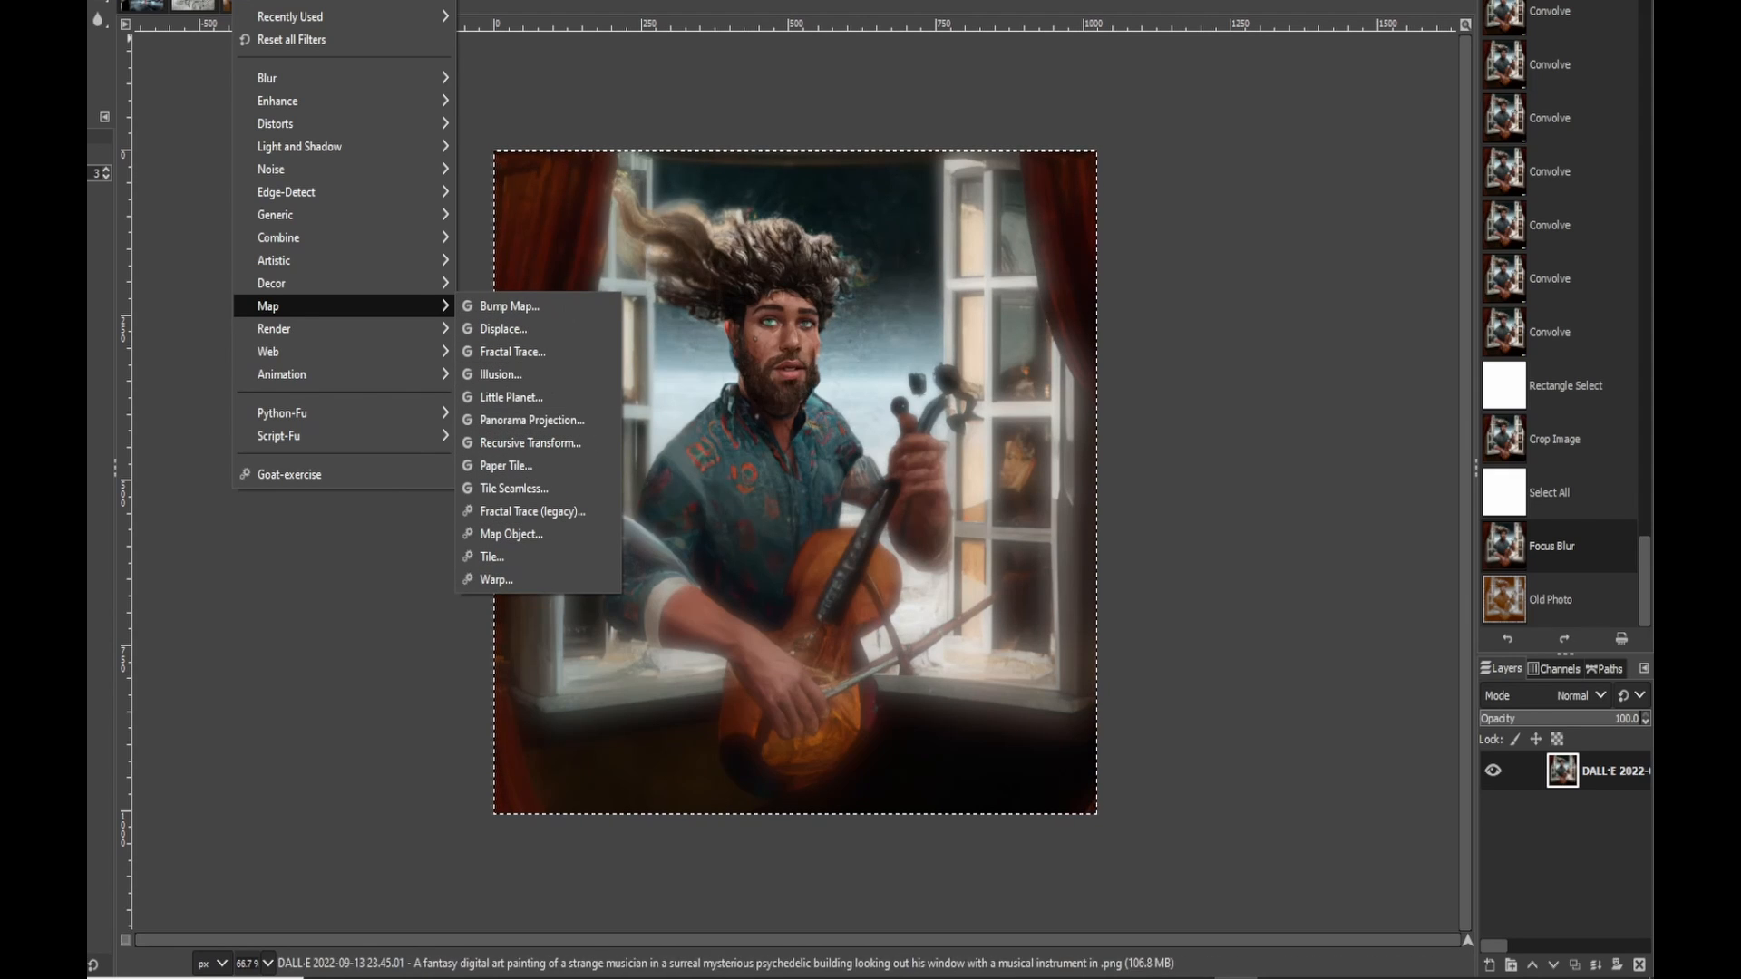
{"action": "left_click", "coordinate": [544, 375]}
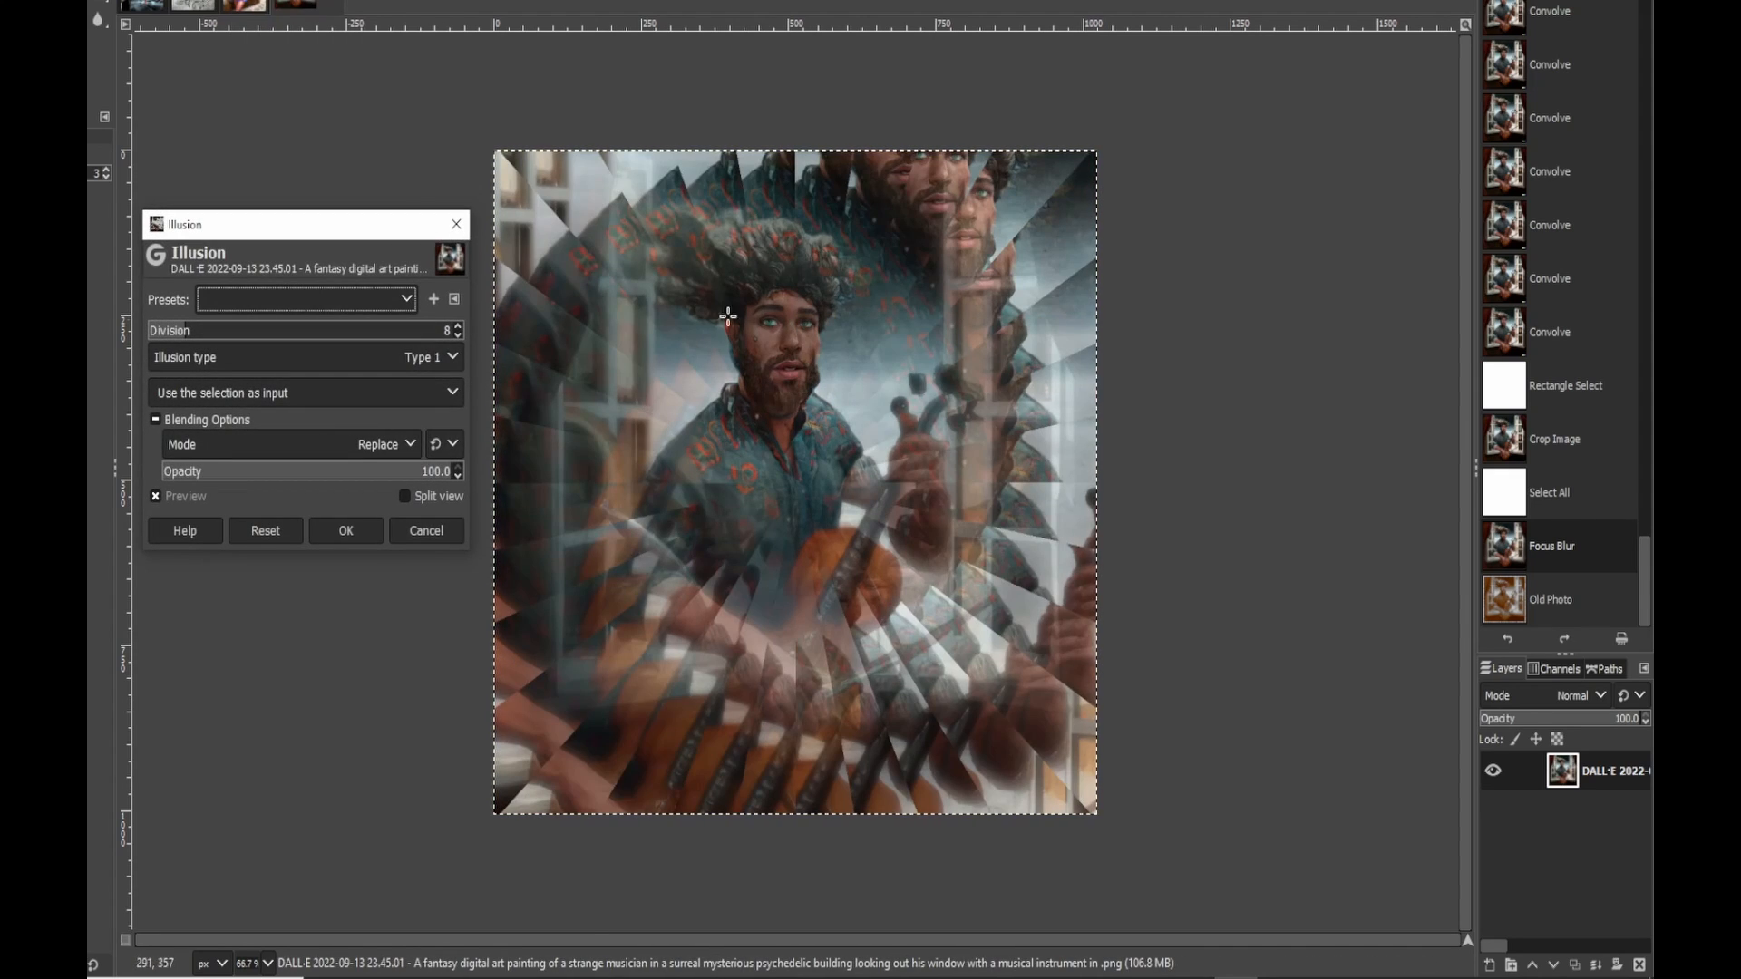
{"action": "left_click", "coordinate": [166, 333]}
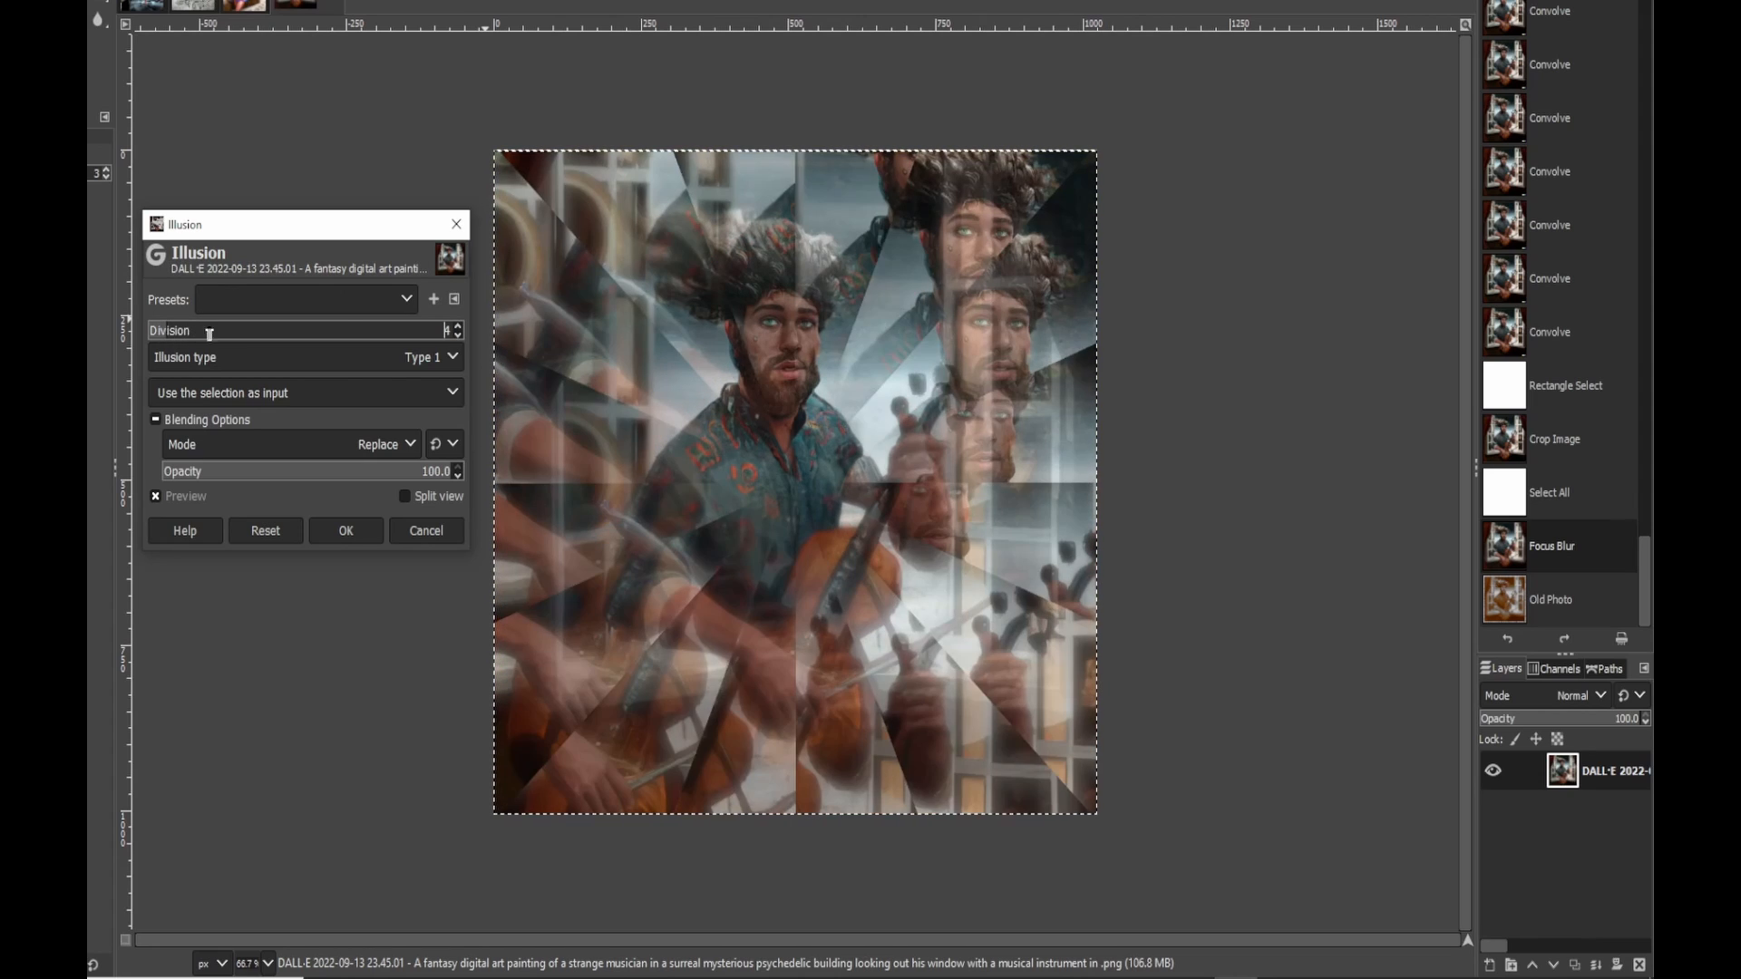
{"action": "left_click", "coordinate": [156, 333]}
{"action": "left_click", "coordinate": [410, 332]}
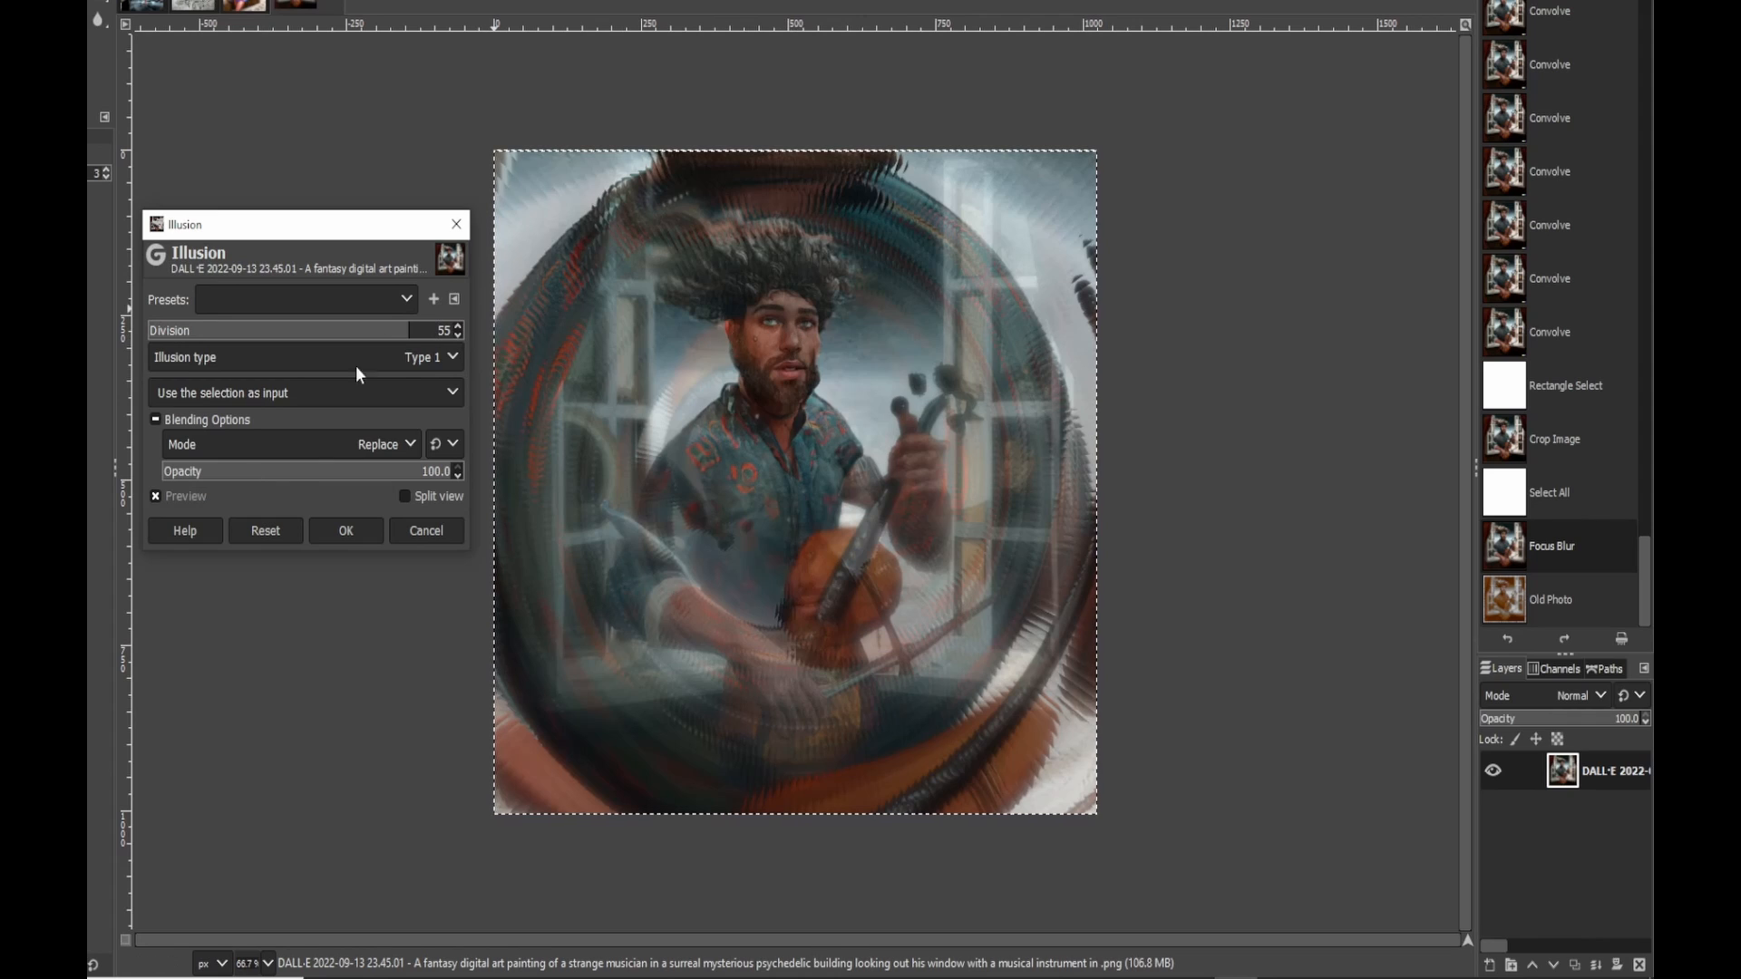
{"action": "left_click_drag", "start_coordinate": [283, 483], "coordinate": [373, 480]}
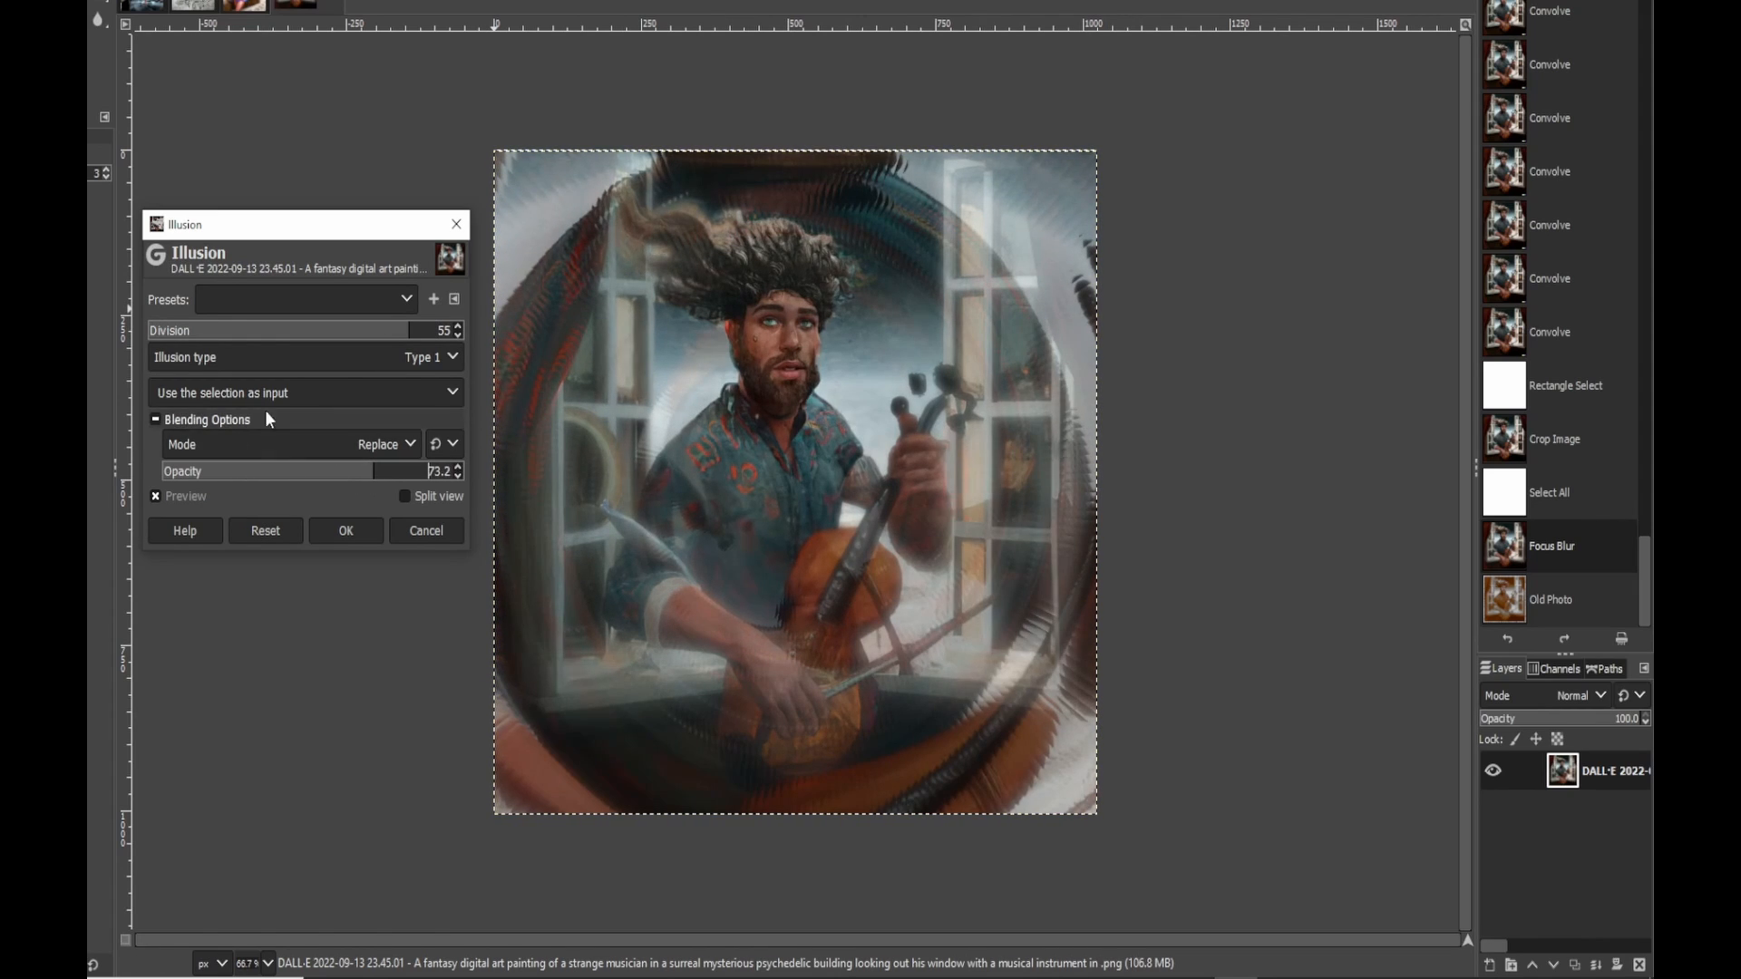
Step: Try Illusion blending modes such as Dissolve, Color erase, Merge, Lighten only, Screen and Multiply, and close the filter without applying it
{"action": "left_click", "coordinate": [339, 445]}
{"action": "left_click", "coordinate": [195, 19]}
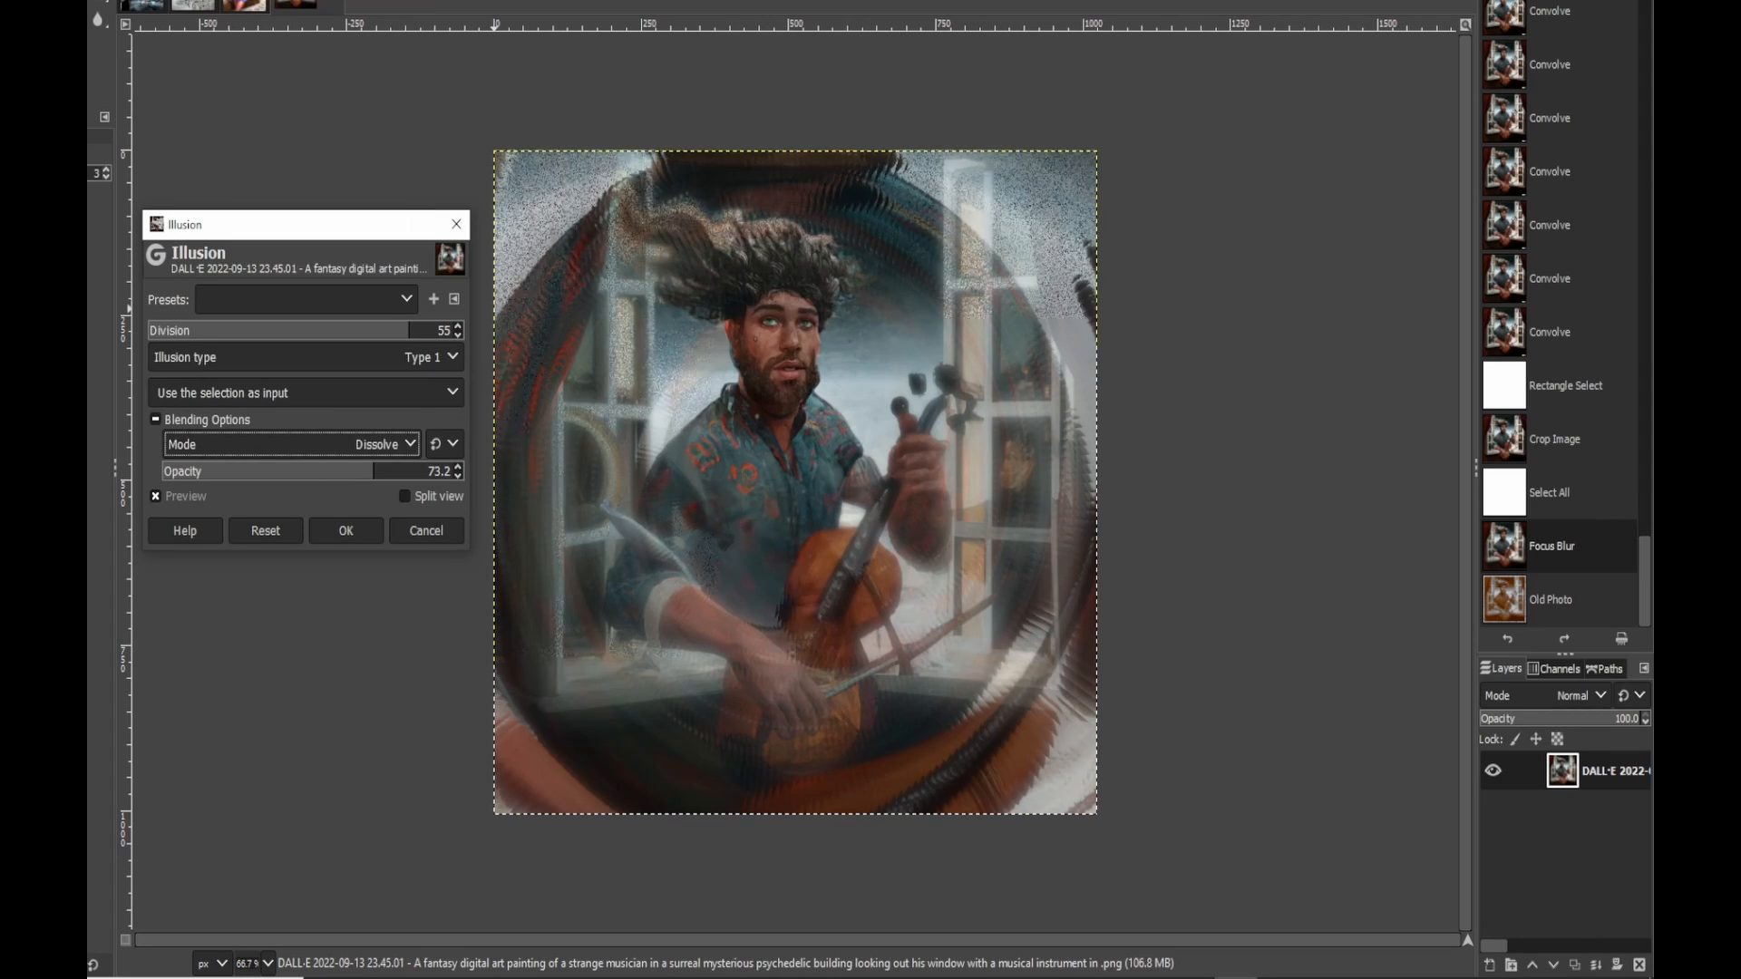
{"action": "key", "text": "Up"}
{"action": "key", "text": "Down"}
{"action": "key", "text": "Down"}
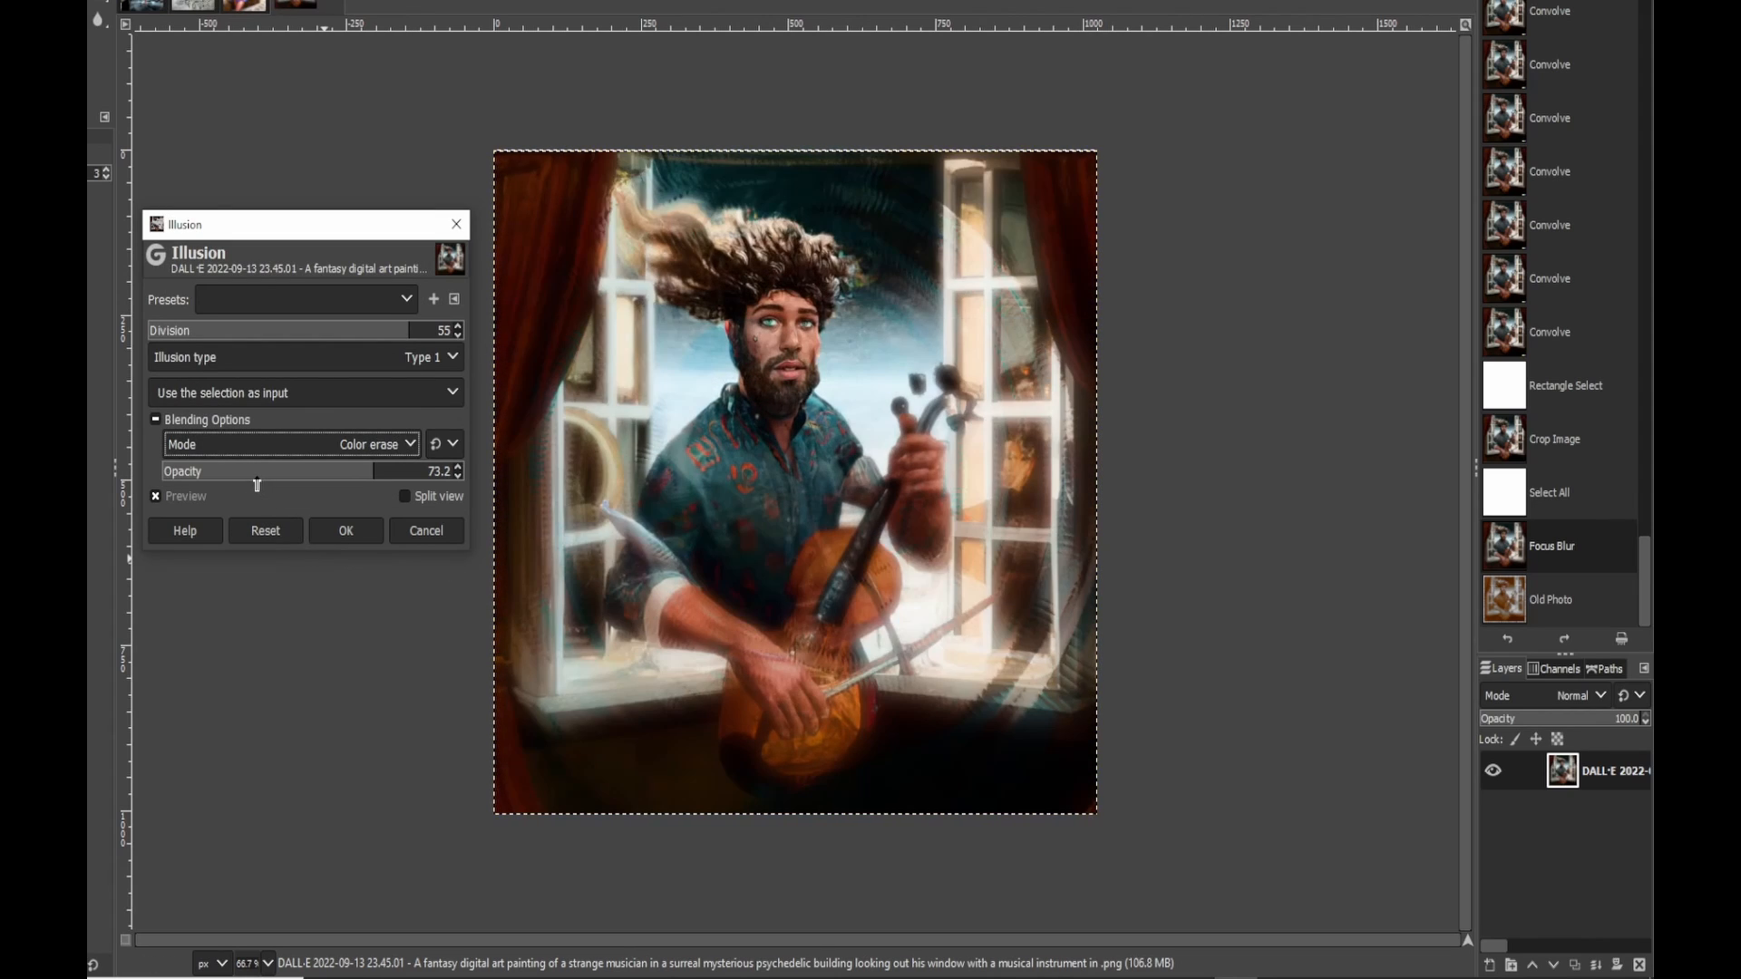
{"action": "key", "text": "Down"}
{"action": "key", "text": "Down"}
{"action": "key", "text": "Down"}
{"action": "key", "text": "Down"}
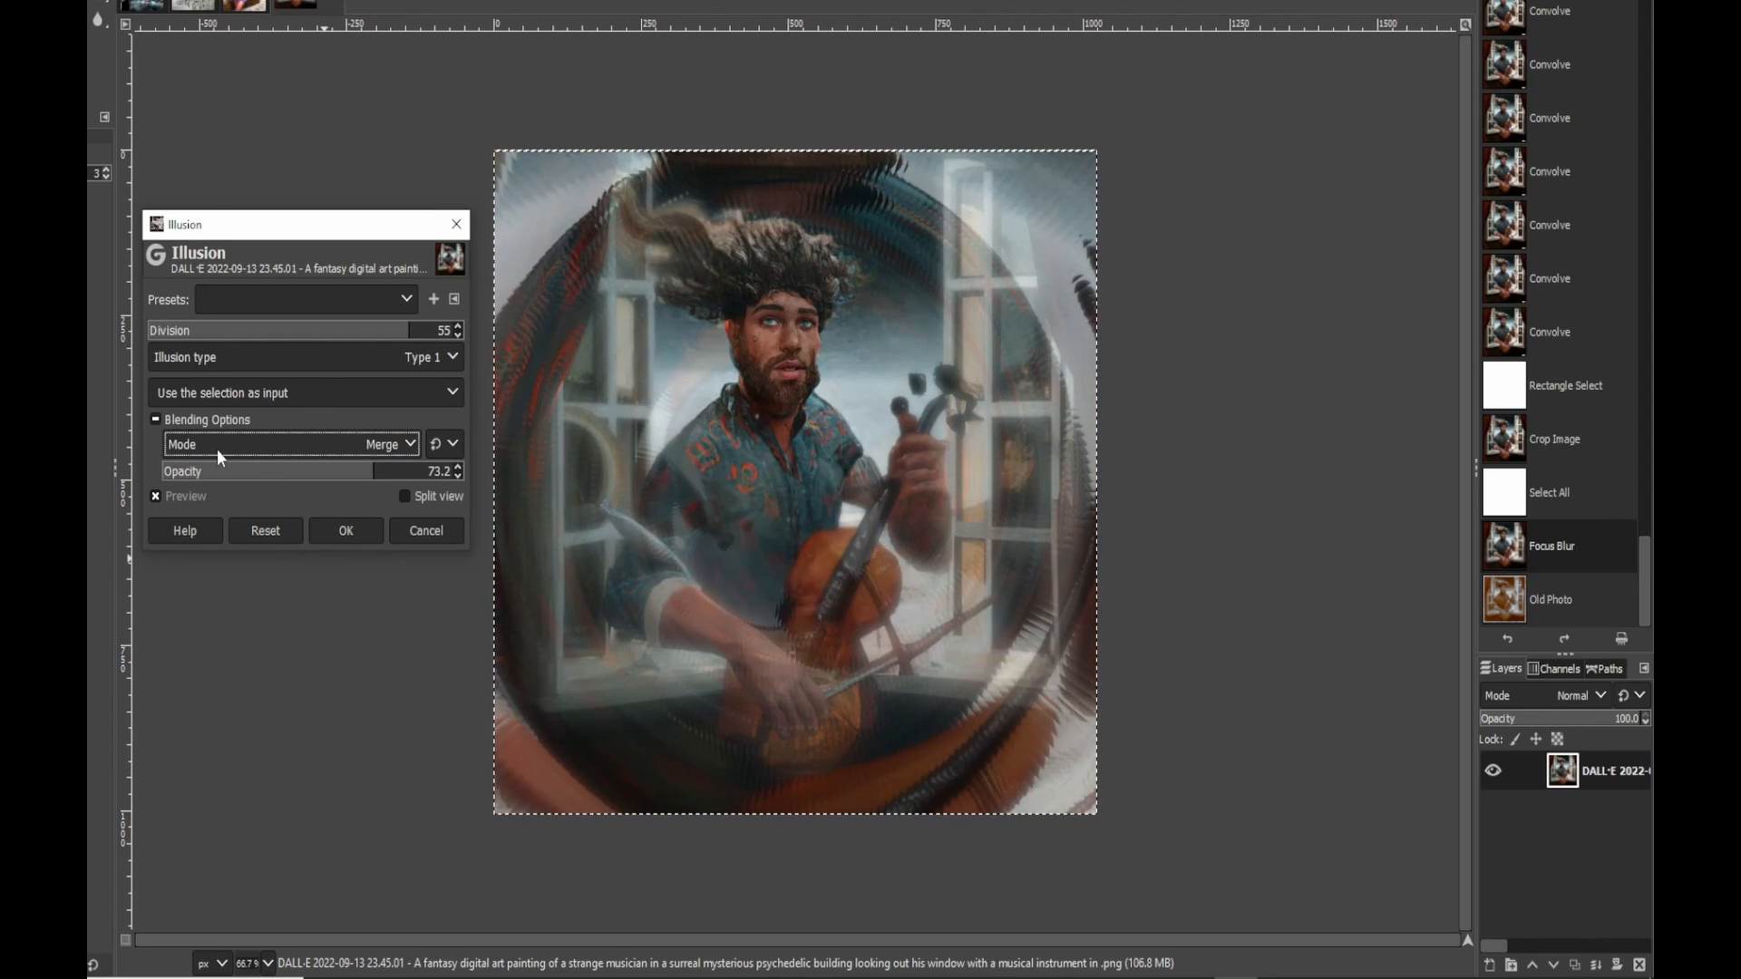
{"action": "key", "text": "Up"}
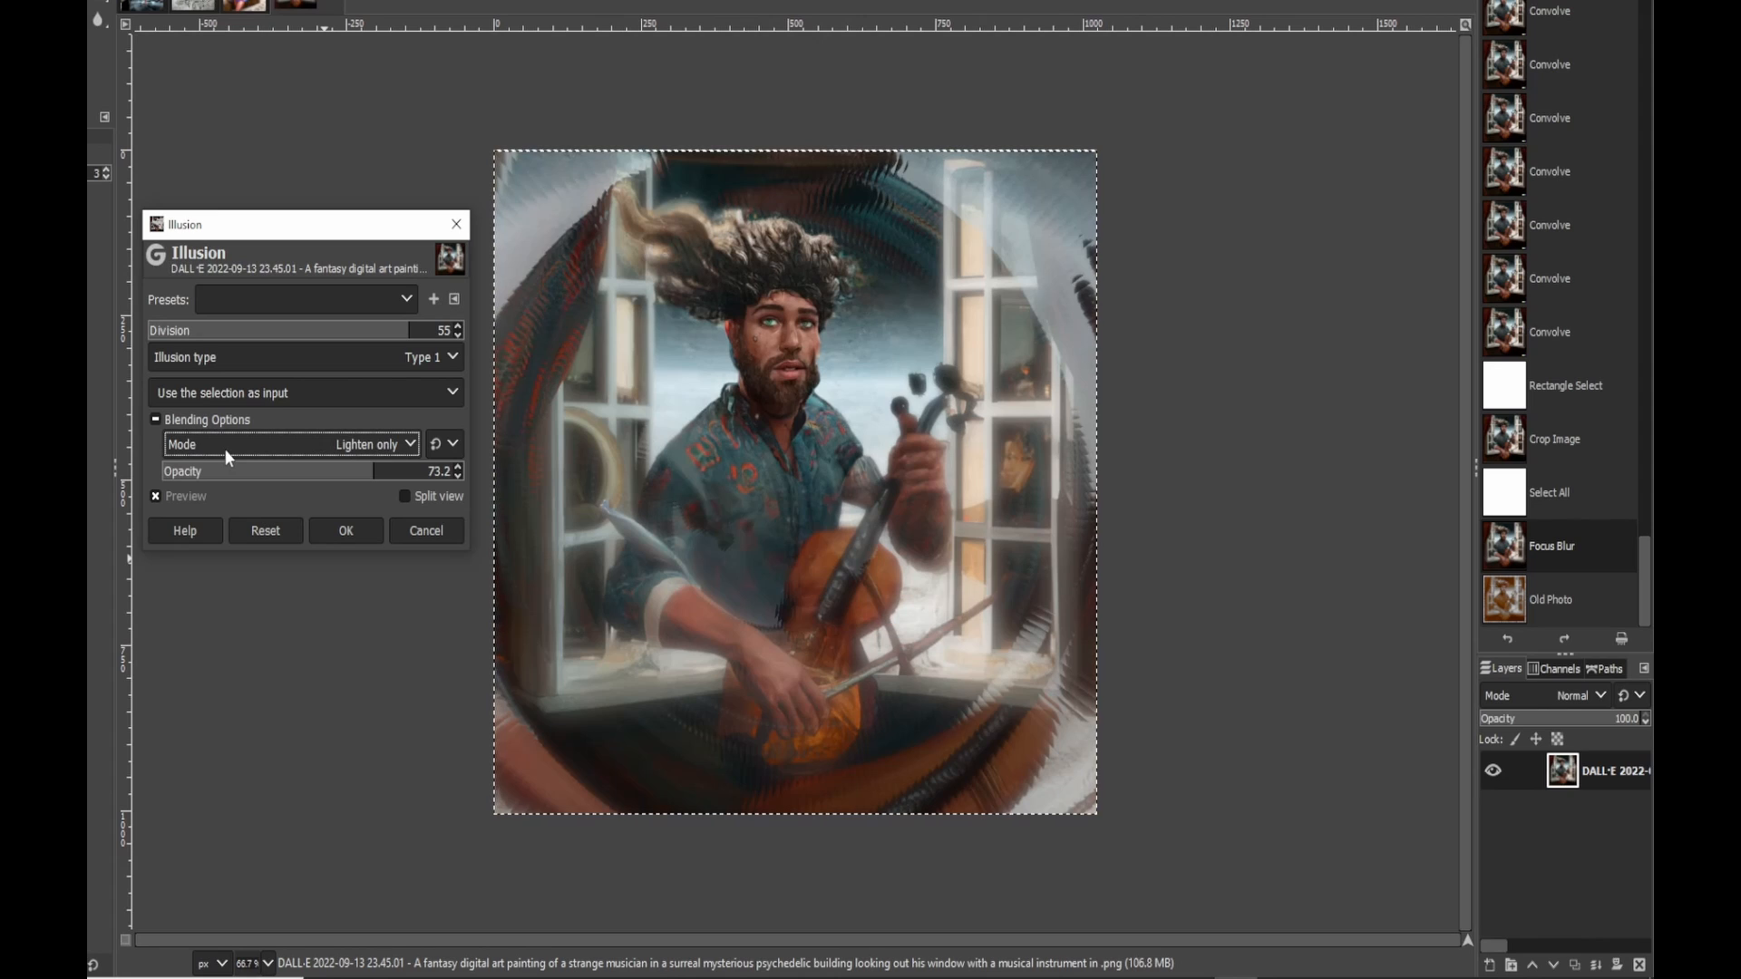
{"action": "key", "text": "Down"}
{"action": "key", "text": "Down"}
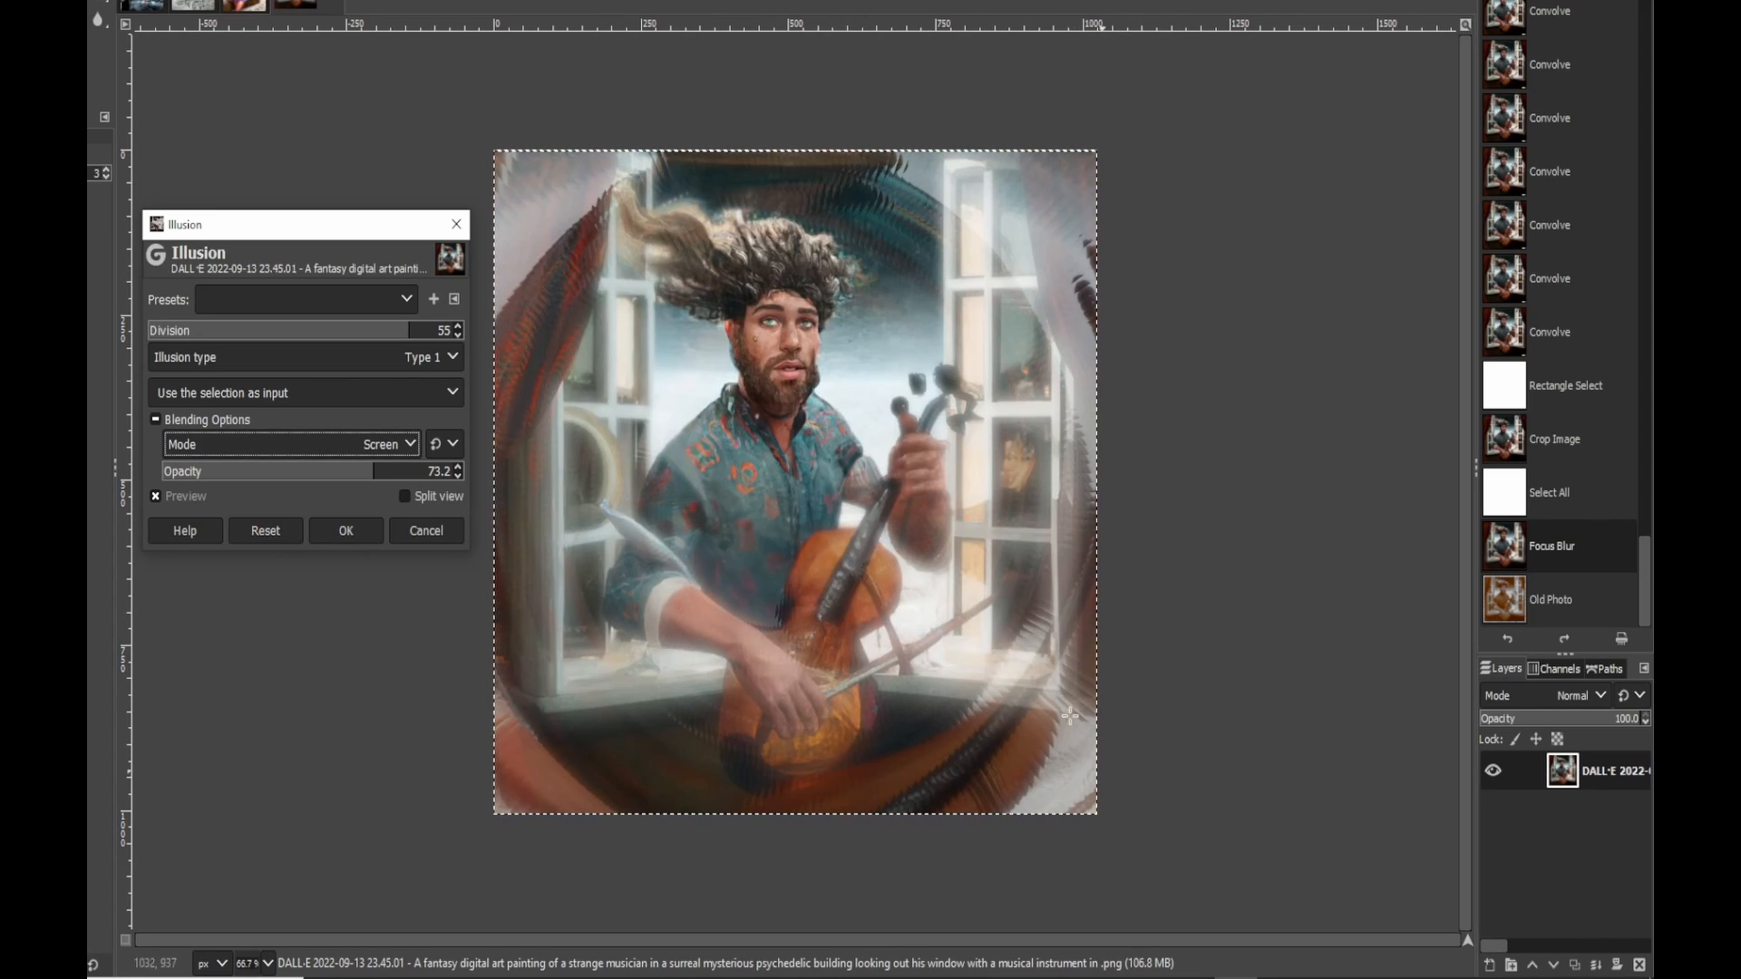
{"action": "key", "text": "Down"}
{"action": "key", "text": "Down"}
{"action": "key", "text": "Down"}
{"action": "key", "text": "Down"}
{"action": "key", "text": "Down"}
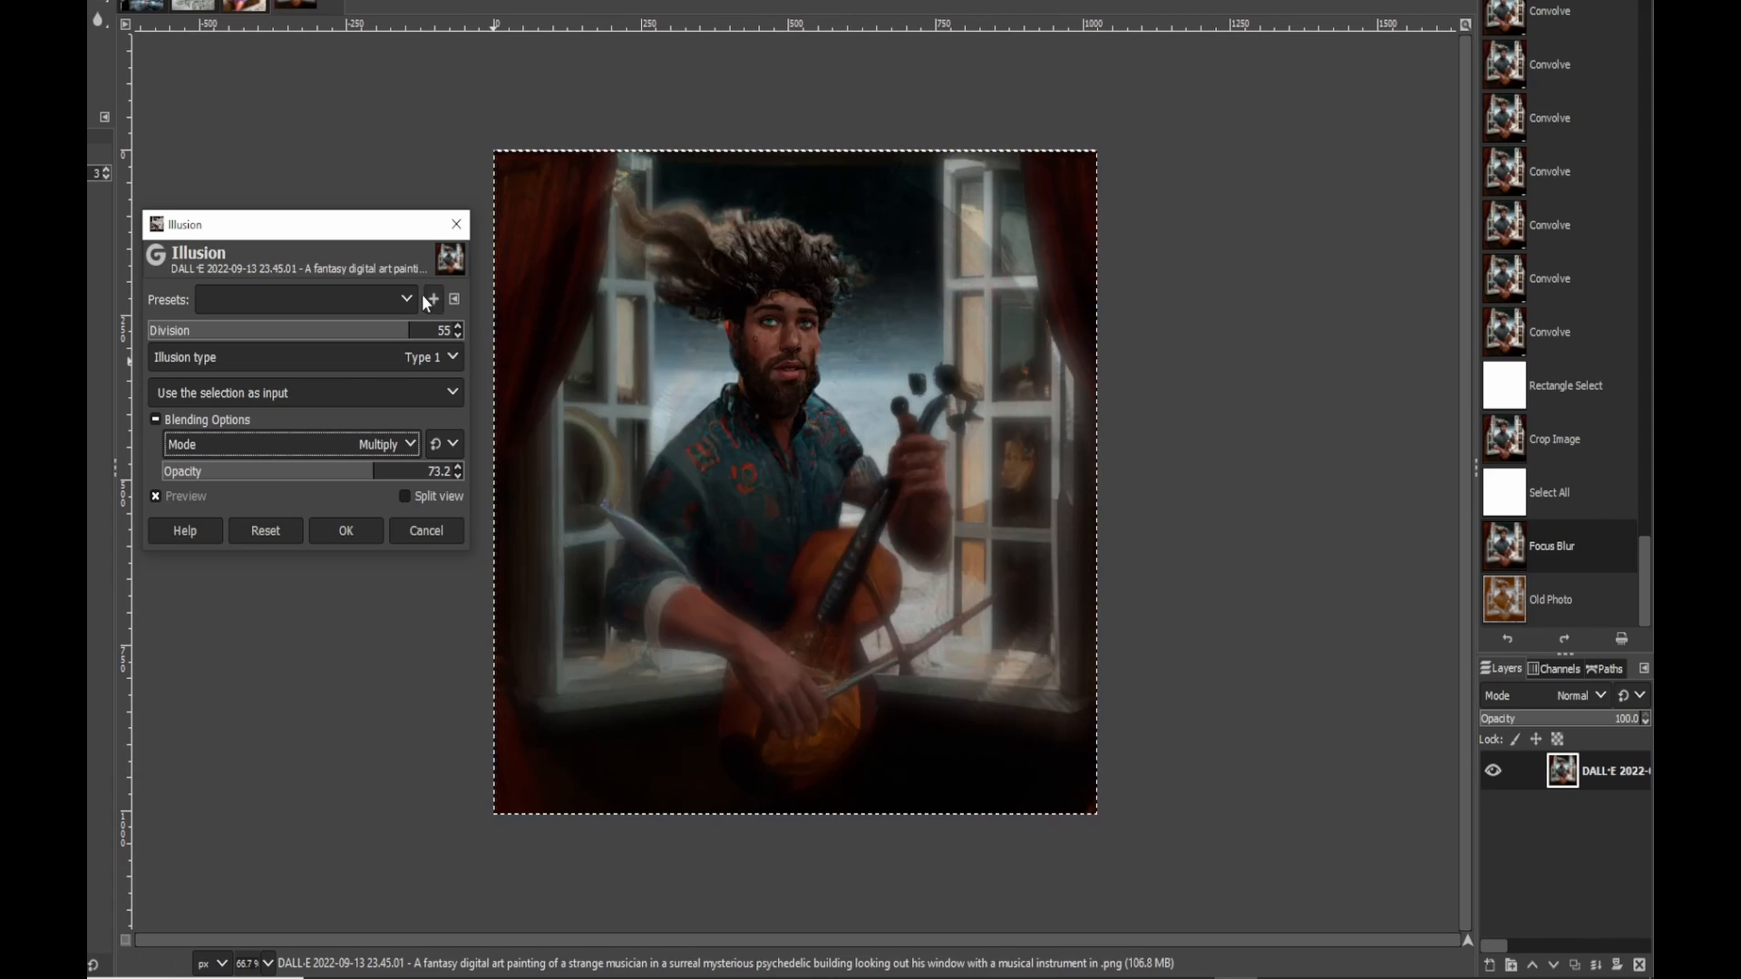
{"action": "left_click", "coordinate": [455, 225]}
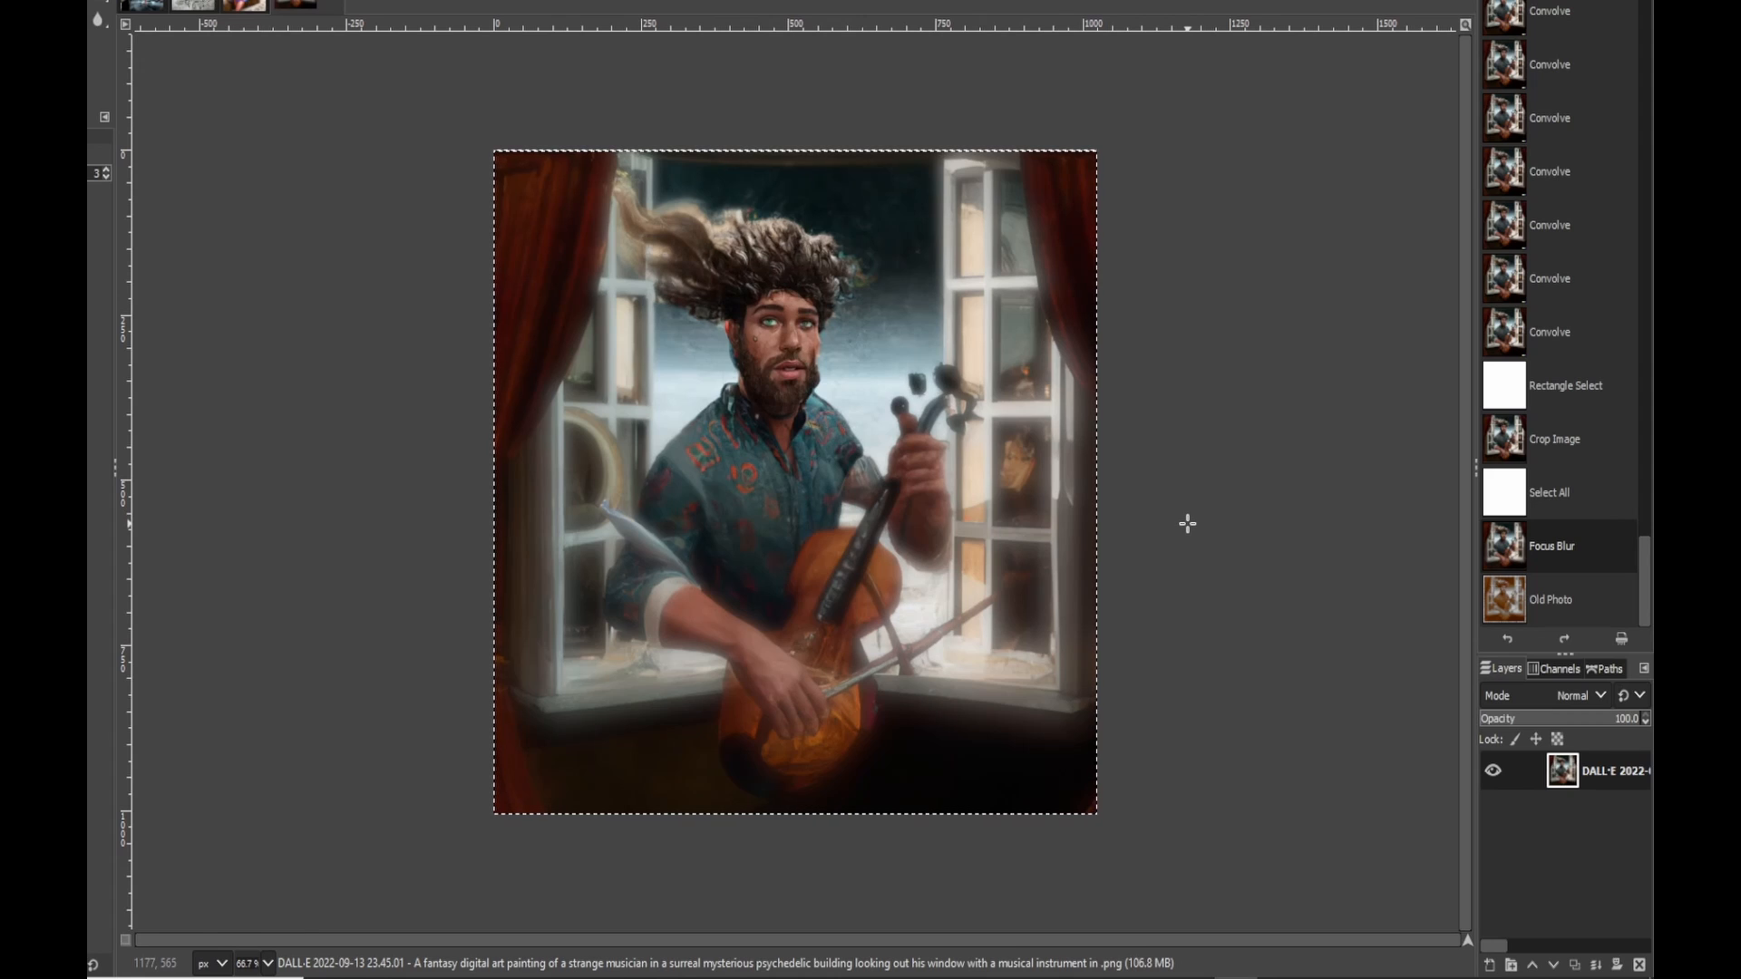
Step: Export the musician image to the Desktop folder as a JPEG, changing the file name's extension to .jpg and accepting the export options
{"action": "left_click", "coordinate": [87, 0]}
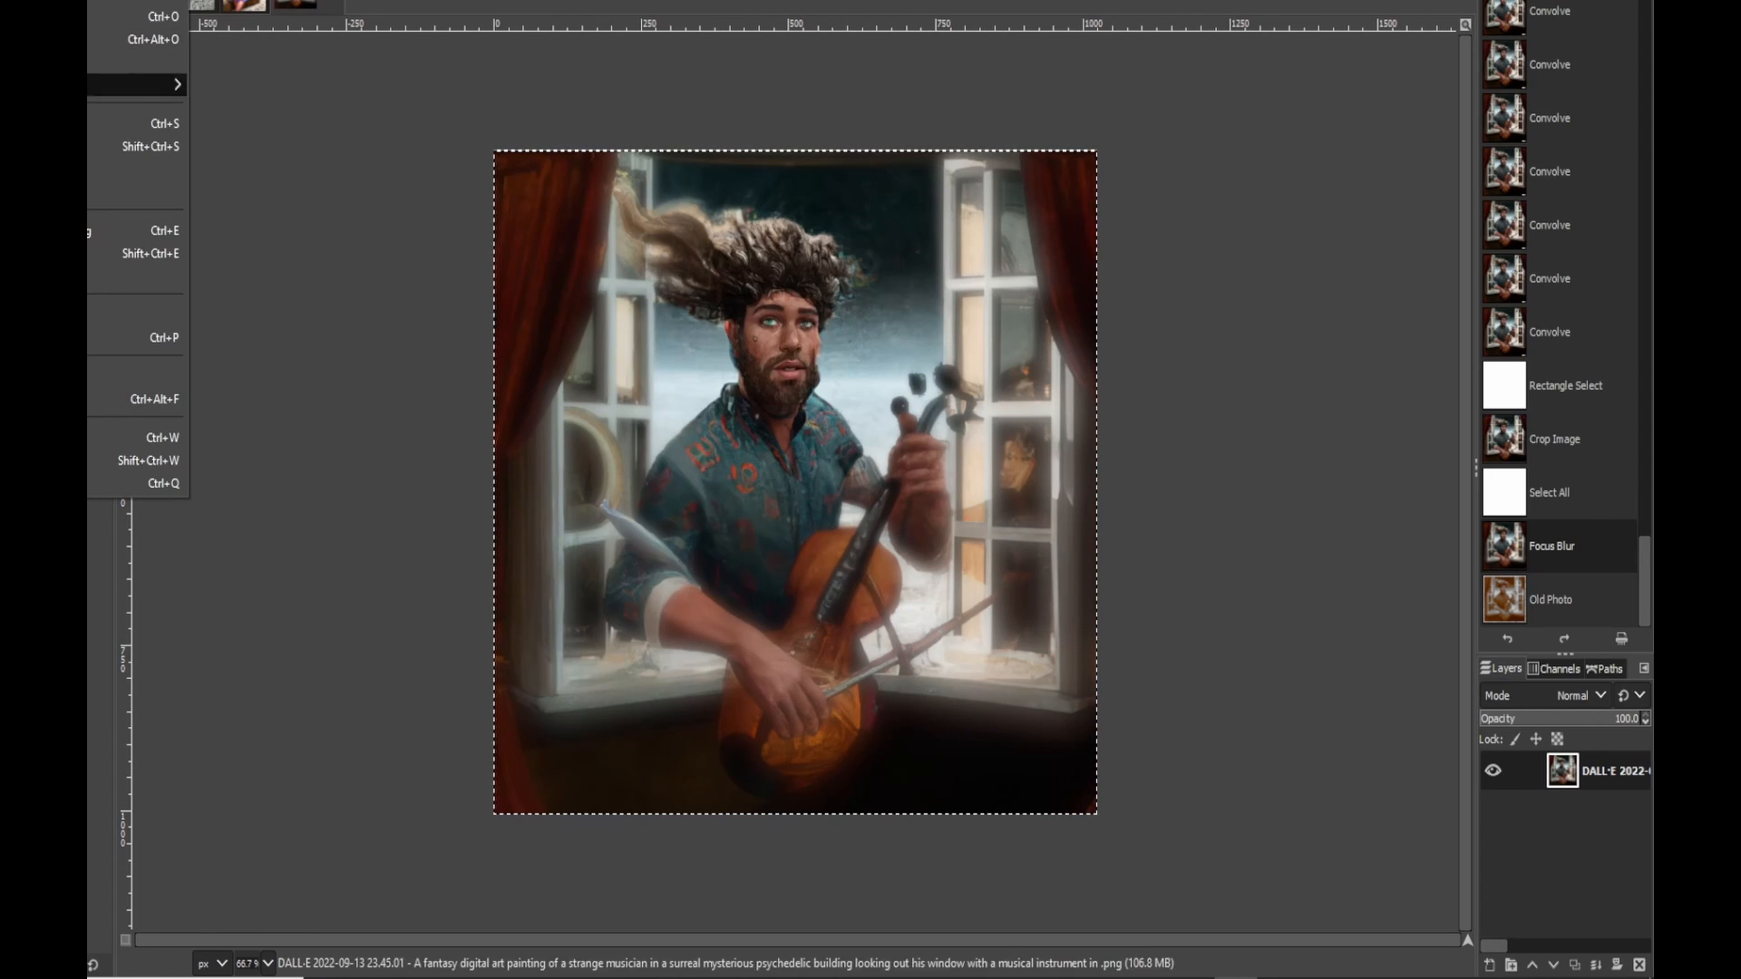
{"action": "left_click", "coordinate": [91, 276]}
{"action": "left_click", "coordinate": [207, 218]}
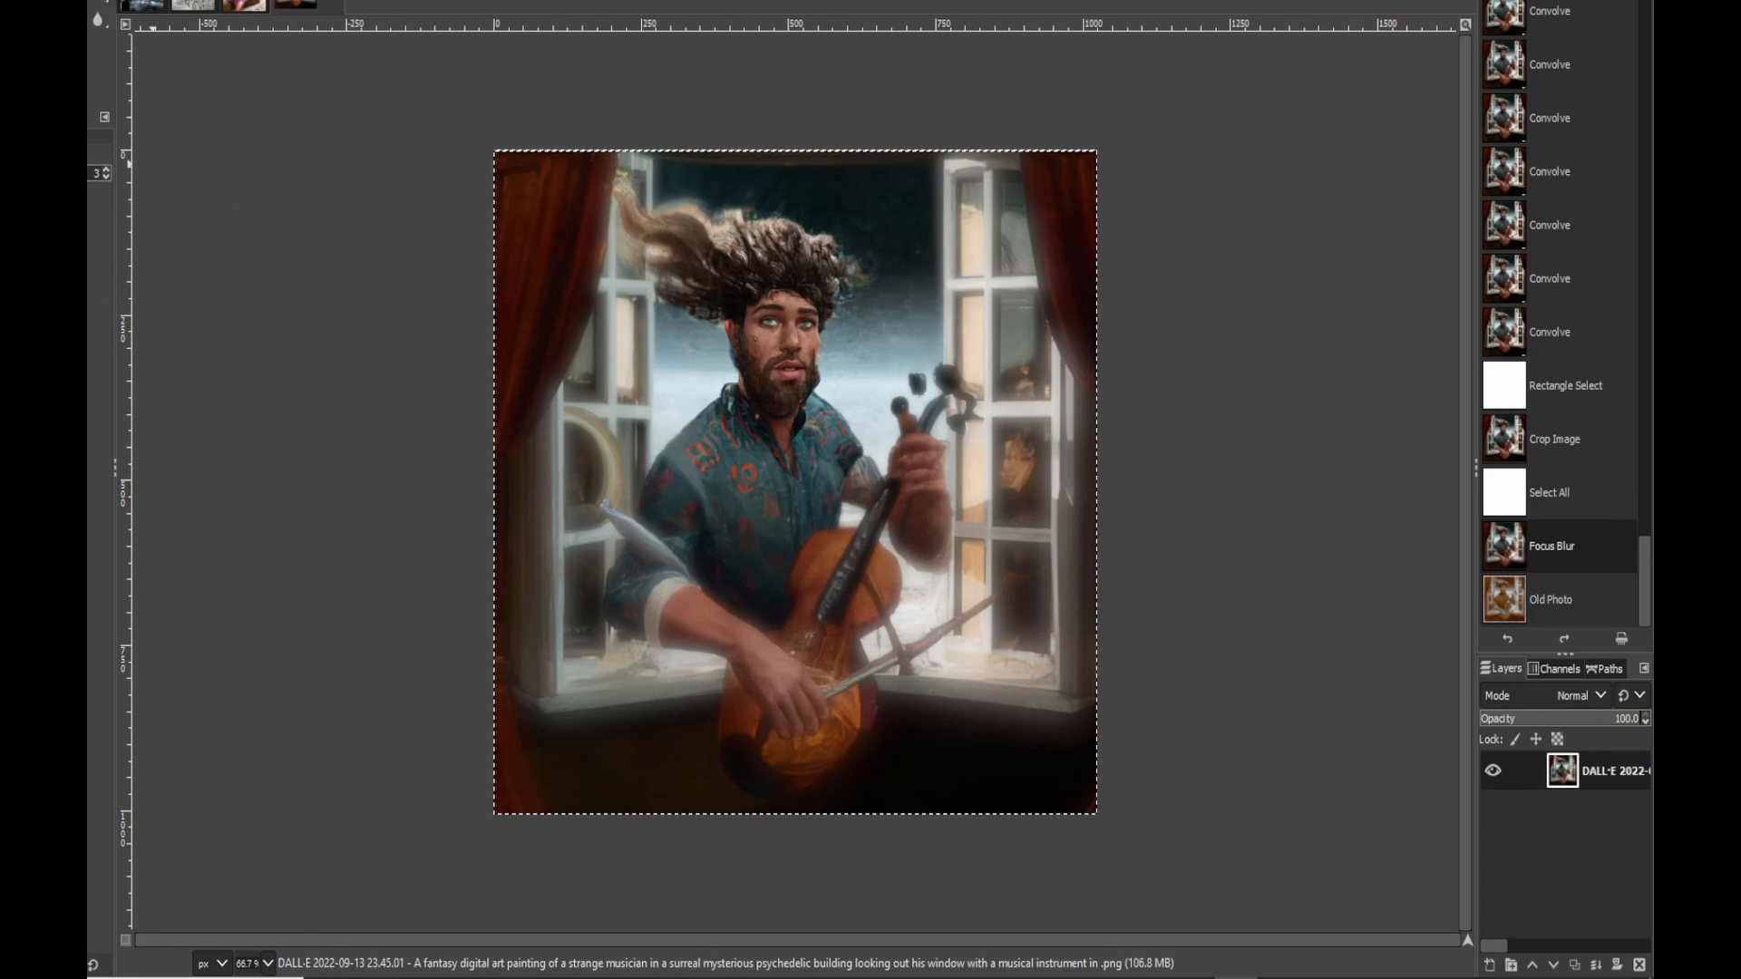
{"action": "left_click", "coordinate": [87, 0]}
{"action": "left_click", "coordinate": [91, 253]}
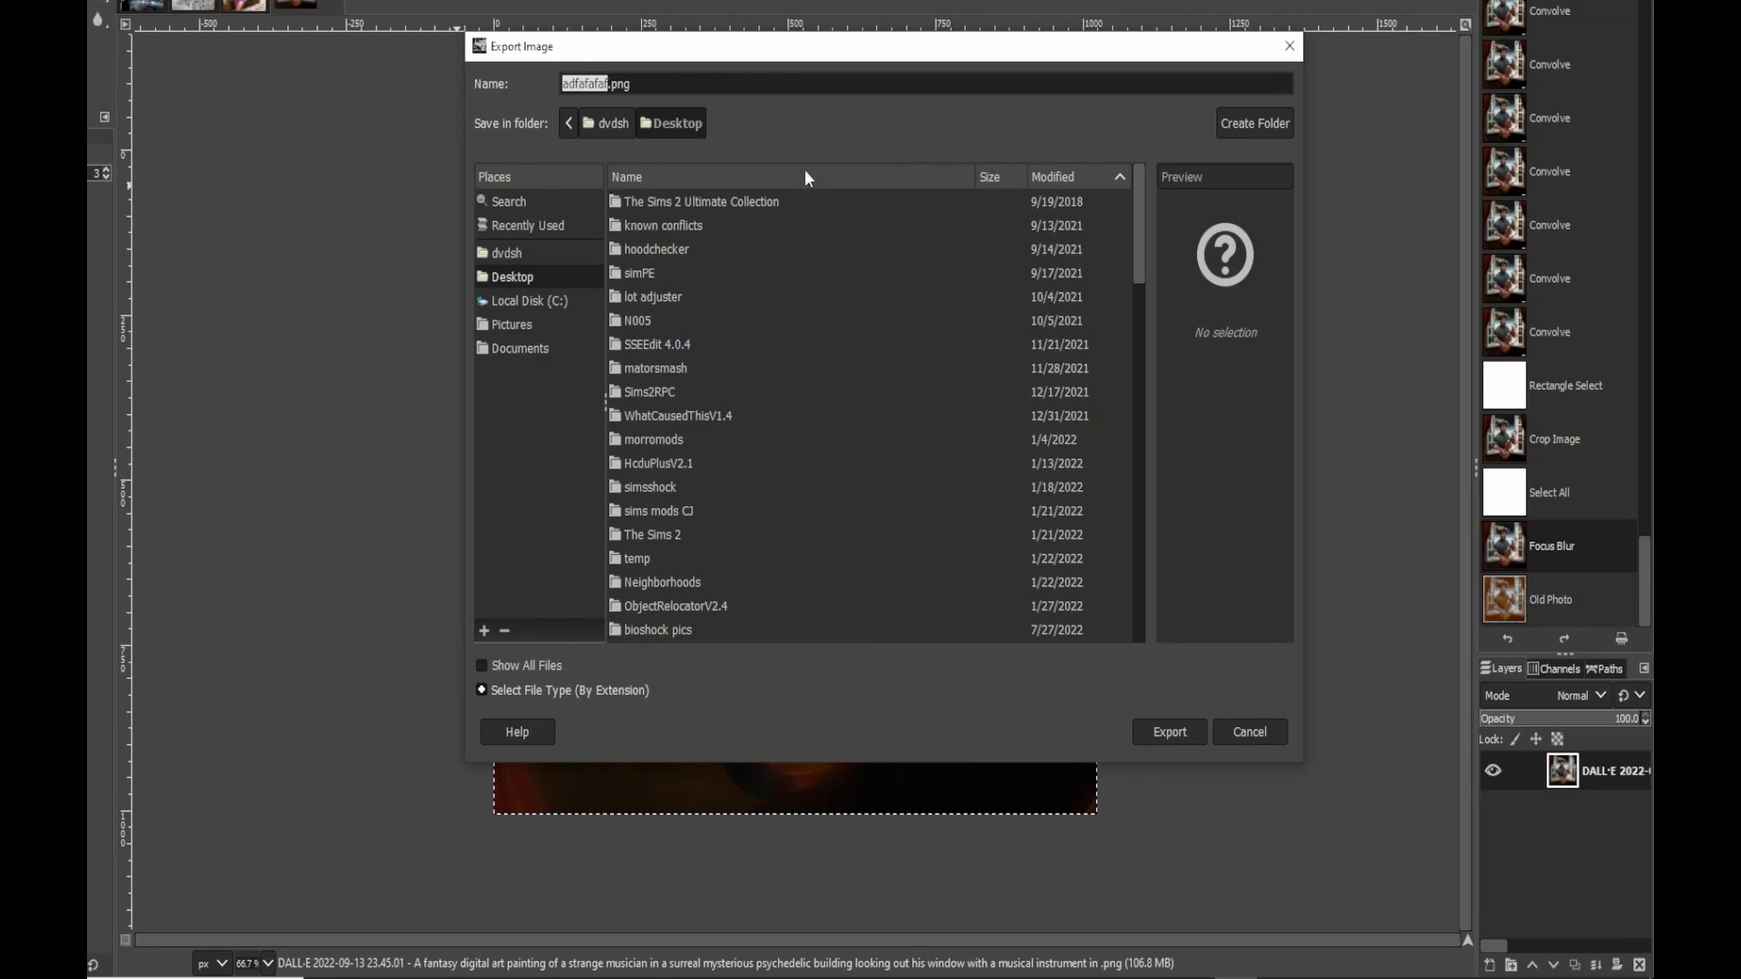
{"action": "double_click", "coordinate": [623, 85]}
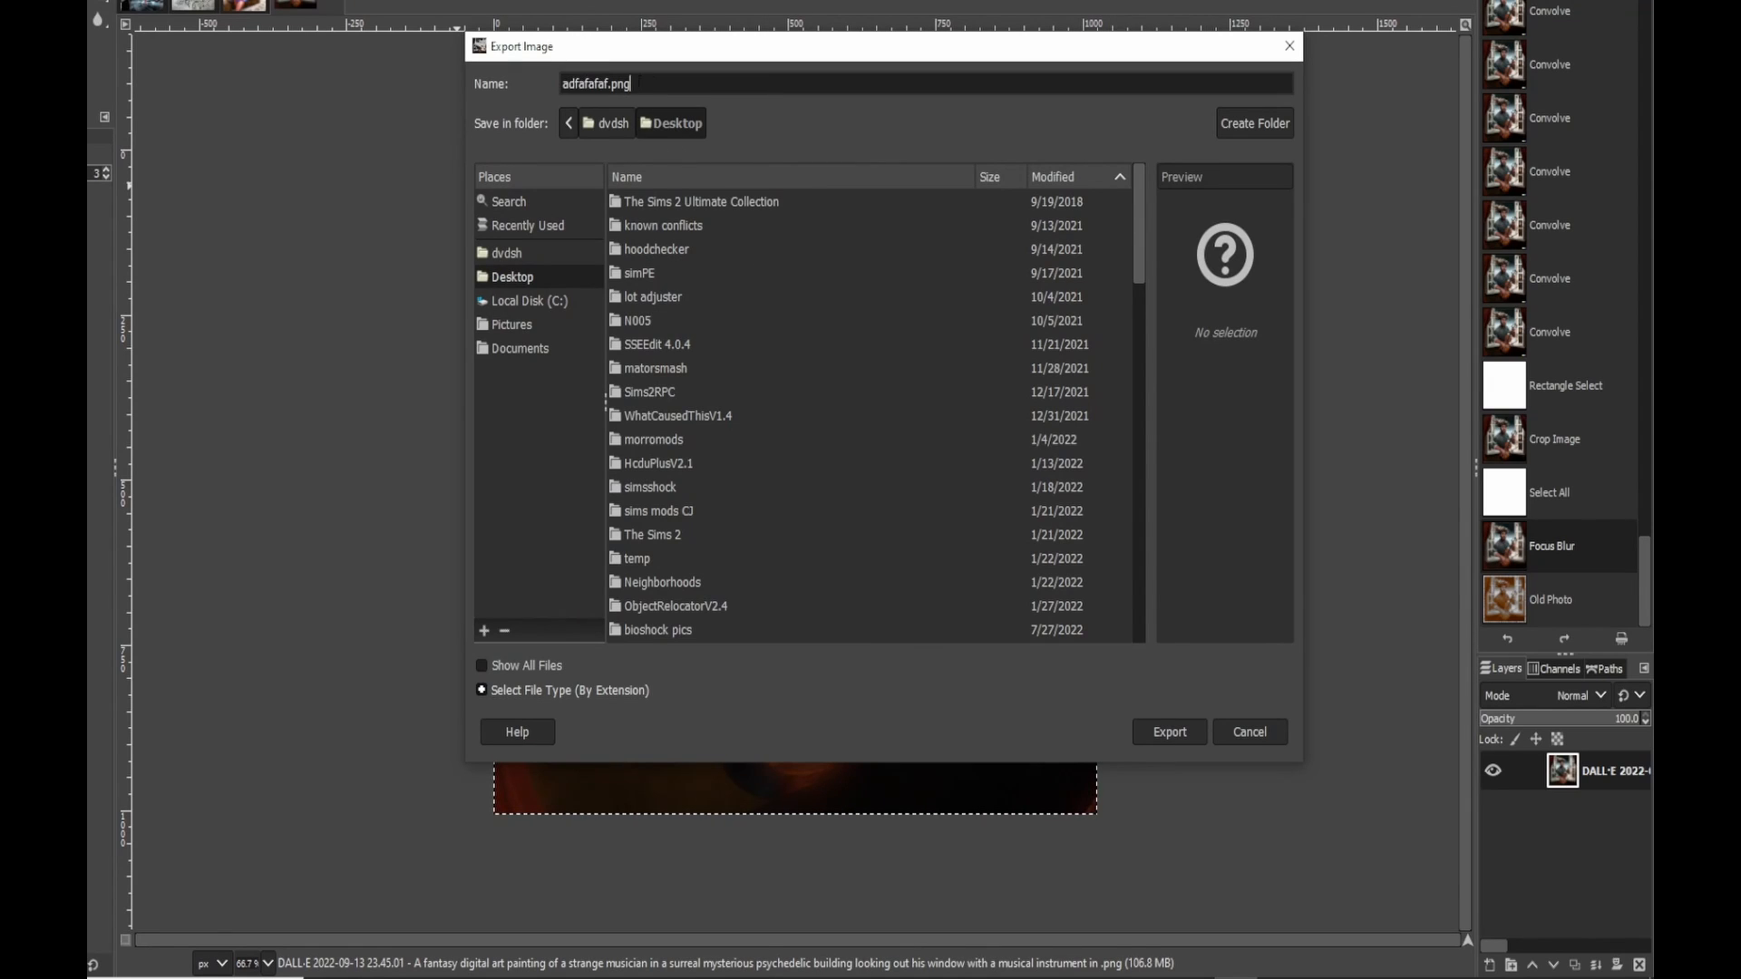
{"action": "type", "text": "jp"}
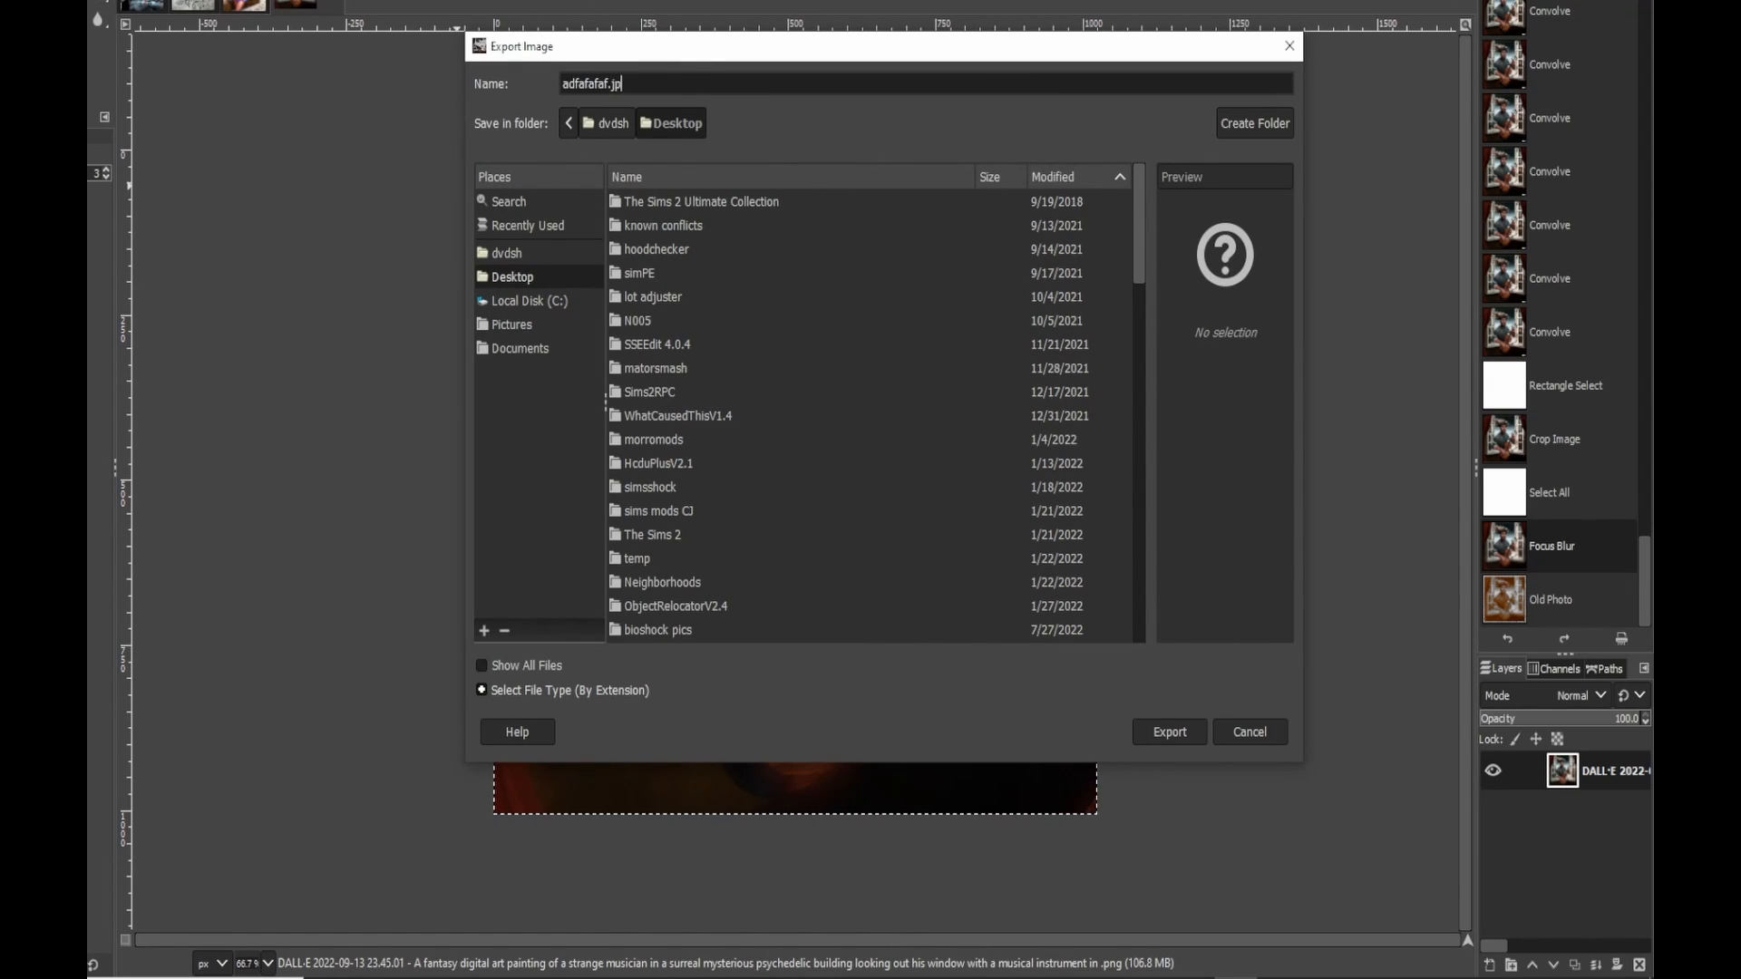
{"action": "type", "text": "g"}
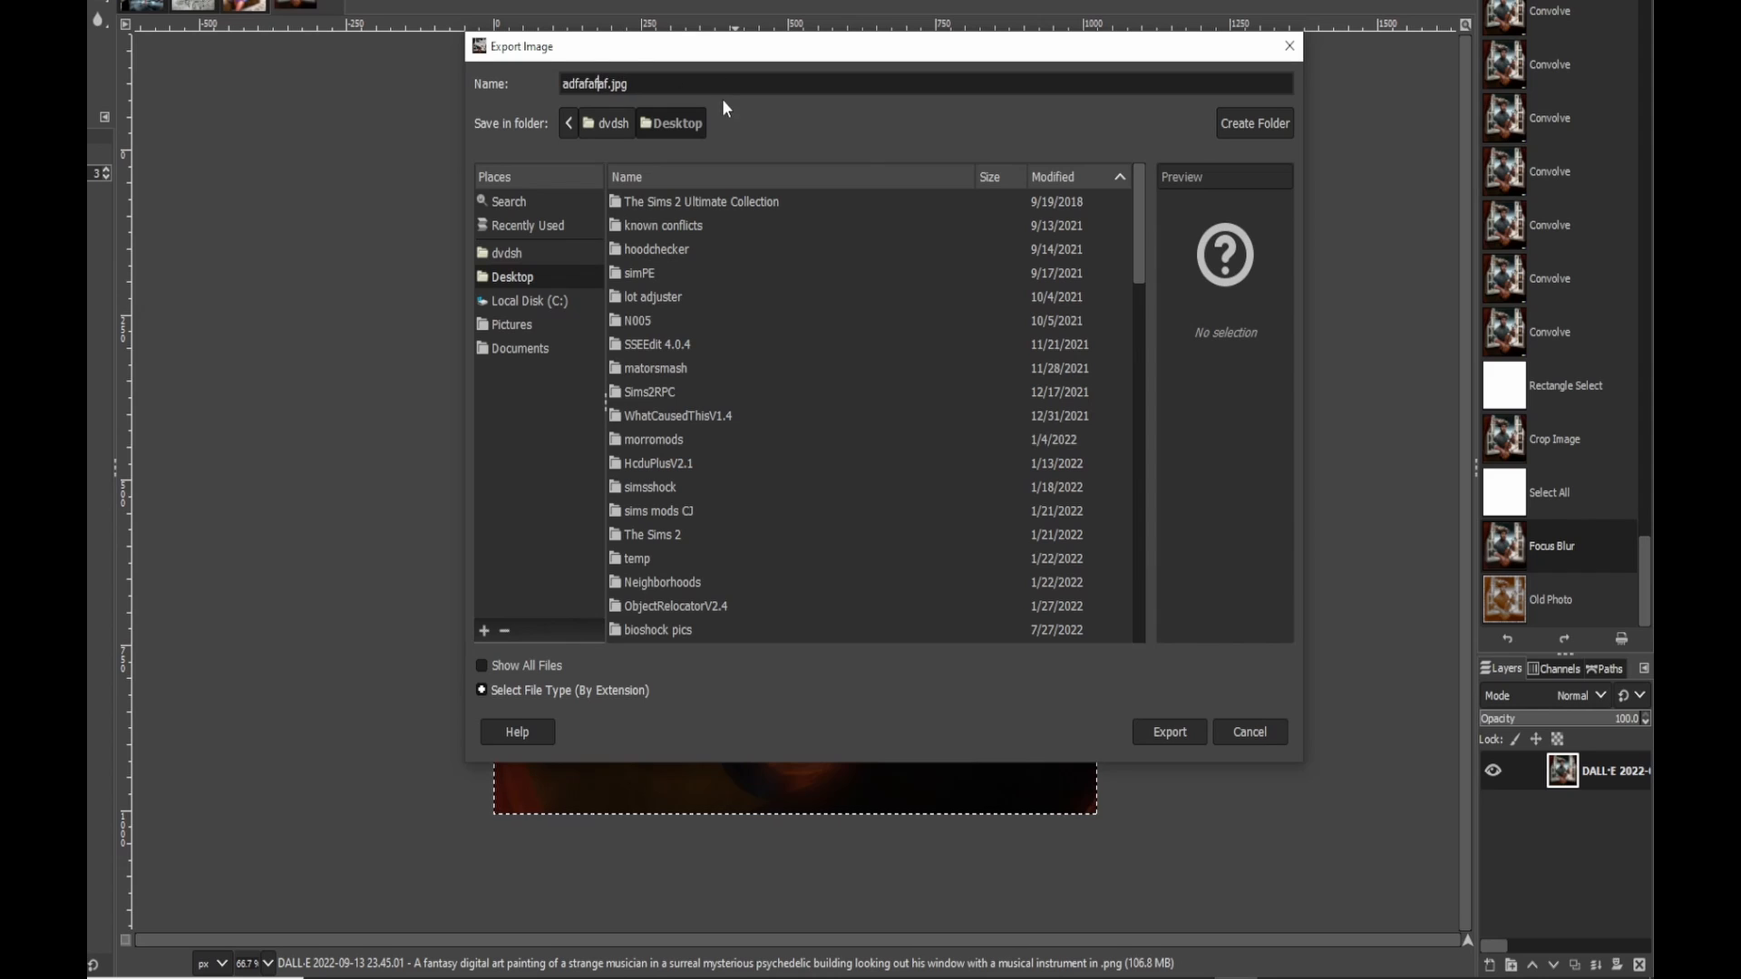
{"action": "left_click", "coordinate": [1169, 733]}
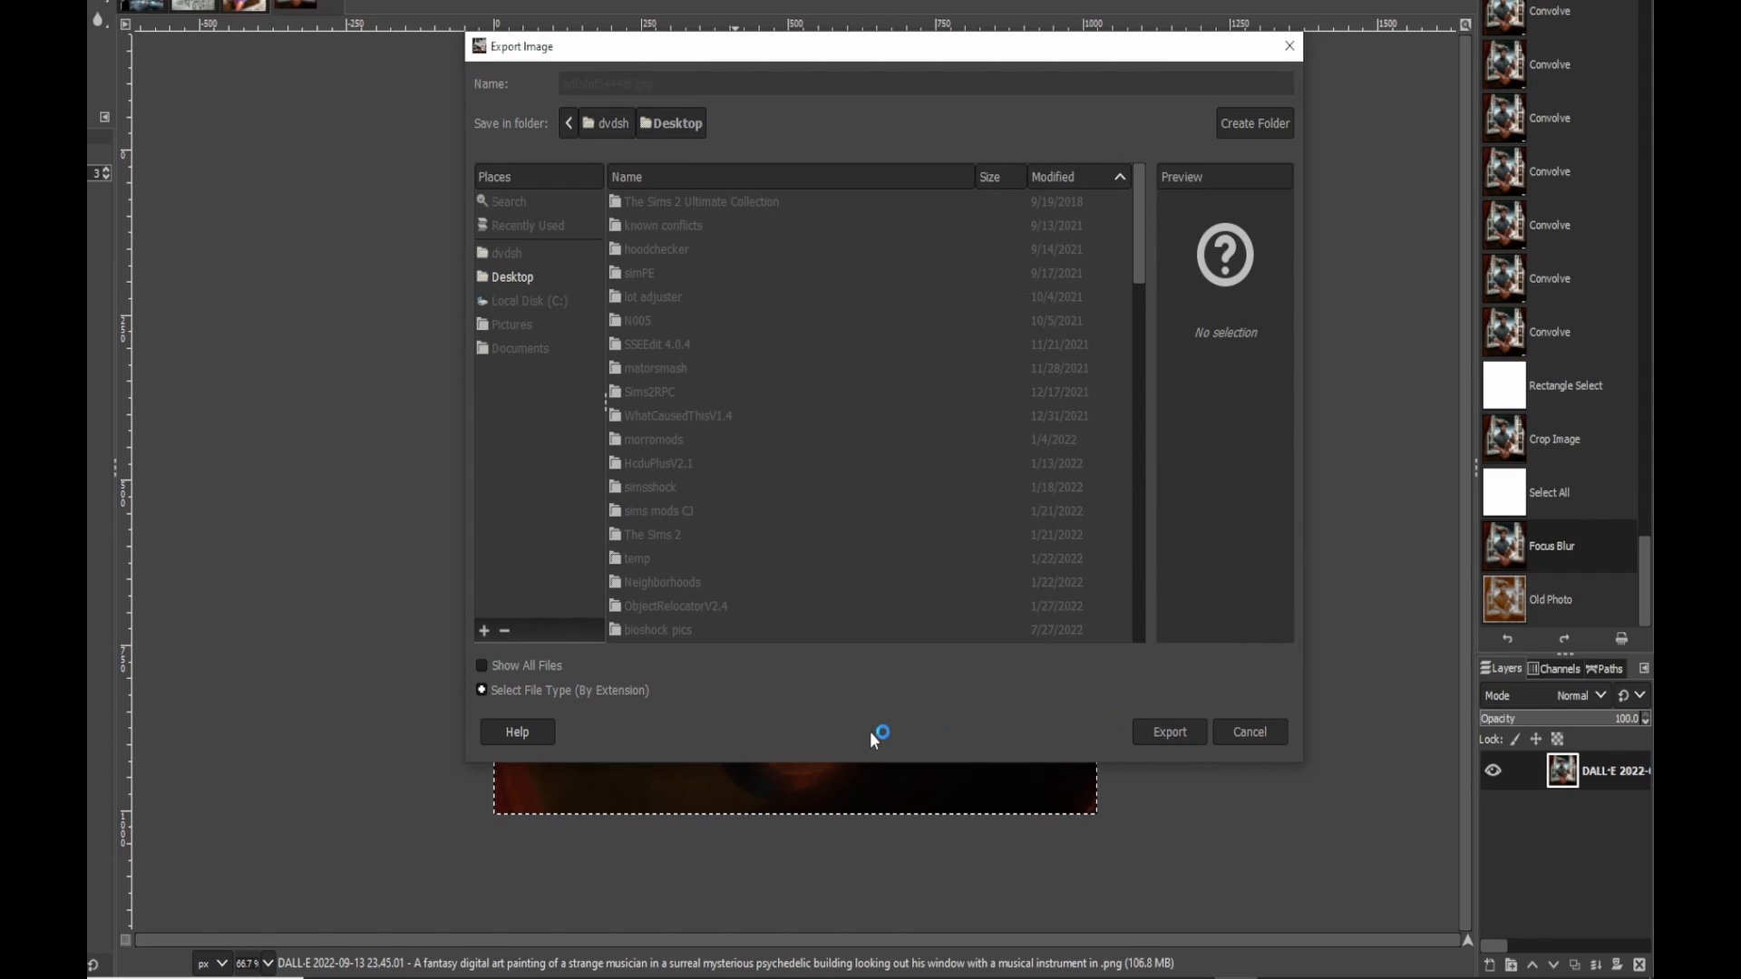
{"action": "left_click", "coordinate": [804, 672]}
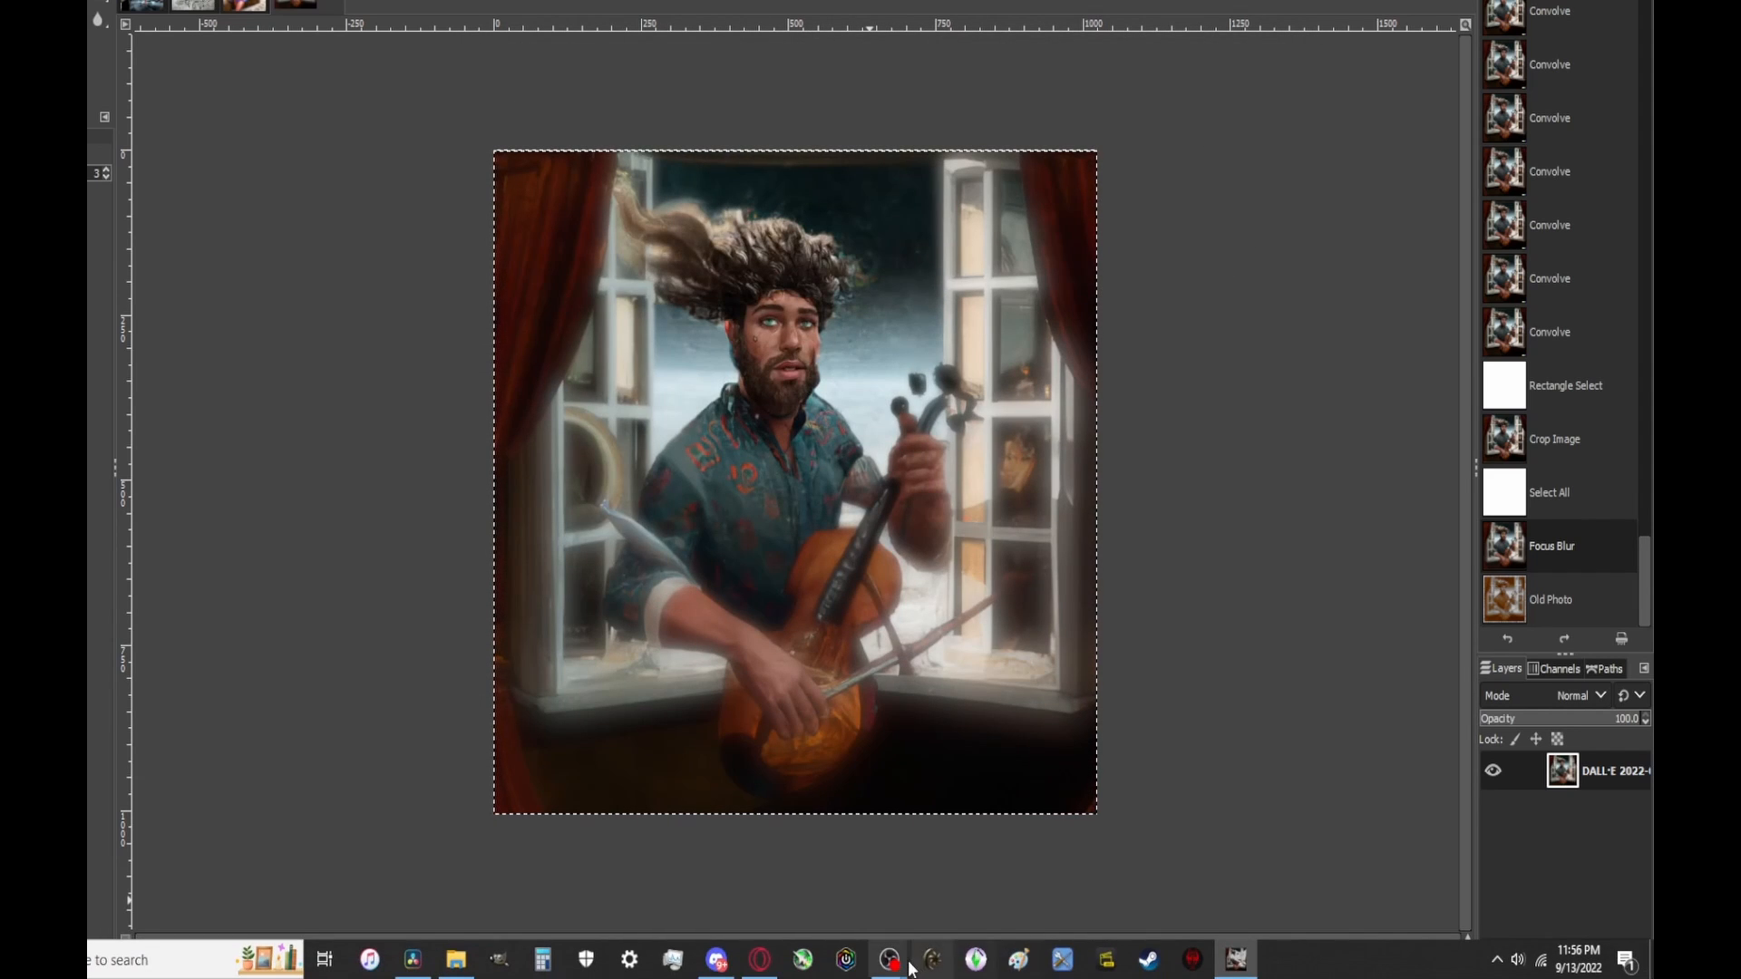